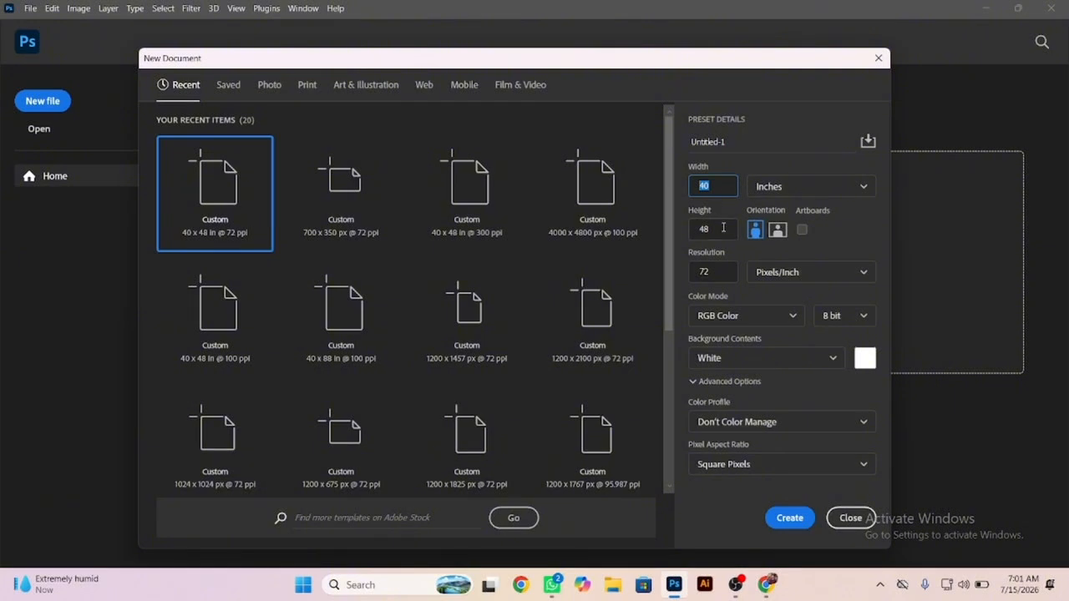
Create a new 40 × 48 inch document with the resolution set to 100 pixels/inch.
{"action": "left_click", "coordinate": [721, 269]}
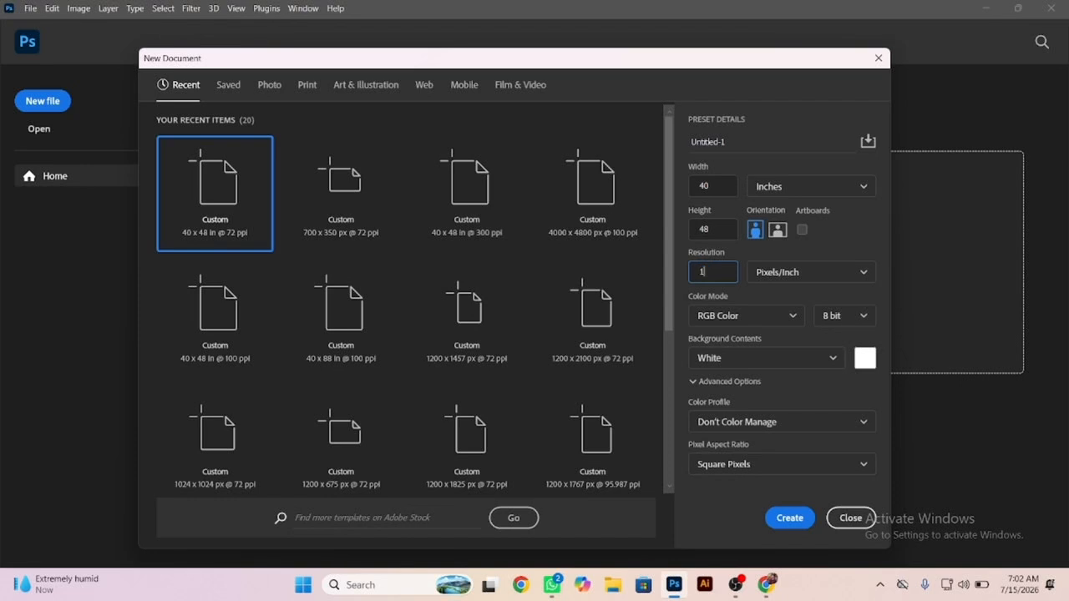
{"action": "type", "text": "100"}
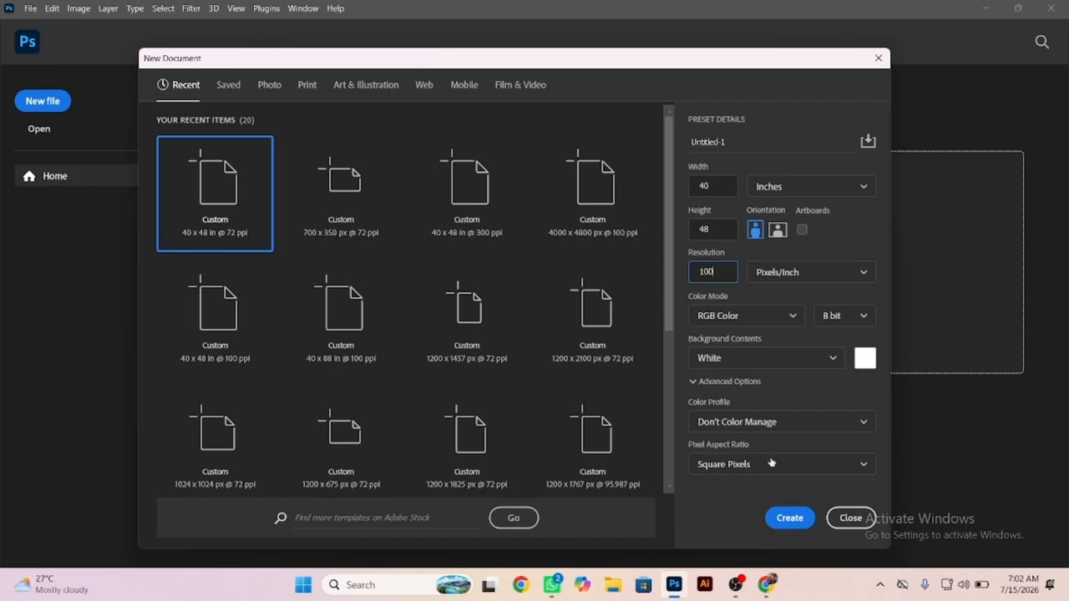
{"action": "left_click", "coordinate": [798, 517]}
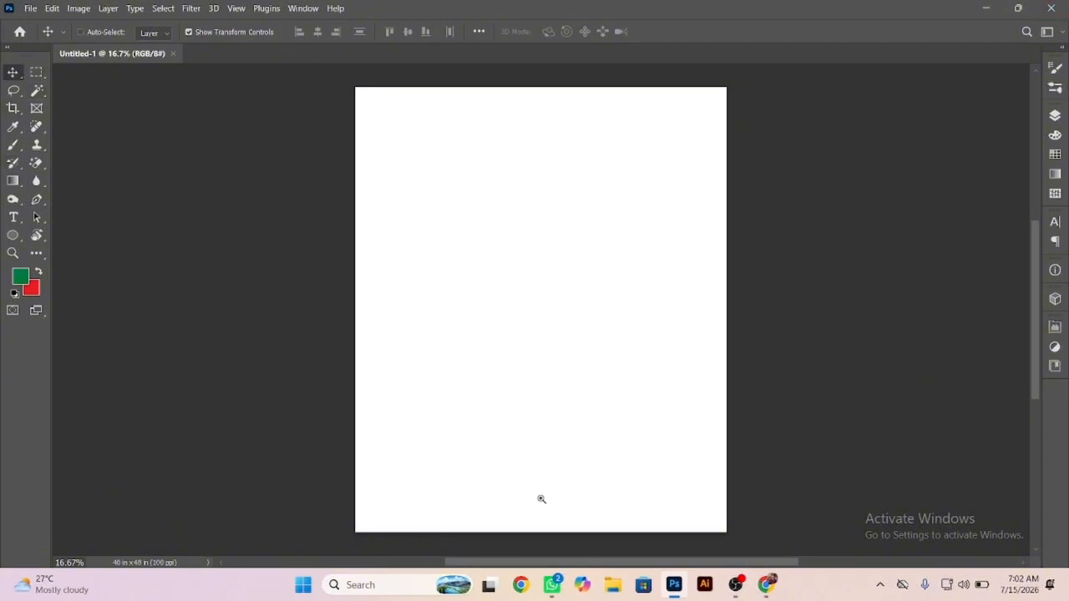
Show the rulers and place a horizontal guide about 1 inch above the canvas's bottom edge.
{"action": "left_click_drag", "start_coordinate": [548, 525], "coordinate": [620, 544]}
{"action": "left_click_drag", "start_coordinate": [560, 524], "coordinate": [538, 335]}
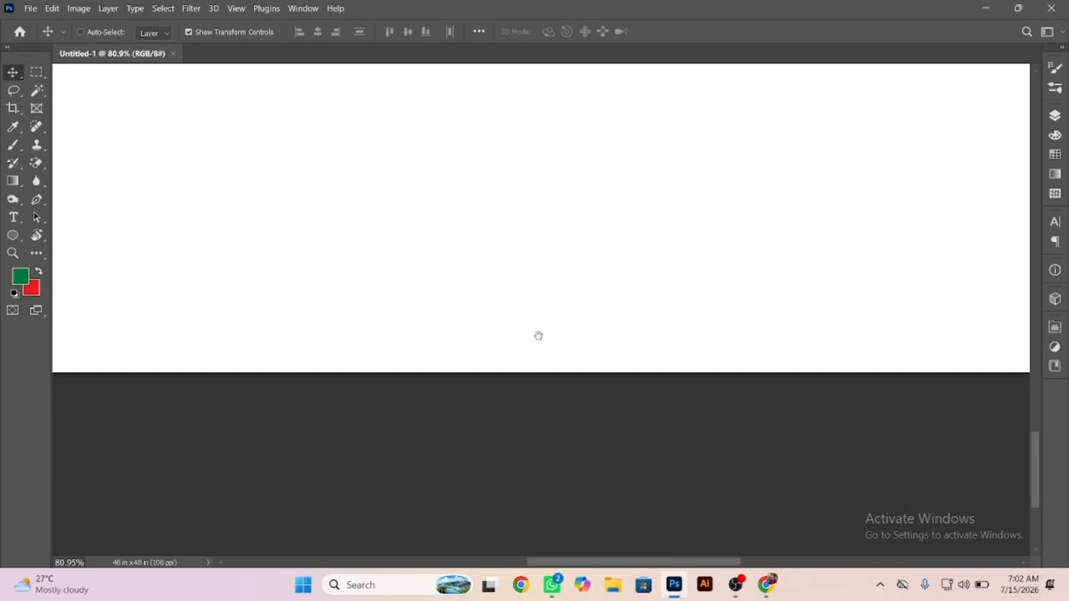
{"action": "key", "text": "ctrl+r"}
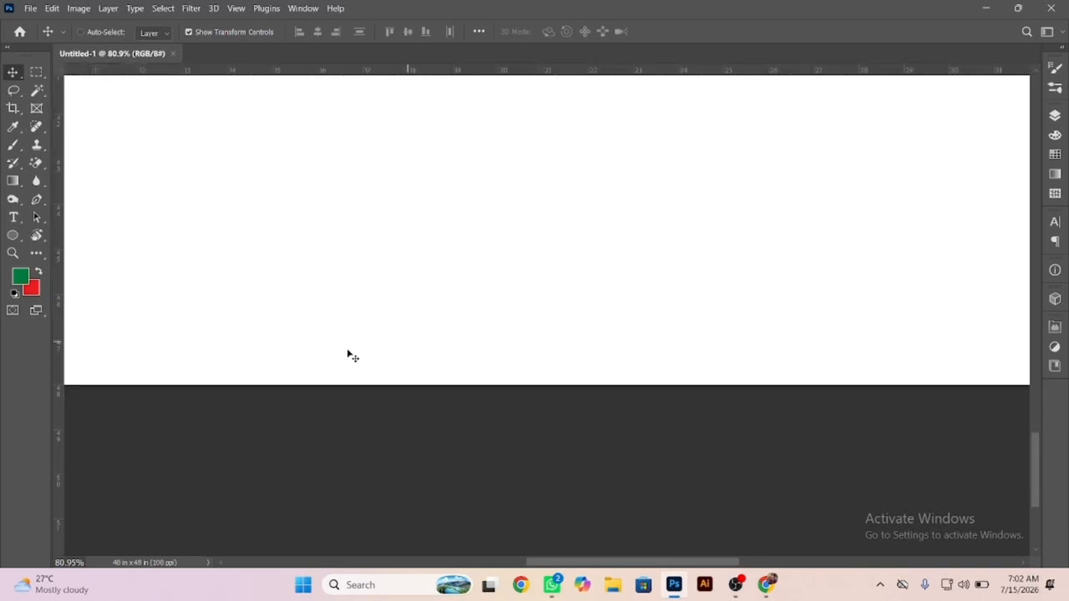
{"action": "left_click_drag", "start_coordinate": [259, 72], "coordinate": [259, 341]}
Select the full-width strip below the horizontal guide and fill it with the red background color on a new layer.
{"action": "left_click", "coordinate": [36, 72]}
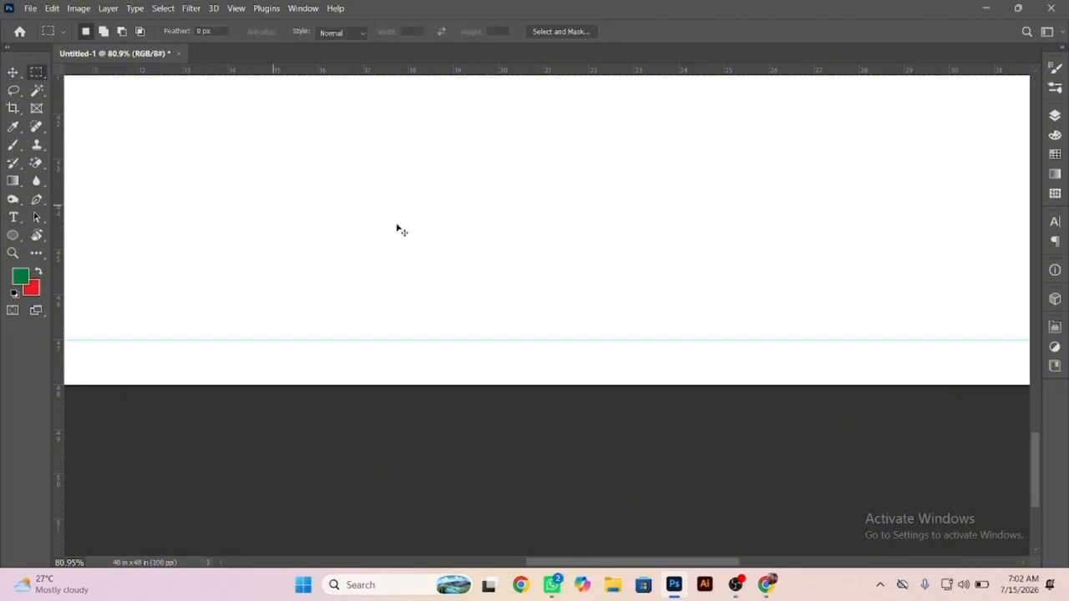
{"action": "scroll", "coordinate": [396, 238], "scroll_direction": "down", "scroll_amount": 5, "text": "alt"}
{"action": "left_click_drag", "start_coordinate": [282, 280], "coordinate": [718, 420]}
{"action": "key", "text": "ctrl+z"}
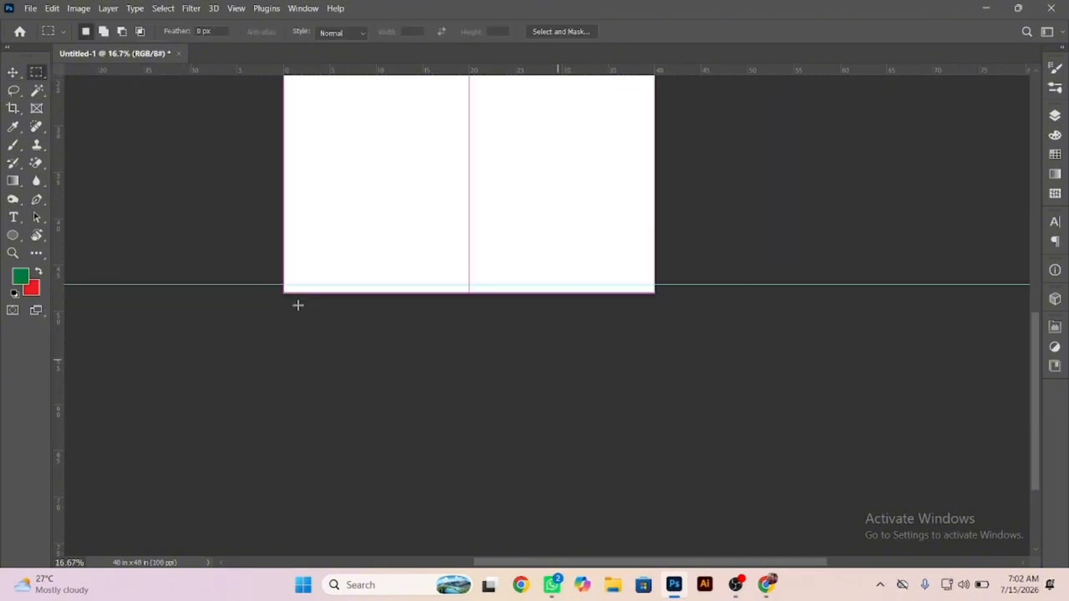
{"action": "left_click_drag", "start_coordinate": [236, 284], "coordinate": [797, 439]}
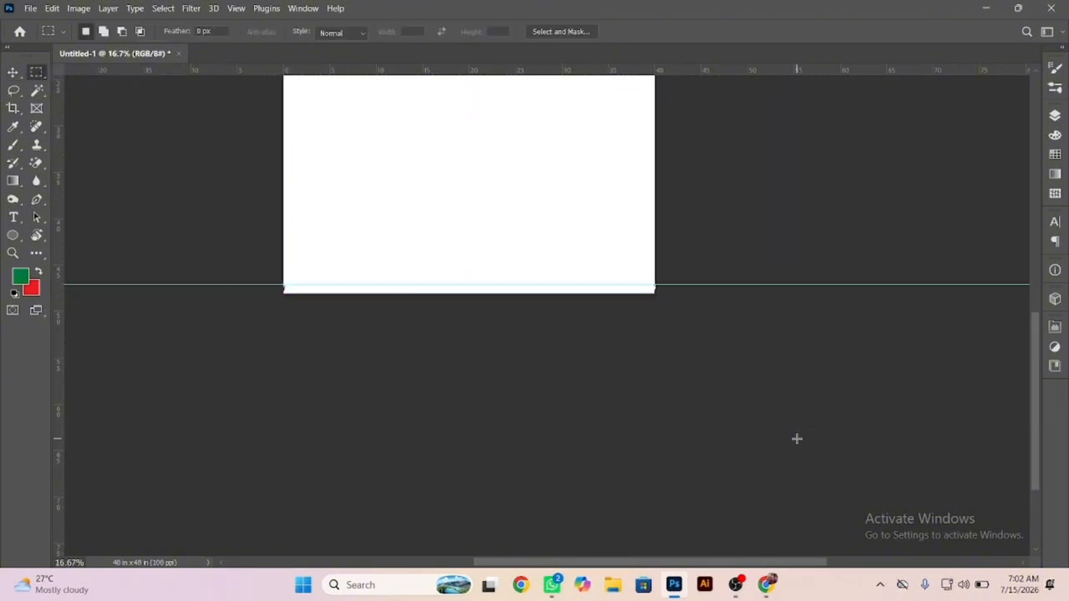
{"action": "key", "text": "ctrl+shift+n"}
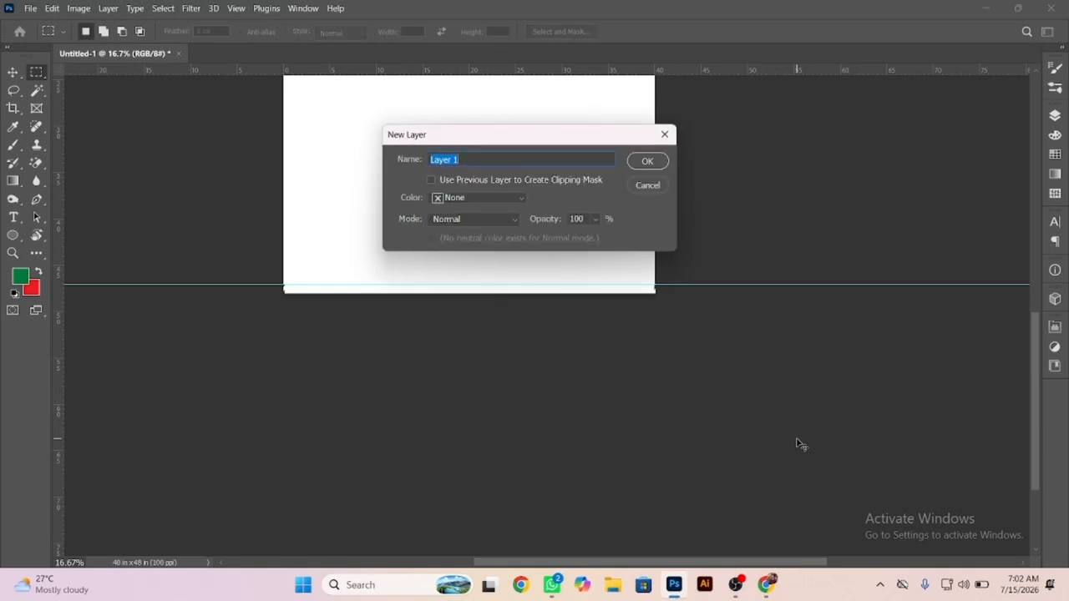
{"action": "key", "text": "Return"}
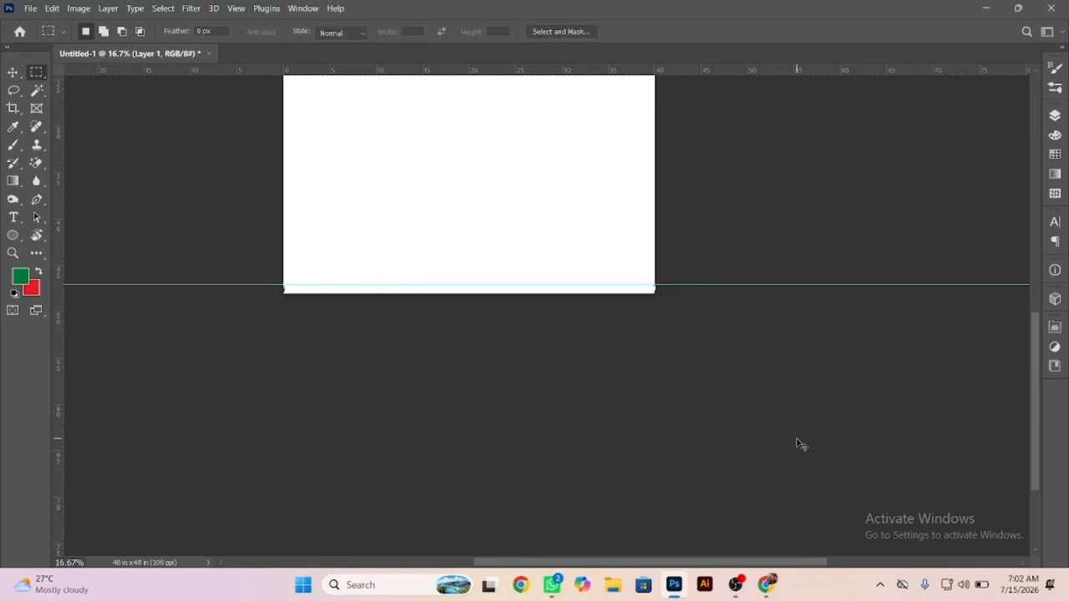
{"action": "key", "text": "ctrl+BackSpace"}
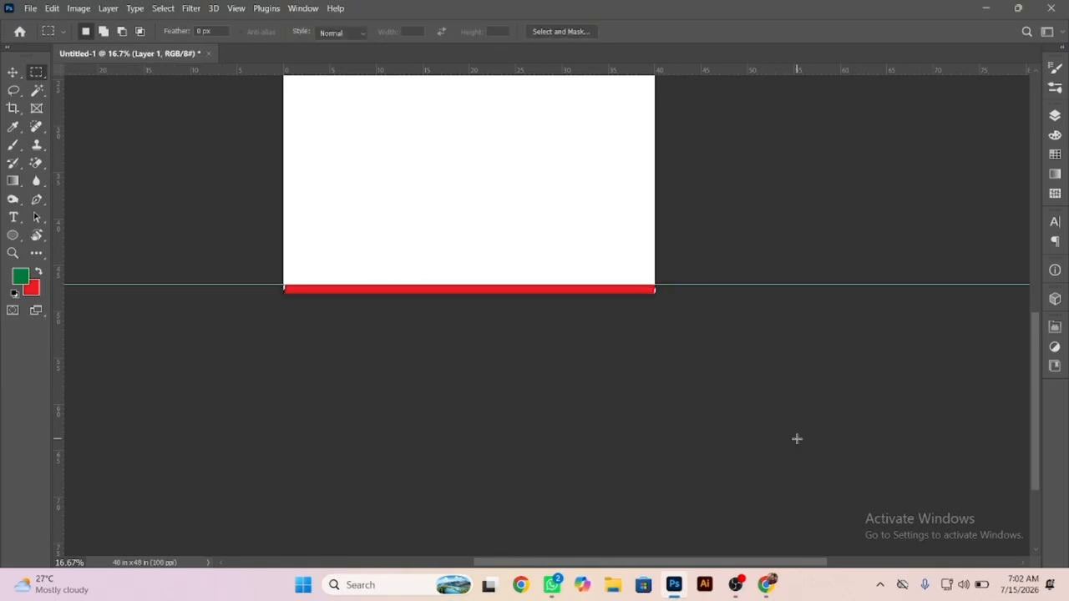
{"action": "left_click", "coordinate": [12, 71]}
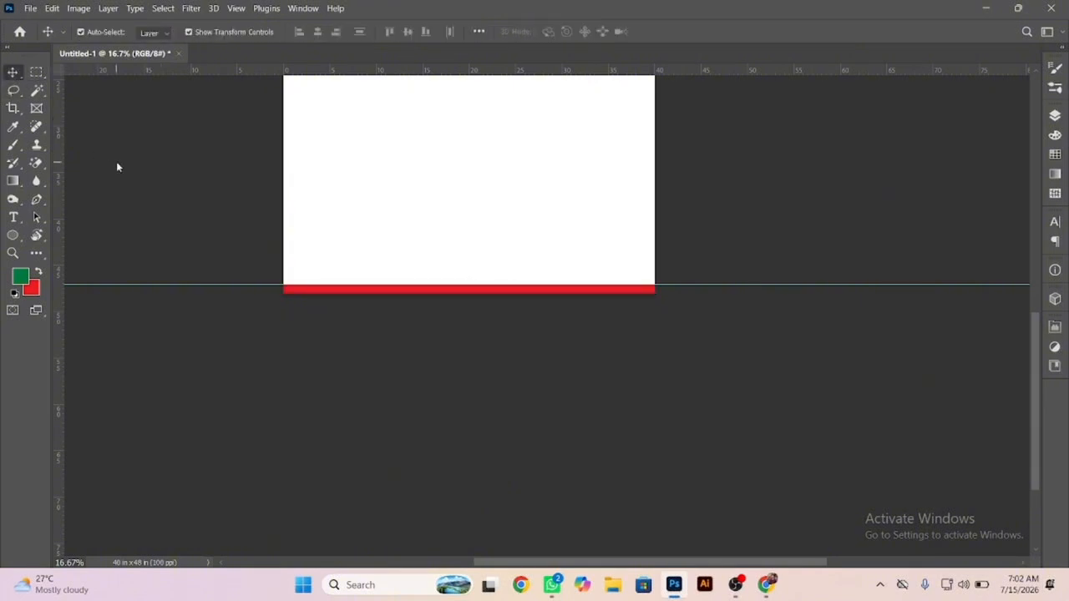
Select the whole Background layer, place a vertical guide at the canvas's horizontal center, and deselect.
{"action": "left_click_drag", "start_coordinate": [427, 296], "coordinate": [391, 290]}
{"action": "left_click_drag", "start_coordinate": [447, 359], "coordinate": [459, 417]}
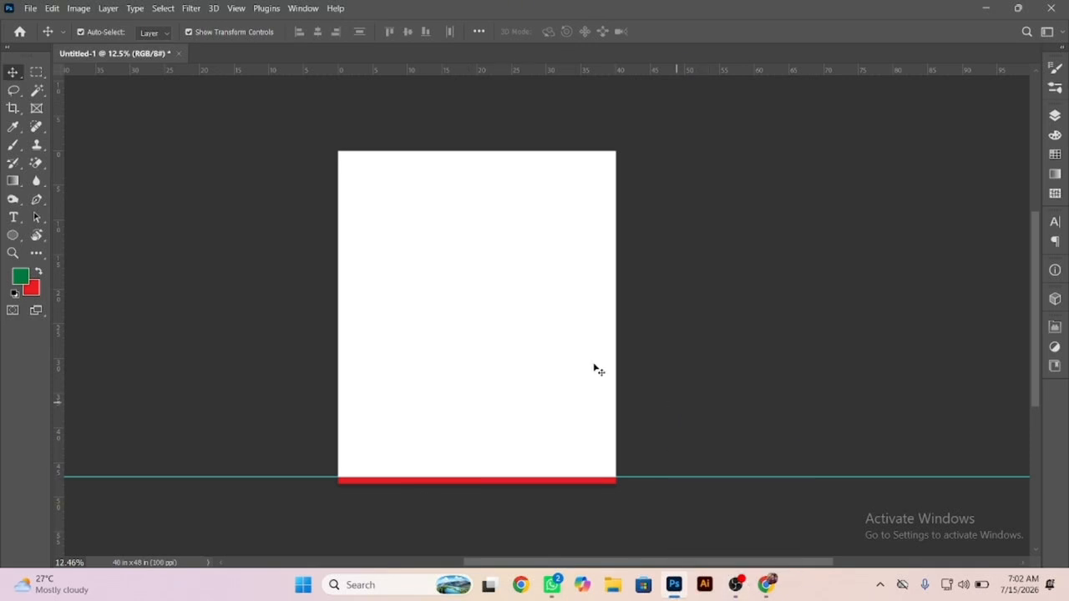
{"action": "right_click", "coordinate": [441, 293]}
{"action": "left_click", "coordinate": [468, 301]}
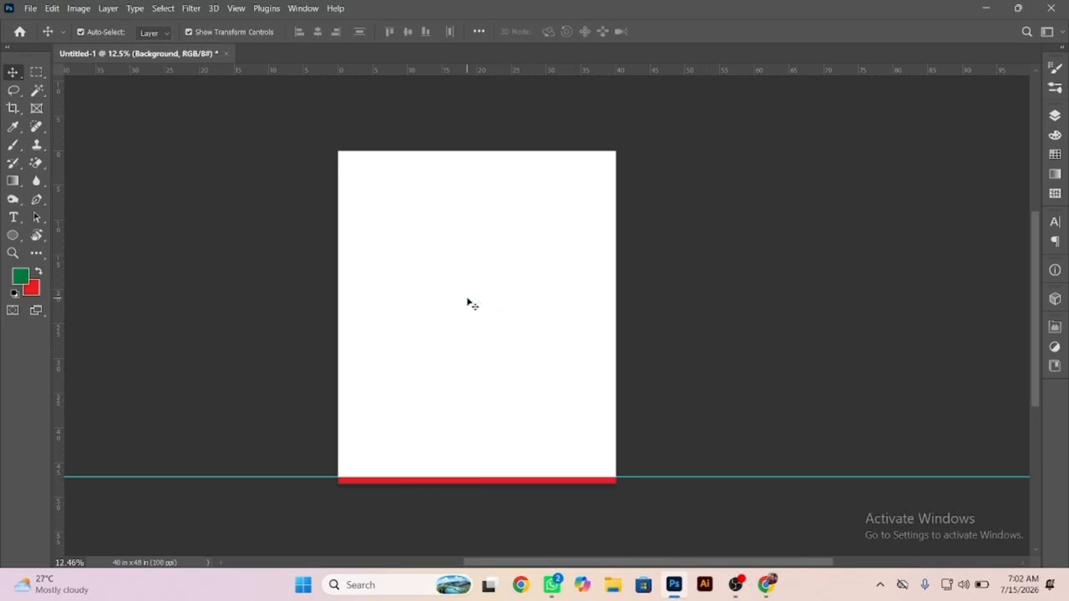
{"action": "key", "text": "ctrl+a"}
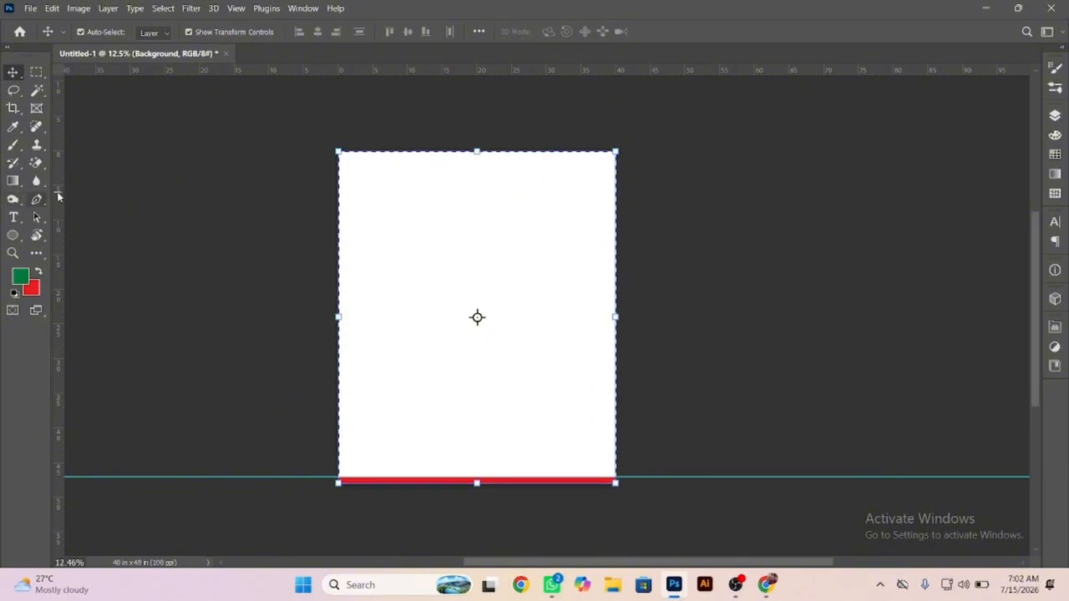
{"action": "left_click_drag", "start_coordinate": [58, 197], "coordinate": [480, 263]}
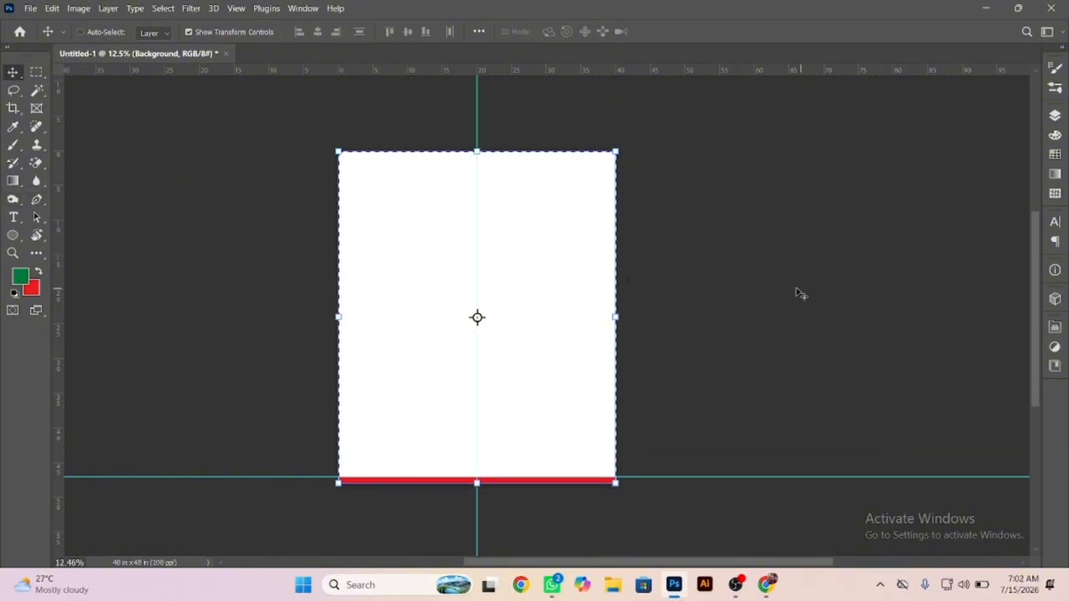
{"action": "key", "text": "ctrl+d"}
{"action": "scroll", "coordinate": [477, 315], "scroll_direction": "up", "scroll_amount": 1}
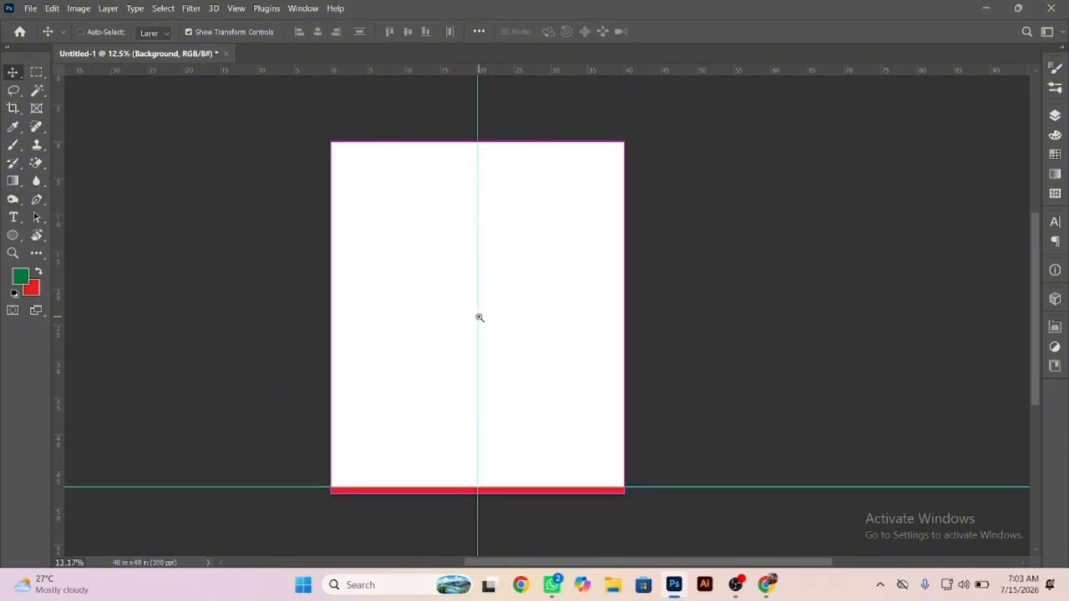
Switch to Chrome and open the Pinterest pin showing pink-and-peach and orange-and-purple floral sprays on white.
{"action": "left_click", "coordinate": [521, 585]}
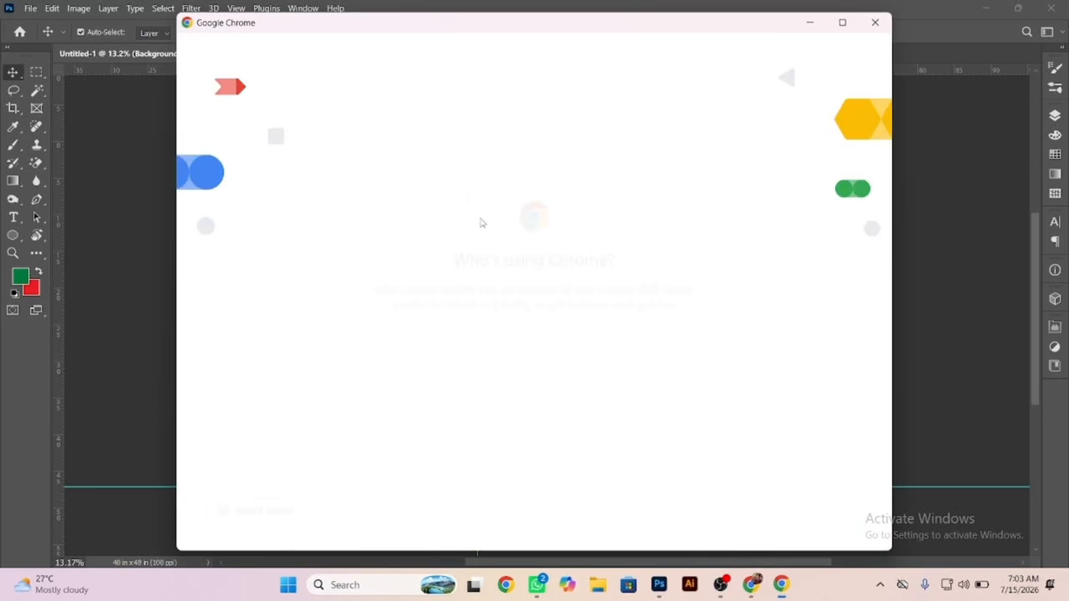
{"action": "left_click", "coordinate": [415, 332]}
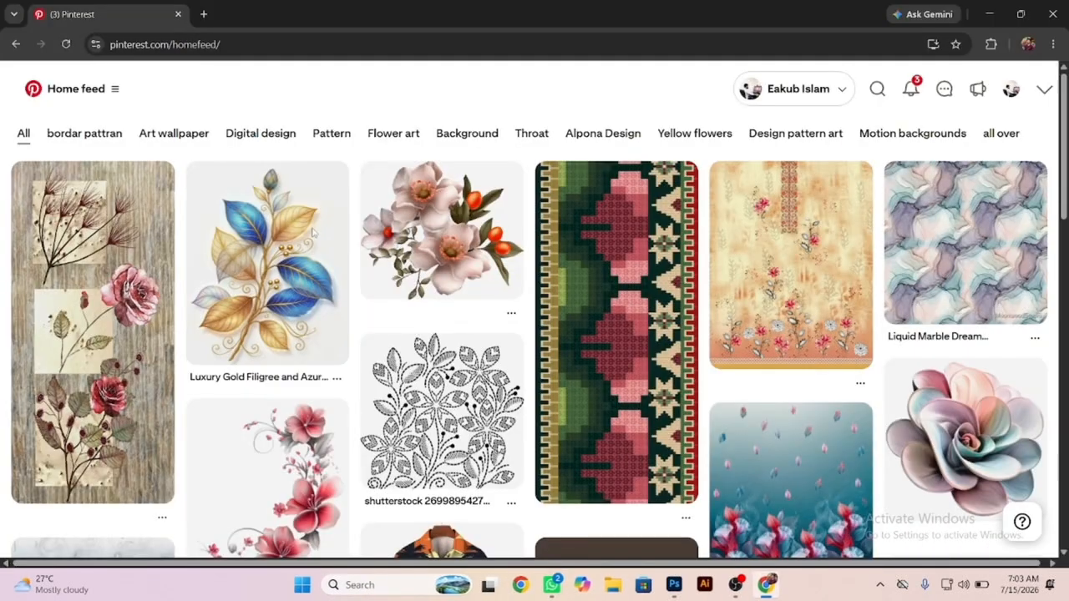
{"action": "scroll", "coordinate": [450, 331], "scroll_direction": "down", "scroll_amount": 5}
{"action": "scroll", "coordinate": [590, 322], "scroll_direction": "down", "scroll_amount": 2}
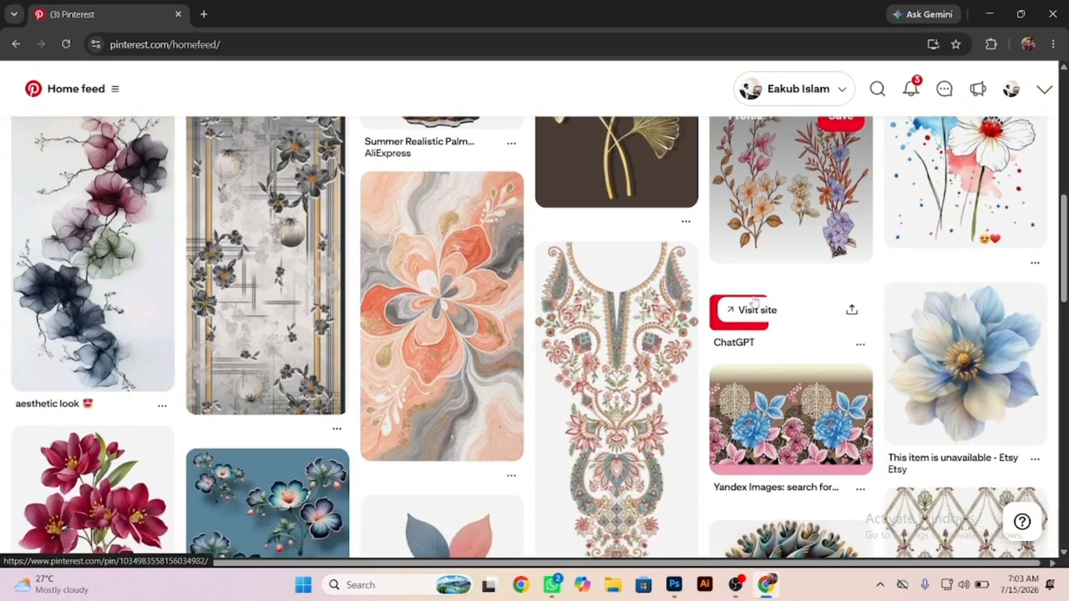
{"action": "left_click", "coordinate": [754, 308]}
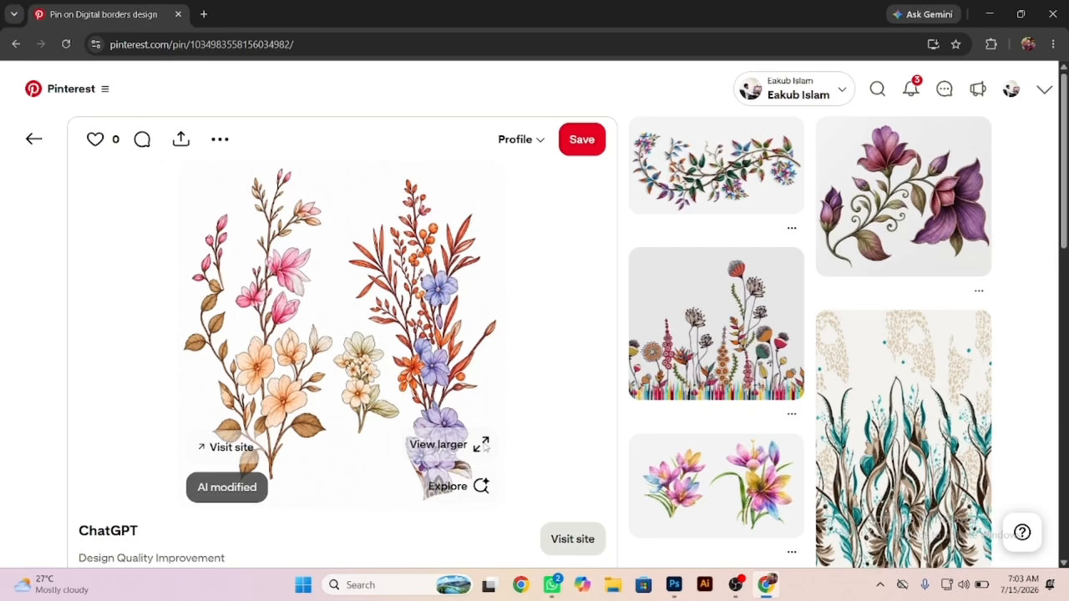
Enlarge the floral pin, open its image in a new tab, and copy the image.
{"action": "left_click", "coordinate": [482, 446]}
{"action": "right_click", "coordinate": [460, 367]}
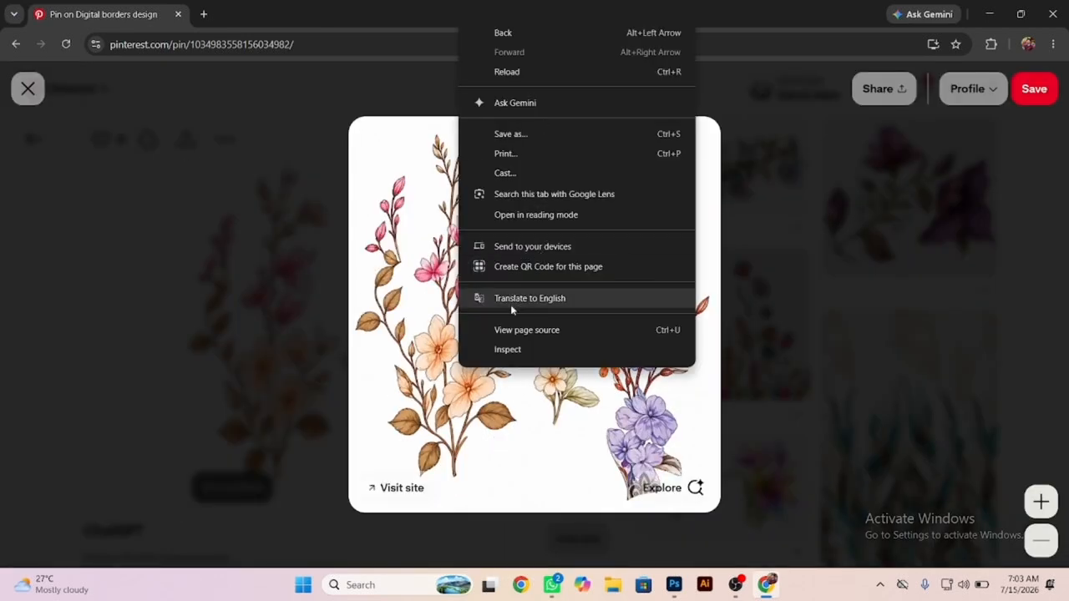
{"action": "right_click", "coordinate": [399, 279]}
{"action": "left_click", "coordinate": [458, 295]}
{"action": "left_click", "coordinate": [281, 9]}
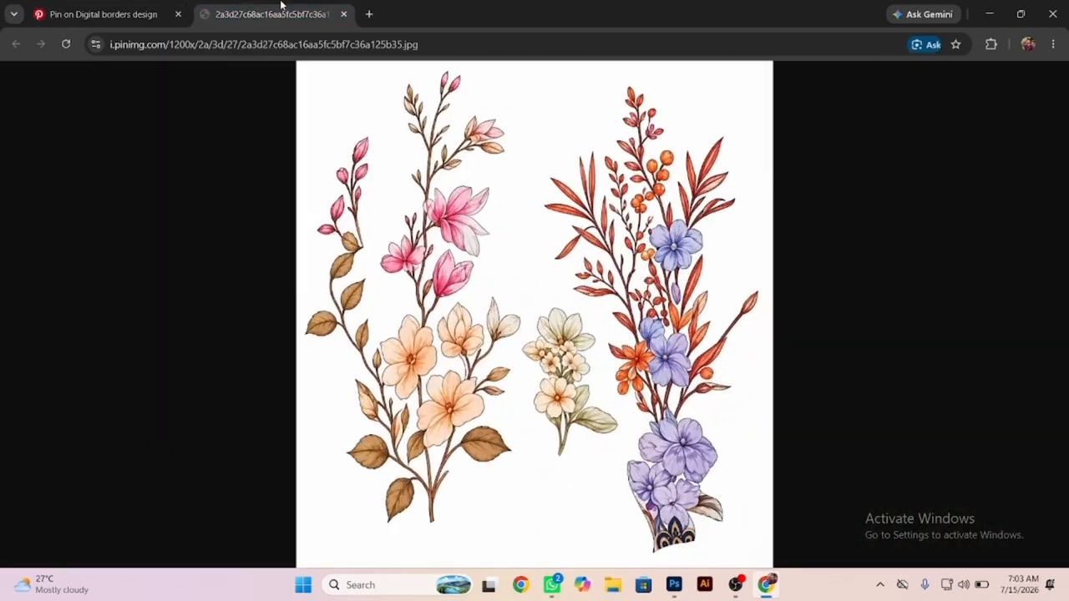
{"action": "right_click", "coordinate": [452, 207]}
{"action": "left_click", "coordinate": [509, 267]}
{"action": "mouse_move", "coordinate": [746, 590]}
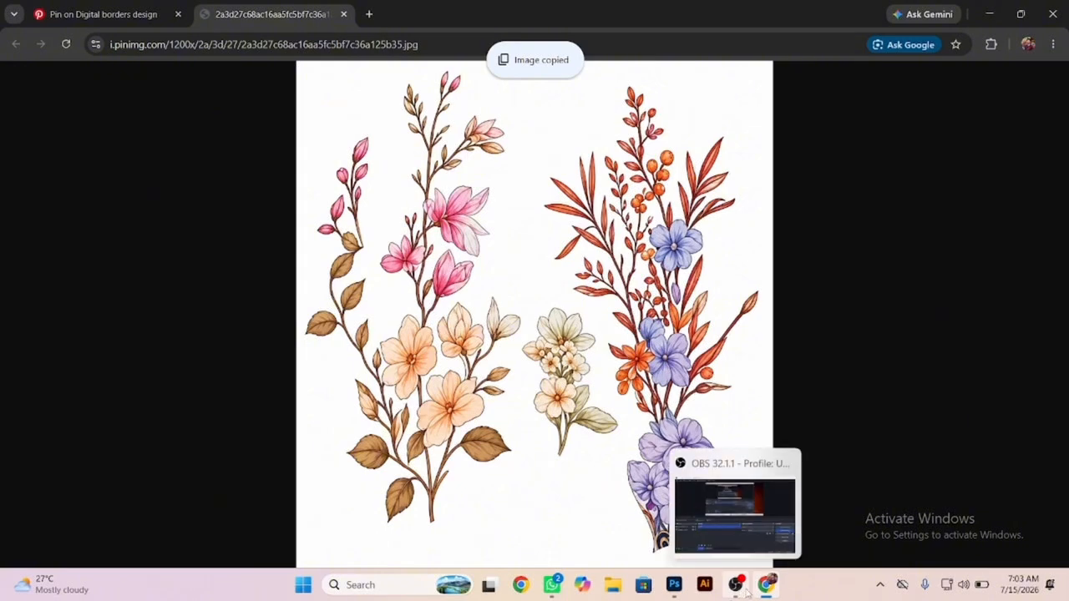
Return to Photoshop, create a 1199 × 1276 document at 72 pixels/inch, and paste the copied floral image.
{"action": "left_click", "coordinate": [674, 585]}
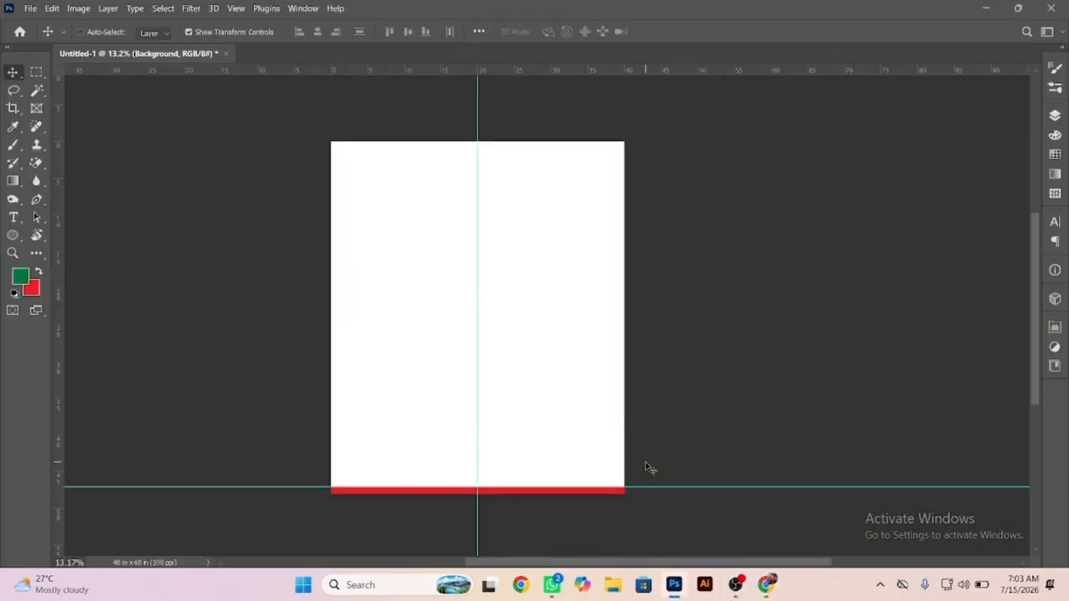
{"action": "key", "text": "ctrl+n"}
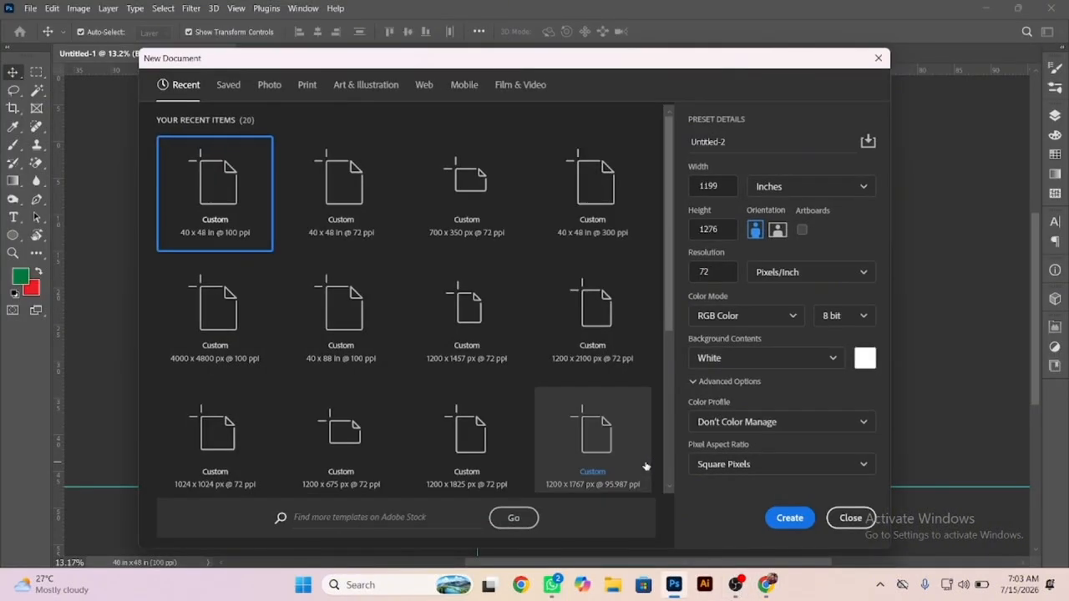
{"action": "key", "text": "Return"}
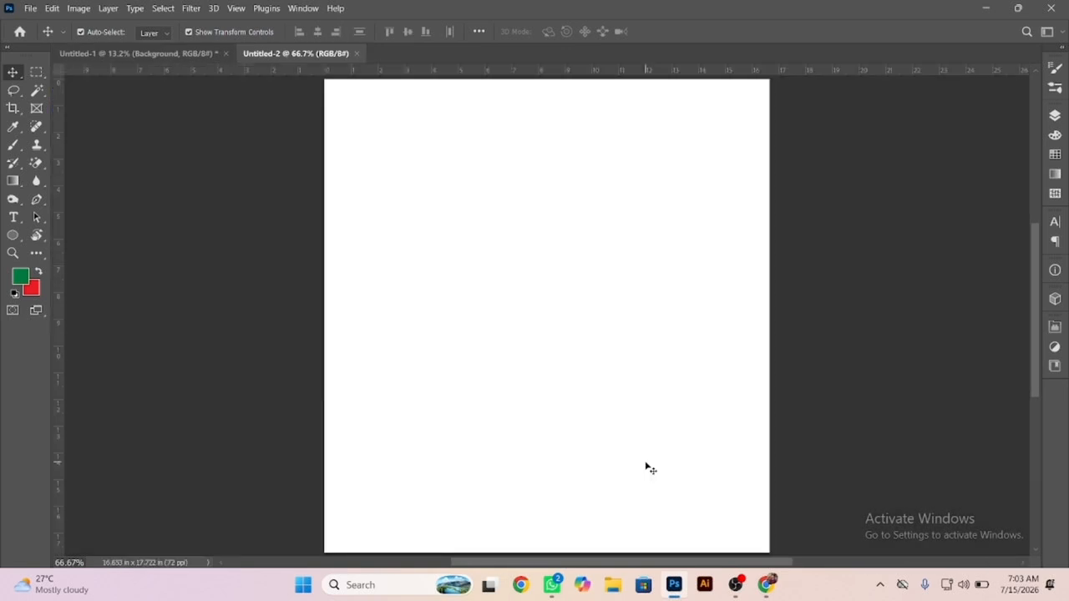
{"action": "key", "text": "ctrl+v"}
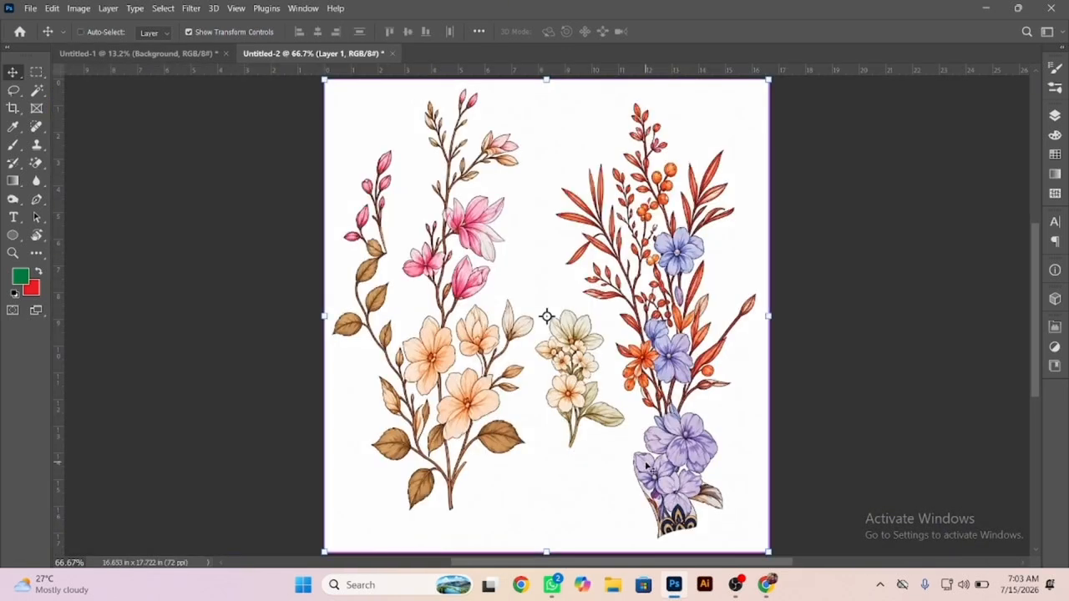
Hide the Background layer and remove the white area around the flowers on Layer 1 with the Magic Eraser.
{"action": "left_click", "coordinate": [1051, 122]}
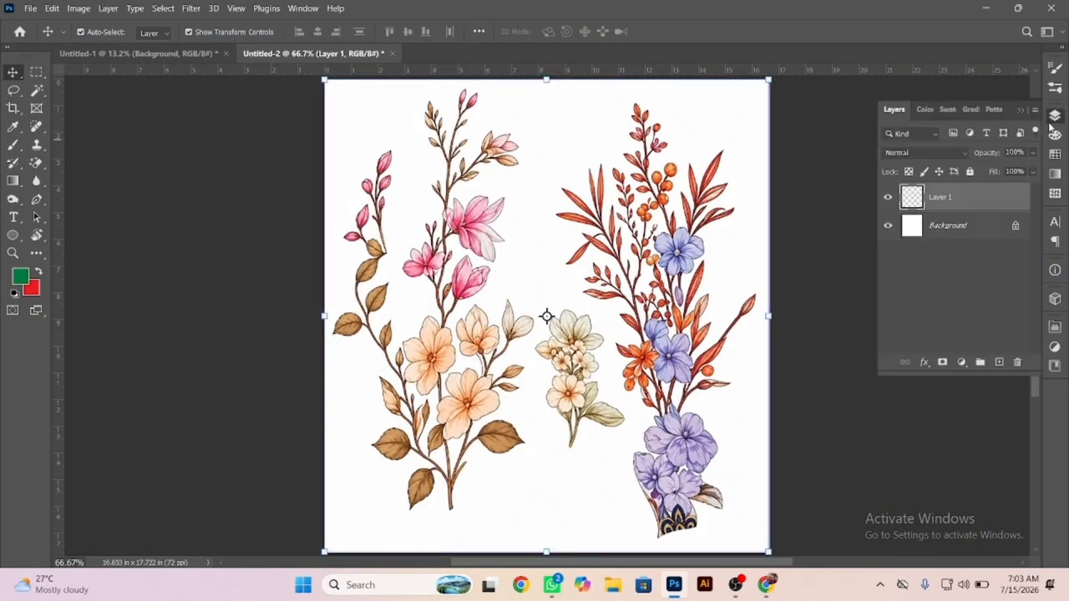
{"action": "left_click", "coordinate": [889, 227]}
{"action": "key", "text": "e"}
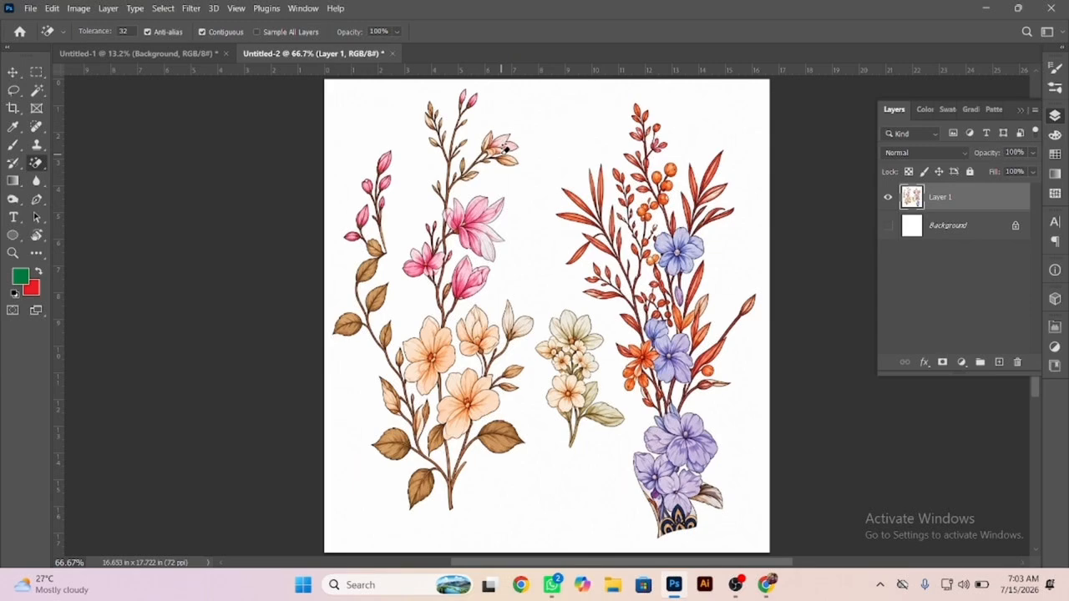
{"action": "left_click", "coordinate": [417, 151]}
Erase the leftover white gaps between the stems beneath the small open pink flower.
{"action": "scroll", "coordinate": [393, 111], "scroll_direction": "up", "scroll_amount": 10}
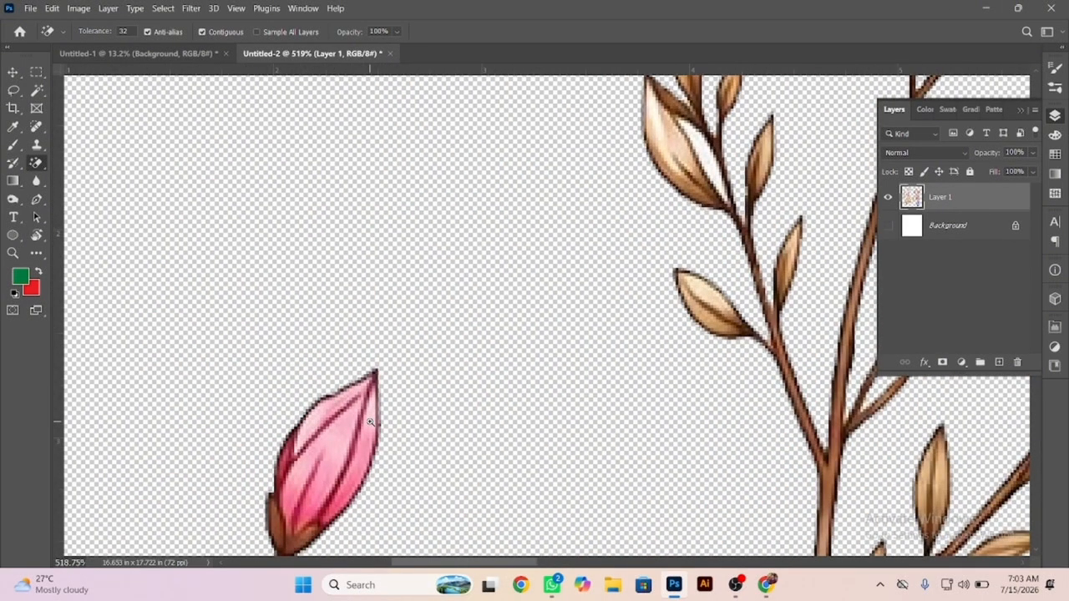
{"action": "scroll", "coordinate": [370, 421], "scroll_direction": "down", "scroll_amount": 10}
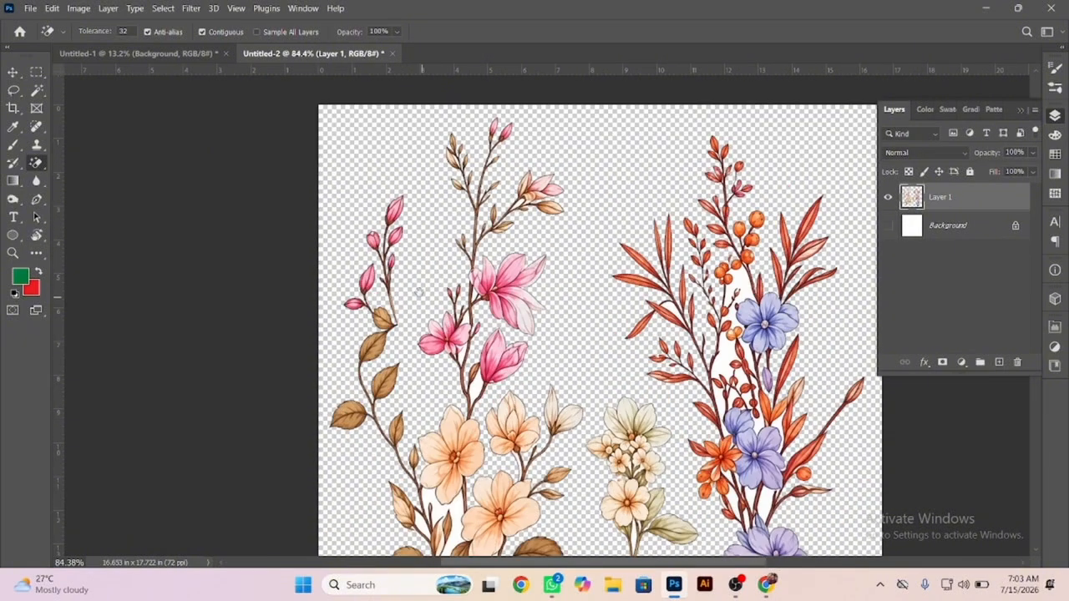
{"action": "scroll", "coordinate": [535, 275], "scroll_direction": "up", "scroll_amount": 10}
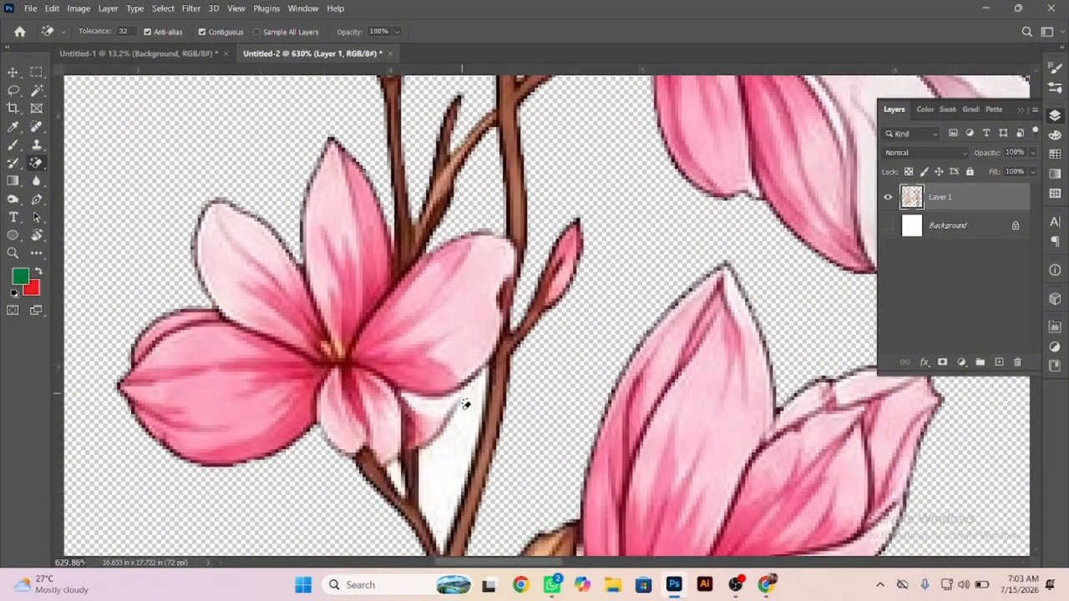
{"action": "left_click", "coordinate": [435, 476]}
{"action": "left_click", "coordinate": [399, 472]}
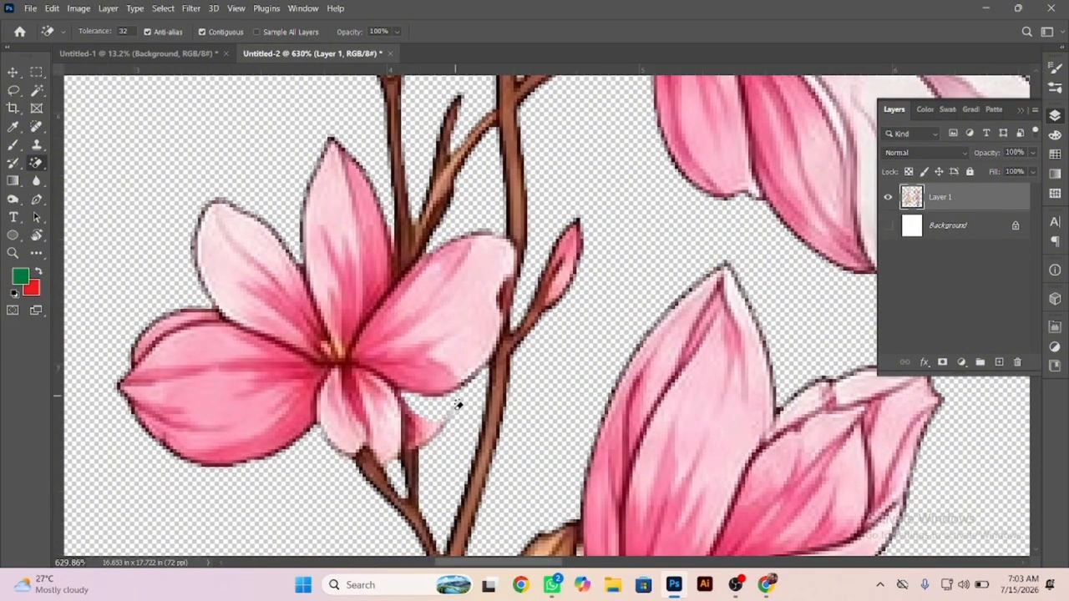
Rebuild the damaged lower petal of the small open pink flower with the Spot Healing Brush.
{"action": "left_click", "coordinate": [36, 129]}
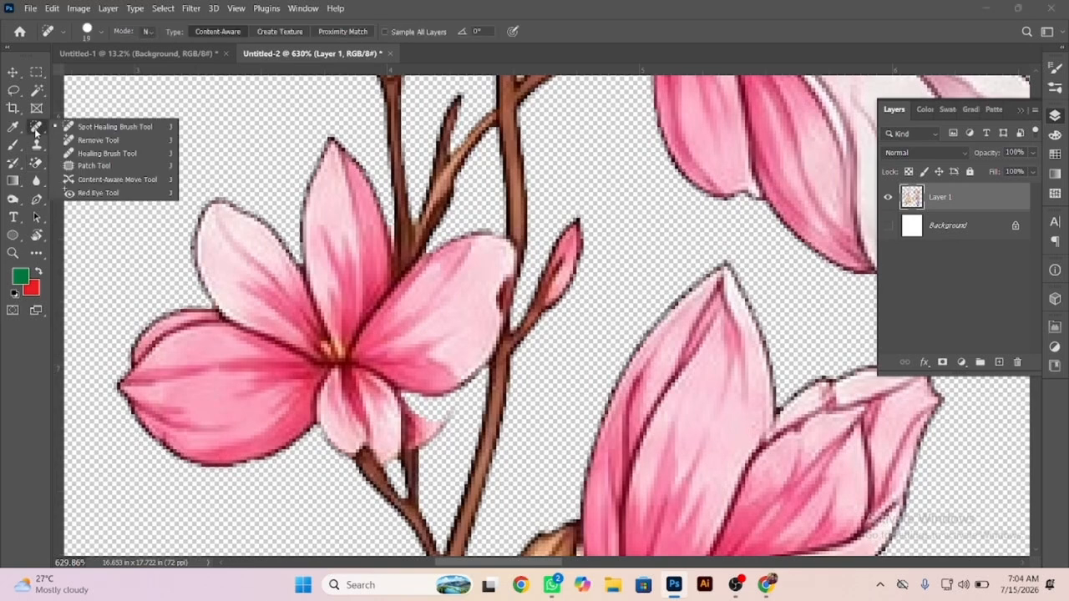
{"action": "left_click", "coordinate": [81, 132]}
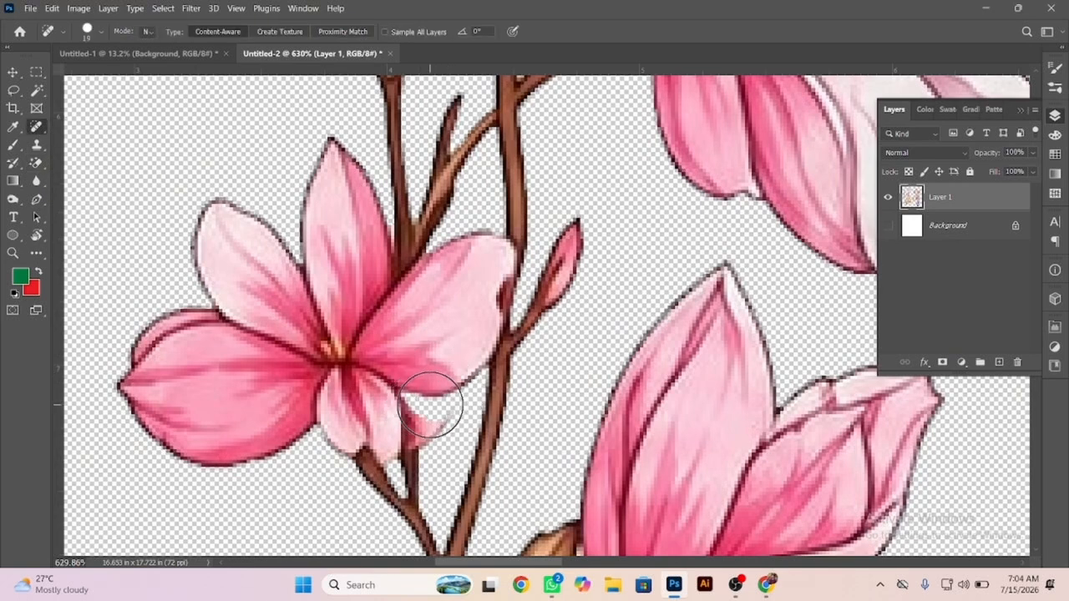
{"action": "left_click", "coordinate": [430, 405]}
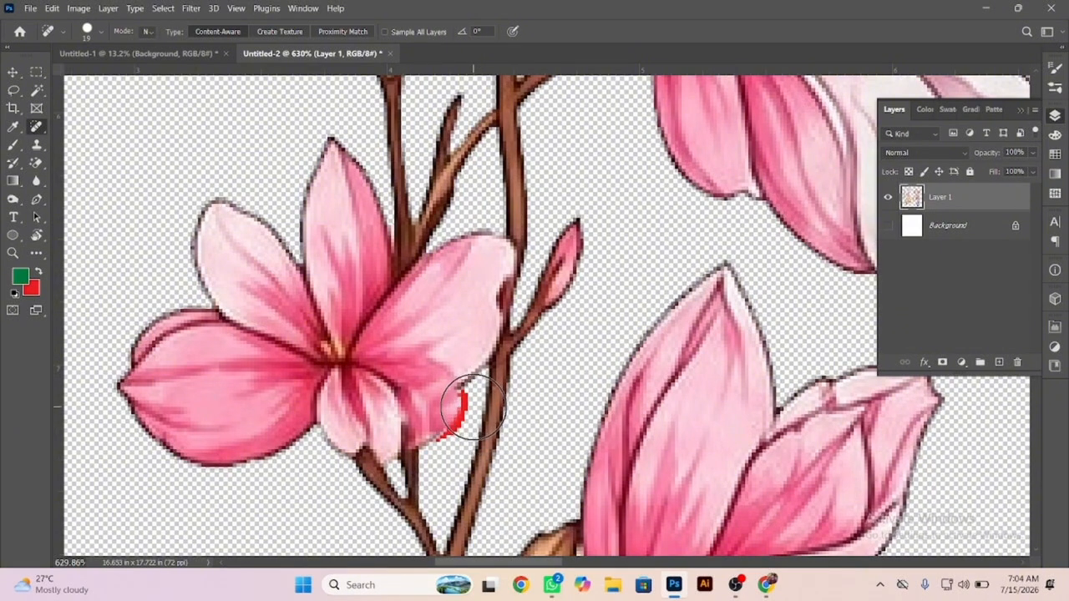
Lasso the red fringe beside the healed pink petal, delete it, and clear the selection.
{"action": "key", "text": "l"}
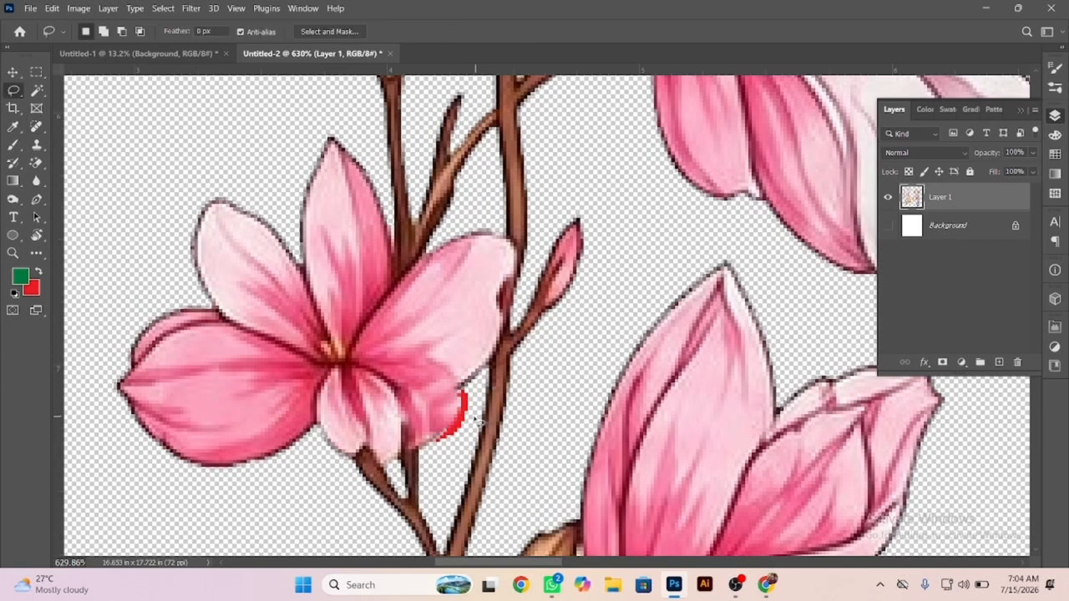
{"action": "mouse_move", "coordinate": [459, 390]}
{"action": "left_mouse_down"}
{"action": "mouse_move", "coordinate": [466, 408]}
{"action": "mouse_move", "coordinate": [452, 427]}
{"action": "left_mouse_up"}
{"action": "mouse_move", "coordinate": [464, 389]}
{"action": "left_mouse_down"}
{"action": "mouse_move", "coordinate": [476, 399]}
{"action": "mouse_move", "coordinate": [466, 405]}
{"action": "mouse_move", "coordinate": [461, 390]}
{"action": "left_mouse_up"}
{"action": "key", "text": "Delete"}
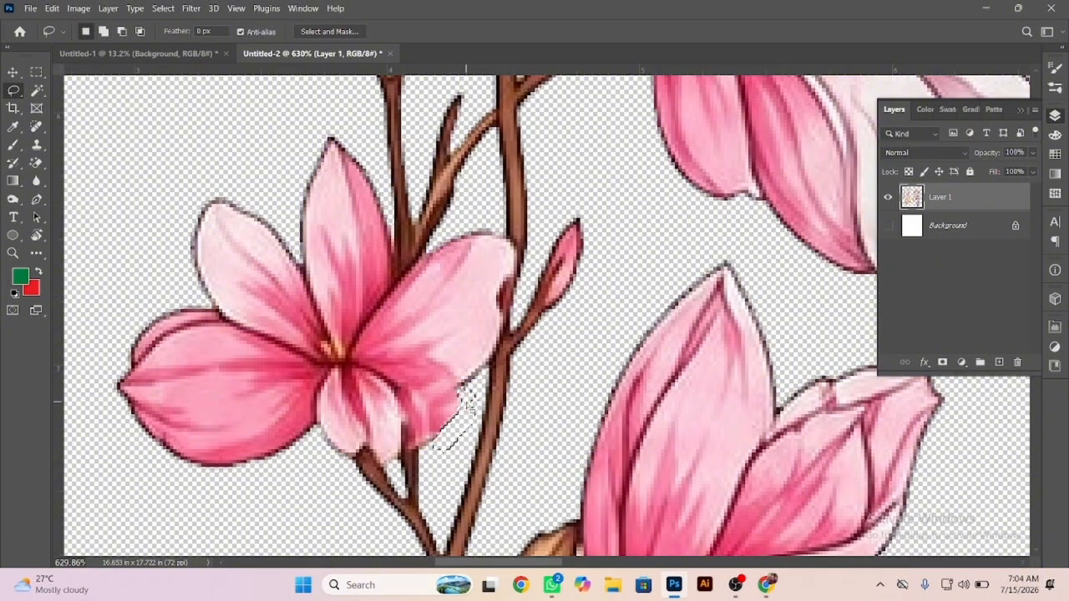
{"action": "key", "text": "ctrl+d"}
Erase the remaining white gaps between the stems around the peach flowers with the Magic Eraser.
{"action": "scroll", "coordinate": [493, 401], "scroll_direction": "down", "scroll_amount": 9}
{"action": "left_click_drag", "start_coordinate": [500, 472], "coordinate": [474, 316]}
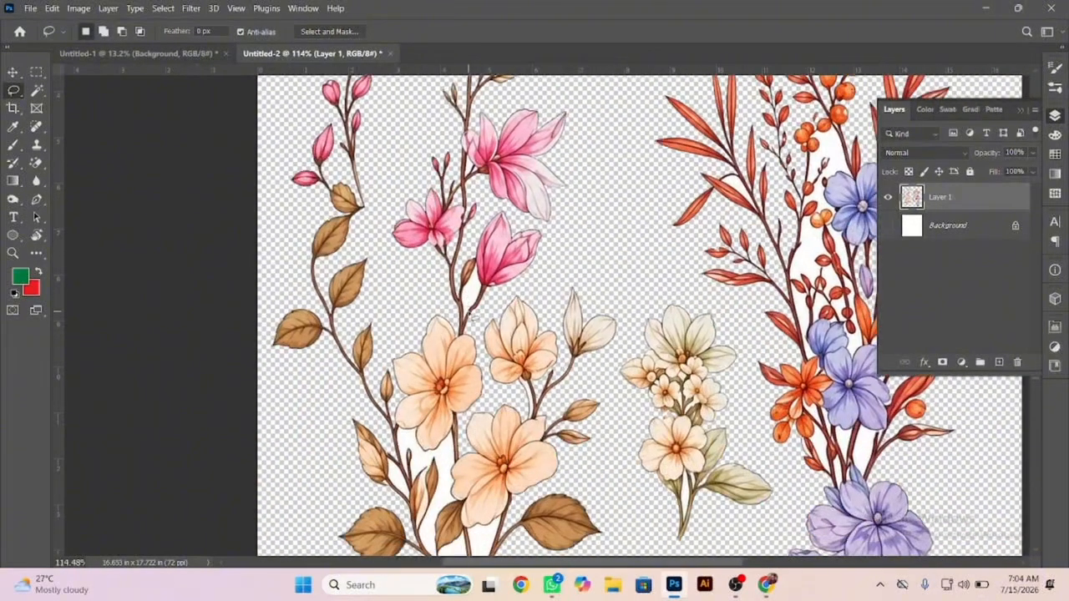
{"action": "key", "text": "w"}
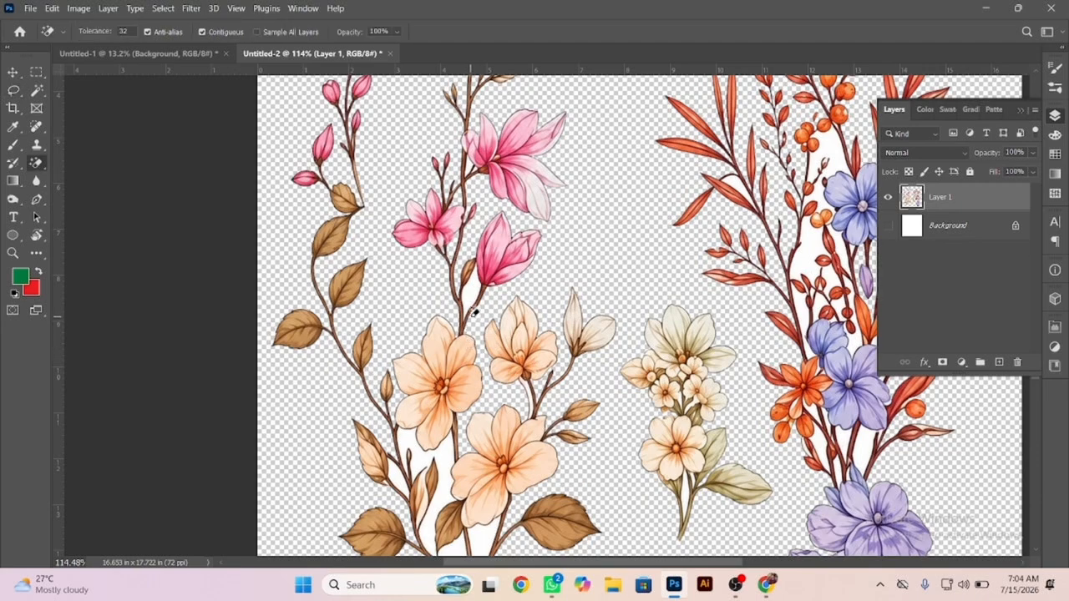
{"action": "left_click", "coordinate": [430, 458]}
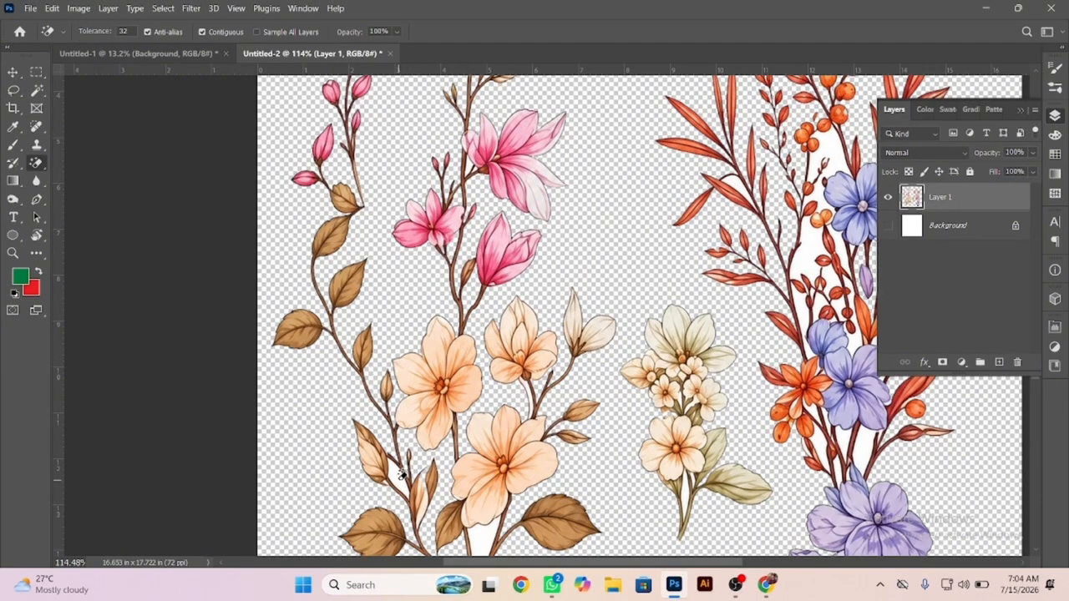
{"action": "left_click", "coordinate": [402, 478]}
{"action": "left_click_drag", "start_coordinate": [469, 440], "coordinate": [413, 259]}
{"action": "left_click", "coordinate": [424, 385]}
Lasso the whole pink and peach floral branch, cut it from Layer 1, and paste it into the Untitled-1 document.
{"action": "key", "text": "ctrl+0"}
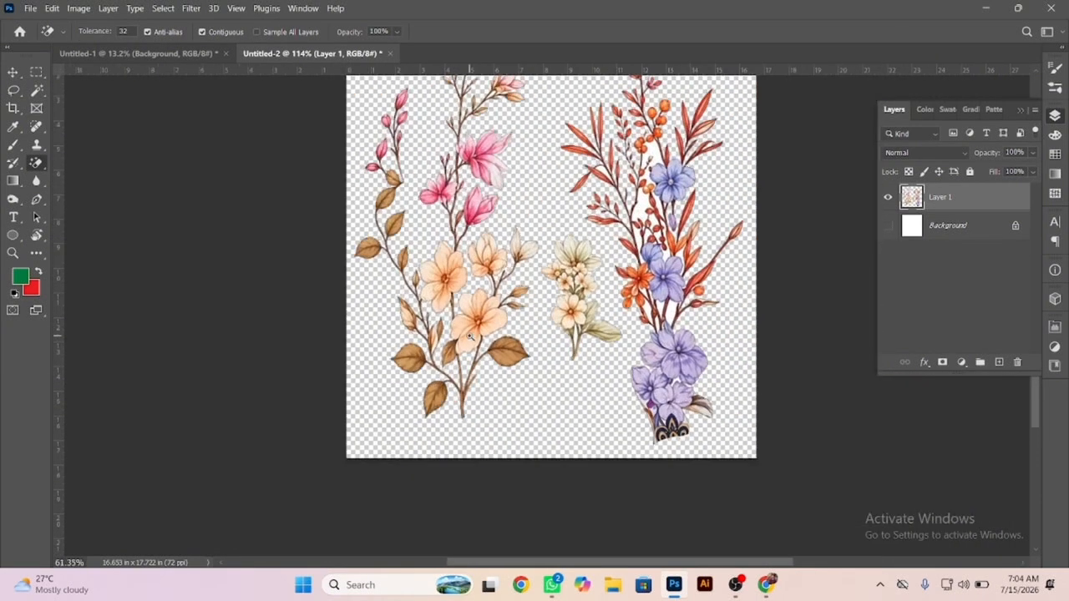
{"action": "left_click", "coordinate": [14, 91]}
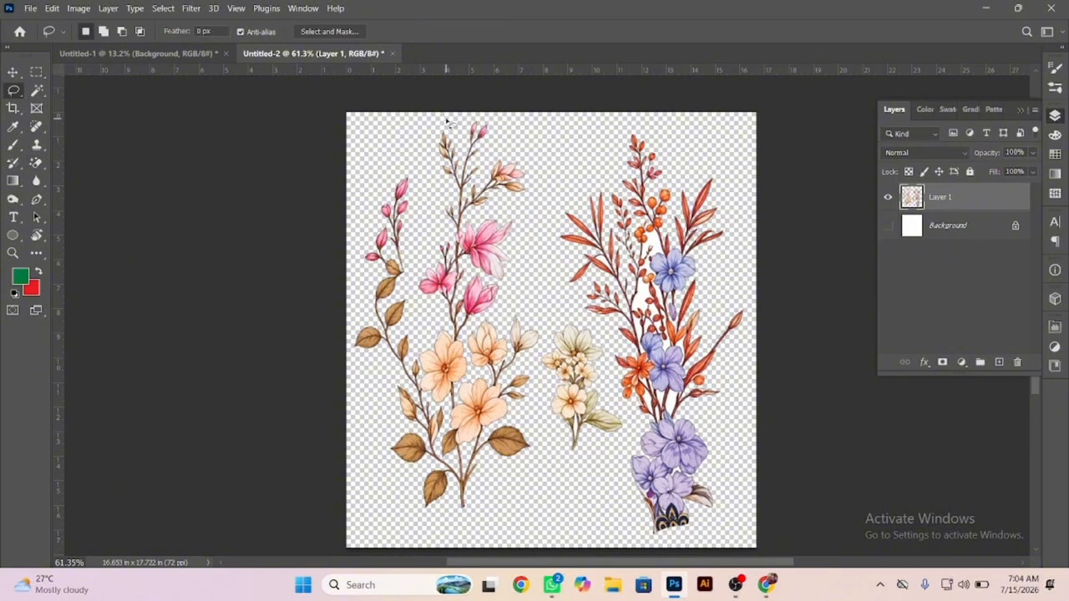
{"action": "left_click_drag", "start_coordinate": [528, 153], "coordinate": [536, 296]}
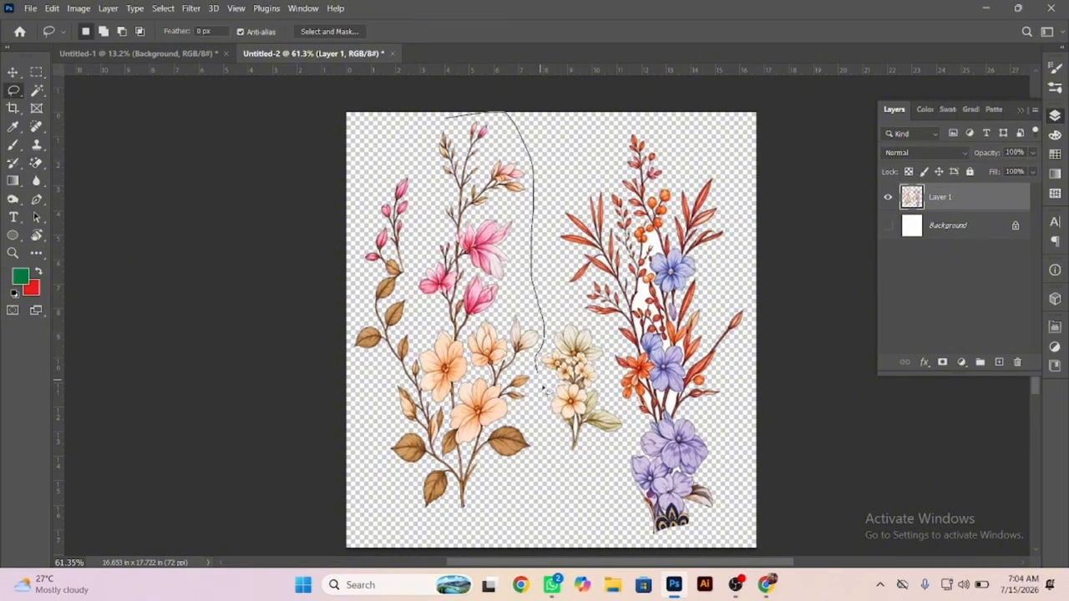
{"action": "mouse_move", "coordinate": [544, 389]}
{"action": "left_mouse_down"}
{"action": "mouse_move", "coordinate": [401, 518]}
{"action": "mouse_move", "coordinate": [316, 230]}
{"action": "mouse_move", "coordinate": [469, 112]}
{"action": "left_mouse_up"}
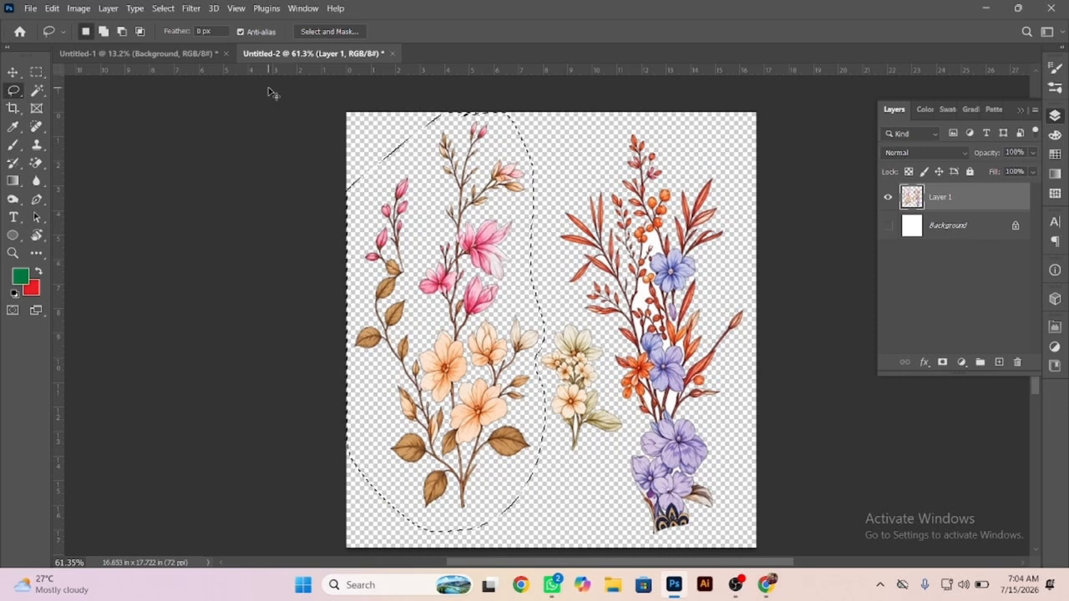
{"action": "key", "text": "ctrl+x"}
{"action": "left_click", "coordinate": [143, 52]}
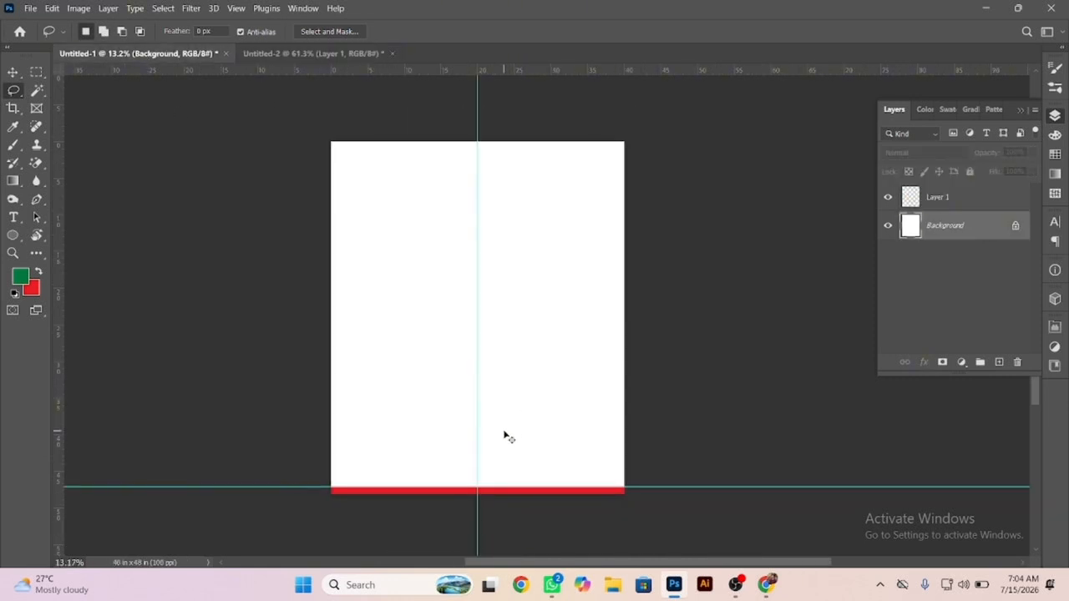
{"action": "key", "text": "ctrl+v"}
Move the pasted floral branch into the lower part of the canvas's left half and deselect it.
{"action": "scroll", "coordinate": [480, 401], "scroll_direction": "up", "scroll_amount": 2}
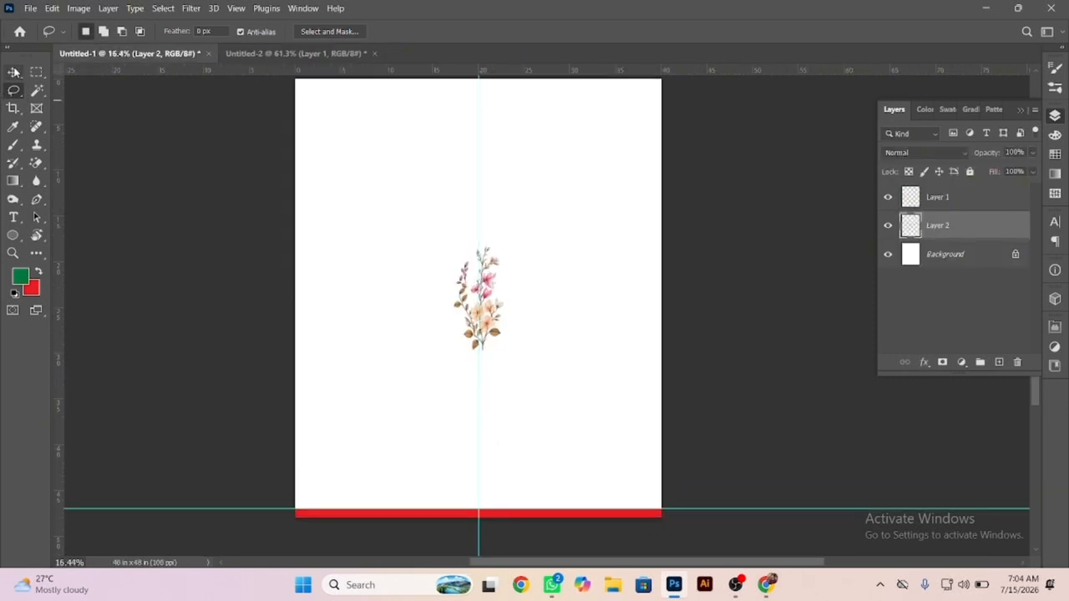
{"action": "key", "text": "v"}
{"action": "scroll", "coordinate": [511, 391], "scroll_direction": "up", "scroll_amount": 2}
{"action": "left_click_drag", "start_coordinate": [493, 335], "coordinate": [401, 425]}
{"action": "left_click", "coordinate": [442, 347]}
Switch to Chrome, close the floral image's tab and the enlarged pin, and look through the related pins.
{"action": "mouse_move", "coordinate": [674, 585]}
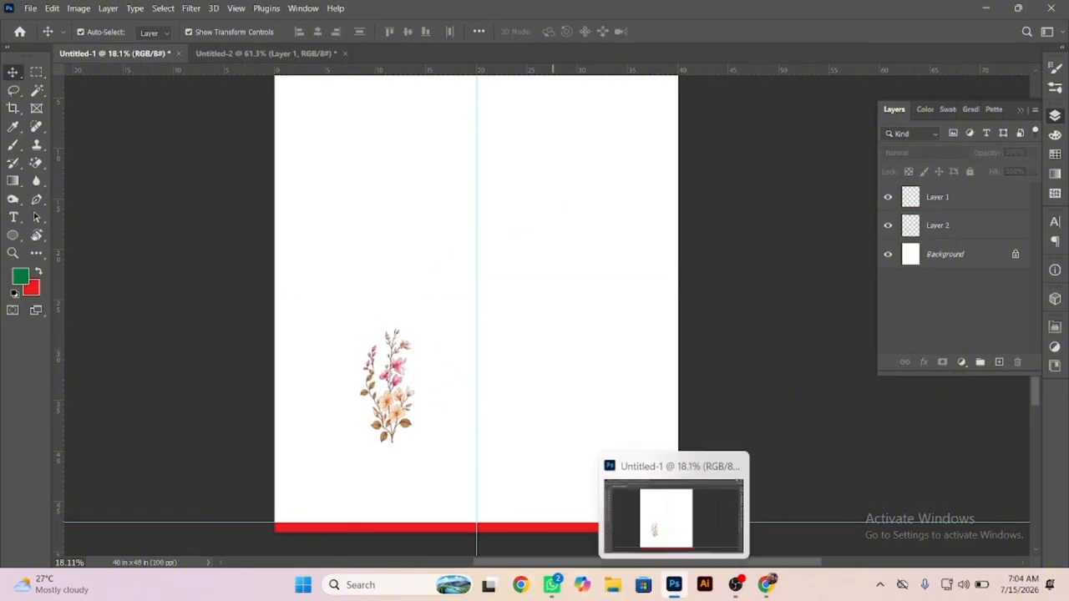
{"action": "left_click", "coordinate": [769, 585]}
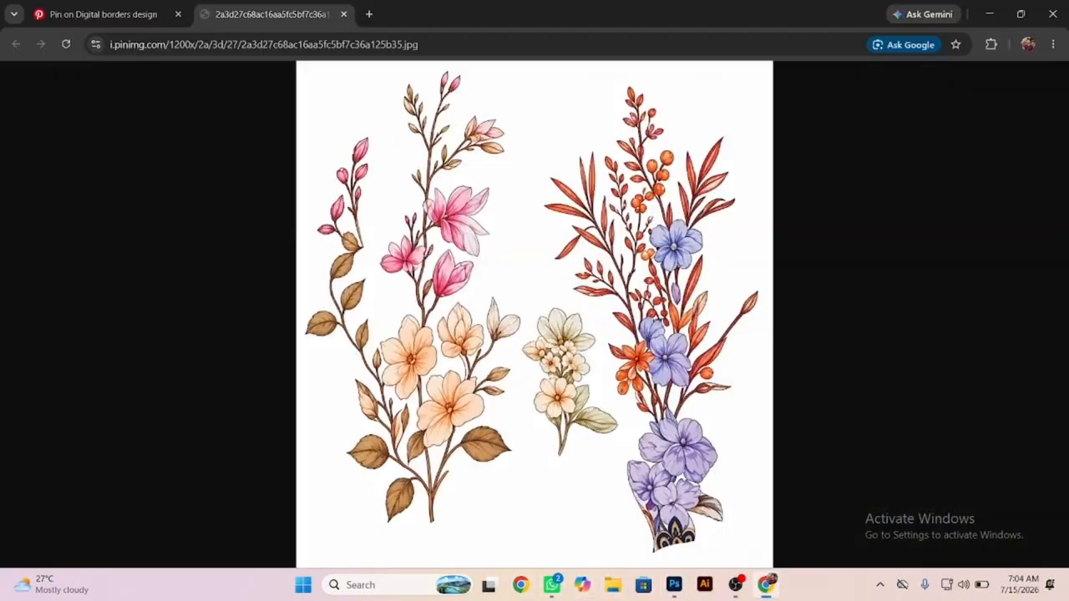
{"action": "left_click", "coordinate": [344, 14]}
{"action": "left_click", "coordinate": [75, 158]}
{"action": "scroll", "coordinate": [8, 282], "scroll_direction": "down", "scroll_amount": 8}
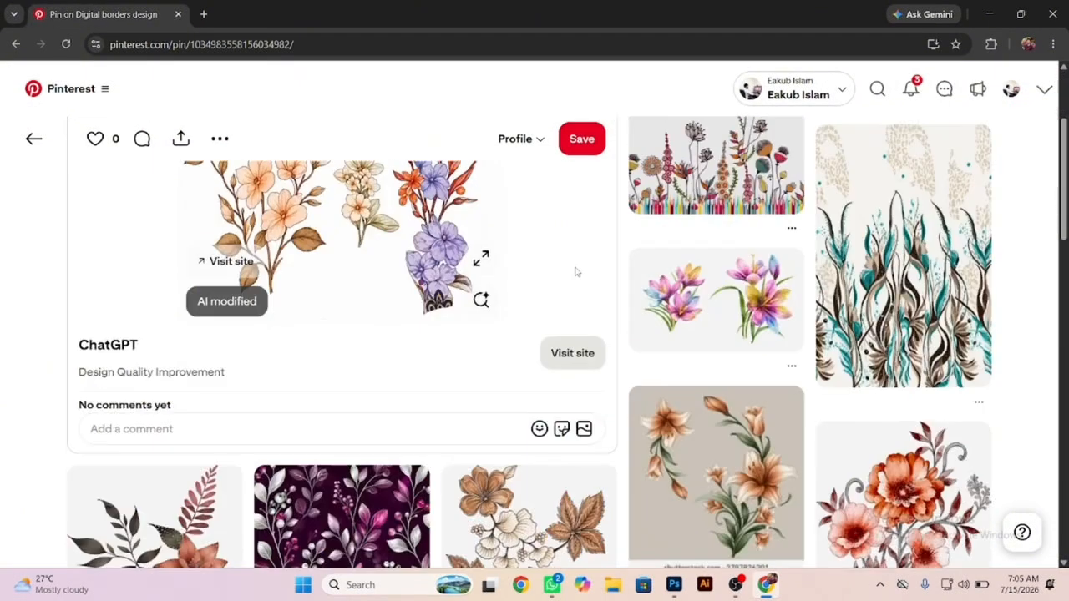
{"action": "scroll", "coordinate": [8, 282], "scroll_direction": "down", "scroll_amount": 3}
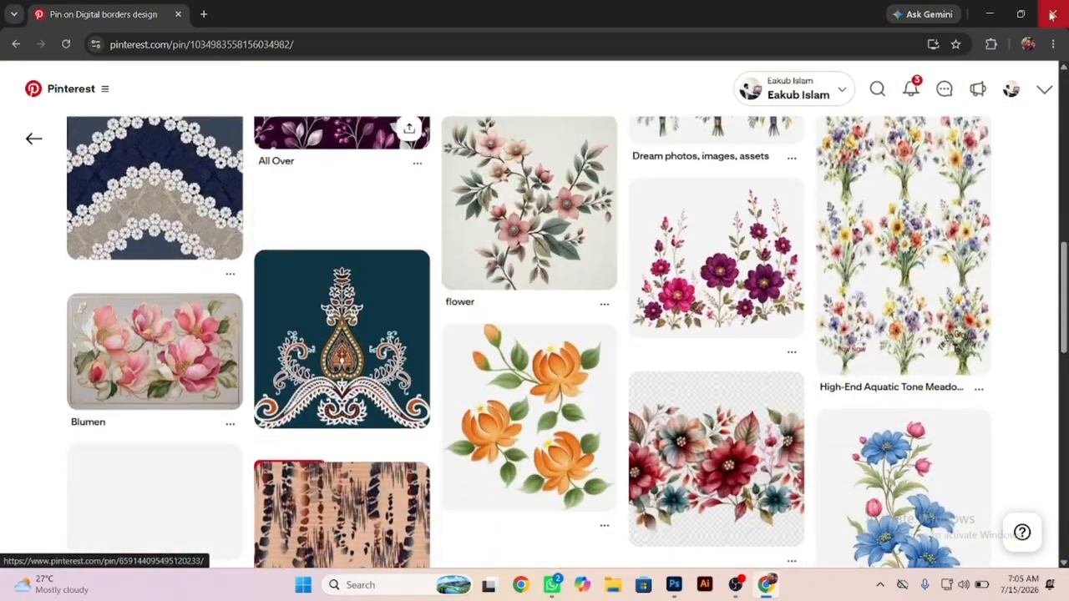
Open the All Pins collection among the profile's saved boards on Pinterest.
{"action": "left_click", "coordinate": [1011, 89]}
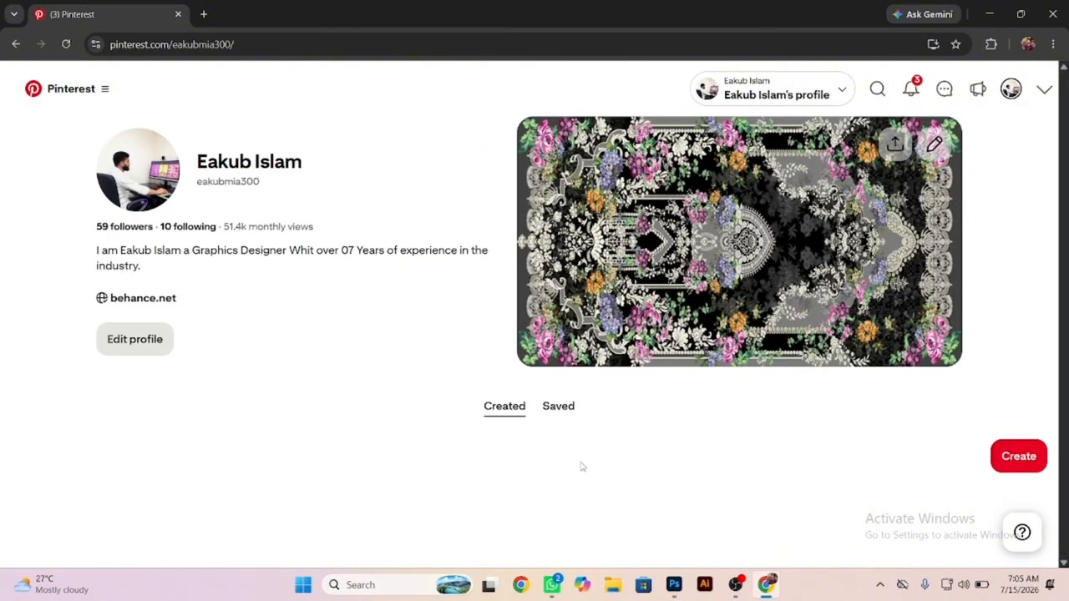
{"action": "left_click", "coordinate": [556, 409]}
{"action": "scroll", "coordinate": [346, 384], "scroll_direction": "down", "scroll_amount": 3}
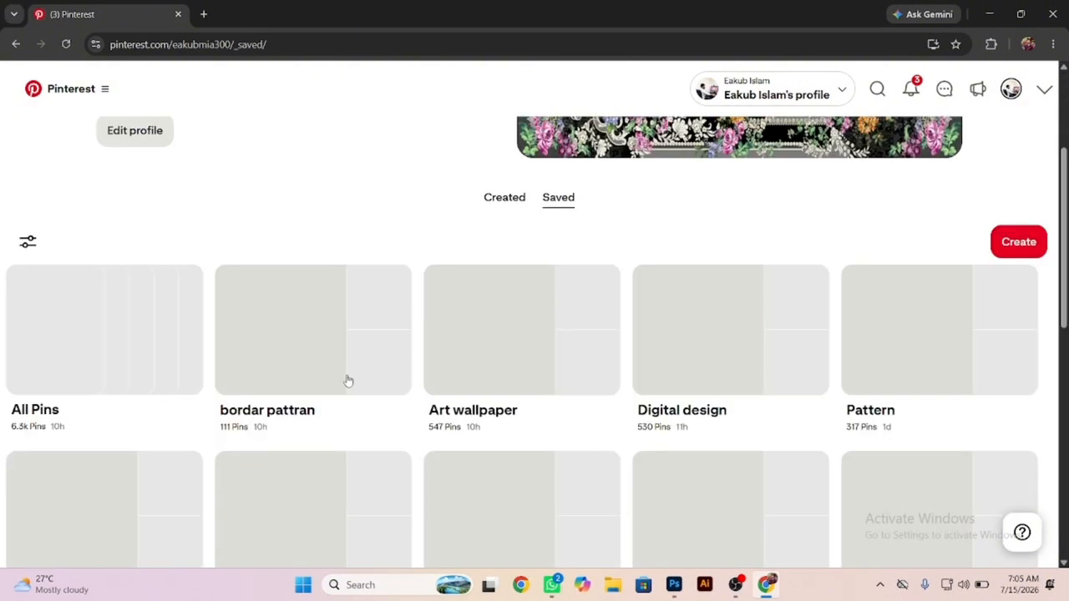
{"action": "left_click", "coordinate": [126, 328]}
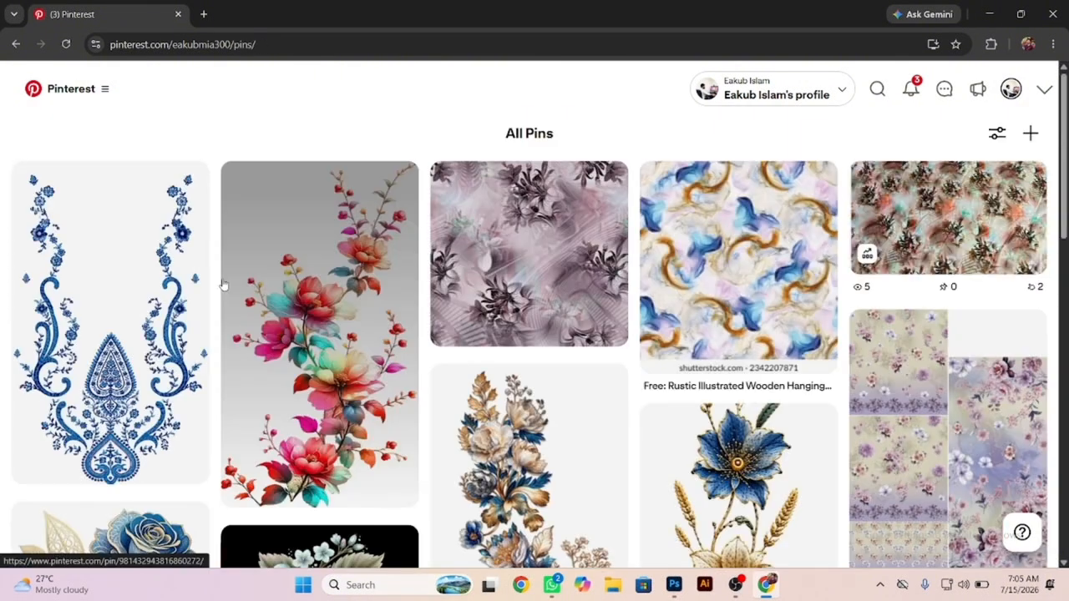
Find the tall blue and gold embroidered flower pin in All Pins, open it, and enlarge its image.
{"action": "scroll", "coordinate": [692, 267], "scroll_direction": "down", "scroll_amount": 3}
{"action": "scroll", "coordinate": [229, 248], "scroll_direction": "down", "scroll_amount": 3}
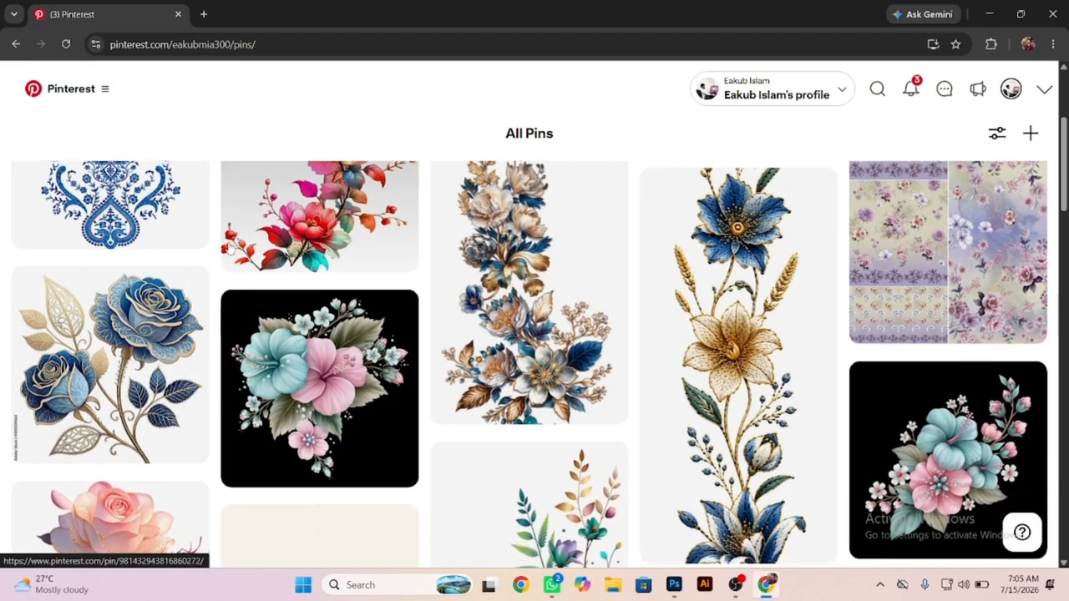
{"action": "scroll", "coordinate": [823, 410], "scroll_direction": "up", "scroll_amount": 3}
{"action": "scroll", "coordinate": [735, 359], "scroll_direction": "down", "scroll_amount": 3}
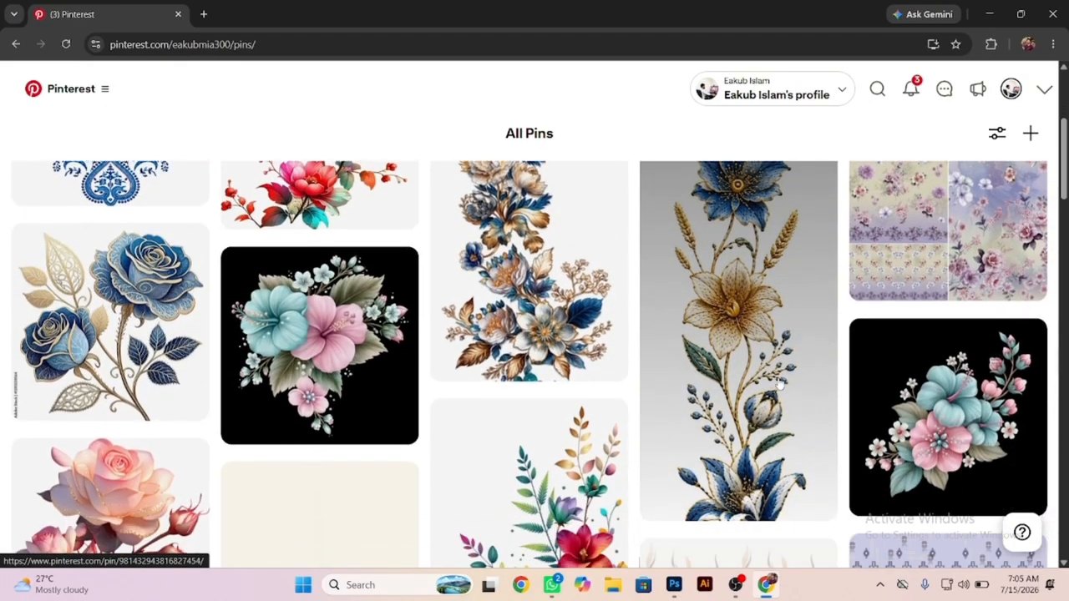
{"action": "left_click", "coordinate": [733, 354]}
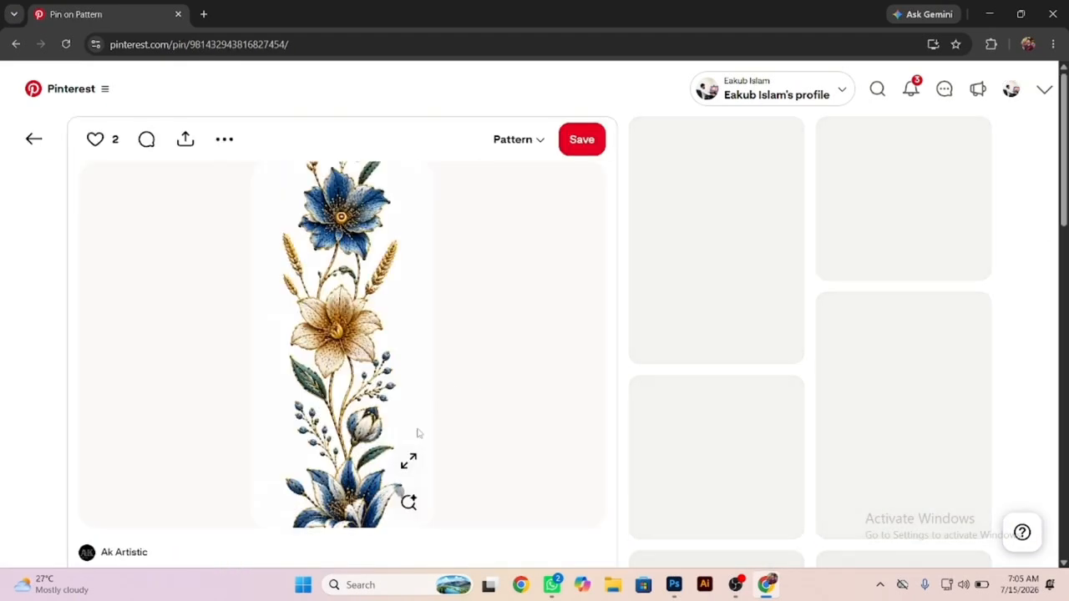
{"action": "left_click", "coordinate": [410, 466]}
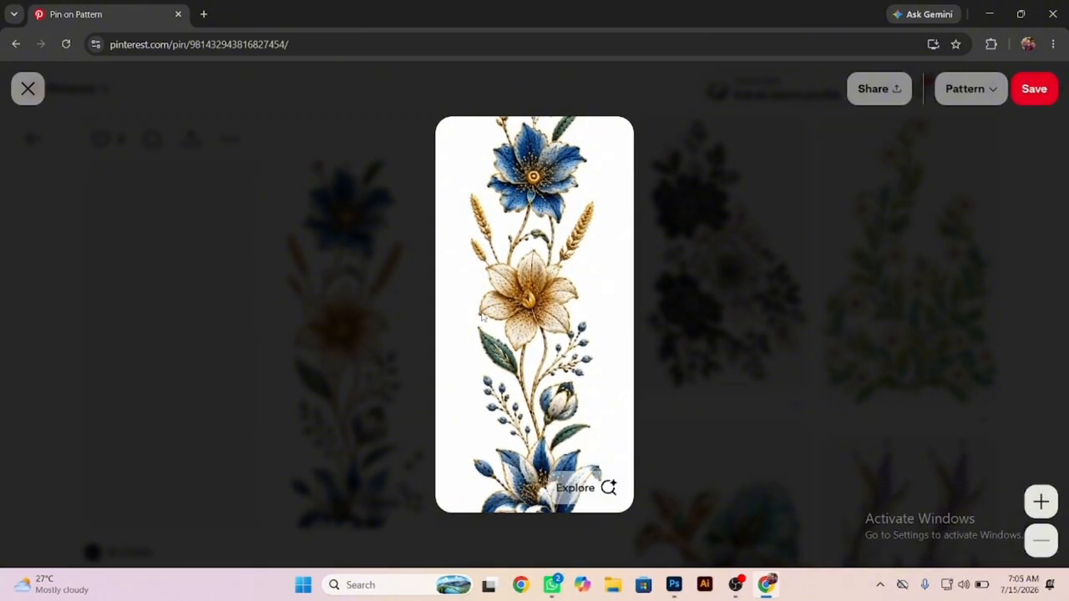
{"action": "left_click", "coordinate": [235, 302]}
{"action": "left_click", "coordinate": [409, 465]}
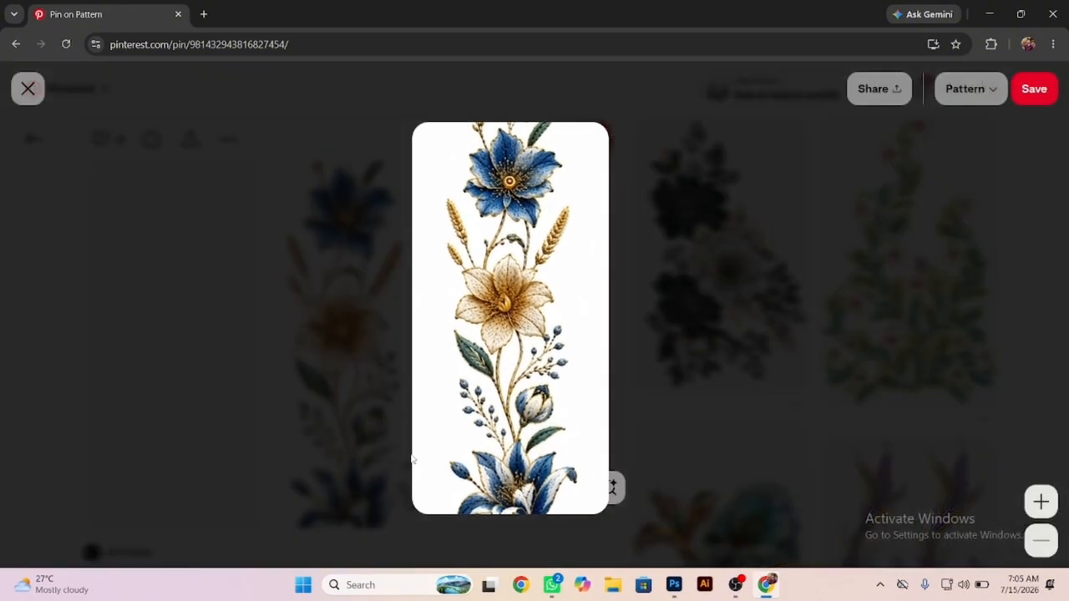
Open the blue and gold flower image in a new tab at full size and copy it.
{"action": "right_click", "coordinate": [461, 354]}
{"action": "left_click", "coordinate": [510, 369]}
{"action": "left_click", "coordinate": [269, 14]}
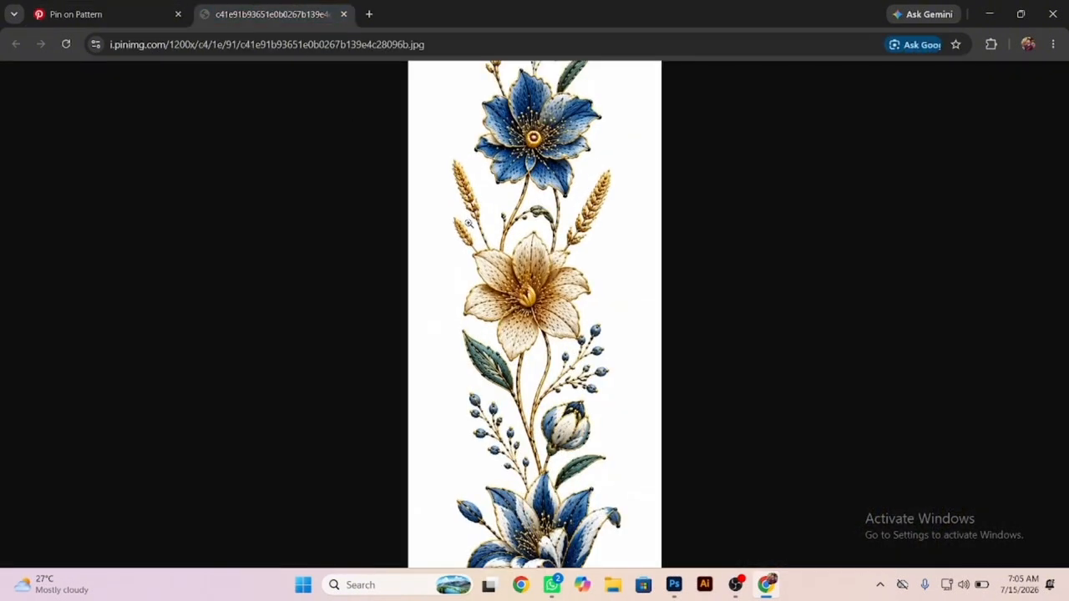
{"action": "left_click", "coordinate": [506, 260]}
{"action": "left_click", "coordinate": [532, 298]}
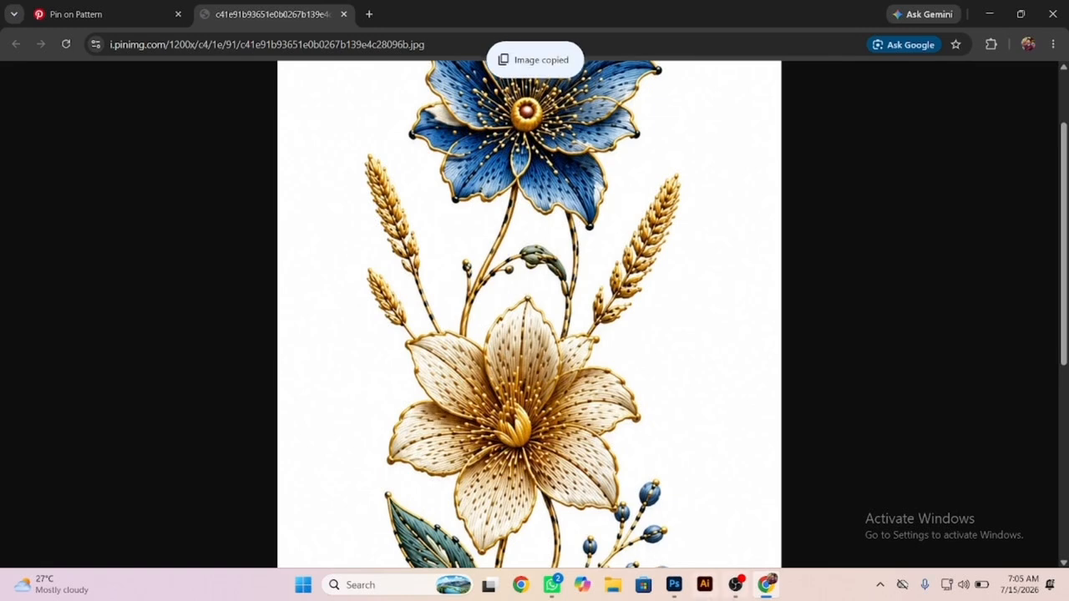
Return to Photoshop, create a 724 × 1448 pixel document at 72 pixels/inch, and paste the copied flower image.
{"action": "mouse_move", "coordinate": [729, 591]}
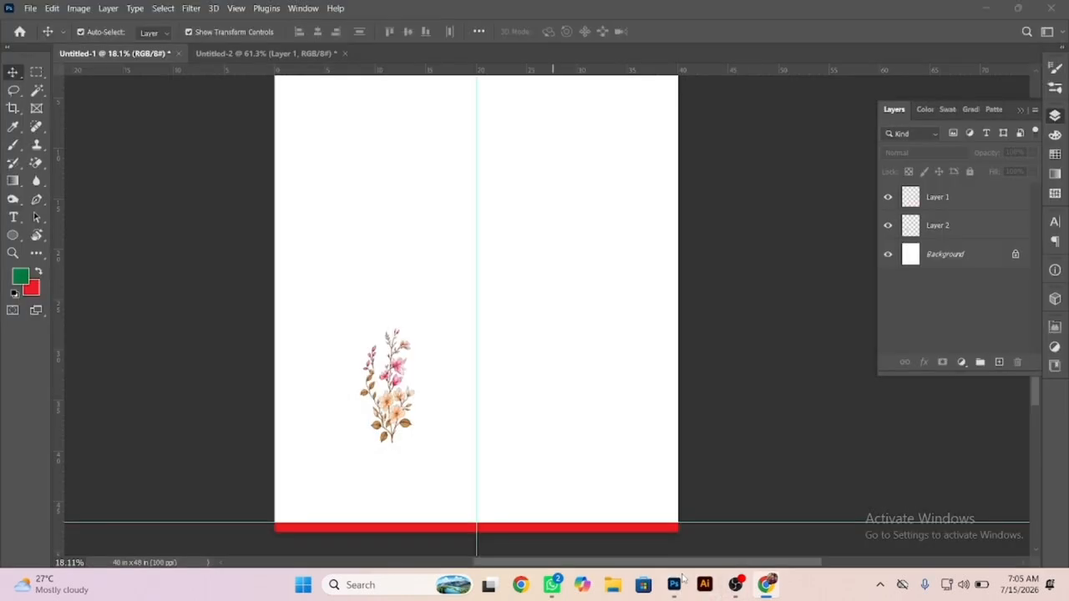
{"action": "left_click", "coordinate": [674, 585]}
{"action": "key", "text": "ctrl+n"}
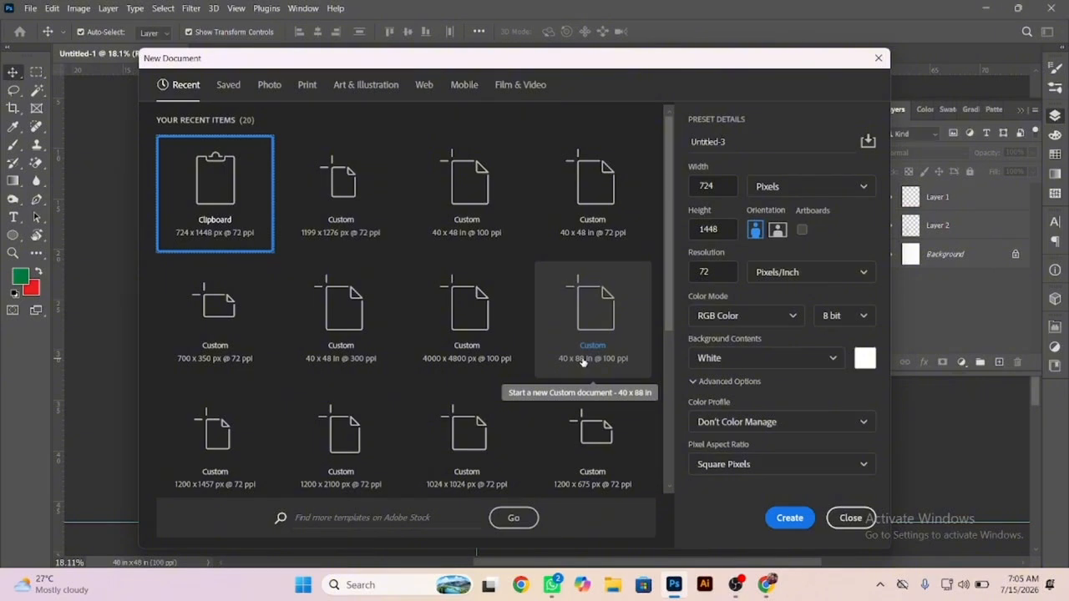
{"action": "key", "text": "Return"}
{"action": "key", "text": "ctrl+v"}
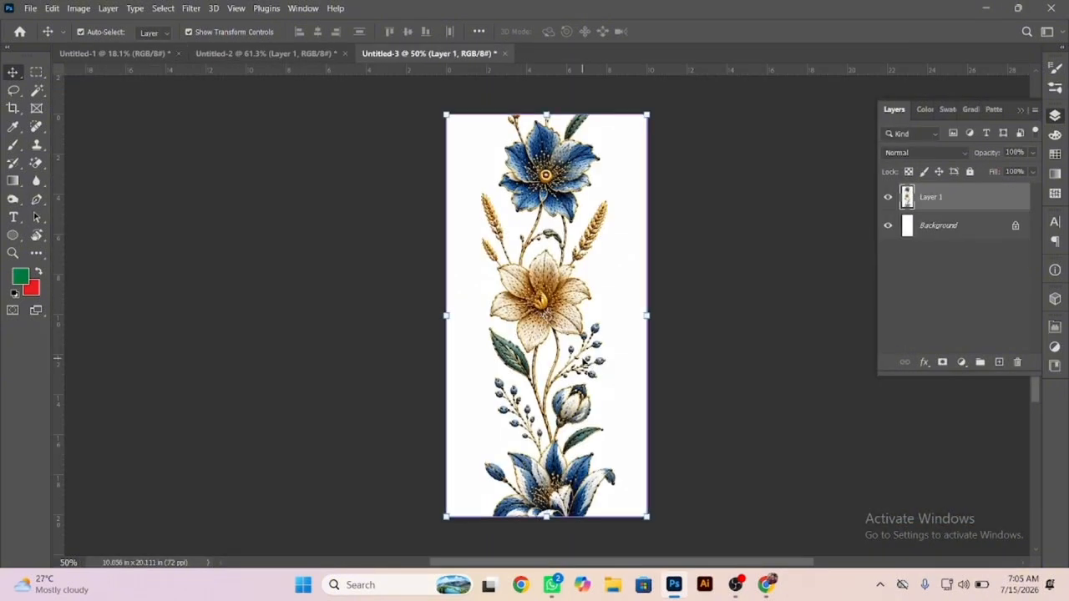
Hide the Background layer and erase the white backdrop around the blue and gold flowers on Layer 1 with the Magic Eraser, tolerance 32.
{"action": "left_click", "coordinate": [888, 226]}
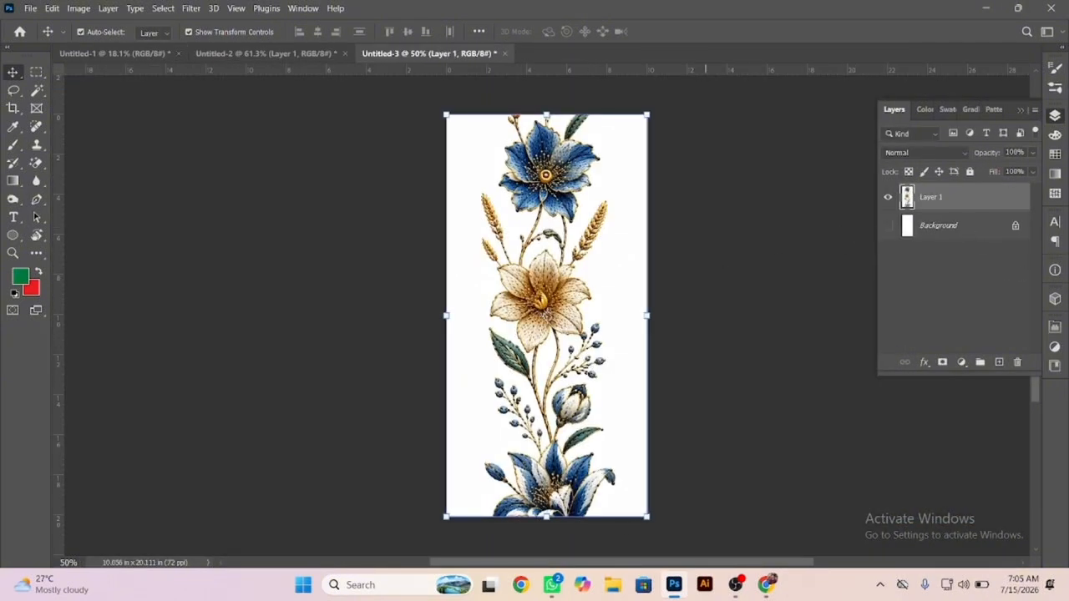
{"action": "key", "text": "e"}
{"action": "left_click", "coordinate": [481, 300]}
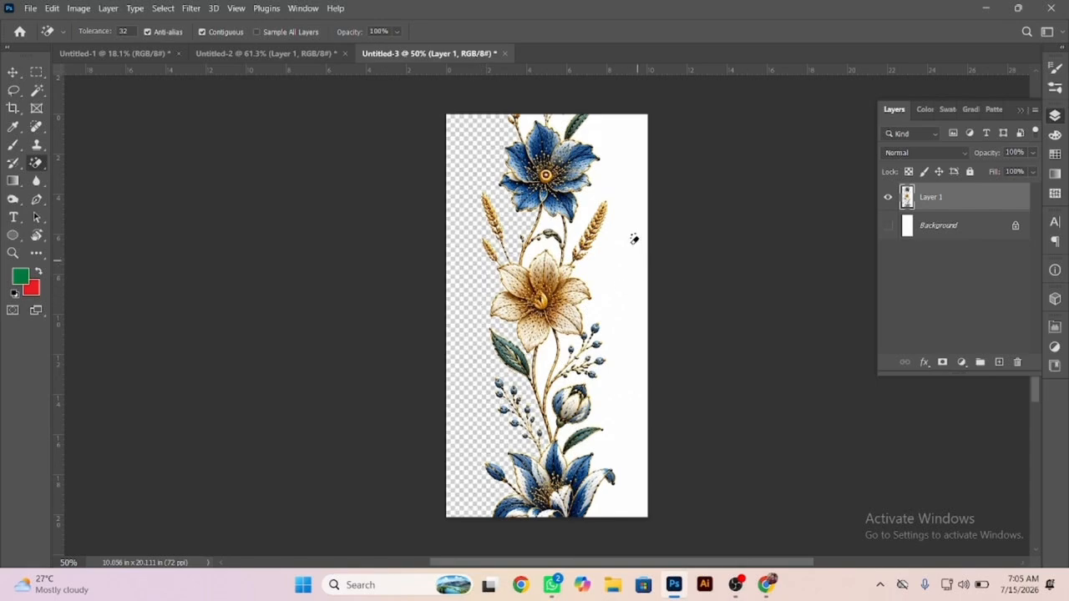
{"action": "mouse_move", "coordinate": [572, 127]}
{"action": "left_mouse_down", "text": "ctrl"}
{"action": "mouse_move", "coordinate": [623, 162]}
{"action": "mouse_move", "coordinate": [668, 172]}
{"action": "left_mouse_up", "text": "ctrl"}
{"action": "left_click", "coordinate": [337, 117]}
{"action": "left_click", "coordinate": [508, 121]}
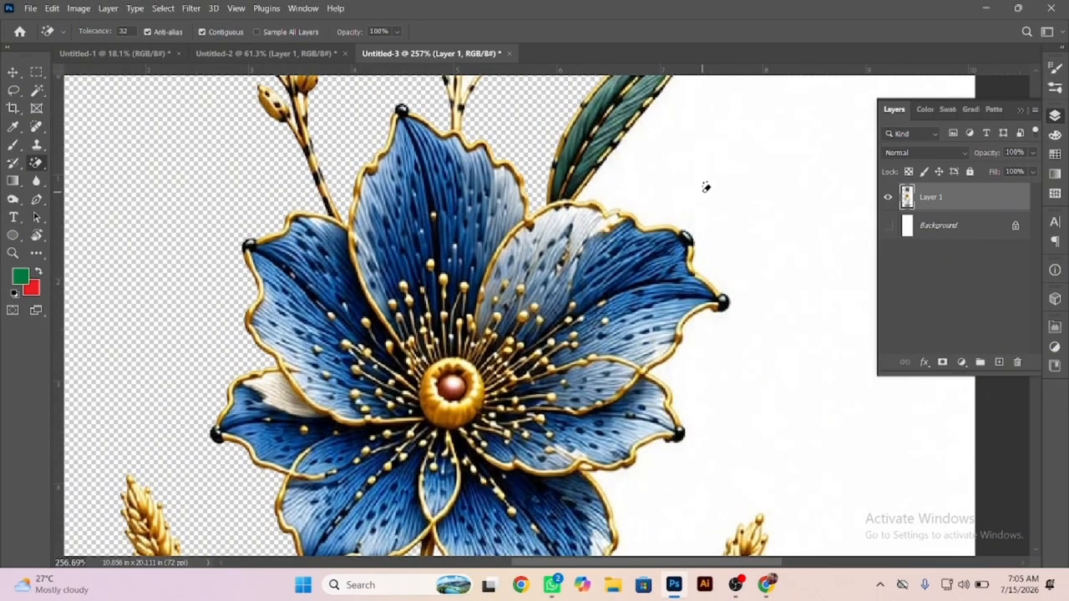
{"action": "left_click", "coordinate": [706, 187]}
Erase the remaining white areas enclosed between the stems, petals and leaves along the full height of the flower artwork.
{"action": "left_click_drag", "start_coordinate": [493, 165], "coordinate": [520, 308]}
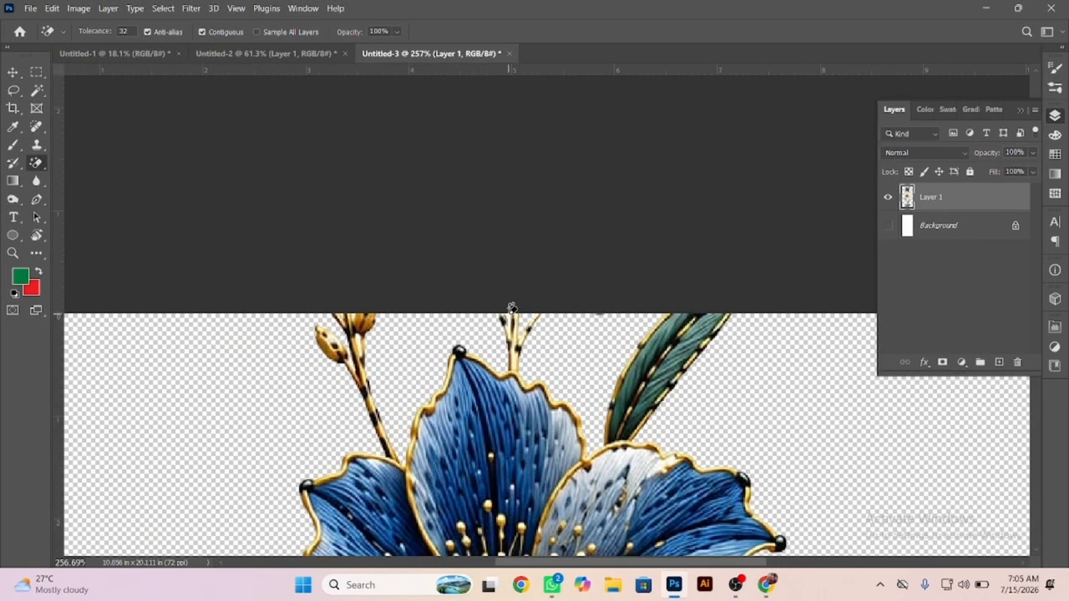
{"action": "scroll", "coordinate": [551, 413], "scroll_direction": "down", "scroll_amount": 10}
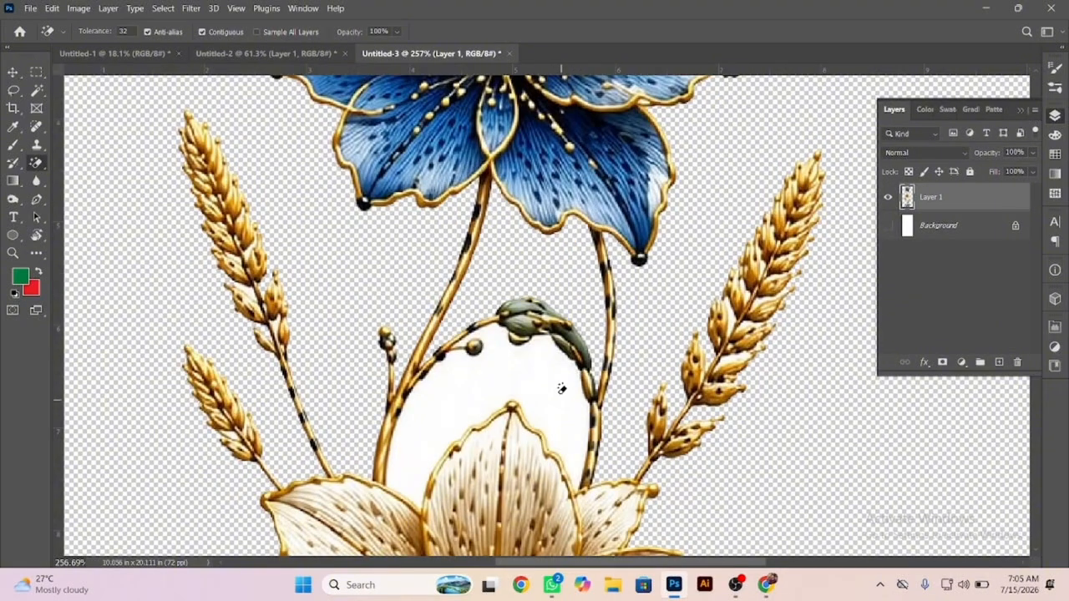
{"action": "scroll", "coordinate": [583, 416], "scroll_direction": "down", "scroll_amount": 8}
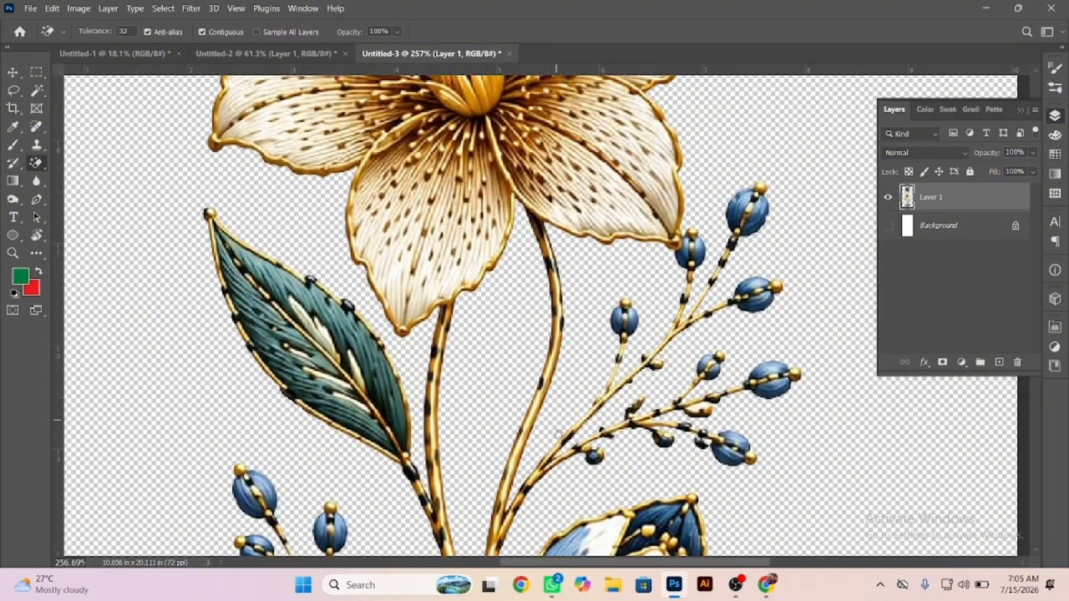
{"action": "scroll", "coordinate": [557, 431], "scroll_direction": "down", "scroll_amount": 10}
{"action": "scroll", "coordinate": [572, 383], "scroll_direction": "down", "scroll_amount": 5}
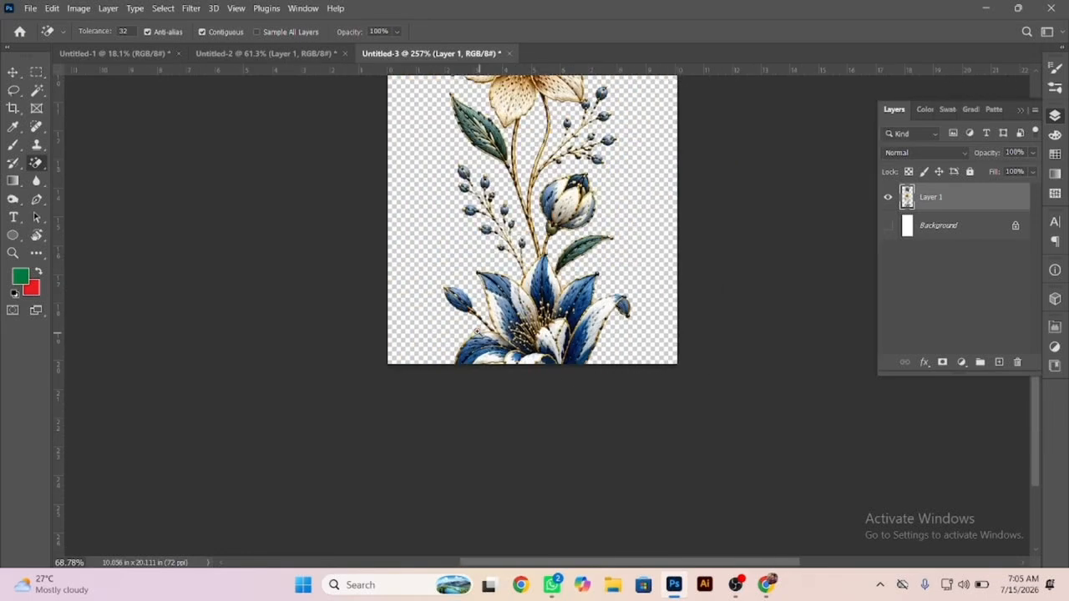
{"action": "scroll", "coordinate": [468, 325], "scroll_direction": "down", "scroll_amount": 3}
Move the cut-out flower stem into the 40 × 48 inch document, placing it just right of the vertical centre guide.
{"action": "left_click", "coordinate": [19, 73]}
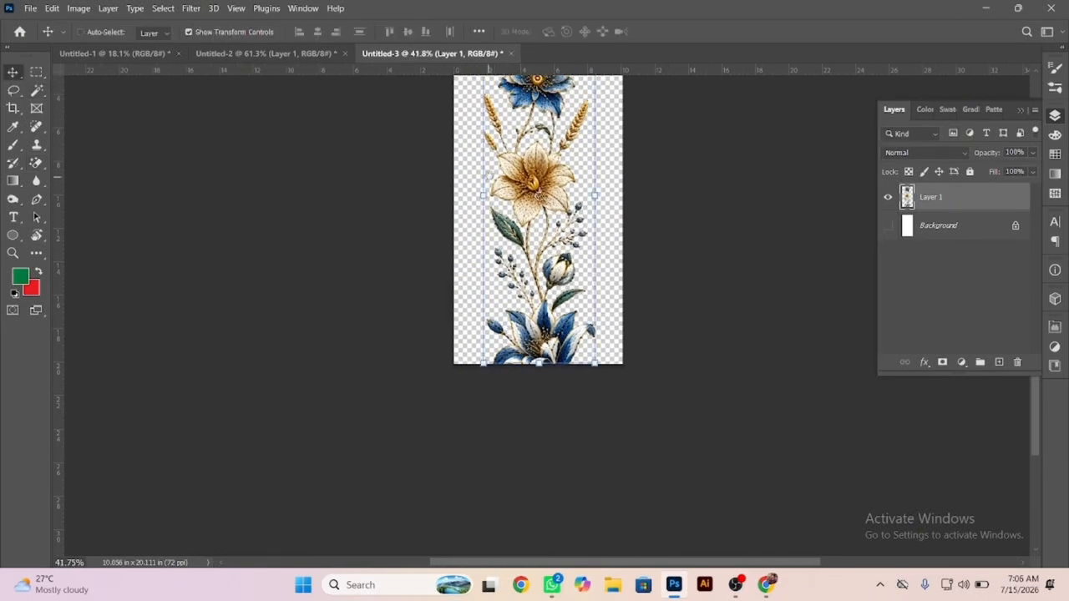
{"action": "left_click_drag", "start_coordinate": [523, 119], "coordinate": [543, 275]}
{"action": "left_click_drag", "start_coordinate": [566, 229], "coordinate": [92, 51]}
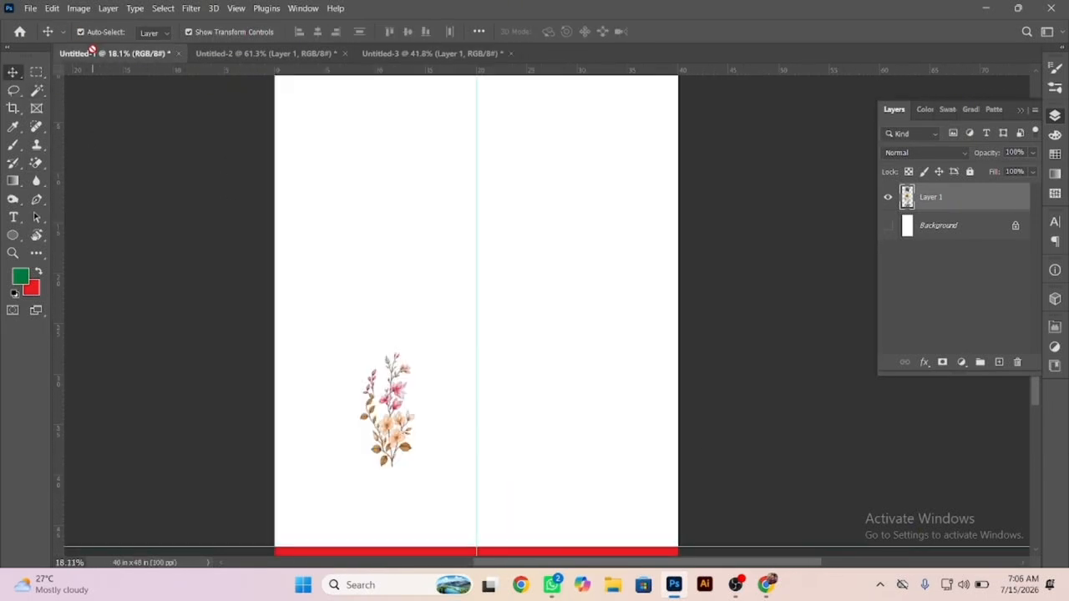
{"action": "left_click_drag", "start_coordinate": [514, 267], "coordinate": [512, 260]}
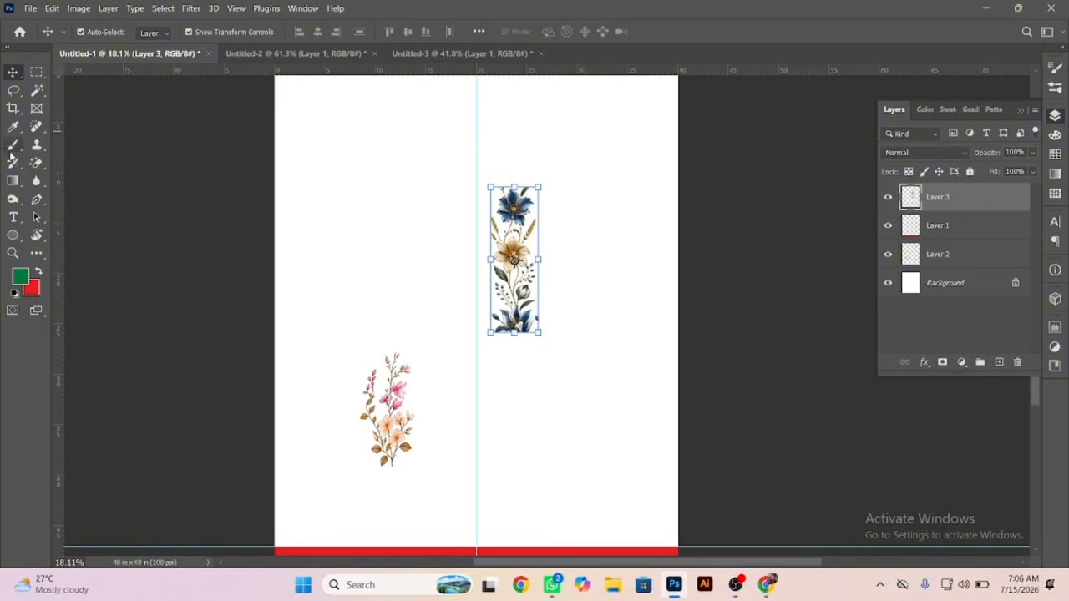
{"action": "left_click", "coordinate": [35, 164]}
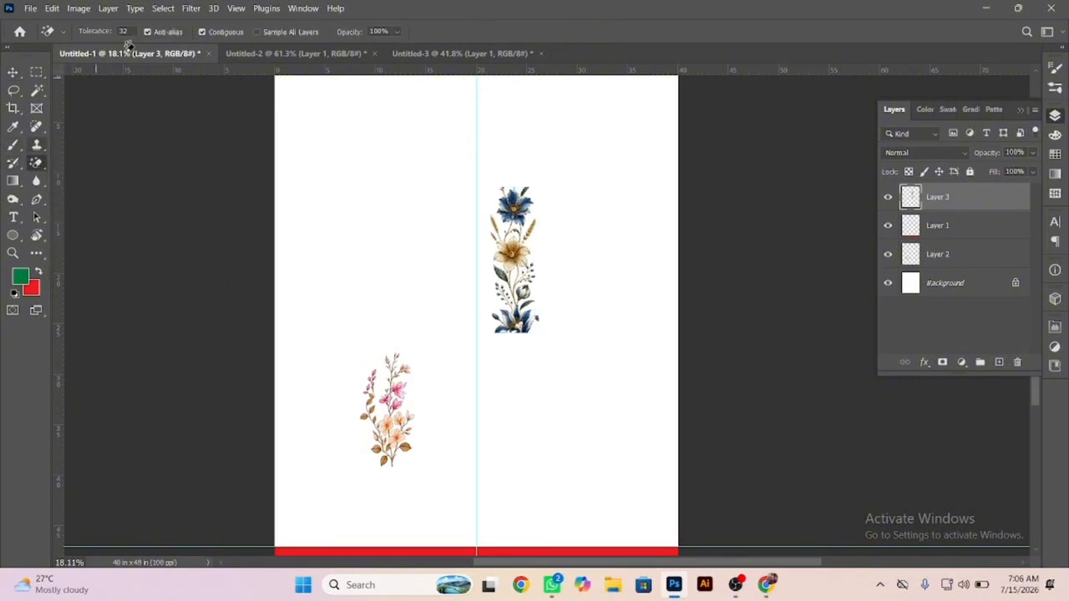
{"action": "left_click", "coordinate": [12, 72]}
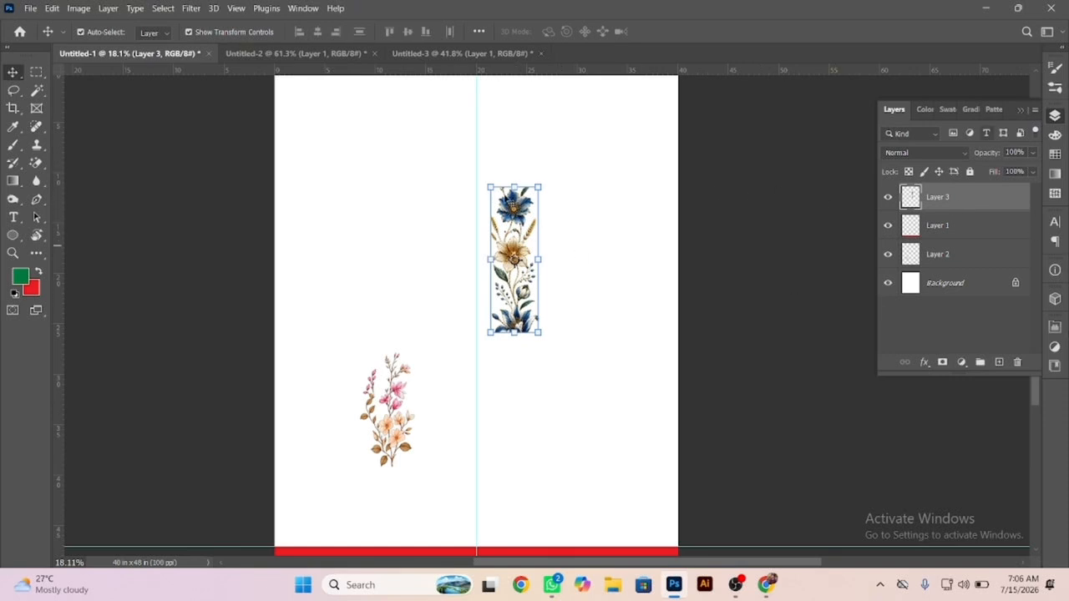
Lasso the cropped bottom flower with its adjoining leaf, bud and lower-left berry sprig, delete them from Layer 3, and deselect.
{"action": "scroll", "coordinate": [618, 358], "scroll_direction": "up", "scroll_amount": 7}
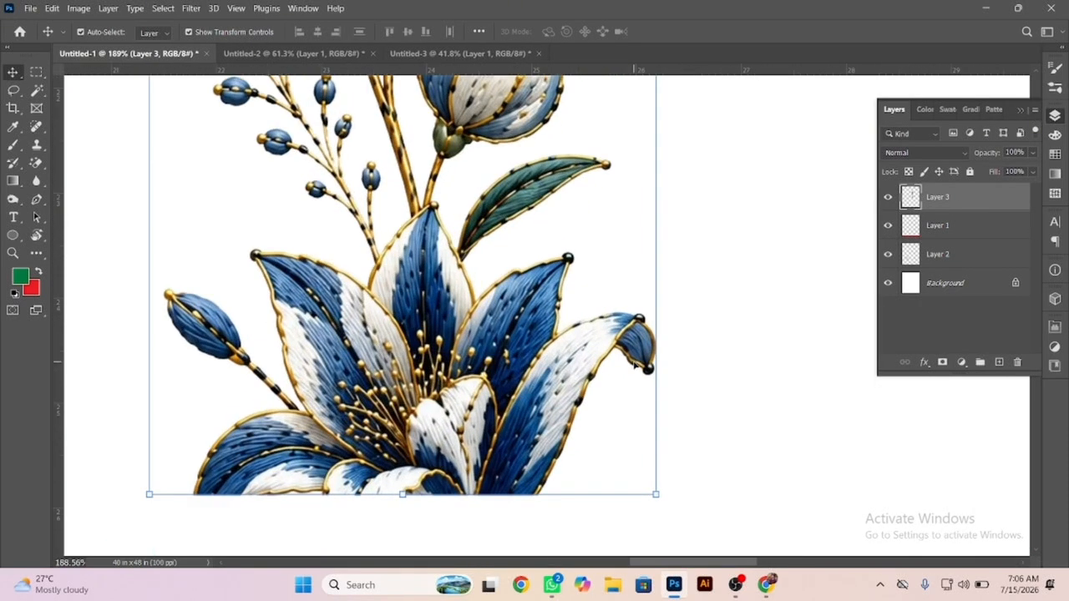
{"action": "key", "text": "l"}
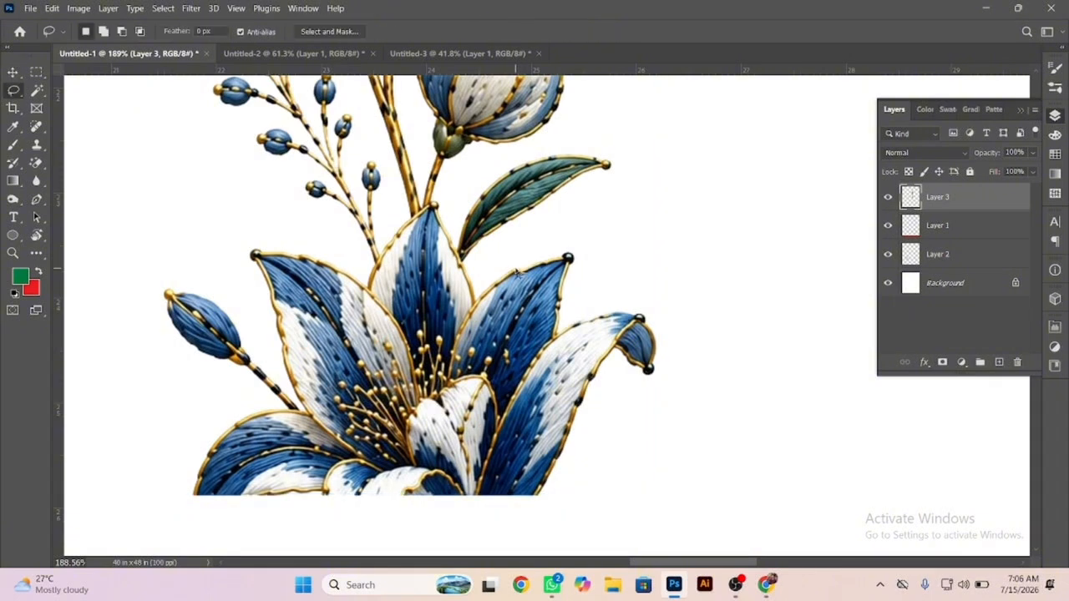
{"action": "scroll", "coordinate": [426, 212], "scroll_direction": "up", "scroll_amount": 4}
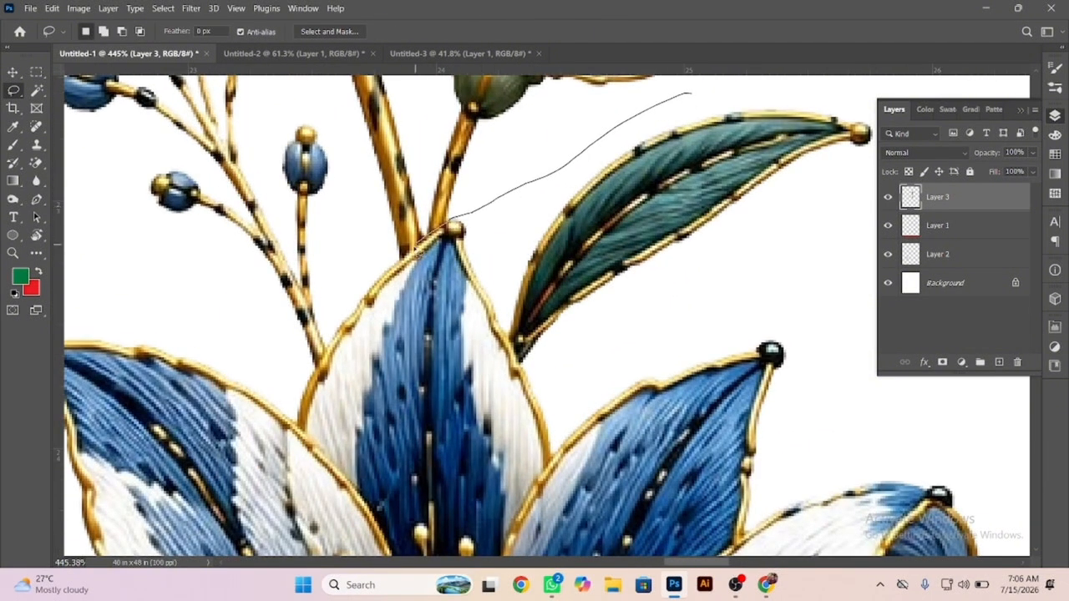
{"action": "left_click_drag", "start_coordinate": [314, 321], "coordinate": [1066, 147]}
{"action": "left_click_drag", "start_coordinate": [724, 90], "coordinate": [725, 92]}
{"action": "scroll", "coordinate": [725, 92], "scroll_direction": "down", "scroll_amount": 6}
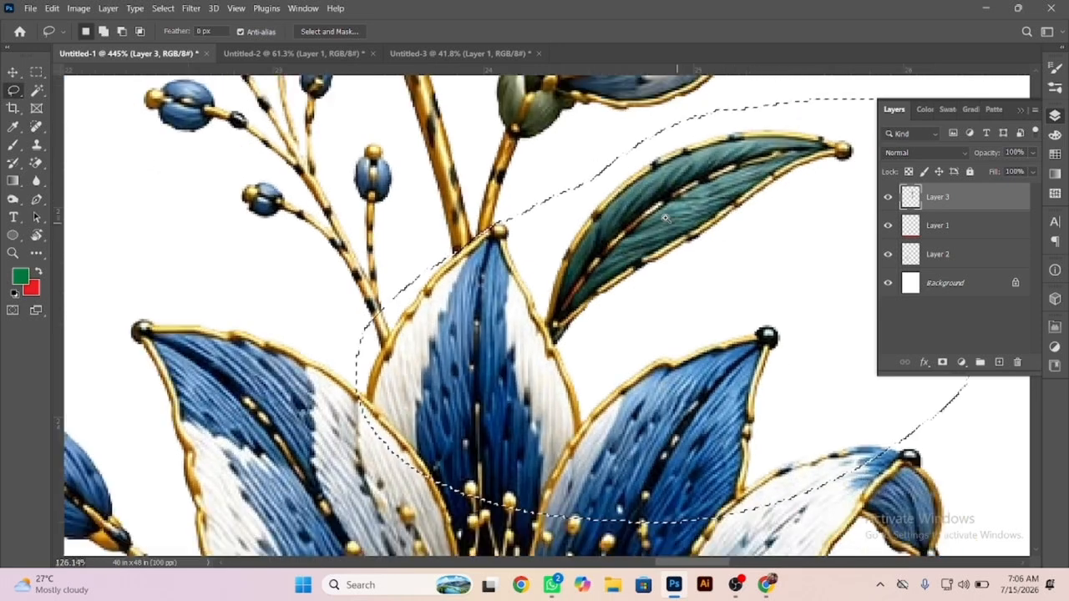
{"action": "left_click_drag", "start_coordinate": [635, 250], "coordinate": [858, 367]}
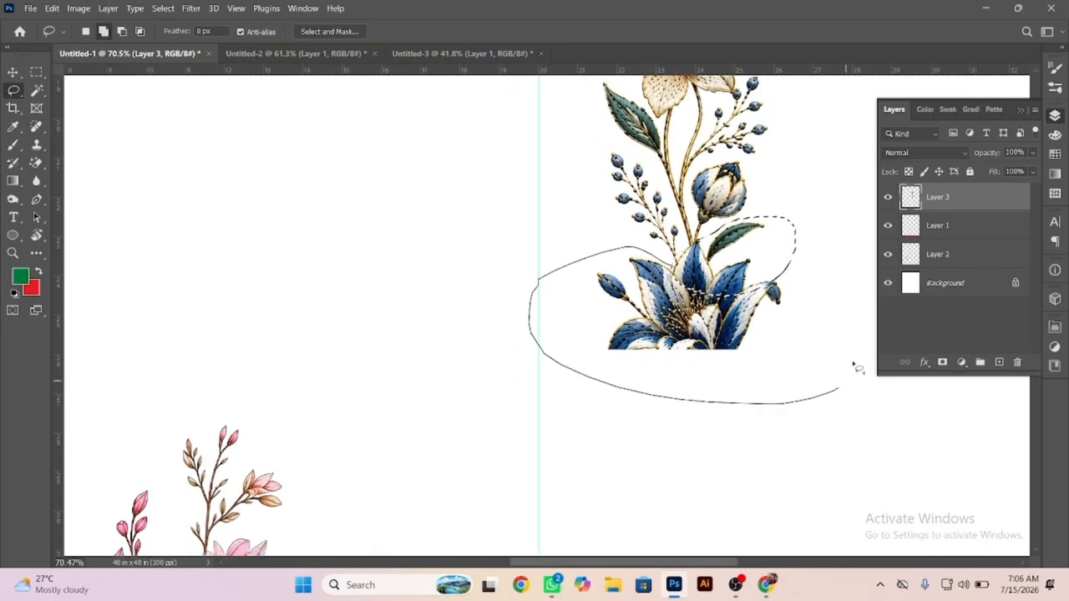
{"action": "left_click_drag", "start_coordinate": [765, 269], "coordinate": [762, 267]}
{"action": "scroll", "coordinate": [585, 145], "scroll_direction": "up", "scroll_amount": 3}
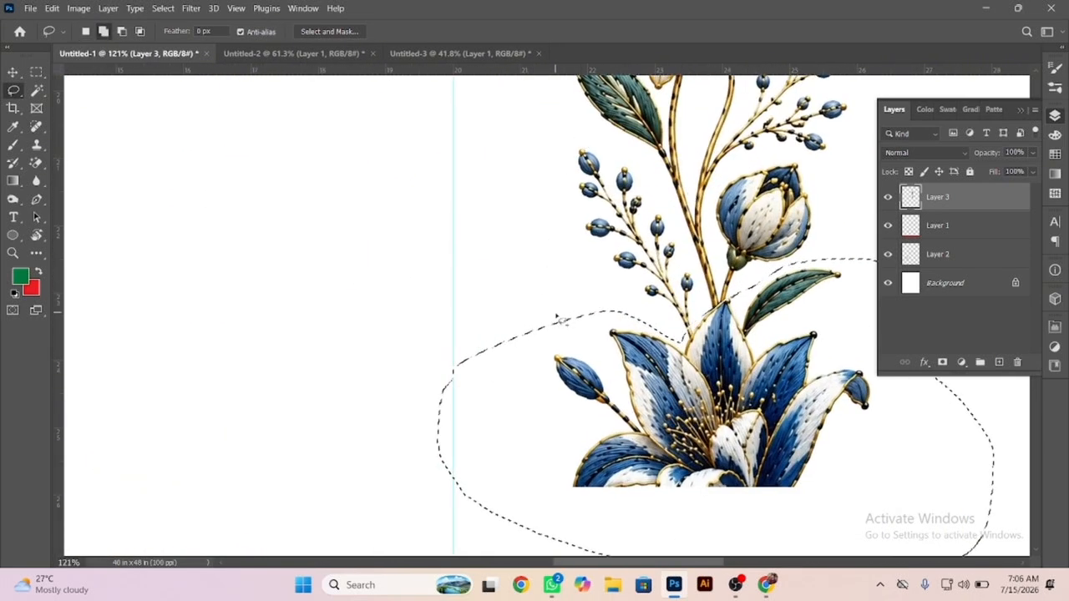
{"action": "mouse_move", "coordinate": [583, 142]}
{"action": "left_mouse_down"}
{"action": "mouse_move", "coordinate": [661, 180]}
{"action": "mouse_move", "coordinate": [690, 240]}
{"action": "left_mouse_up"}
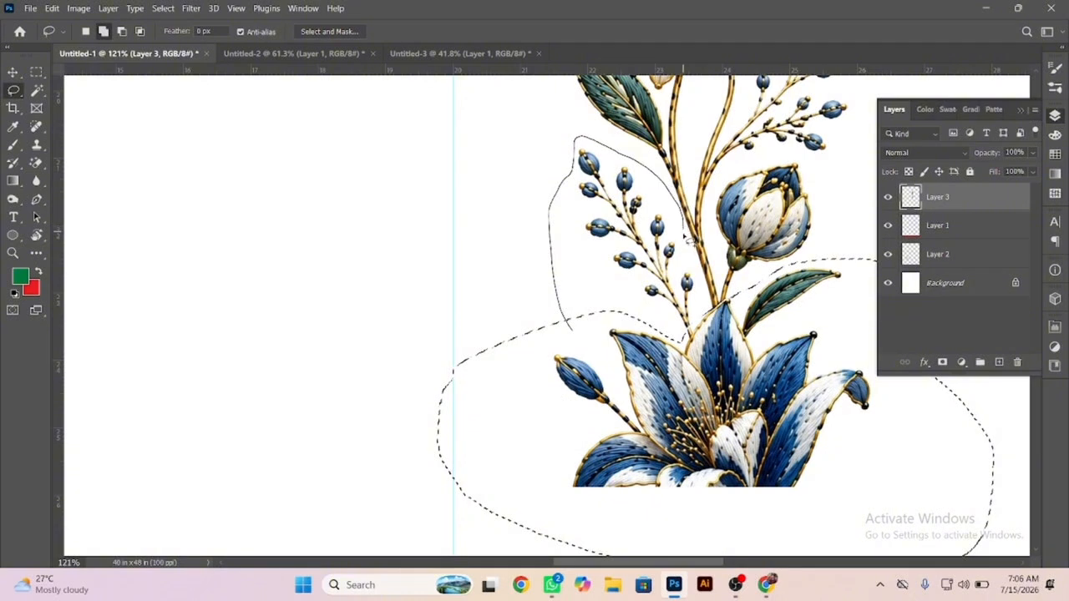
{"action": "left_click_drag", "start_coordinate": [617, 427], "coordinate": [557, 426]}
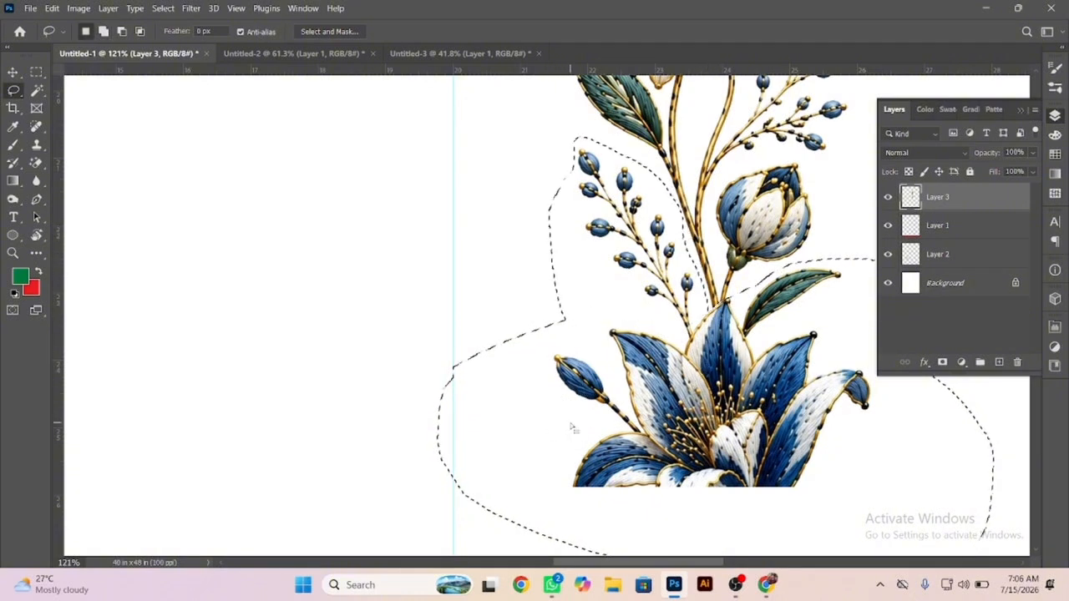
{"action": "key", "text": "Delete"}
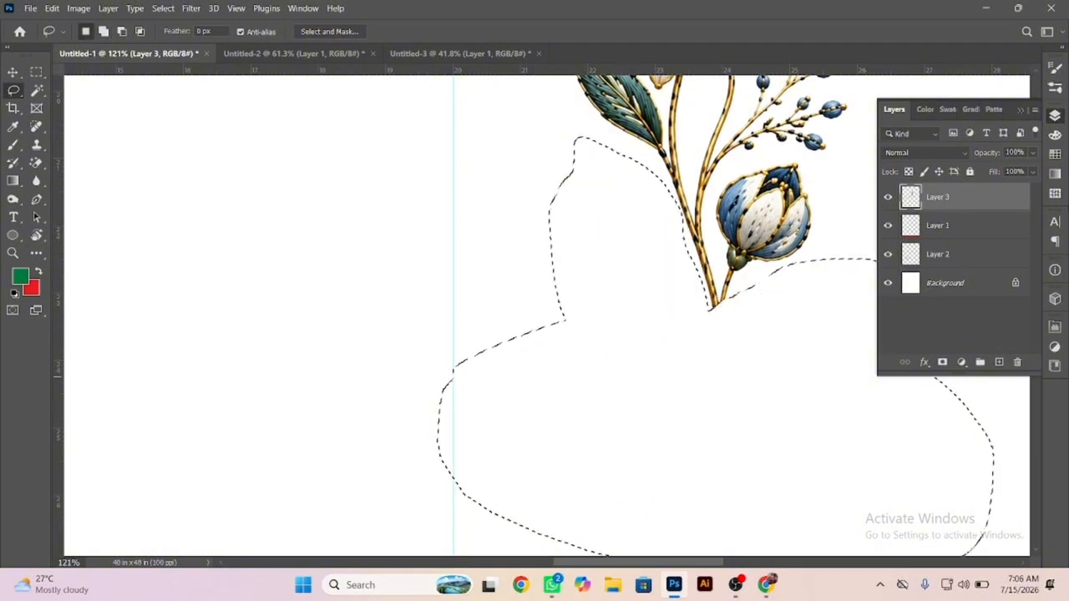
{"action": "key", "text": "ctrl+d"}
Lasso the cropped stems and leaf above the top blue flower, trim the selection around the petal tip, delete them, and deselect.
{"action": "scroll", "coordinate": [605, 322], "scroll_direction": "down", "scroll_amount": 5}
{"action": "scroll", "coordinate": [733, 308], "scroll_direction": "up", "scroll_amount": 6}
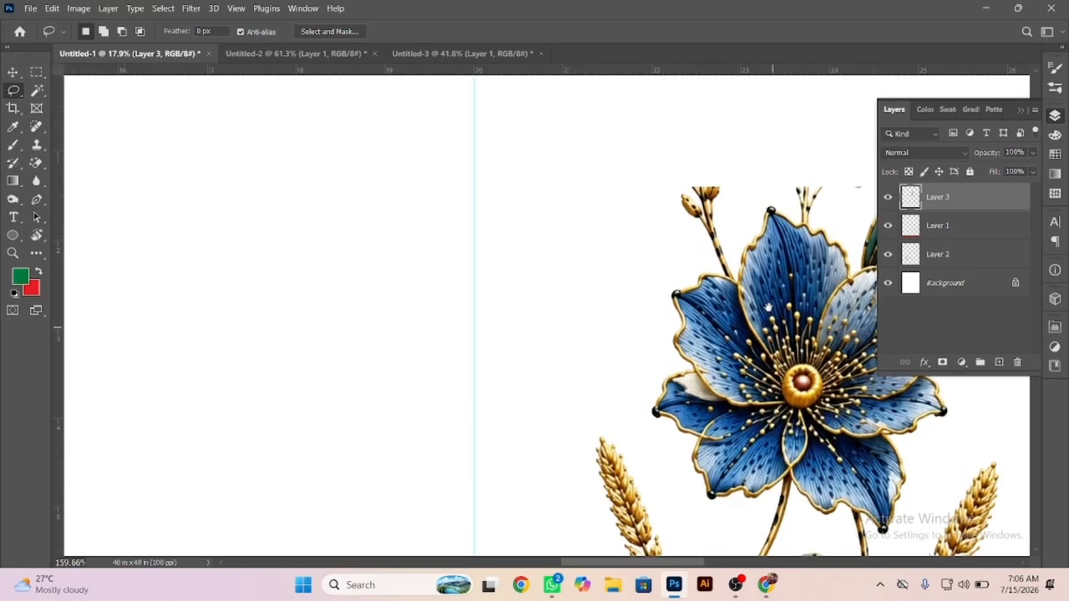
{"action": "left_click_drag", "start_coordinate": [723, 239], "coordinate": [703, 338]}
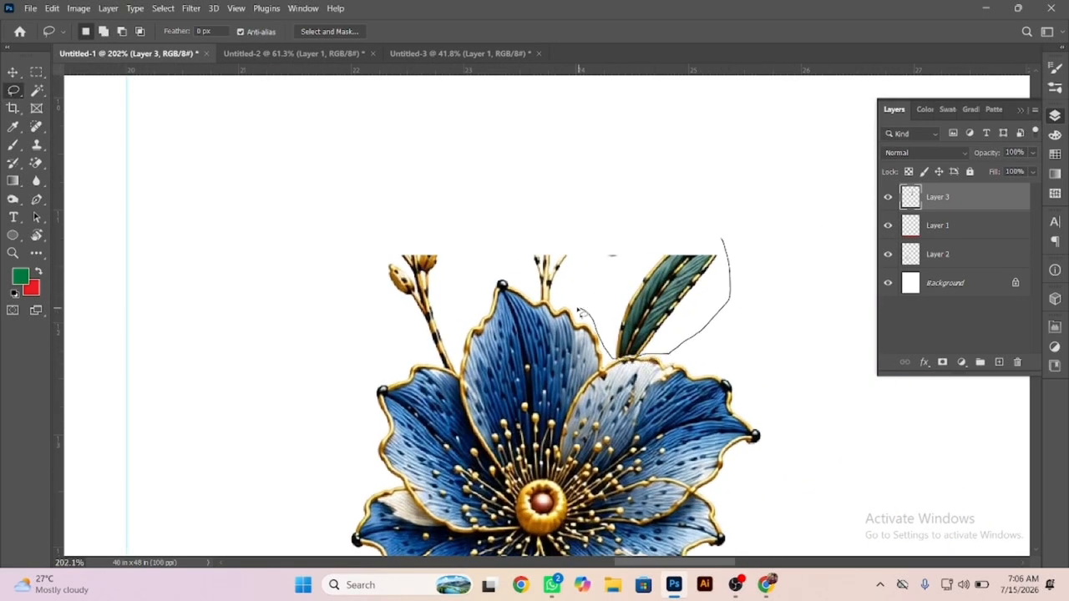
{"action": "left_click_drag", "start_coordinate": [497, 278], "coordinate": [468, 309]}
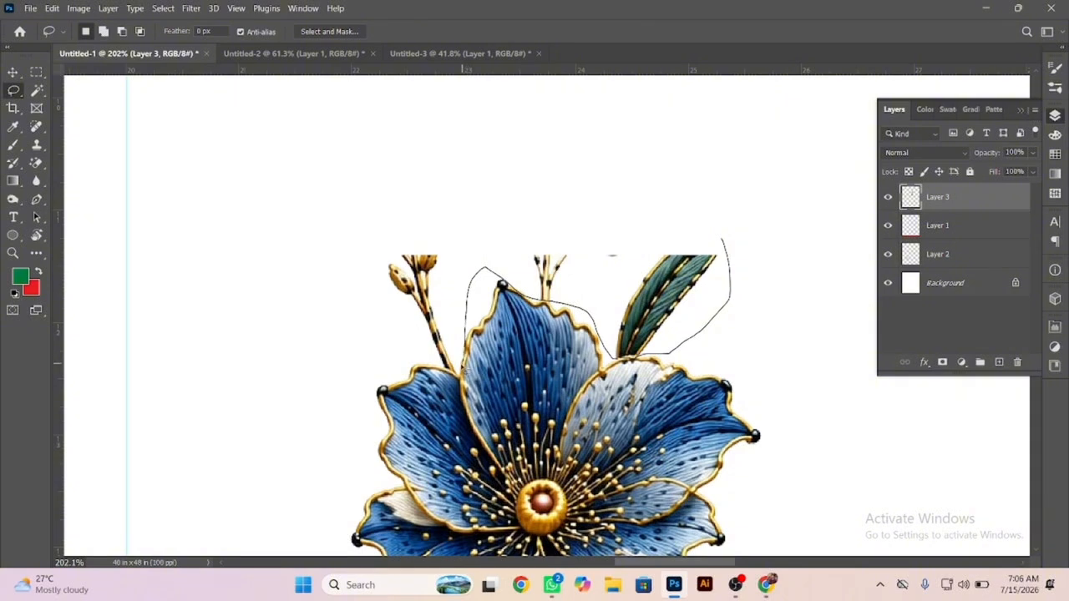
{"action": "mouse_move", "coordinate": [368, 193]}
{"action": "left_mouse_down"}
{"action": "mouse_move", "coordinate": [760, 185]}
{"action": "mouse_move", "coordinate": [760, 246]}
{"action": "left_mouse_up"}
{"action": "scroll", "coordinate": [543, 288], "scroll_direction": "up", "scroll_amount": 5}
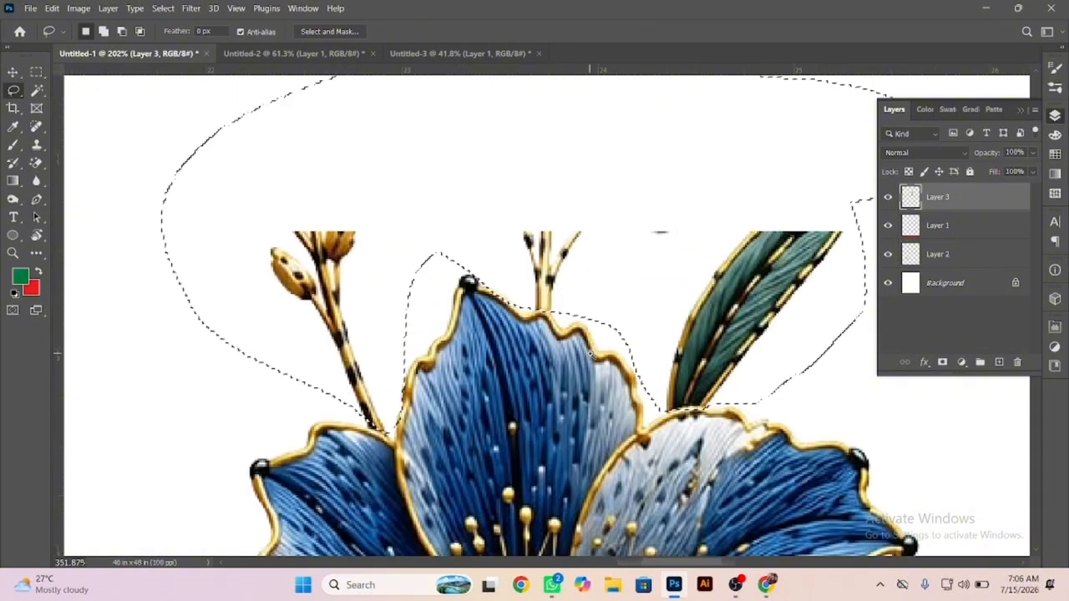
{"action": "left_click_drag", "start_coordinate": [466, 282], "coordinate": [498, 339]}
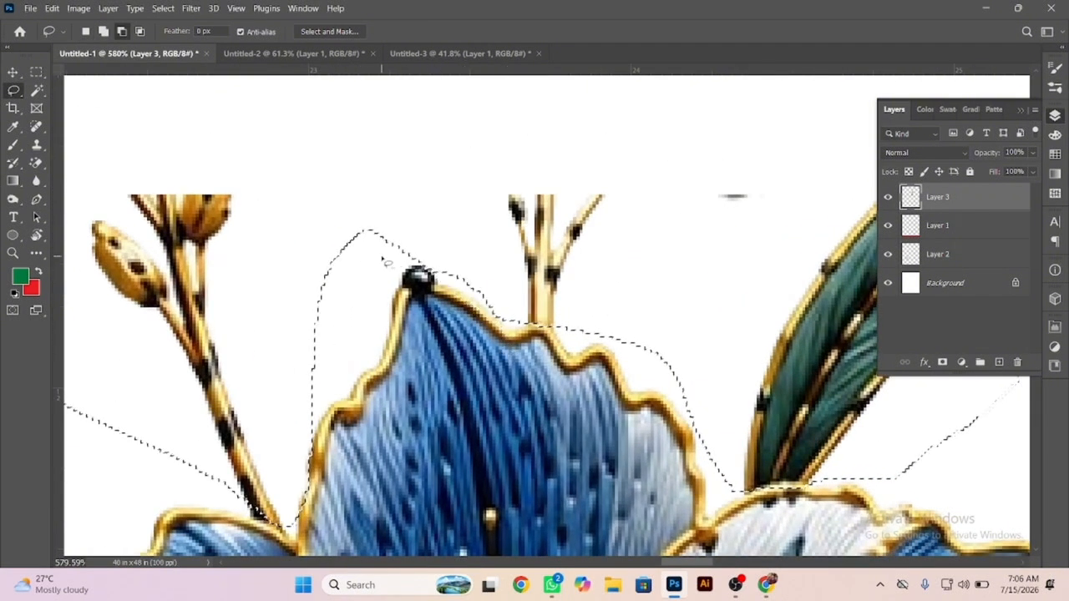
{"action": "mouse_move", "coordinate": [387, 255]}
{"action": "left_mouse_down"}
{"action": "mouse_move", "coordinate": [417, 262]}
{"action": "mouse_move", "coordinate": [471, 297]}
{"action": "mouse_move", "coordinate": [496, 356]}
{"action": "left_mouse_up"}
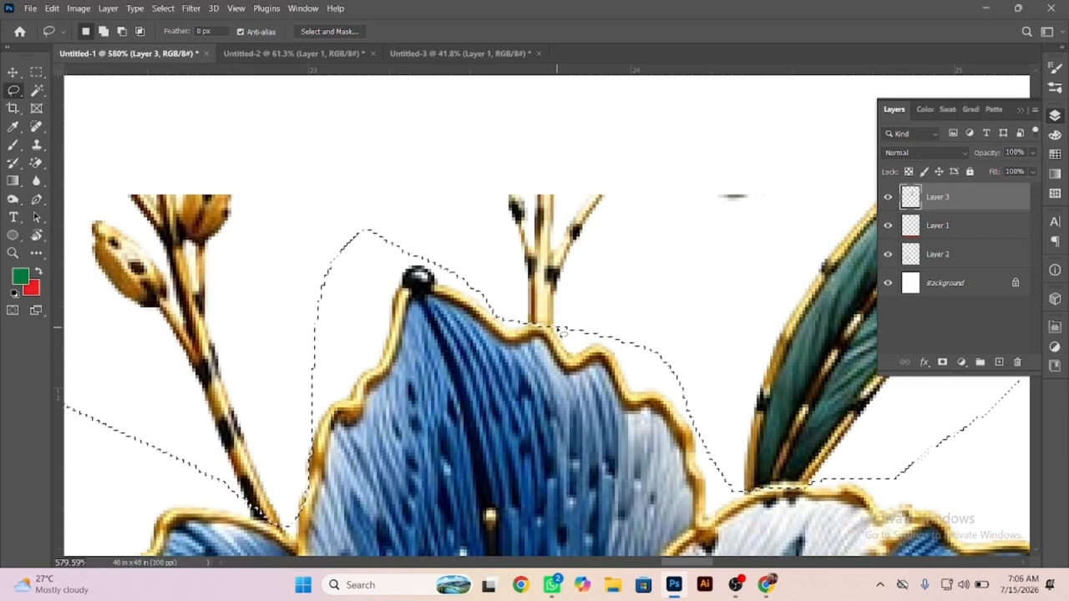
{"action": "key", "text": "Delete"}
{"action": "key", "text": "ctrl+d"}
Duplicate the trimmed flower stem directly below the original so the two join end to end.
{"action": "scroll", "coordinate": [589, 274], "scroll_direction": "down", "scroll_amount": 8}
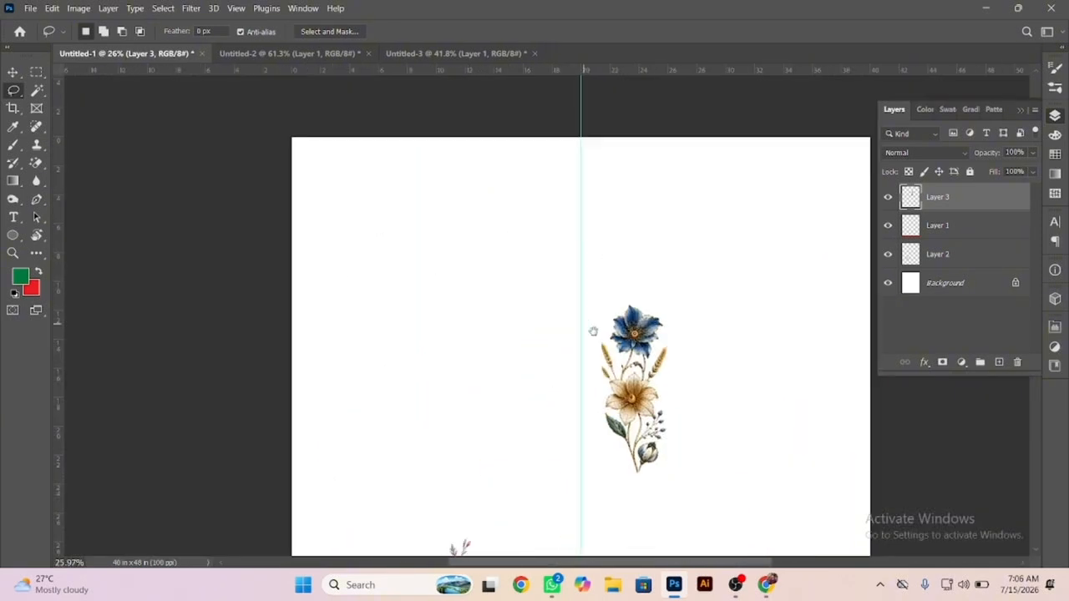
{"action": "key", "text": "b"}
{"action": "key", "text": "v"}
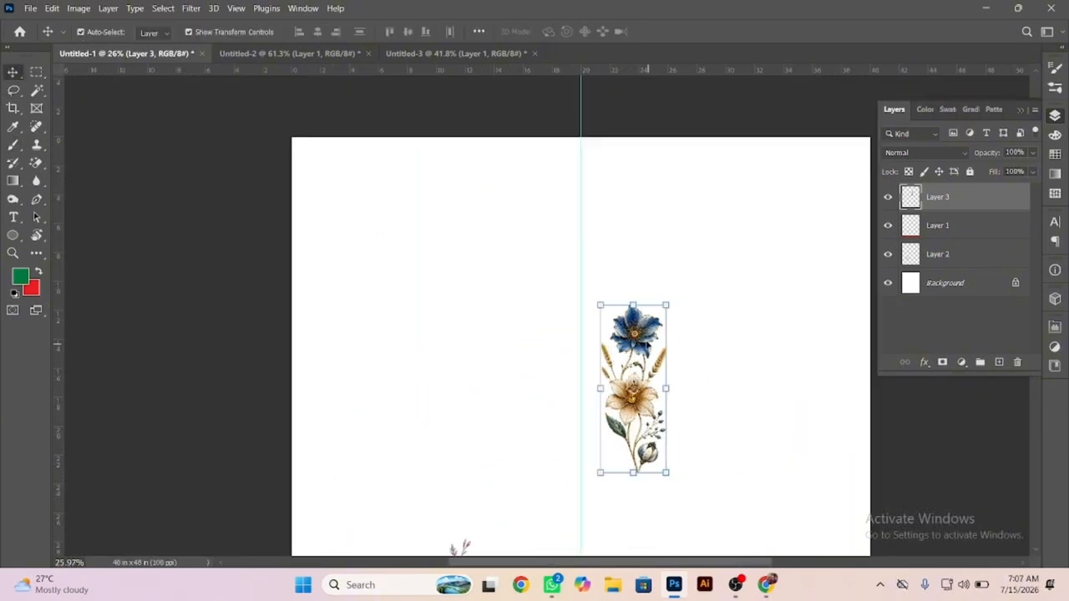
{"action": "left_click_drag", "start_coordinate": [644, 324], "coordinate": [643, 489]}
Move both flower stems up against the vertical centre guide near the page top and merge them into one layer.
{"action": "left_click", "coordinate": [636, 337], "text": "shift"}
{"action": "left_click_drag", "start_coordinate": [635, 336], "coordinate": [616, 217]}
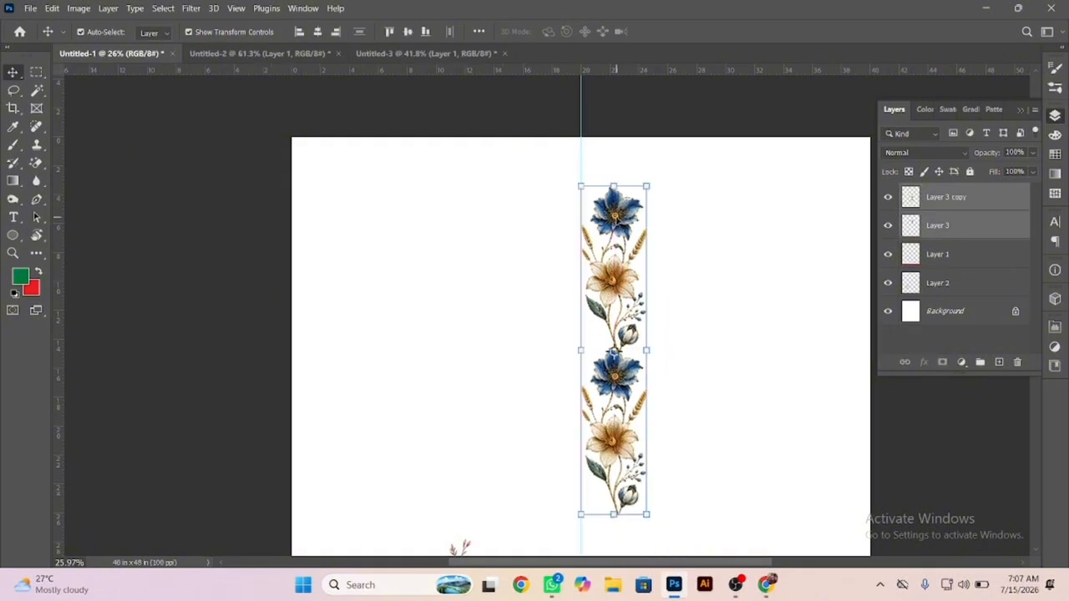
{"action": "key", "text": "ctrl+r"}
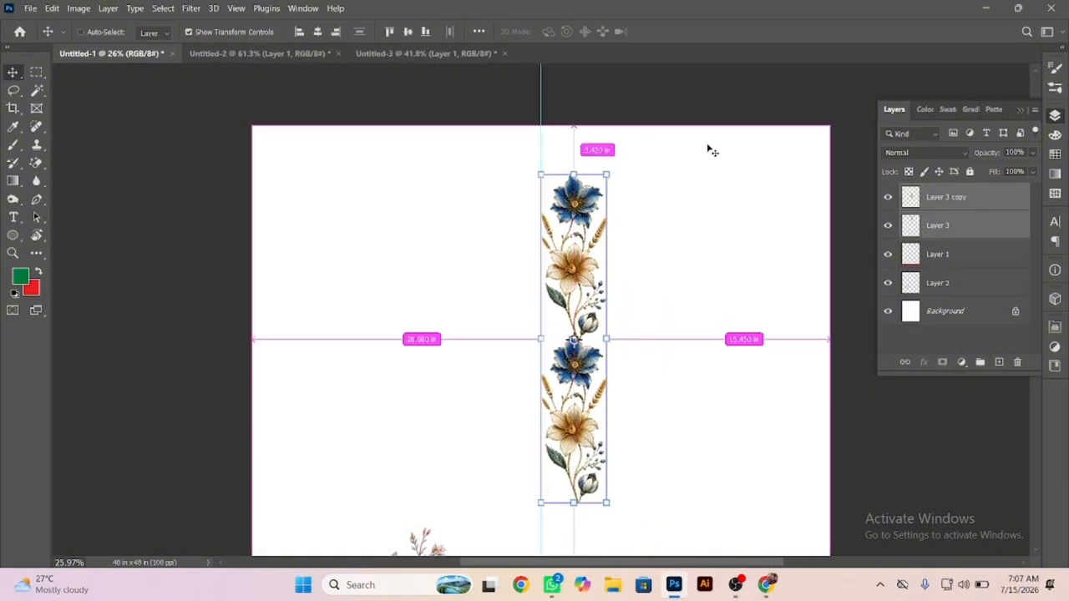
{"action": "key", "text": "ctrl+e"}
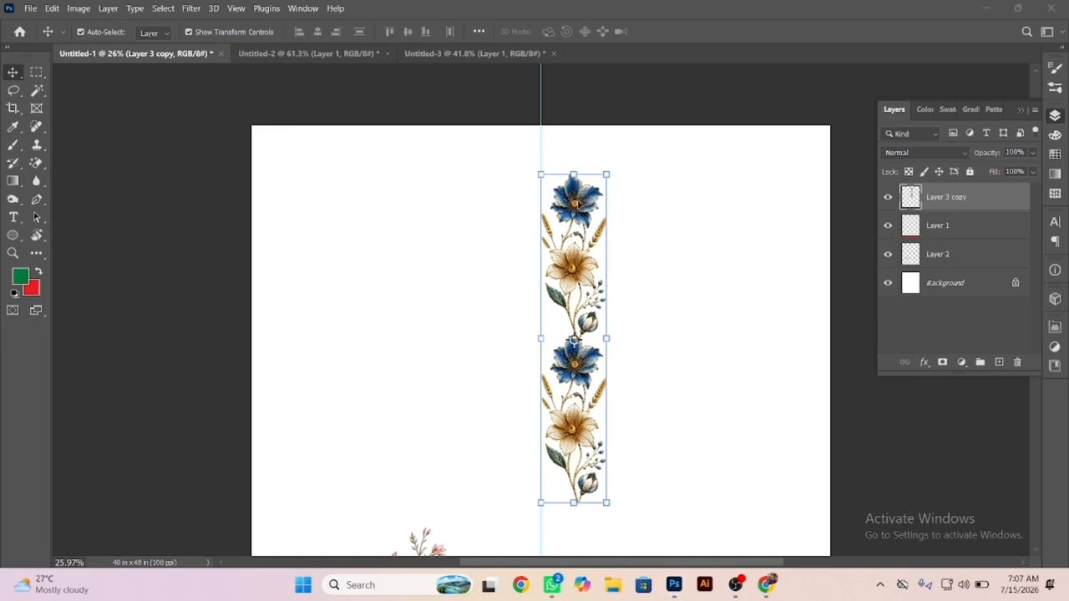
Duplicate the two-flower-stem strip below itself, join the bud end to the next blue flower, and merge both layers.
{"action": "key", "text": "super"}
{"action": "key", "text": "super"}
{"action": "left_click_drag", "start_coordinate": [571, 216], "coordinate": [648, 487]}
{"action": "left_click_drag", "start_coordinate": [578, 489], "coordinate": [588, 426]}
{"action": "left_click", "coordinate": [623, 280], "text": "shift"}
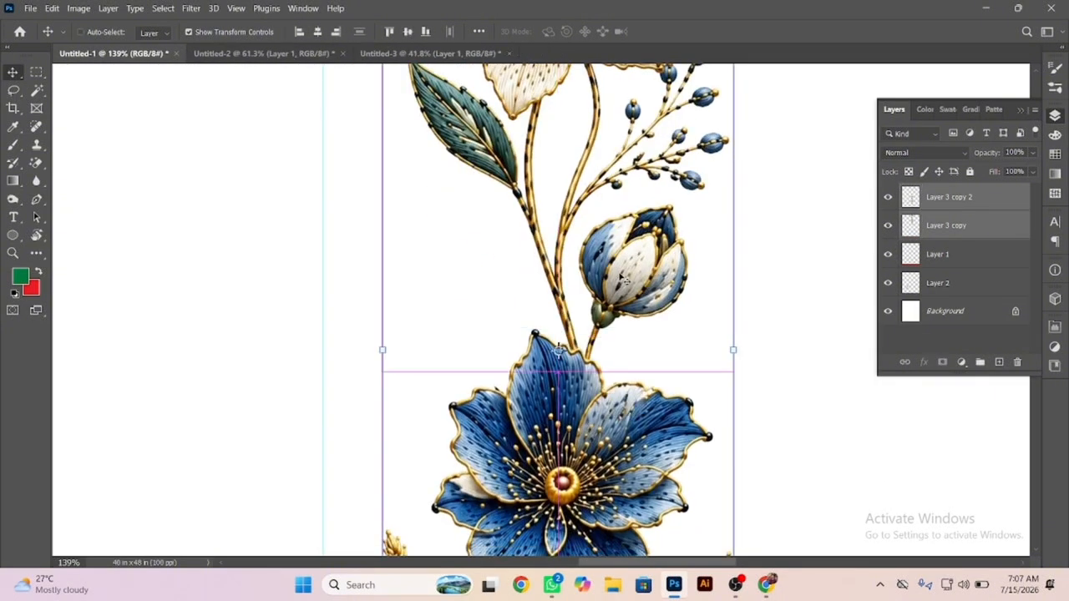
{"action": "key", "text": "ctrl+e"}
{"action": "key", "text": "ctrl+0"}
Duplicate the lengthened flower strip downward, join its top blue flower to the strip's lower end, and merge both layers.
{"action": "left_click_drag", "start_coordinate": [480, 175], "coordinate": [465, 170]}
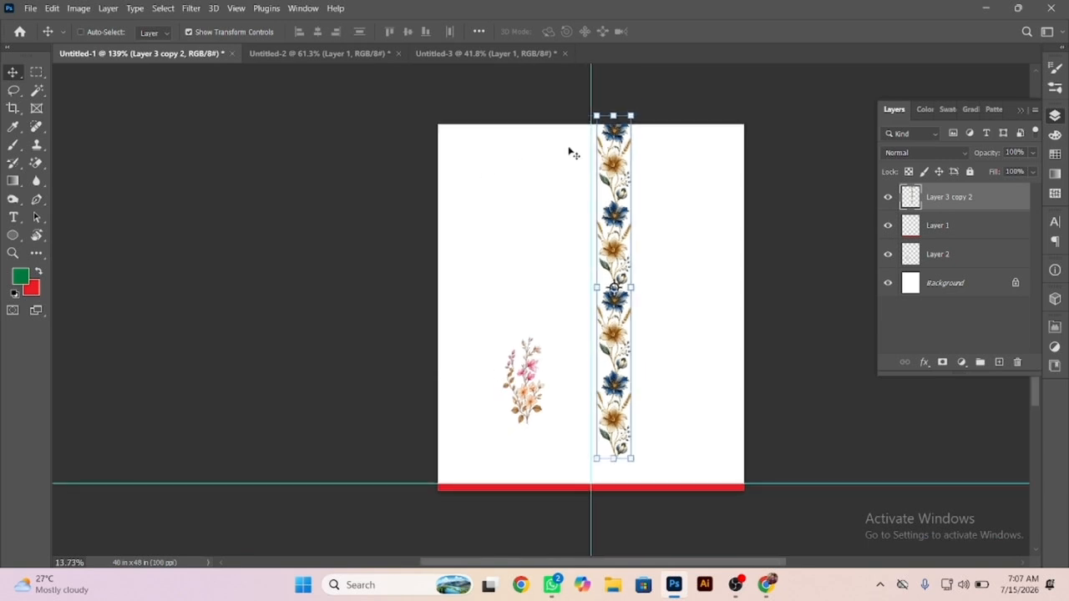
{"action": "left_click_drag", "start_coordinate": [616, 127], "coordinate": [573, 423], "text": "ctrl+alt+shift"}
{"action": "scroll", "coordinate": [668, 496], "scroll_direction": "up", "scroll_amount": 6}
{"action": "left_click", "coordinate": [565, 160], "text": "ctrl+shift"}
{"action": "key", "text": "ctrl+e"}
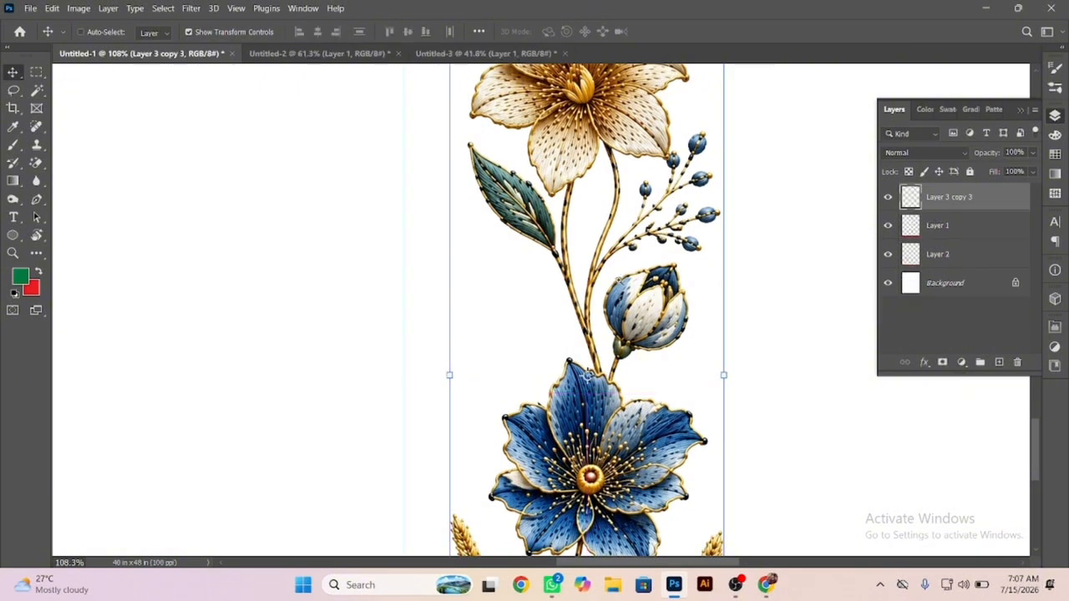
Scale the merged flower strip down to roughly half its width, keeping its proportions, and apply the transform.
{"action": "scroll", "coordinate": [566, 160], "scroll_direction": "down", "scroll_amount": 6}
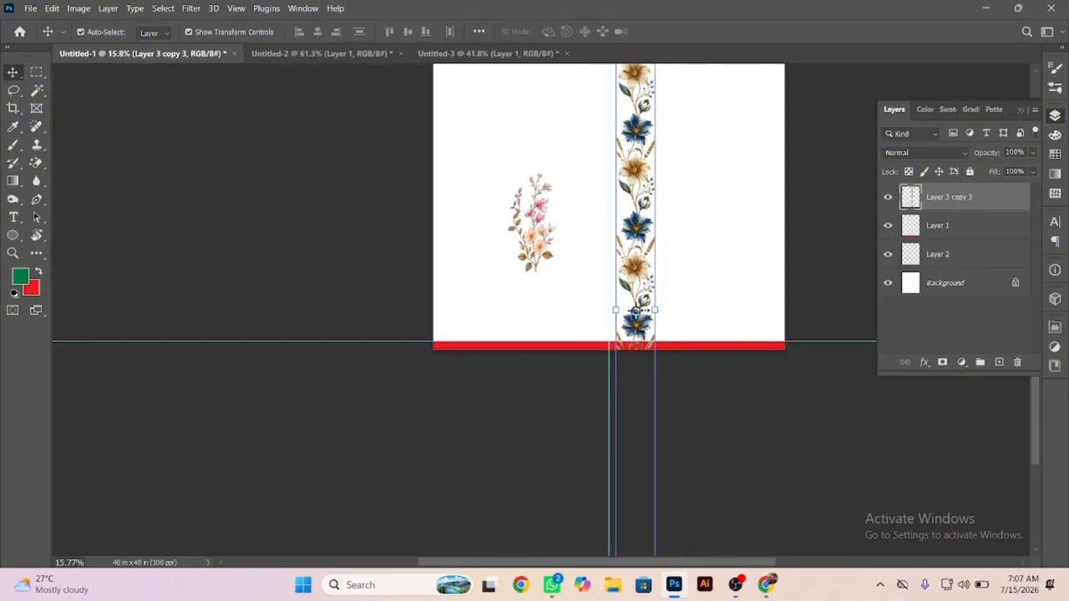
{"action": "left_click_drag", "start_coordinate": [654, 310], "coordinate": [658, 234]}
{"action": "key", "text": "Return"}
{"action": "left_click_drag", "start_coordinate": [588, 168], "coordinate": [561, 351]}
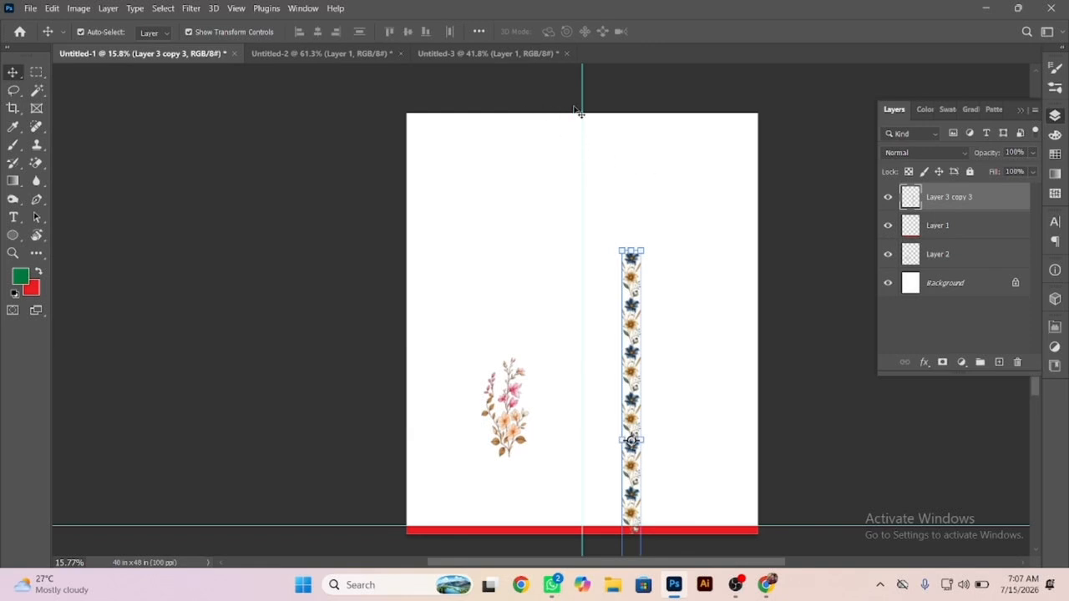
Switch the rectangular marquee to Fixed Size, set its width to 9 in and place a trial selection across the centre guide.
{"action": "left_click", "coordinate": [37, 73]}
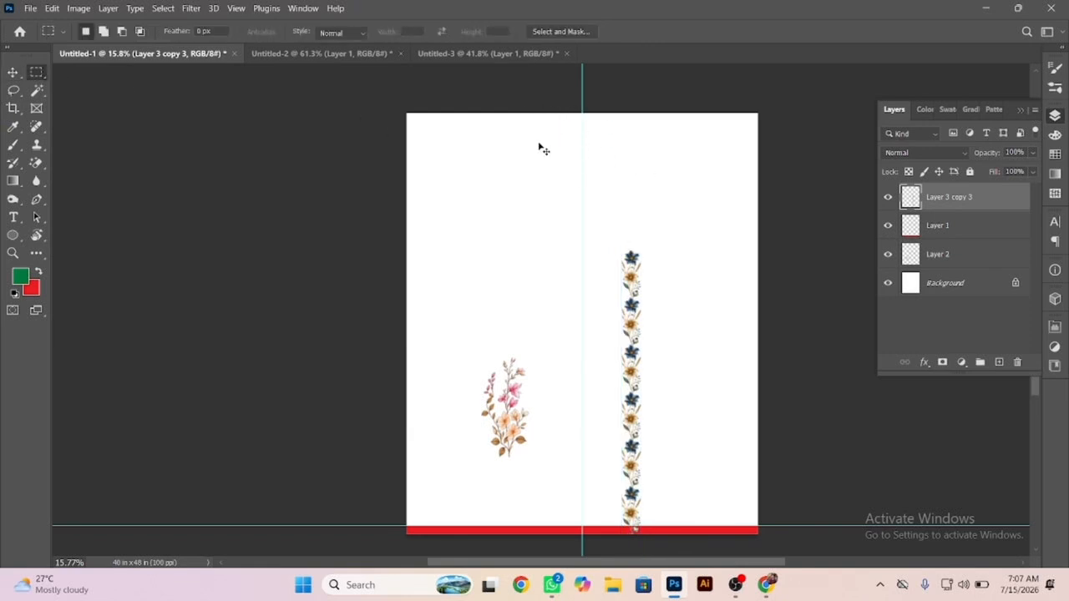
{"action": "scroll", "coordinate": [597, 121], "scroll_direction": "up", "scroll_amount": 4}
{"action": "left_click", "coordinate": [334, 35]}
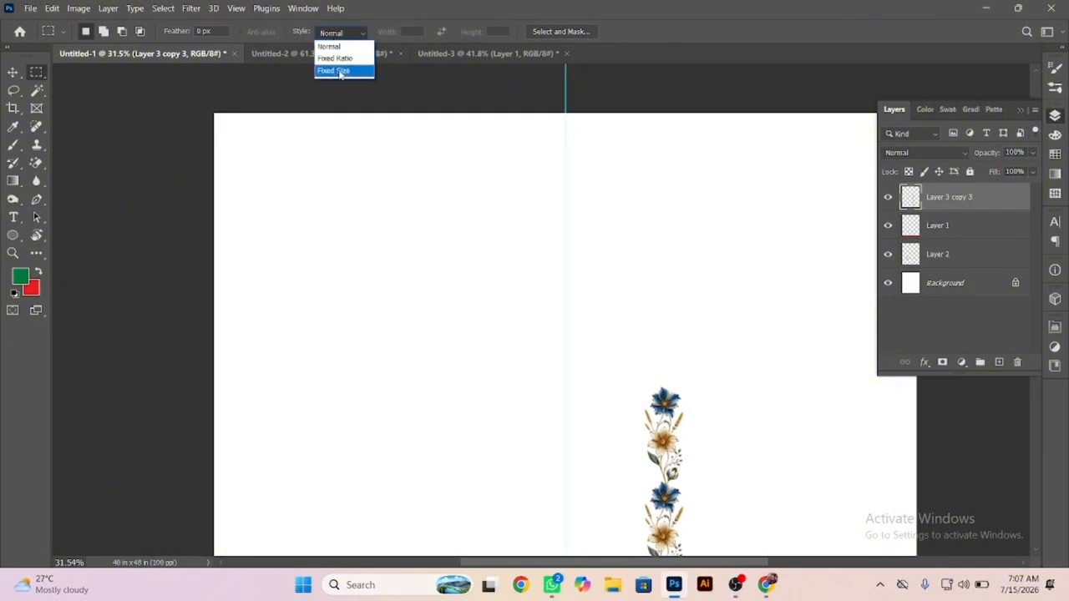
{"action": "left_click", "coordinate": [337, 71]}
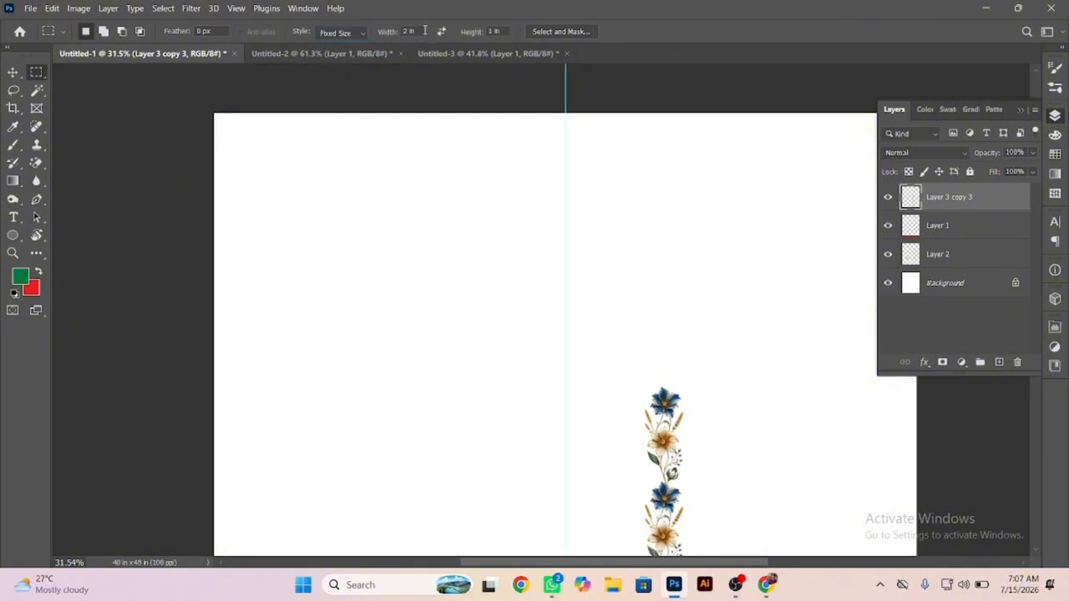
{"action": "left_click", "coordinate": [419, 31]}
{"action": "type", "text": "5"}
{"action": "key", "text": "Return"}
{"action": "left_click", "coordinate": [513, 112]}
{"action": "left_click", "coordinate": [478, 278]}
Set the marquee height to 48 in and place the full-height selection from the page's top edge, spanning the centre guide.
{"action": "left_click", "coordinate": [494, 31]}
{"action": "type", "text": "48"}
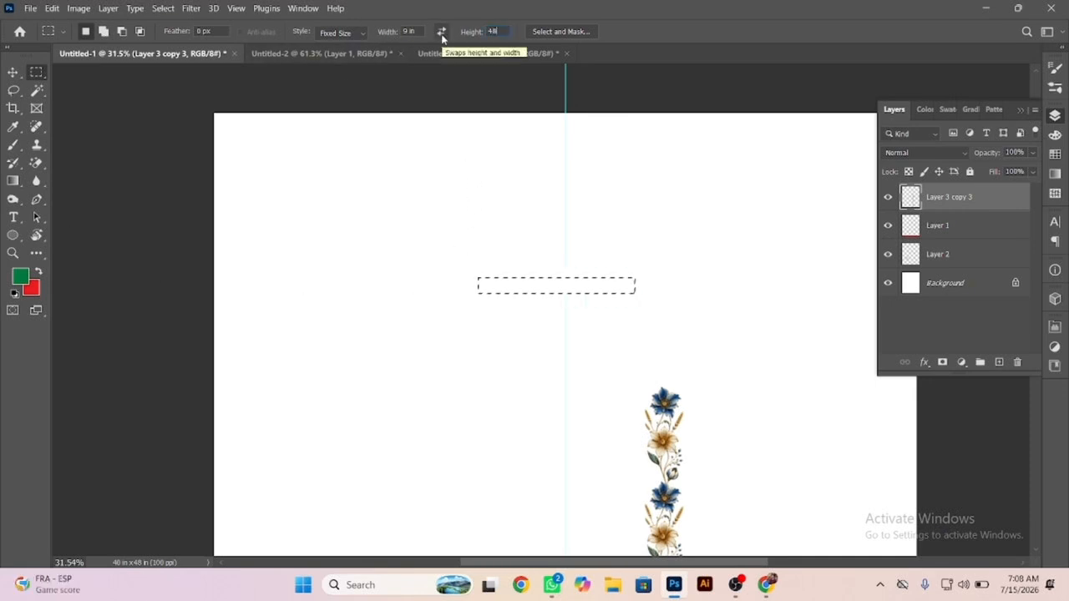
{"action": "left_click", "coordinate": [494, 112]}
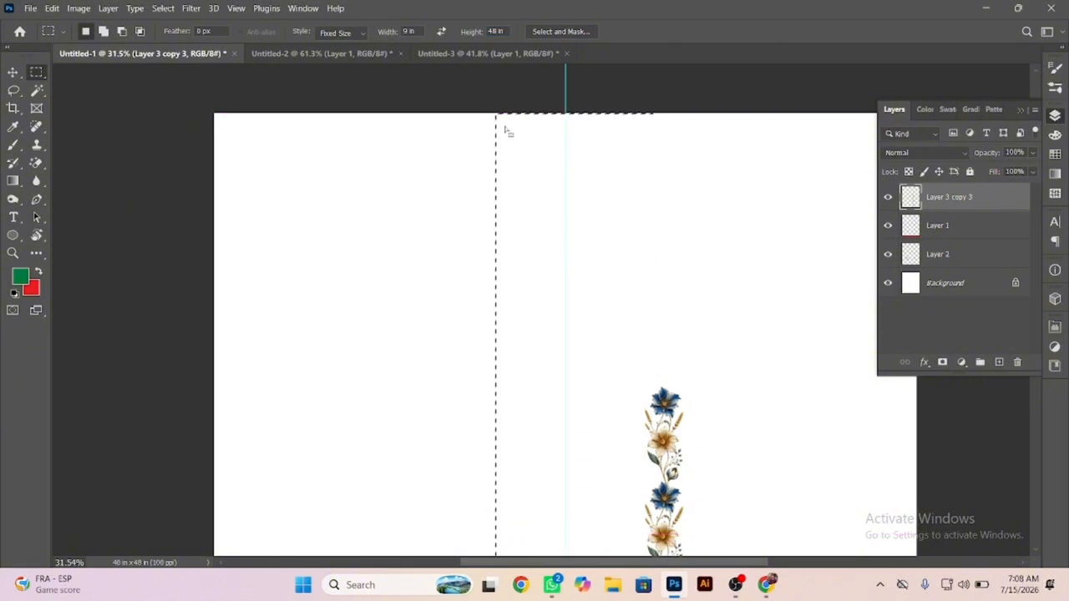
{"action": "scroll", "coordinate": [497, 146], "scroll_direction": "down", "scroll_amount": 3}
{"action": "scroll", "coordinate": [497, 146], "scroll_direction": "down", "scroll_amount": 2}
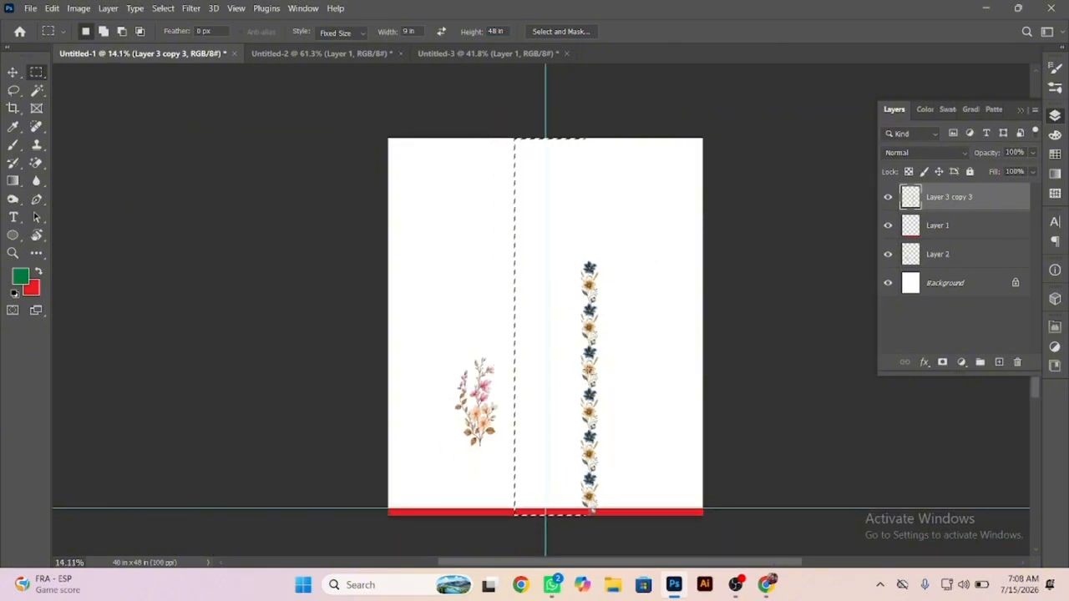
Add a new layer and fill the 9 × 48 in selection with the red background colour.
{"action": "key", "text": "ctrl+shift+n"}
{"action": "key", "text": "Return"}
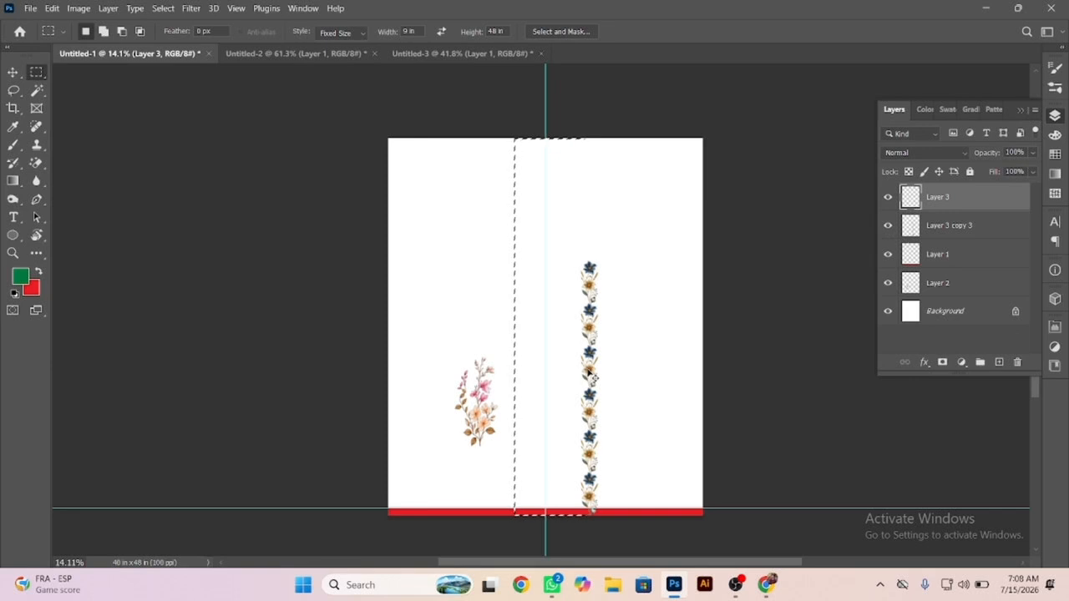
{"action": "key", "text": "ctrl+BackSpace"}
Set the marquee style back to Normal and clear the selection.
{"action": "left_click", "coordinate": [455, 299]}
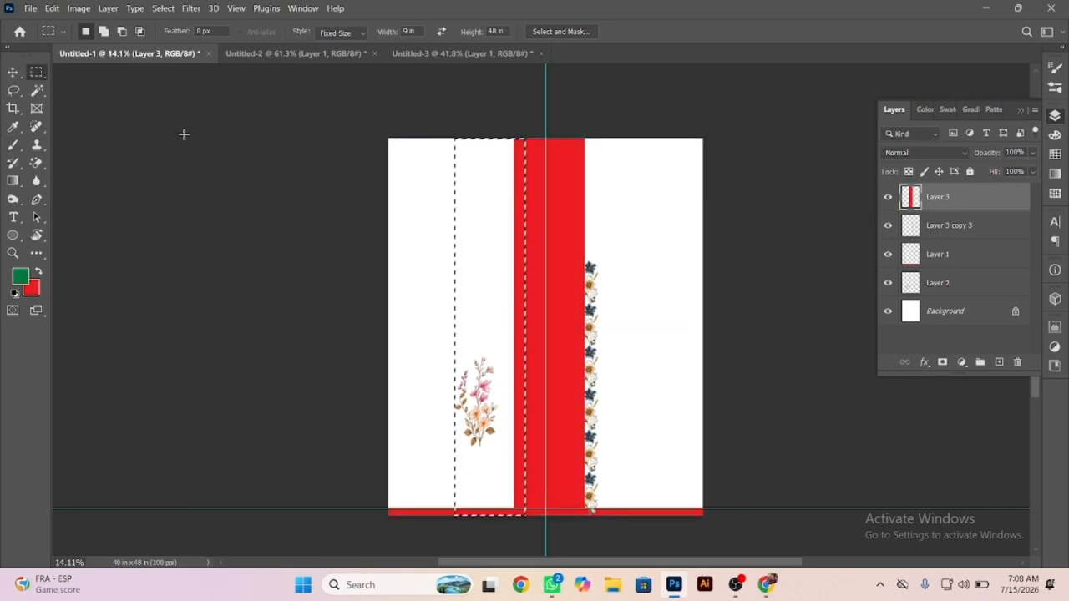
{"action": "left_click", "coordinate": [338, 33]}
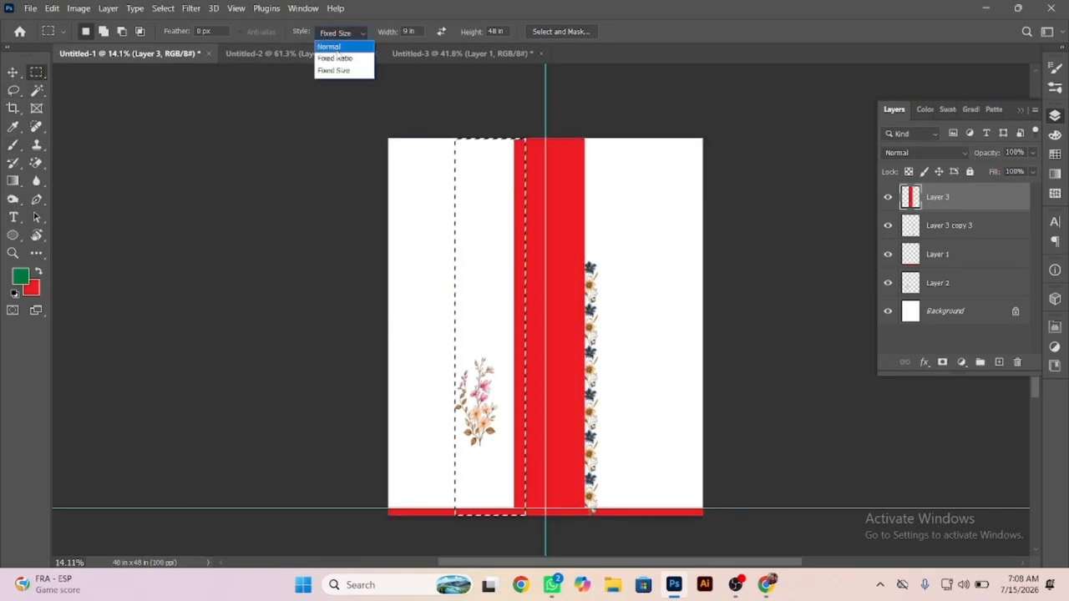
{"action": "left_click", "coordinate": [336, 52]}
{"action": "left_click", "coordinate": [221, 101]}
Move the red vertical band so that it is centred on the vertical guide and starts at the page top.
{"action": "left_click", "coordinate": [10, 73]}
{"action": "scroll", "coordinate": [626, 167], "scroll_direction": "up", "scroll_amount": 5}
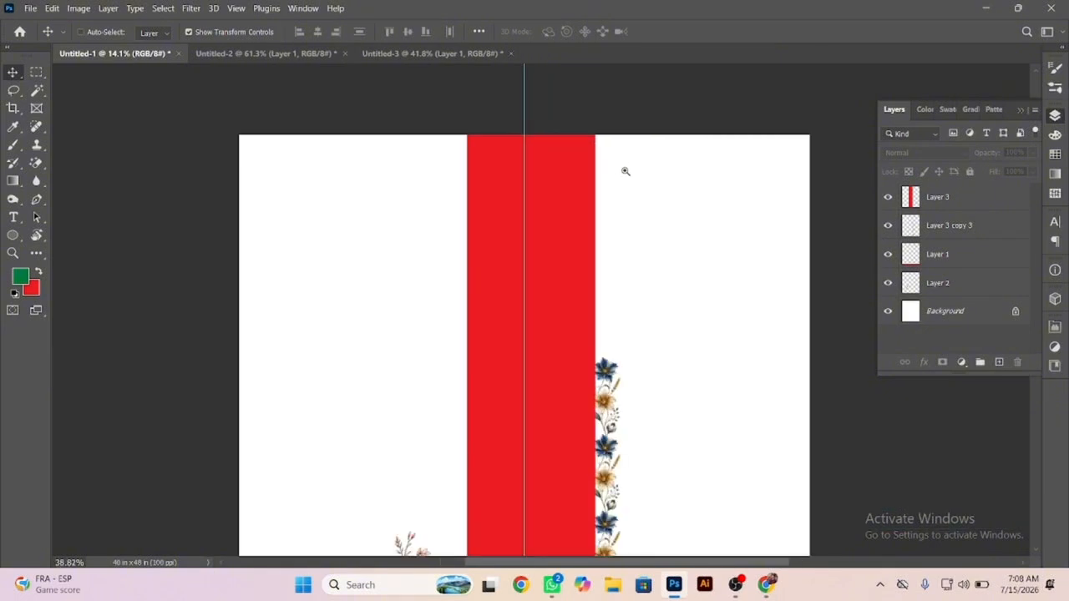
{"action": "mouse_move", "coordinate": [535, 172]}
{"action": "left_mouse_down"}
{"action": "mouse_move", "coordinate": [549, 177]}
{"action": "mouse_move", "coordinate": [535, 191]}
{"action": "left_mouse_up"}
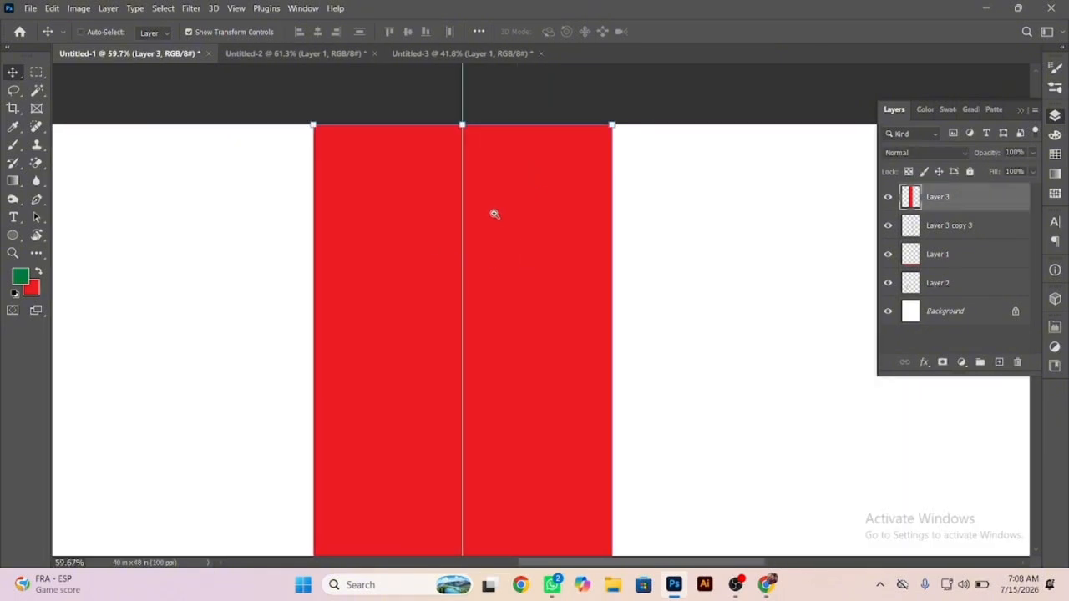
Set the background colour to pale cream fcf9df and refill the central band with it.
{"action": "scroll", "coordinate": [410, 169], "scroll_direction": "down", "scroll_amount": 5}
{"action": "left_click", "coordinate": [31, 288]}
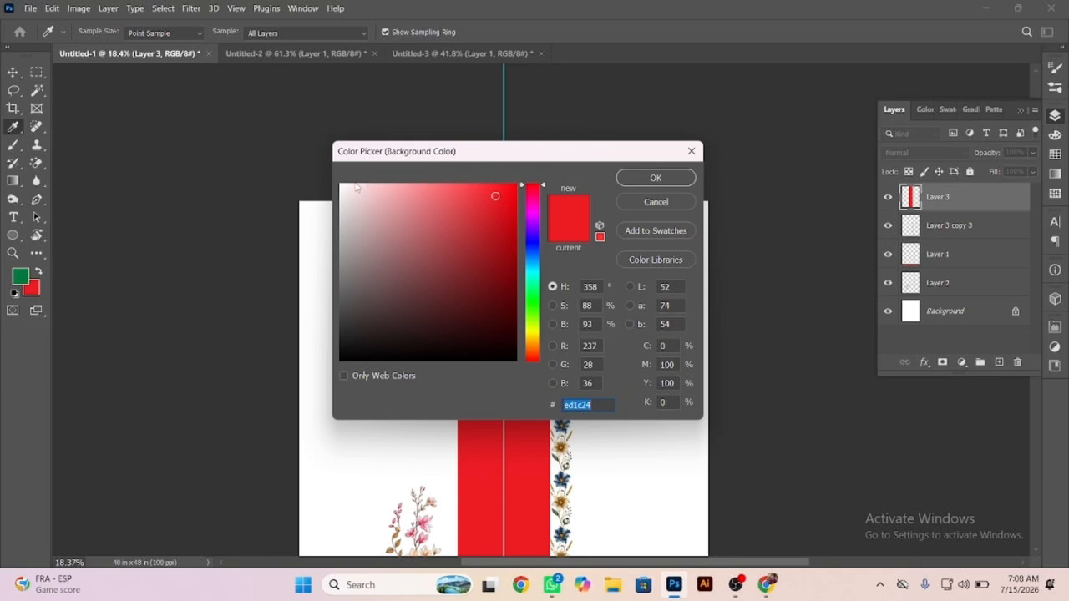
{"action": "left_click", "coordinate": [360, 185]}
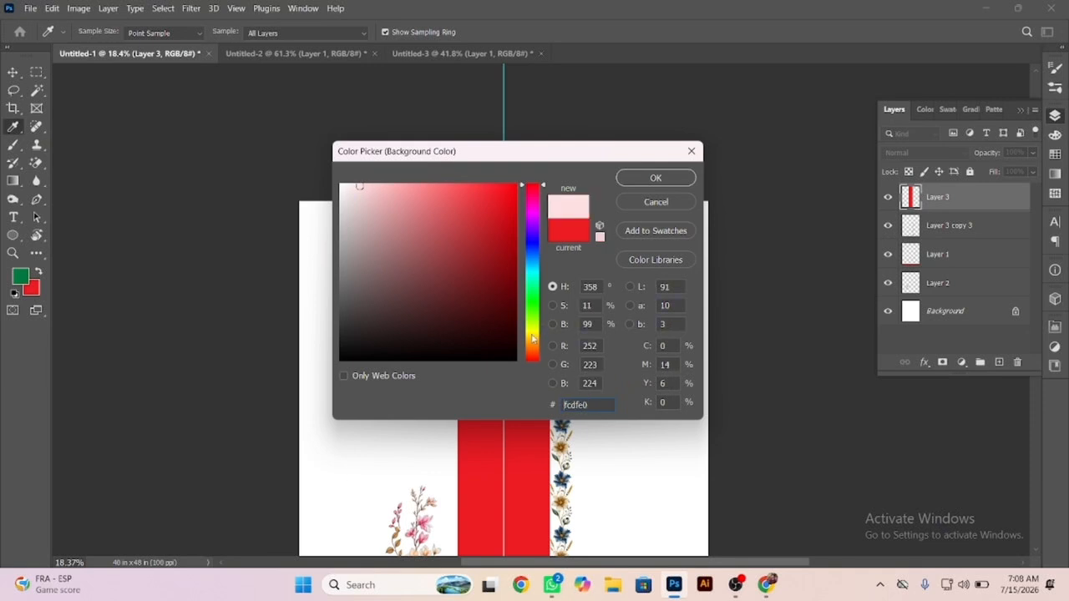
{"action": "left_click", "coordinate": [532, 336]}
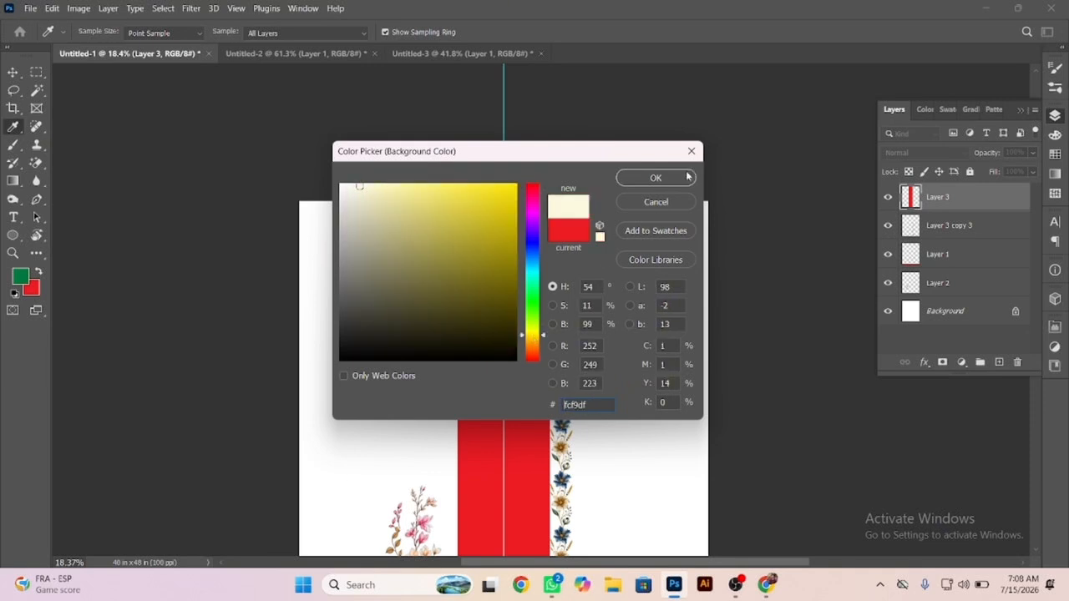
{"action": "left_click", "coordinate": [656, 178]}
{"action": "key", "text": "v"}
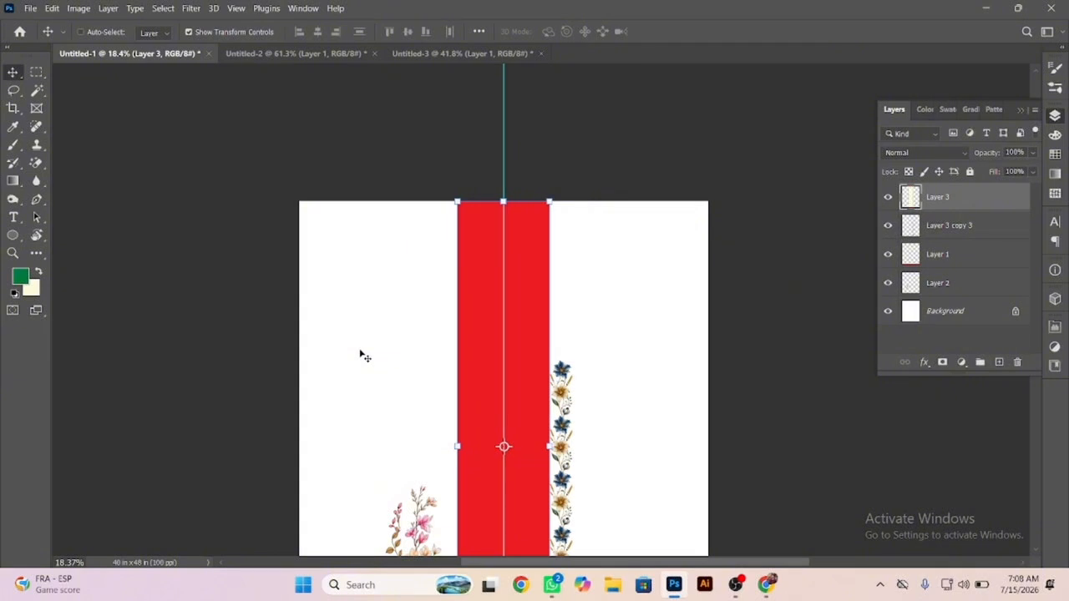
{"action": "key", "text": "ctrl+shift+BackSpace"}
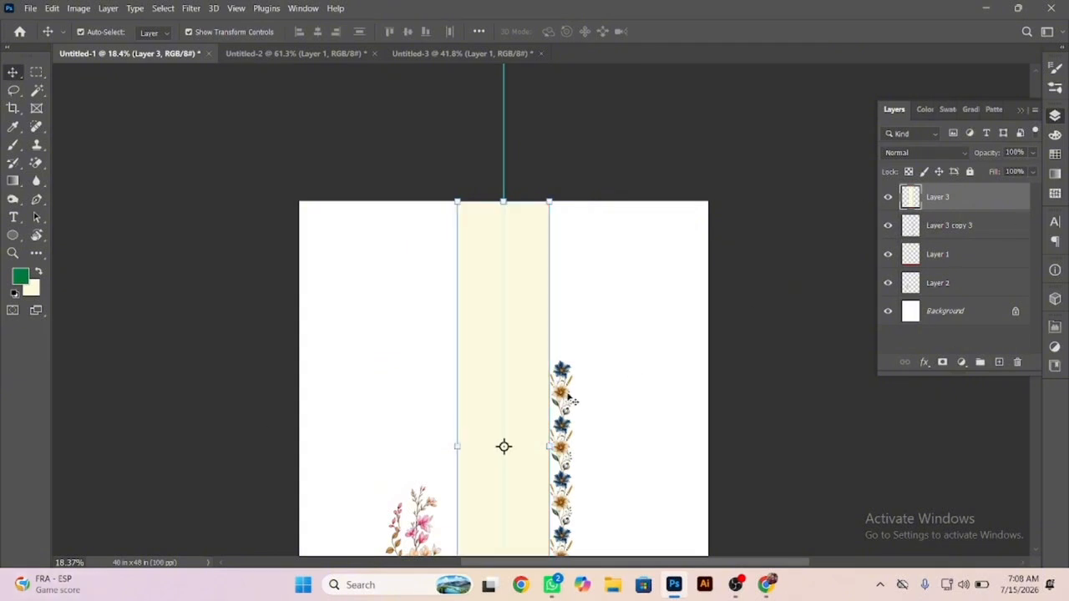
{"action": "left_click_drag", "start_coordinate": [580, 378], "coordinate": [606, 330]}
{"action": "key", "text": "ctrl+z"}
{"action": "left_click", "coordinate": [634, 329]}
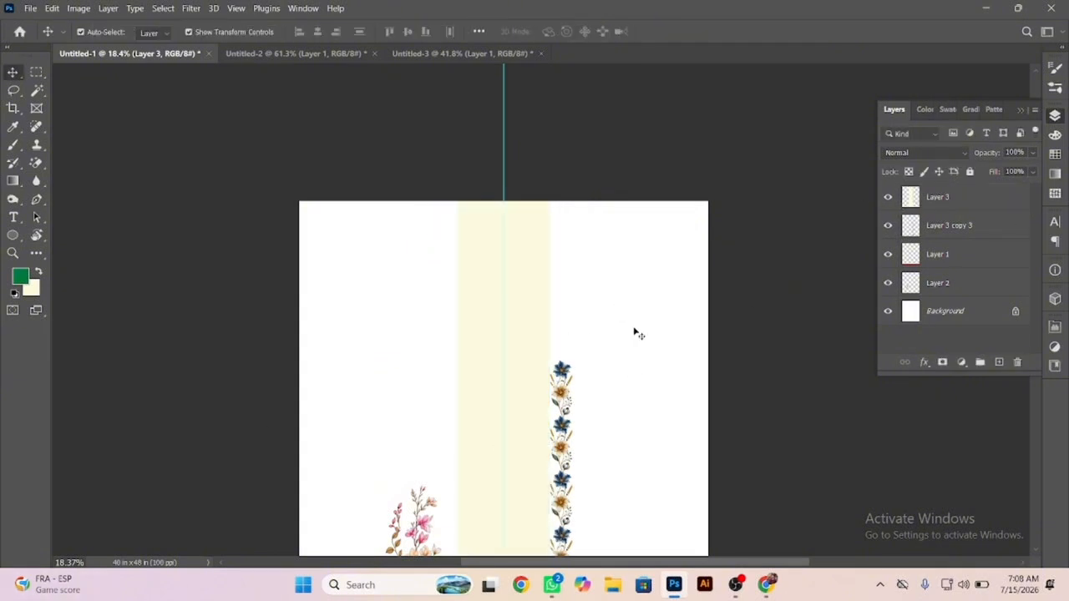
Move the flower strip to the page top, centred on the band's right edge, and bring its layer in front of the band.
{"action": "left_click_drag", "start_coordinate": [562, 376], "coordinate": [551, 213]}
{"action": "key", "text": "space"}
{"action": "left_click_drag", "start_coordinate": [590, 422], "coordinate": [570, 230]}
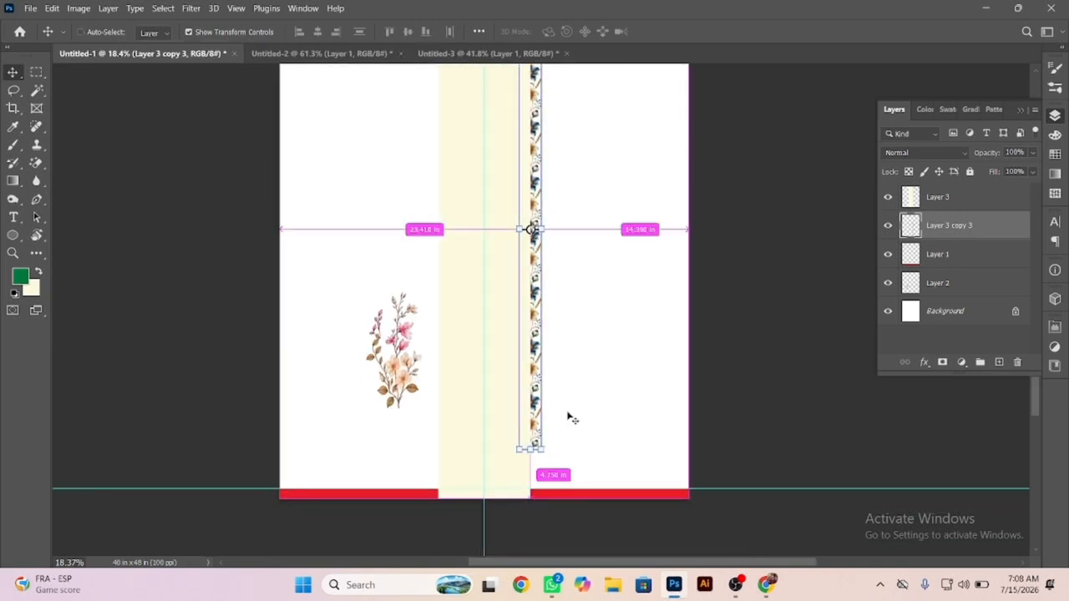
{"action": "key", "text": "ctrl+bracketright"}
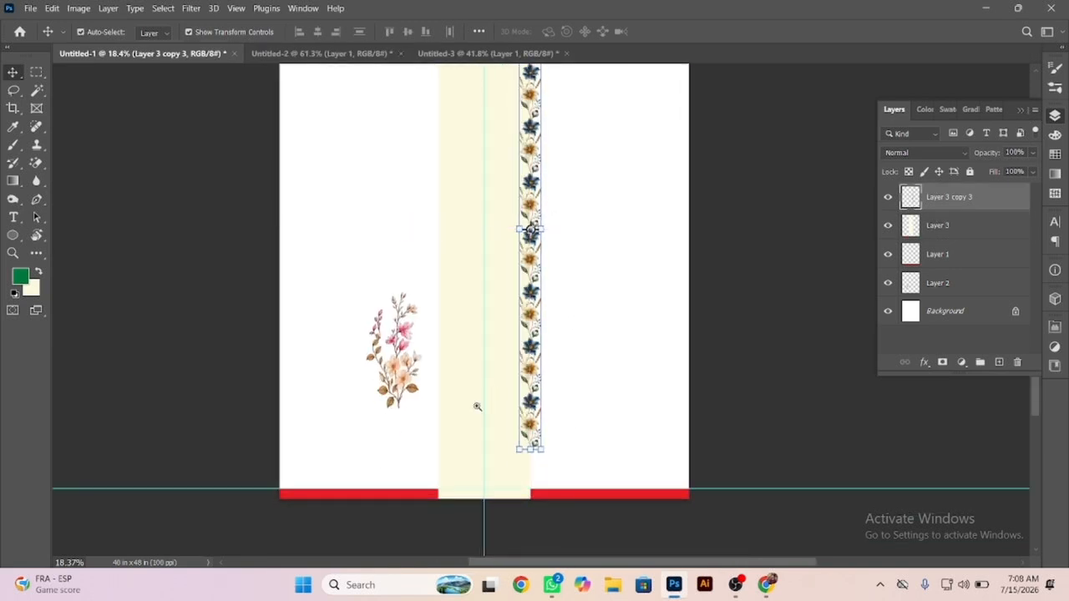
Set the background colour to black 000000 and refill the central band with it.
{"action": "left_click_drag", "start_coordinate": [535, 458], "coordinate": [565, 468]}
{"action": "left_click_drag", "start_coordinate": [564, 391], "coordinate": [637, 391]}
{"action": "left_click_drag", "start_coordinate": [620, 344], "coordinate": [668, 363]}
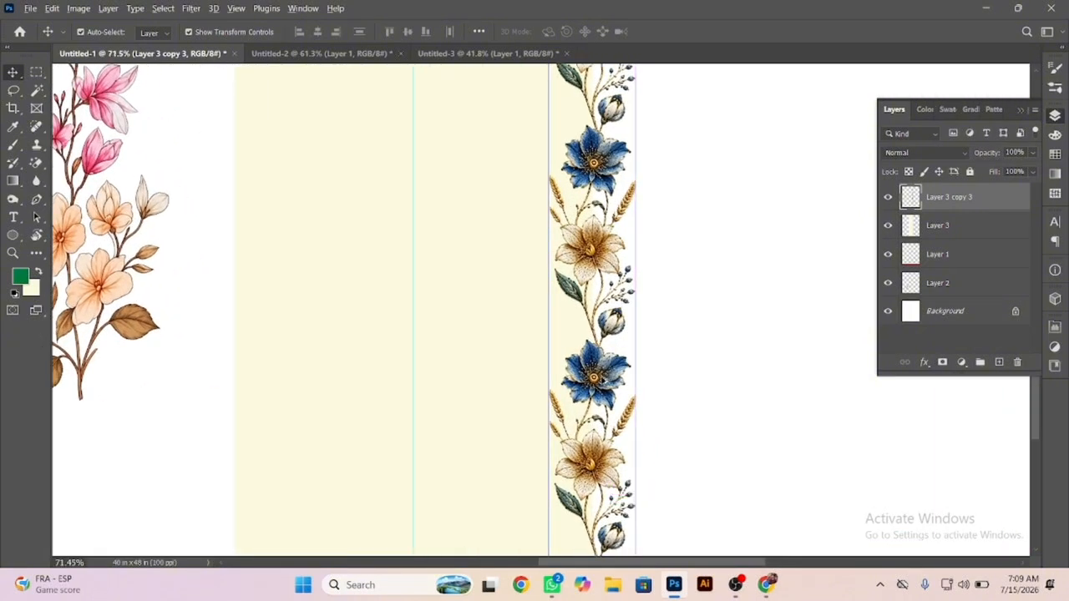
{"action": "left_click_drag", "start_coordinate": [600, 364], "coordinate": [566, 337]}
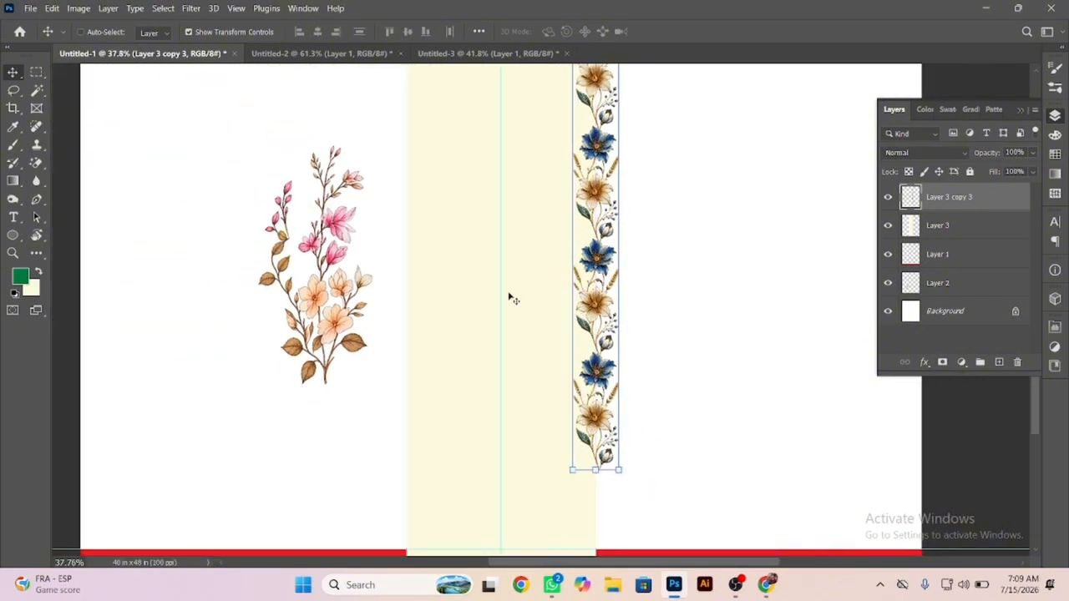
{"action": "left_click", "coordinate": [460, 284], "text": "ctrl"}
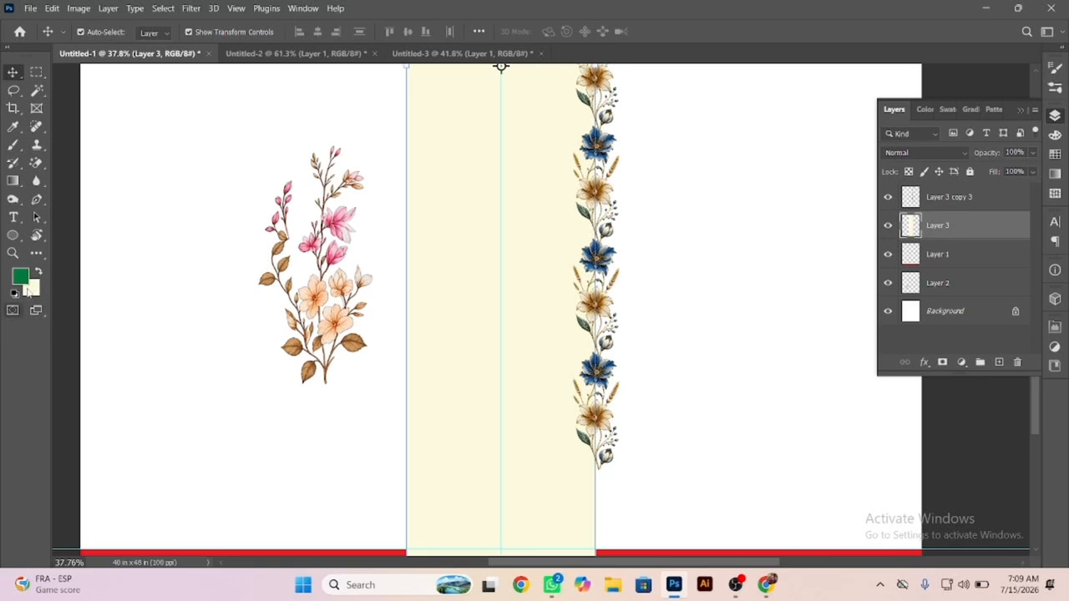
{"action": "left_click", "coordinate": [31, 289]}
{"action": "left_click", "coordinate": [515, 360]}
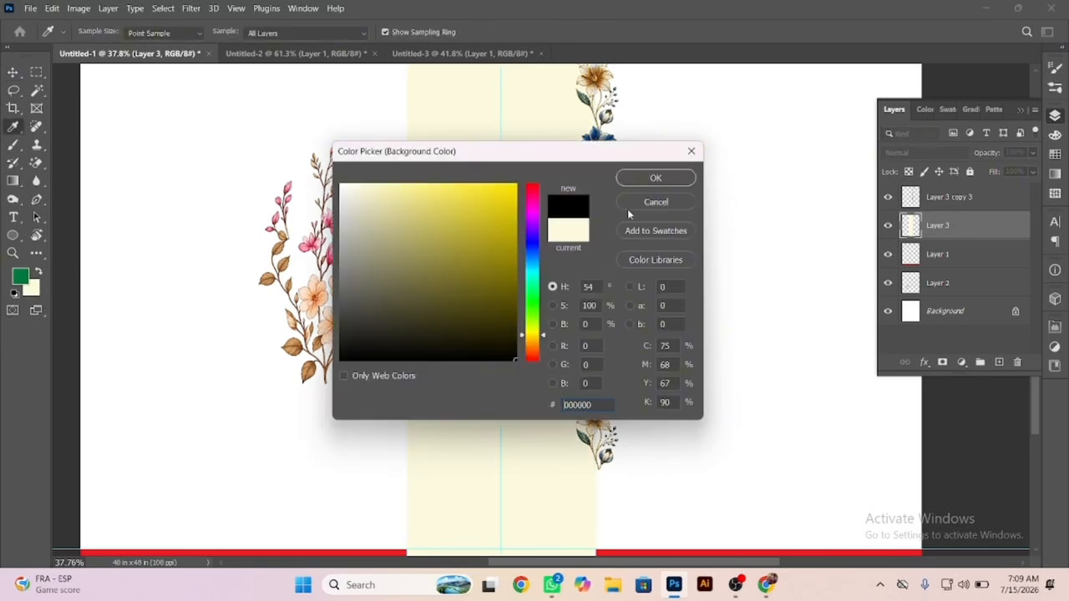
{"action": "left_click", "coordinate": [641, 180]}
{"action": "key", "text": "ctrl+BackSpace"}
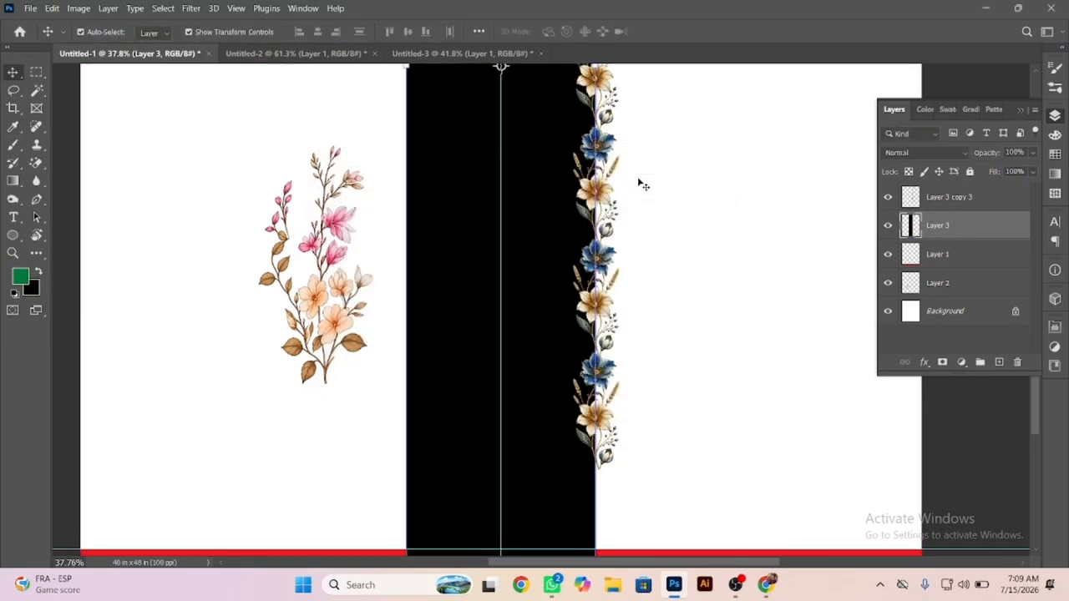
Duplicate the flower strip onto the band's left edge and scale the copy to about 111% so it reaches the page bottom.
{"action": "key", "text": "ctrl+d"}
{"action": "left_click_drag", "start_coordinate": [609, 221], "coordinate": [424, 255]}
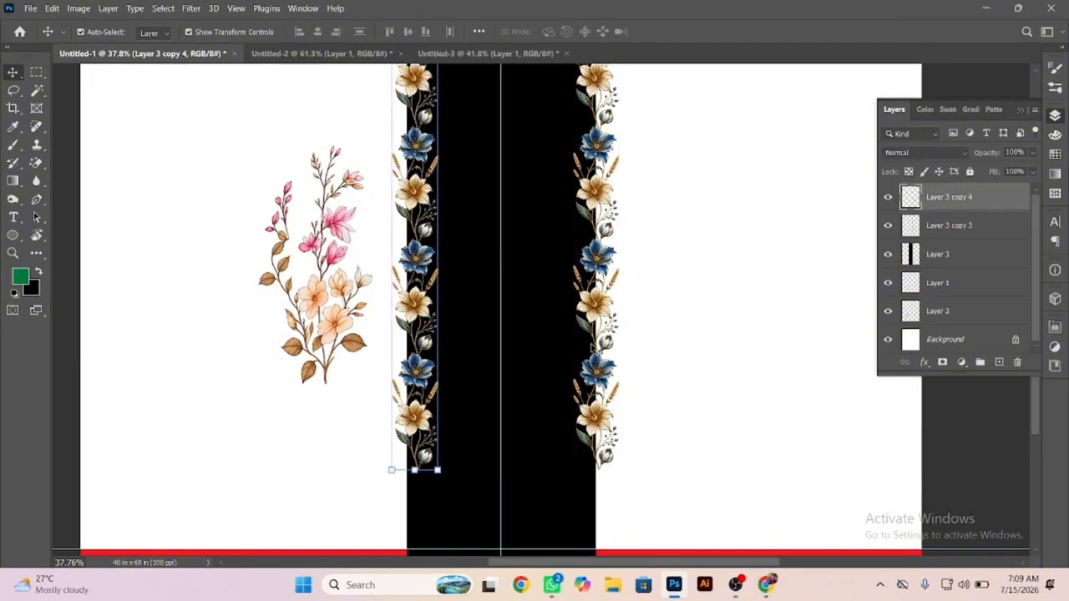
{"action": "left_click_drag", "start_coordinate": [555, 326], "coordinate": [493, 324]}
{"action": "left_click_drag", "start_coordinate": [557, 103], "coordinate": [605, 127]}
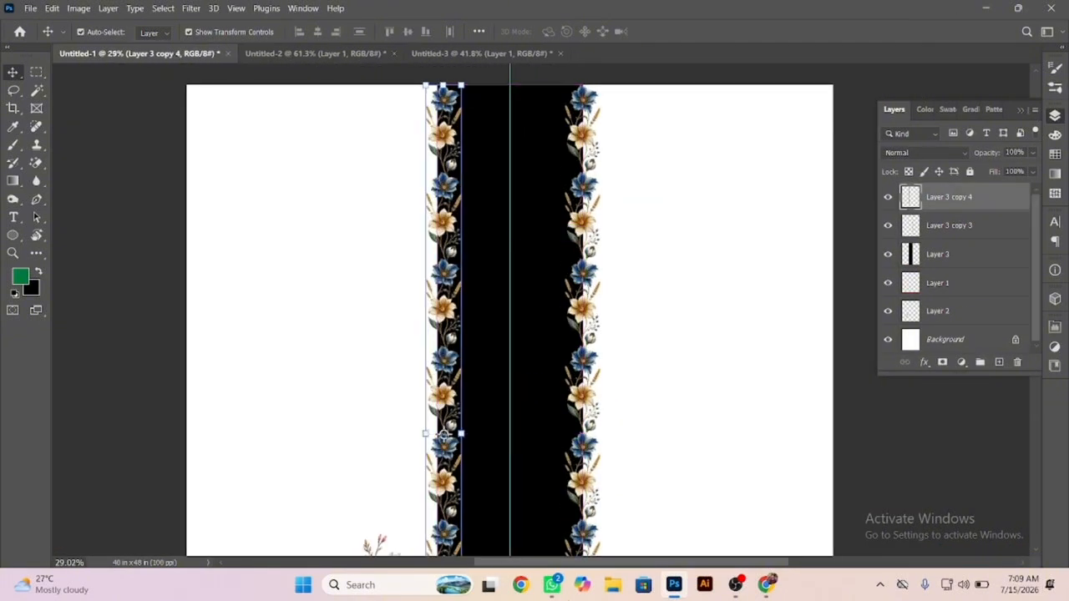
{"action": "left_click_drag", "start_coordinate": [570, 85], "coordinate": [625, 96]}
{"action": "left_click_drag", "start_coordinate": [294, 106], "coordinate": [442, 191]}
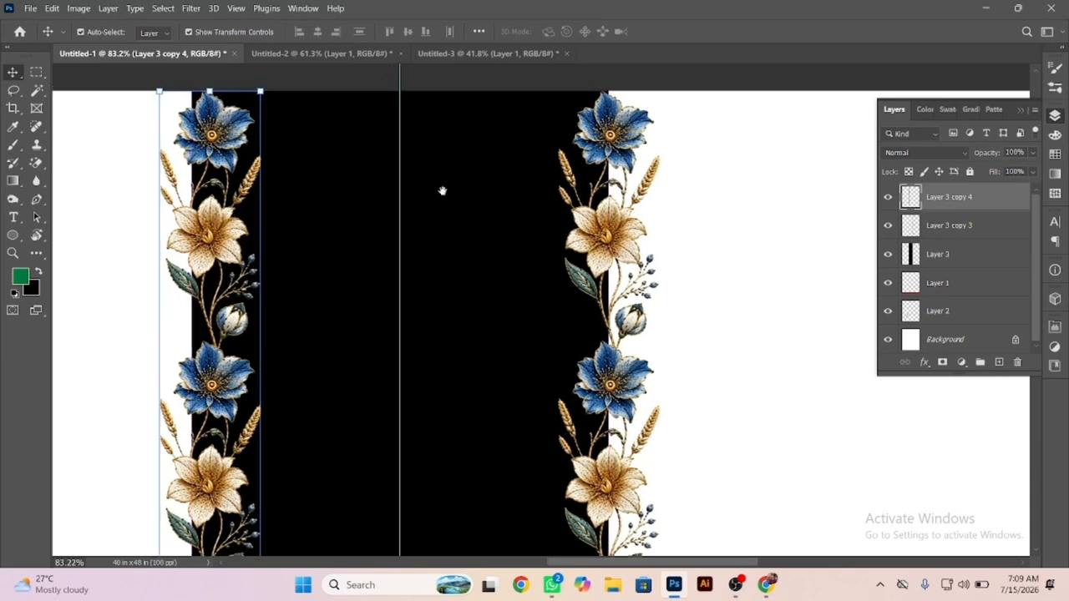
{"action": "left_click", "coordinate": [328, 251]}
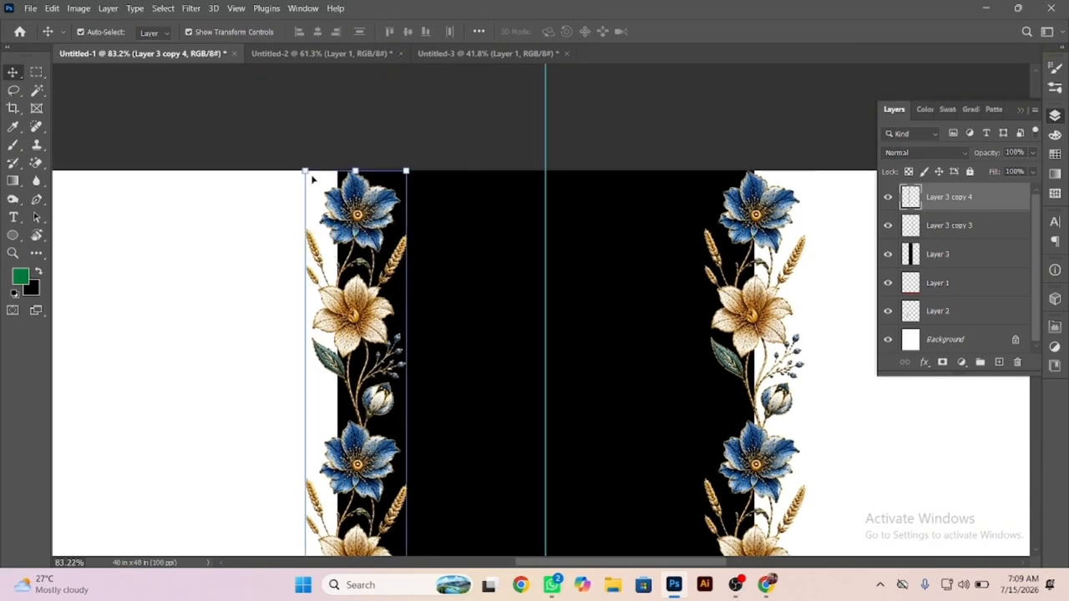
{"action": "left_click_drag", "start_coordinate": [579, 210], "coordinate": [475, 122]}
{"action": "left_click_drag", "start_coordinate": [586, 501], "coordinate": [599, 391]}
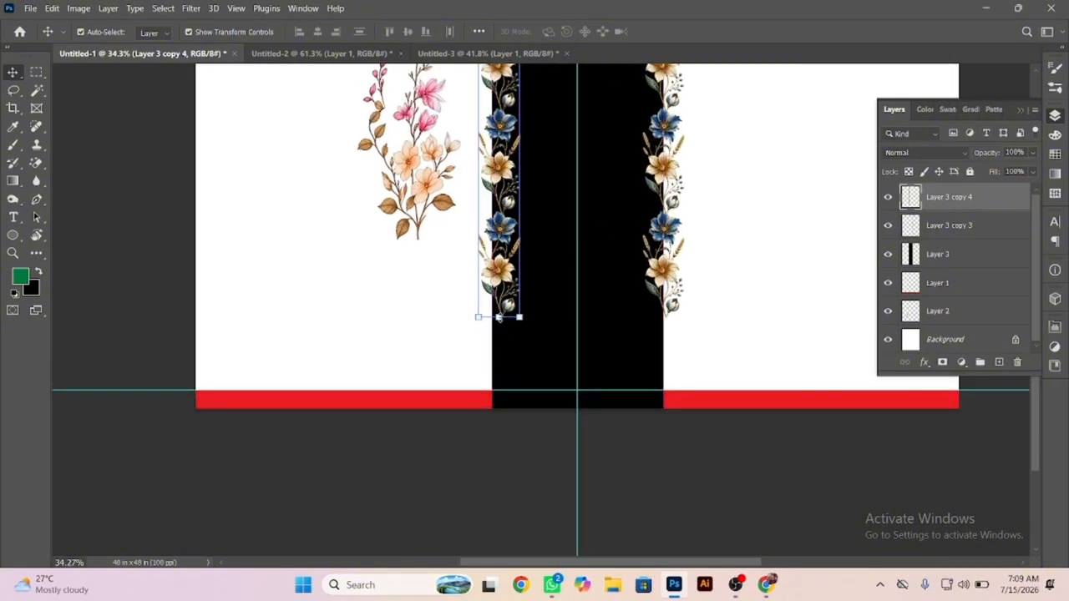
{"action": "left_click_drag", "start_coordinate": [499, 318], "coordinate": [498, 408]}
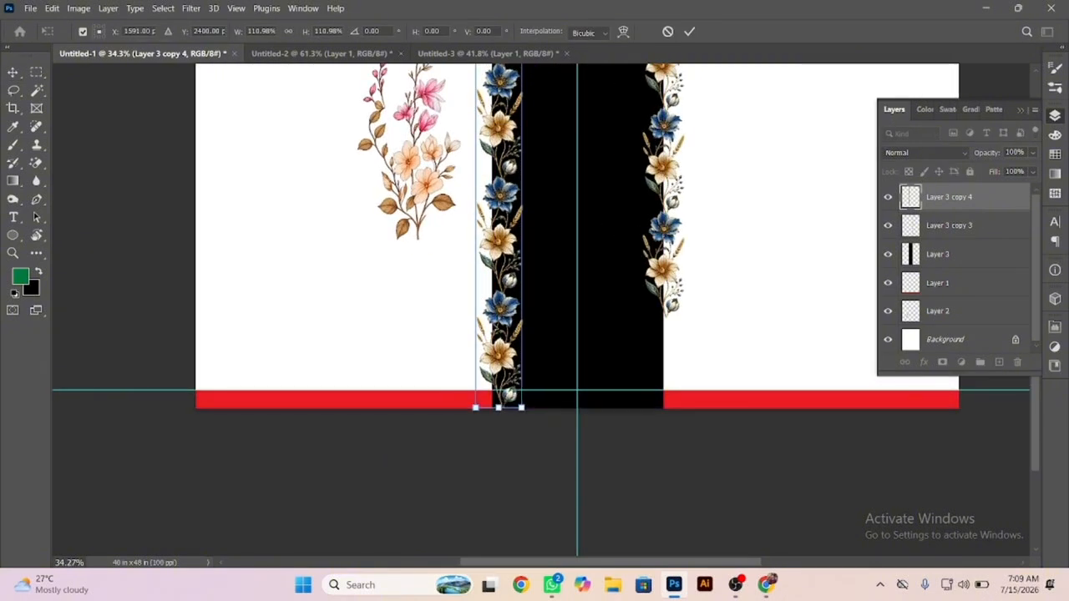
{"action": "key", "text": "Return"}
Select the area outside the left flower strip with the Magic Wand and clear the black band within it.
{"action": "key", "text": "w"}
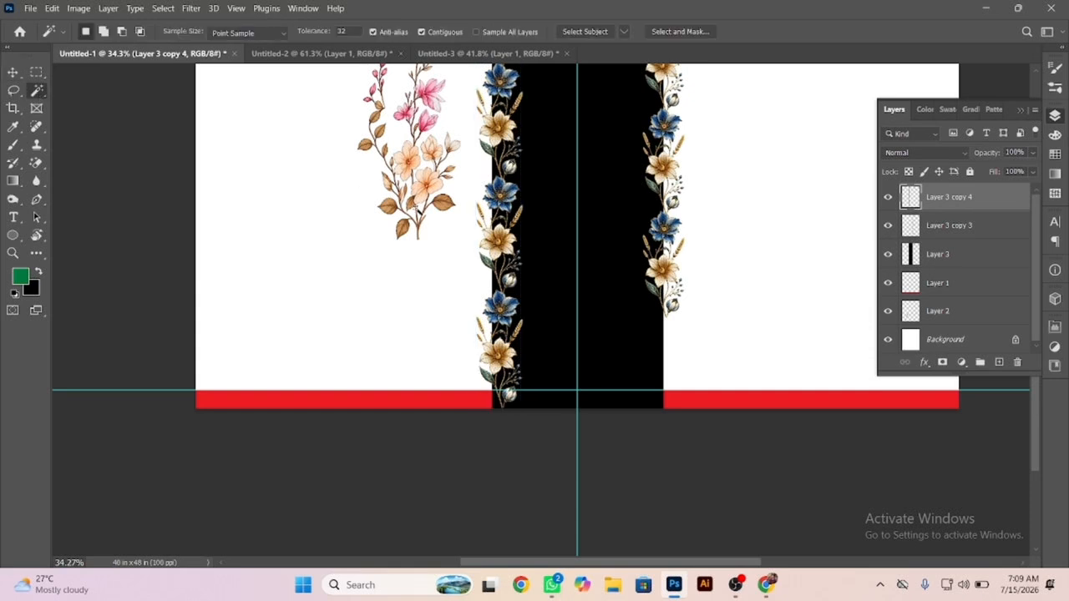
{"action": "left_click", "coordinate": [441, 244]}
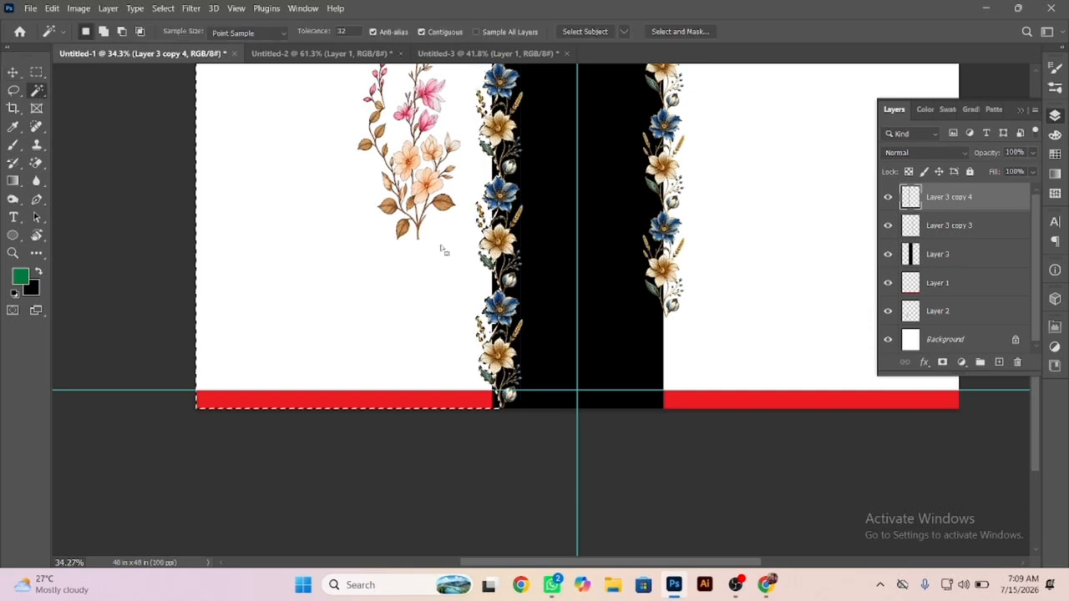
{"action": "right_click", "coordinate": [543, 278]}
{"action": "left_click", "coordinate": [561, 281]}
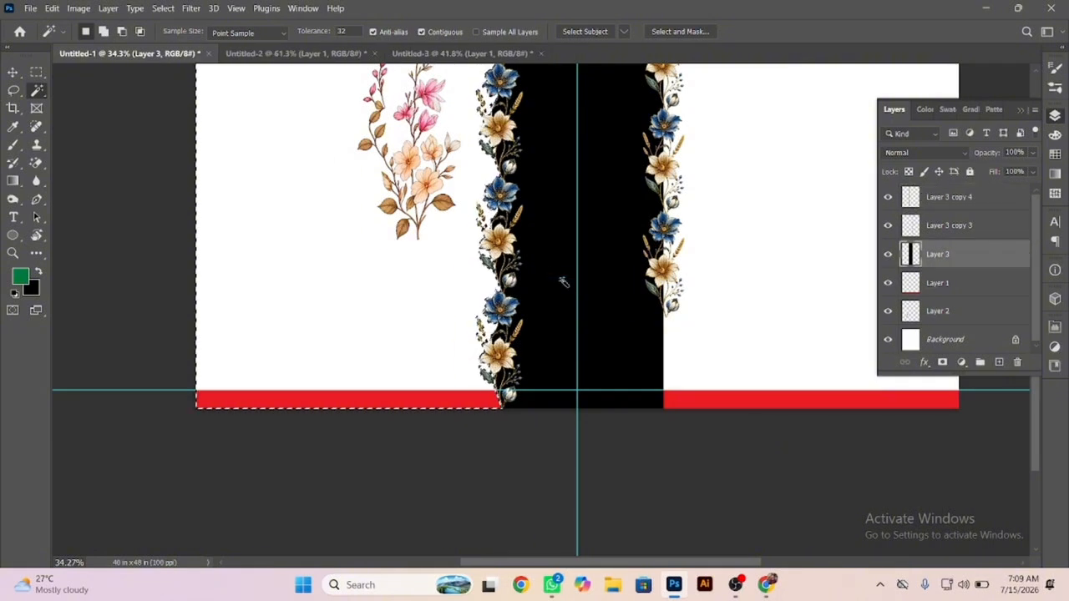
Deselect, then scale the flower strip on the band's right edge to about 111% so it reaches the page bottom.
{"action": "key", "text": "ctrl+d"}
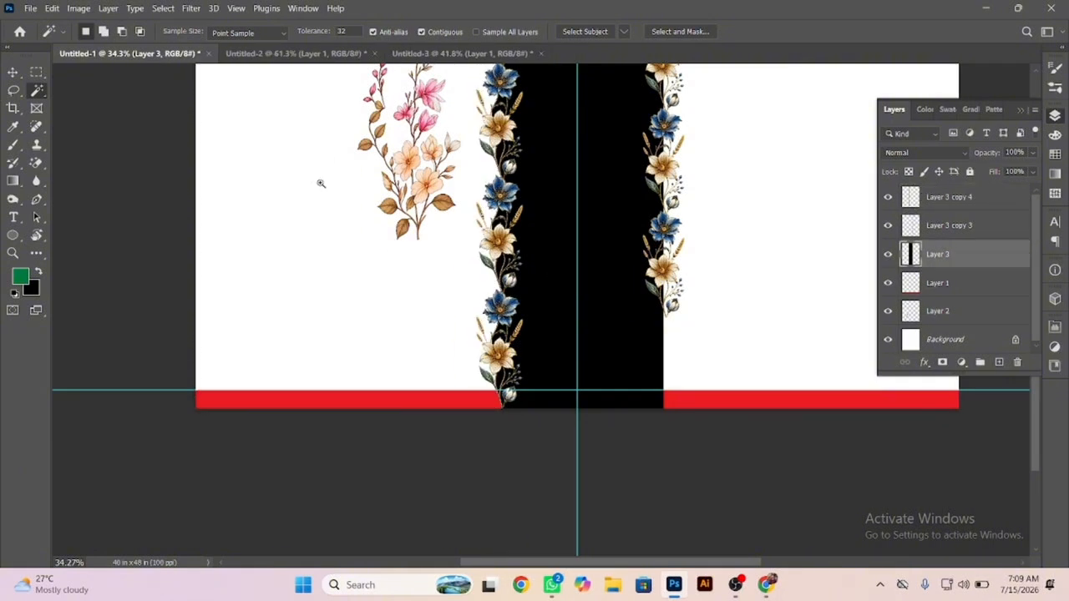
{"action": "left_click_drag", "start_coordinate": [664, 252], "coordinate": [537, 293]}
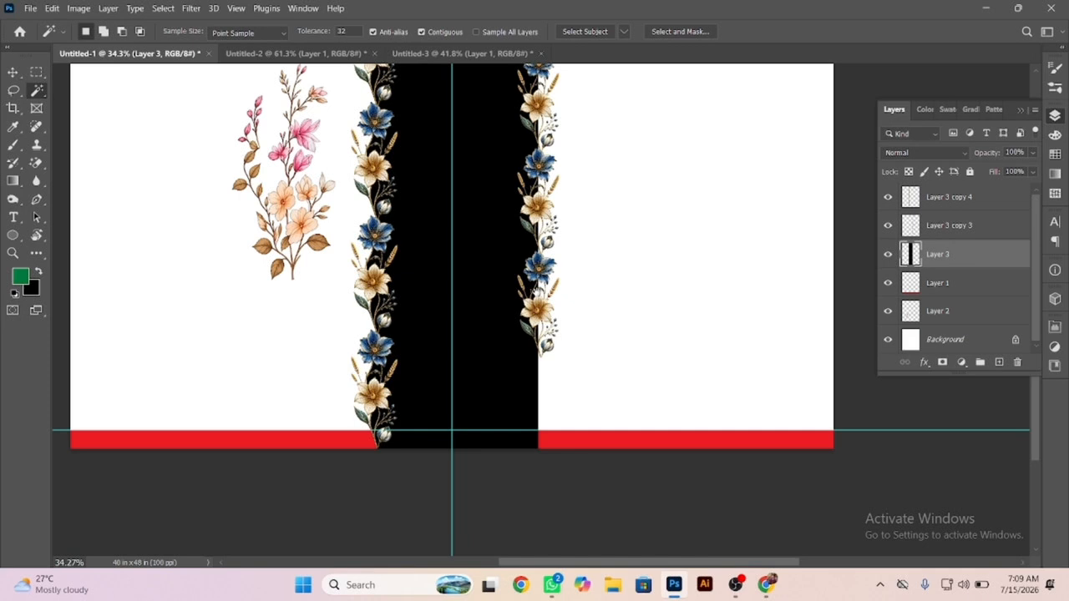
{"action": "left_click", "coordinate": [543, 316], "text": "ctrl"}
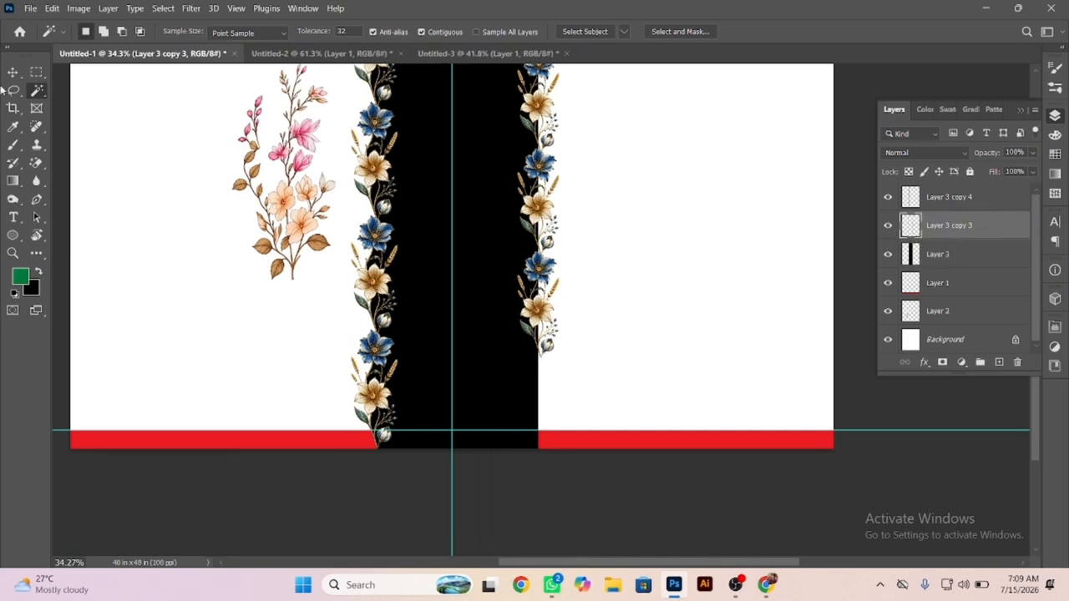
{"action": "key", "text": "v"}
{"action": "left_click_drag", "start_coordinate": [539, 361], "coordinate": [540, 449]}
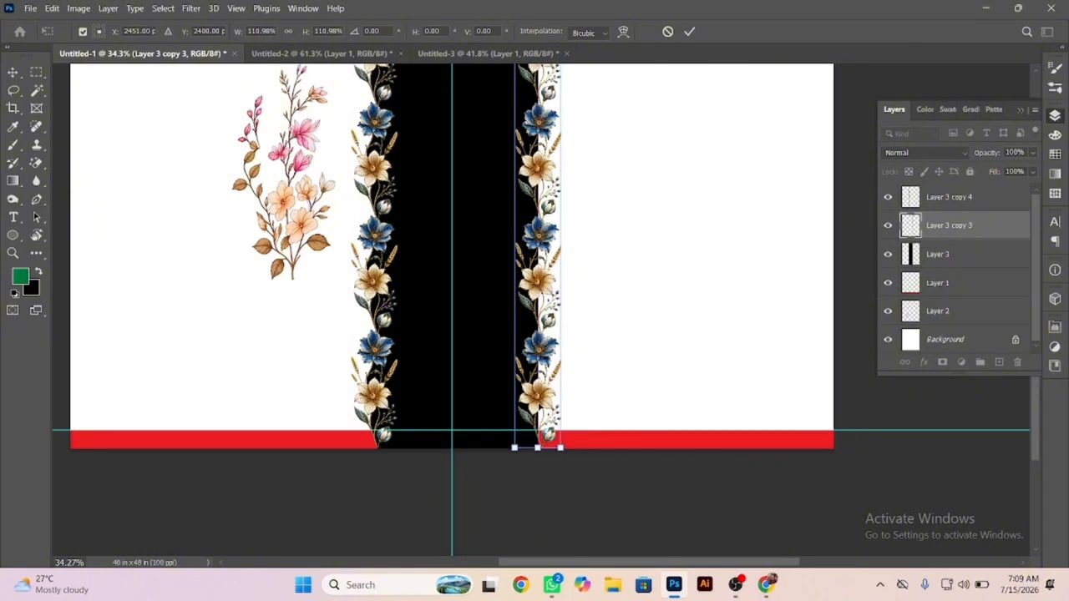
{"action": "key", "text": "Return"}
Shift the right flower strip slightly left so its stems and blooms cover more of the band's edge.
{"action": "left_click_drag", "start_coordinate": [541, 348], "coordinate": [538, 341]}
{"action": "left_click_drag", "start_coordinate": [613, 370], "coordinate": [640, 384]}
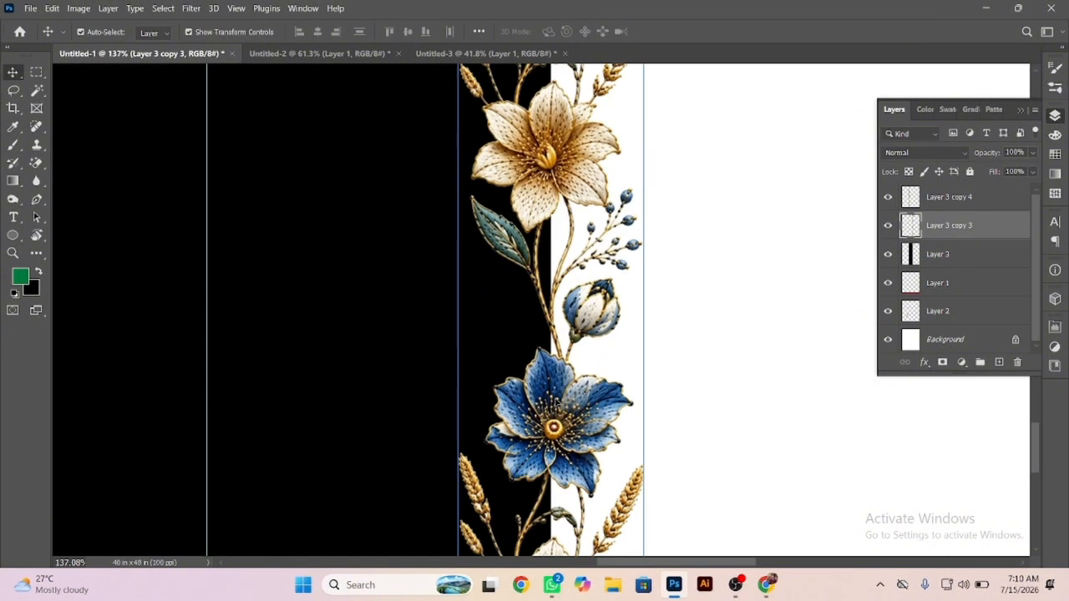
{"action": "left_click_drag", "start_coordinate": [555, 401], "coordinate": [544, 398]}
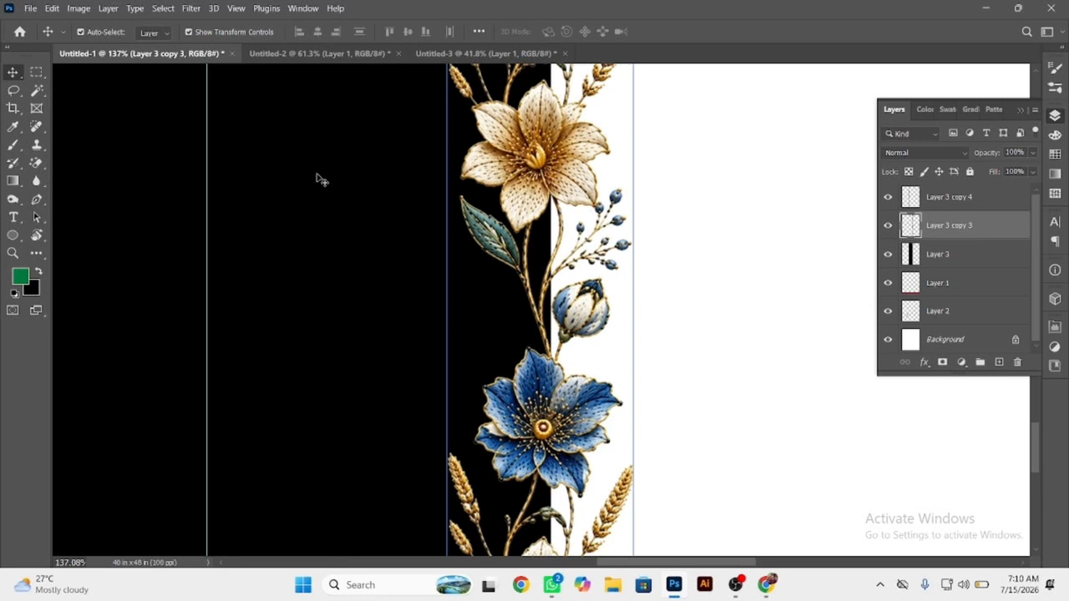
{"action": "left_click", "coordinate": [36, 91]}
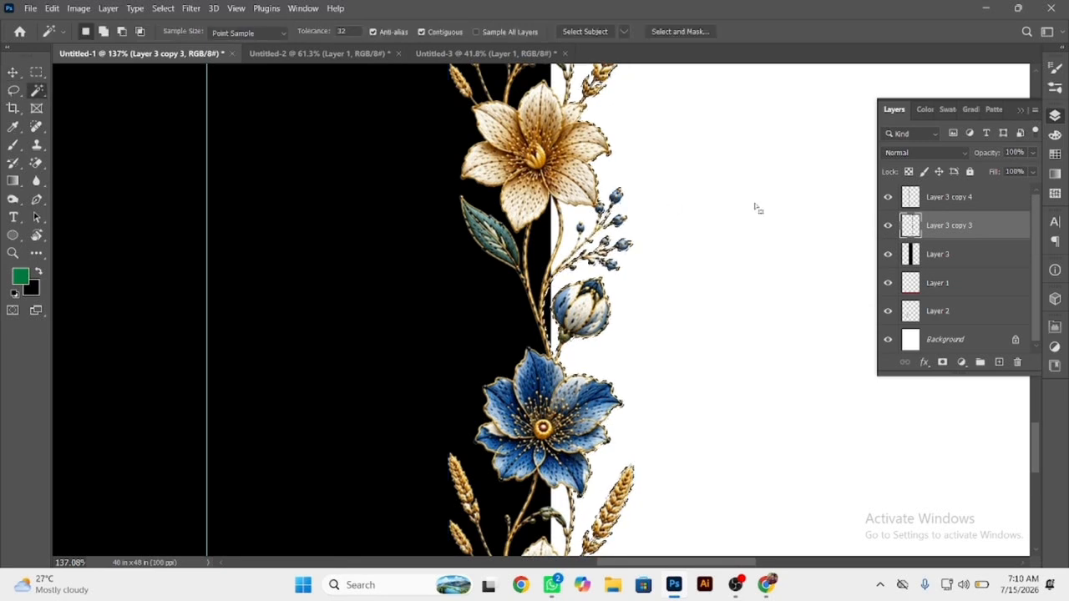
{"action": "left_click", "coordinate": [14, 72]}
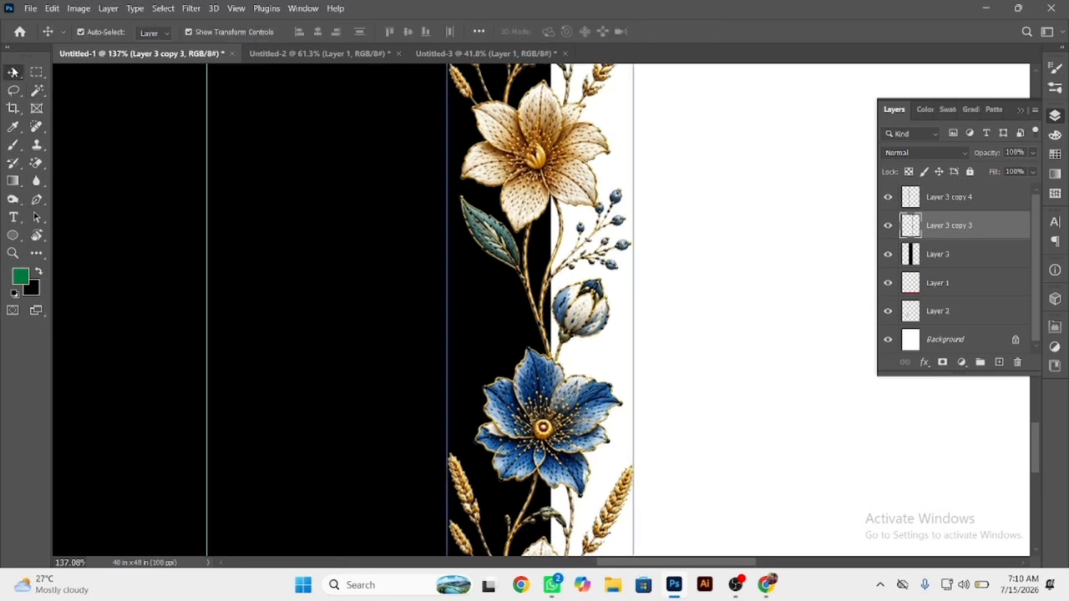
{"action": "left_click_drag", "start_coordinate": [567, 165], "coordinate": [557, 163]}
Select the area outside the right flower strip with the Magic Wand and clear the black band layer within it.
{"action": "left_click", "coordinate": [37, 90]}
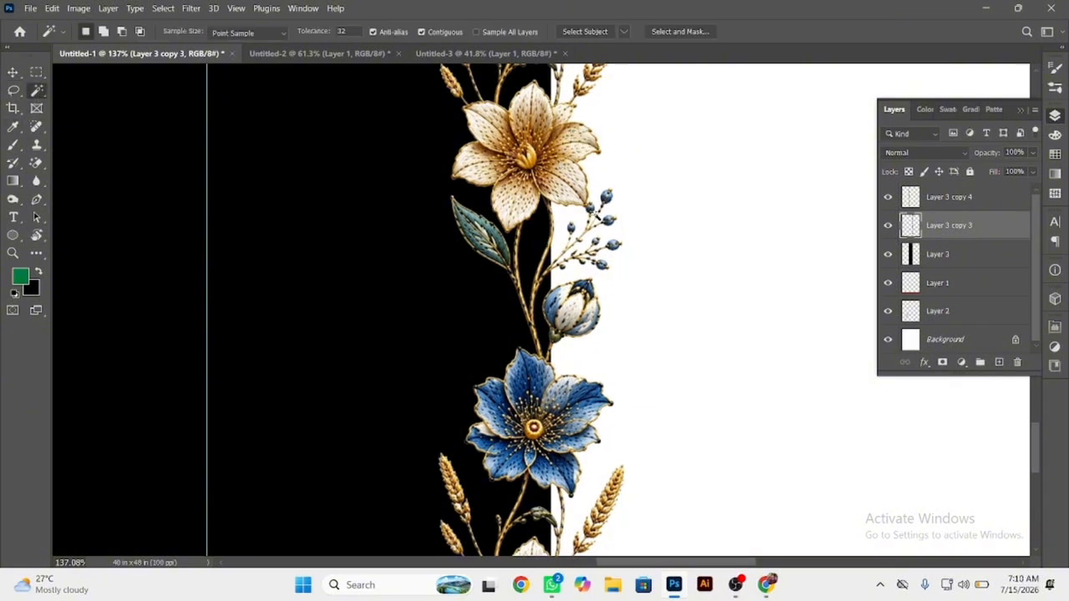
{"action": "left_click", "coordinate": [736, 241]}
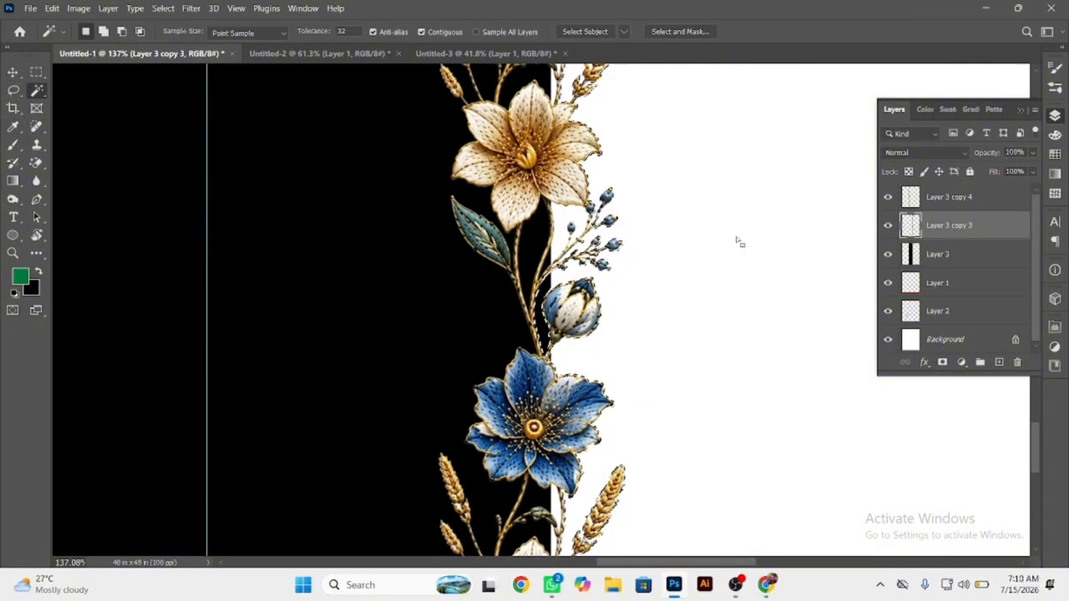
{"action": "right_click", "coordinate": [372, 203], "text": "ctrl"}
{"action": "left_click", "coordinate": [392, 202]}
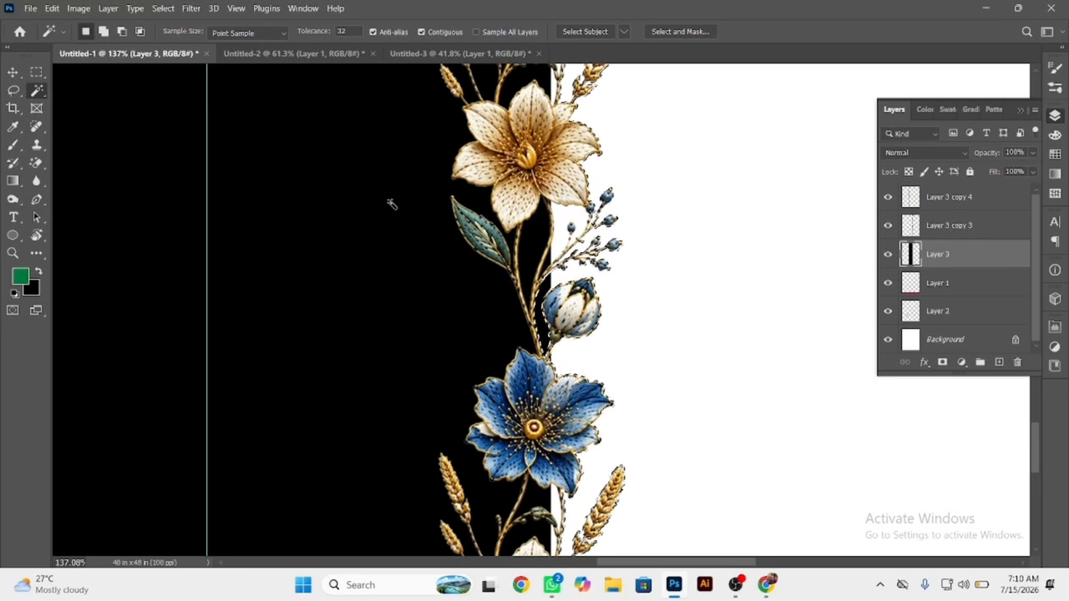
{"action": "scroll", "coordinate": [494, 256], "scroll_direction": "down", "scroll_amount": 3}
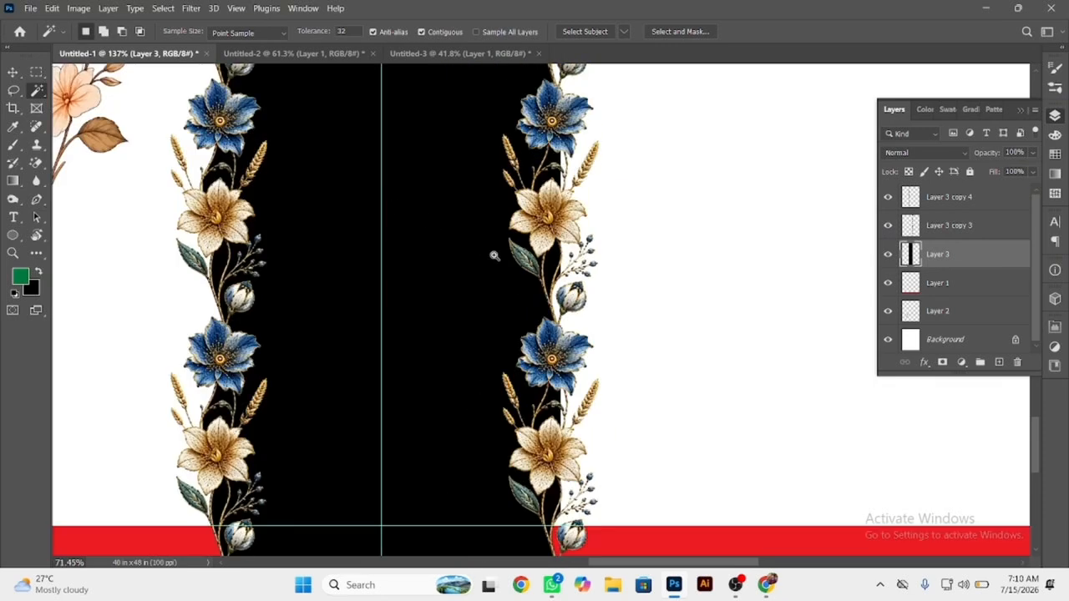
{"action": "scroll", "coordinate": [495, 255], "scroll_direction": "down", "scroll_amount": 3}
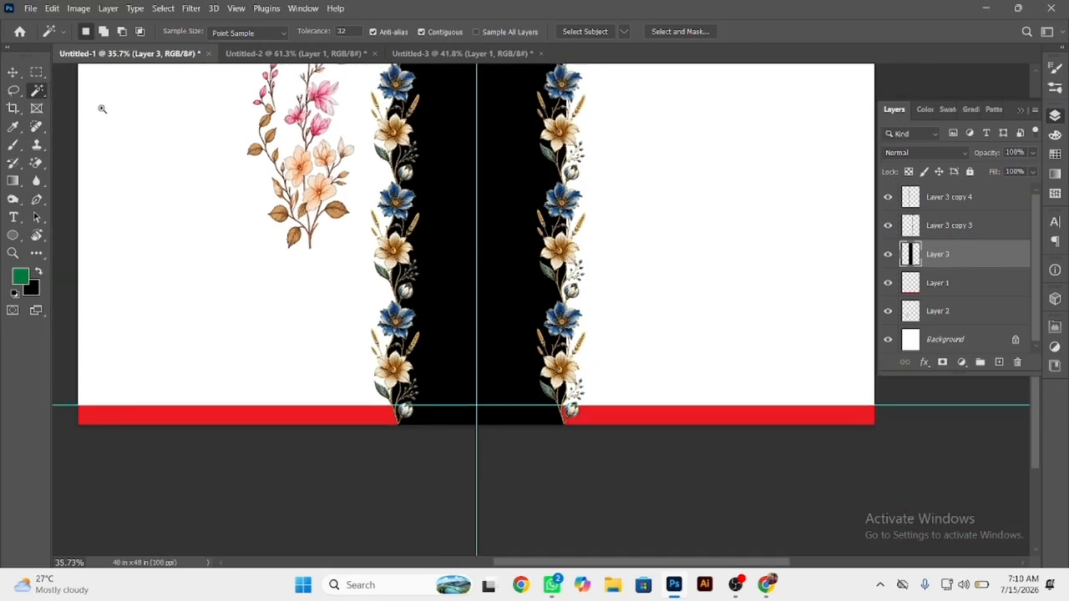
Flip the right flower strip horizontally to mirror the left one and shift it about 0.07 in left.
{"action": "left_click", "coordinate": [13, 72]}
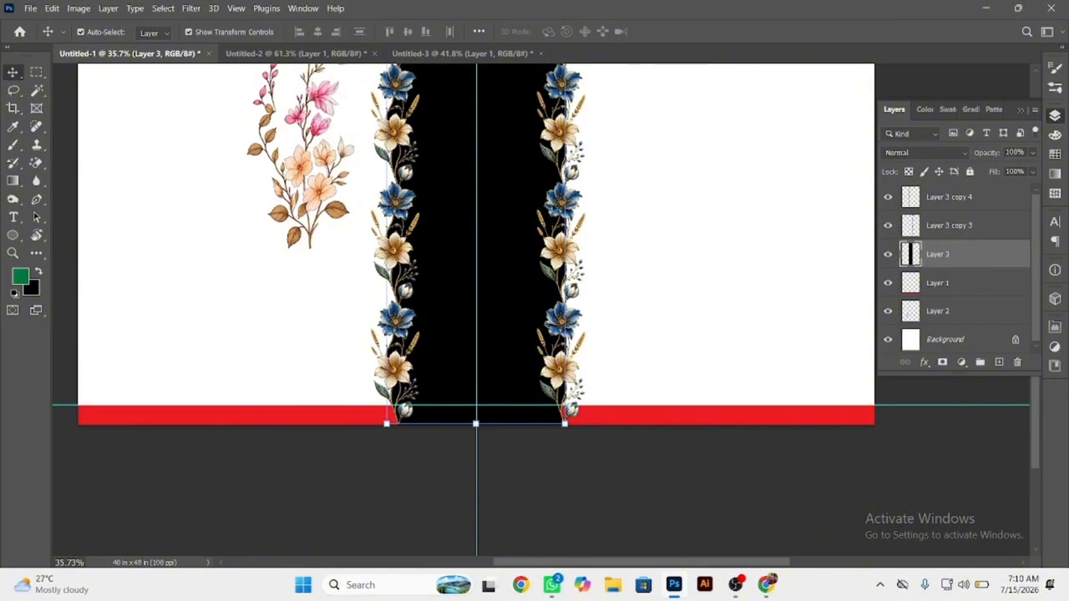
{"action": "left_click", "coordinate": [555, 207]}
{"action": "key", "text": "ctrl+t"}
{"action": "right_click", "coordinate": [565, 203]}
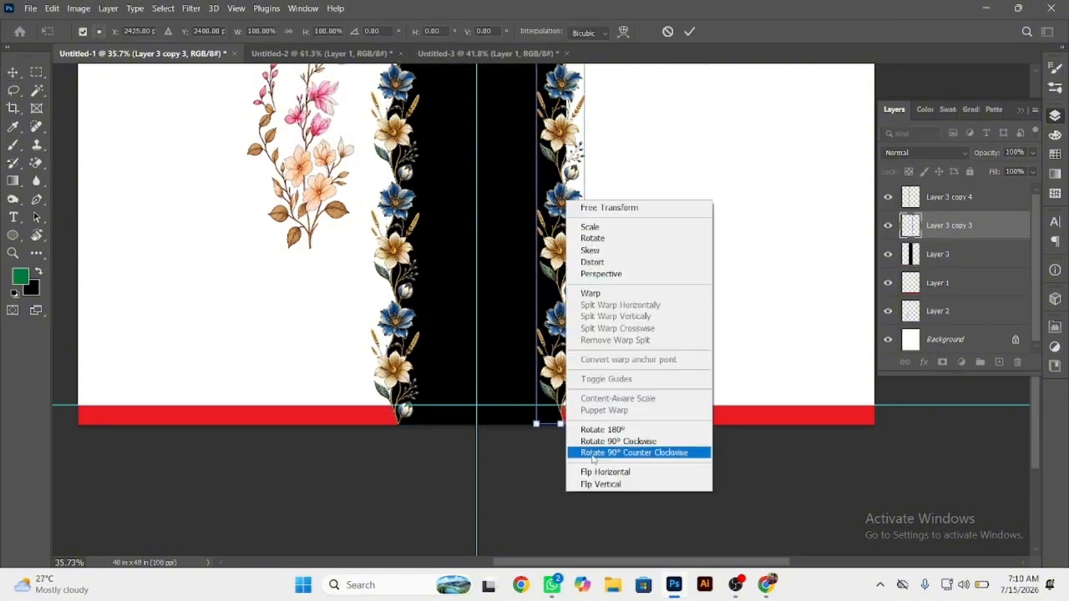
{"action": "left_click", "coordinate": [597, 471]}
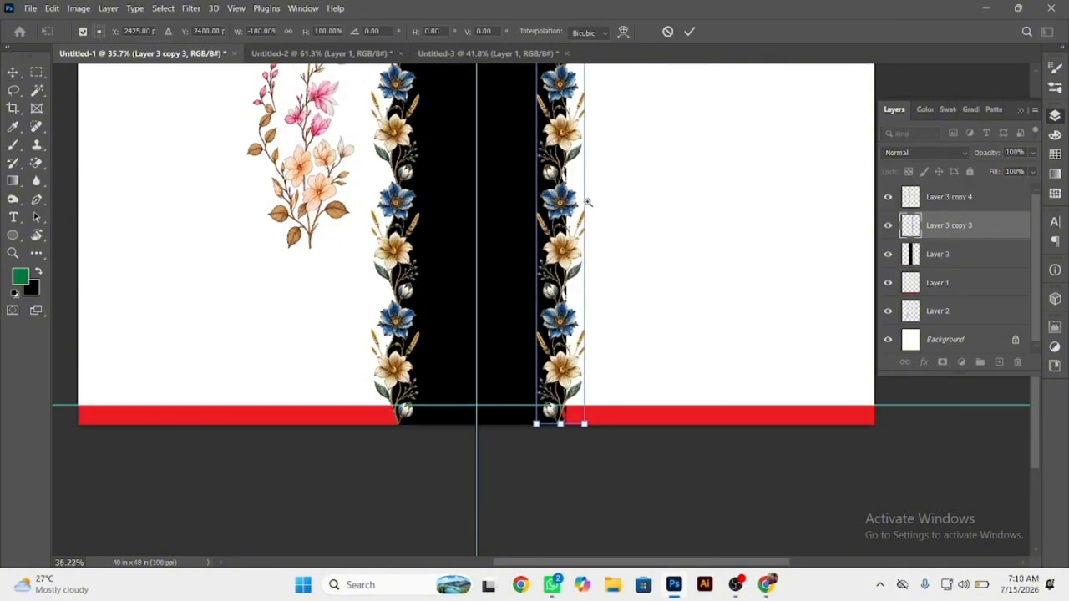
{"action": "mouse_move", "coordinate": [588, 201]}
{"action": "left_mouse_down"}
{"action": "mouse_move", "coordinate": [621, 212]}
{"action": "mouse_move", "coordinate": [581, 187]}
{"action": "left_mouse_up"}
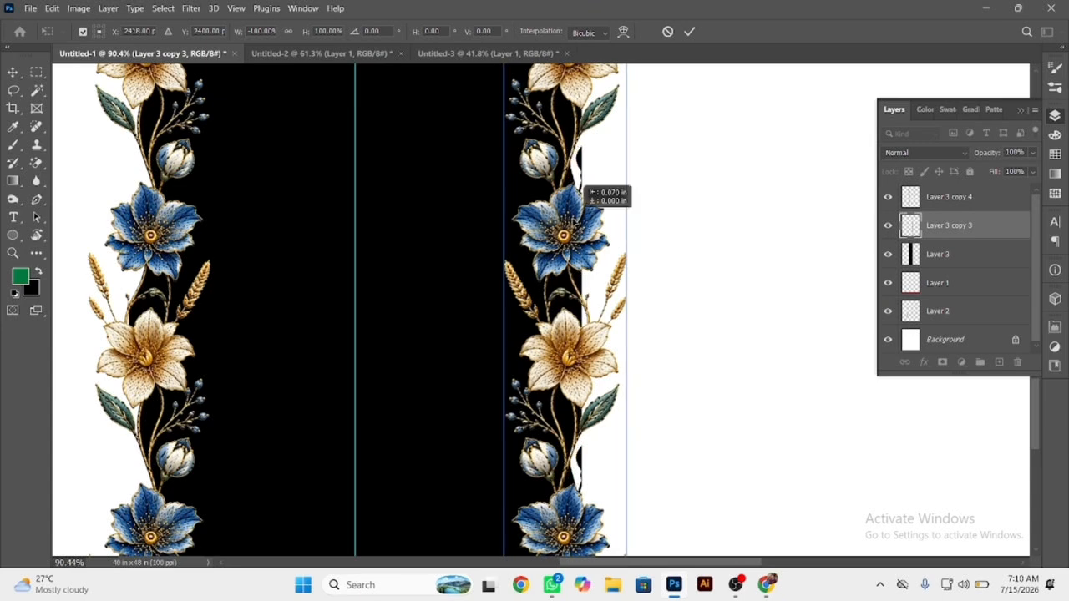
{"action": "key", "text": "Return"}
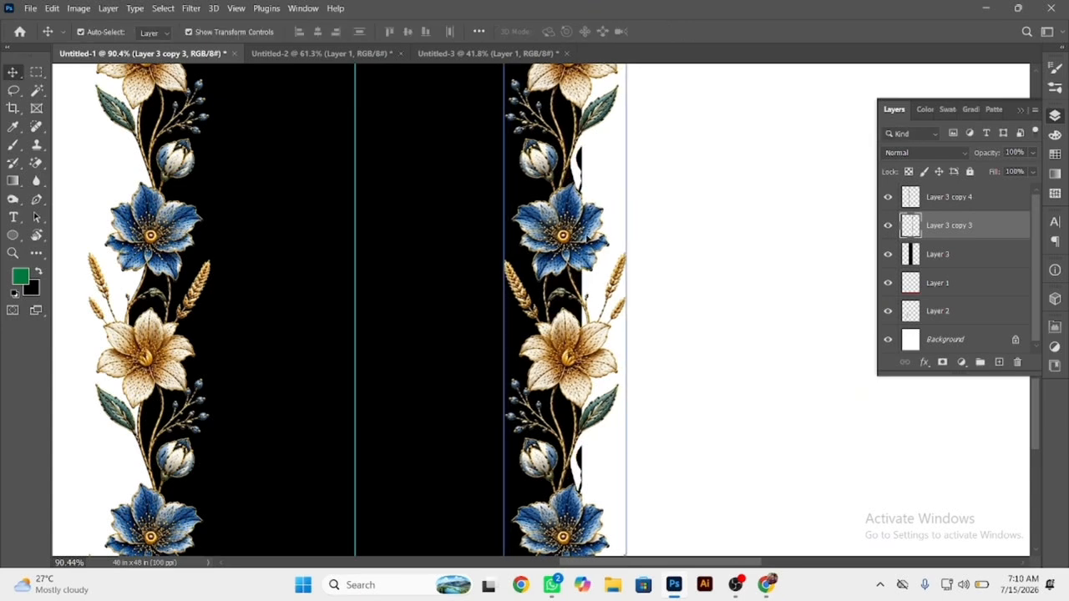
{"action": "left_click_drag", "start_coordinate": [575, 247], "coordinate": [485, 200]}
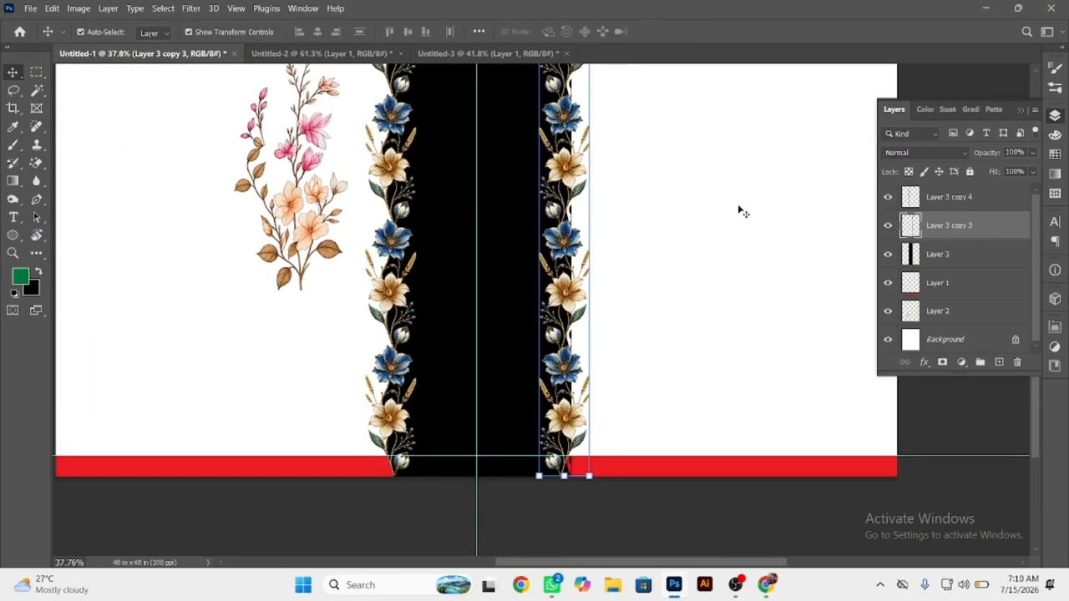
Select the area outside the flipped right strip with the Magic Wand, clear the leftover band on Layer 3 and deselect.
{"action": "left_click", "coordinate": [36, 90]}
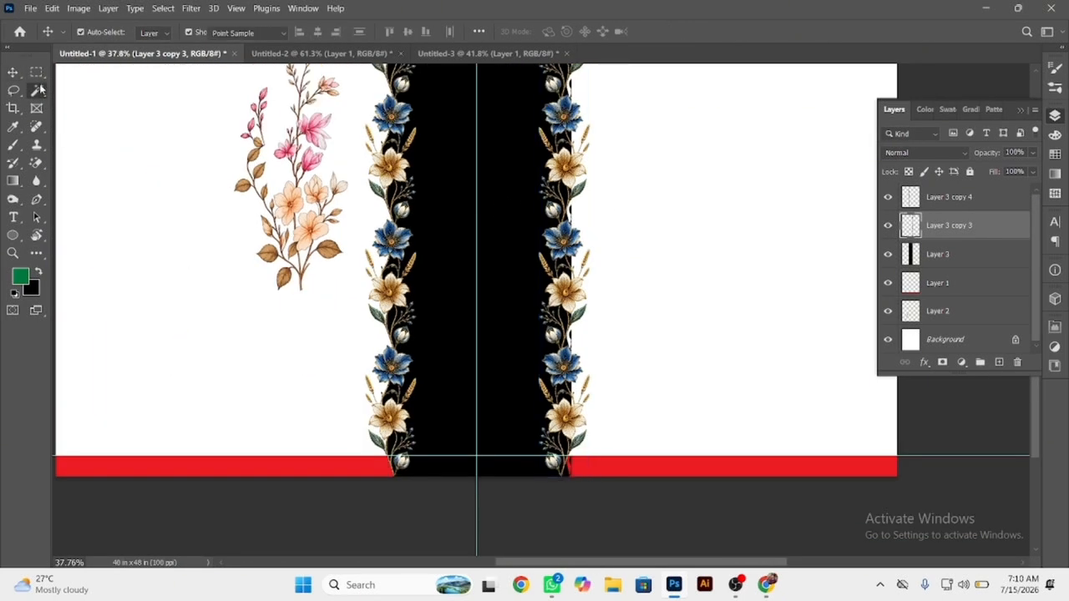
{"action": "left_click", "coordinate": [658, 239]}
{"action": "mouse_move", "coordinate": [567, 478]}
{"action": "left_mouse_down"}
{"action": "mouse_move", "coordinate": [581, 504]}
{"action": "mouse_move", "coordinate": [477, 434]}
{"action": "left_mouse_up"}
{"action": "left_click_drag", "start_coordinate": [546, 221], "coordinate": [576, 221]}
{"action": "mouse_move", "coordinate": [665, 317]}
{"action": "left_mouse_down"}
{"action": "mouse_move", "coordinate": [794, 373]}
{"action": "mouse_move", "coordinate": [769, 387]}
{"action": "mouse_move", "coordinate": [671, 320]}
{"action": "left_mouse_up"}
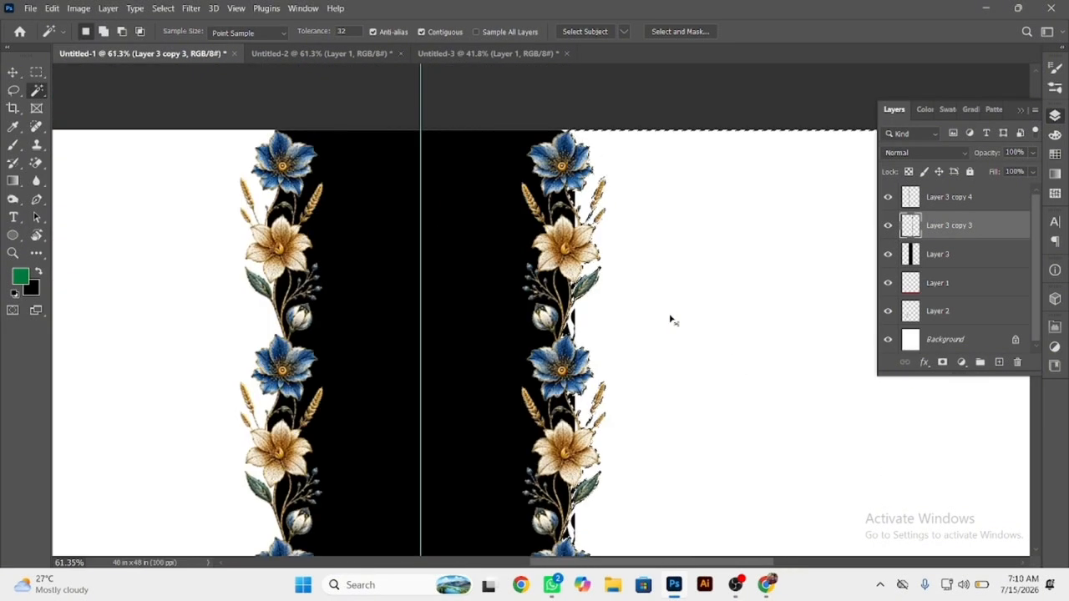
{"action": "left_click", "coordinate": [935, 256]}
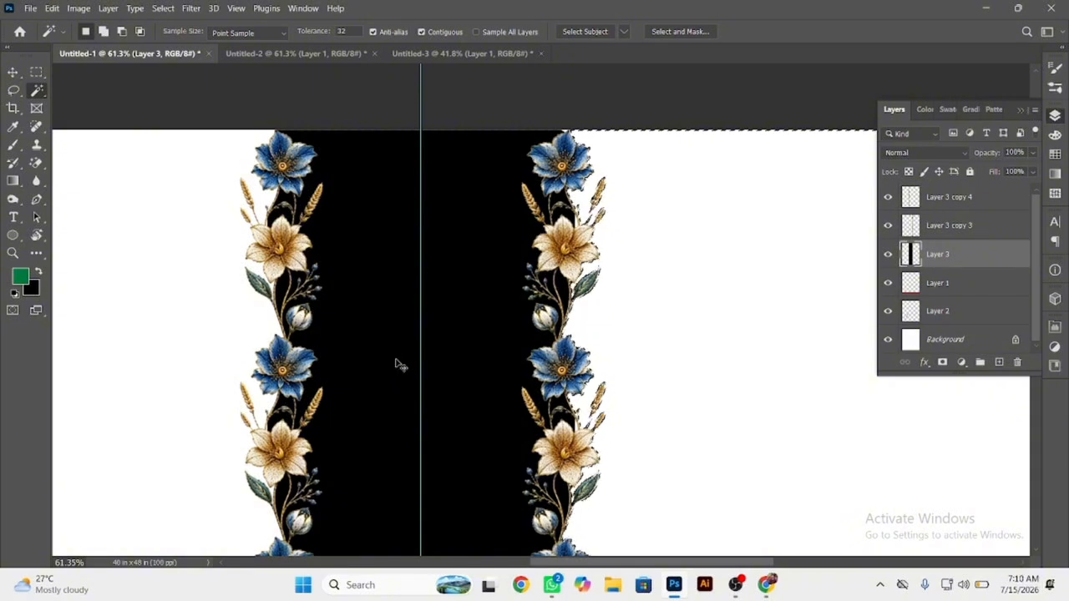
{"action": "key", "text": "ctrl+d"}
Set the background colour to a pale cream yellow and refill the central band with it.
{"action": "left_click_drag", "start_coordinate": [650, 211], "coordinate": [588, 180]}
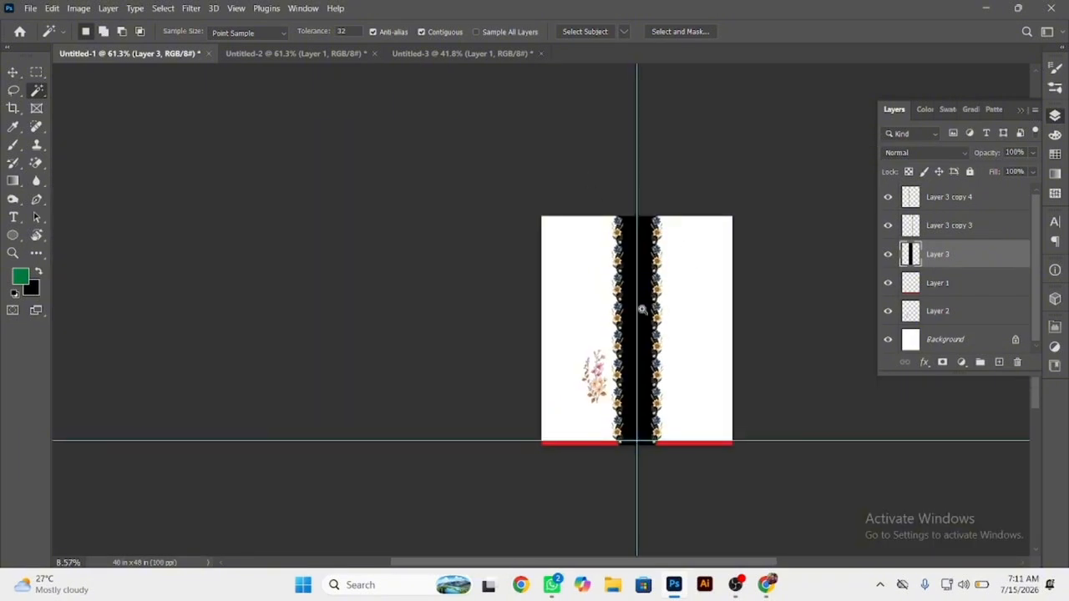
{"action": "left_click_drag", "start_coordinate": [712, 438], "coordinate": [730, 446]}
{"action": "left_click", "coordinate": [15, 73]}
{"action": "left_click", "coordinate": [622, 425], "text": "ctrl"}
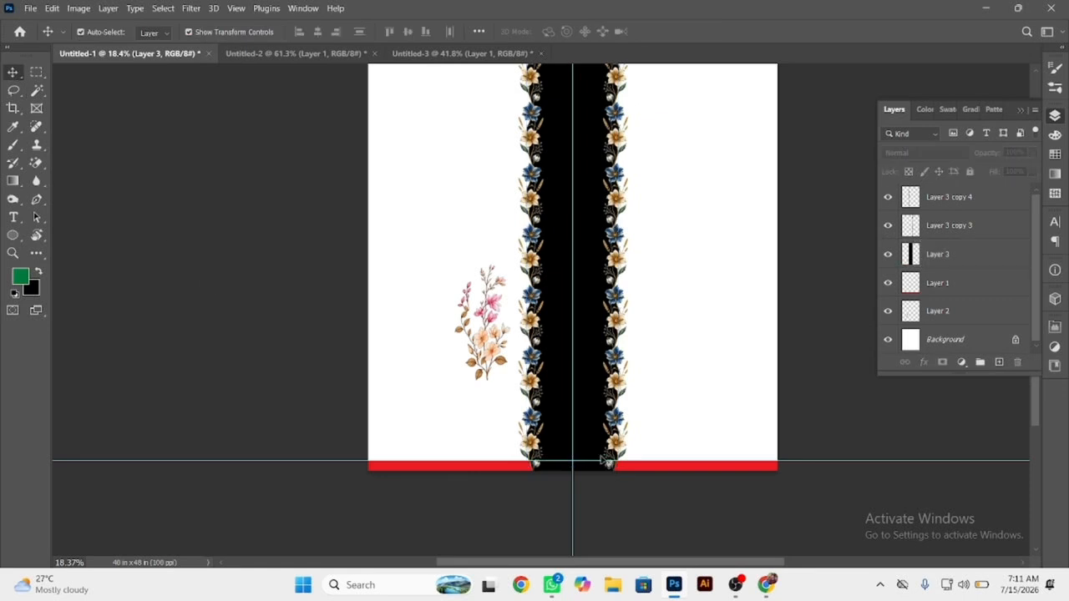
{"action": "left_click_drag", "start_coordinate": [620, 424], "coordinate": [650, 438]}
{"action": "left_click", "coordinate": [519, 372], "text": "ctrl"}
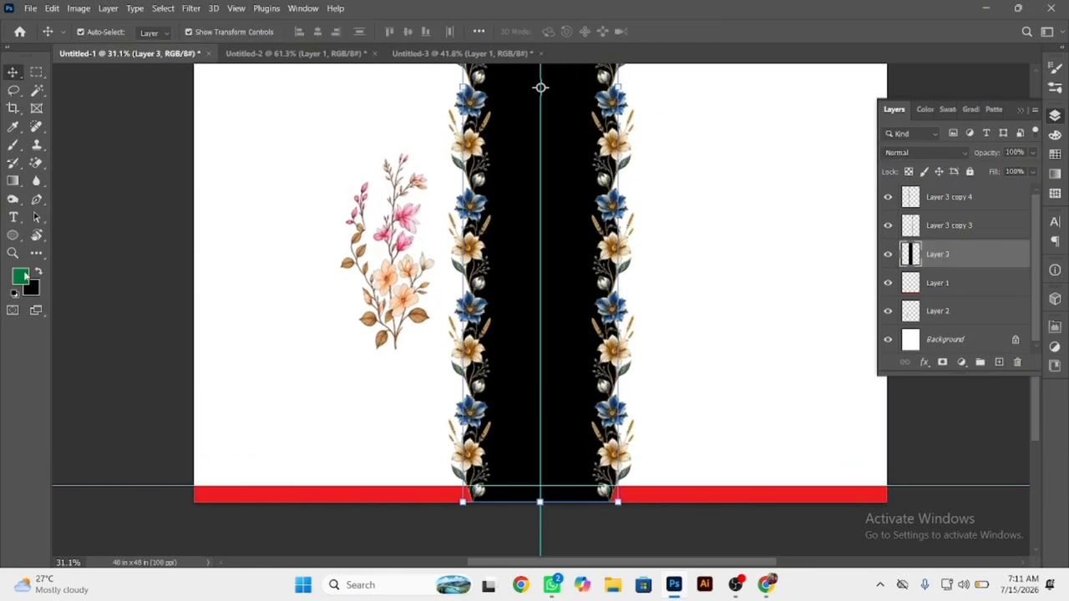
{"action": "left_click", "coordinate": [30, 288]}
{"action": "left_click", "coordinate": [375, 184]}
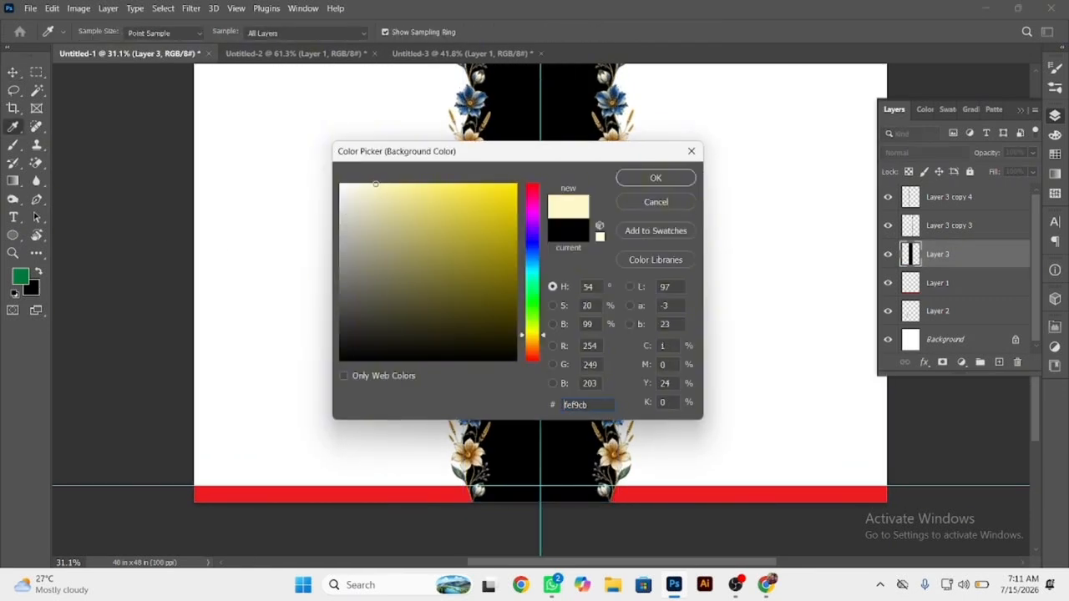
{"action": "left_click", "coordinate": [365, 198]}
{"action": "left_click", "coordinate": [627, 180]}
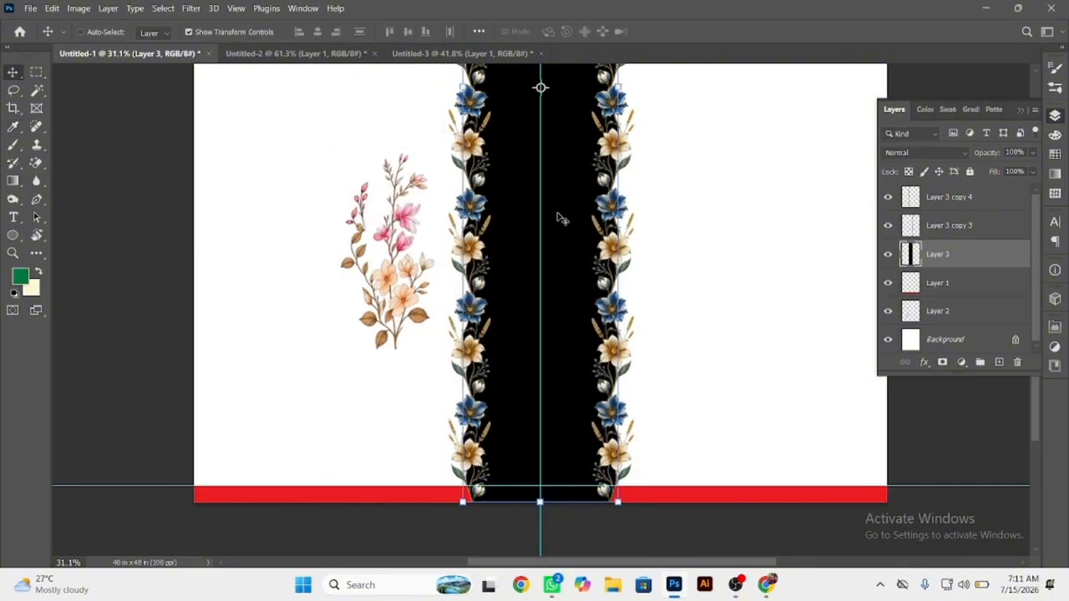
{"action": "key", "text": "ctrl+shift+BackSpace"}
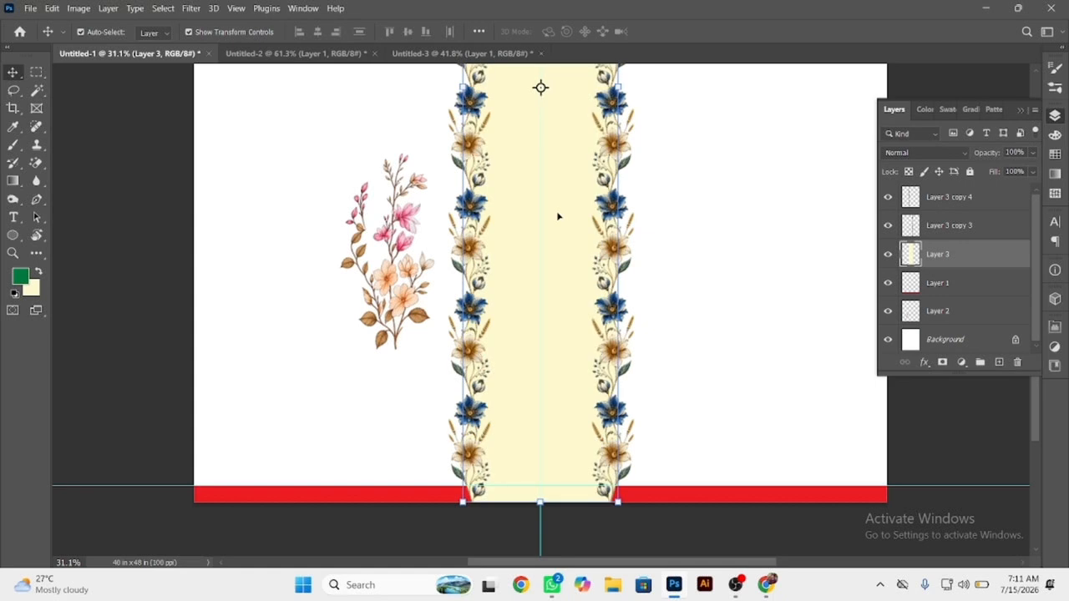
Move the pink and peach floral spray about 3.84 in left and 6.84 in up on the page.
{"action": "left_click", "coordinate": [558, 533]}
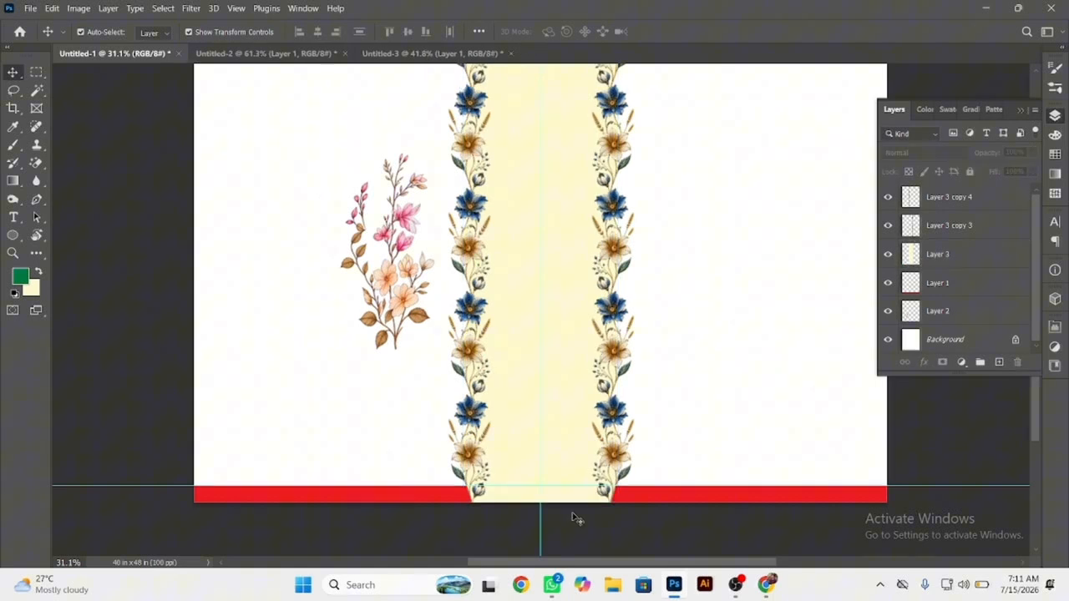
{"action": "left_click", "coordinate": [644, 500]}
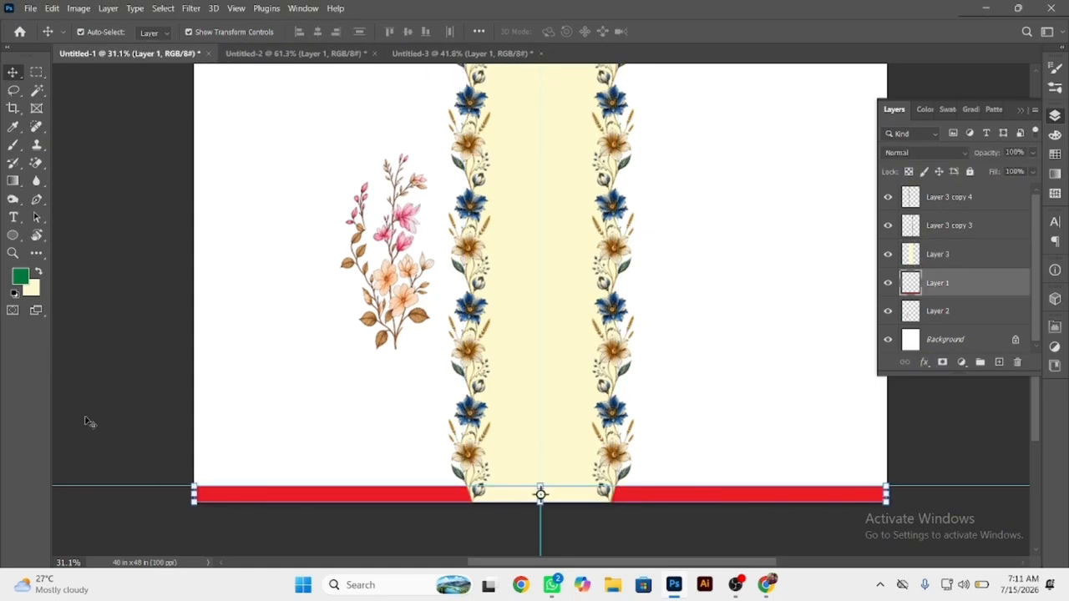
{"action": "left_click", "coordinate": [308, 357]}
{"action": "scroll", "coordinate": [385, 310], "scroll_direction": "down", "scroll_amount": 2}
{"action": "left_click_drag", "start_coordinate": [393, 289], "coordinate": [355, 235]}
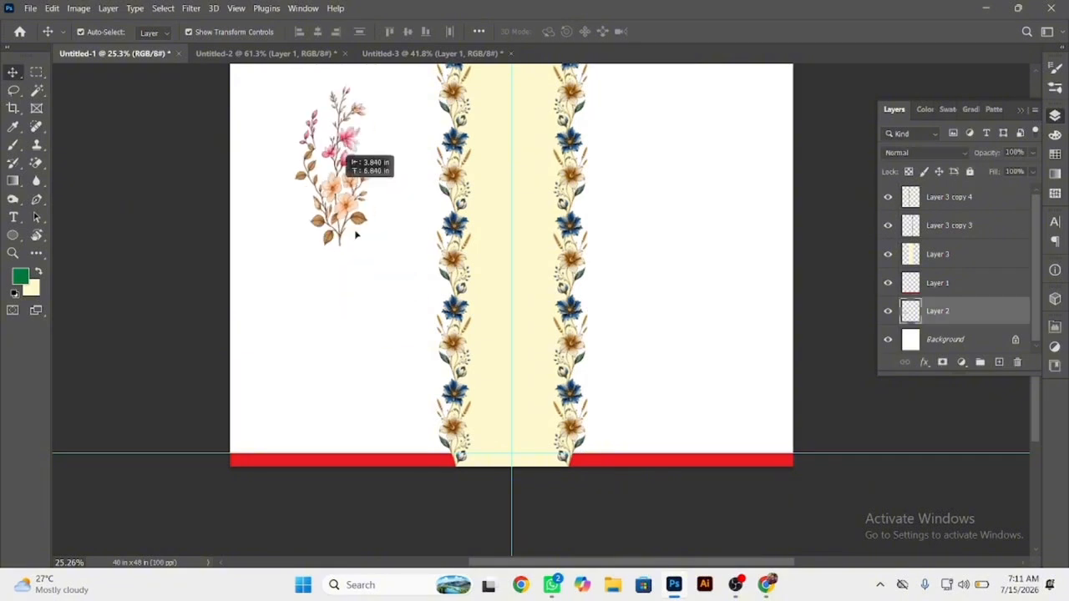
{"action": "left_click", "coordinate": [394, 294]}
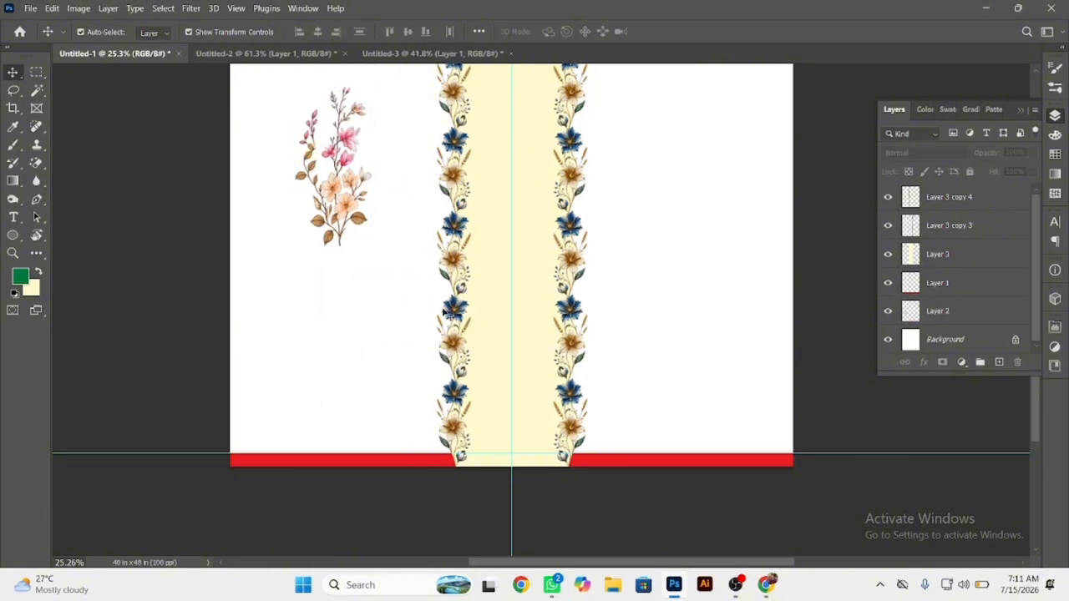
Switch to Chrome, close the full-size flower image and the pin's enlarged view to return to the pin page.
{"action": "left_click", "coordinate": [768, 587]}
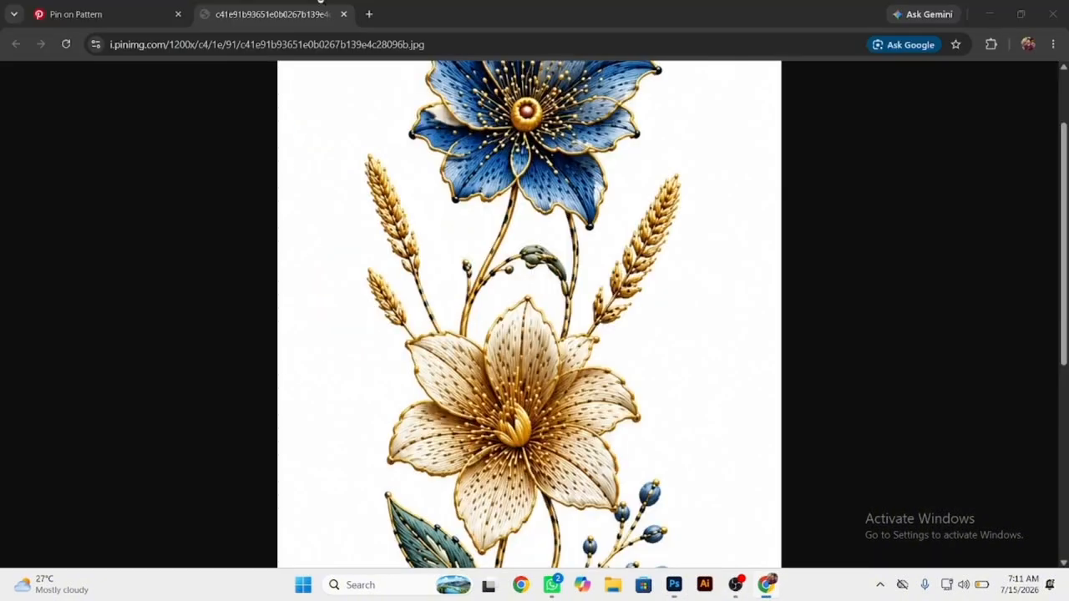
{"action": "left_click", "coordinate": [137, 5]}
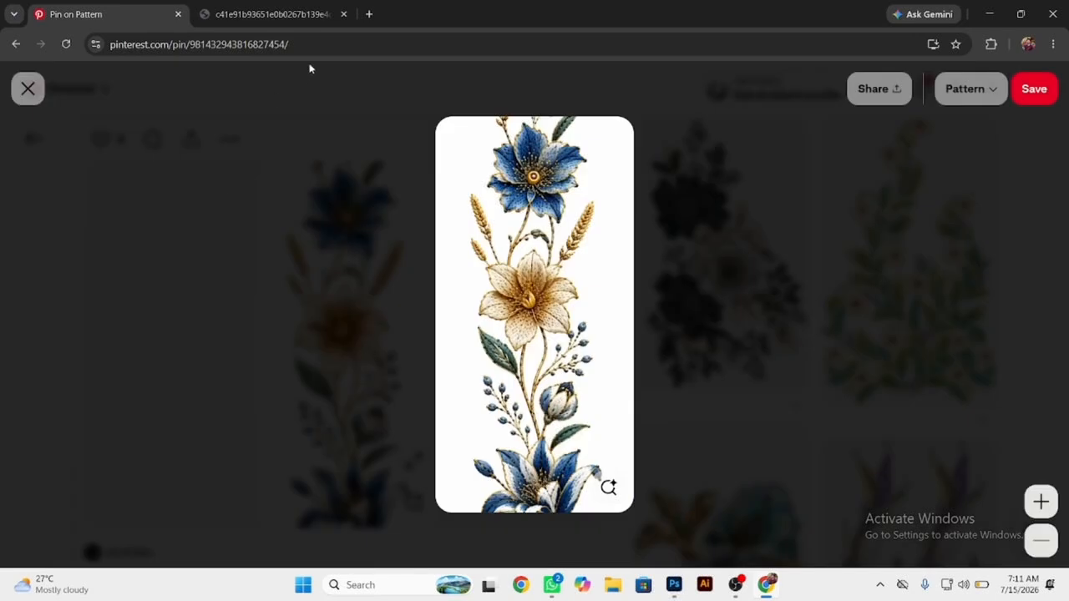
{"action": "left_click", "coordinate": [344, 15]}
{"action": "left_click", "coordinate": [245, 324]}
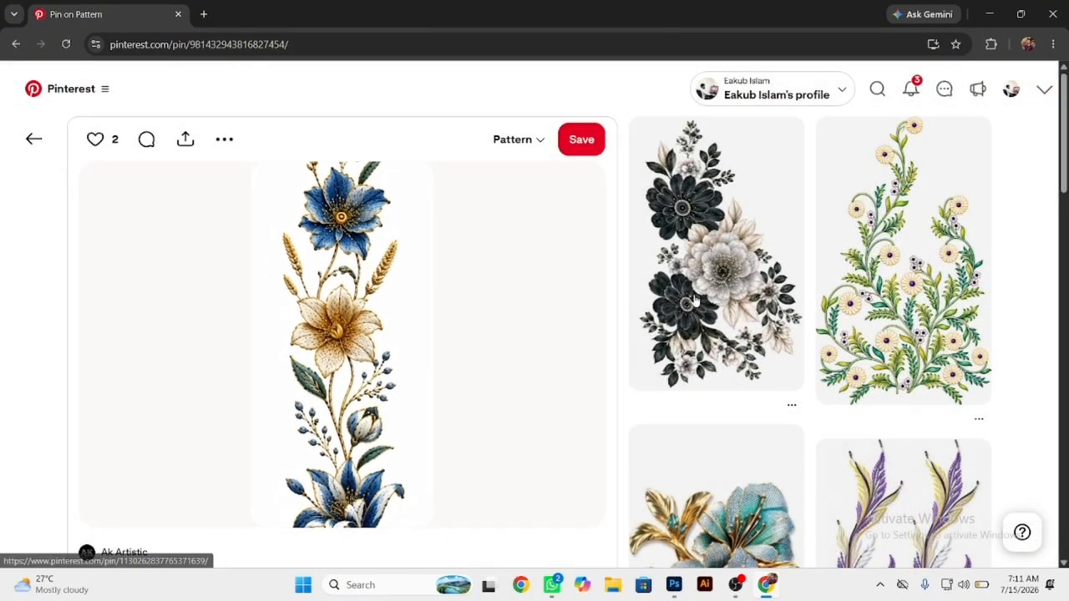
Browse the related pins, opening the blue paisley neckline design and the dark purple paisley neck panel to look at similar motifs.
{"action": "scroll", "coordinate": [695, 301], "scroll_direction": "down", "scroll_amount": 6}
{"action": "scroll", "coordinate": [696, 301], "scroll_direction": "down", "scroll_amount": 10}
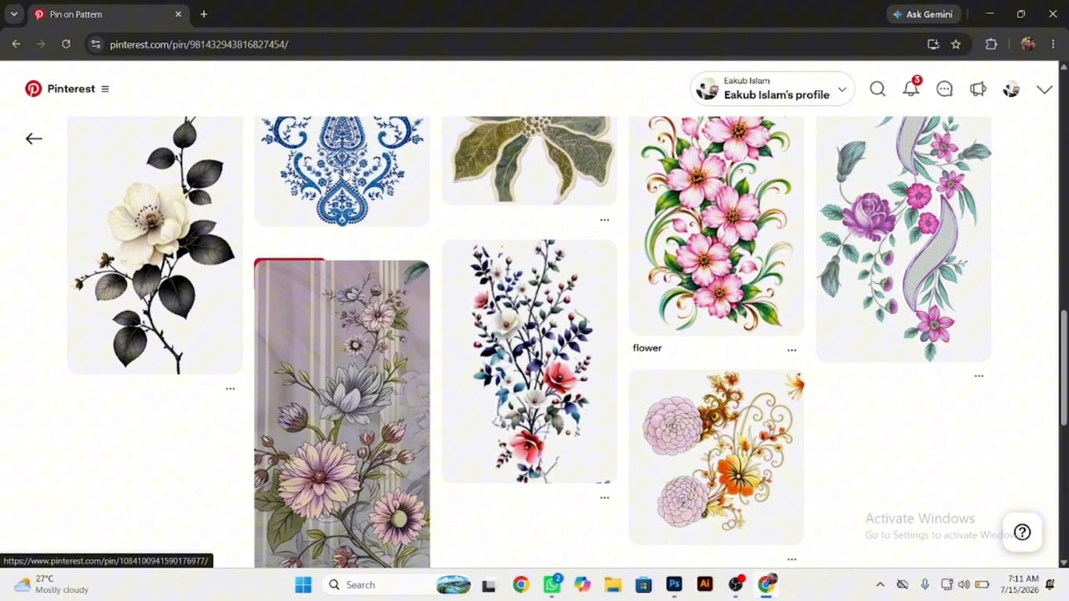
{"action": "left_click", "coordinate": [417, 192]}
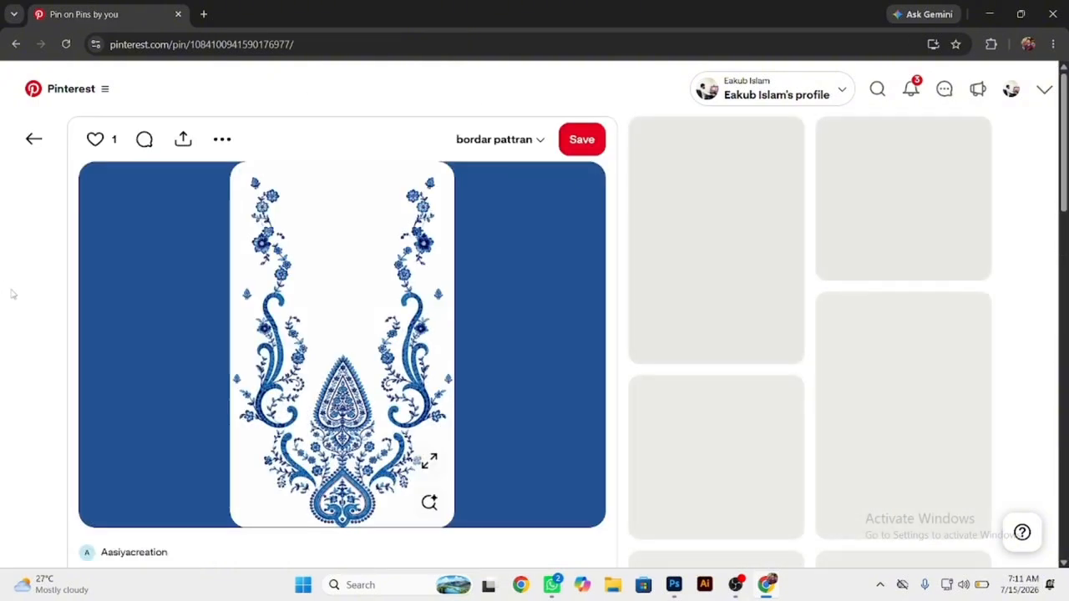
{"action": "scroll", "coordinate": [12, 294], "scroll_direction": "down", "scroll_amount": 5}
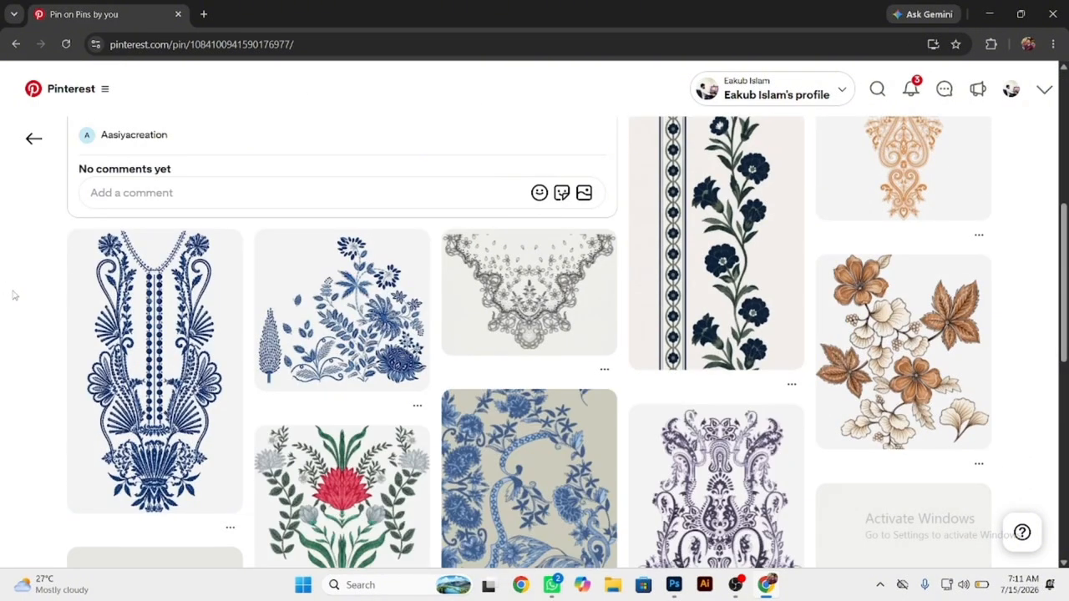
{"action": "scroll", "coordinate": [12, 294], "scroll_direction": "down", "scroll_amount": 3}
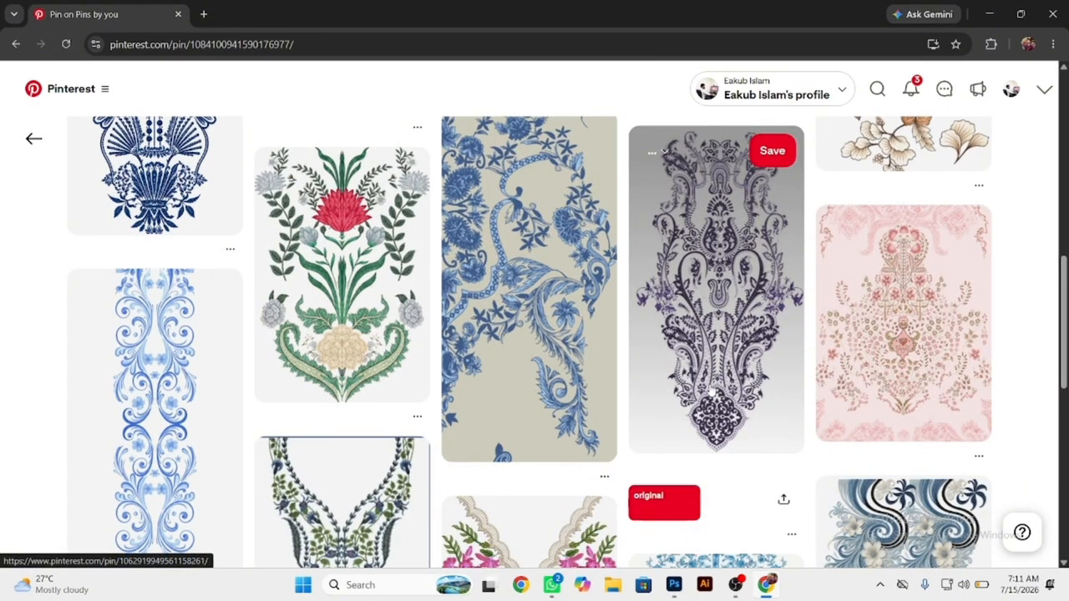
{"action": "left_click", "coordinate": [717, 301]}
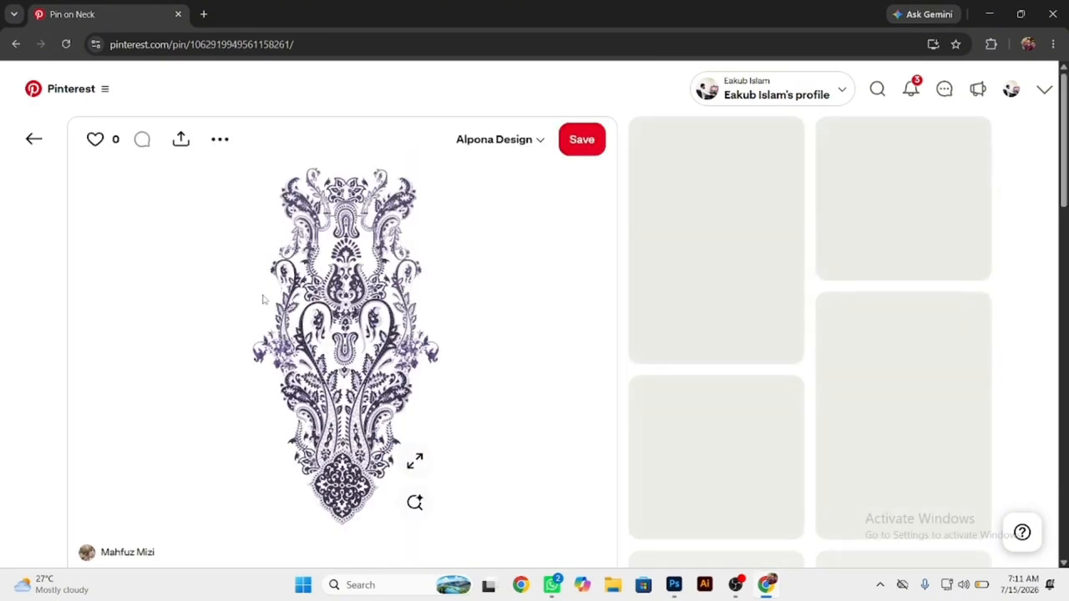
{"action": "scroll", "coordinate": [263, 299], "scroll_direction": "down", "scroll_amount": 5}
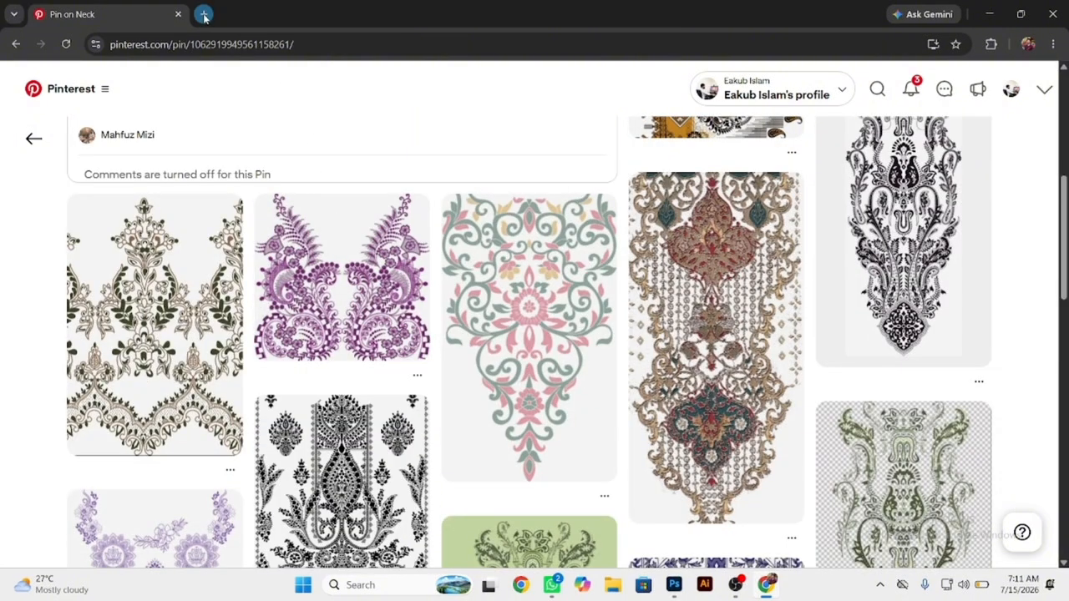
Search Google in a new tab for "pinterest original image extension" and open the Pinterest Original Image page in the Chrome Web Store.
{"action": "left_click", "coordinate": [204, 14]}
{"action": "left_click", "coordinate": [430, 290]}
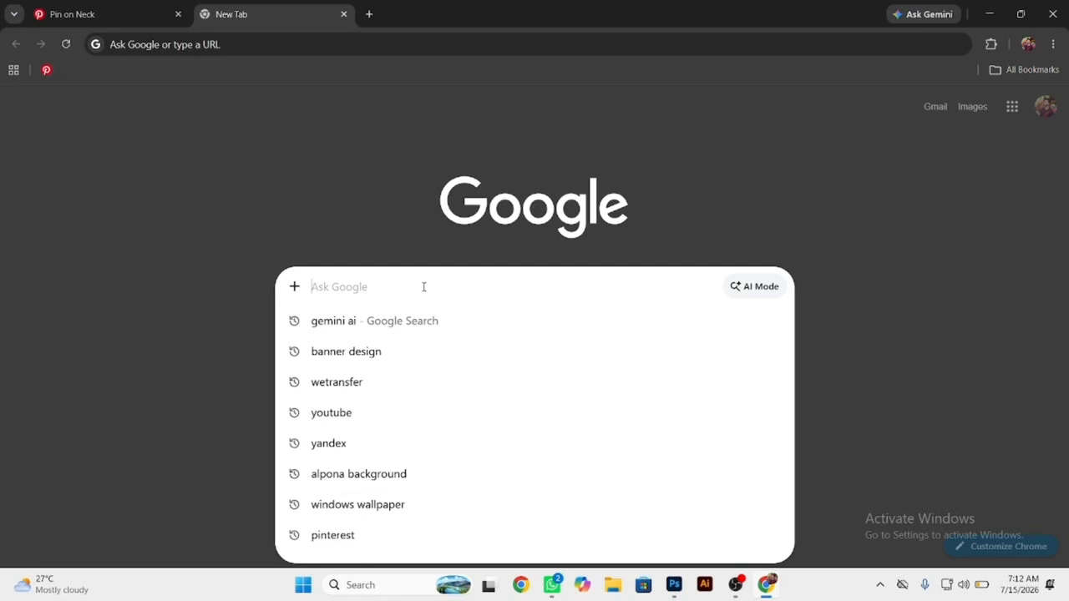
{"action": "type", "text": "pint"}
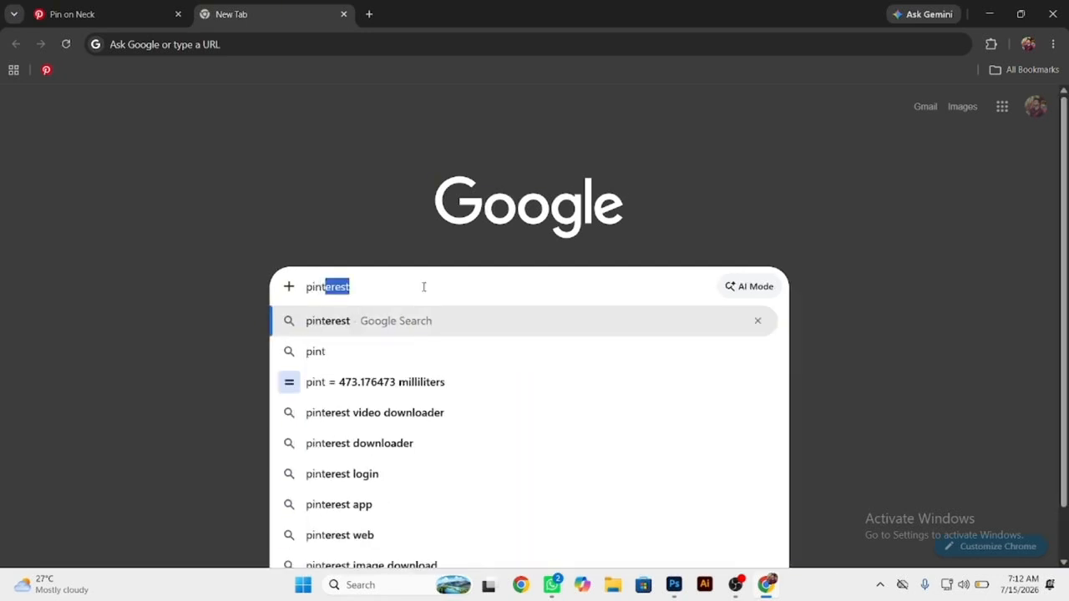
{"action": "type", "text": "erest"}
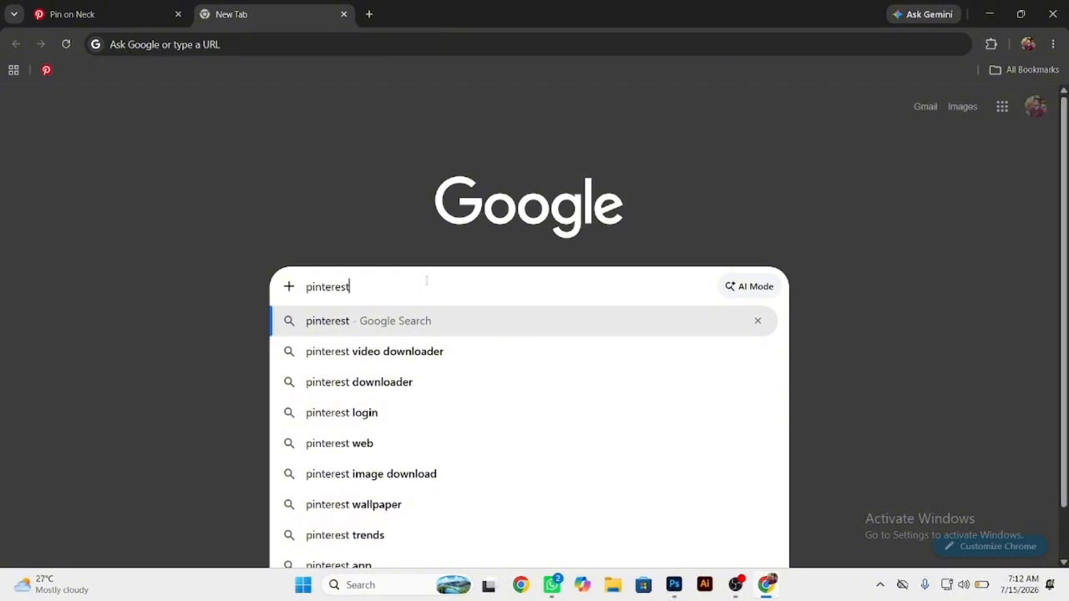
{"action": "type", "text": " or"}
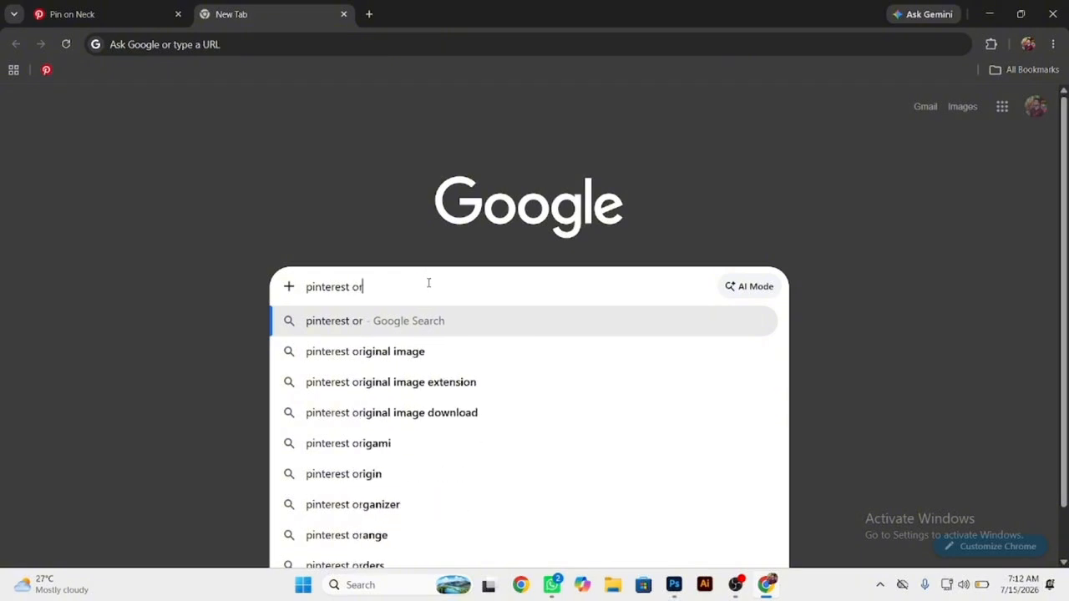
{"action": "left_click", "coordinate": [455, 390]}
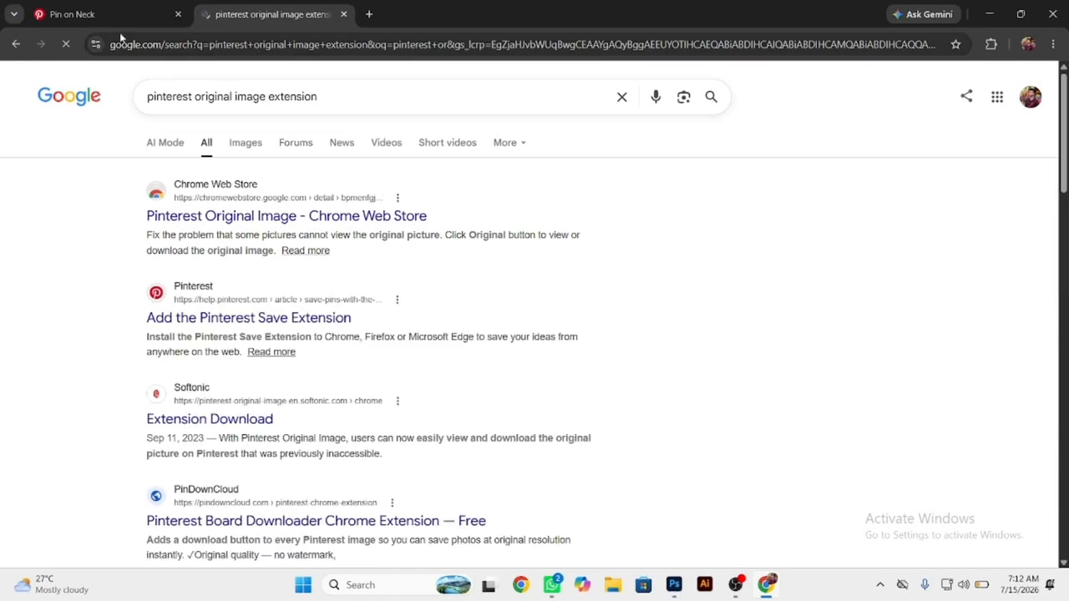
{"action": "key", "text": "ctrl+shift+Tab"}
{"action": "left_click", "coordinate": [268, 14]}
{"action": "left_click", "coordinate": [281, 216]}
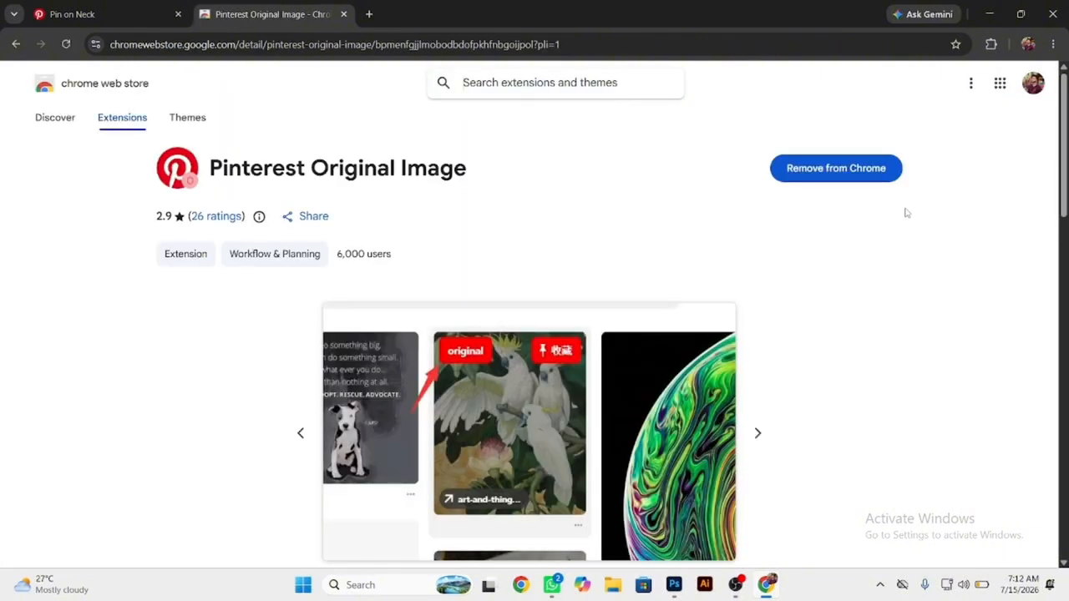
Remove the Pinterest Original Image extension from Chrome, add it again and dismiss the installation notice.
{"action": "left_click", "coordinate": [816, 170]}
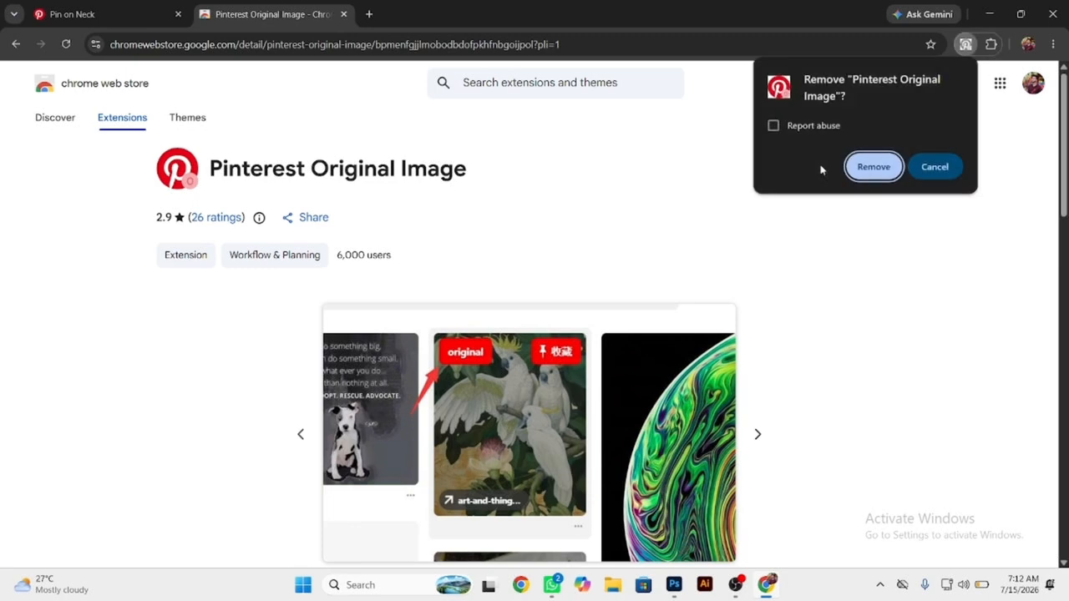
{"action": "left_click", "coordinate": [874, 168]}
{"action": "left_click", "coordinate": [826, 171]}
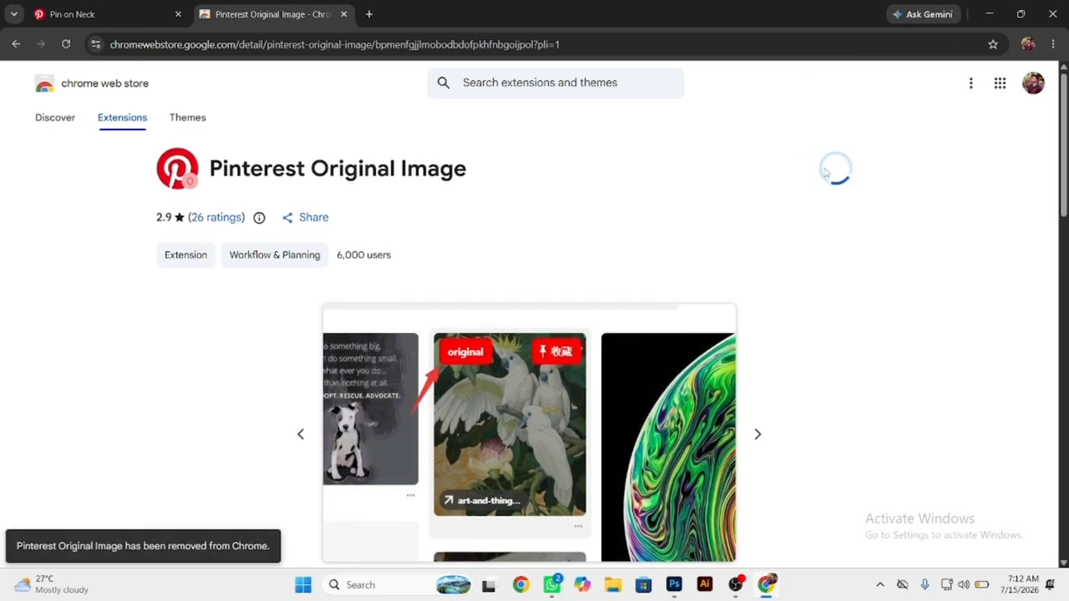
{"action": "left_click", "coordinate": [578, 170]}
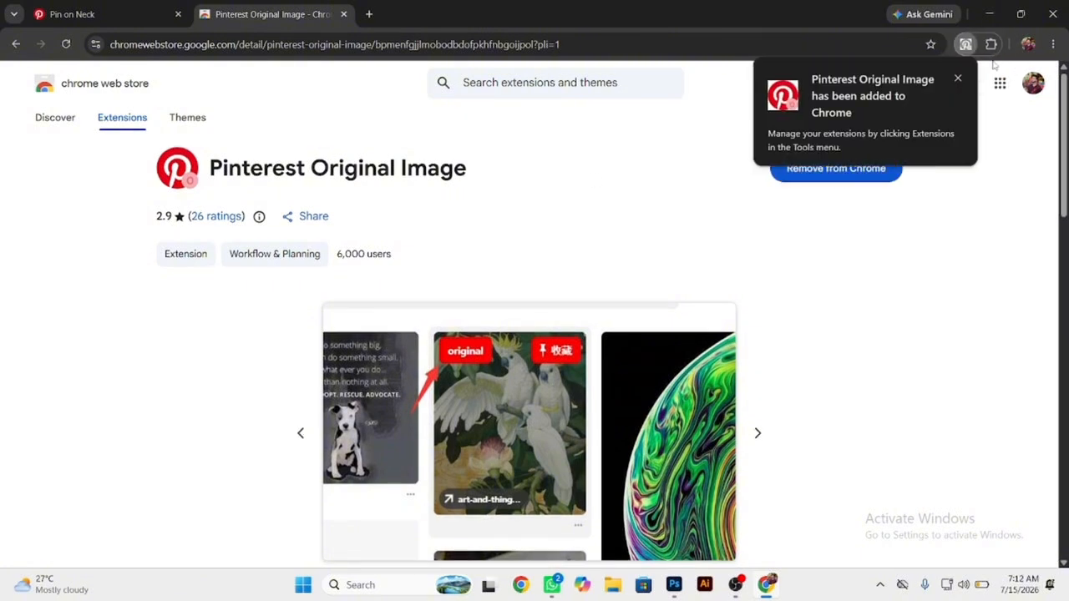
{"action": "left_click", "coordinate": [958, 80]}
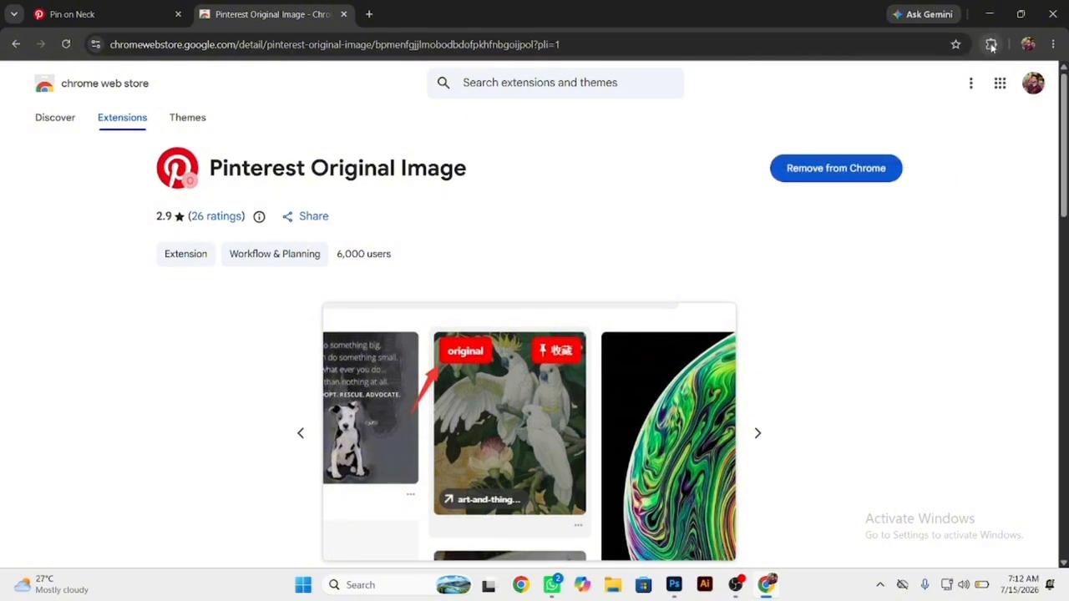
Pin the Pinterest Original Image extension to the browser toolbar and reload its store page.
{"action": "left_click", "coordinate": [991, 44]}
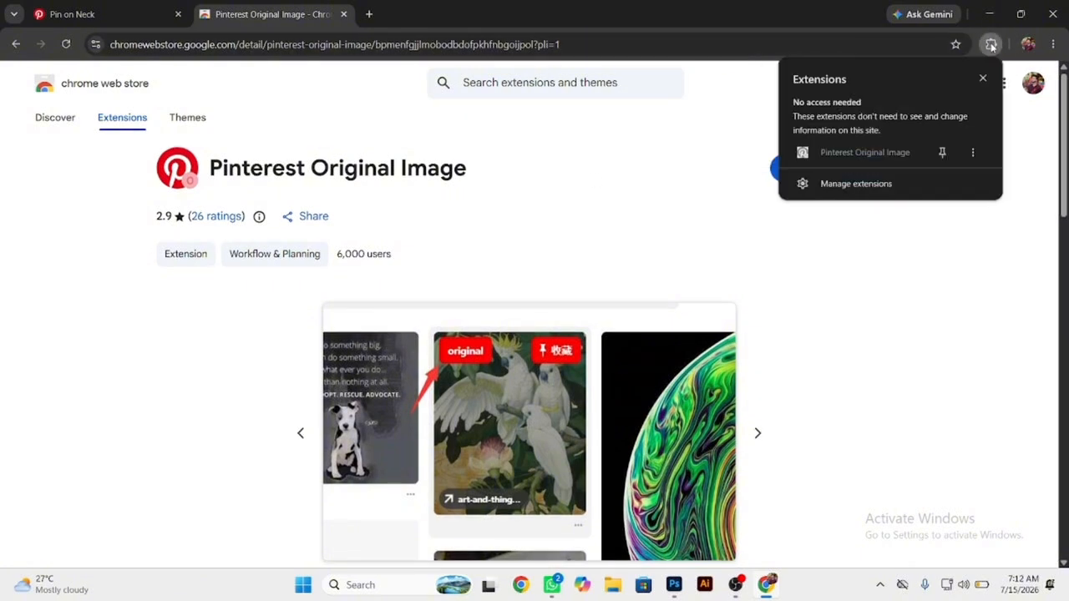
{"action": "left_click", "coordinate": [944, 152]}
{"action": "left_click", "coordinate": [947, 156]}
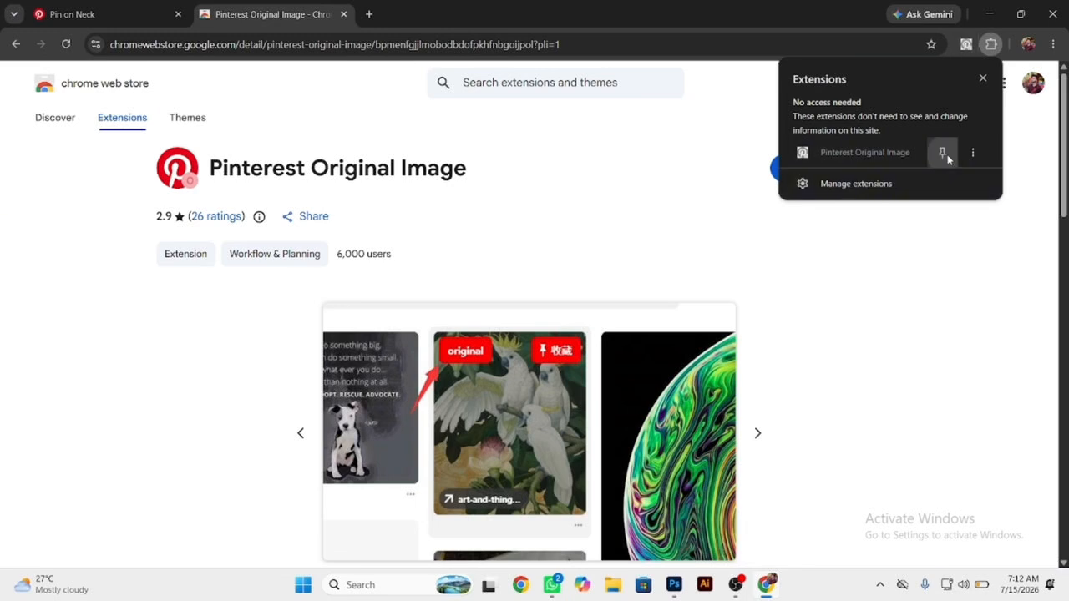
{"action": "left_click", "coordinate": [942, 155]}
{"action": "left_click", "coordinate": [67, 46]}
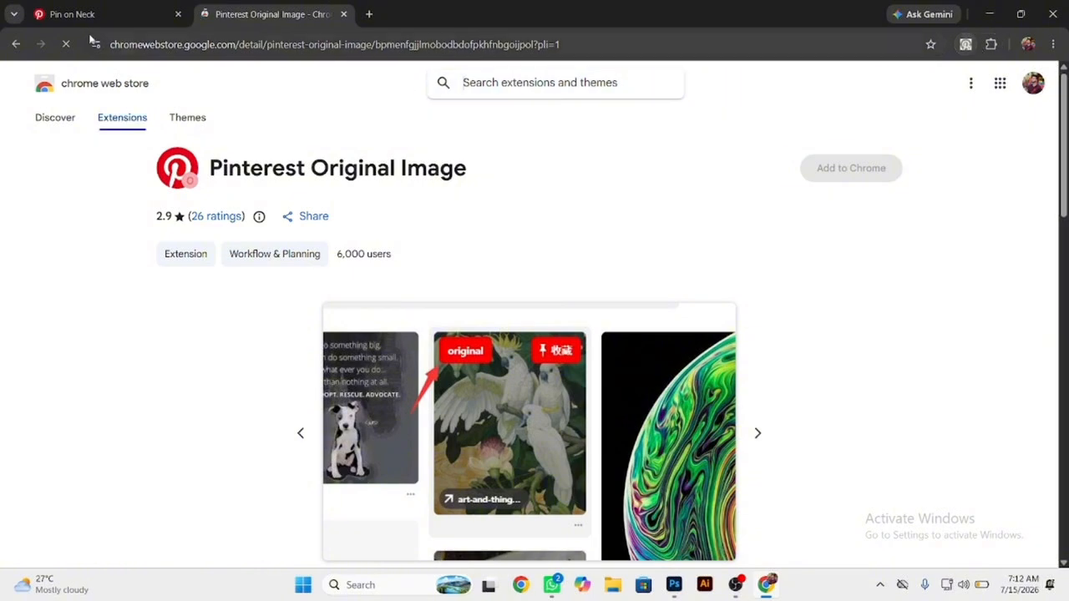
Return to the Pinterest neck pin, open the full-size original of the related "digital flower" pin and inspect it up close.
{"action": "left_click", "coordinate": [88, 15]}
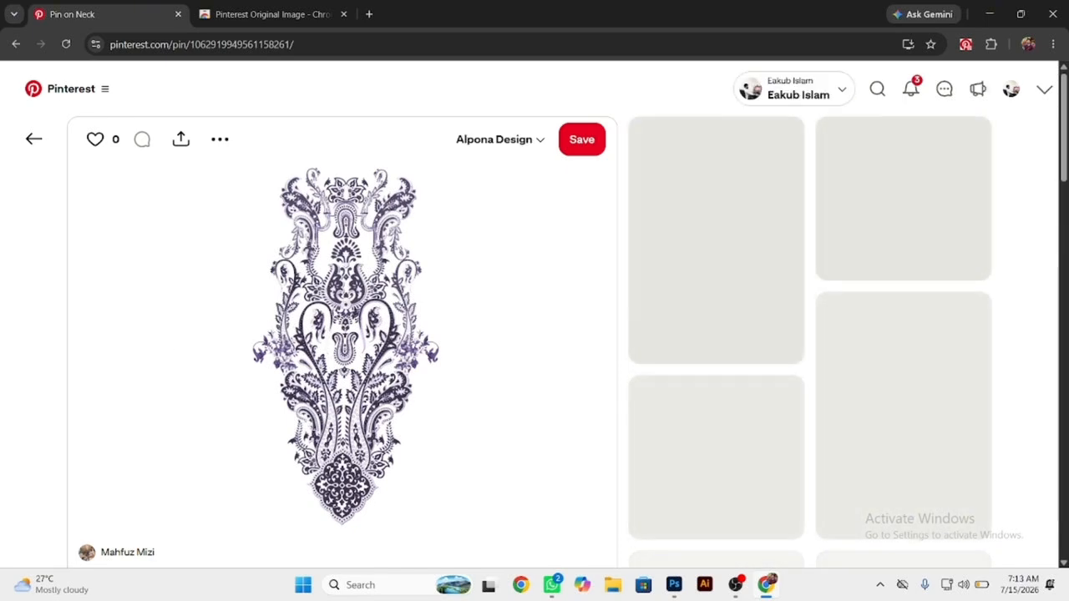
{"action": "scroll", "coordinate": [711, 319], "scroll_direction": "down", "scroll_amount": 5}
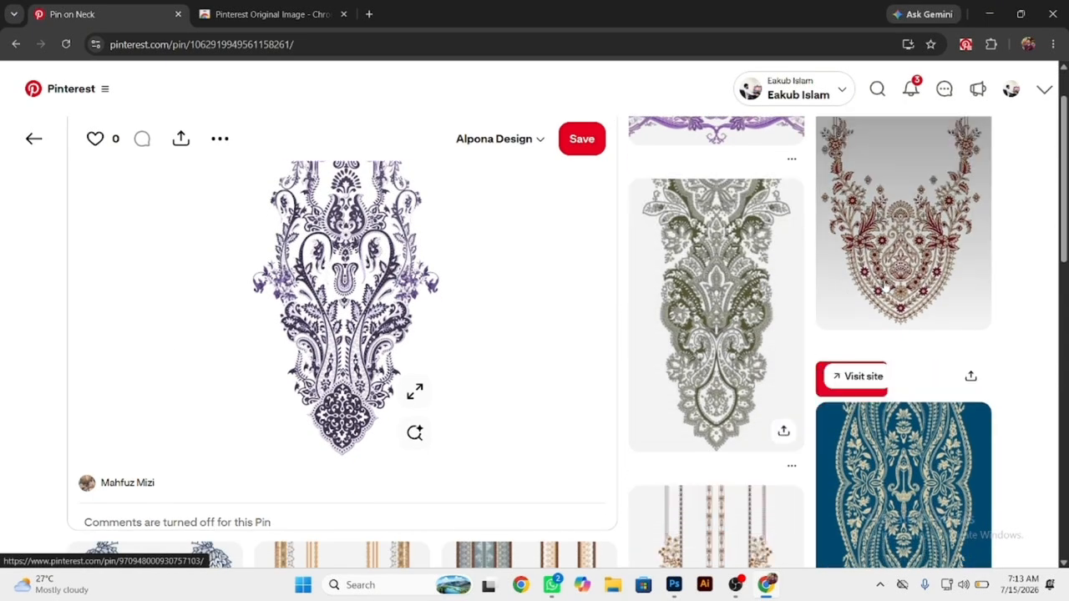
{"action": "scroll", "coordinate": [711, 319], "scroll_direction": "down", "scroll_amount": 3}
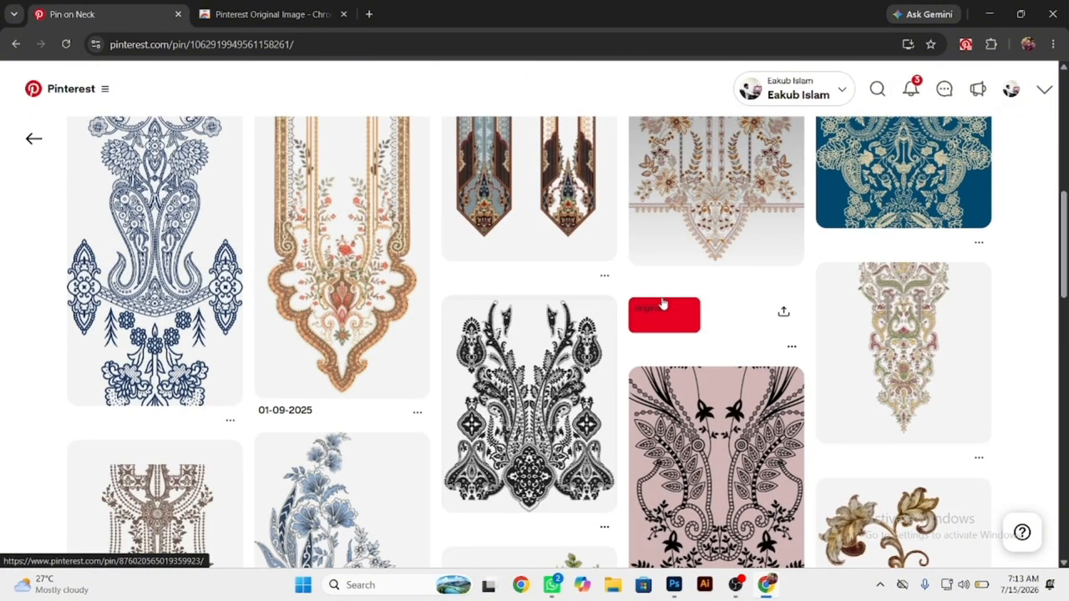
{"action": "scroll", "coordinate": [239, 237], "scroll_direction": "down", "scroll_amount": 5}
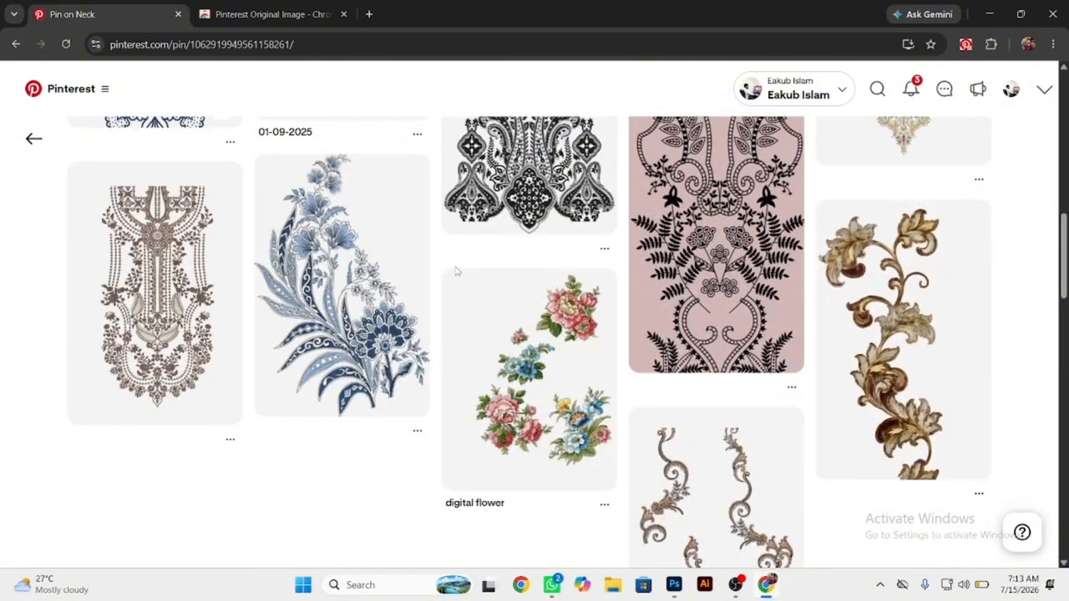
{"action": "scroll", "coordinate": [455, 275], "scroll_direction": "down", "scroll_amount": 1}
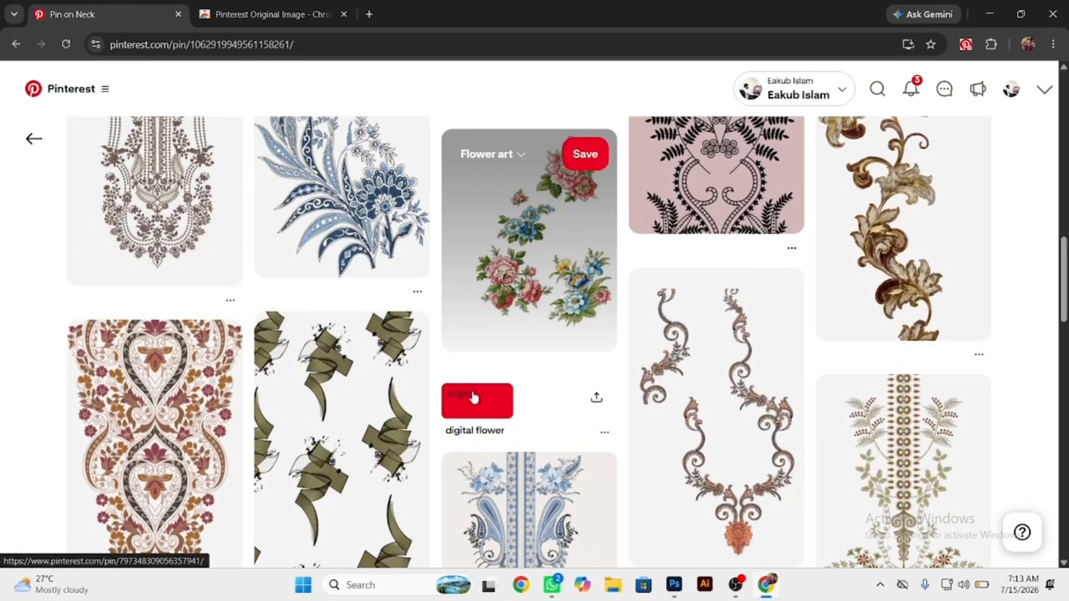
{"action": "left_click", "coordinate": [473, 397]}
{"action": "left_click", "coordinate": [592, 208]}
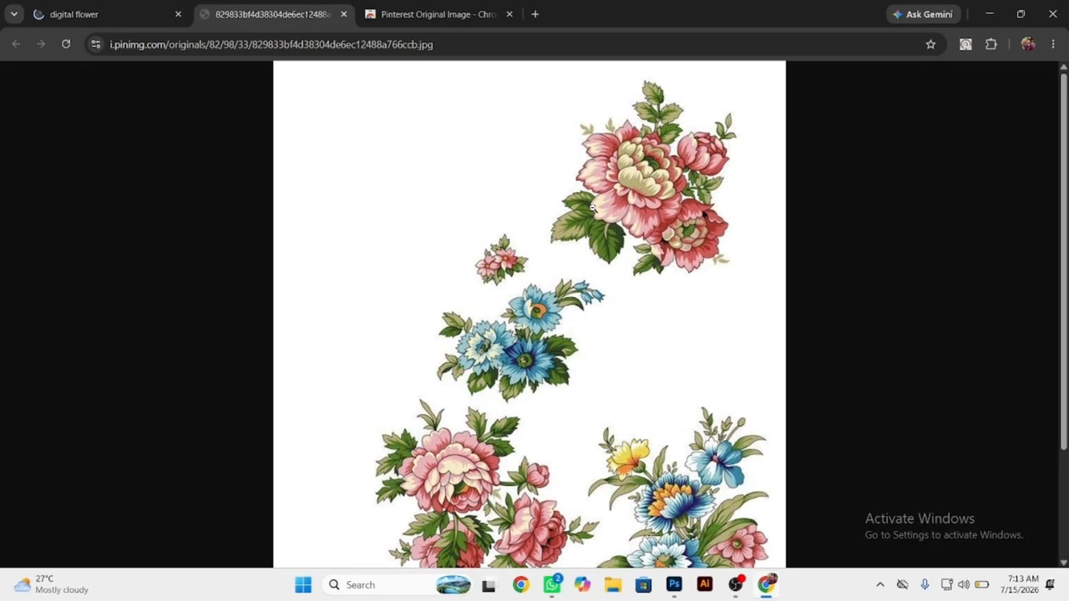
{"action": "left_click", "coordinate": [592, 208]}
{"action": "left_click", "coordinate": [592, 208]}
{"action": "left_click", "coordinate": [441, 105]}
Go back from the digital flower pin to the neck design pin and close the full-size flower image.
{"action": "left_click", "coordinate": [75, 14]}
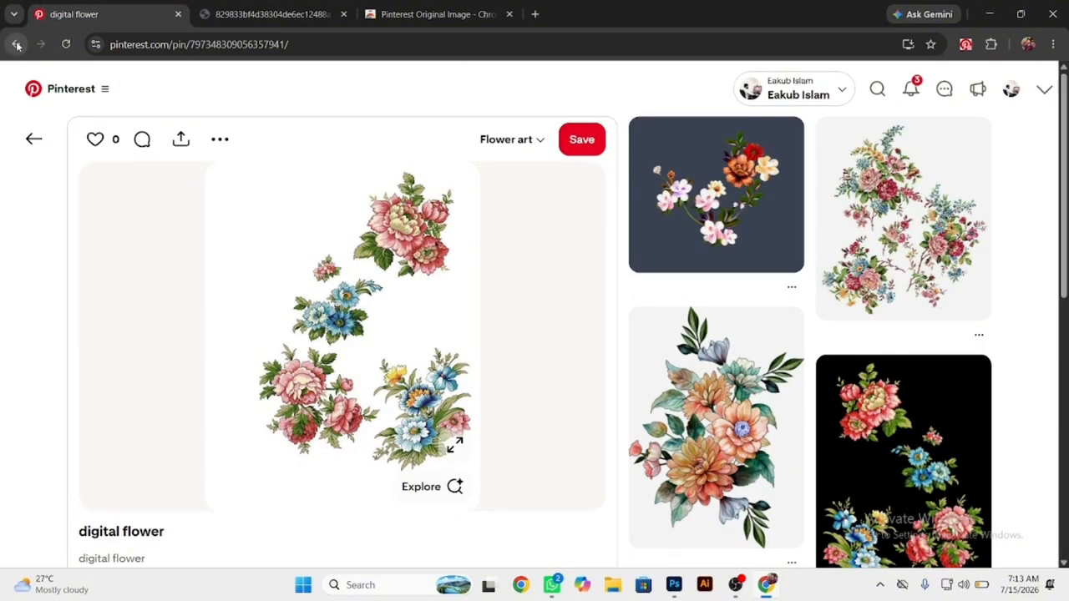
{"action": "left_click", "coordinate": [13, 46]}
{"action": "left_click", "coordinate": [12, 45]}
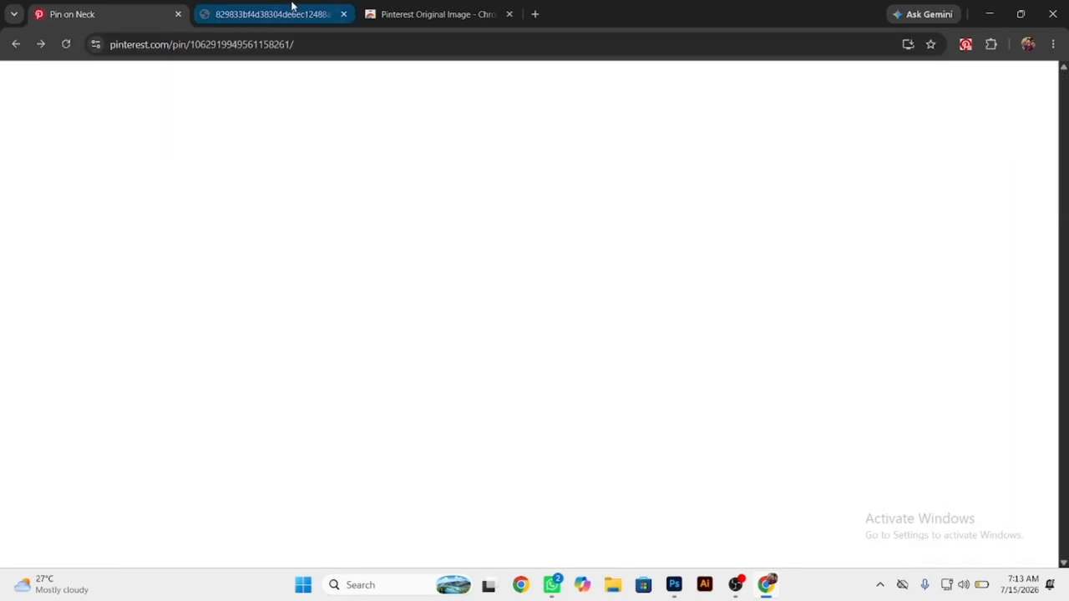
{"action": "left_click", "coordinate": [288, 14]}
{"action": "left_click", "coordinate": [343, 14]}
Copy the Pinterest Original Image extension's web store address and send it to the Graphics Design group in WhatsApp.
{"action": "left_click", "coordinate": [306, 16]}
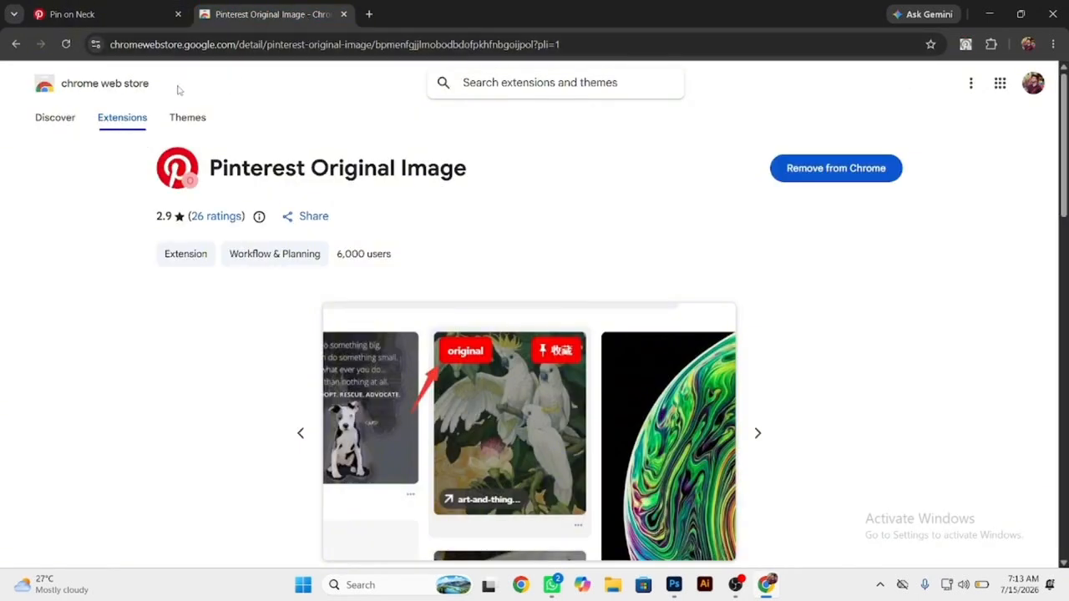
{"action": "left_click", "coordinate": [595, 46]}
{"action": "key", "text": "ctrl+c"}
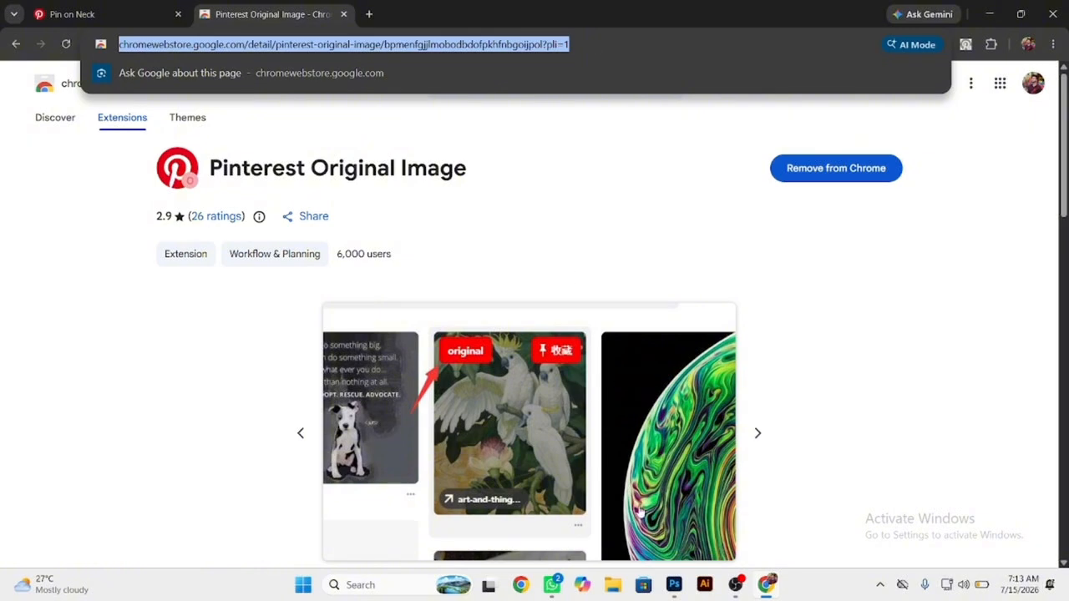
{"action": "left_click", "coordinate": [551, 584]}
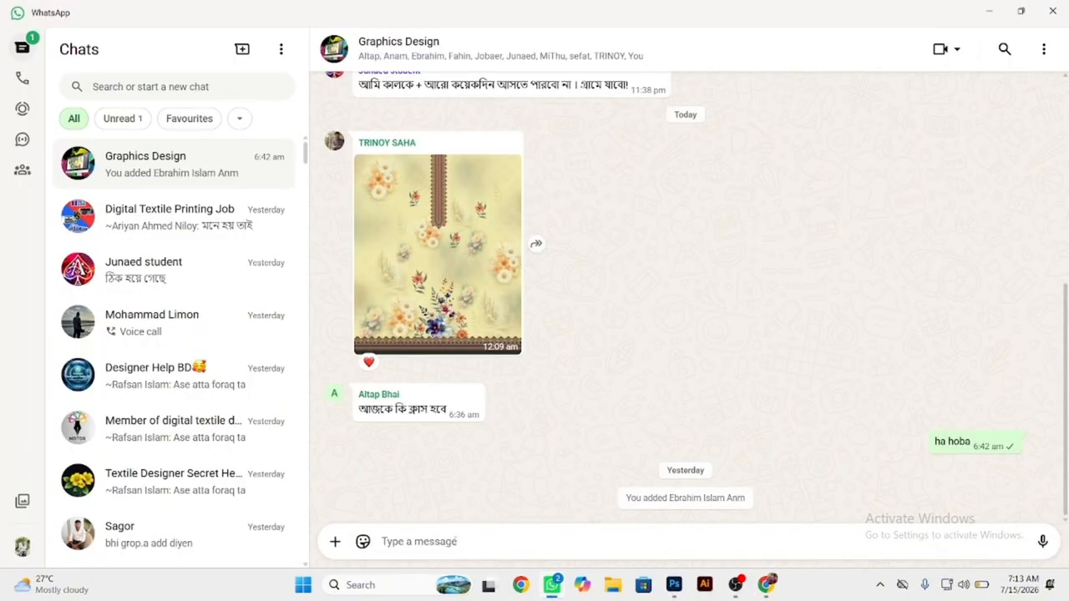
{"action": "key", "text": "ctrl+v"}
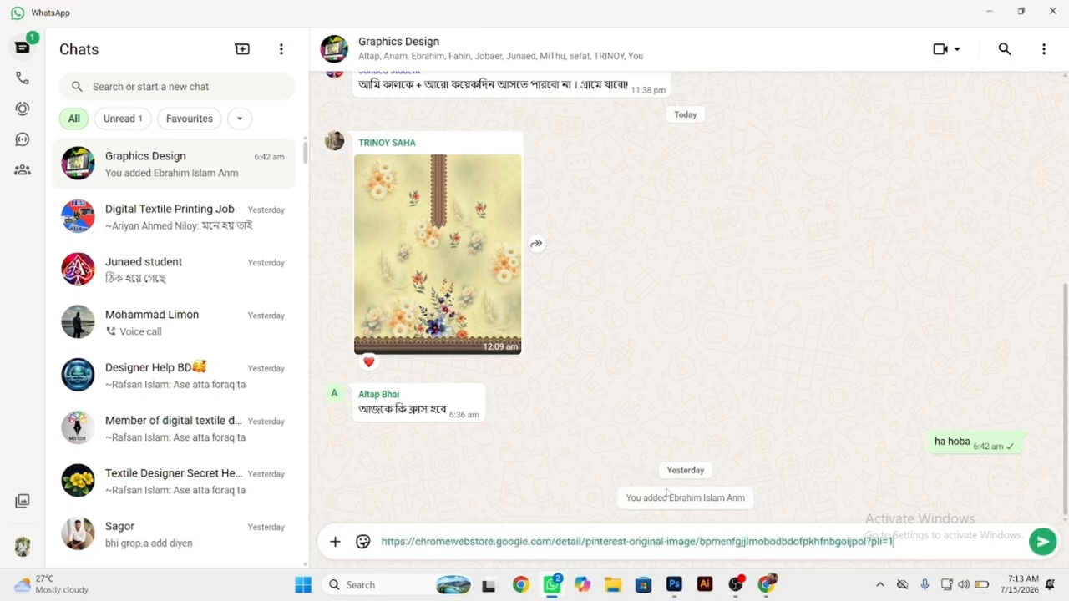
{"action": "left_click", "coordinate": [1043, 544]}
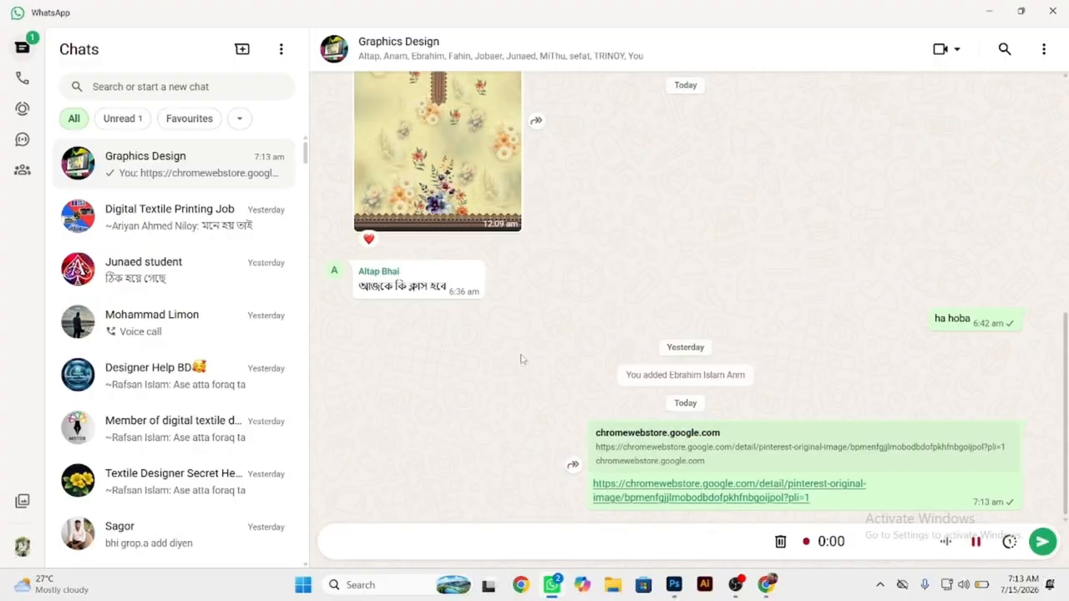
{"action": "left_click", "coordinate": [993, 13]}
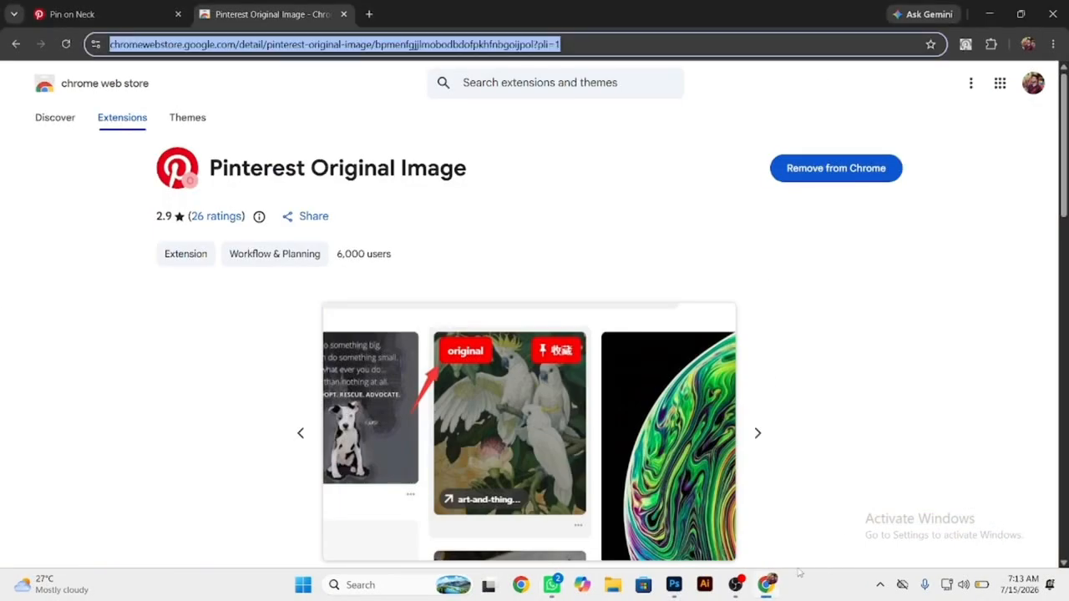
{"action": "left_click", "coordinate": [552, 585]}
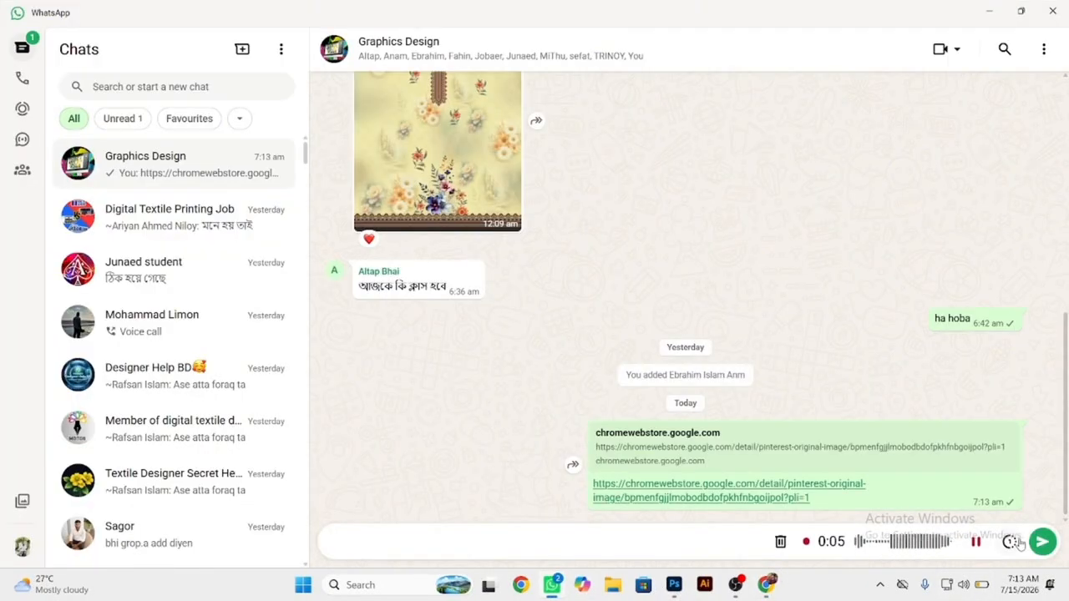
Discard the voice message being recorded in the WhatsApp group and return to the Pinterest neck design pin in Chrome.
{"action": "left_click", "coordinate": [782, 542]}
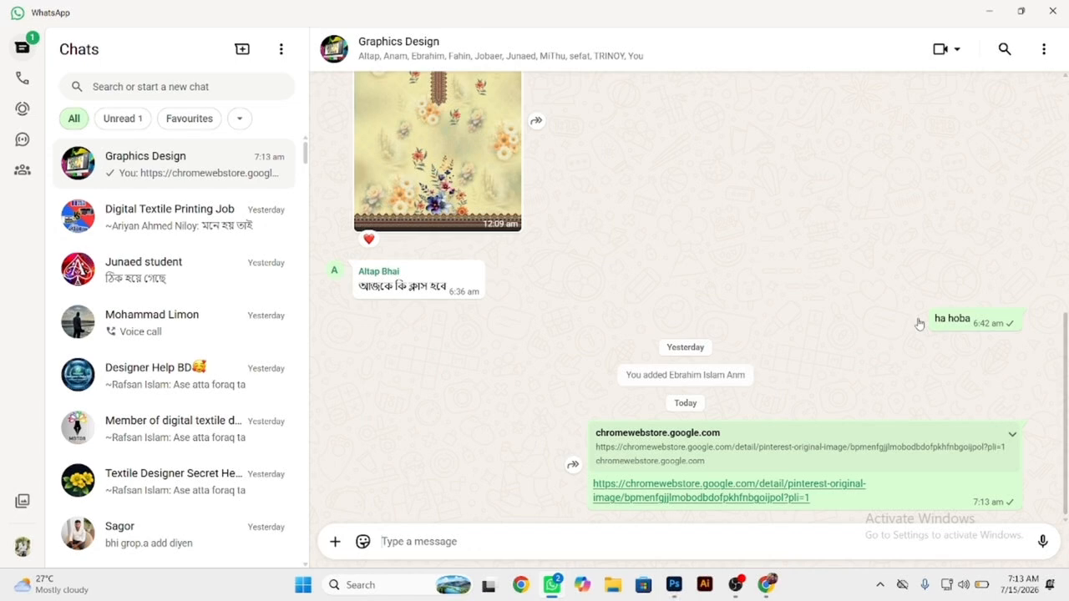
{"action": "left_click", "coordinate": [991, 13]}
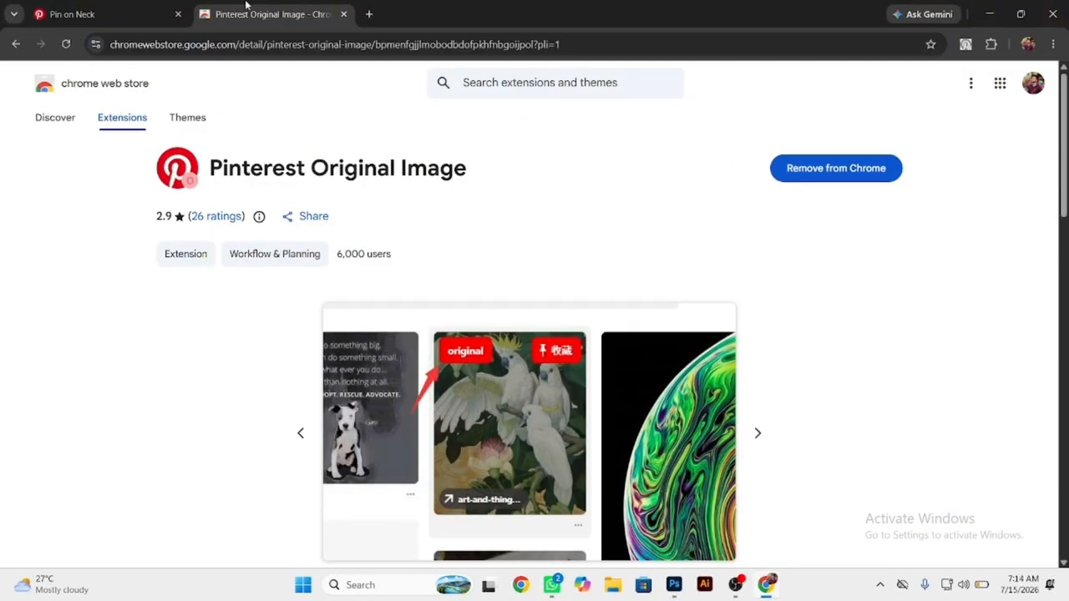
{"action": "left_click", "coordinate": [152, 9]}
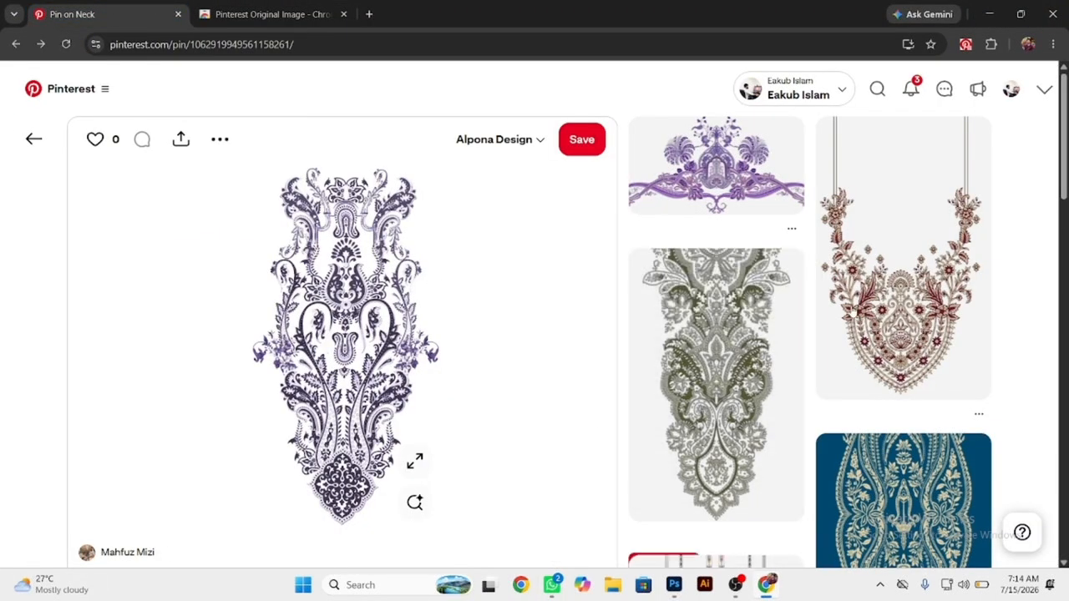
Open the full-size original of the related neckline pin with curling scrolls and an orange flower at its tip.
{"action": "scroll", "coordinate": [853, 311], "scroll_direction": "down", "scroll_amount": 3}
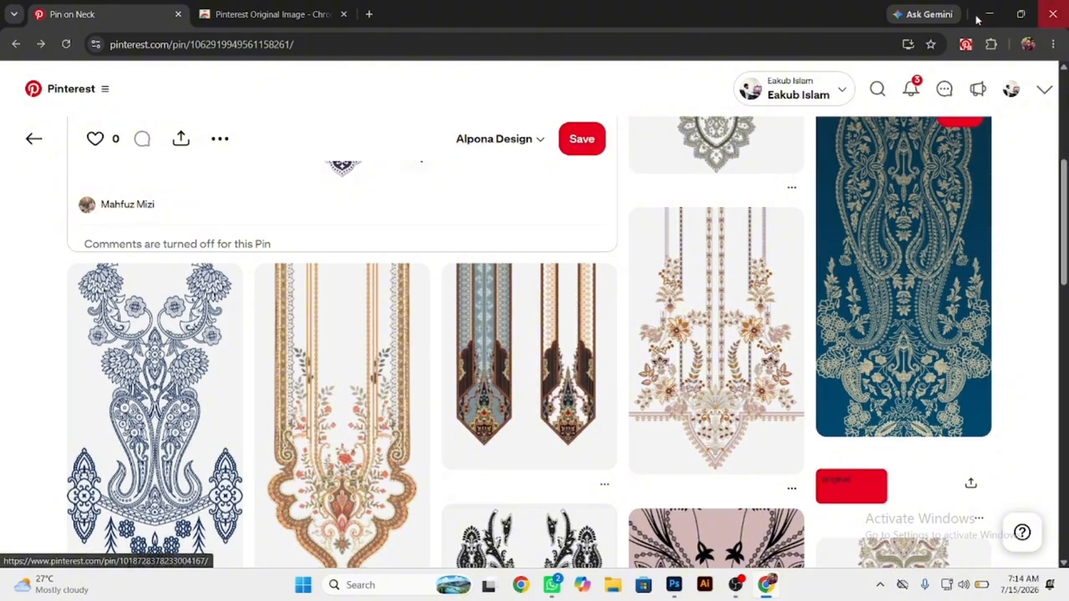
{"action": "scroll", "coordinate": [847, 92], "scroll_direction": "down", "scroll_amount": 6}
{"action": "scroll", "coordinate": [847, 92], "scroll_direction": "down", "scroll_amount": 3}
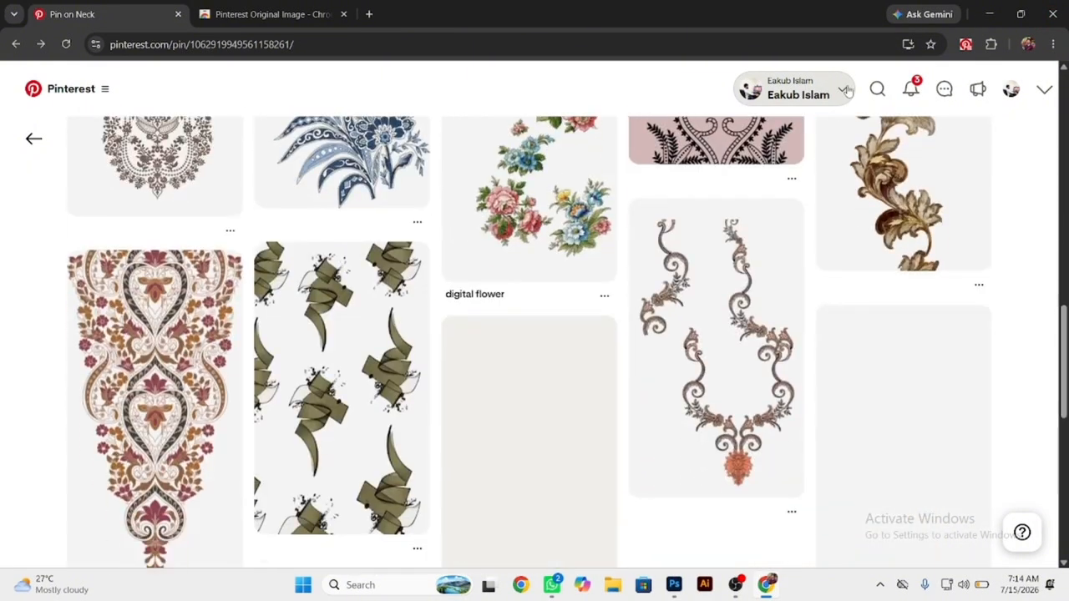
{"action": "scroll", "coordinate": [720, 305], "scroll_direction": "down", "scroll_amount": 1}
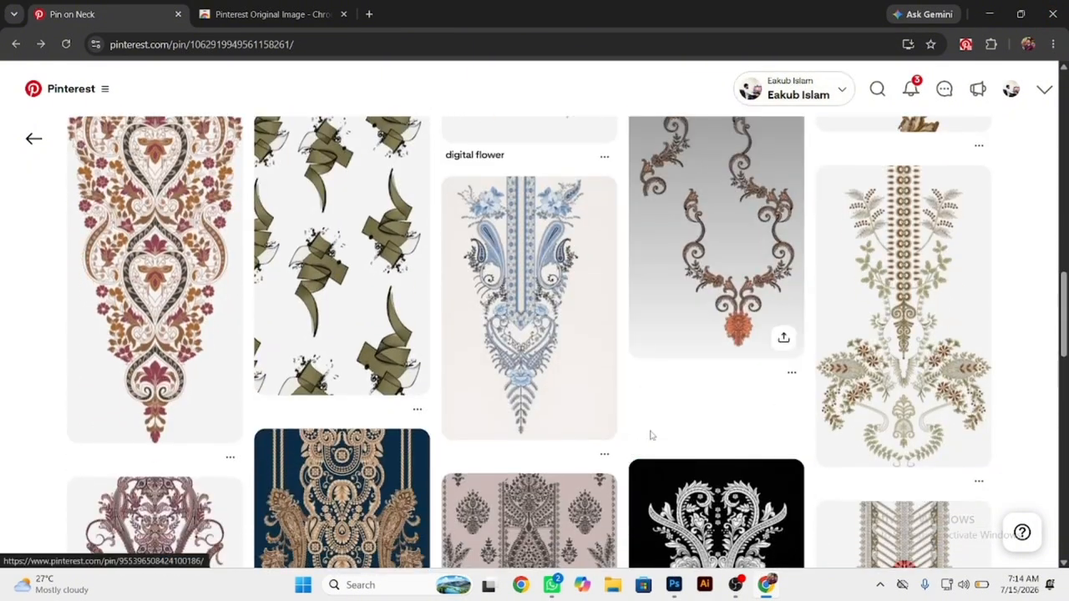
{"action": "left_click", "coordinate": [676, 405]}
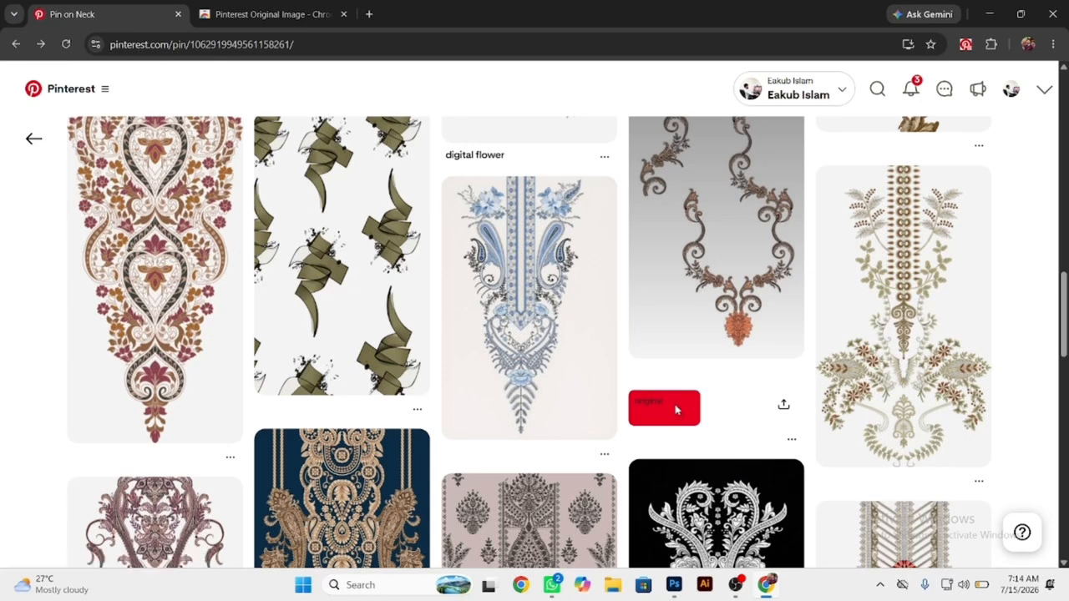
{"action": "left_click", "coordinate": [675, 405]}
Save the full-size scroll neckline image to the Desktop as a JPEG.
{"action": "right_click", "coordinate": [594, 281]}
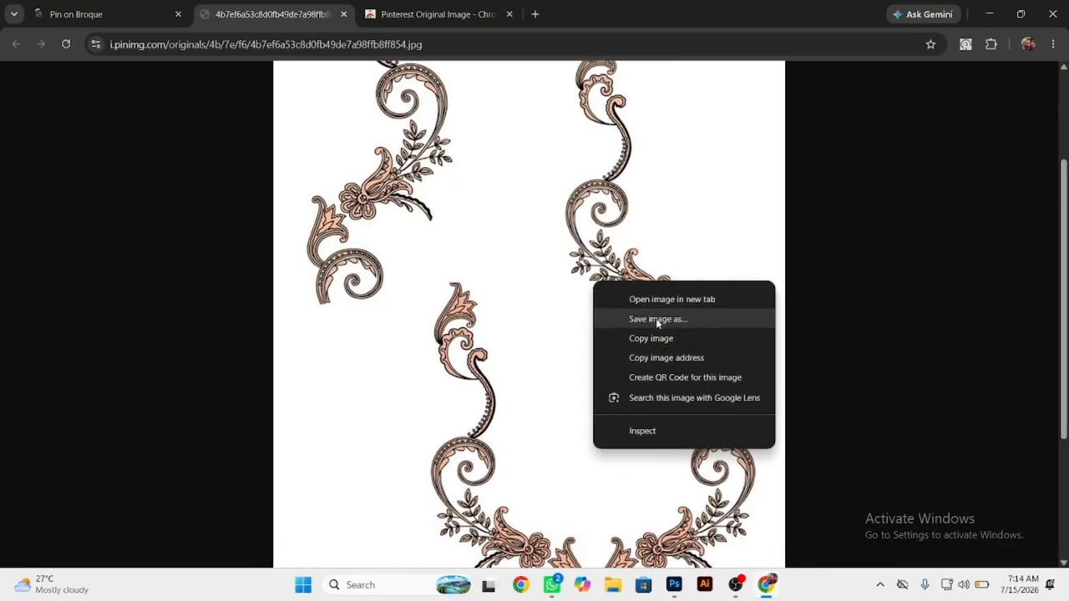
{"action": "left_click", "coordinate": [657, 321]}
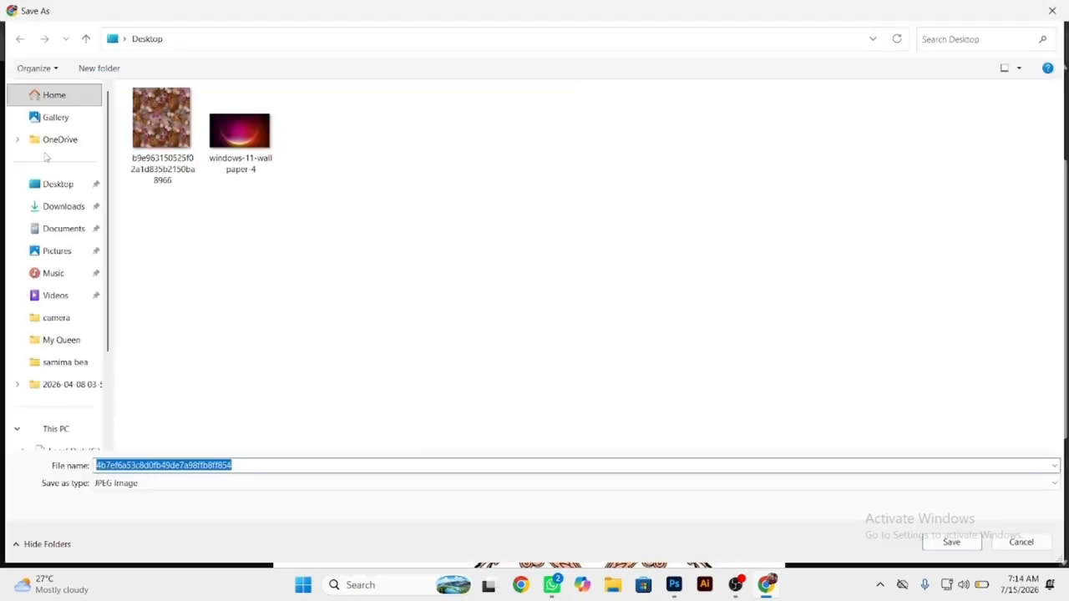
{"action": "left_click", "coordinate": [51, 188]}
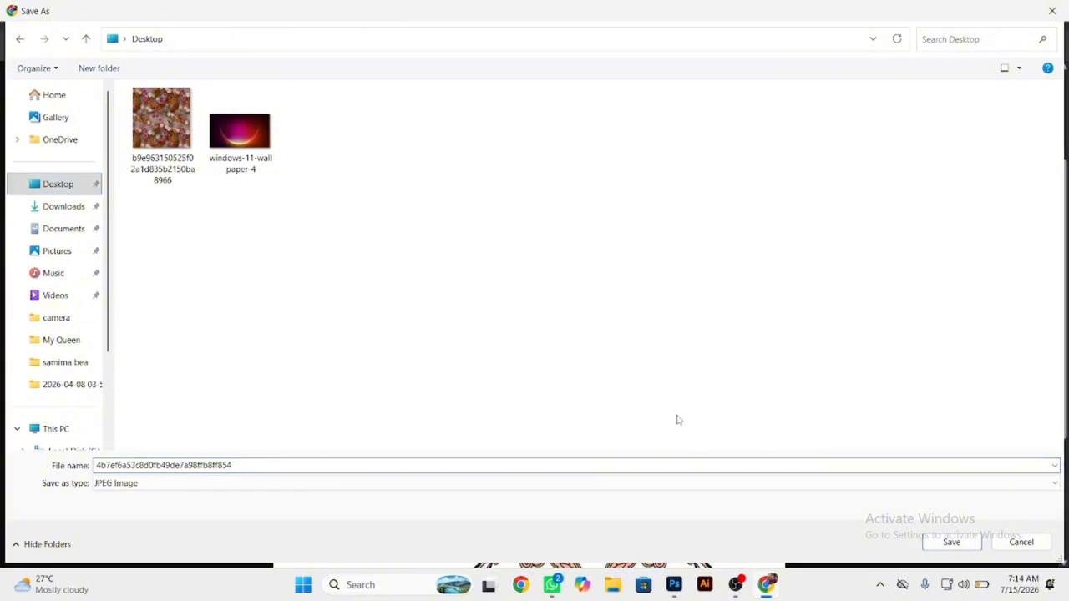
{"action": "left_click", "coordinate": [978, 543]}
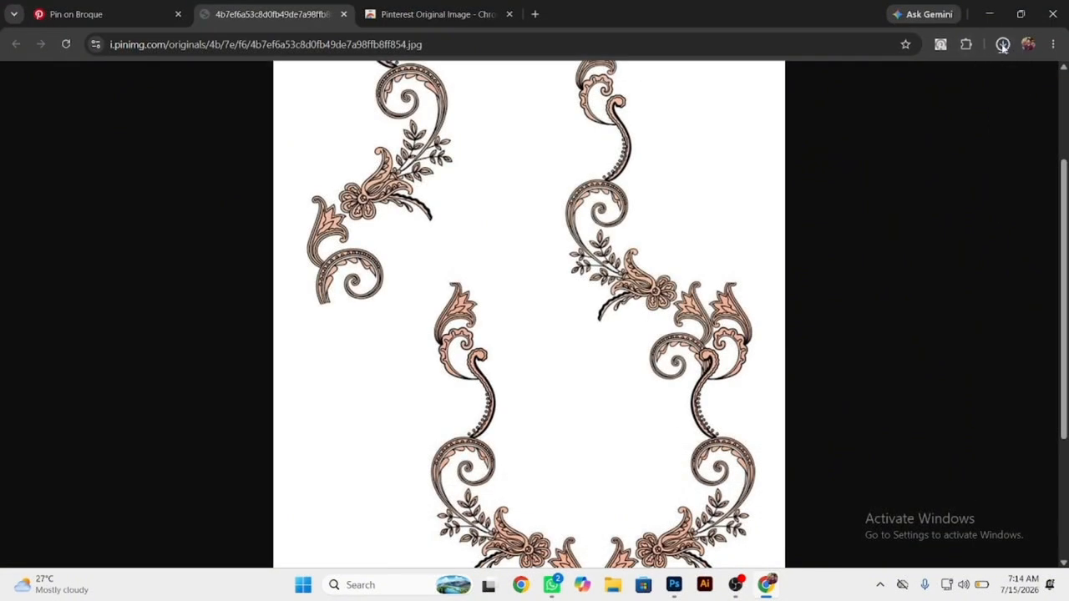
Show the downloaded neckline image in its folder and open it as a new document in Photoshop.
{"action": "left_click", "coordinate": [1006, 48]}
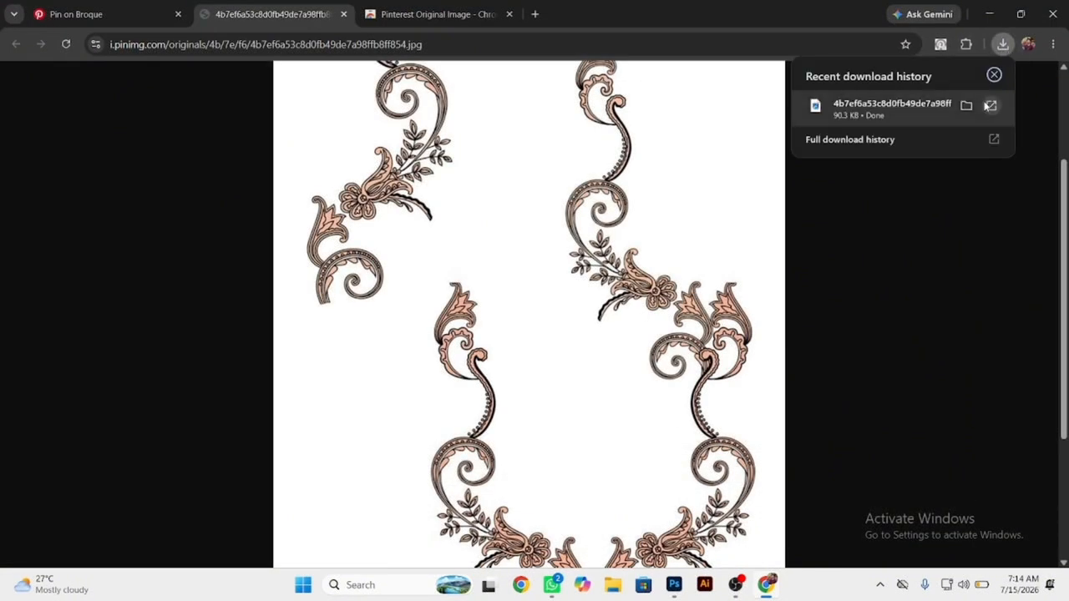
{"action": "left_click", "coordinate": [994, 73]}
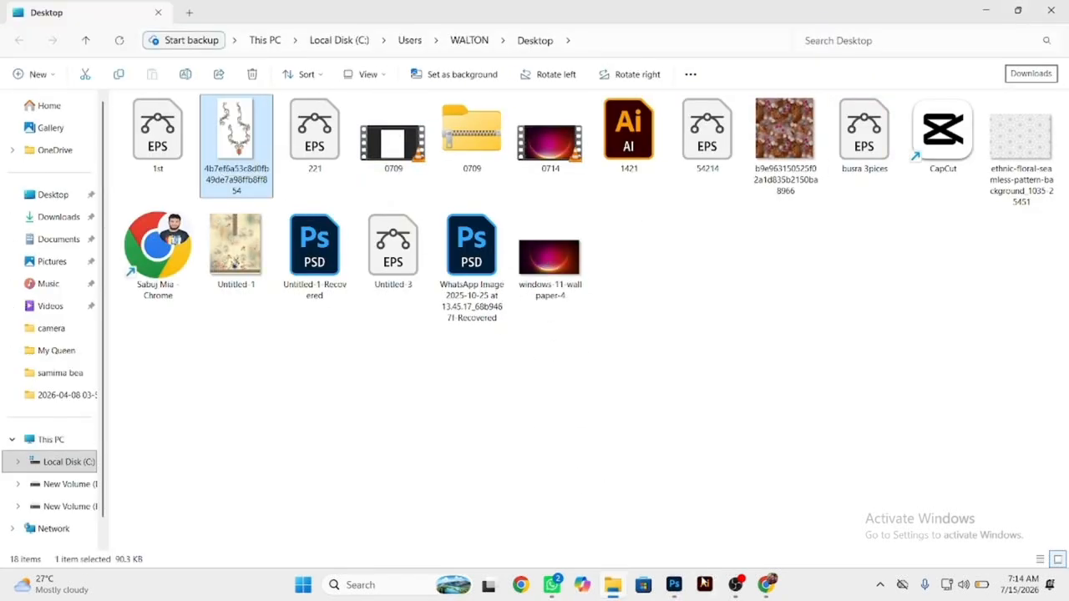
{"action": "left_click", "coordinate": [676, 580]}
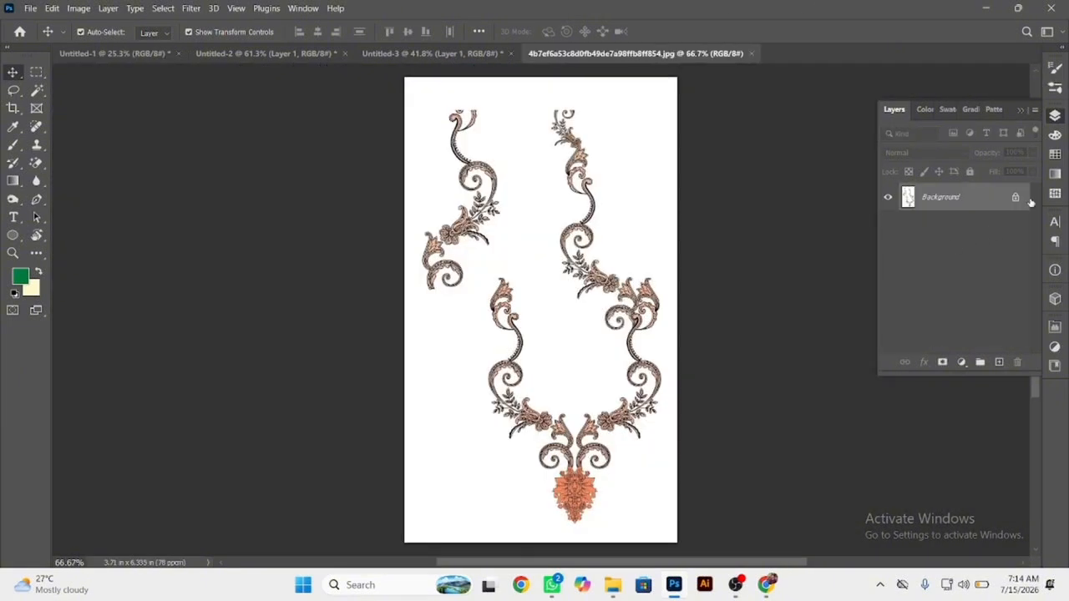
Unlock the Background layer and erase the white area around the motifs with the Magic Eraser at tolerance 32.
{"action": "left_click", "coordinate": [1016, 198]}
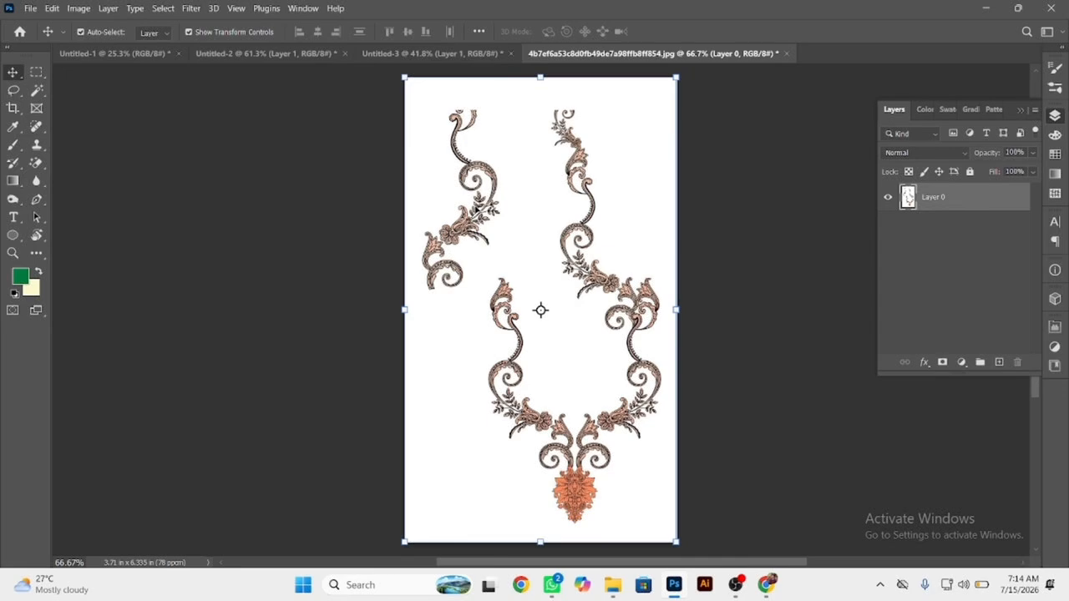
{"action": "key", "text": "e"}
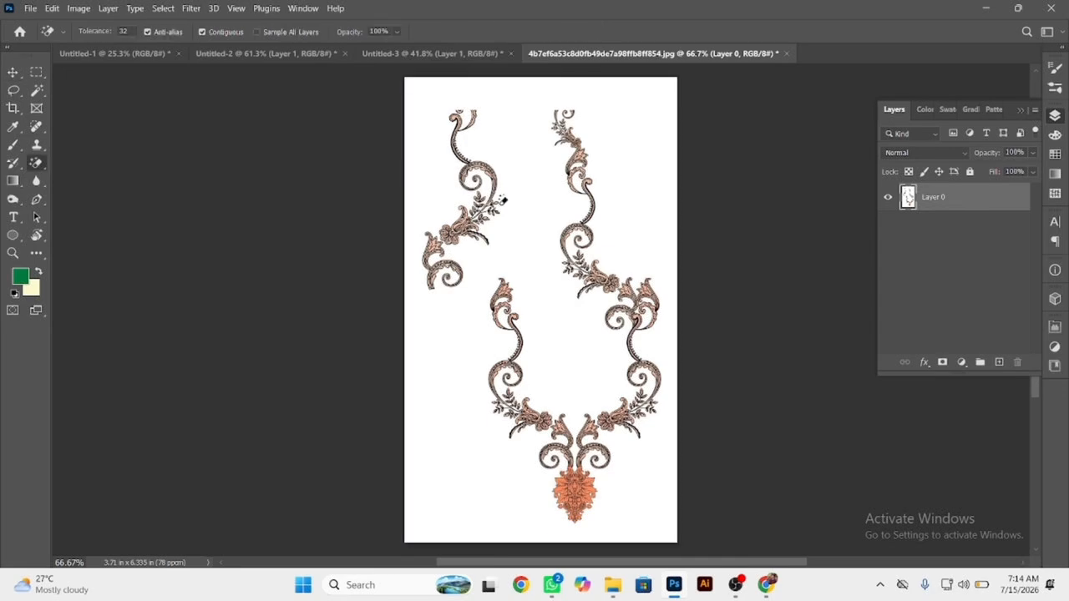
{"action": "left_click", "coordinate": [543, 213]}
Erase the enclosed white areas inside the curl and between the leaves of the upper-right scroll motif.
{"action": "scroll", "coordinate": [641, 310], "scroll_direction": "up", "scroll_amount": 7}
{"action": "left_click", "coordinate": [676, 271]}
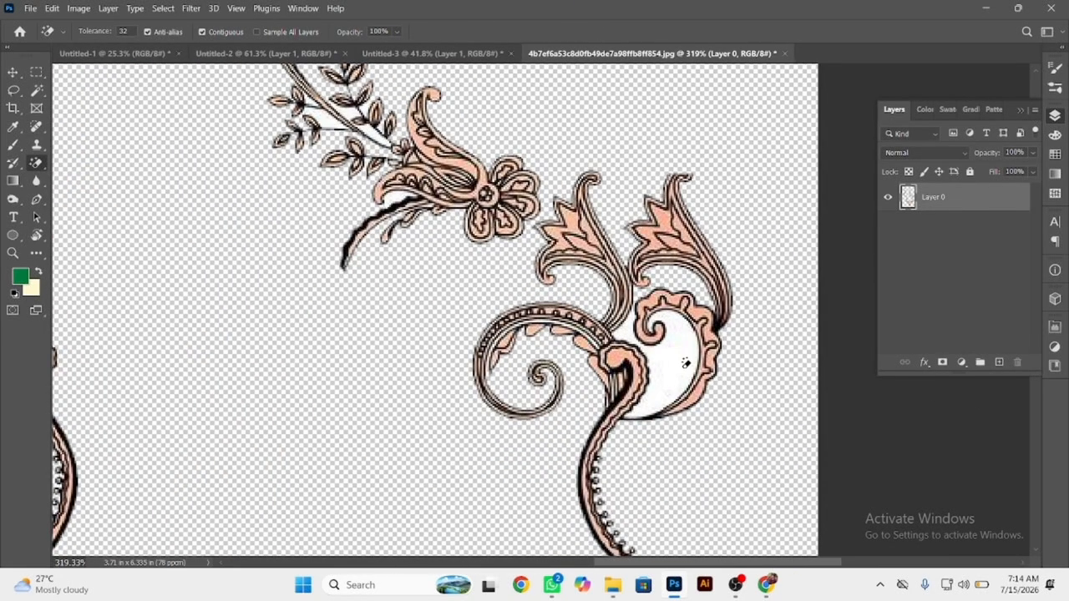
{"action": "left_click", "coordinate": [687, 362]}
{"action": "left_click_drag", "start_coordinate": [469, 232], "coordinate": [569, 422]}
{"action": "scroll", "coordinate": [482, 359], "scroll_direction": "up", "scroll_amount": 5}
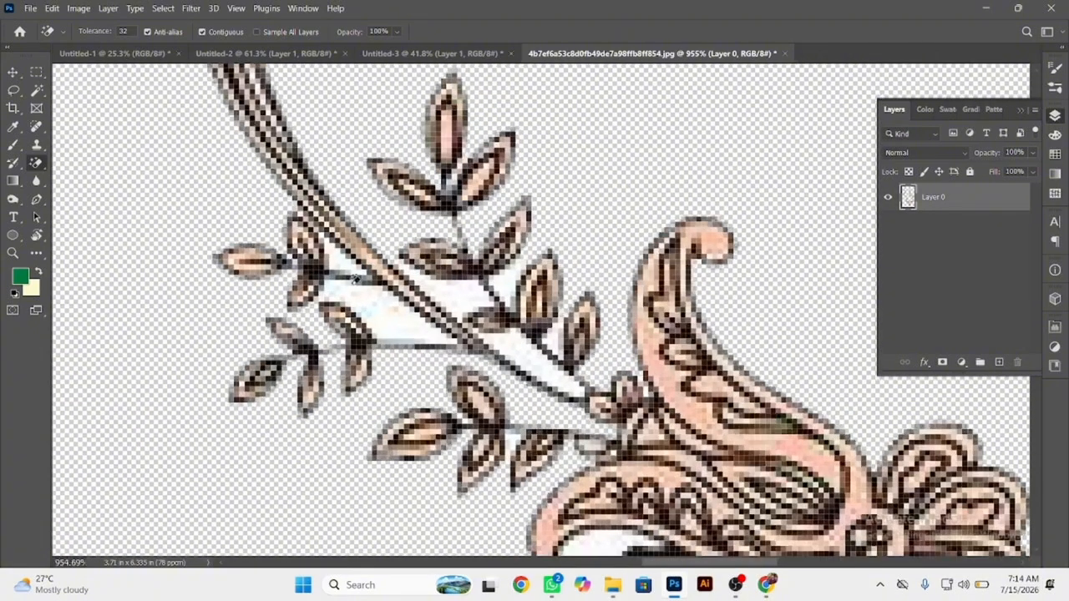
{"action": "left_click", "coordinate": [376, 296]}
{"action": "left_click", "coordinate": [454, 304]}
{"action": "left_click", "coordinate": [456, 290]}
{"action": "left_click", "coordinate": [540, 314]}
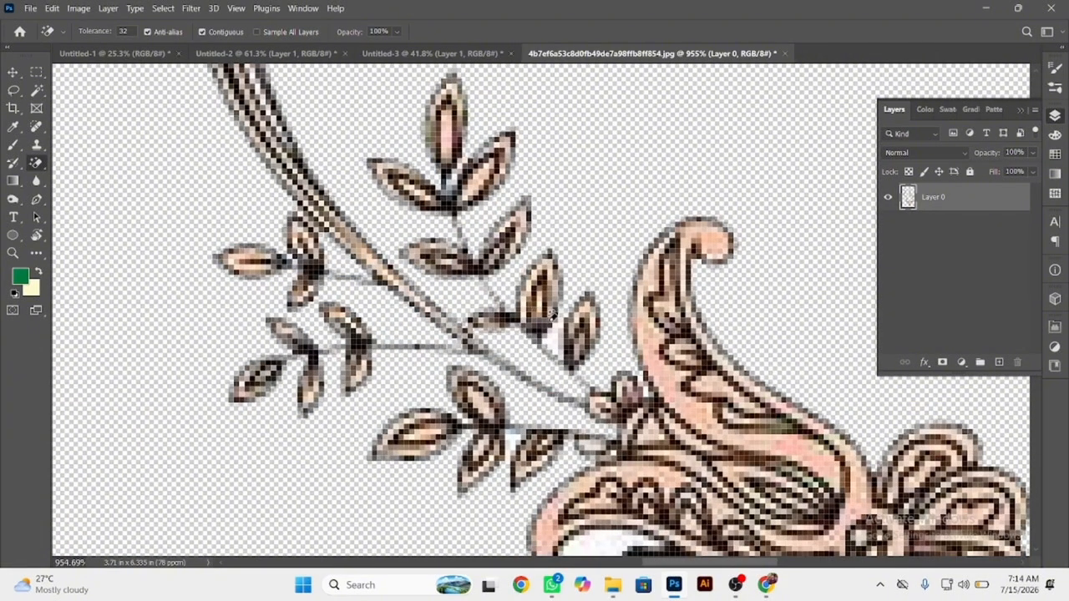
{"action": "left_click", "coordinate": [555, 329]}
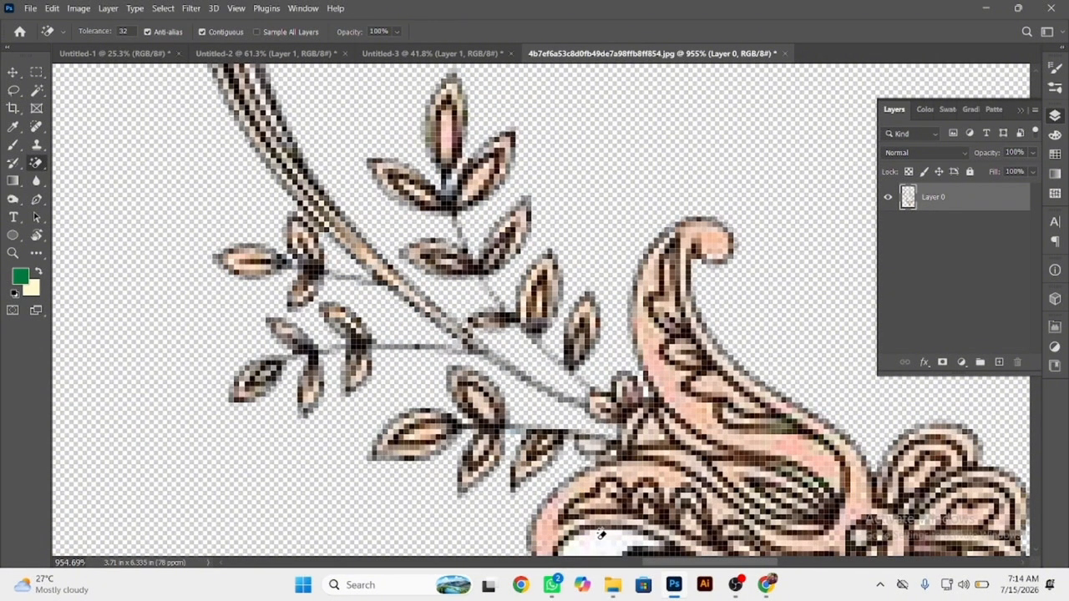
Erase the enclosed white areas between the stem and leaves on the left side of the lower neckline motif.
{"action": "scroll", "coordinate": [600, 534], "scroll_direction": "down", "scroll_amount": 8}
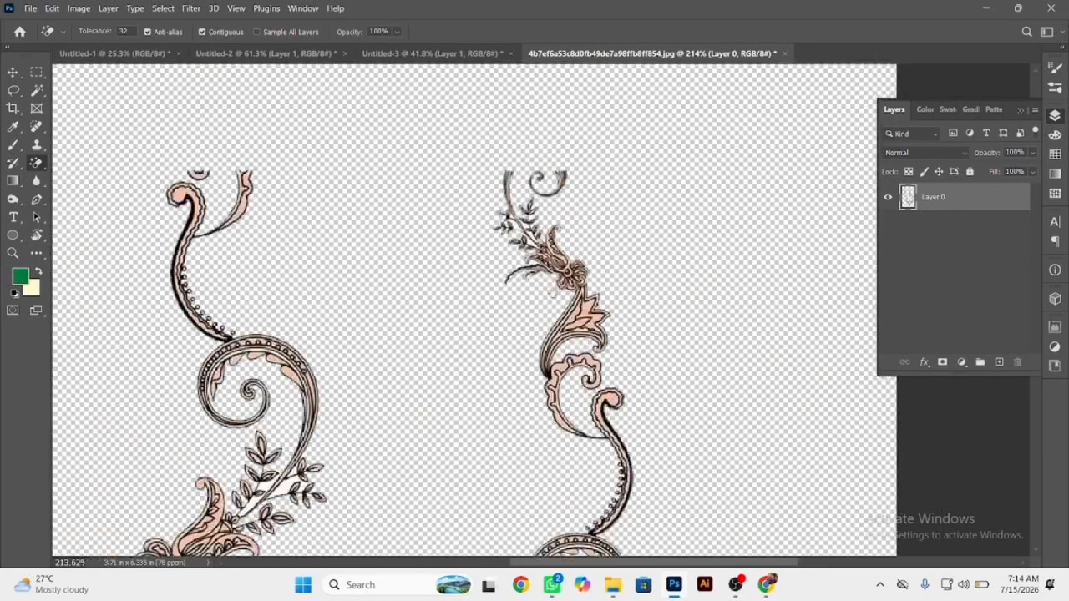
{"action": "left_click_drag", "start_coordinate": [553, 292], "coordinate": [651, 128]}
{"action": "left_click_drag", "start_coordinate": [543, 526], "coordinate": [448, 315]}
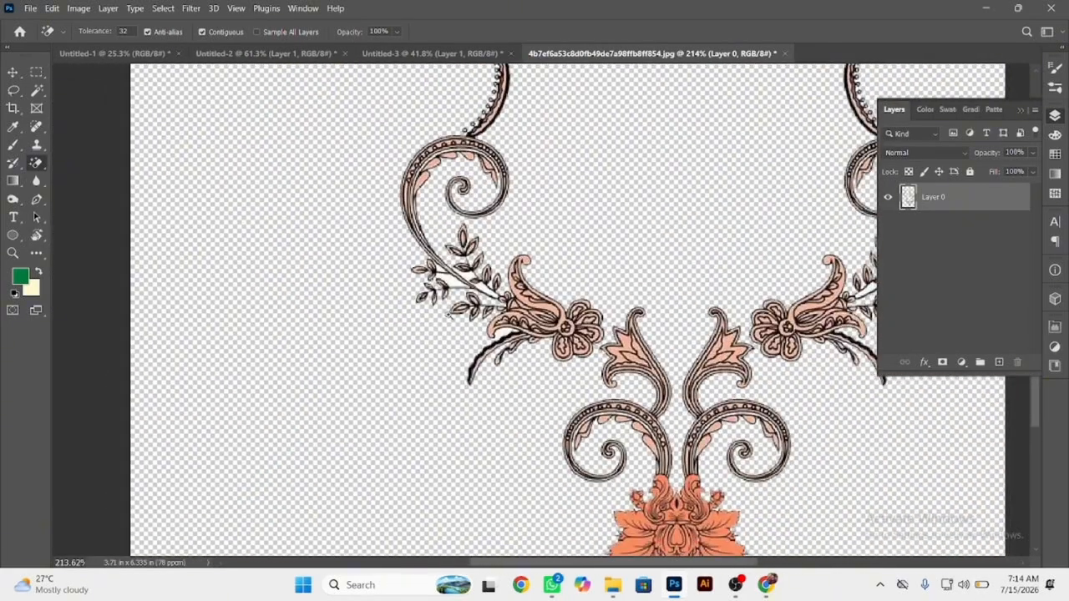
{"action": "scroll", "coordinate": [448, 314], "scroll_direction": "down", "scroll_amount": 5}
{"action": "scroll", "coordinate": [448, 314], "scroll_direction": "up", "scroll_amount": 6}
{"action": "scroll", "coordinate": [408, 234], "scroll_direction": "up", "scroll_amount": 3}
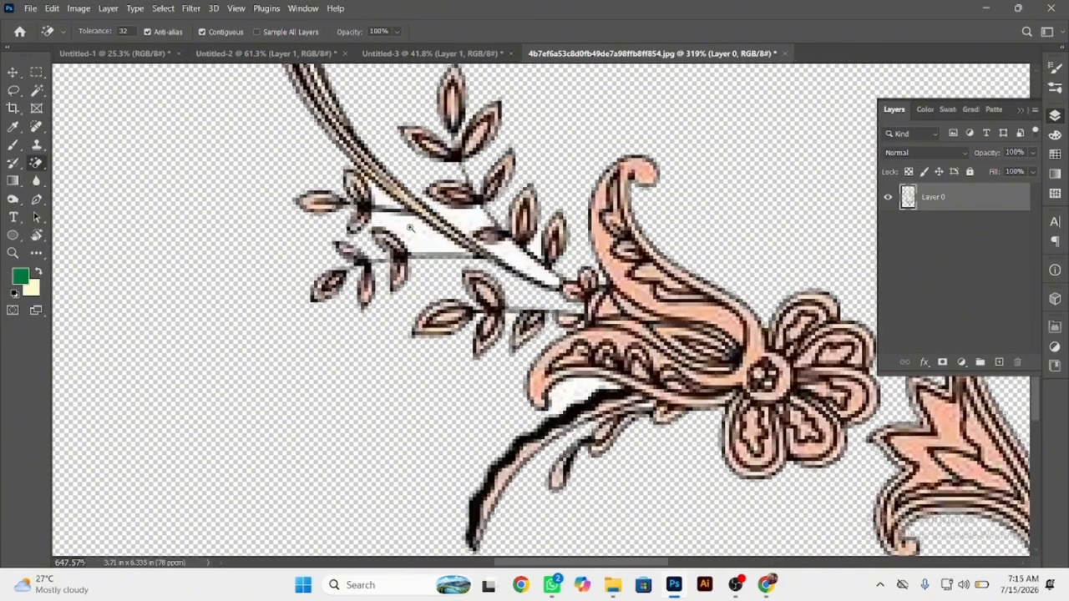
{"action": "left_click", "coordinate": [384, 187]}
{"action": "left_click", "coordinate": [447, 234]}
{"action": "left_click", "coordinate": [478, 209]}
{"action": "left_click", "coordinate": [543, 242]}
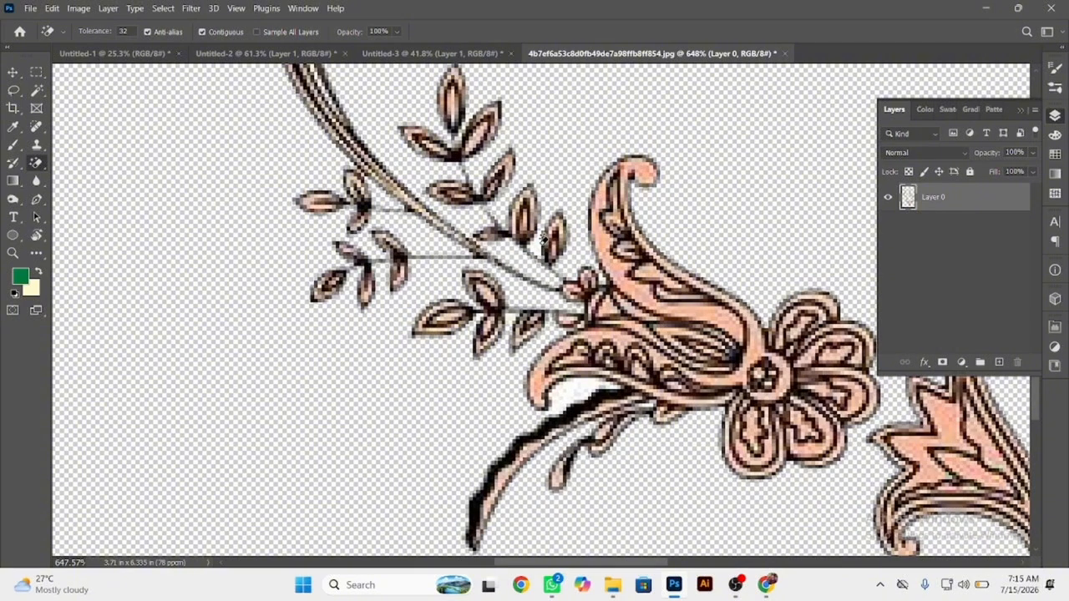
Open the Image Size settings and set the resolution to 100 pixels/centimeter.
{"action": "scroll", "coordinate": [567, 383], "scroll_direction": "down", "scroll_amount": 8}
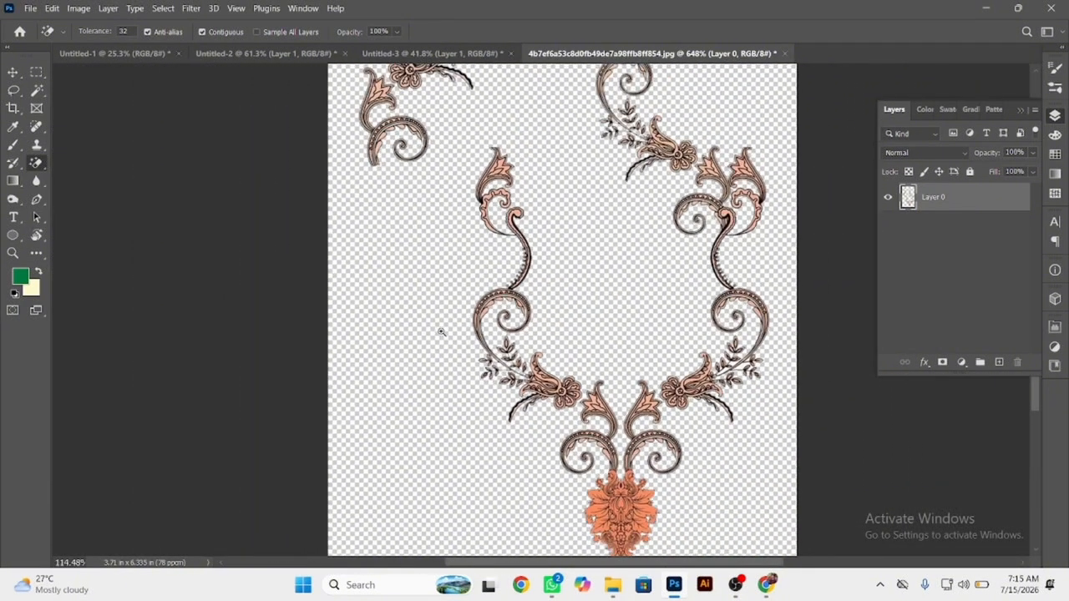
{"action": "left_click_drag", "start_coordinate": [619, 387], "coordinate": [541, 398]}
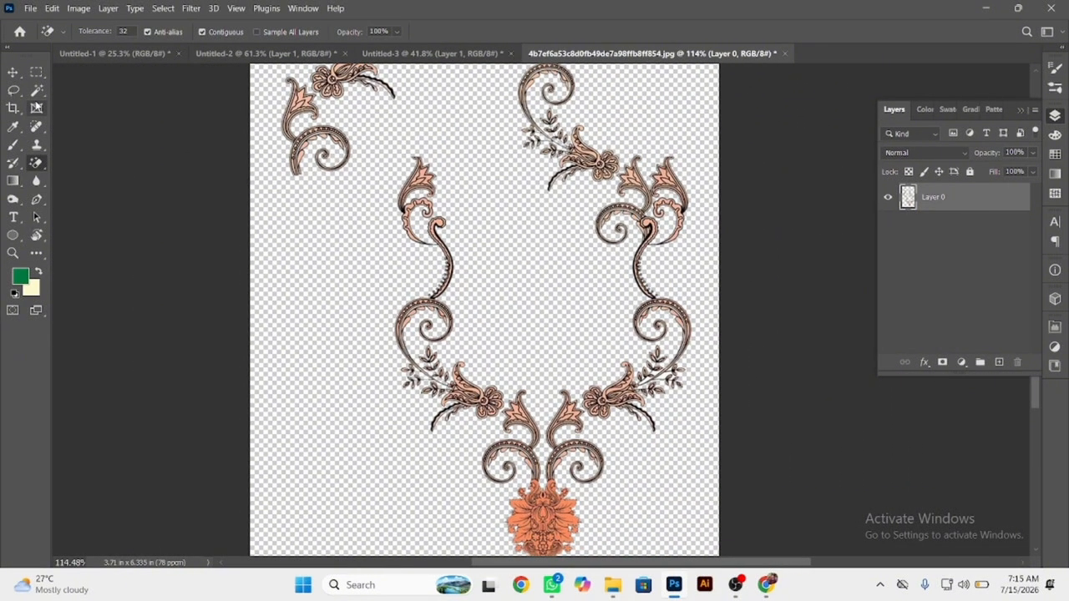
{"action": "key", "text": "ctrl+alt+i"}
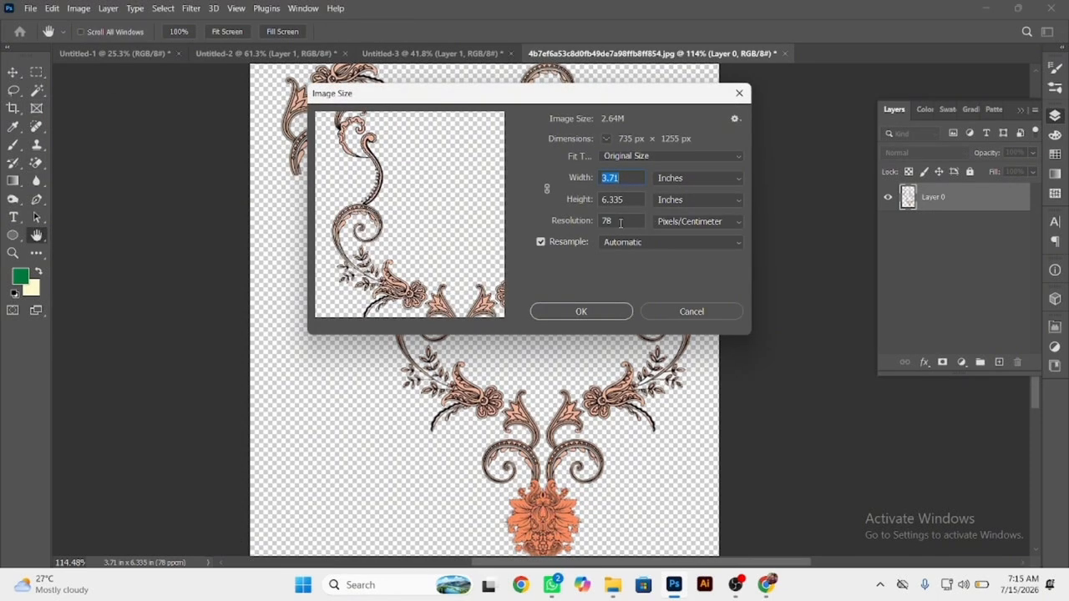
{"action": "type", "text": "100"}
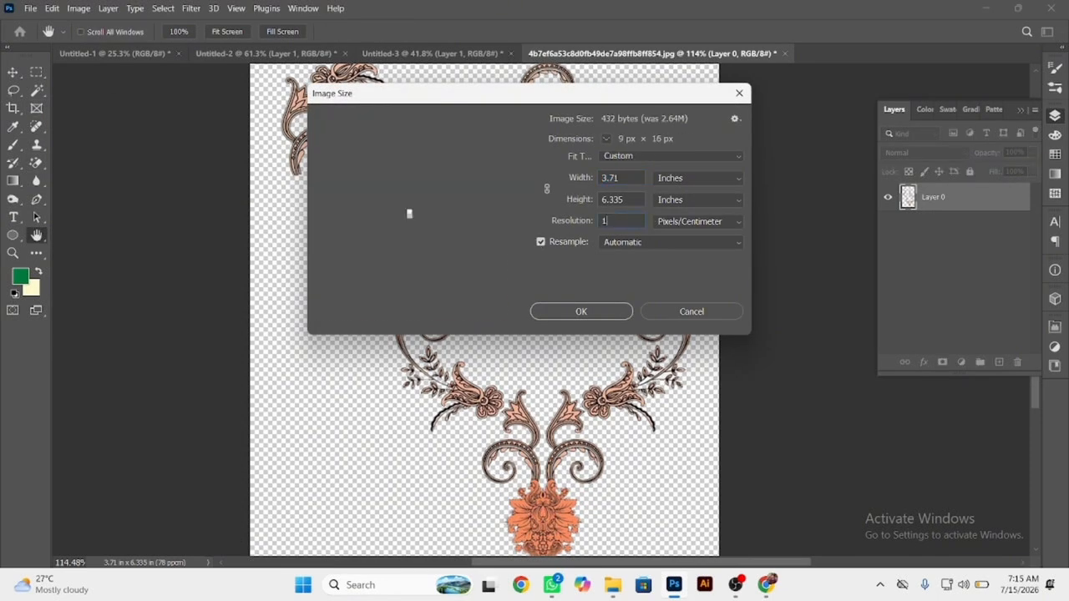
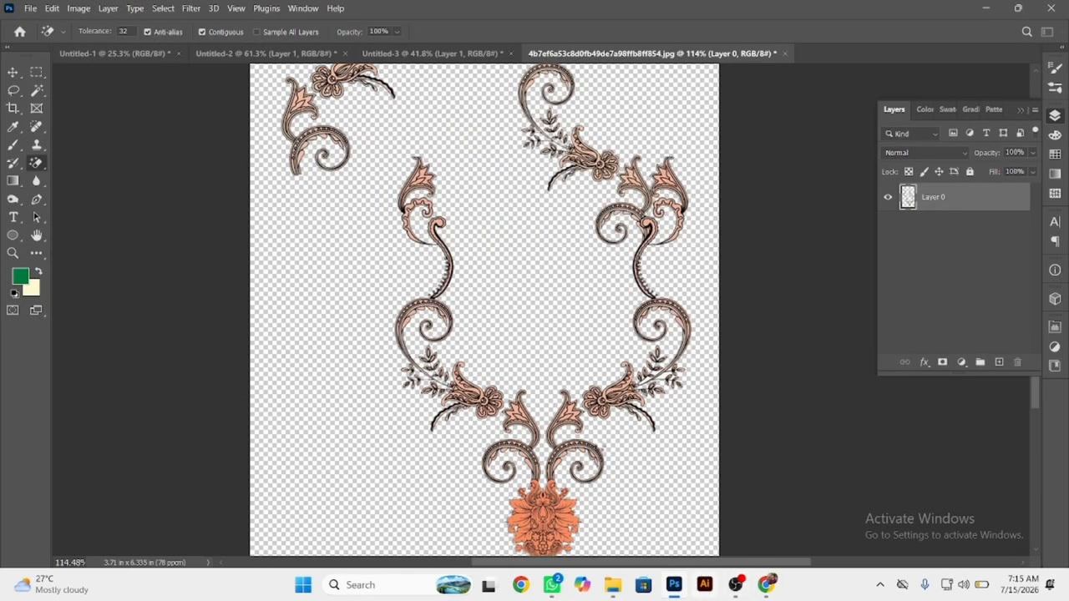
Apply the Oil Paint filter to the motifs with Stylization 0.9, Cleanliness 10, Scale 0.1, Bristle Detail 0 and Lighting off.
{"action": "left_click", "coordinate": [192, 8]}
{"action": "mouse_move", "coordinate": [225, 267]}
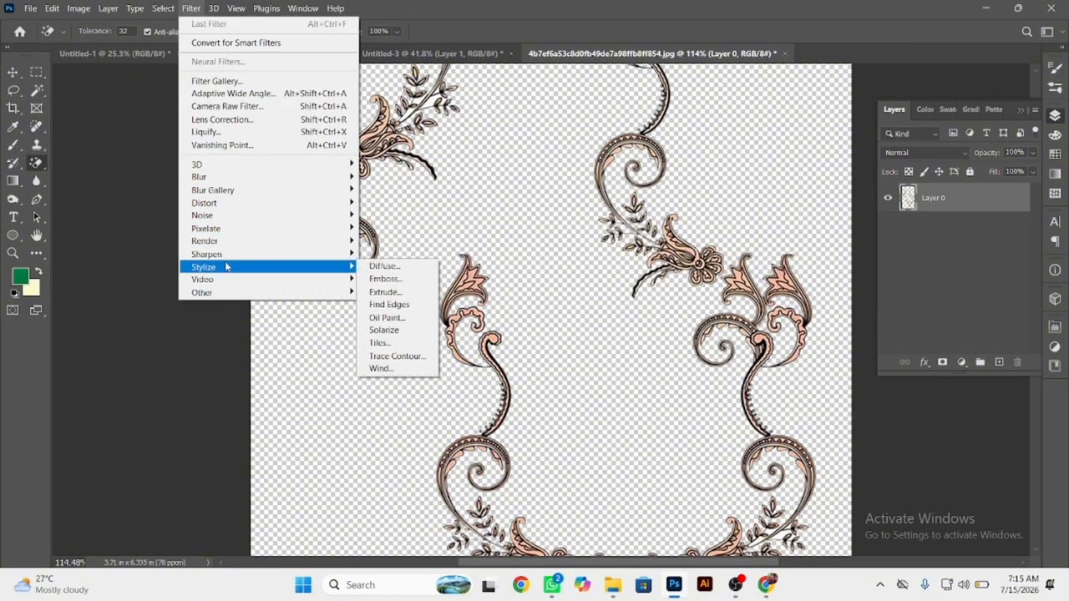
{"action": "left_click", "coordinate": [389, 318]}
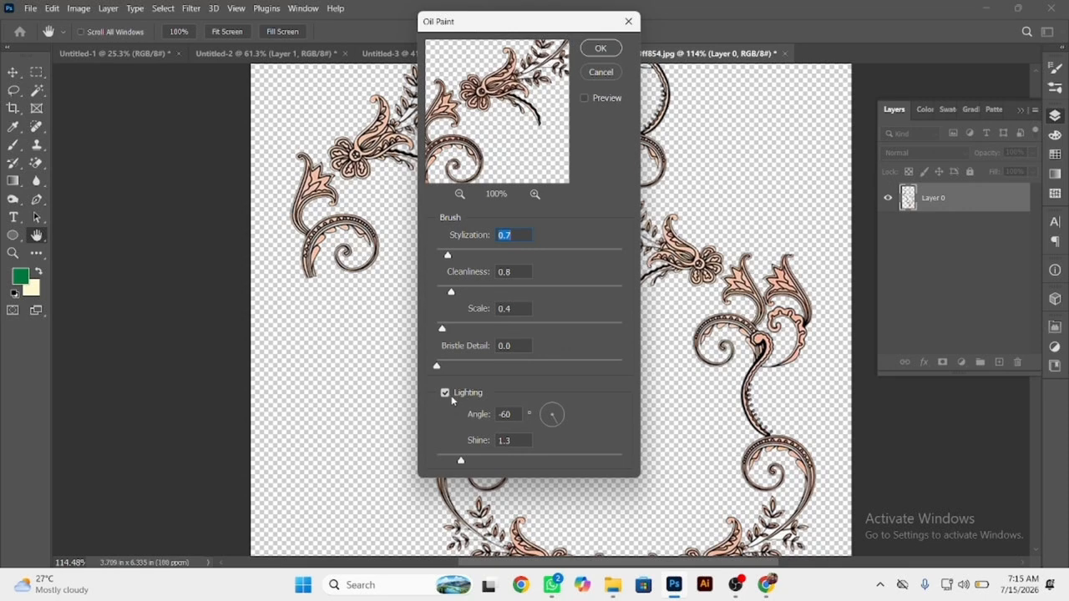
{"action": "left_click", "coordinate": [448, 395]}
{"action": "left_click_drag", "start_coordinate": [450, 255], "coordinate": [452, 256]}
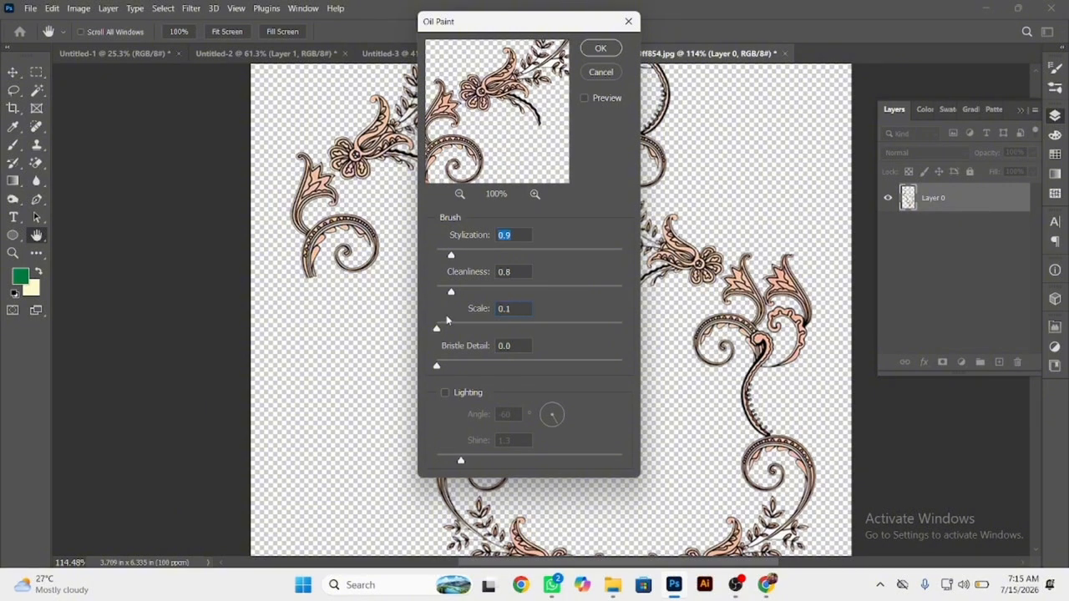
{"action": "left_click_drag", "start_coordinate": [451, 292], "coordinate": [660, 292]}
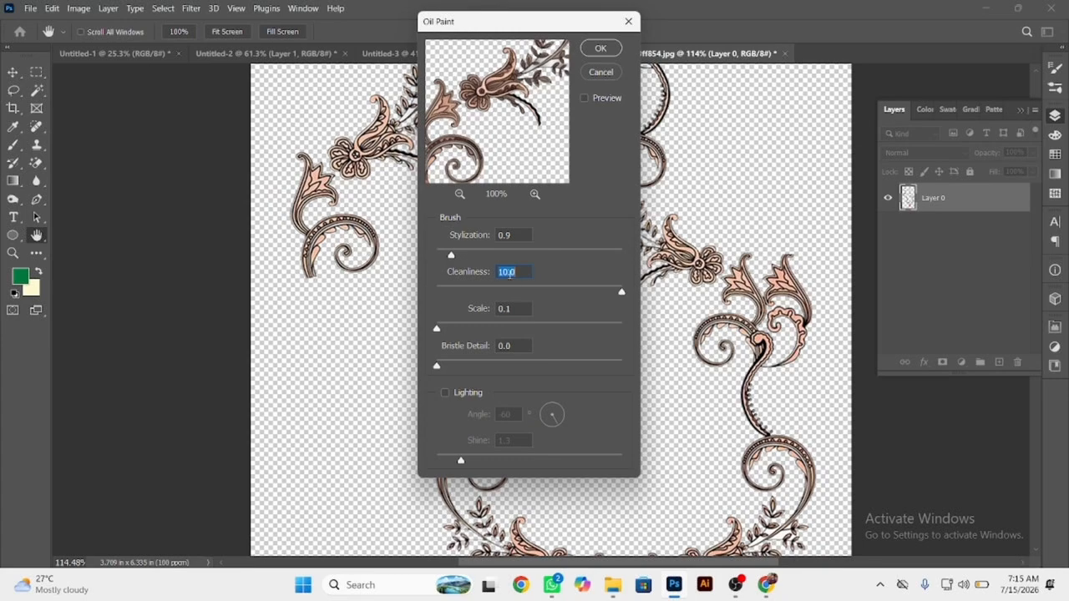
{"action": "left_click", "coordinate": [600, 49]}
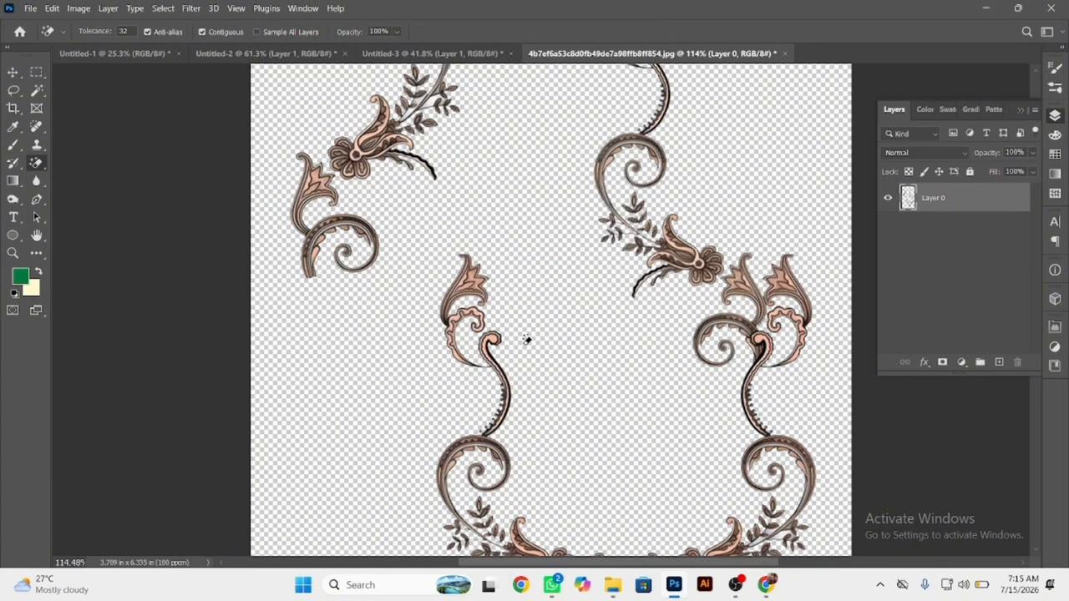
Lasso the whole left half of the lower neckline motif, from its lower flower up to the top leaf, and cut it.
{"action": "scroll", "coordinate": [491, 365], "scroll_direction": "up", "scroll_amount": 6}
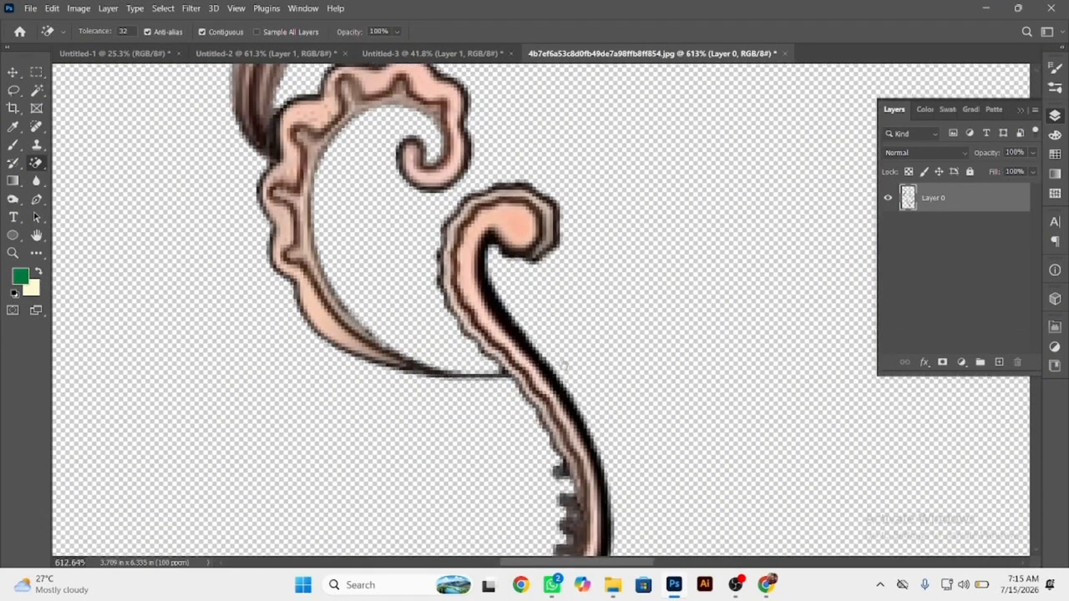
{"action": "scroll", "coordinate": [358, 226], "scroll_direction": "down", "scroll_amount": 8}
{"action": "scroll", "coordinate": [406, 245], "scroll_direction": "up", "scroll_amount": 4}
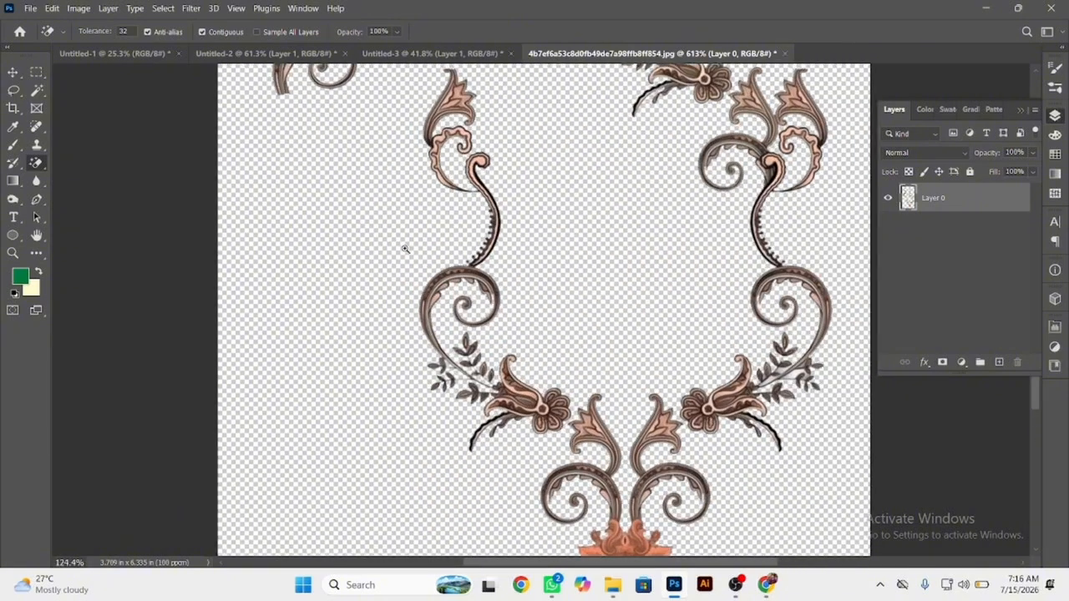
{"action": "key", "text": "l"}
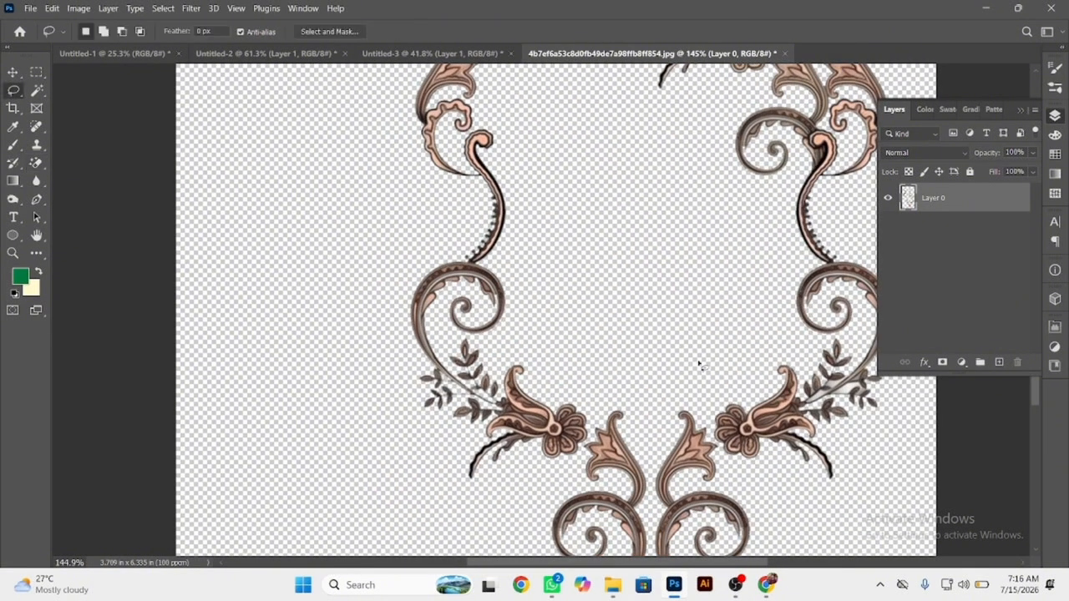
{"action": "scroll", "coordinate": [591, 416], "scroll_direction": "up", "scroll_amount": 2}
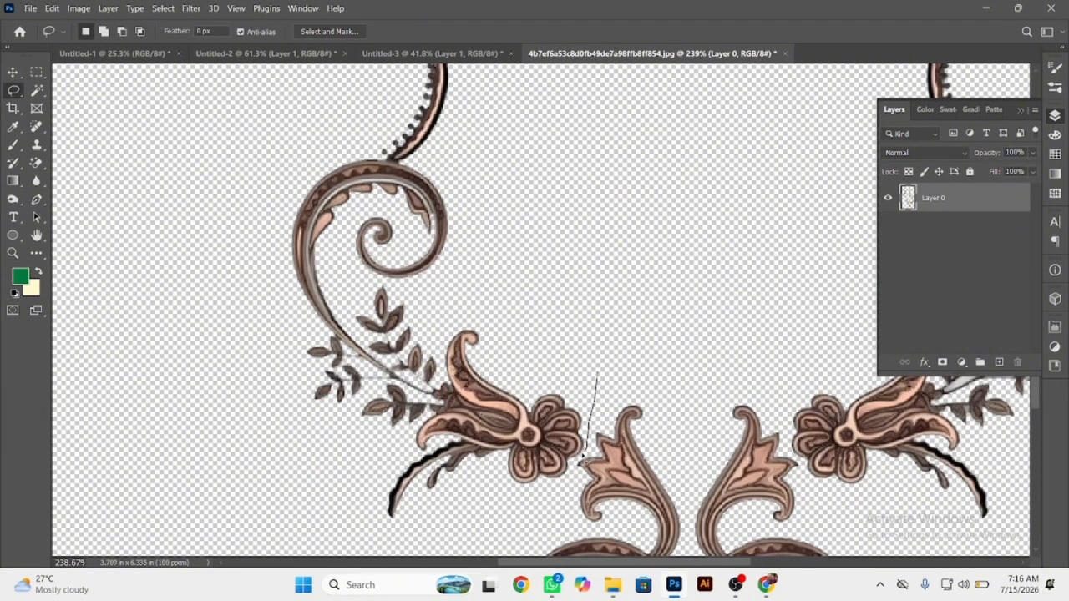
{"action": "mouse_move", "coordinate": [226, 233]}
{"action": "left_mouse_down"}
{"action": "mouse_move", "coordinate": [627, 128]}
{"action": "mouse_move", "coordinate": [688, 275]}
{"action": "left_mouse_up"}
{"action": "scroll", "coordinate": [552, 289], "scroll_direction": "down", "scroll_amount": 3}
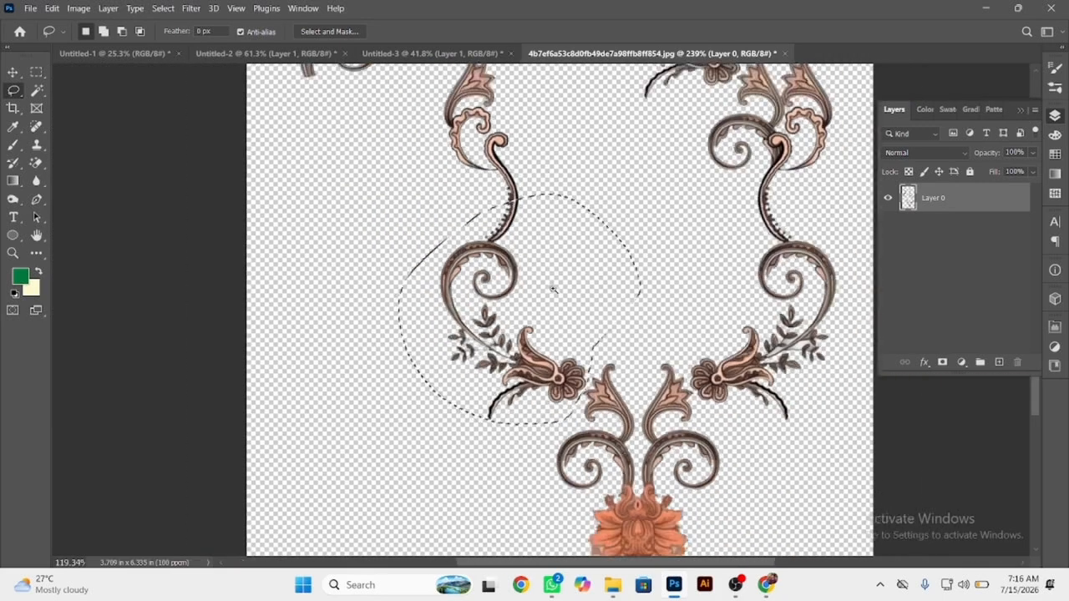
{"action": "mouse_move", "coordinate": [518, 177]}
{"action": "left_mouse_down"}
{"action": "mouse_move", "coordinate": [437, 193]}
{"action": "mouse_move", "coordinate": [470, 398]}
{"action": "mouse_move", "coordinate": [495, 408]}
{"action": "left_mouse_up"}
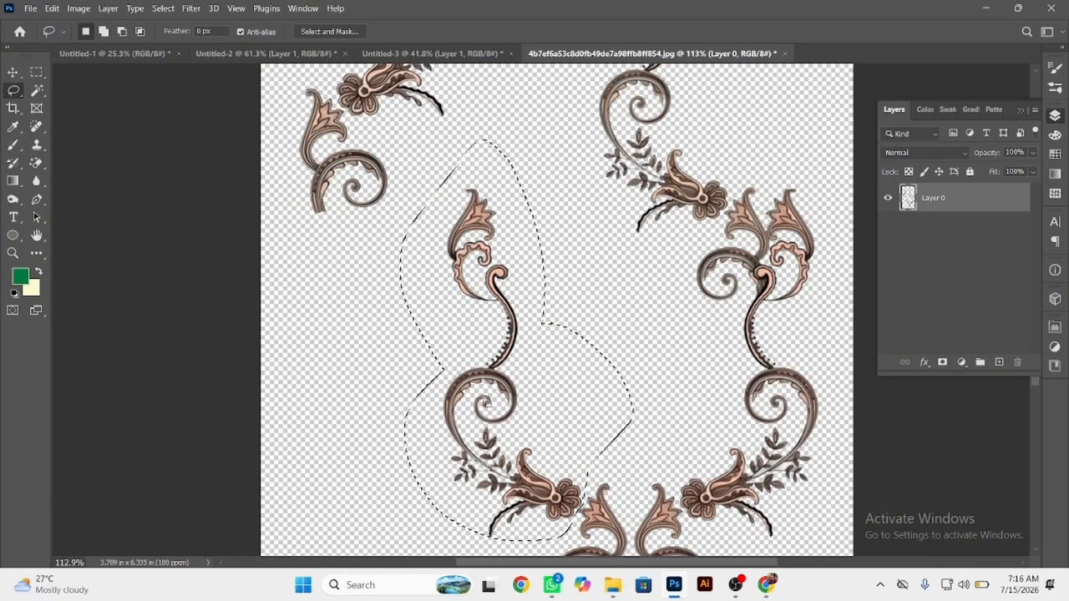
{"action": "key", "text": "ctrl+x"}
Paste the cut scroll motif into the Untitled-1 document.
{"action": "left_click", "coordinate": [115, 52]}
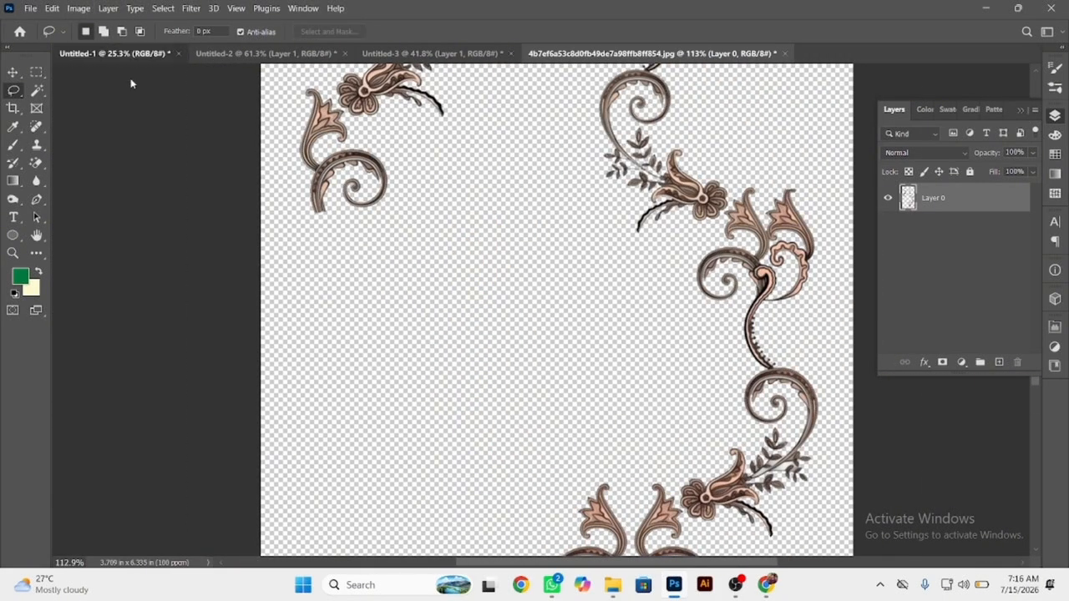
{"action": "key", "text": "ctrl+v"}
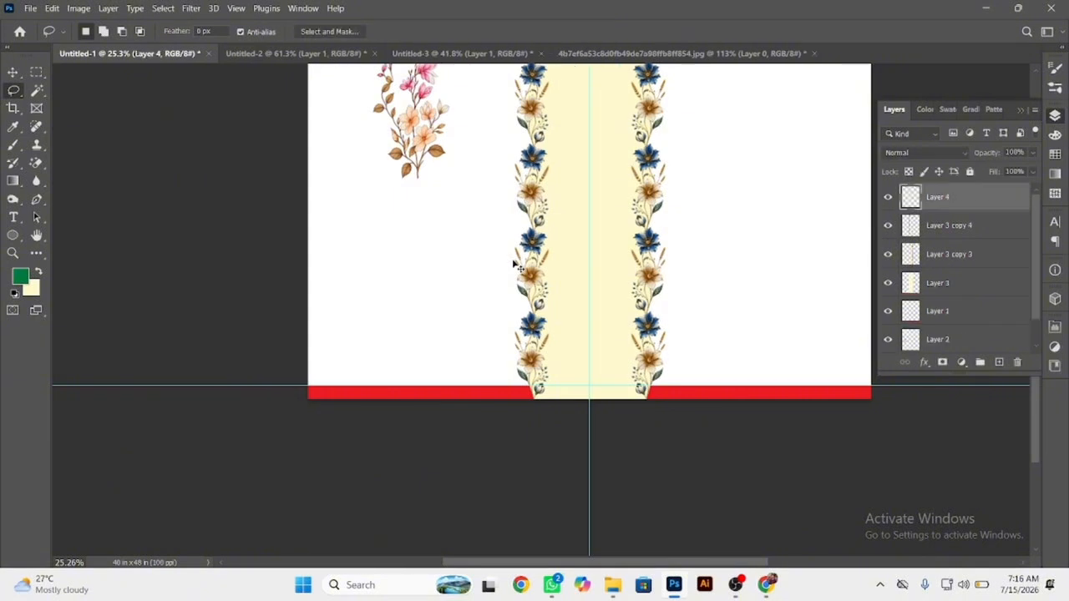
{"action": "left_click", "coordinate": [13, 72]}
{"action": "left_click_drag", "start_coordinate": [555, 302], "coordinate": [518, 468]}
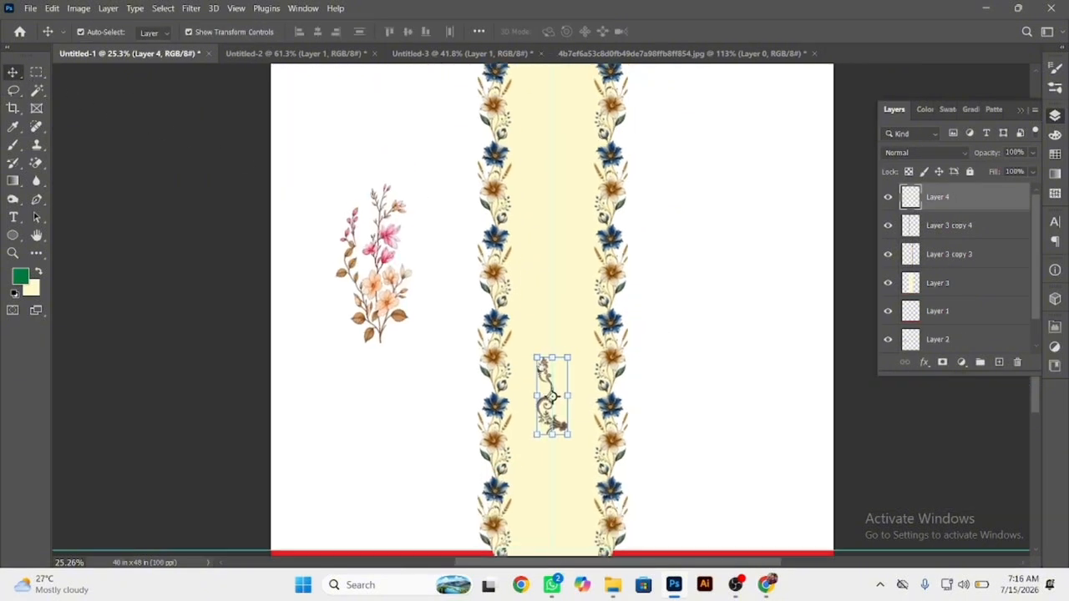
Move the pink flower bouquet to the white area right of the border and the scroll motif to the white area on the left.
{"action": "left_click_drag", "start_coordinate": [384, 284], "coordinate": [704, 337]}
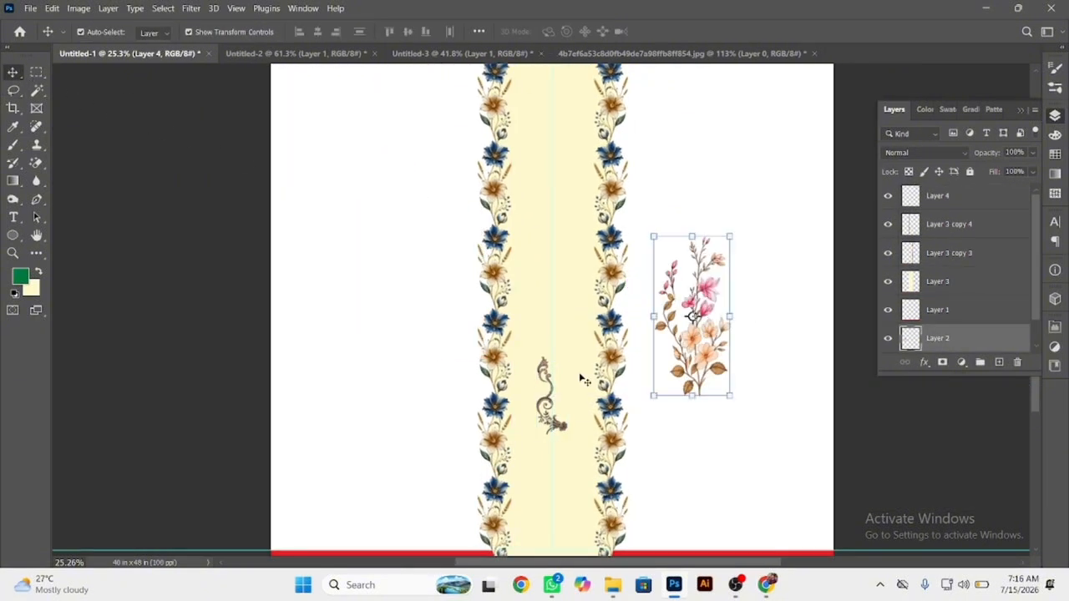
{"action": "left_click_drag", "start_coordinate": [549, 370], "coordinate": [432, 229]}
{"action": "scroll", "coordinate": [432, 261], "scroll_direction": "up", "scroll_amount": 3}
{"action": "key", "text": "ctrl+z"}
{"action": "key", "text": "Return"}
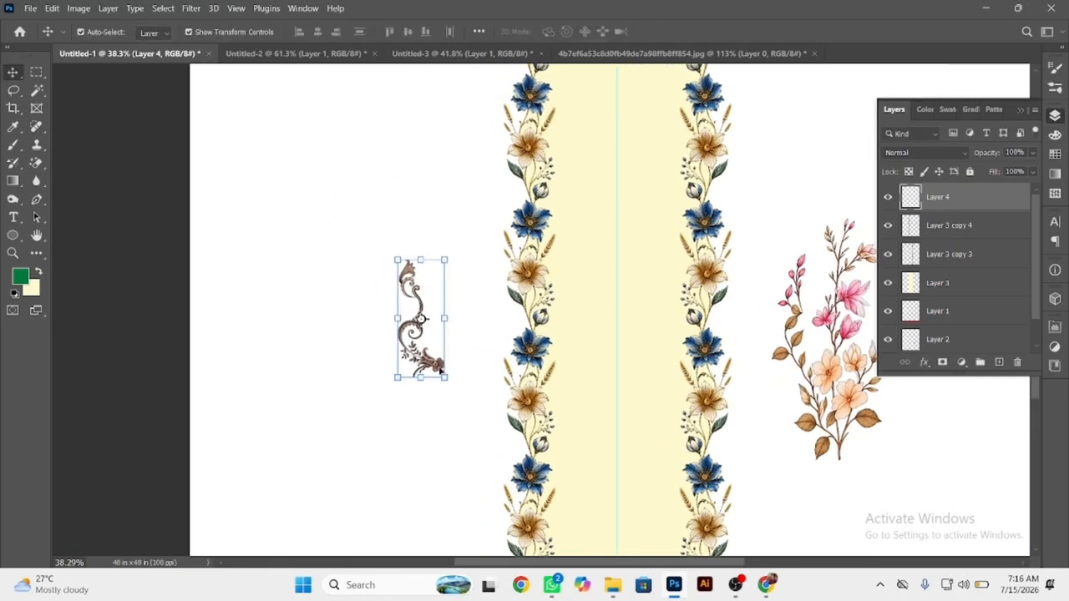
Duplicate the scroll motif diagonally up-left, join its flower to the original's top leaf, and merge the two layers.
{"action": "left_click_drag", "start_coordinate": [441, 376], "coordinate": [400, 261]}
{"action": "scroll", "coordinate": [401, 276], "scroll_direction": "up", "scroll_amount": 4}
{"action": "left_click_drag", "start_coordinate": [454, 290], "coordinate": [467, 292]}
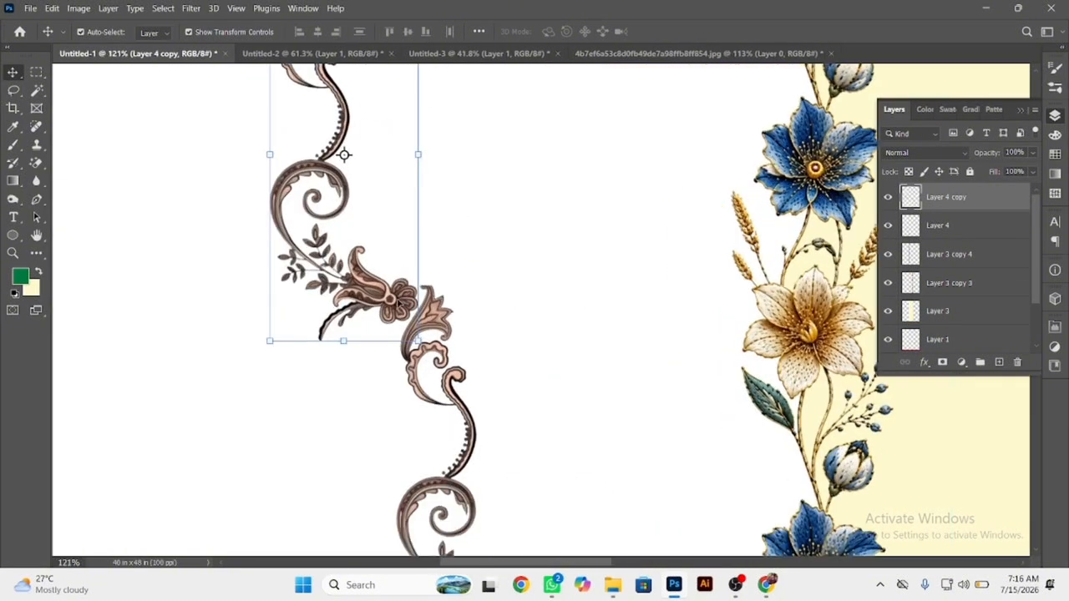
{"action": "left_click_drag", "start_coordinate": [400, 303], "coordinate": [414, 280]}
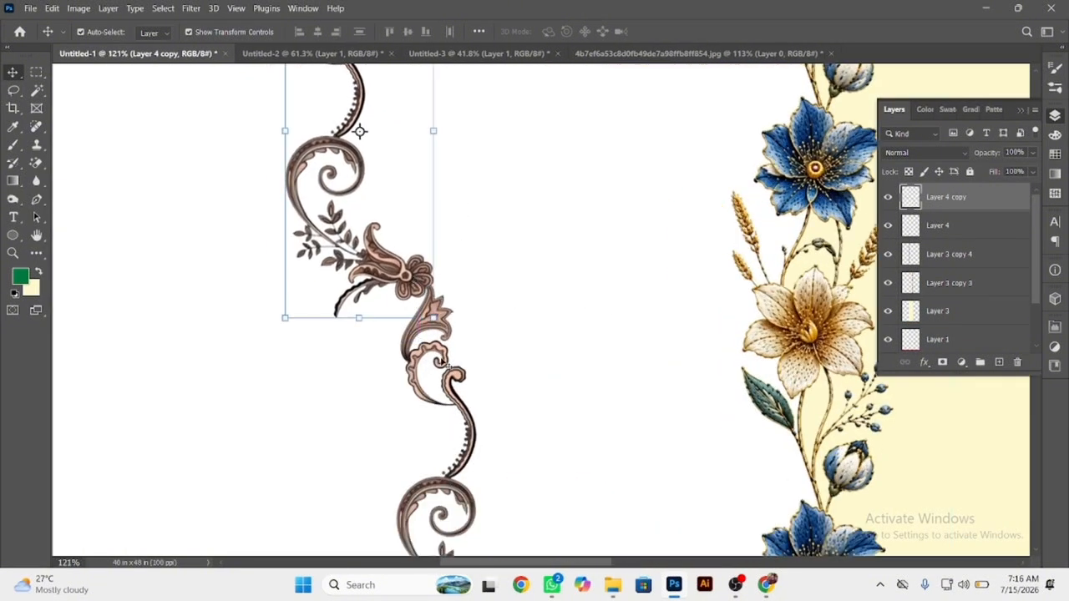
{"action": "left_click", "coordinate": [422, 361], "text": "shift"}
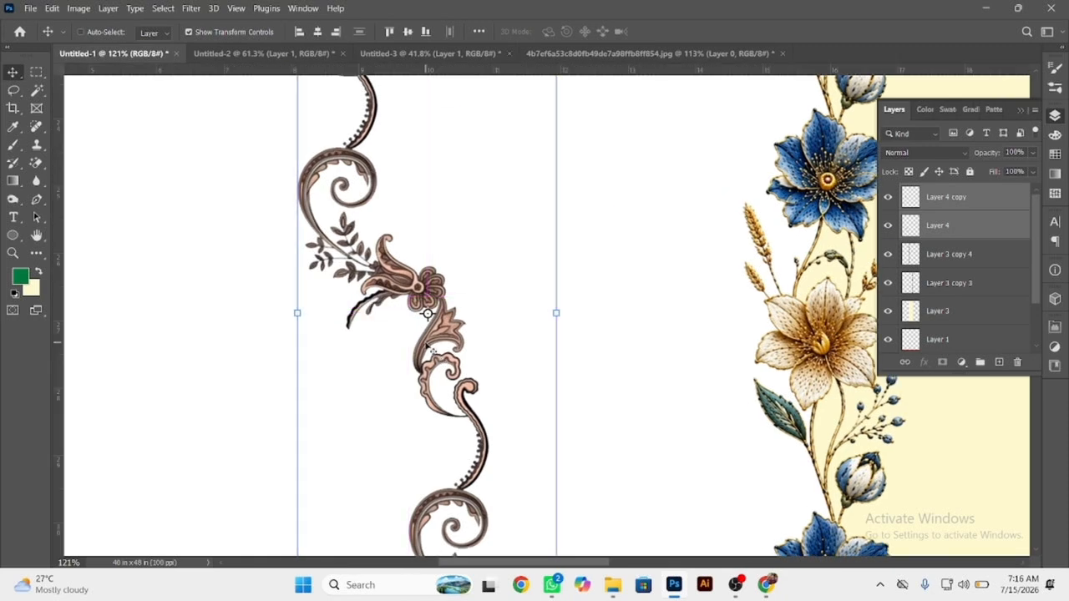
{"action": "key", "text": "ctrl+e"}
Lengthen the diagonal scroll strand by duplicating it end to end twice, merging each copy with the strand.
{"action": "scroll", "coordinate": [428, 348], "scroll_direction": "down", "scroll_amount": 4}
{"action": "left_click_drag", "start_coordinate": [422, 470], "coordinate": [355, 227]}
{"action": "left_click", "coordinate": [403, 348], "text": "shift"}
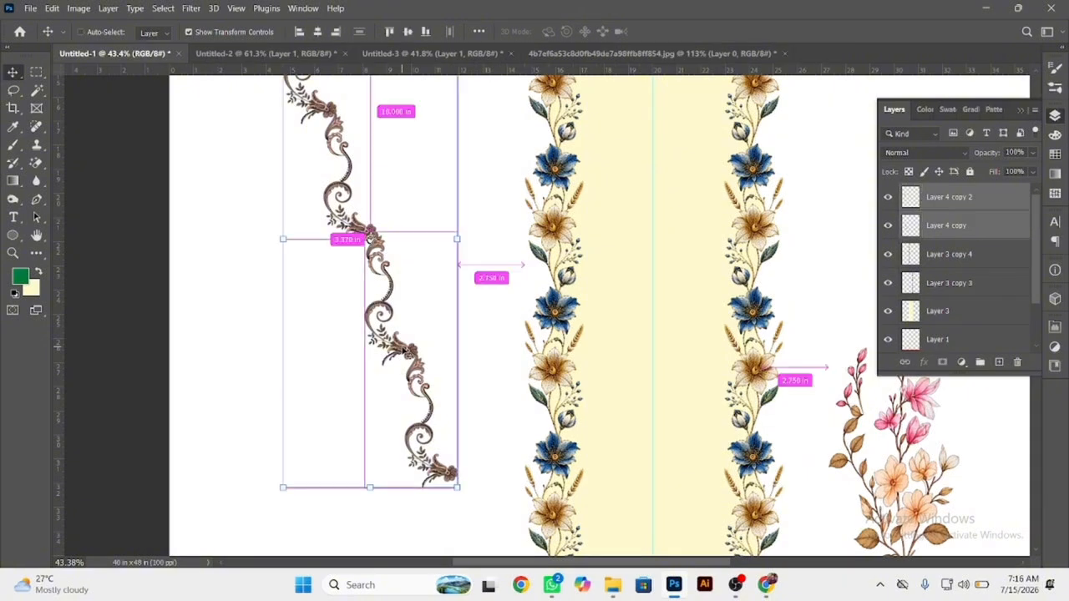
{"action": "key", "text": "ctrl+e"}
{"action": "scroll", "coordinate": [355, 322], "scroll_direction": "down", "scroll_amount": 2}
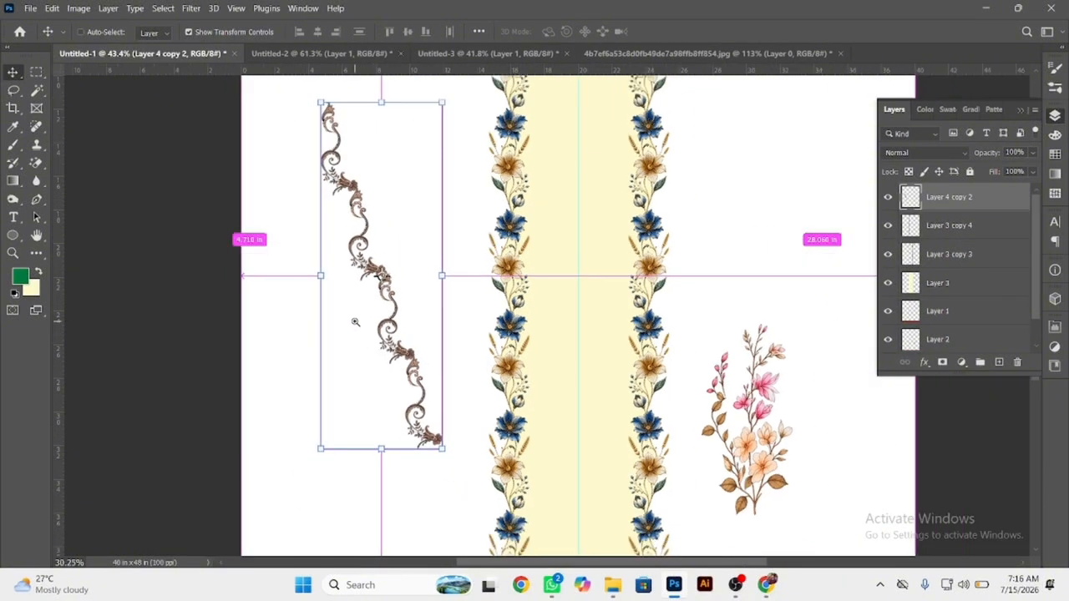
{"action": "left_click_drag", "start_coordinate": [420, 409], "coordinate": [318, 101]}
{"action": "left_click", "coordinate": [382, 274], "text": "shift"}
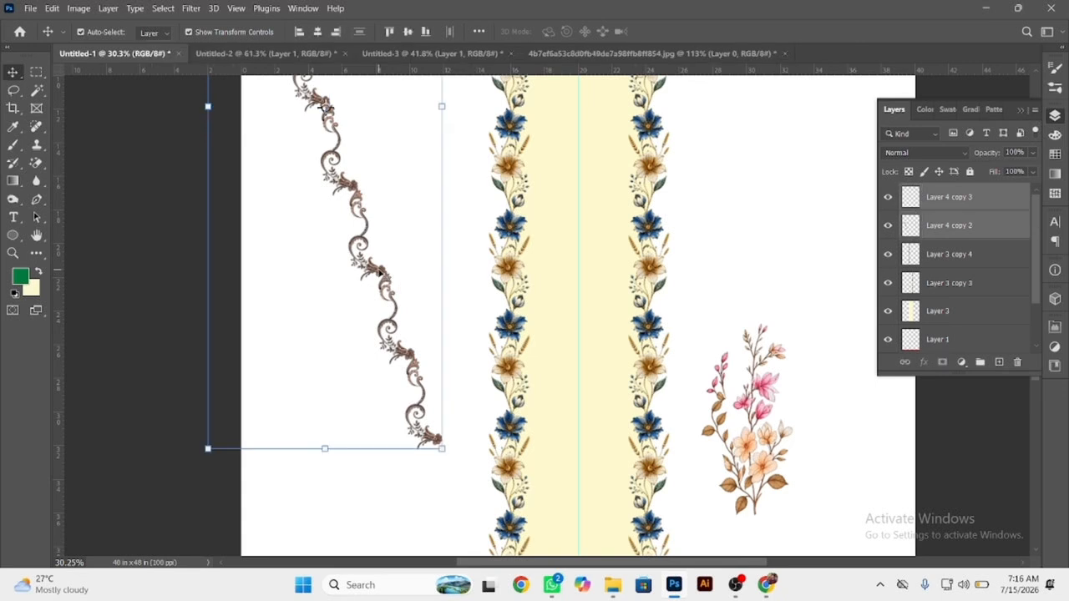
{"action": "key", "text": "ctrl+e"}
Rotate the long scroll strand by -12.53° and position it so its lower end meets the left flower border.
{"action": "scroll", "coordinate": [444, 288], "scroll_direction": "down", "scroll_amount": 3}
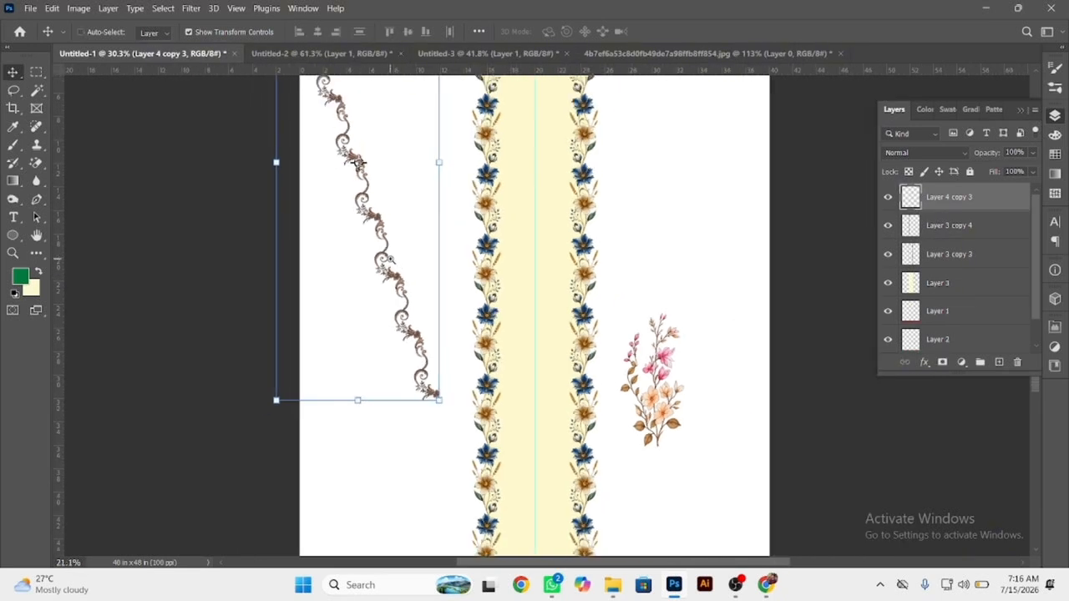
{"action": "left_click_drag", "start_coordinate": [458, 245], "coordinate": [494, 200]}
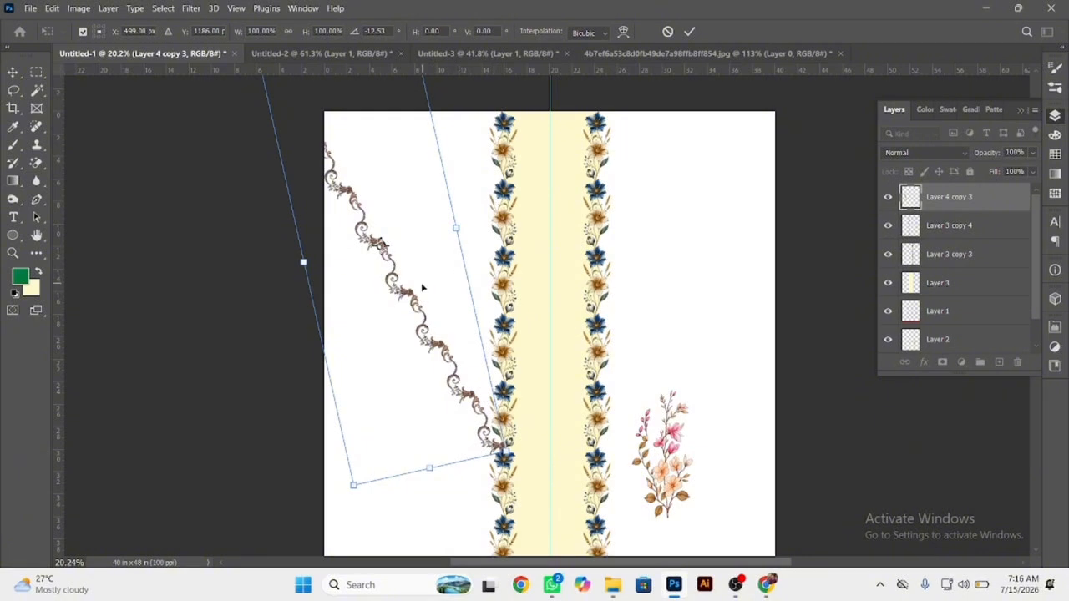
{"action": "left_click_drag", "start_coordinate": [411, 289], "coordinate": [408, 299]}
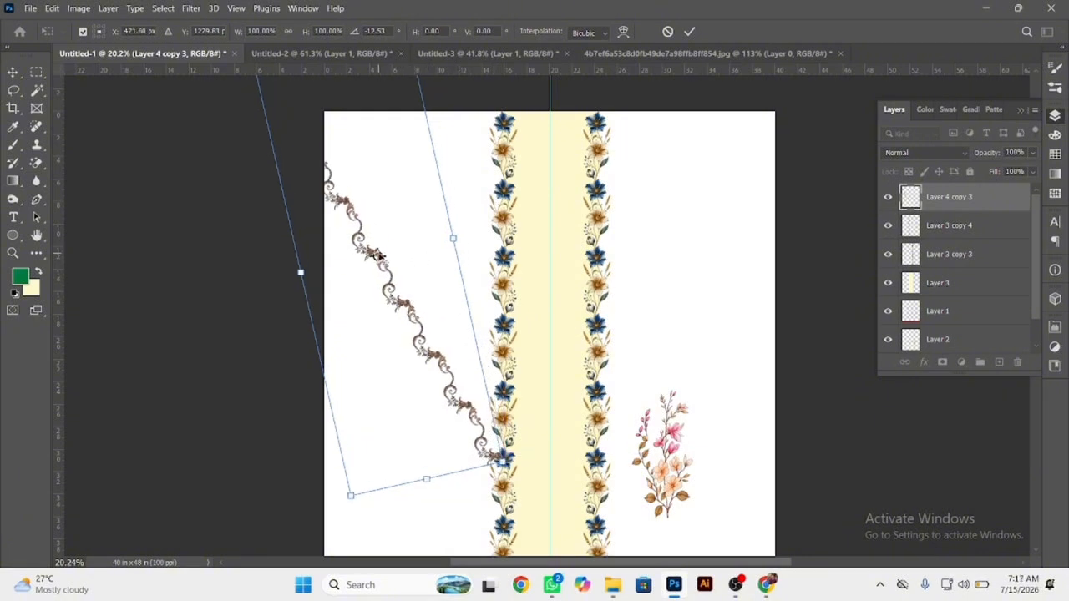
{"action": "key", "text": "Return"}
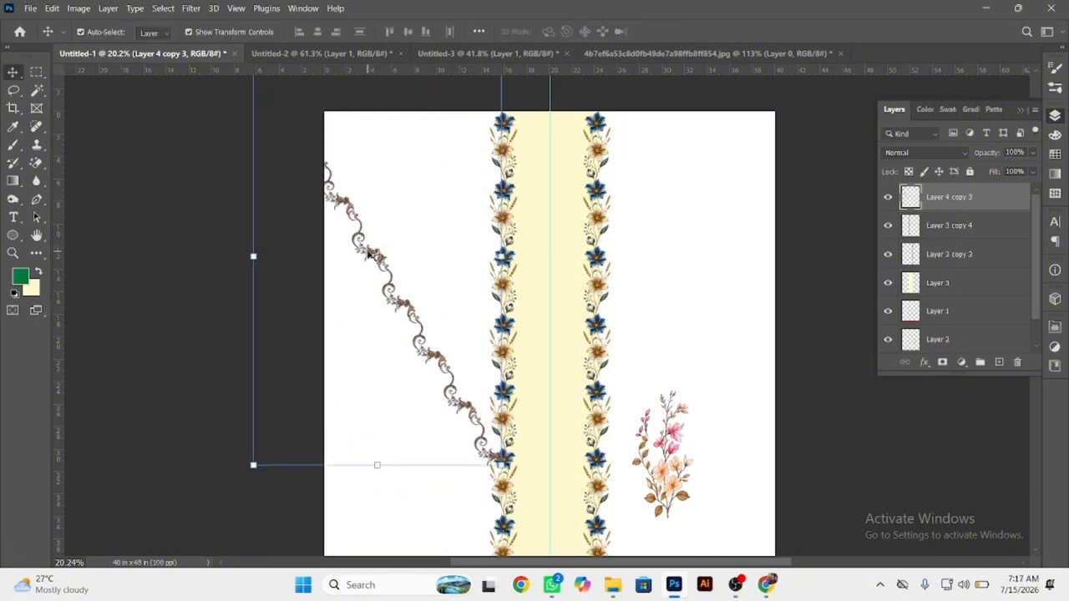
Duplicate the slanted strand twice to form three evenly spaced parallel strands and merge them into one layer.
{"action": "left_click_drag", "start_coordinate": [372, 252], "coordinate": [394, 289]}
{"action": "scroll", "coordinate": [391, 250], "scroll_direction": "down", "scroll_amount": 3}
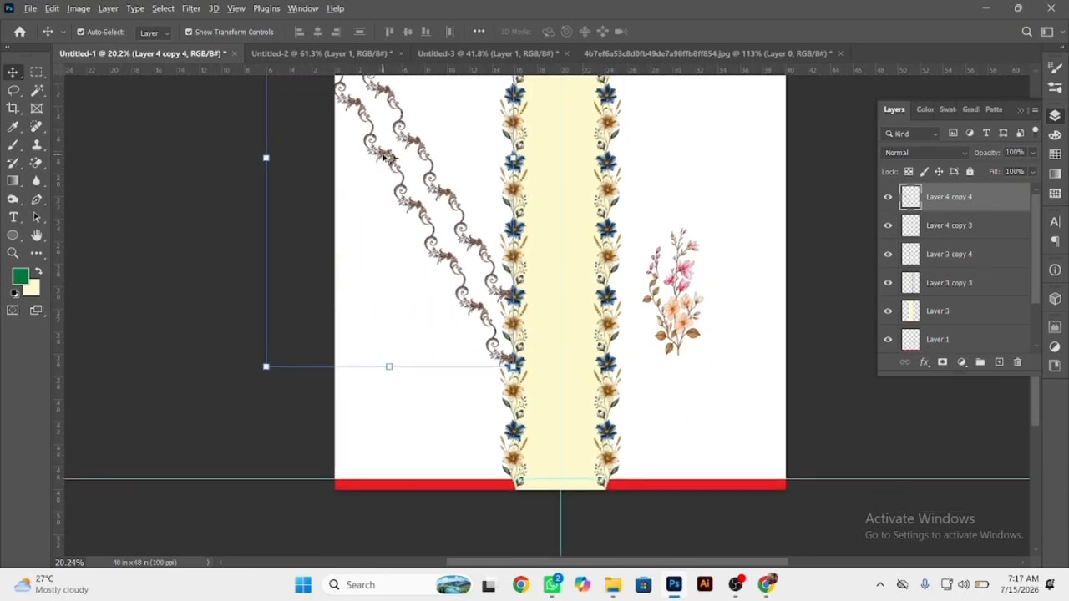
{"action": "left_click_drag", "start_coordinate": [385, 155], "coordinate": [386, 225]}
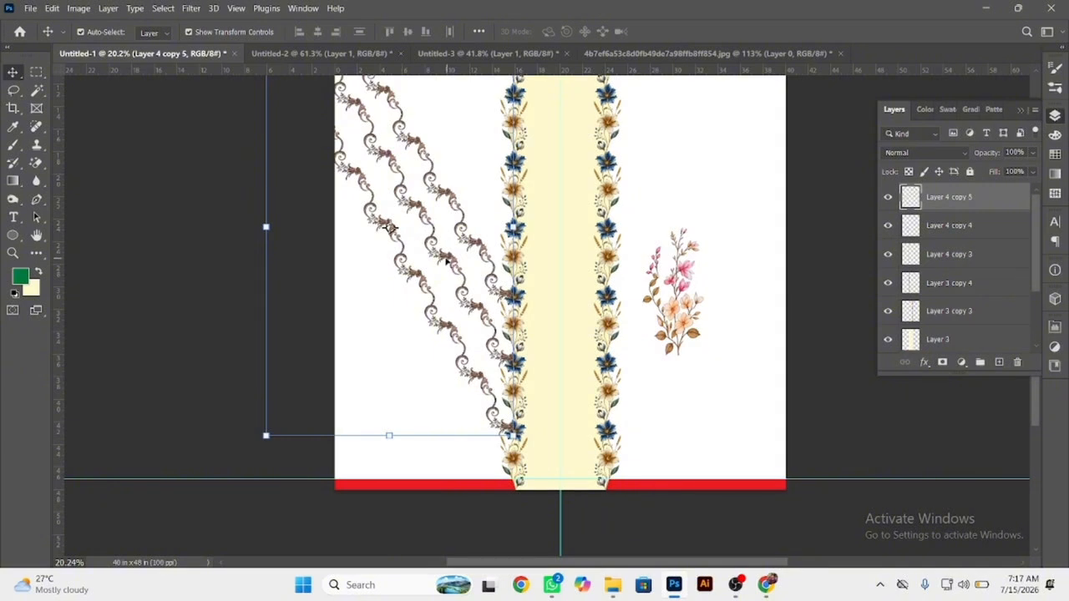
{"action": "left_click", "coordinate": [477, 247], "text": "shift"}
{"action": "left_click", "coordinate": [477, 247], "text": "shift"}
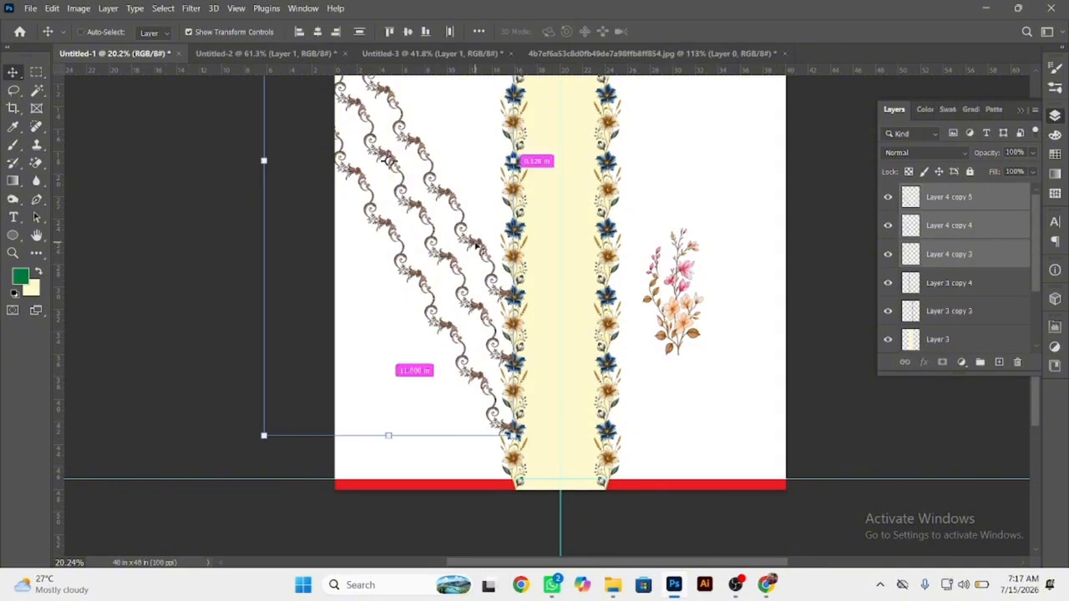
{"action": "key", "text": "ctrl+e"}
Scale the merged strands to 71.83% to fit between the canvas edge and the left flower border, and move them upward.
{"action": "scroll", "coordinate": [472, 250], "scroll_direction": "down", "scroll_amount": 1}
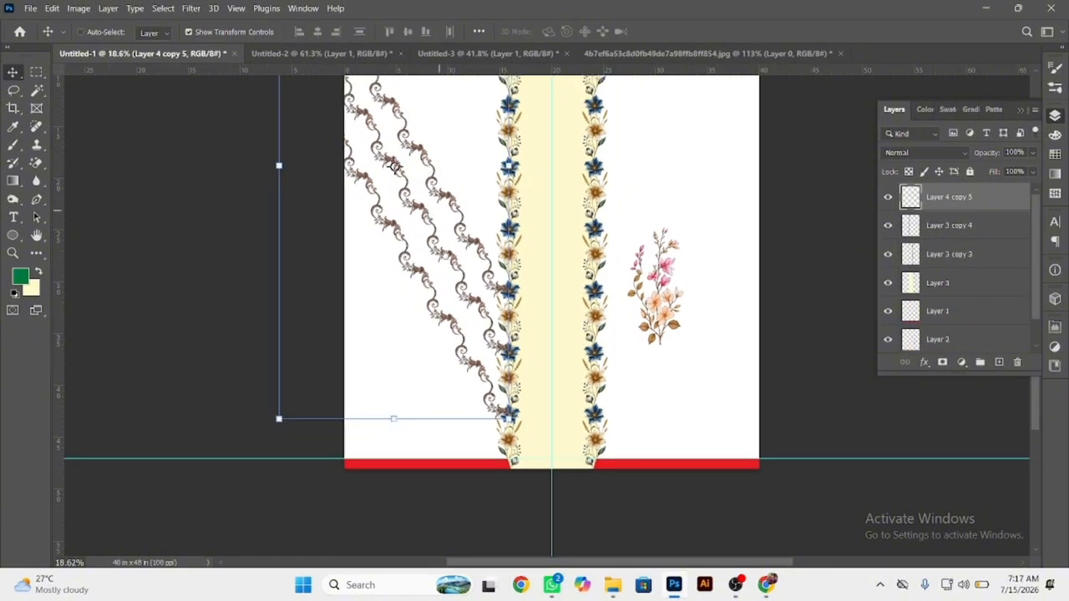
{"action": "scroll", "coordinate": [367, 263], "scroll_direction": "up", "scroll_amount": 2}
{"action": "left_click_drag", "start_coordinate": [299, 268], "coordinate": [362, 265]}
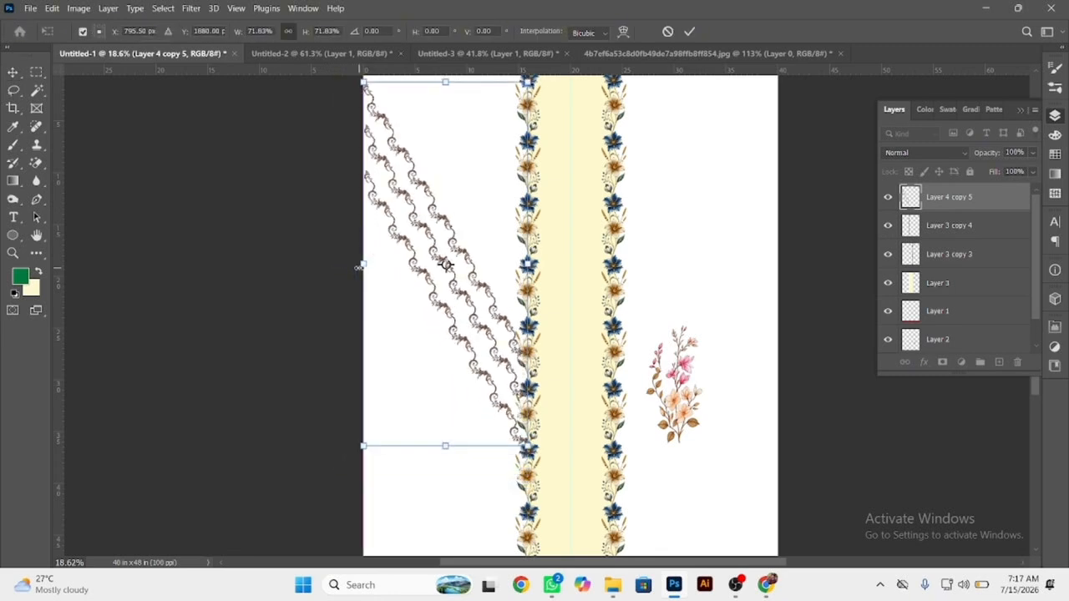
{"action": "key", "text": "Return"}
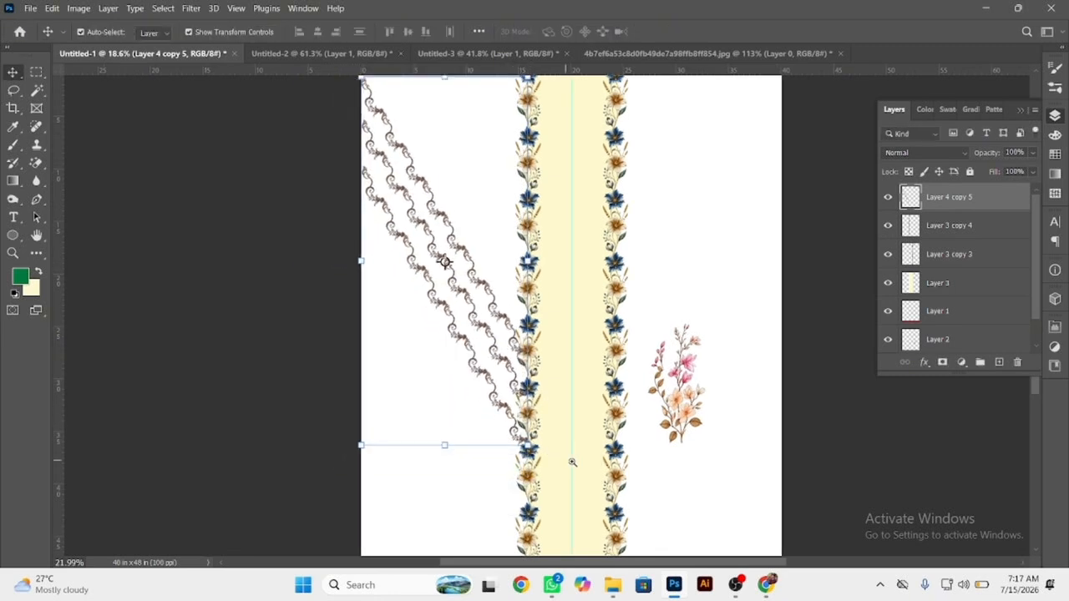
{"action": "scroll", "coordinate": [573, 460], "scroll_direction": "up", "scroll_amount": 3}
{"action": "left_click_drag", "start_coordinate": [501, 431], "coordinate": [514, 297]}
{"action": "scroll", "coordinate": [436, 232], "scroll_direction": "down", "scroll_amount": 2}
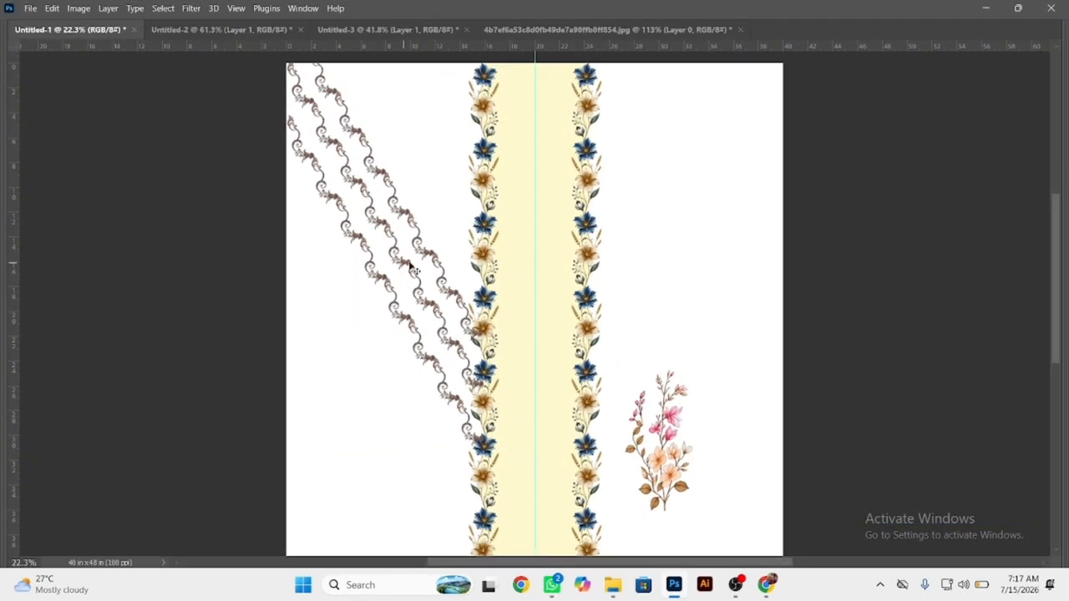
Duplicate the merged diagonal strands onto the right half of the layout and flip the copy horizontally.
{"action": "key", "text": "super"}
{"action": "left_click", "coordinate": [109, 241]}
{"action": "left_click_drag", "start_coordinate": [407, 264], "coordinate": [660, 224]}
{"action": "key", "text": "ctrl+t"}
{"action": "right_click", "coordinate": [585, 226]}
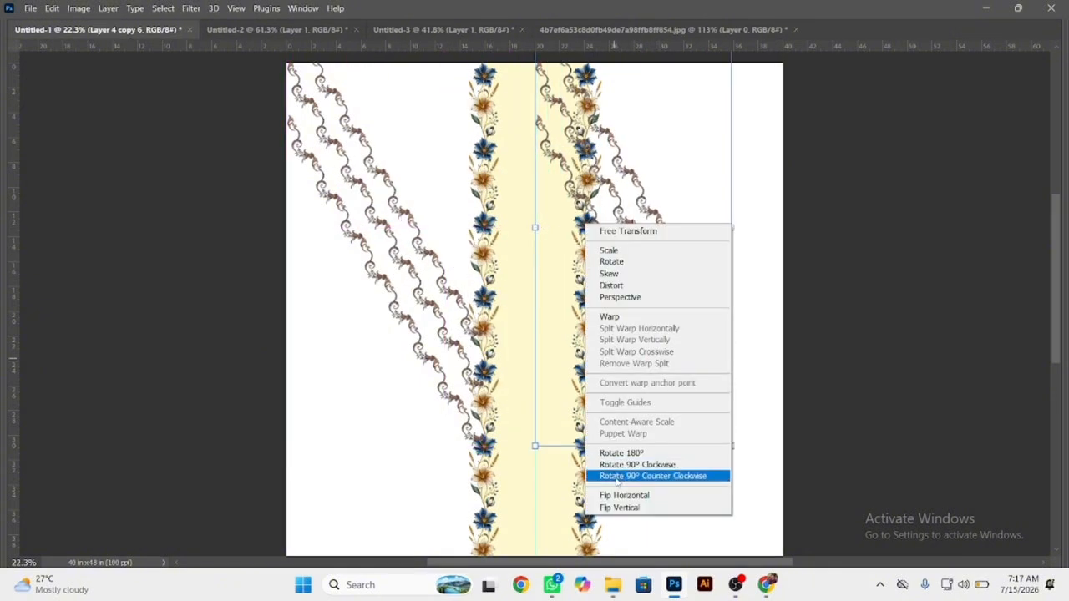
{"action": "left_click", "coordinate": [624, 495]}
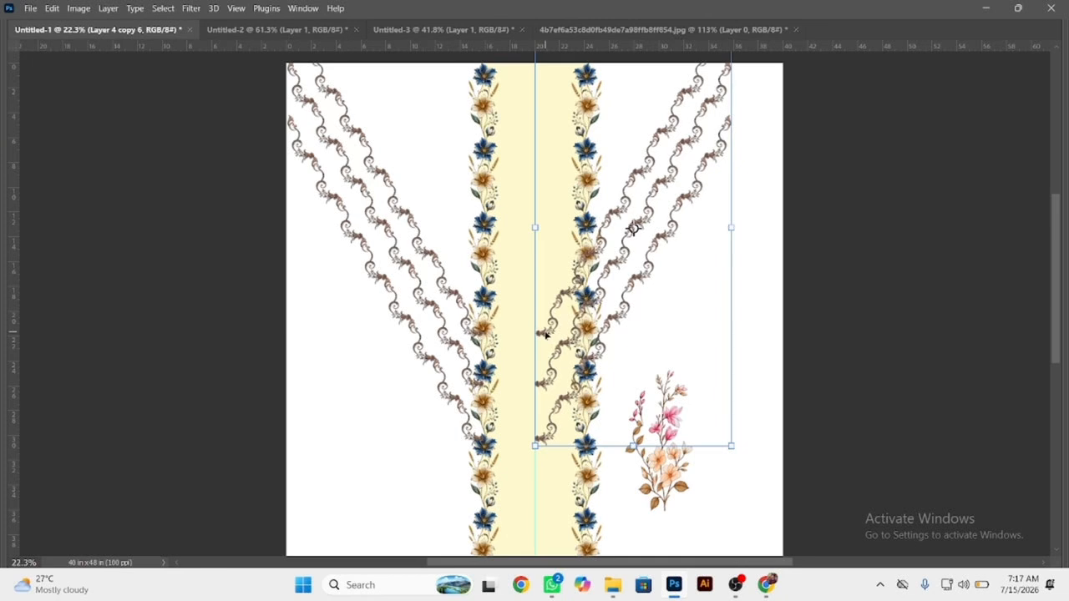
Position the mirrored strands against the right canvas edge so their lower ends meet the right flower border.
{"action": "left_click_drag", "start_coordinate": [547, 335], "coordinate": [602, 300]}
{"action": "left_click", "coordinate": [457, 347], "text": "shift"}
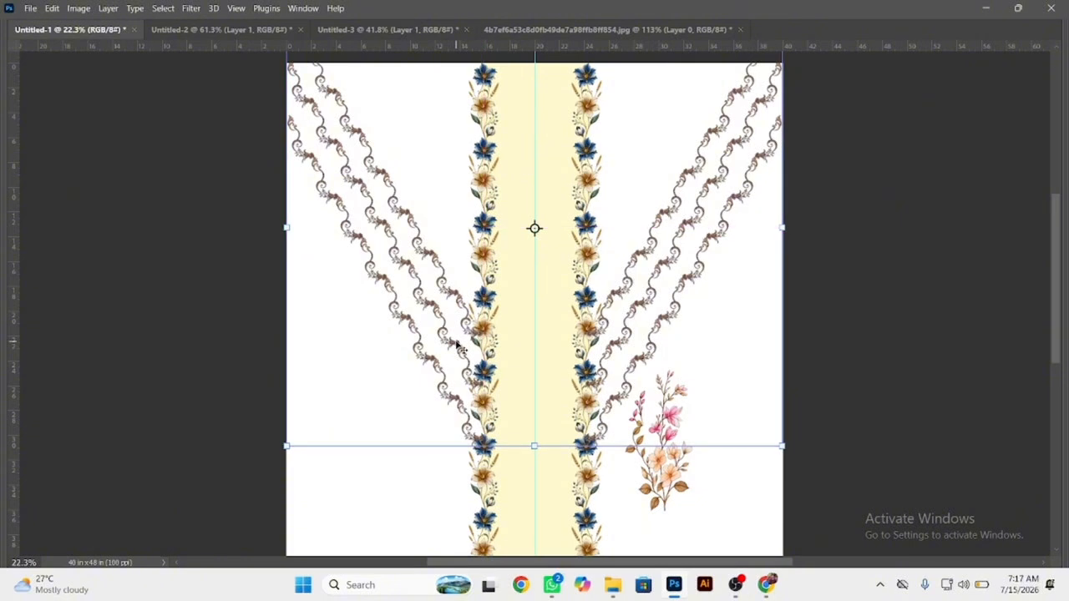
{"action": "key", "text": "Return"}
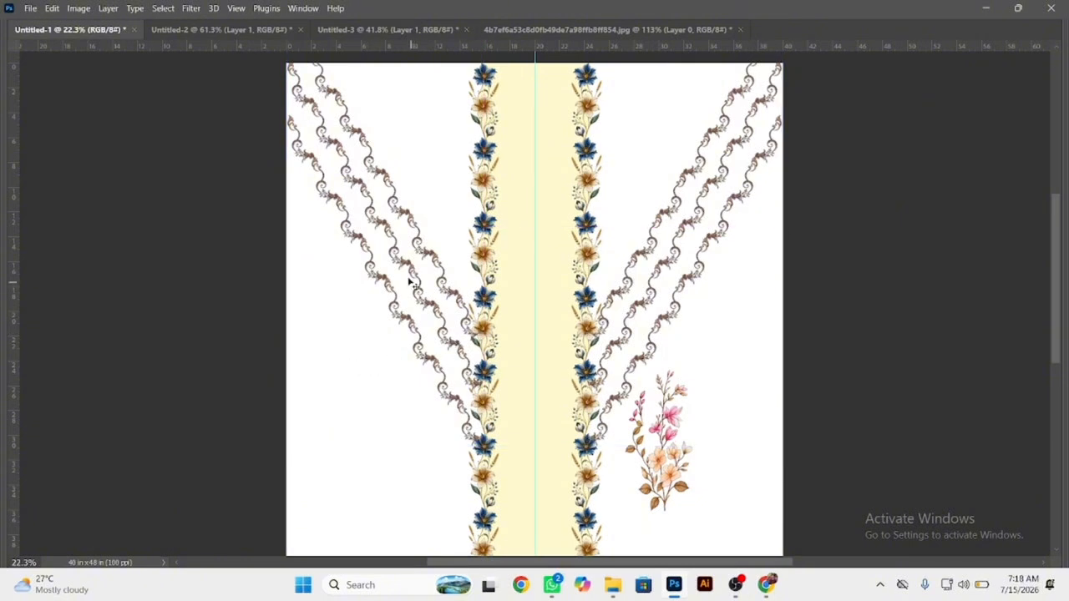
Try shifting the left strands 0.4 in outward past the canvas edge, and move them back 0.4 in.
{"action": "left_click_drag", "start_coordinate": [414, 277], "coordinate": [409, 240]}
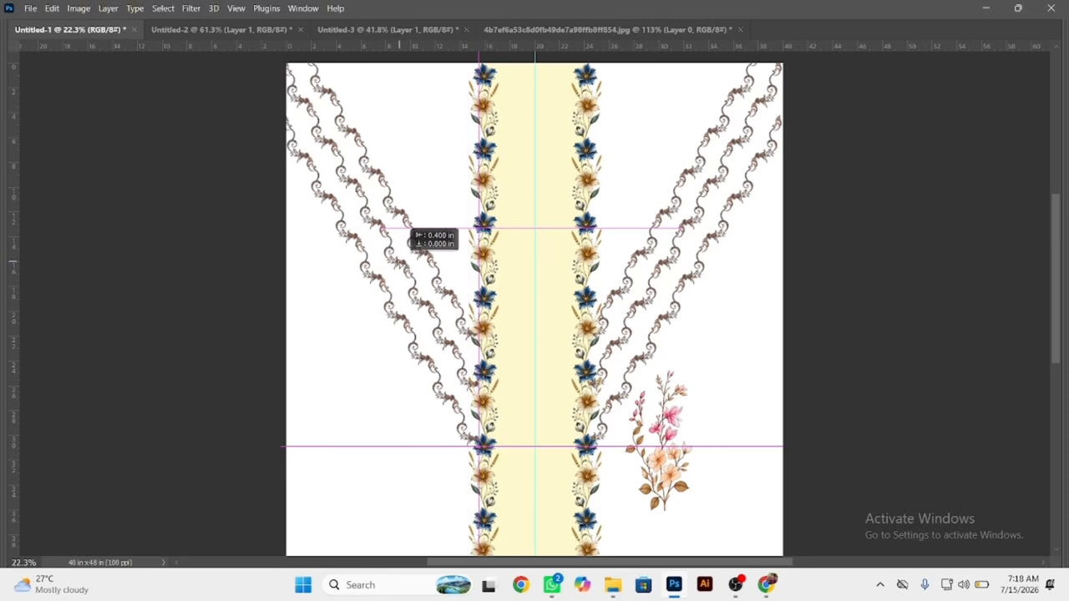
{"action": "left_click_drag", "start_coordinate": [415, 238], "coordinate": [380, 228]}
{"action": "left_click", "coordinate": [374, 382]}
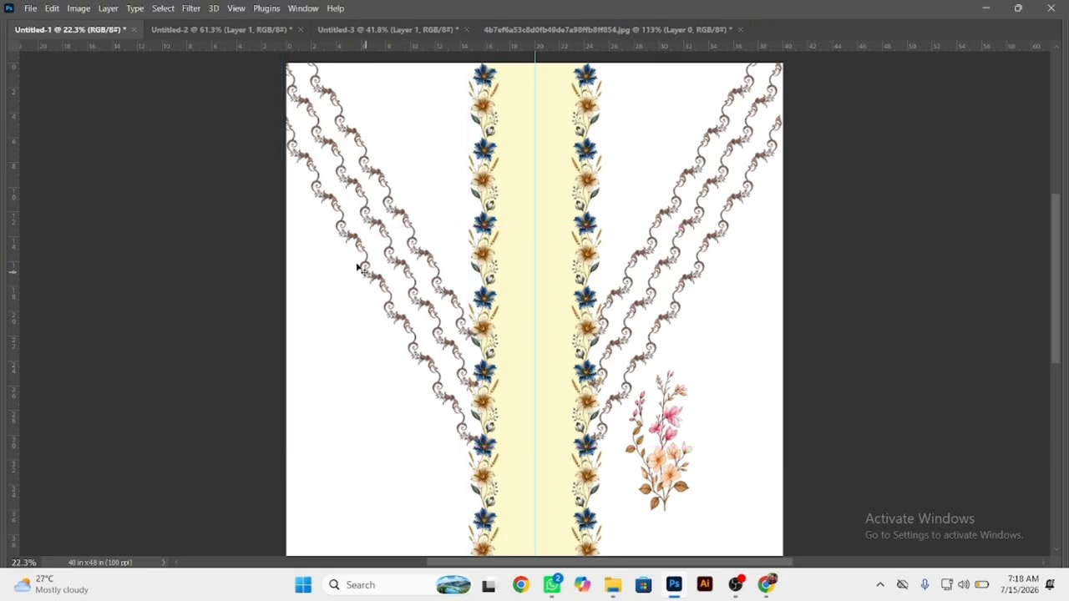
{"action": "left_click", "coordinate": [380, 227]}
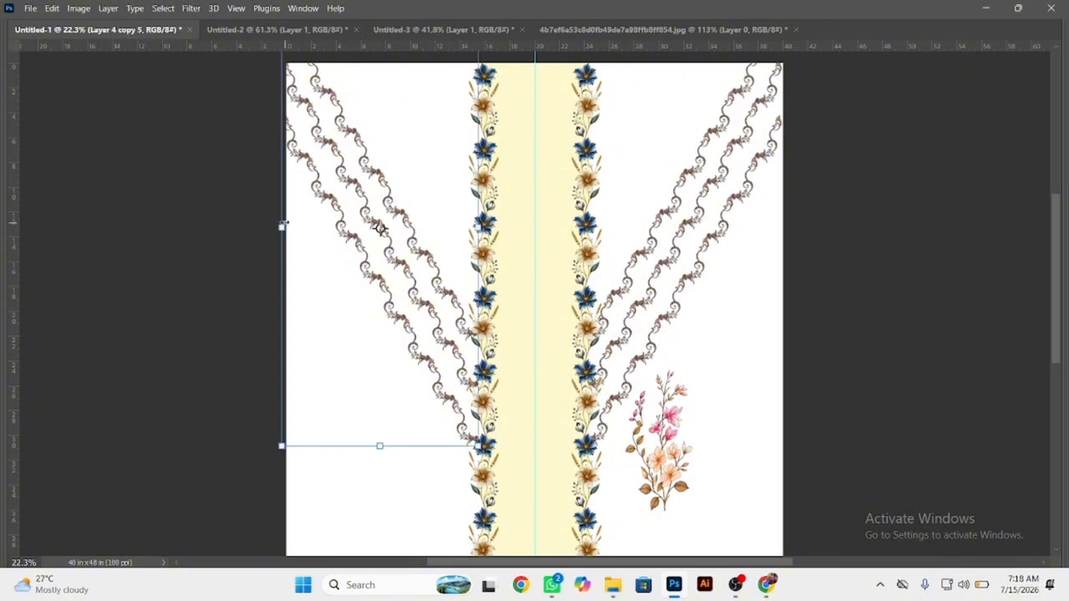
{"action": "left_click_drag", "start_coordinate": [353, 240], "coordinate": [358, 239]}
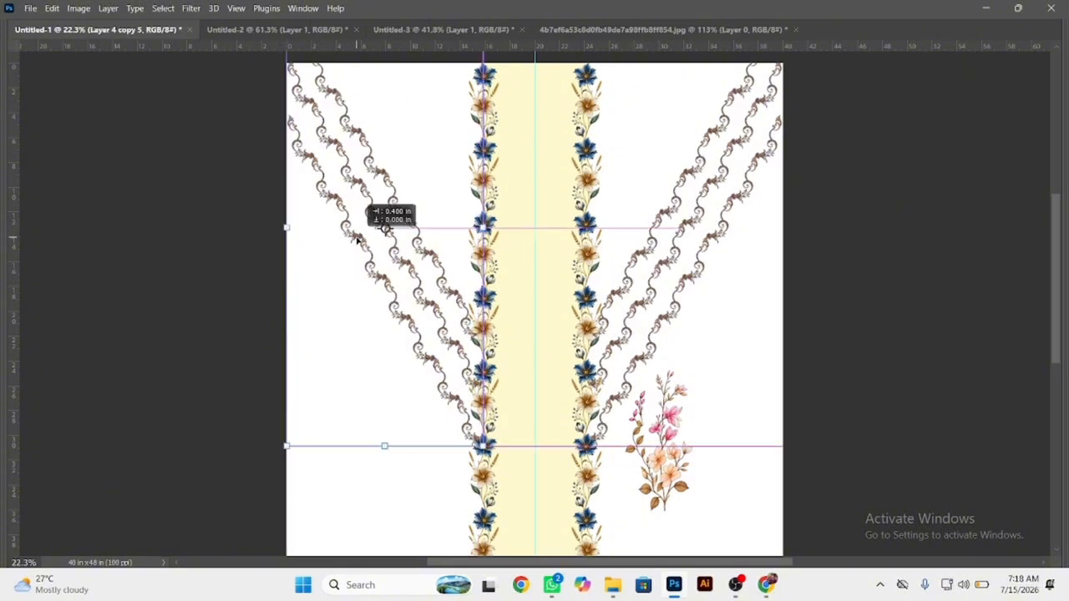
{"action": "left_click", "coordinate": [622, 296]}
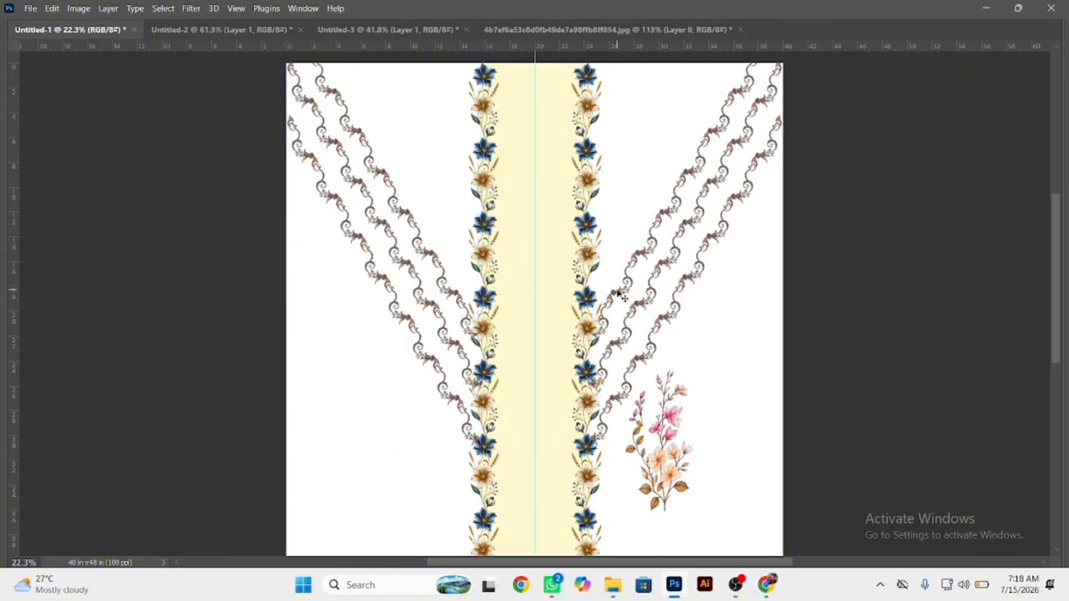
Examine the left and right strand layers for matching placement and how their ends meet the flower borders.
{"action": "left_click", "coordinate": [616, 298]}
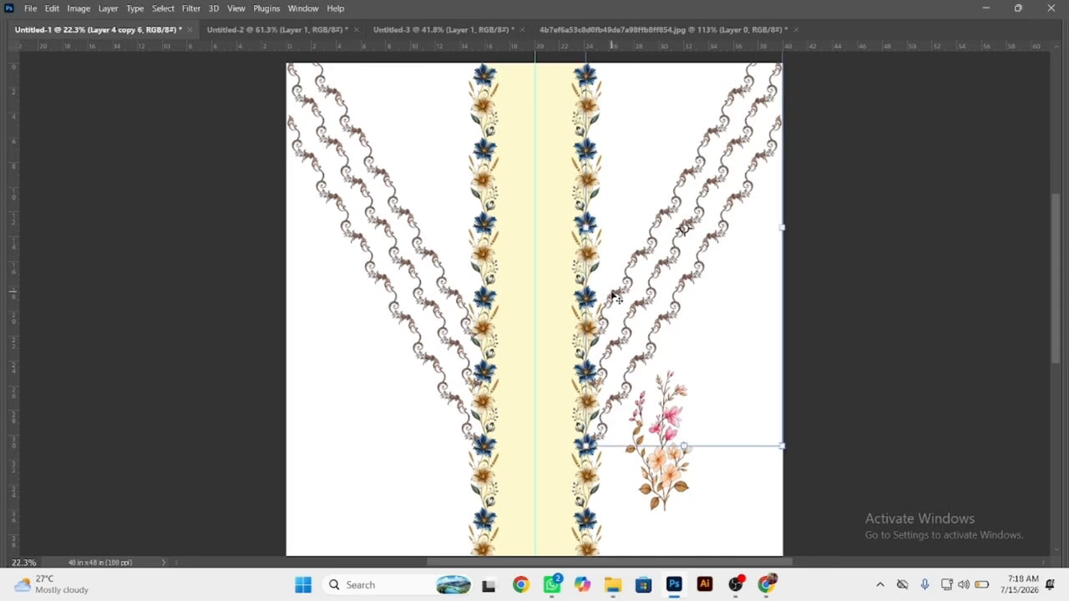
{"action": "left_click", "coordinate": [726, 270]}
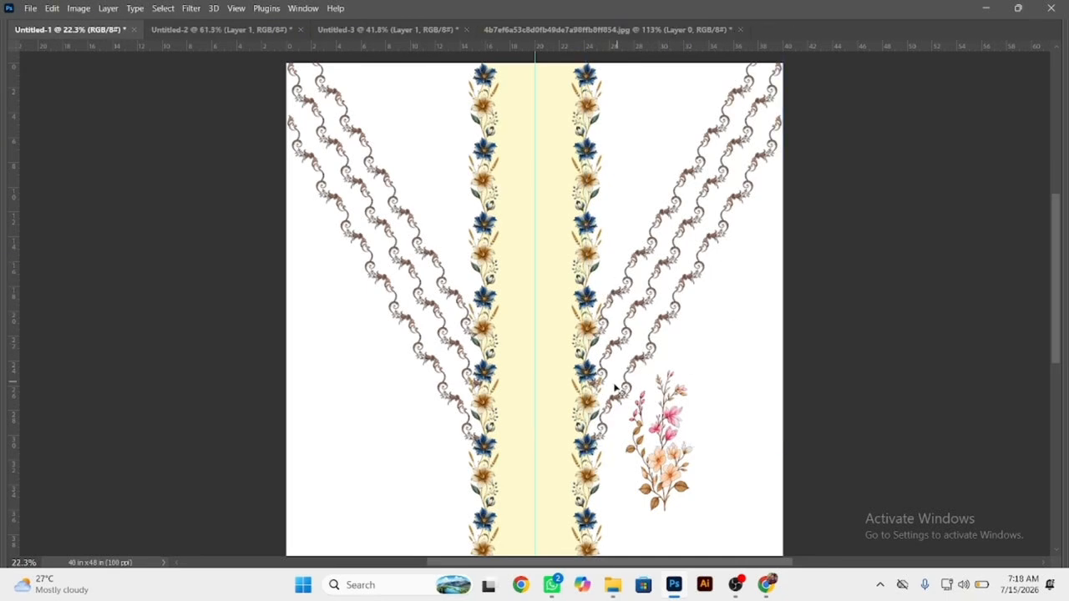
{"action": "left_click_drag", "start_coordinate": [583, 360], "coordinate": [698, 389]}
{"action": "left_click_drag", "start_coordinate": [615, 433], "coordinate": [607, 315]}
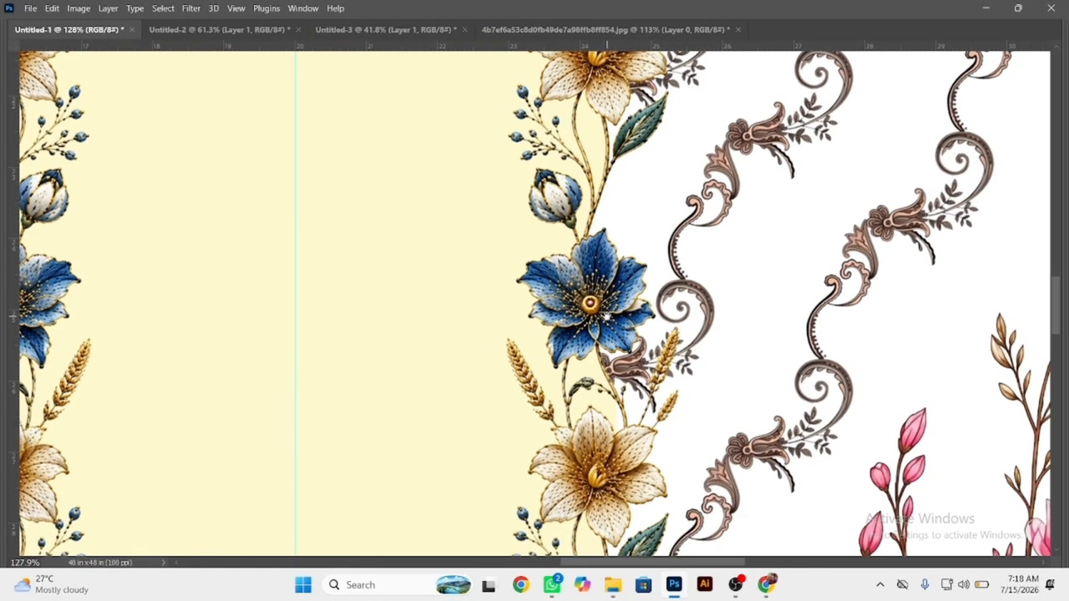
{"action": "left_click_drag", "start_coordinate": [581, 384], "coordinate": [464, 323]}
{"action": "left_click", "coordinate": [322, 257]}
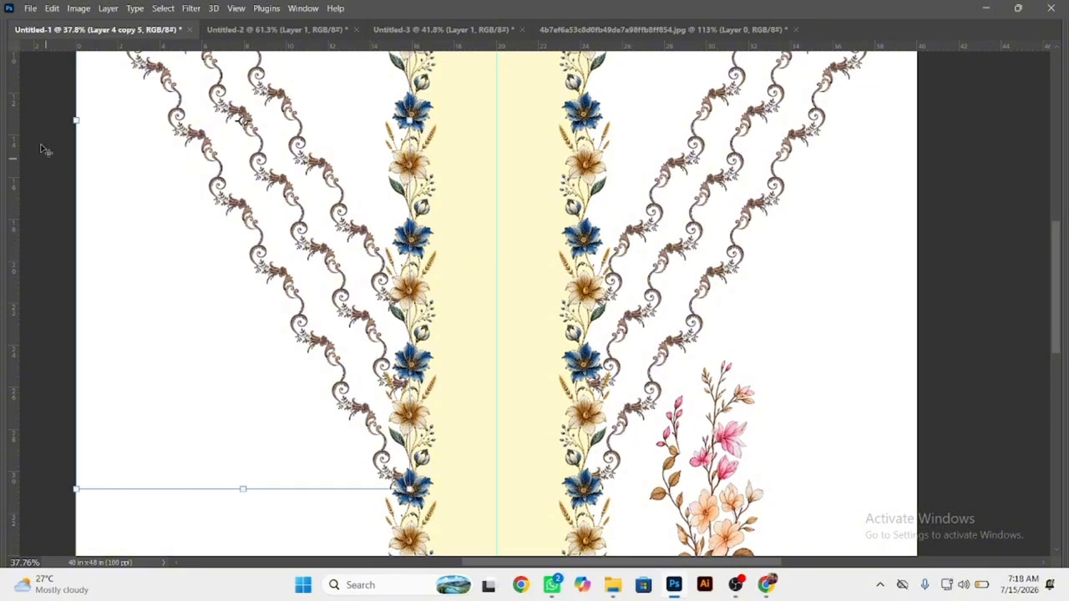
{"action": "left_click", "coordinate": [643, 241]}
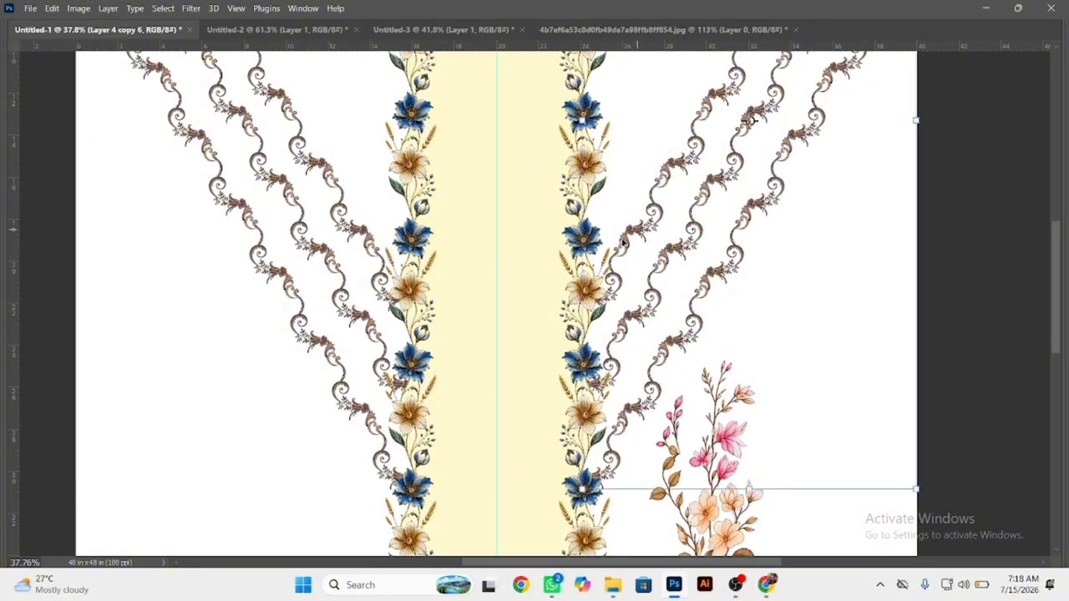
{"action": "left_click", "coordinate": [826, 246]}
Move the pink and orange floral spray farther outward in the white area below the right-hand strands.
{"action": "left_click_drag", "start_coordinate": [615, 313], "coordinate": [569, 290]}
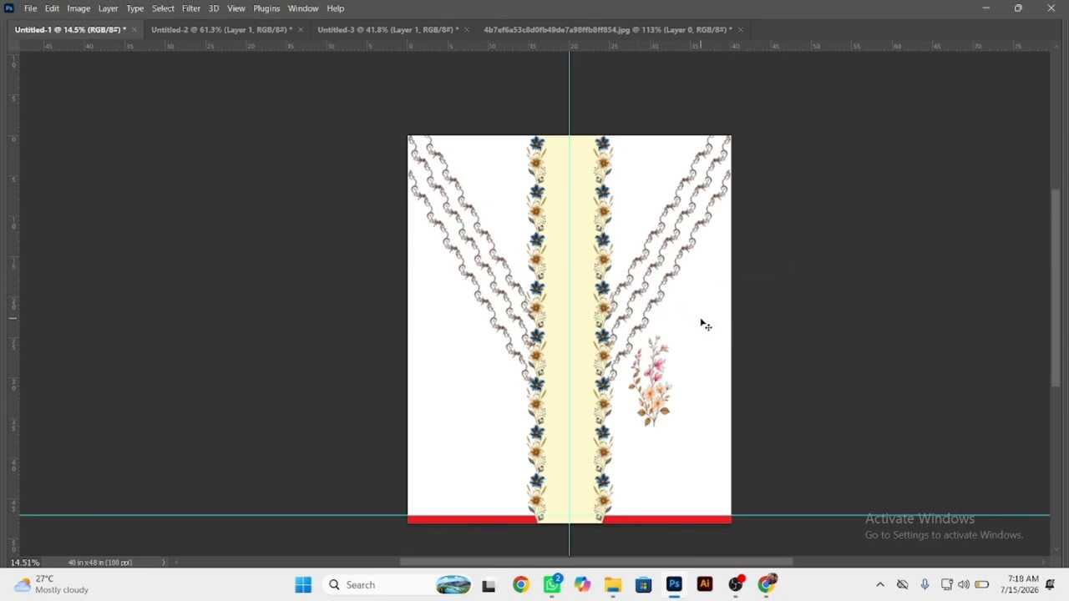
{"action": "left_click_drag", "start_coordinate": [669, 407], "coordinate": [698, 367]}
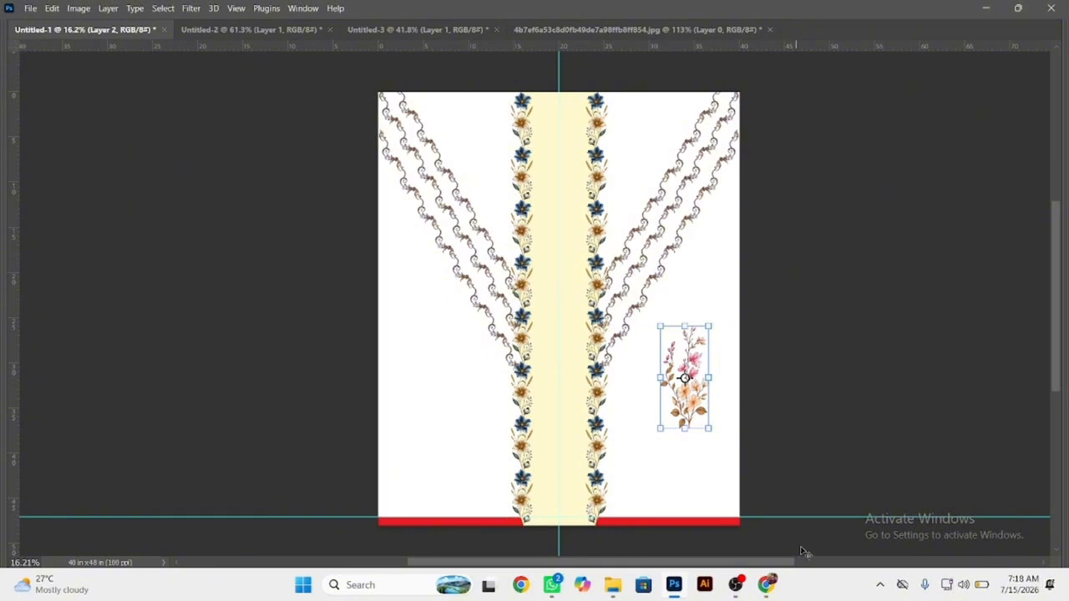
{"action": "key", "text": "Right"}
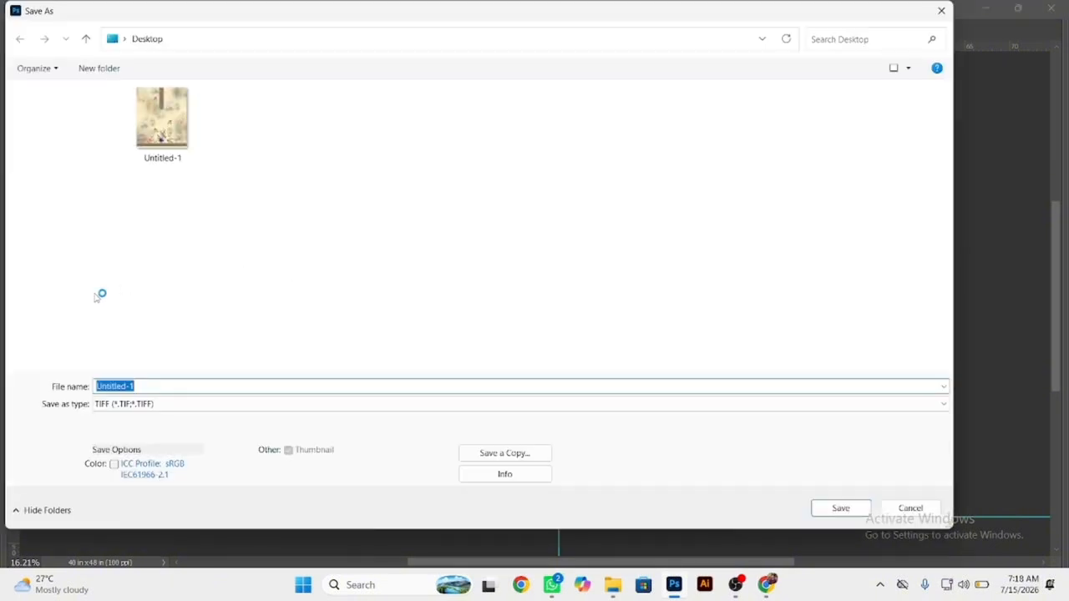
Save the layout on New Volume (E:) as a TIFF named sfcsd, with no image compression and RLE layer compression.
{"action": "scroll", "coordinate": [63, 297], "scroll_direction": "down", "scroll_amount": 4}
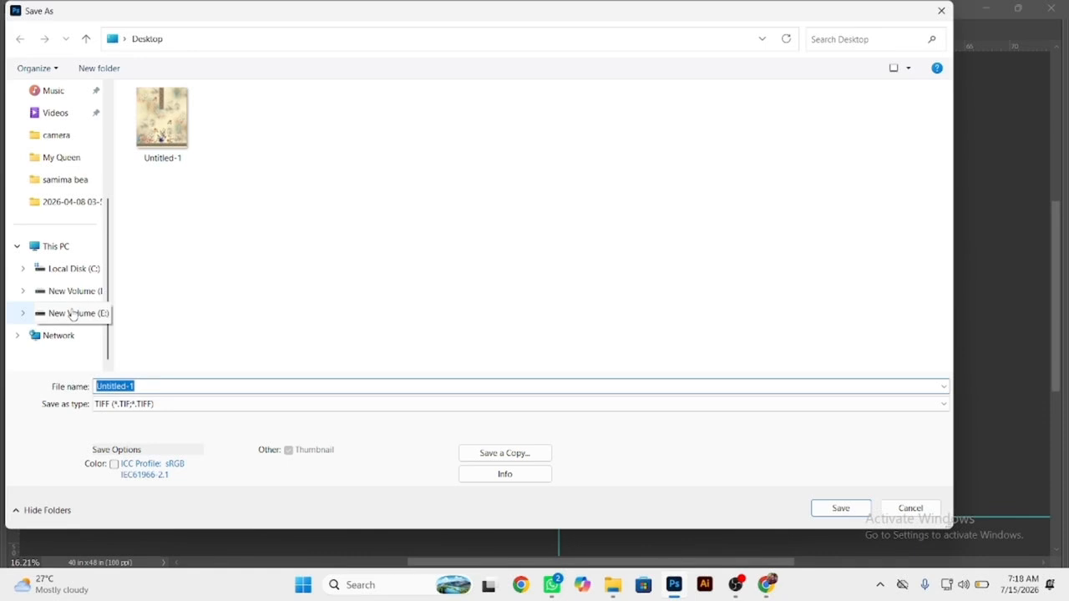
{"action": "left_click", "coordinate": [74, 313]}
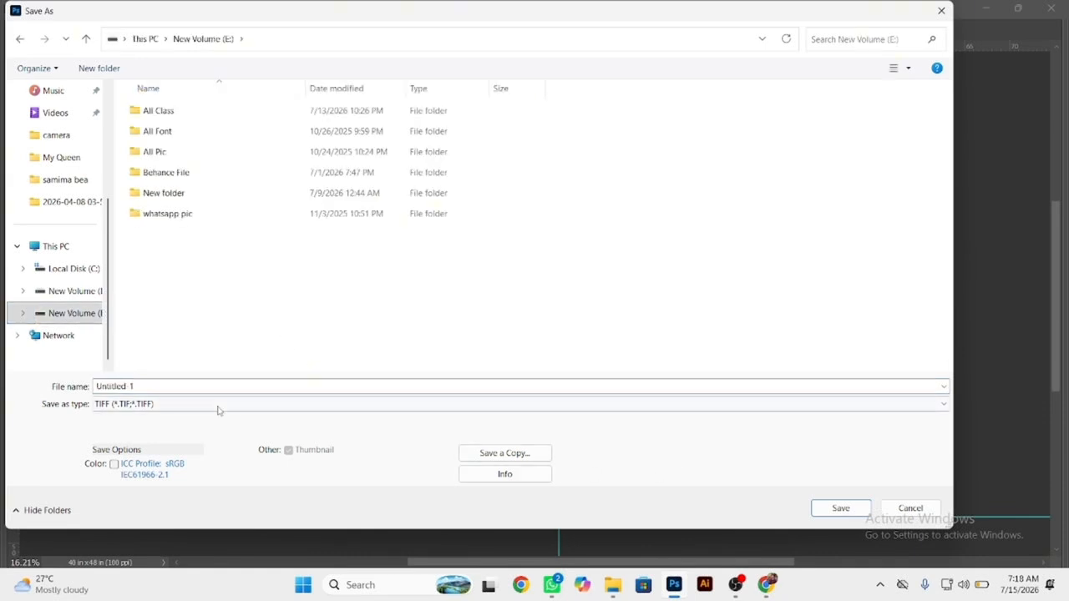
{"action": "left_click", "coordinate": [197, 386]}
{"action": "type", "text": "sfcsd"}
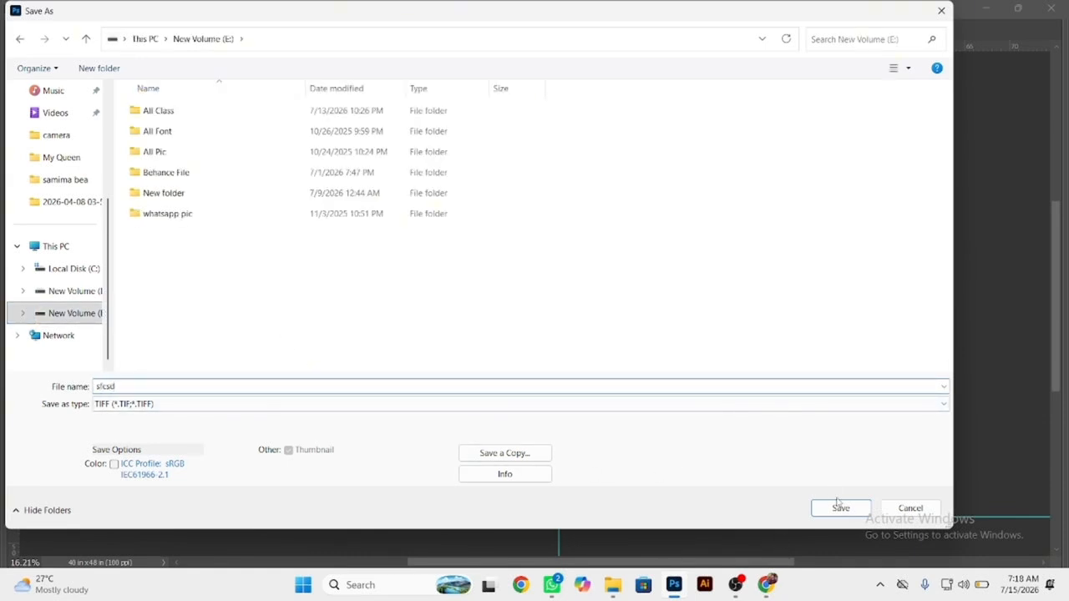
{"action": "left_click", "coordinate": [839, 507]}
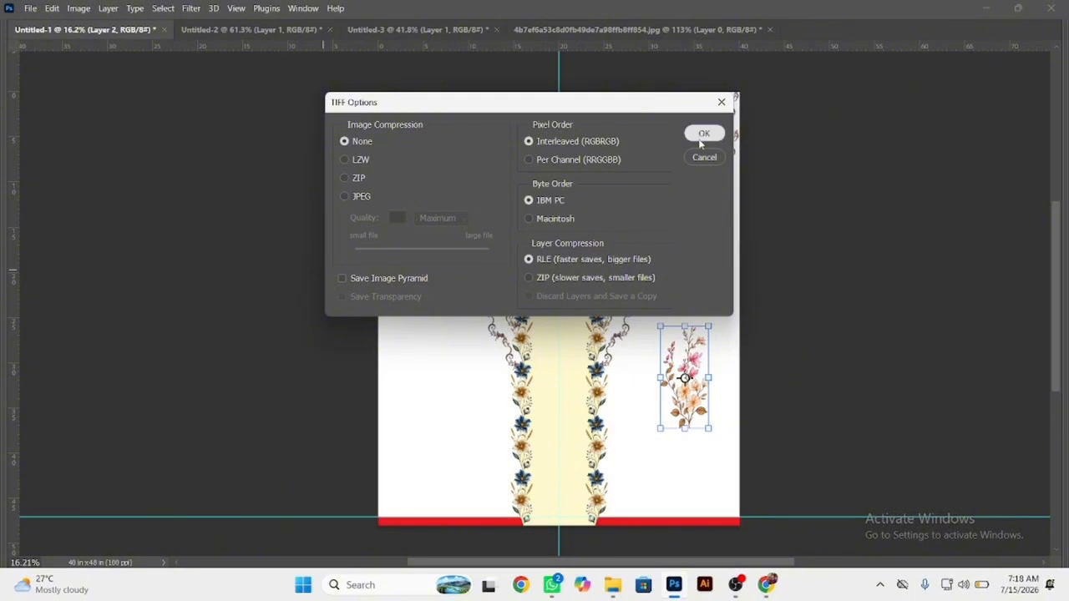
{"action": "left_click", "coordinate": [702, 137]}
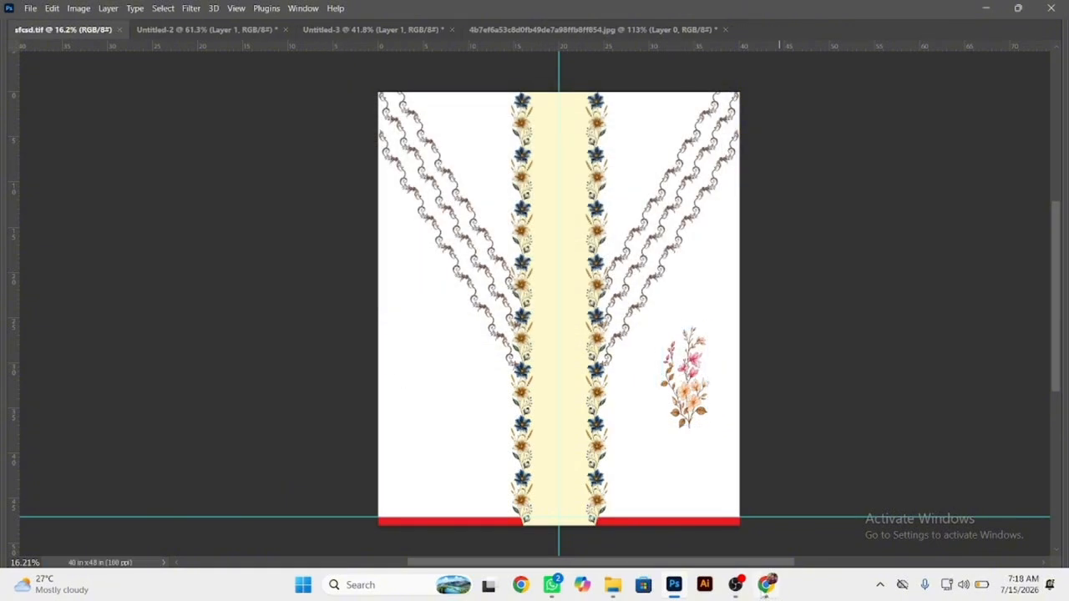
Switch to Chrome and close the scroll motif image tab and the Pinterest Original Image extension tab.
{"action": "left_click", "coordinate": [766, 585]}
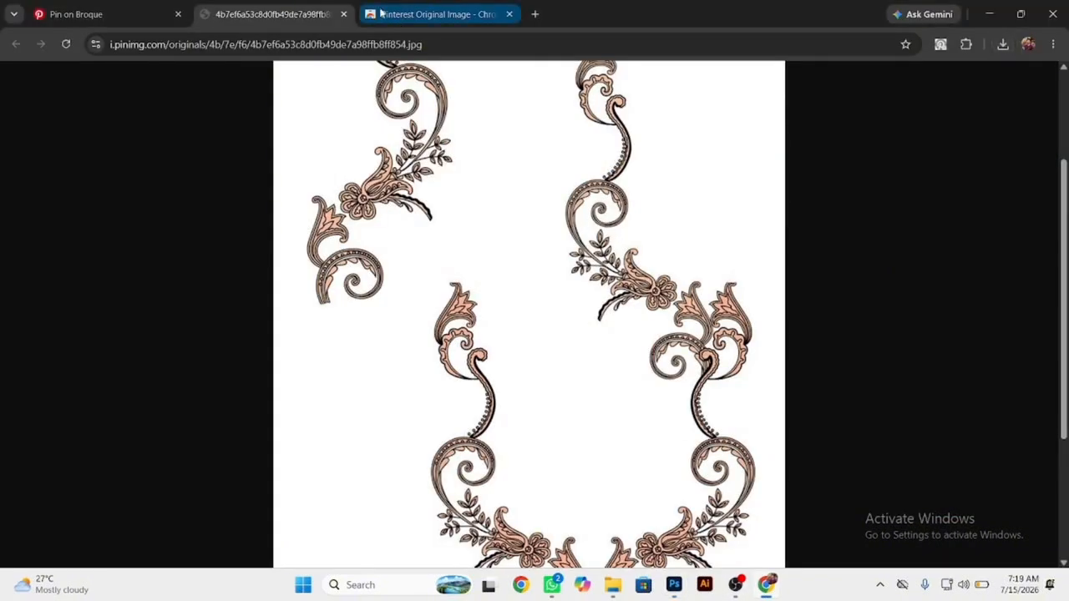
{"action": "left_click", "coordinate": [344, 14]}
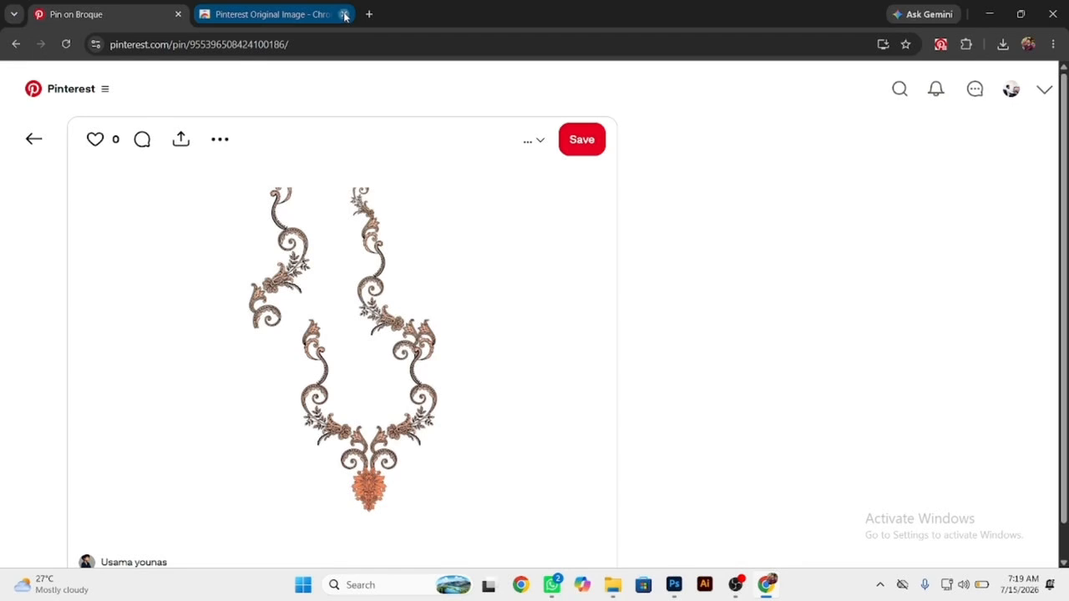
{"action": "left_click", "coordinate": [343, 15]}
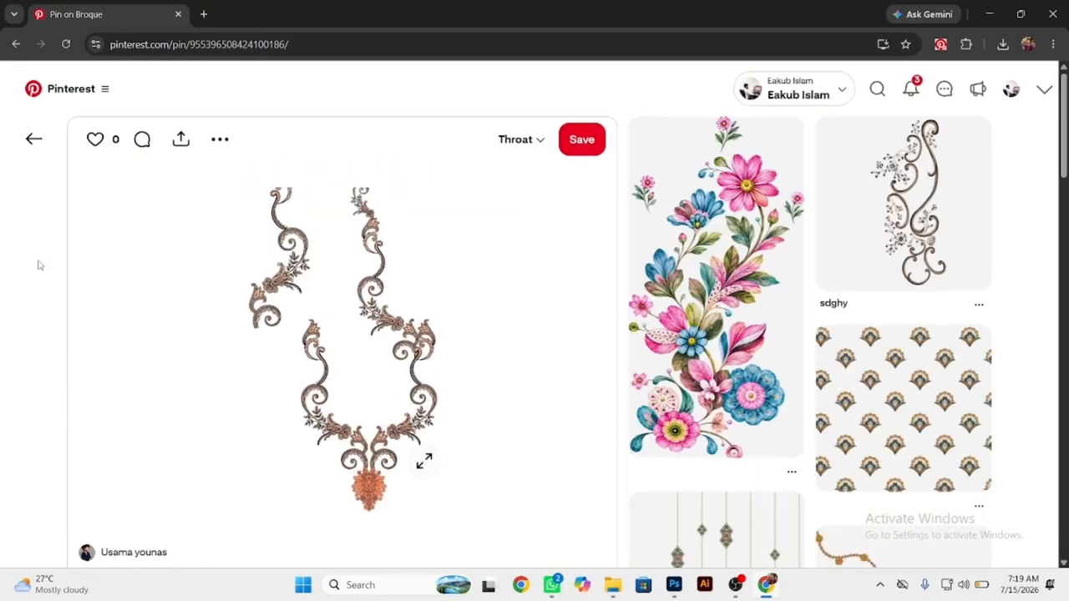
Browse the related Pinterest pins and open the original image of the gold baroque scroll border.
{"action": "scroll", "coordinate": [38, 265], "scroll_direction": "down", "scroll_amount": 4}
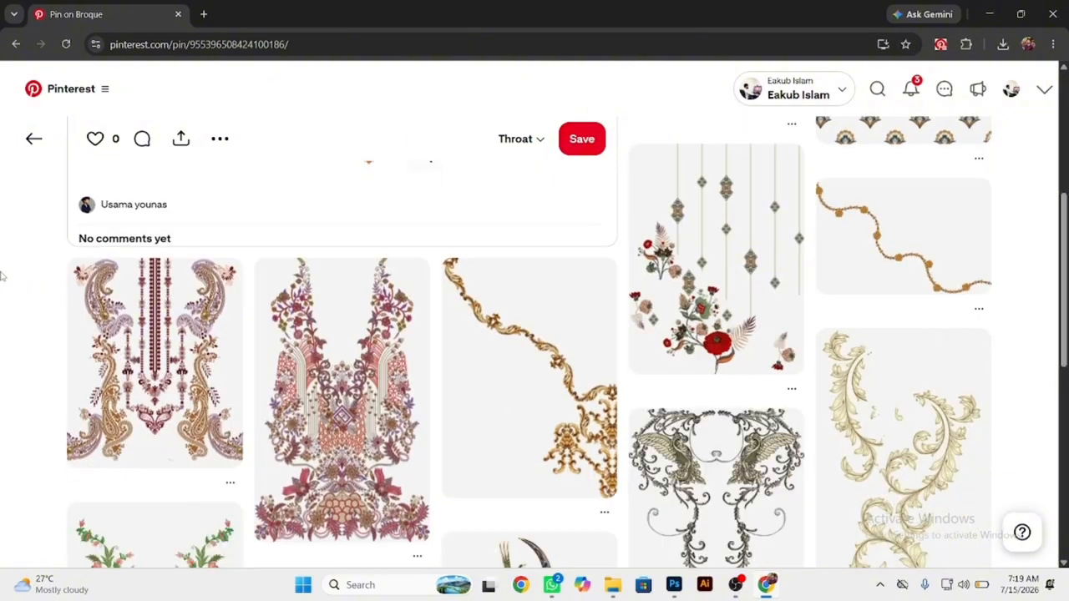
{"action": "scroll", "coordinate": [1, 277], "scroll_direction": "down", "scroll_amount": 1}
{"action": "scroll", "coordinate": [1, 277], "scroll_direction": "down", "scroll_amount": 4}
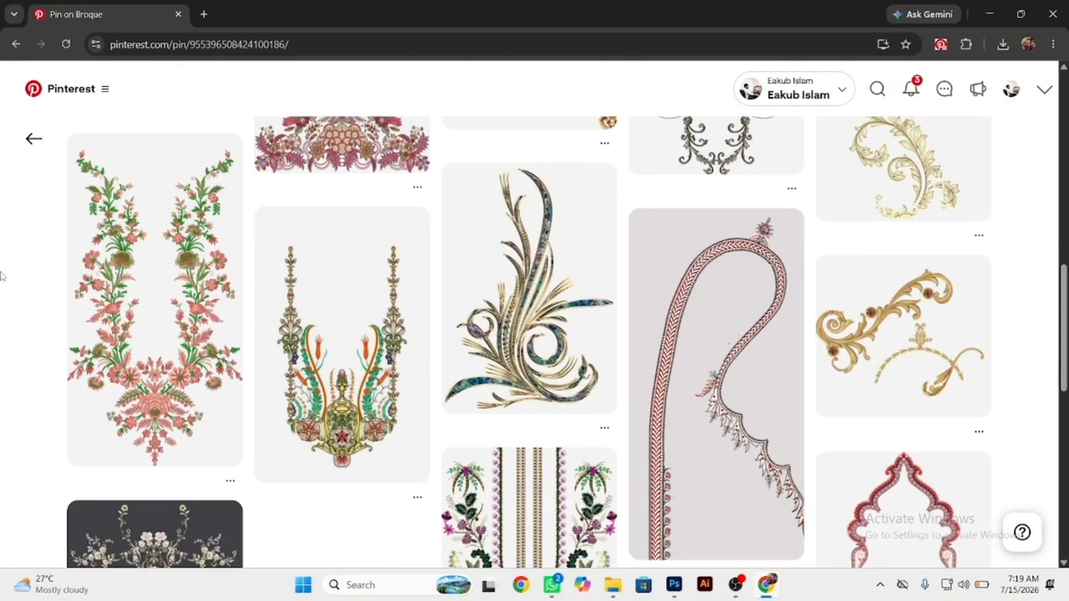
{"action": "scroll", "coordinate": [2, 276], "scroll_direction": "up", "scroll_amount": 3}
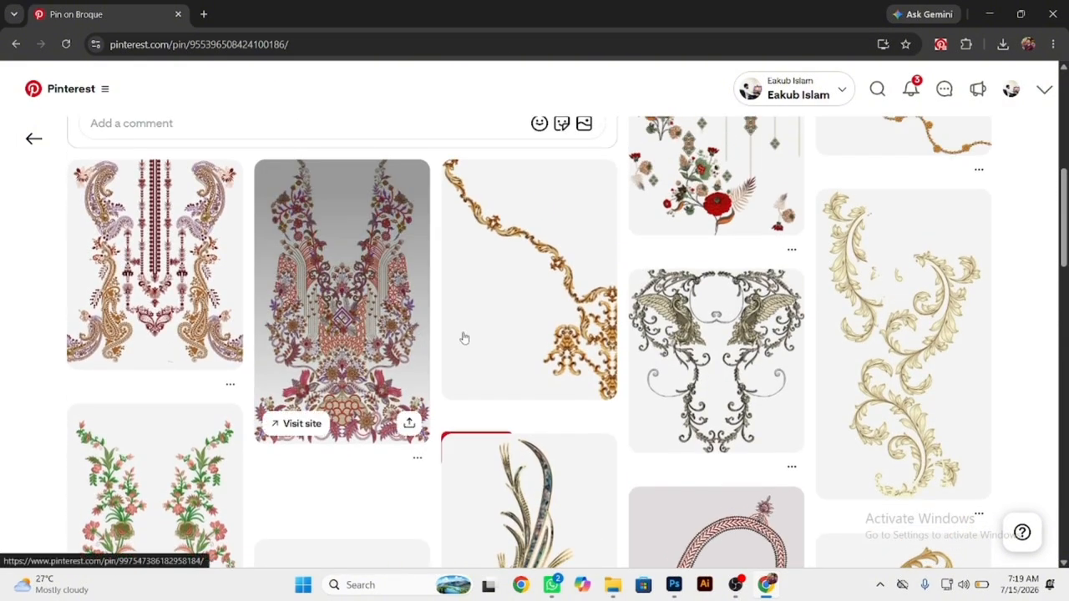
{"action": "left_click", "coordinate": [473, 453]}
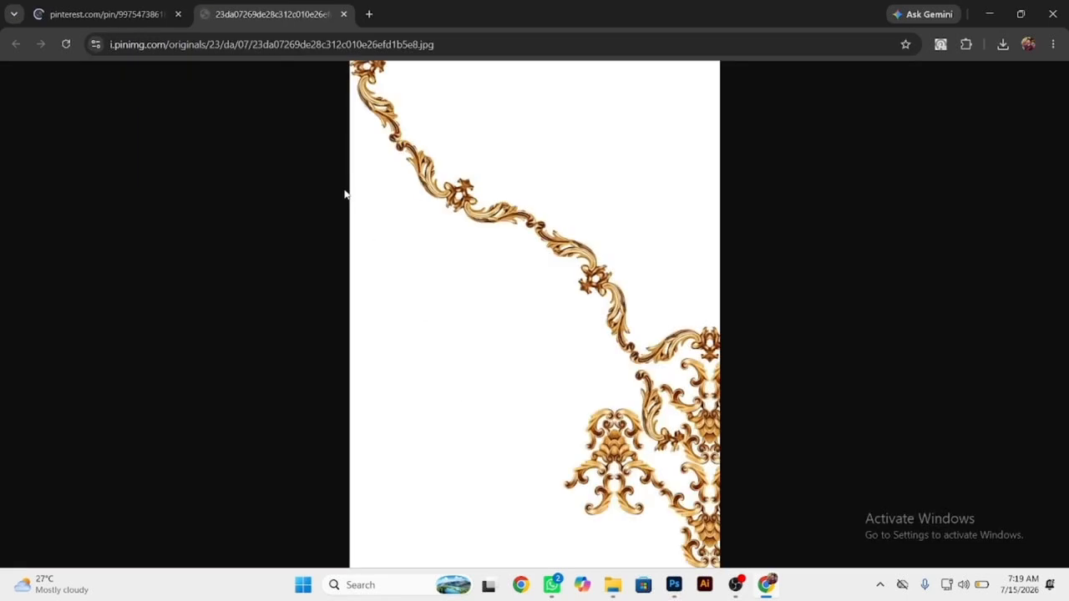
Save the gold baroque scroll image to the Desktop as a JPEG under its suggested file name.
{"action": "left_click", "coordinate": [575, 245]}
{"action": "right_click", "coordinate": [574, 245]}
{"action": "left_click", "coordinate": [608, 283]}
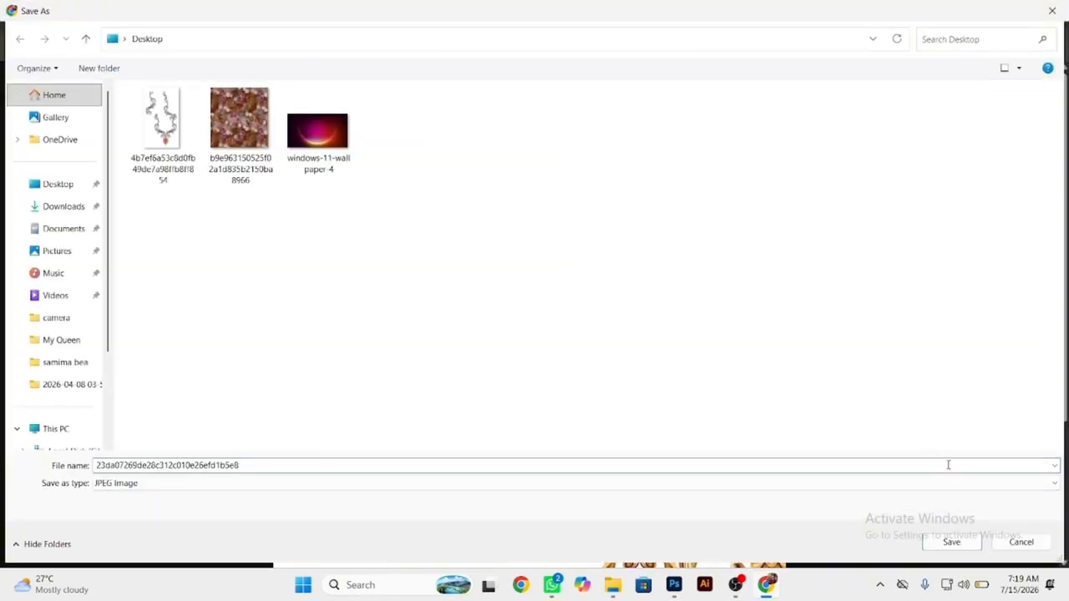
{"action": "left_click", "coordinate": [951, 545]}
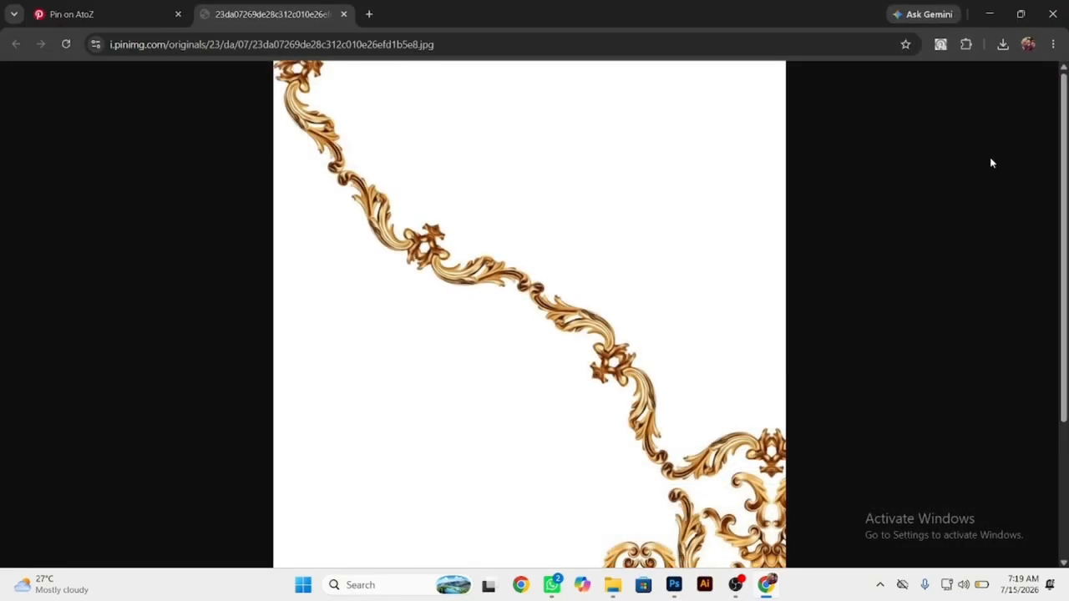
Locate the downloaded gold scroll image in its folder and open it as a separate document in Photoshop.
{"action": "left_click", "coordinate": [1003, 46]}
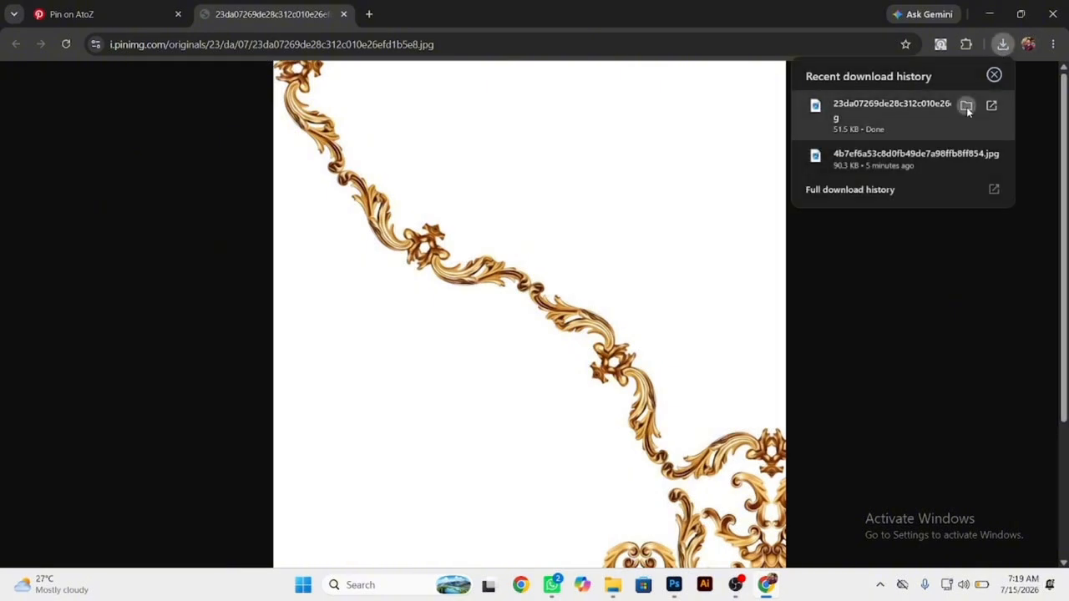
{"action": "left_click", "coordinate": [967, 106]}
{"action": "left_click_drag", "start_coordinate": [652, 255], "coordinate": [831, 25]}
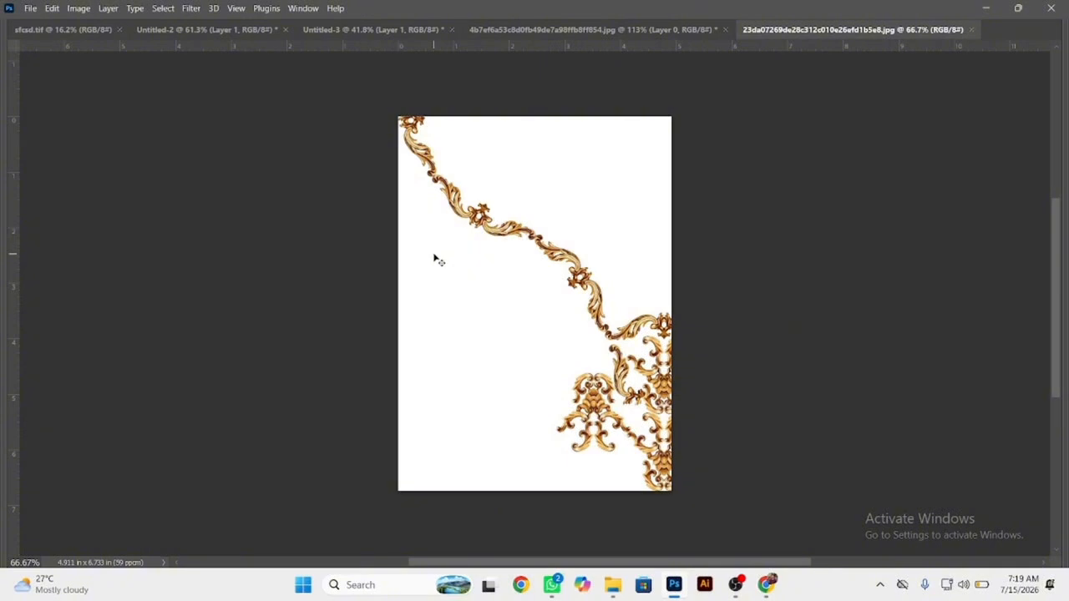
Erase the white background on both sides of the gold scroll and the white gaps inside the diagonal strand with the Magic Eraser.
{"action": "left_click", "coordinate": [437, 253]}
{"action": "left_click", "coordinate": [571, 176]}
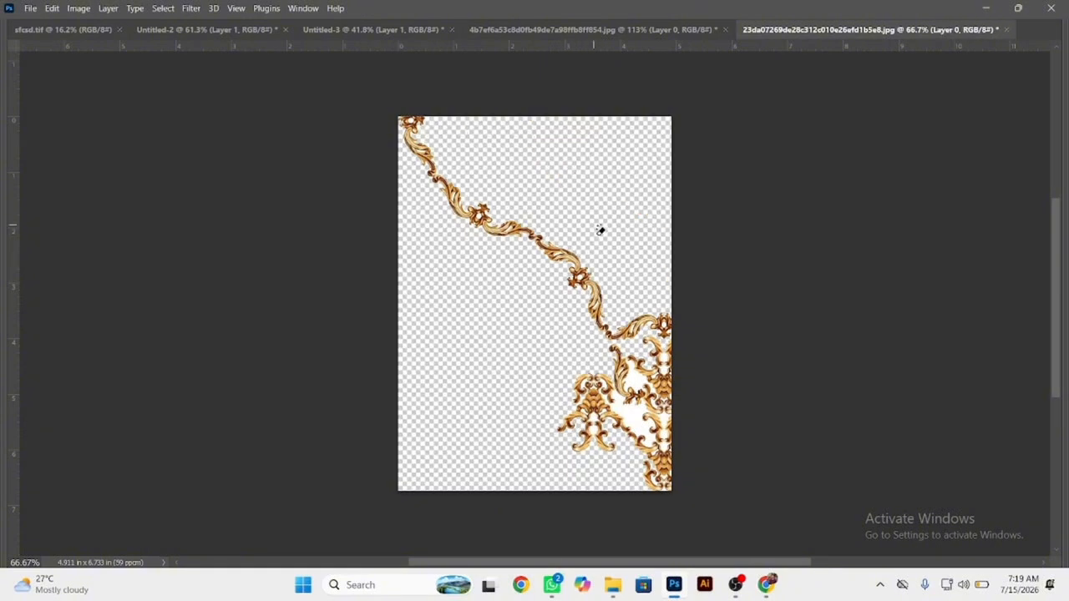
{"action": "scroll", "coordinate": [541, 233], "scroll_direction": "up", "scroll_amount": 6}
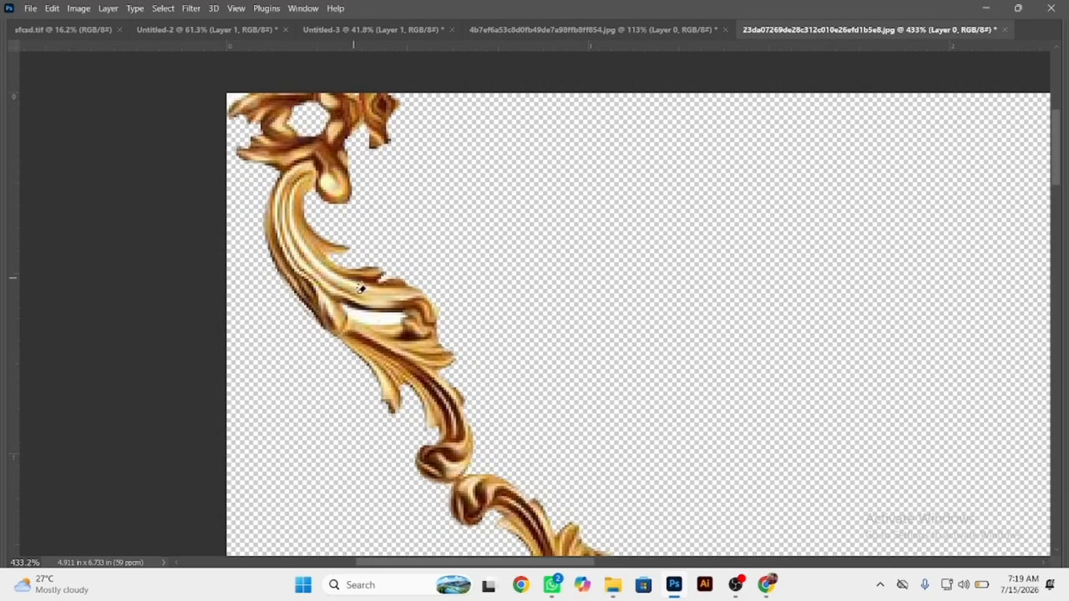
{"action": "left_click_drag", "start_coordinate": [534, 451], "coordinate": [308, 97]}
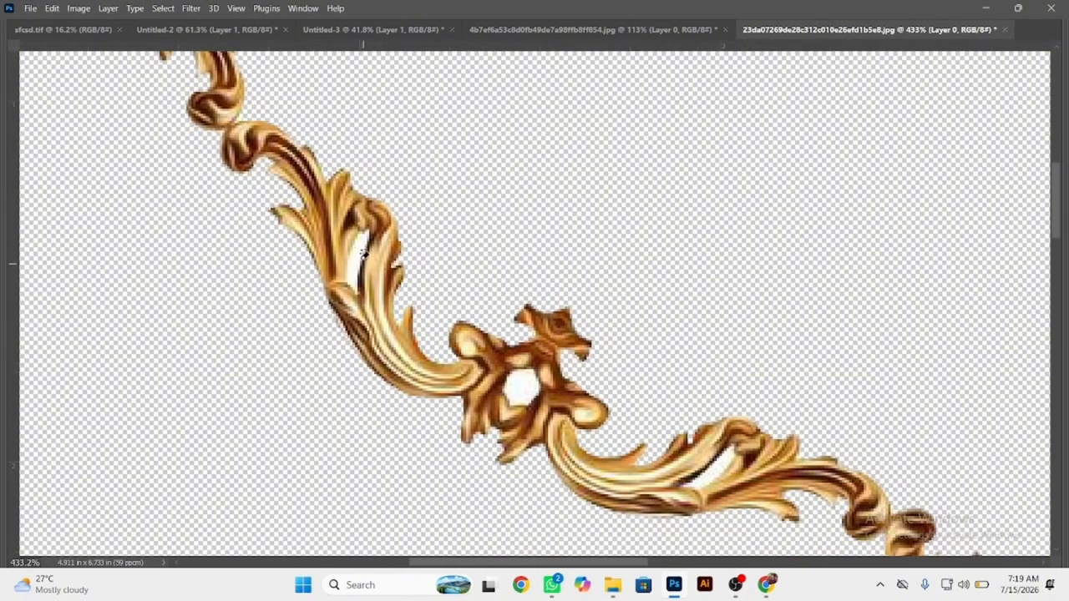
{"action": "left_click_drag", "start_coordinate": [737, 456], "coordinate": [375, 251]}
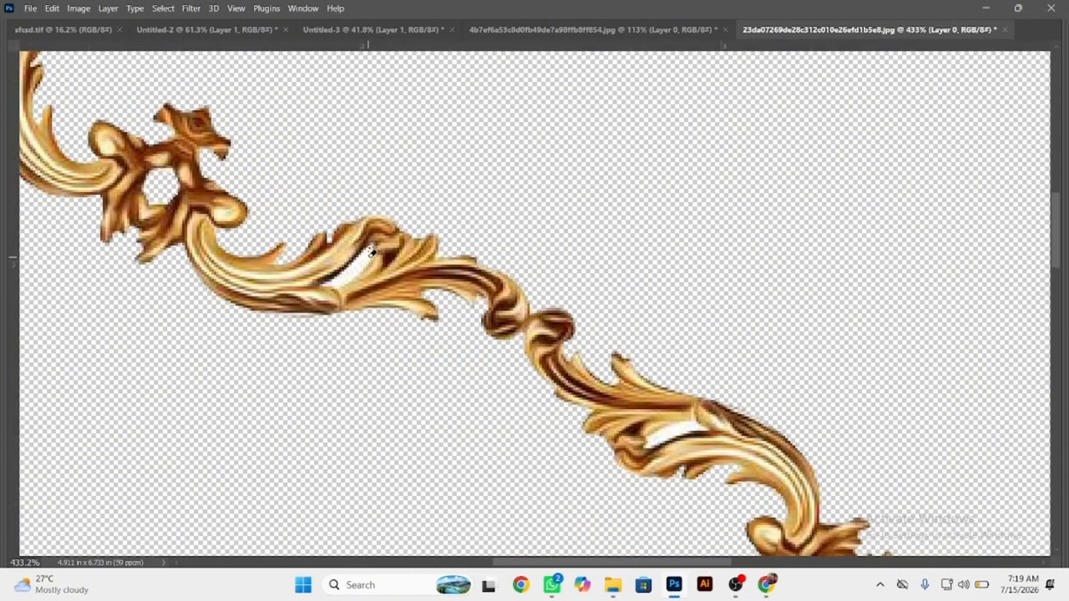
{"action": "left_click_drag", "start_coordinate": [734, 422], "coordinate": [577, 298]}
{"action": "left_click", "coordinate": [531, 303]}
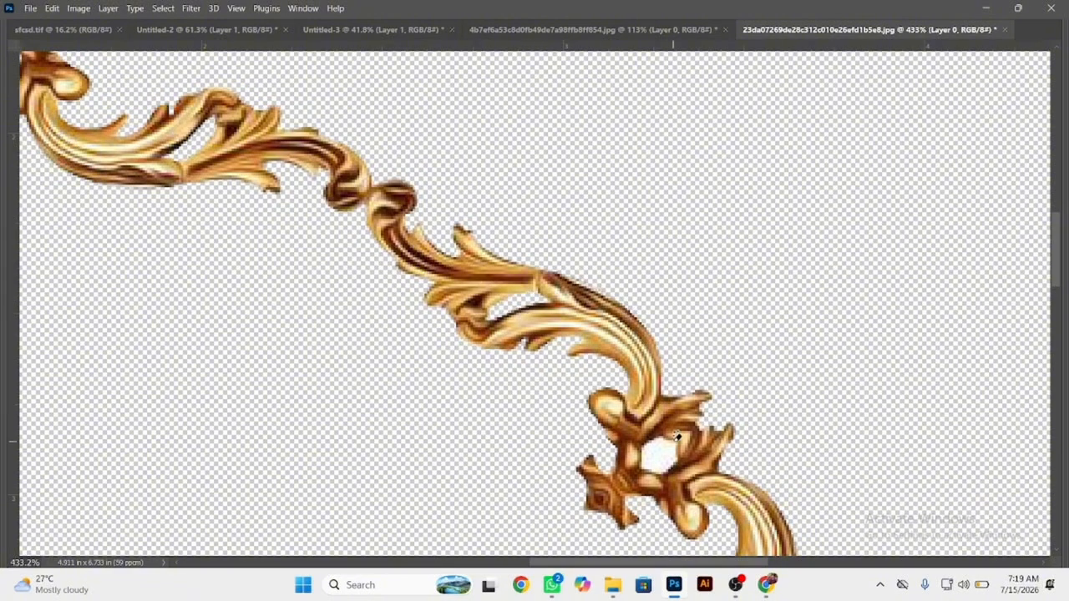
{"action": "left_click", "coordinate": [659, 451]}
Erase the white gaps in the strand's lower leaves, the crown ornament and the upper scrolls along the image's edge.
{"action": "left_click_drag", "start_coordinate": [745, 490], "coordinate": [588, 215]}
{"action": "left_click_drag", "start_coordinate": [699, 365], "coordinate": [502, 318]}
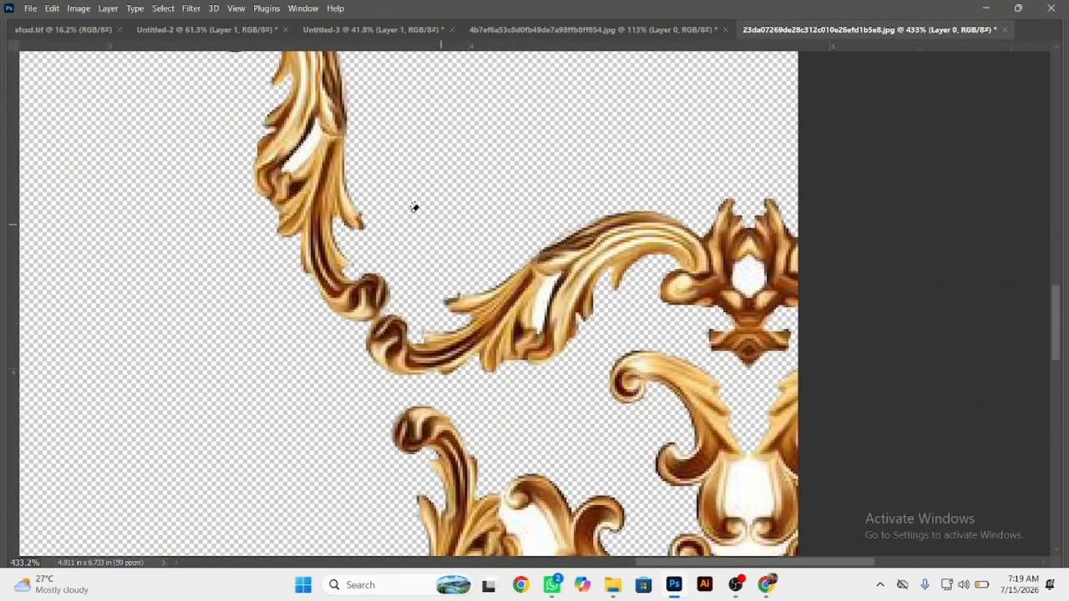
{"action": "left_click", "coordinate": [294, 167]}
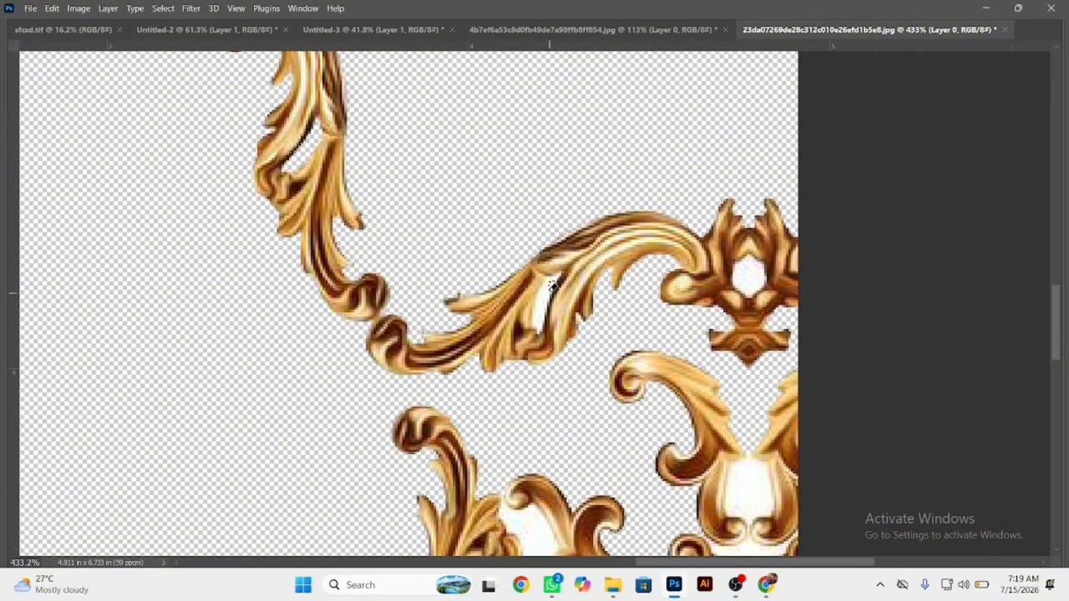
{"action": "left_click", "coordinate": [551, 285]}
{"action": "left_click", "coordinate": [752, 270]}
{"action": "left_click", "coordinate": [754, 492]}
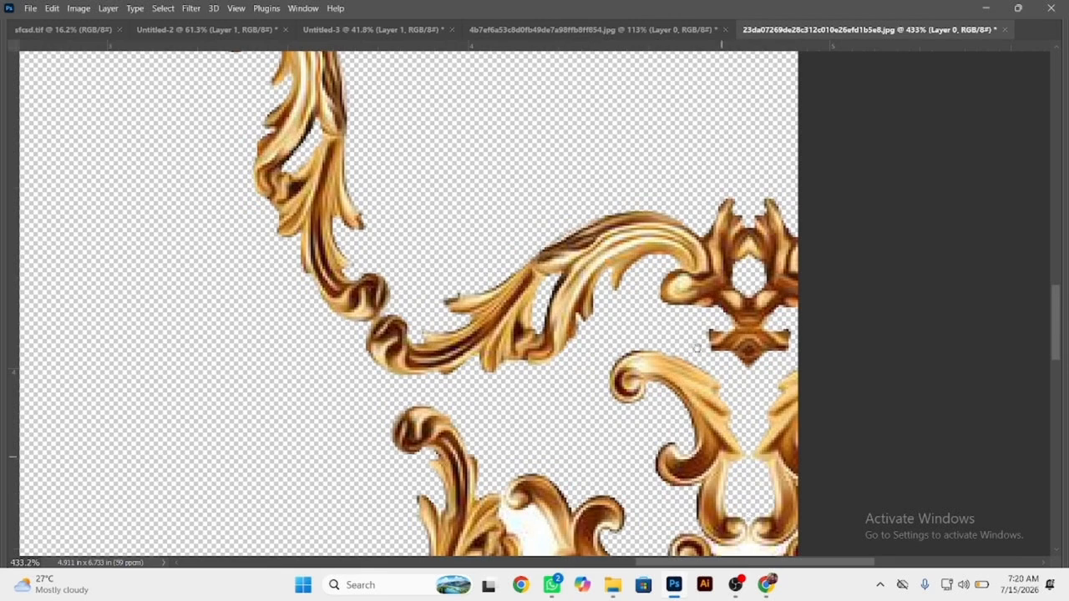
Erase the white patches in the curved leaf scroll, around the top of the standalone baroque motif and above the edge motif's scales.
{"action": "left_click_drag", "start_coordinate": [725, 483], "coordinate": [667, 215]}
{"action": "left_click", "coordinate": [422, 311]}
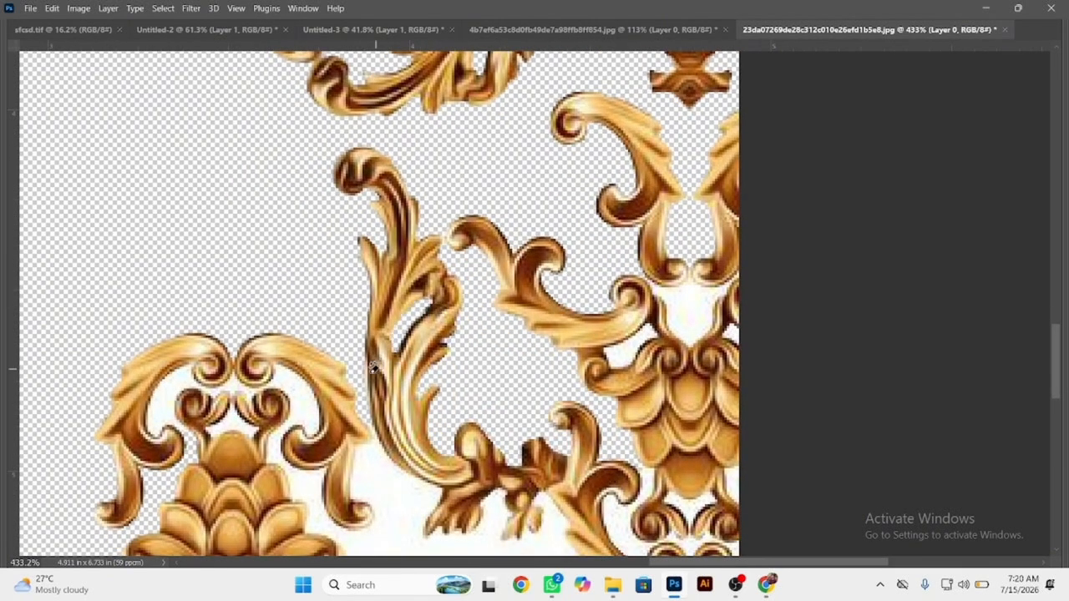
{"action": "left_click", "coordinate": [302, 418]}
{"action": "left_click", "coordinate": [169, 386]}
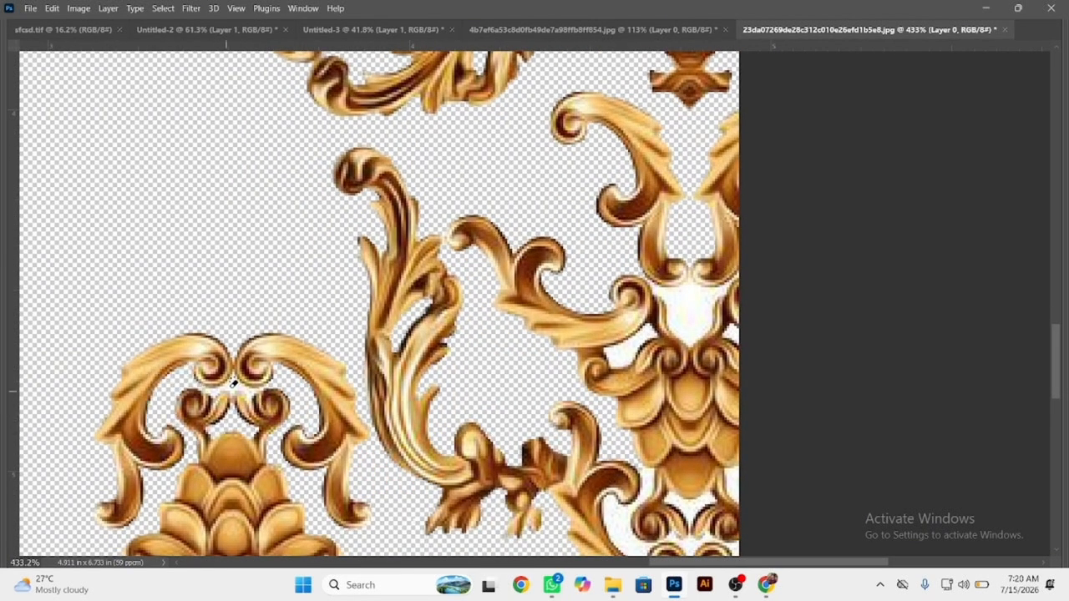
{"action": "left_click", "coordinate": [233, 383]}
{"action": "left_click", "coordinate": [640, 336]}
{"action": "left_click", "coordinate": [687, 331]}
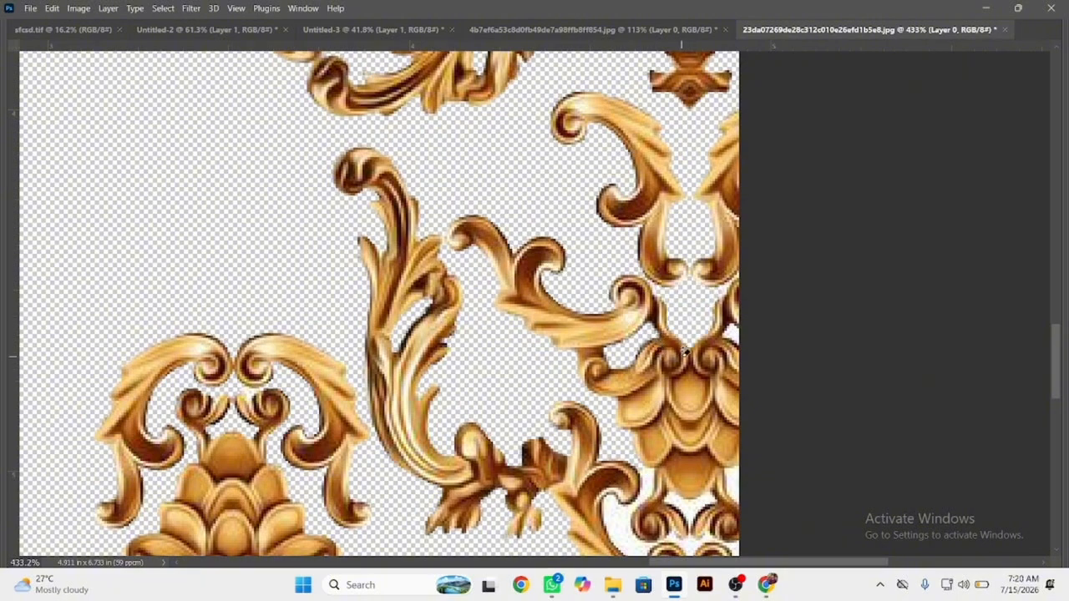
Erase the white areas beside the edge motif's lower scales and between the scrolls beneath it.
{"action": "mouse_move", "coordinate": [675, 430]}
{"action": "left_mouse_down"}
{"action": "mouse_move", "coordinate": [677, 342]}
{"action": "mouse_move", "coordinate": [649, 221]}
{"action": "left_mouse_up"}
{"action": "left_click", "coordinate": [599, 321]}
{"action": "left_click", "coordinate": [664, 295]}
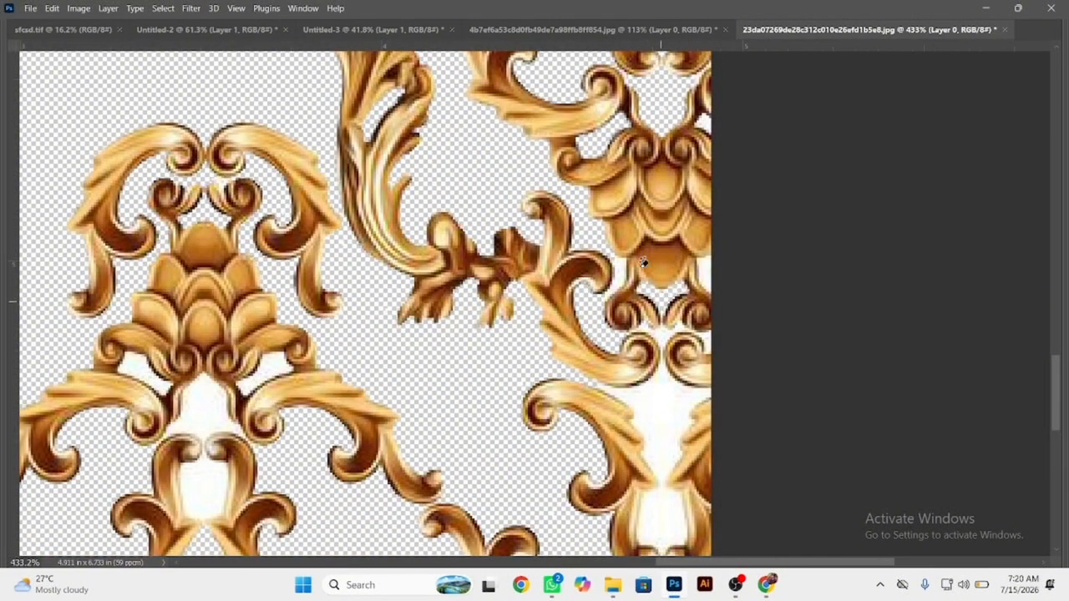
{"action": "left_click", "coordinate": [622, 275]}
{"action": "left_click", "coordinate": [669, 378]}
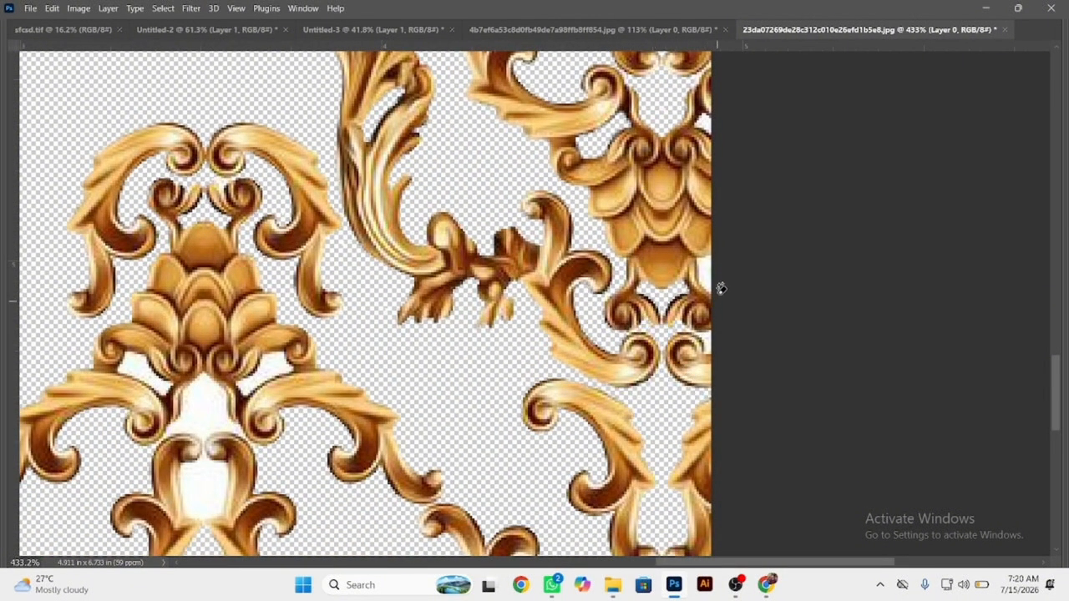
Erase the white openings in the standalone motif's lower half and around the top of the lowest edge motif.
{"action": "left_click_drag", "start_coordinate": [686, 406], "coordinate": [707, 248]}
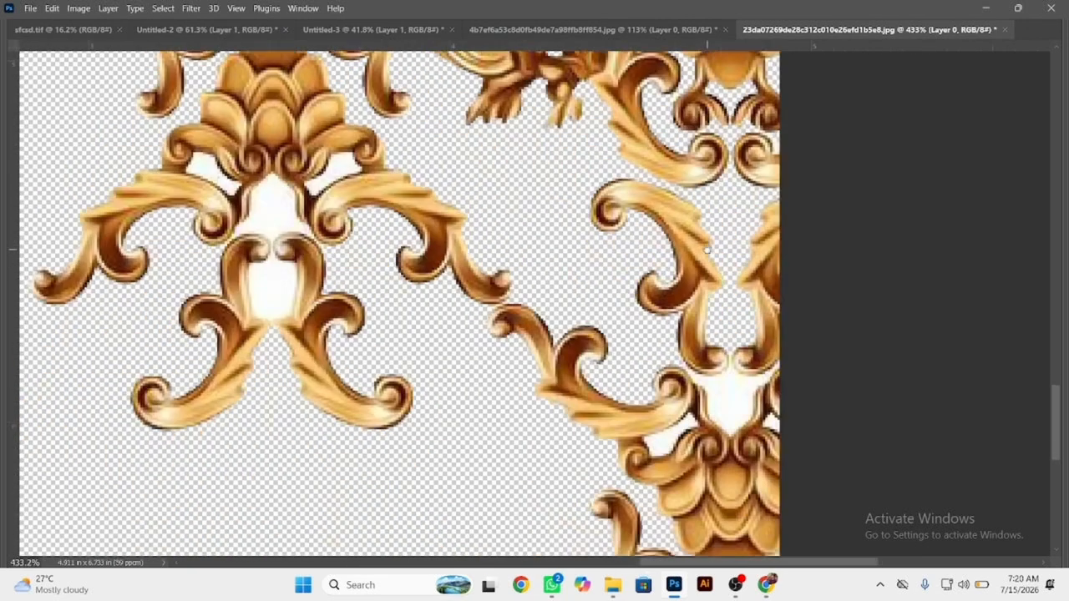
{"action": "left_click", "coordinate": [212, 165]}
{"action": "left_click", "coordinate": [270, 185]}
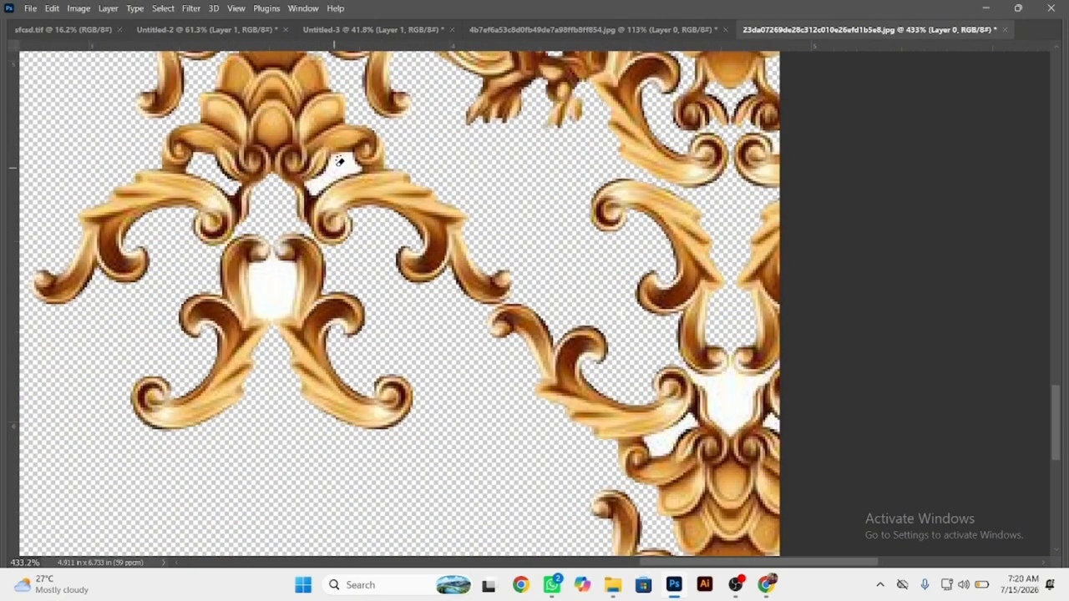
{"action": "left_click", "coordinate": [340, 162]}
{"action": "left_click", "coordinate": [280, 287]}
{"action": "left_click", "coordinate": [698, 399]}
{"action": "left_click", "coordinate": [650, 448]}
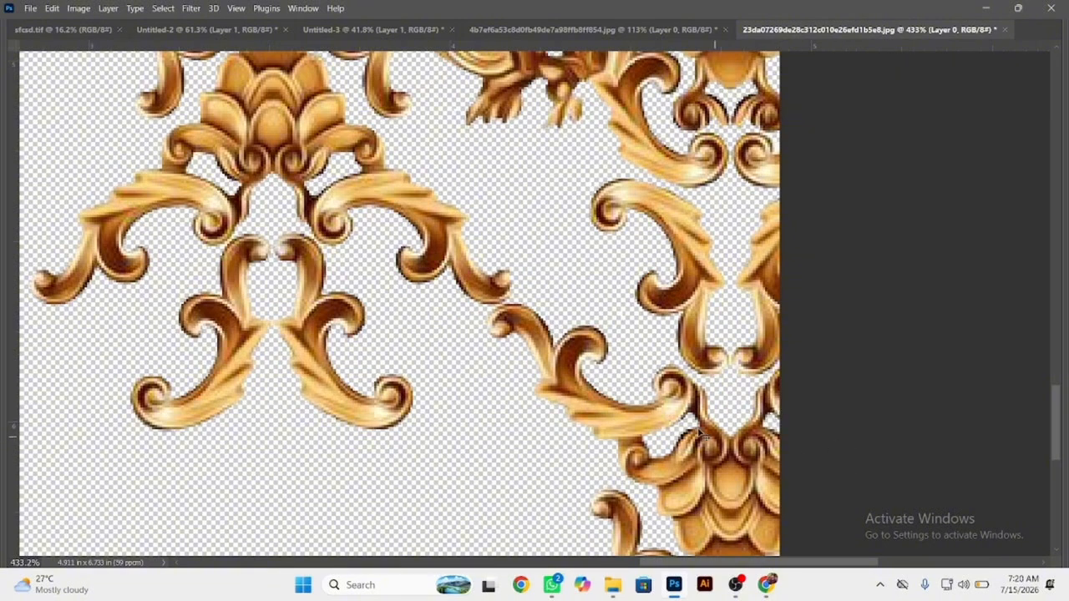
Trim the gold artwork at its vertical symmetry line by deleting a narrow rectangular strip along the image's side edge, and deselect.
{"action": "scroll", "coordinate": [776, 415], "scroll_direction": "down", "scroll_amount": 8}
{"action": "key", "text": "Tab"}
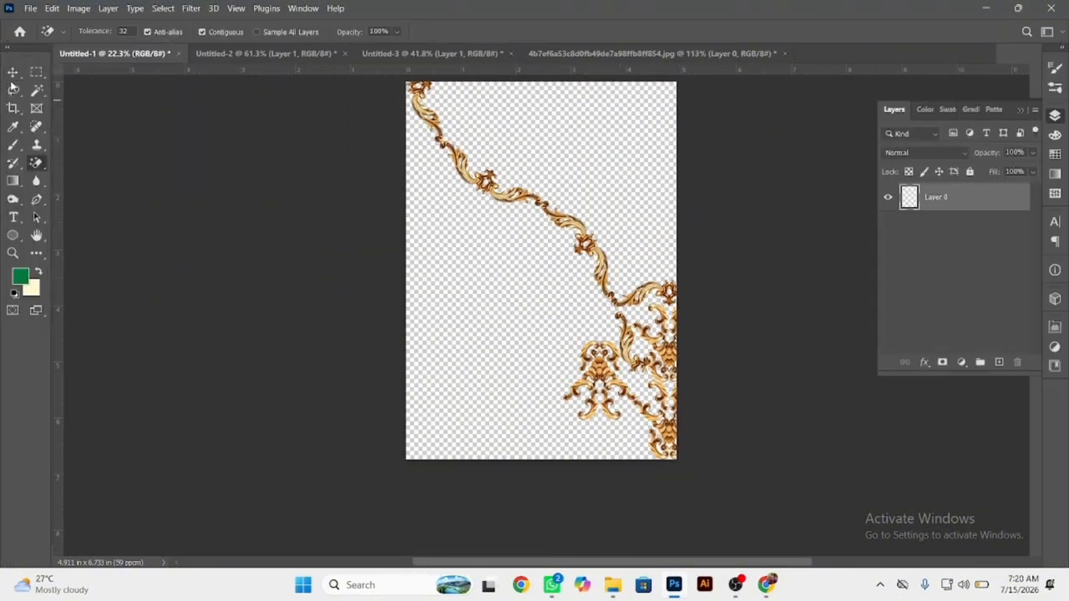
{"action": "key", "text": "m"}
{"action": "scroll", "coordinate": [774, 439], "scroll_direction": "up", "scroll_amount": 3}
{"action": "left_click_drag", "start_coordinate": [773, 438], "coordinate": [776, 439]}
{"action": "left_click_drag", "start_coordinate": [698, 368], "coordinate": [616, 303]}
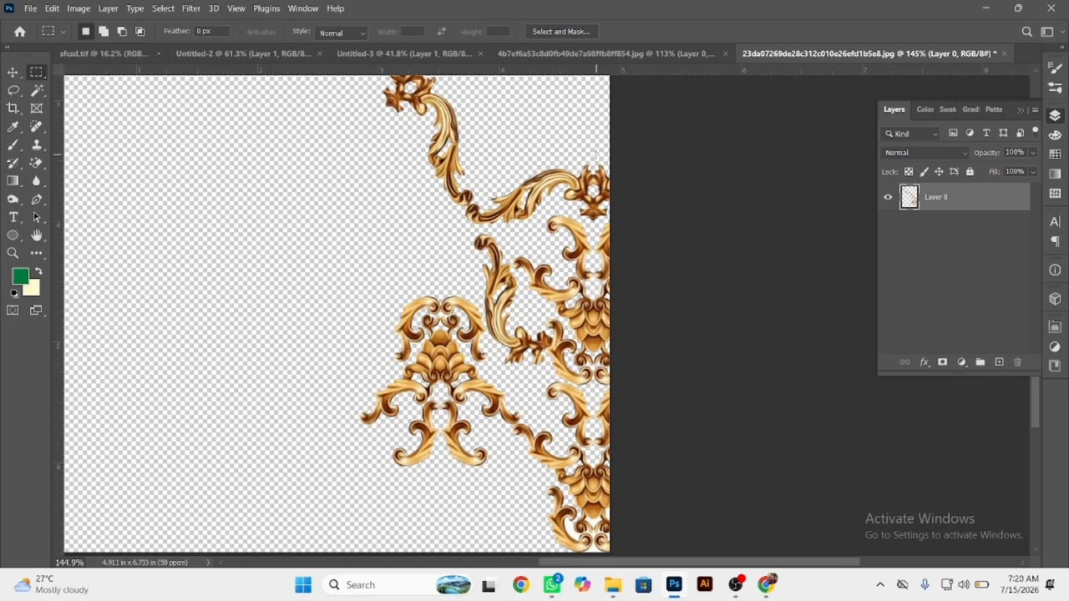
{"action": "left_click_drag", "start_coordinate": [596, 154], "coordinate": [785, 544]}
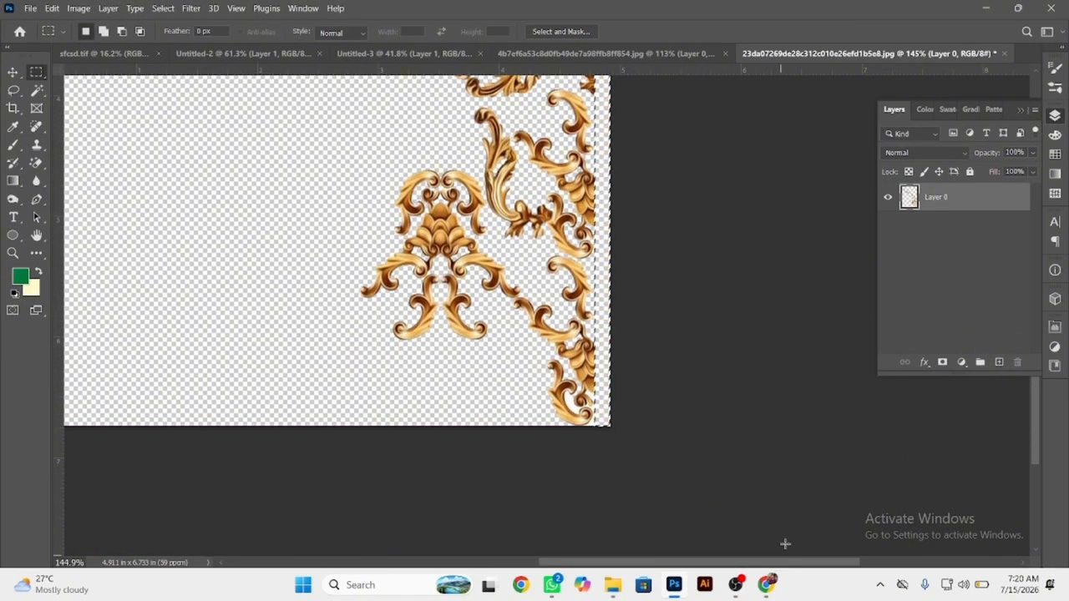
{"action": "left_click", "coordinate": [924, 364]}
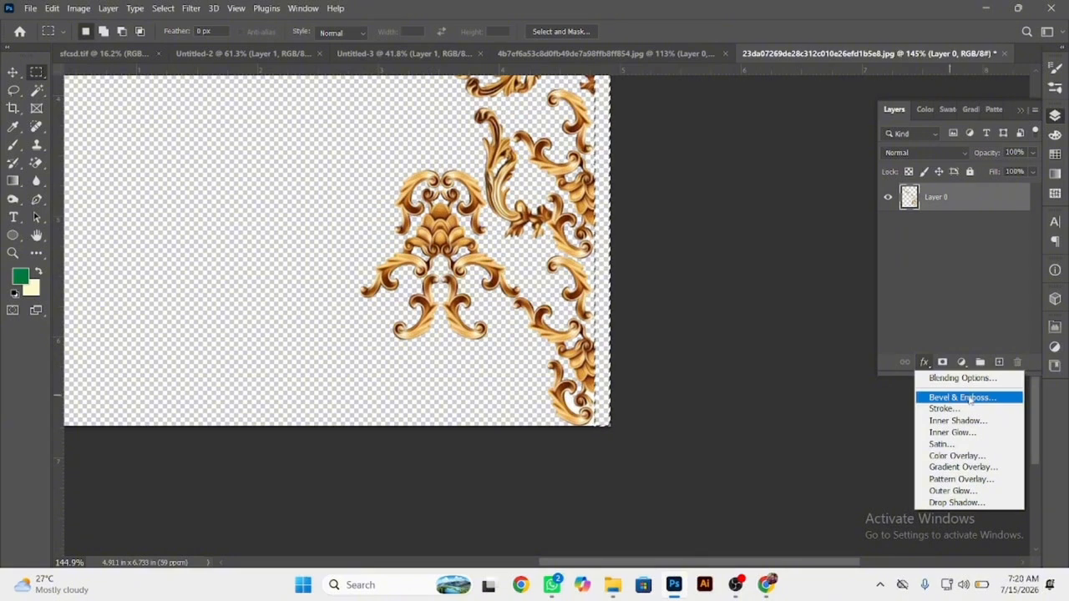
{"action": "left_click", "coordinate": [749, 325]}
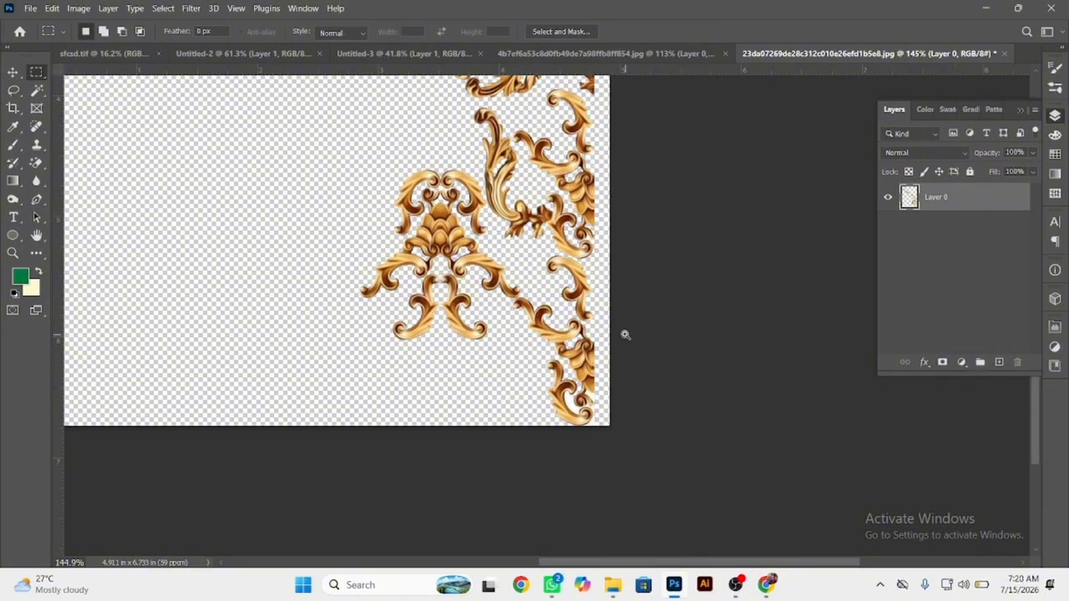
Erase the remaining white patches inside the lowest scrolls of the trimmed edge motif with the Magic Eraser.
{"action": "left_click_drag", "start_coordinate": [583, 410], "coordinate": [616, 417]}
{"action": "key", "text": "w"}
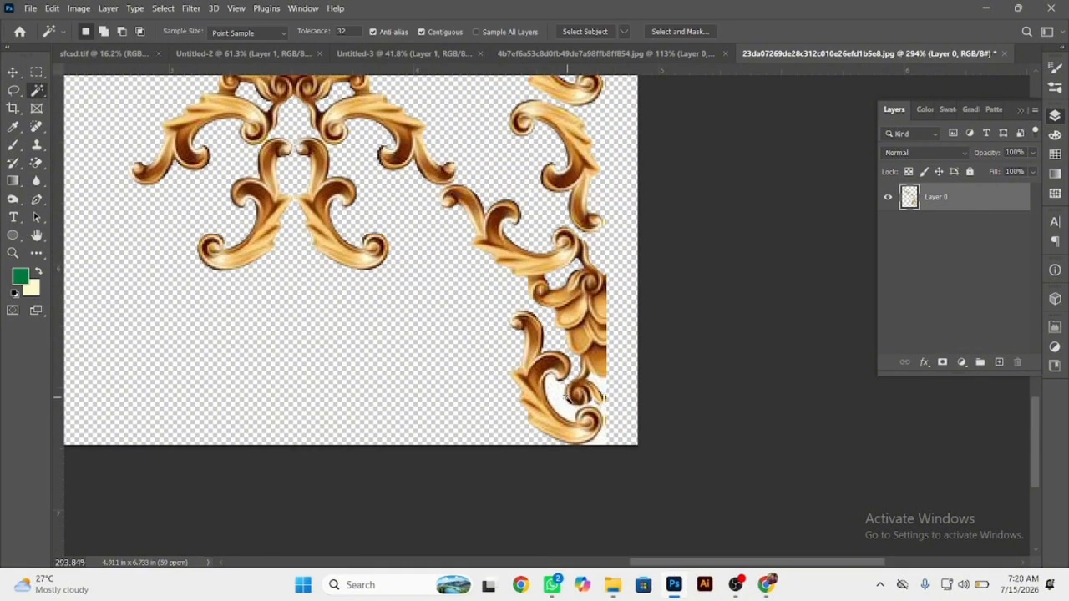
{"action": "key", "text": "e"}
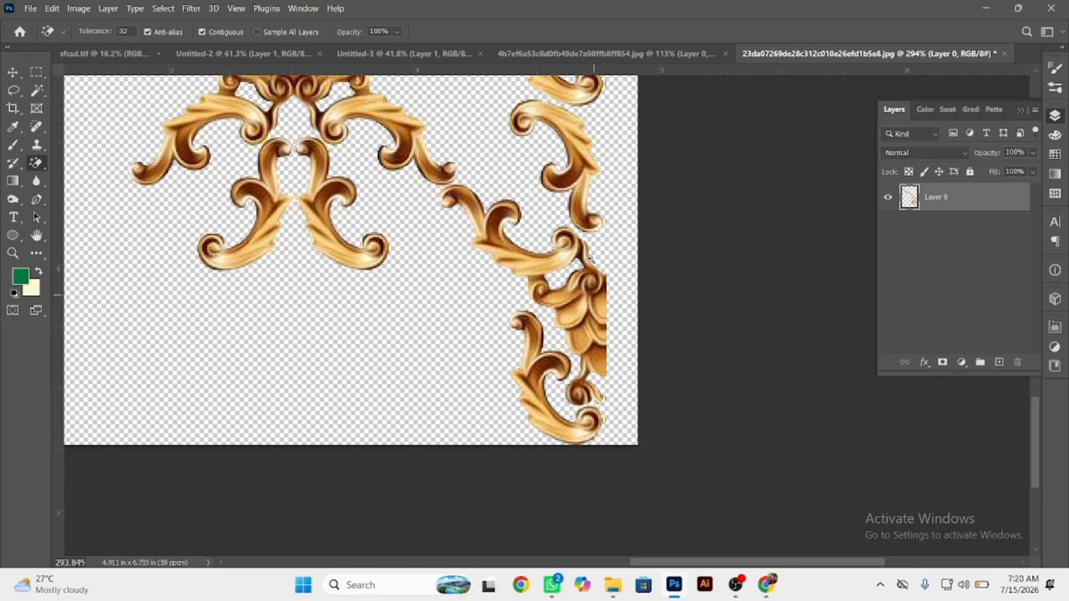
{"action": "left_click_drag", "start_coordinate": [591, 259], "coordinate": [607, 423]}
{"action": "left_click_drag", "start_coordinate": [581, 320], "coordinate": [511, 281]}
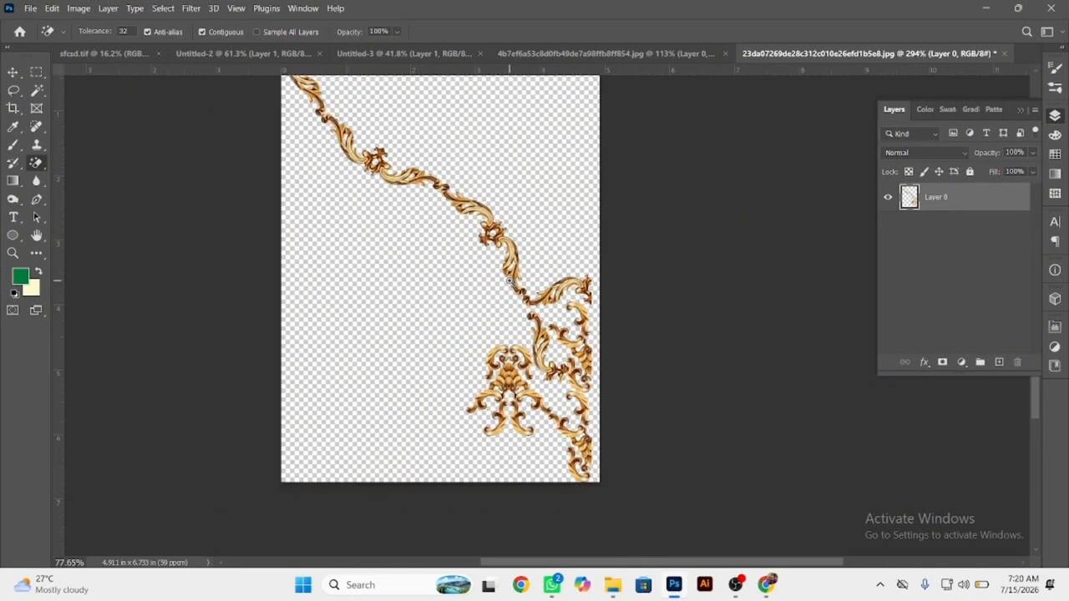
Resample the gold scroll image to a resolution of 200 pixels/centimeter.
{"action": "left_click", "coordinate": [11, 74]}
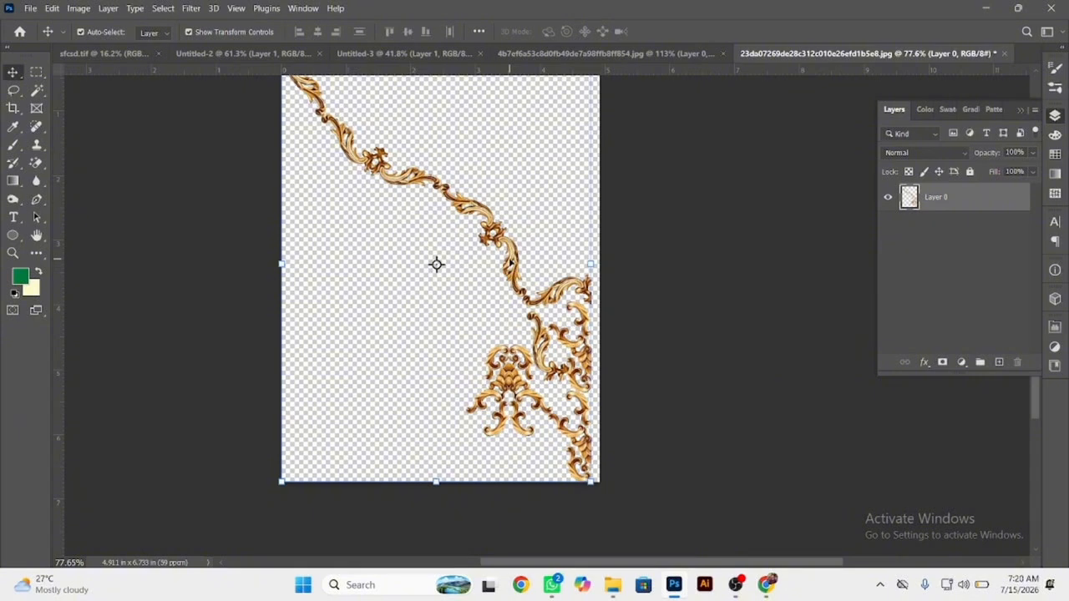
{"action": "key", "text": "ctrl+alt+i"}
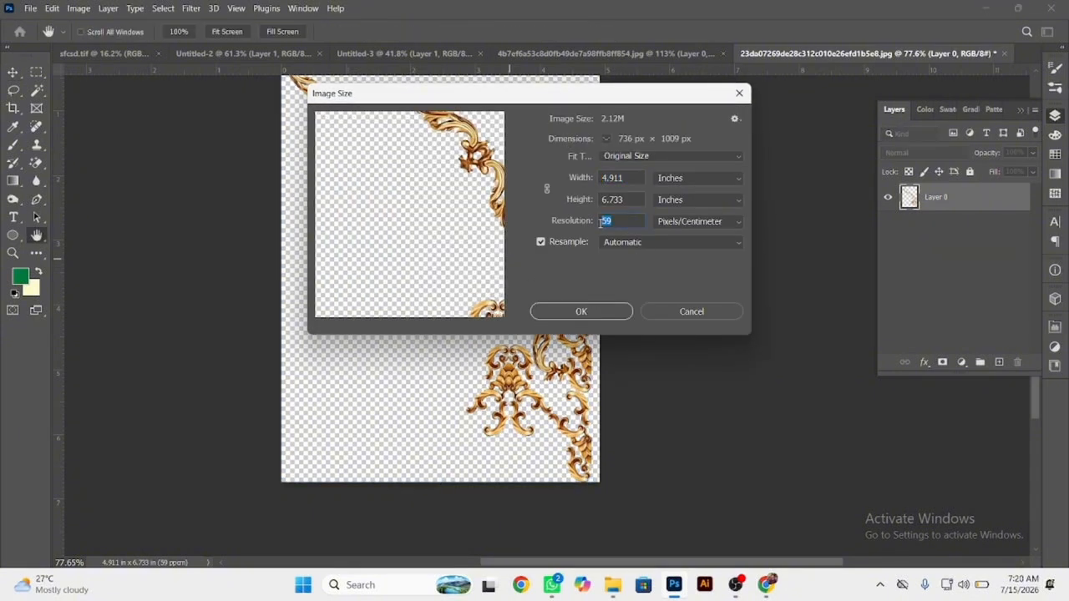
{"action": "type", "text": "200"}
{"action": "key", "text": "Return"}
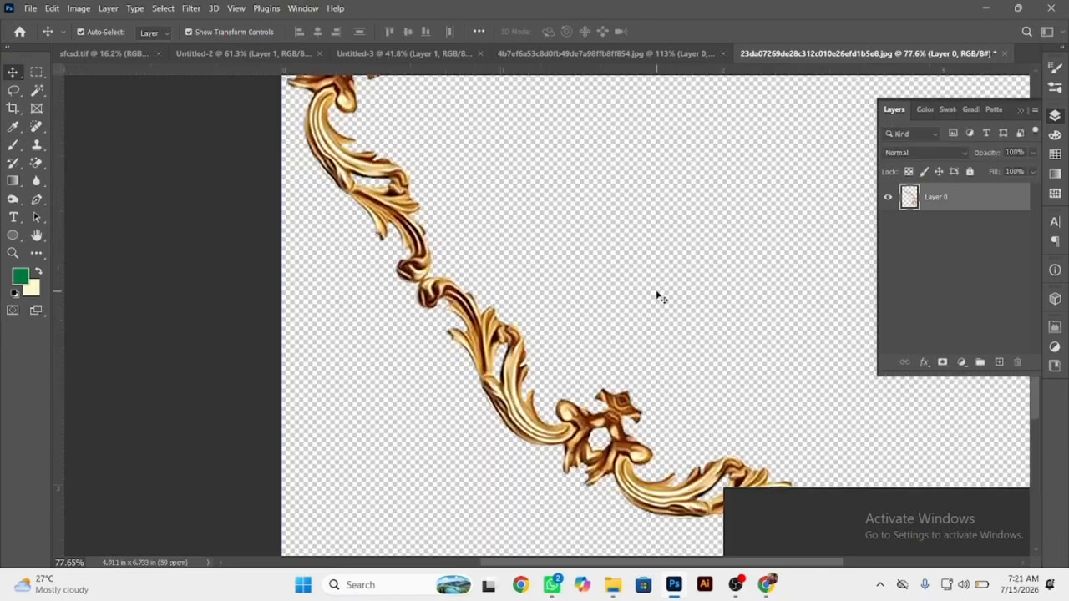
Apply the Oil Paint filter to the gold scroll with Stylization 0.9, Cleanliness 2.4, Scale 0.1 and Bristle Detail 0.0.
{"action": "left_click", "coordinate": [192, 8]}
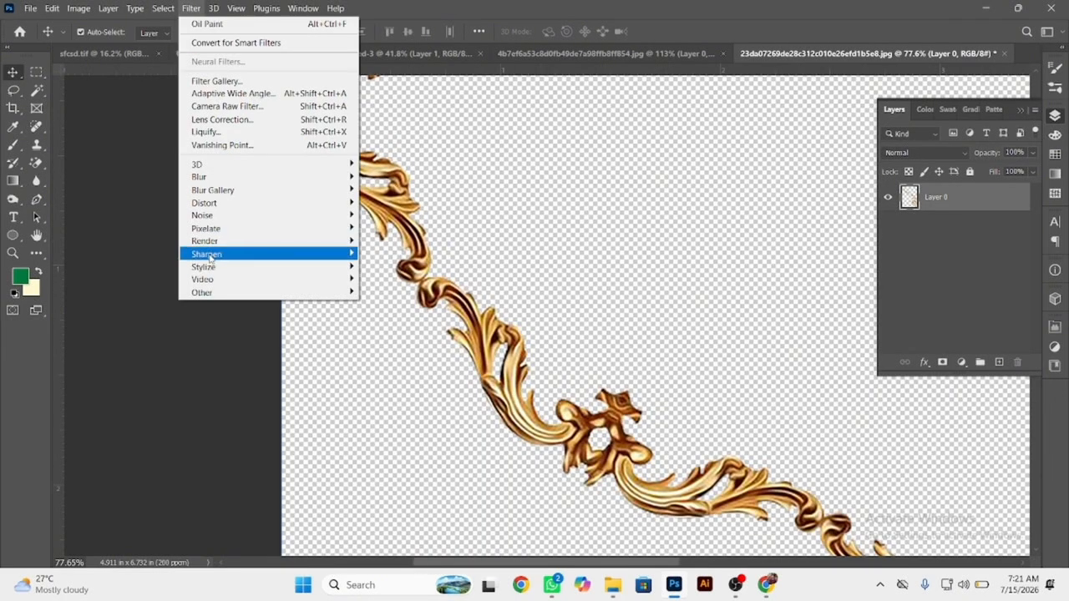
{"action": "mouse_move", "coordinate": [211, 269]}
{"action": "left_click", "coordinate": [387, 317]}
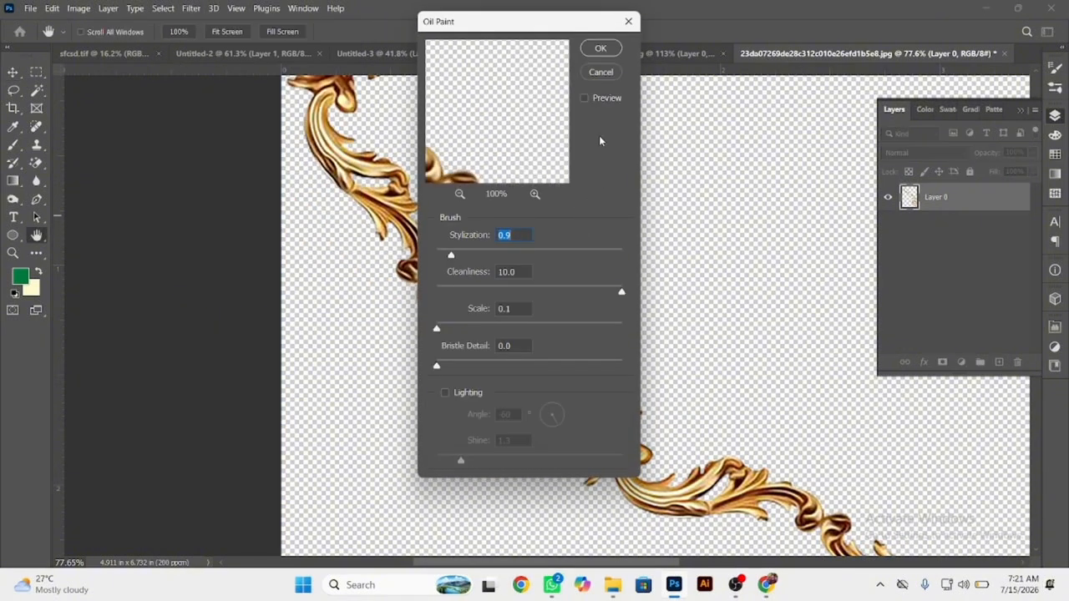
{"action": "left_click", "coordinate": [466, 291]}
{"action": "left_click", "coordinate": [601, 49]}
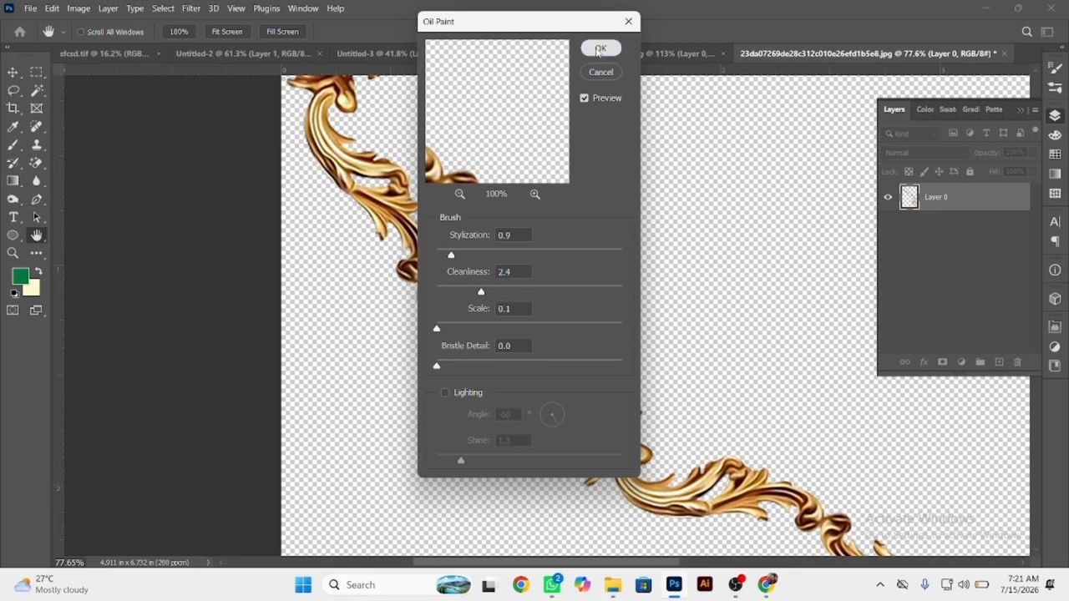
Bring the gold scroll into the 40 × 48 inch layout and scale it down to fit between the left edge and the centre guide.
{"action": "mouse_move", "coordinate": [659, 508]}
{"action": "left_mouse_down"}
{"action": "mouse_move", "coordinate": [160, 70]}
{"action": "mouse_move", "coordinate": [128, 59]}
{"action": "left_mouse_up"}
{"action": "left_click_drag", "start_coordinate": [491, 341], "coordinate": [458, 361]}
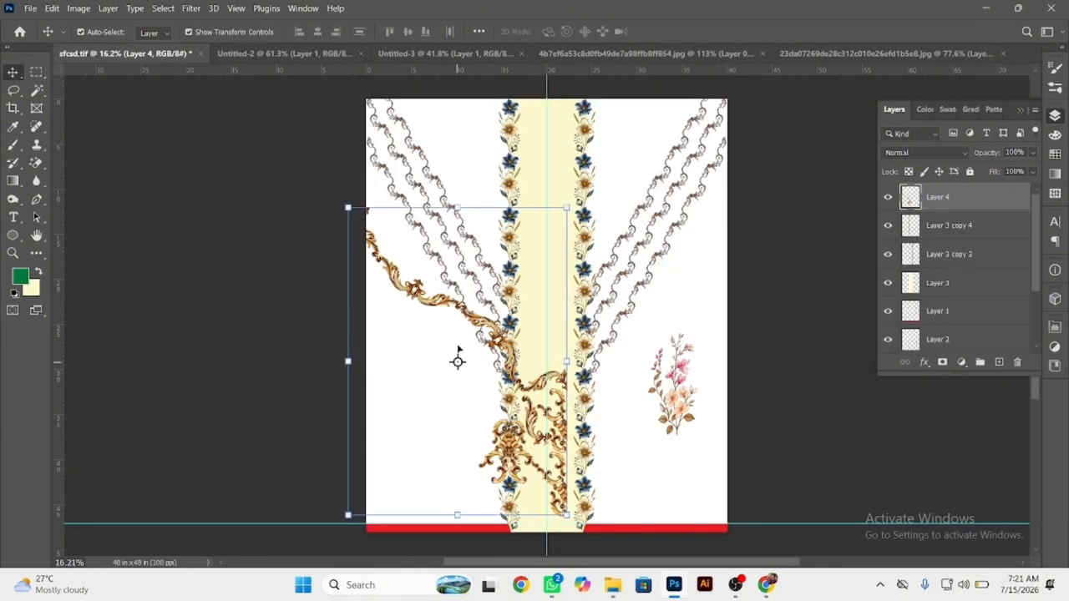
{"action": "left_click_drag", "start_coordinate": [457, 205], "coordinate": [458, 257]}
{"action": "key", "text": "Return"}
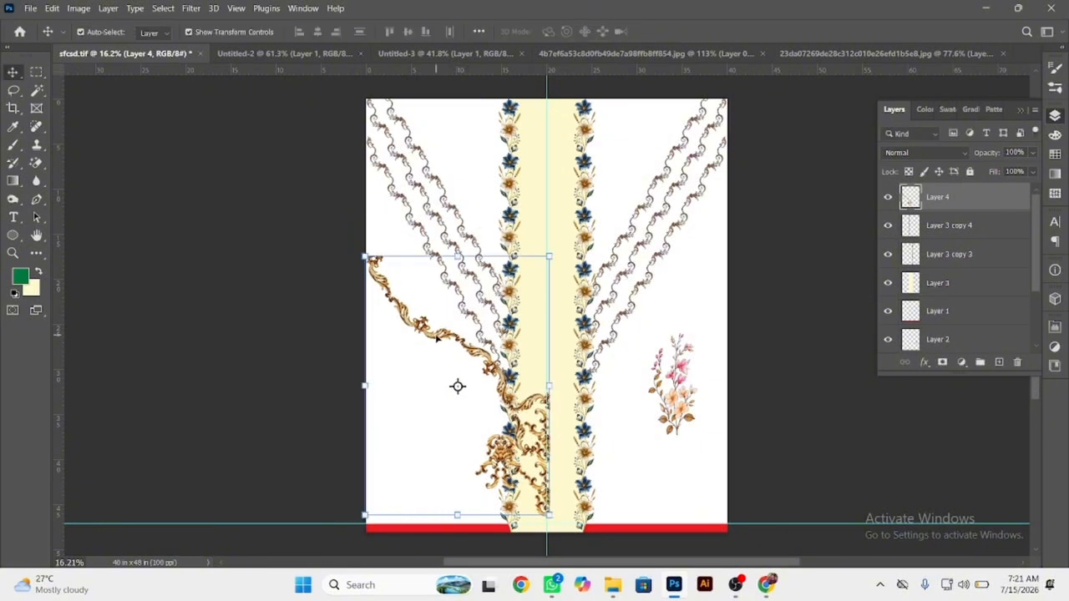
Duplicate the gold scroll onto the right half of the layout and flip the copy horizontally to mirror the original.
{"action": "left_click_drag", "start_coordinate": [457, 386], "coordinate": [639, 386]}
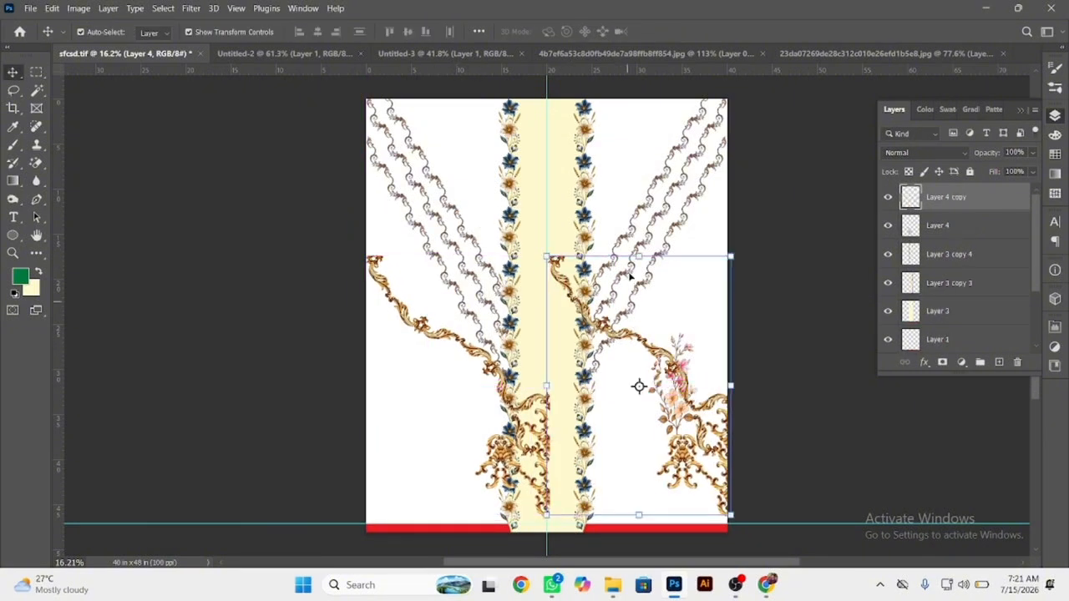
{"action": "key", "text": "ctrl+t"}
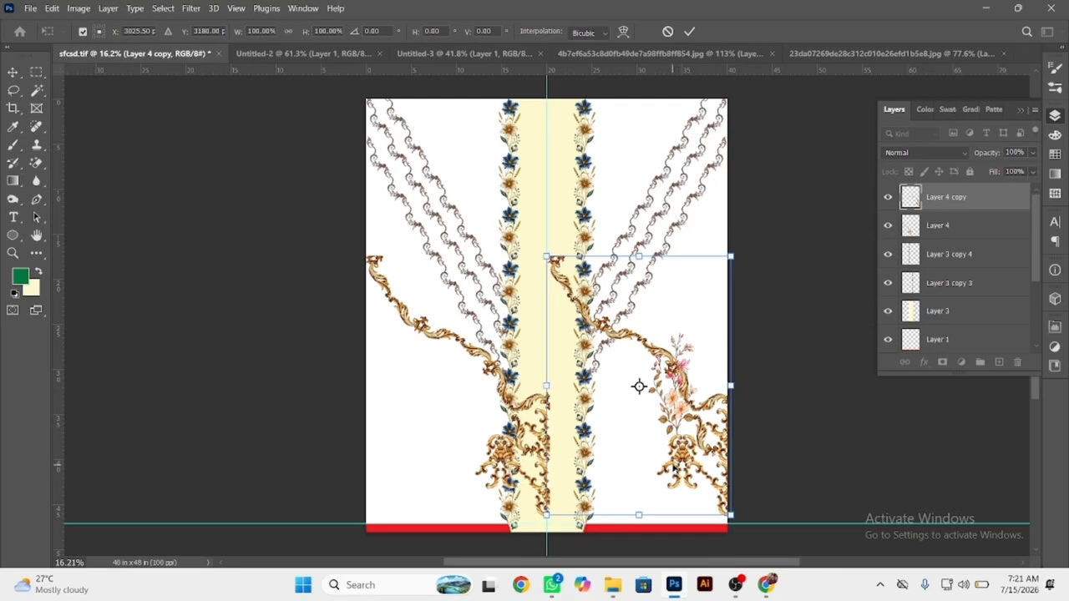
{"action": "right_click", "coordinate": [639, 436]}
{"action": "left_click", "coordinate": [673, 411]}
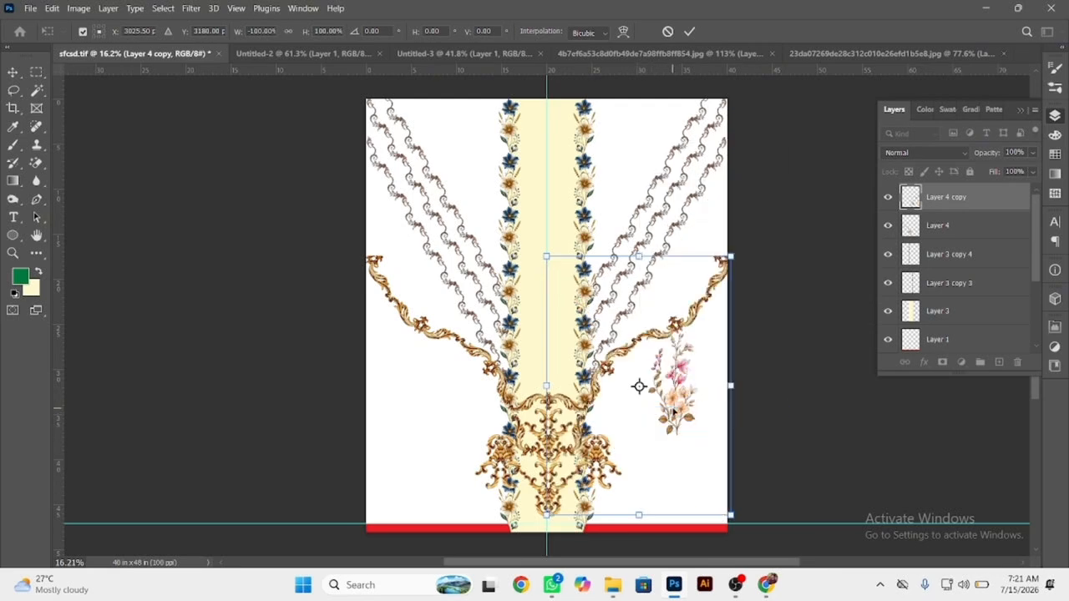
{"action": "key", "text": "Return"}
Check the centre join of the two mirrored gold scroll halves, align them and merge their layers into one.
{"action": "left_click_drag", "start_coordinate": [619, 459], "coordinate": [619, 459]}
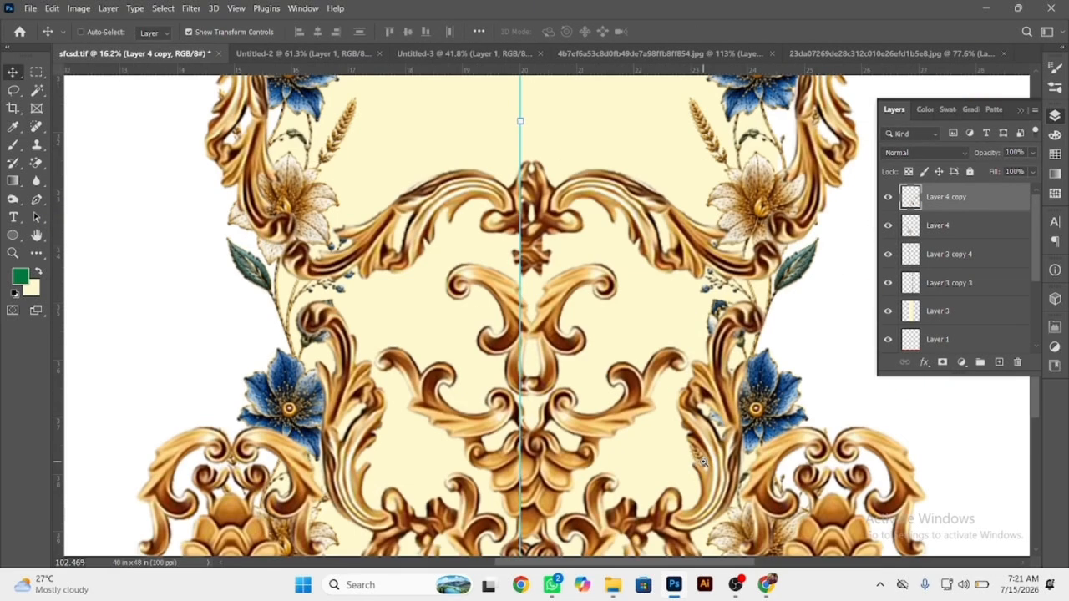
{"action": "left_click_drag", "start_coordinate": [467, 351], "coordinate": [635, 436]}
{"action": "left_click_drag", "start_coordinate": [483, 493], "coordinate": [582, 475]}
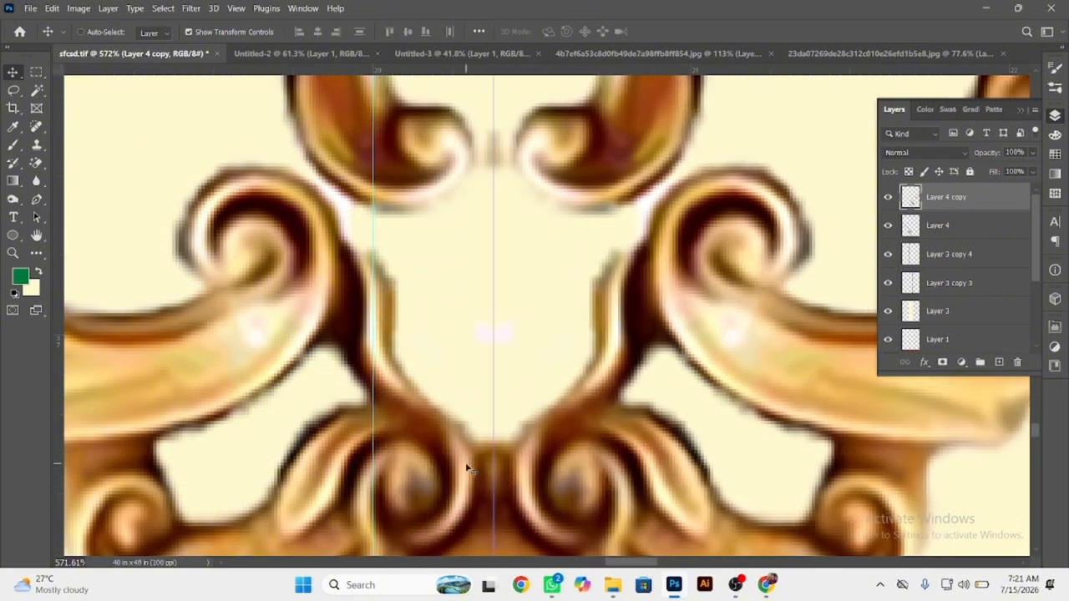
{"action": "left_click", "coordinate": [466, 468], "text": "ctrl+shift"}
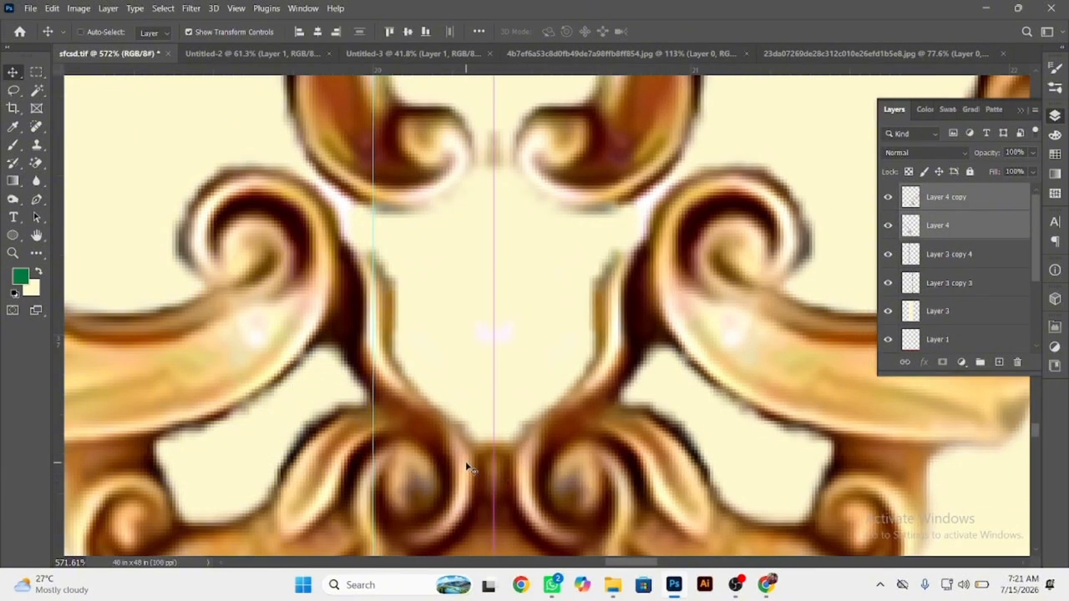
{"action": "key", "text": "ctrl+e"}
Flip the merged gold motif vertically and scale it down to about half size above the red band.
{"action": "left_click_drag", "start_coordinate": [511, 182], "coordinate": [262, 186]}
{"action": "left_click", "coordinate": [502, 84]}
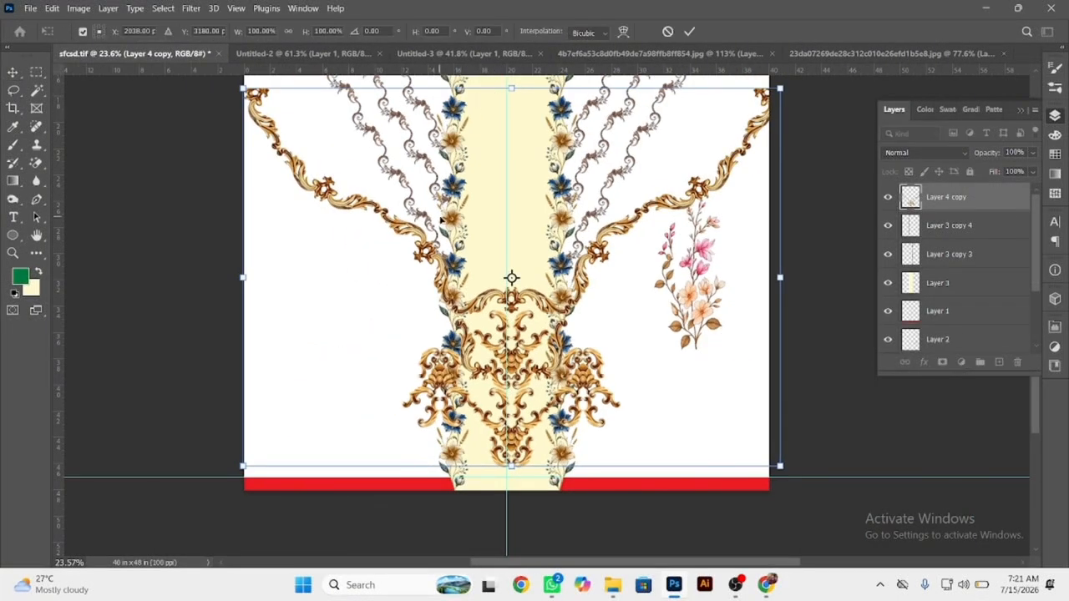
{"action": "right_click", "coordinate": [454, 216]}
{"action": "left_click", "coordinate": [476, 502]}
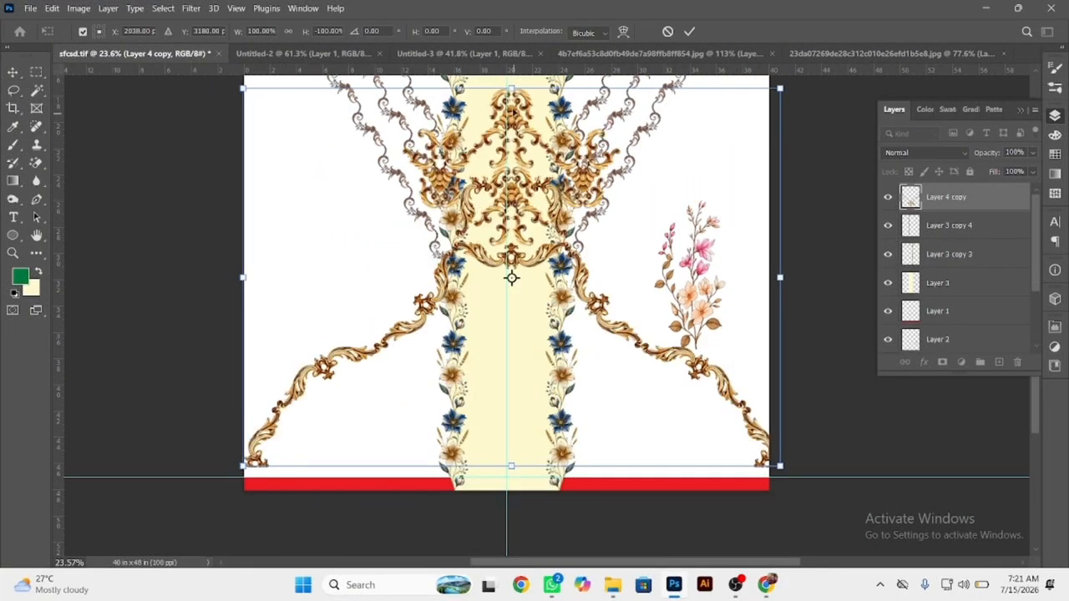
{"action": "left_click_drag", "start_coordinate": [511, 88], "coordinate": [511, 265]}
{"action": "key", "text": "Return"}
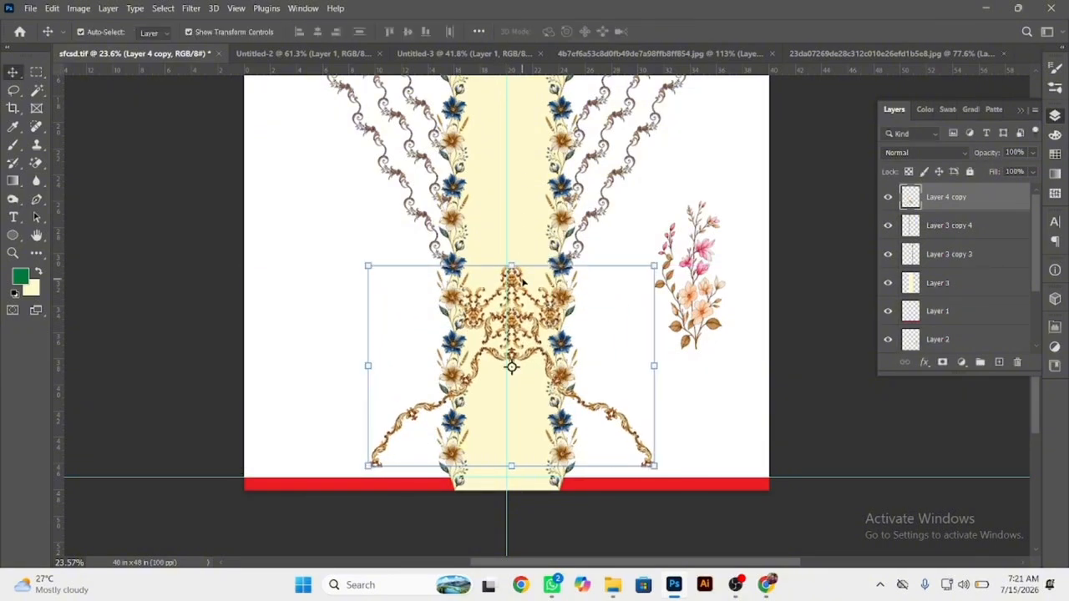
Lasso the long left arm of the gold motif from its upper scroll joint outward, delete it and deselect.
{"action": "left_click_drag", "start_coordinate": [495, 366], "coordinate": [656, 369]}
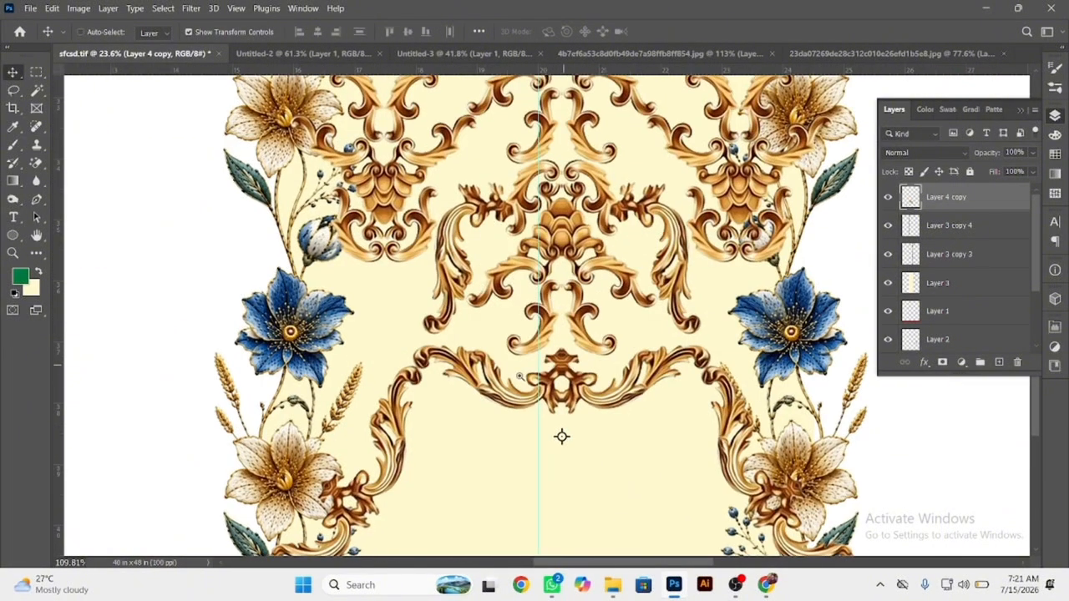
{"action": "left_click_drag", "start_coordinate": [392, 387], "coordinate": [470, 384]}
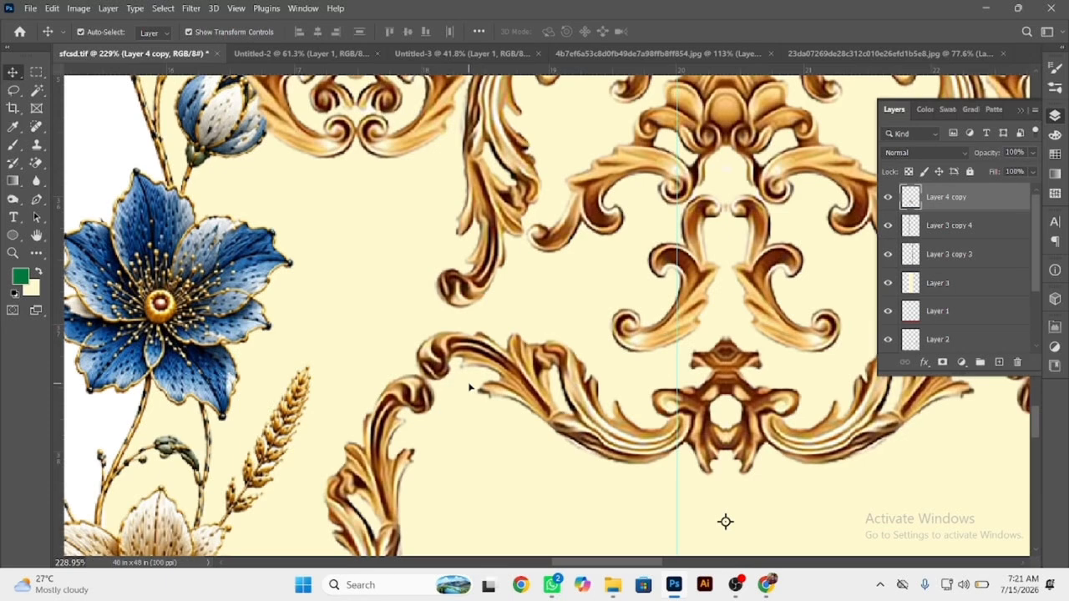
{"action": "key", "text": "l"}
{"action": "scroll", "coordinate": [464, 393], "scroll_direction": "up", "scroll_amount": 4}
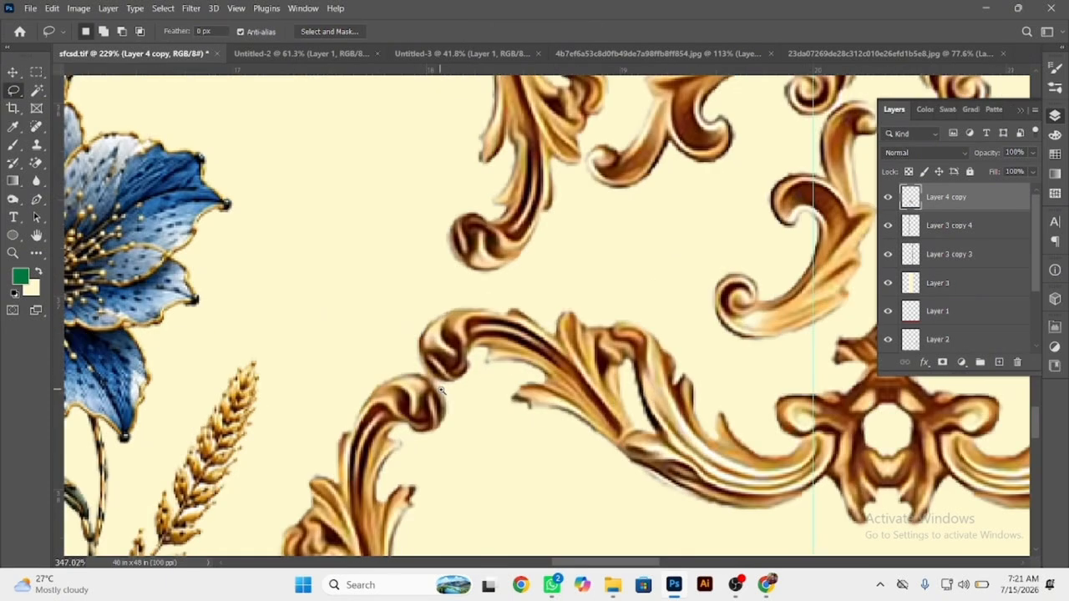
{"action": "mouse_move", "coordinate": [422, 372]}
{"action": "left_mouse_down"}
{"action": "mouse_move", "coordinate": [337, 351]}
{"action": "mouse_move", "coordinate": [341, 578]}
{"action": "left_mouse_up"}
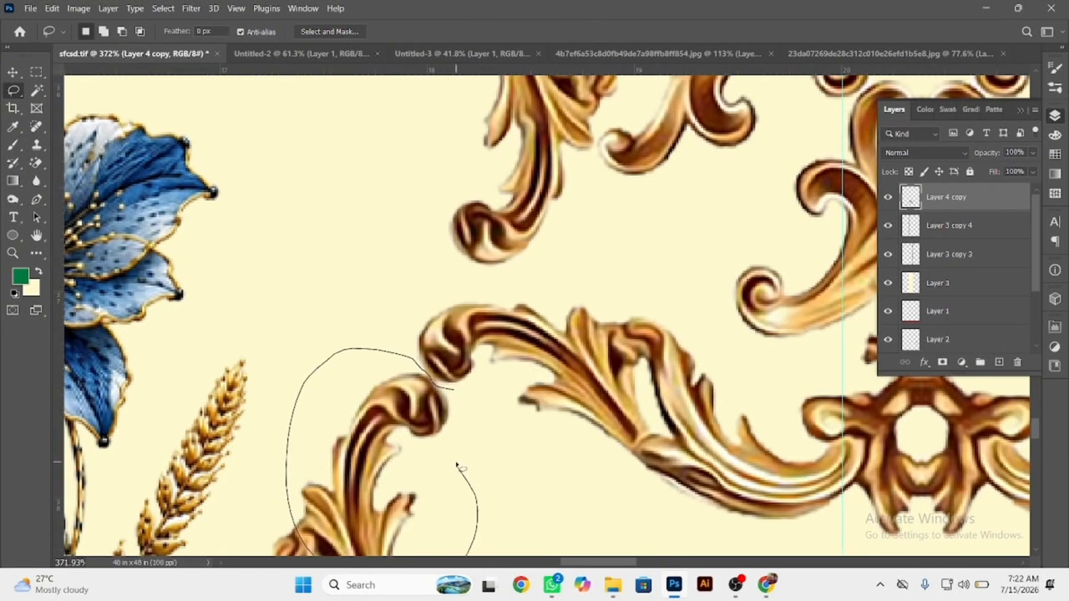
{"action": "left_click_drag", "start_coordinate": [459, 468], "coordinate": [458, 458]}
{"action": "scroll", "coordinate": [468, 435], "scroll_direction": "down", "scroll_amount": 10}
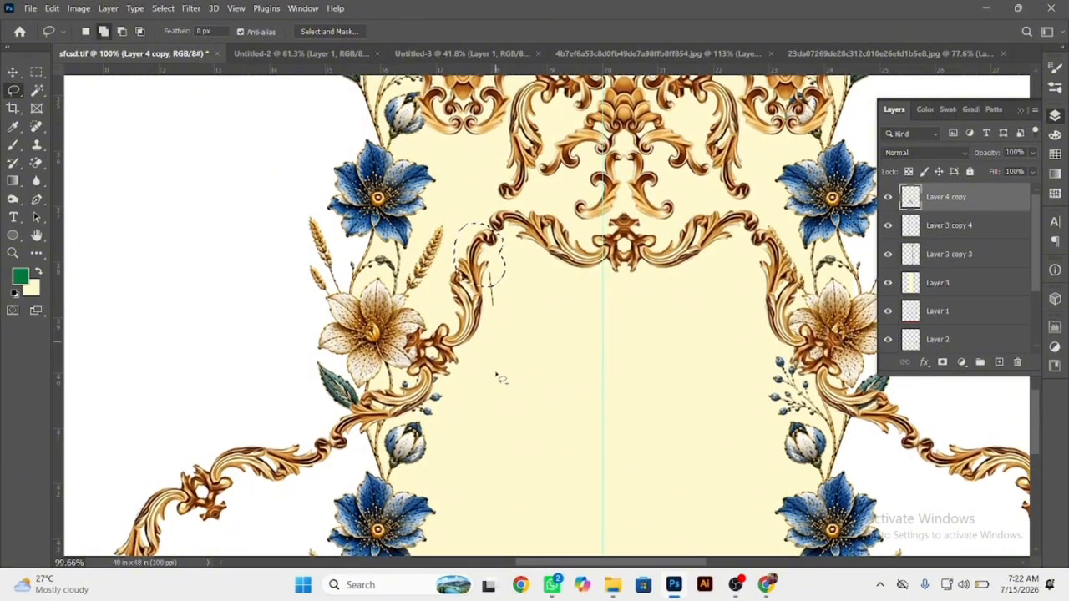
{"action": "mouse_move", "coordinate": [499, 379]}
{"action": "left_mouse_down"}
{"action": "mouse_move", "coordinate": [295, 288]}
{"action": "mouse_move", "coordinate": [477, 223]}
{"action": "mouse_move", "coordinate": [489, 276]}
{"action": "left_mouse_up"}
{"action": "scroll", "coordinate": [485, 277], "scroll_direction": "down", "scroll_amount": 6}
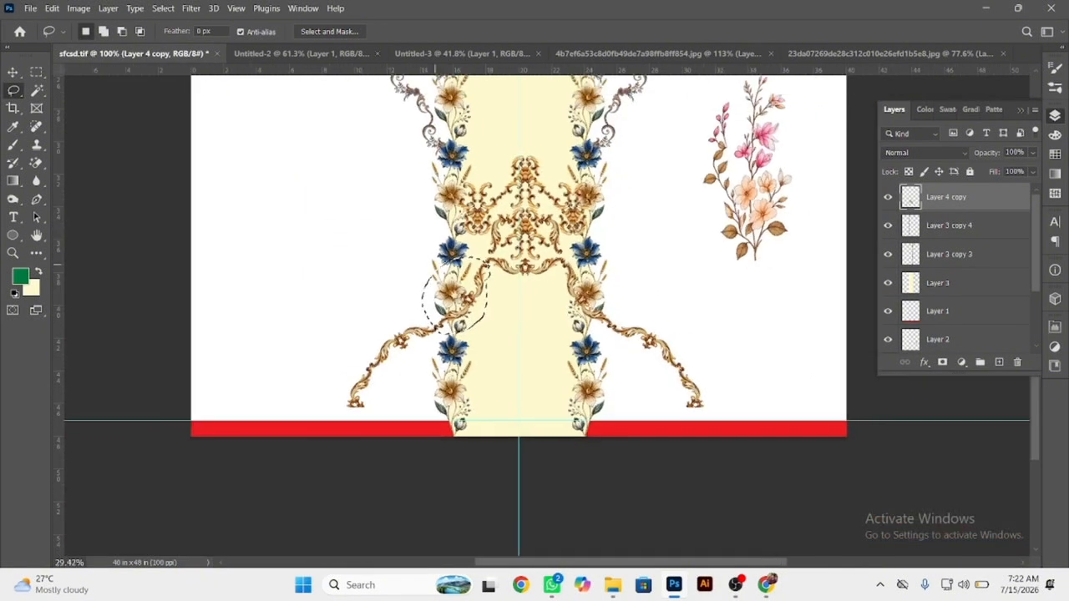
{"action": "mouse_move", "coordinate": [464, 325]}
{"action": "left_mouse_down"}
{"action": "mouse_move", "coordinate": [358, 442]}
{"action": "mouse_move", "coordinate": [424, 286]}
{"action": "left_mouse_up"}
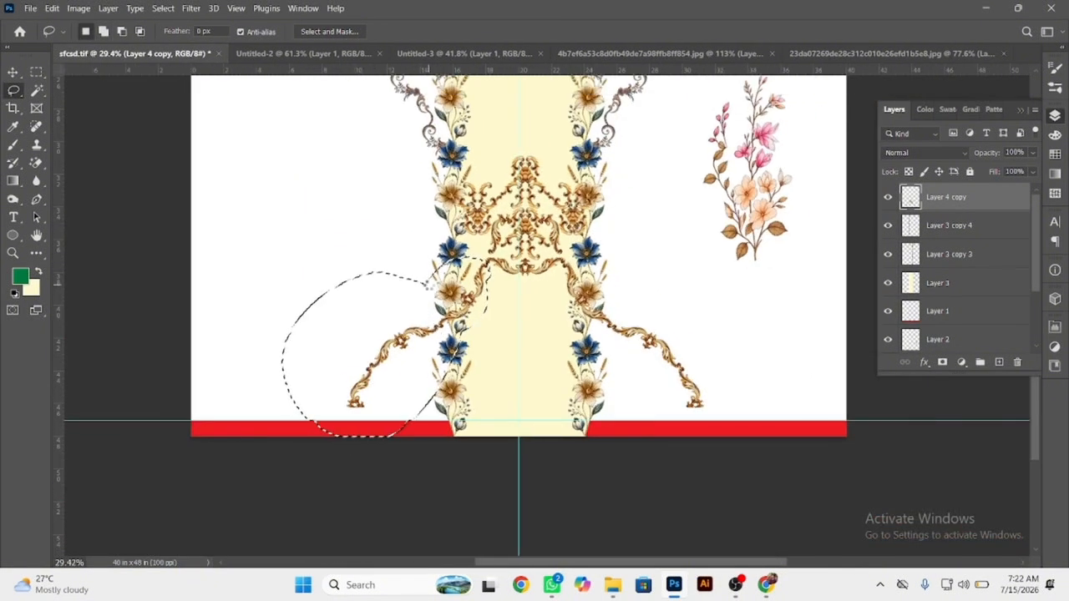
{"action": "key", "text": "Delete"}
{"action": "key", "text": "ctrl+d"}
Lasso the long right arm of the gold motif from its upper scroll joint outward and cut it out.
{"action": "left_click_drag", "start_coordinate": [625, 288], "coordinate": [710, 327]}
{"action": "left_click_drag", "start_coordinate": [449, 232], "coordinate": [547, 208]}
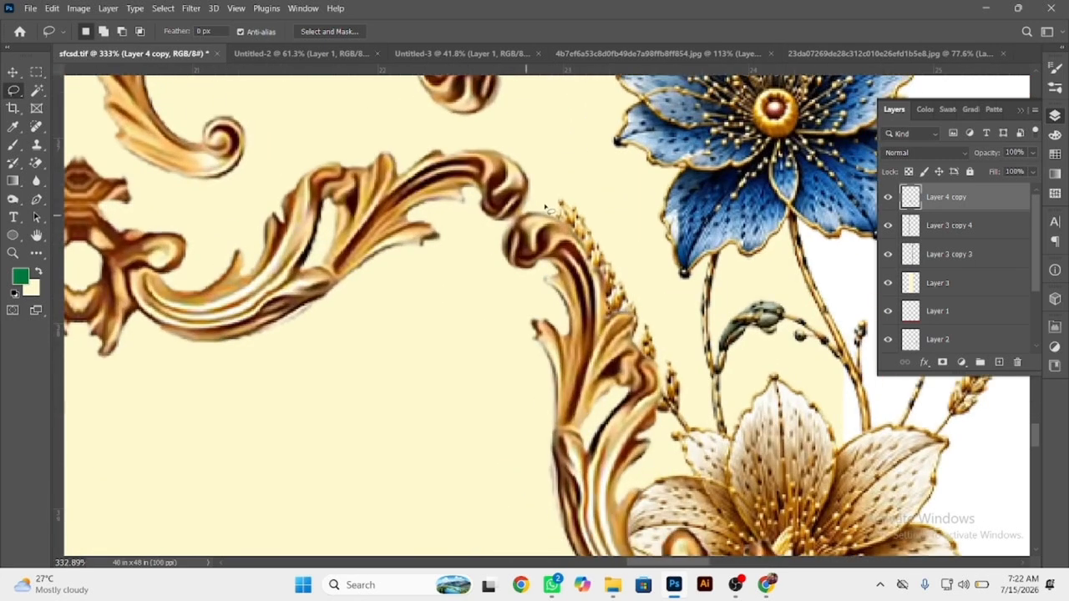
{"action": "left_click_drag", "start_coordinate": [485, 389], "coordinate": [663, 215]}
{"action": "scroll", "coordinate": [632, 299], "scroll_direction": "down", "scroll_amount": 10}
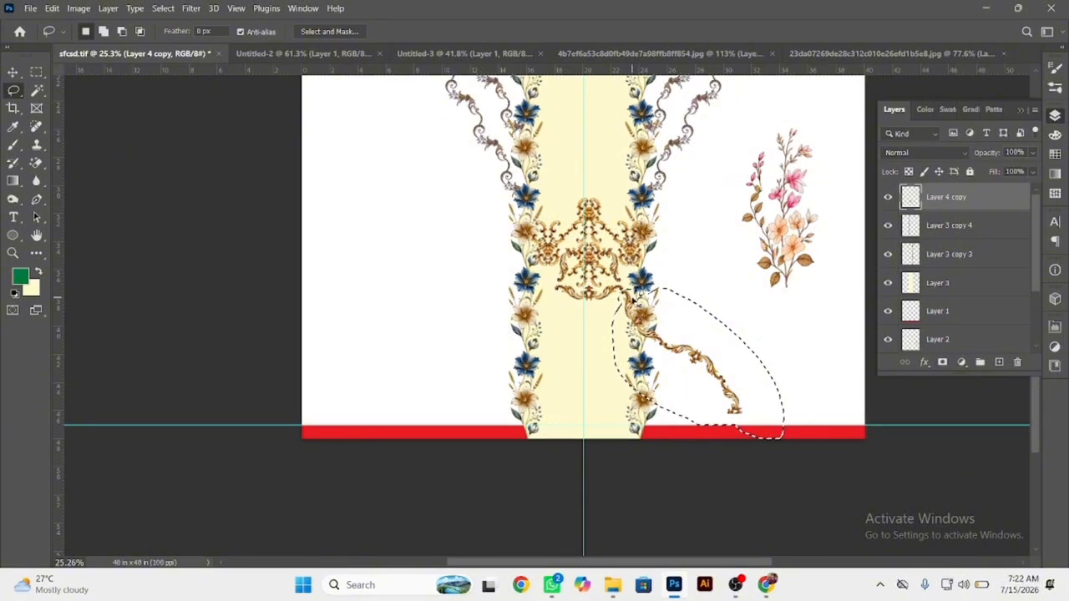
{"action": "scroll", "coordinate": [617, 279], "scroll_direction": "up", "scroll_amount": 2}
Move the trimmed gold motif down the centre guide to just above the red band and enlarge it to span the floral borders.
{"action": "left_click_drag", "start_coordinate": [582, 306], "coordinate": [574, 488]}
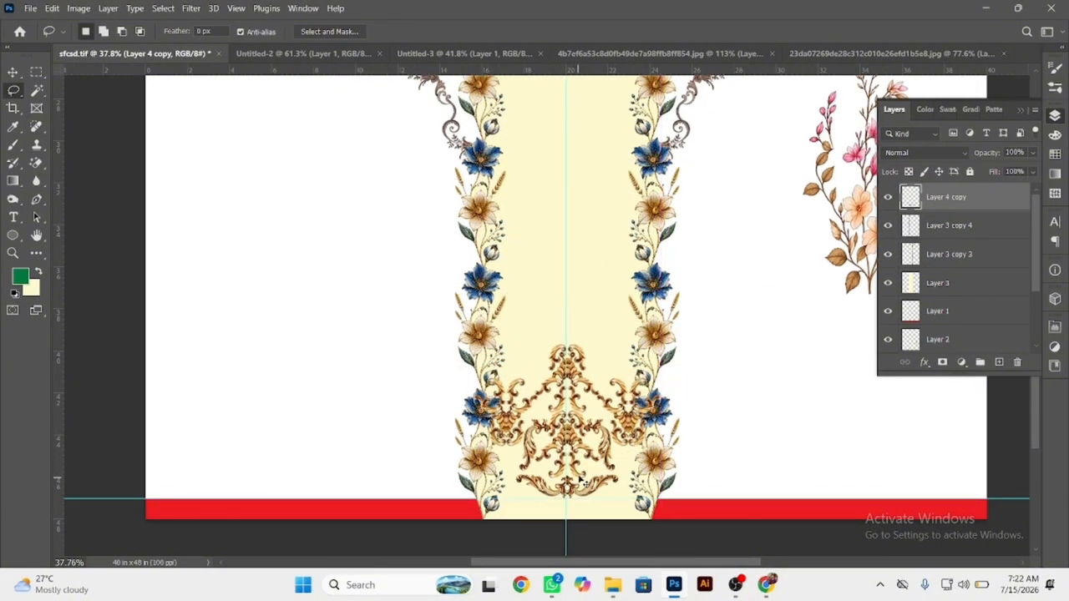
{"action": "key", "text": "ctrl+t"}
{"action": "left_click_drag", "start_coordinate": [568, 333], "coordinate": [580, 292]}
{"action": "key", "text": "Return"}
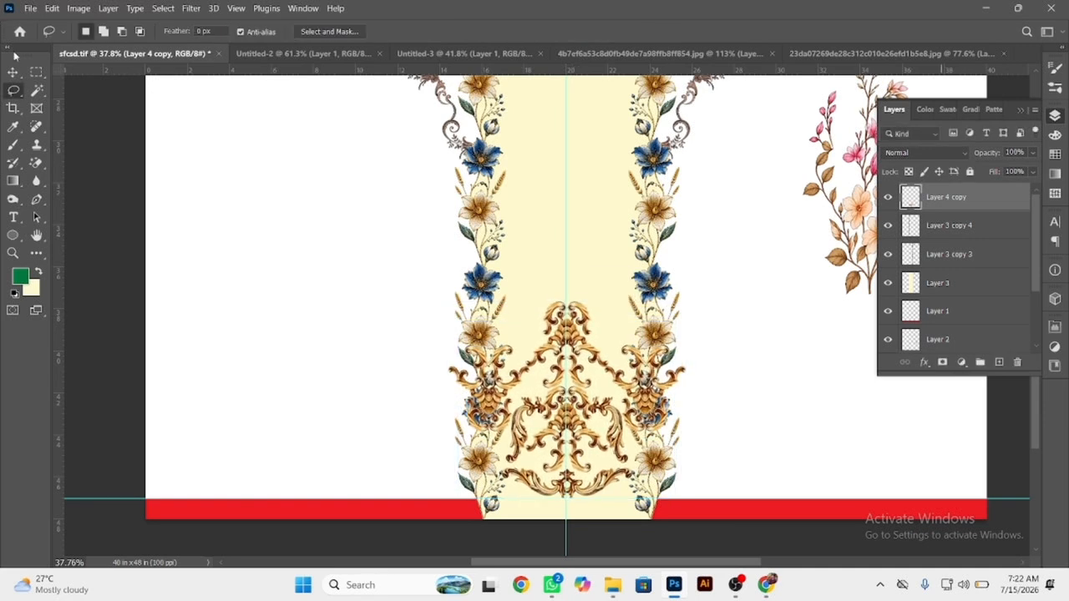
Select the cream centre strip with both floral borders and move them up so their lower ends sit behind the gold motif.
{"action": "left_click", "coordinate": [13, 72]}
{"action": "mouse_move", "coordinate": [365, 189]}
{"action": "left_mouse_down"}
{"action": "mouse_move", "coordinate": [472, 219]}
{"action": "mouse_move", "coordinate": [695, 237]}
{"action": "left_mouse_up"}
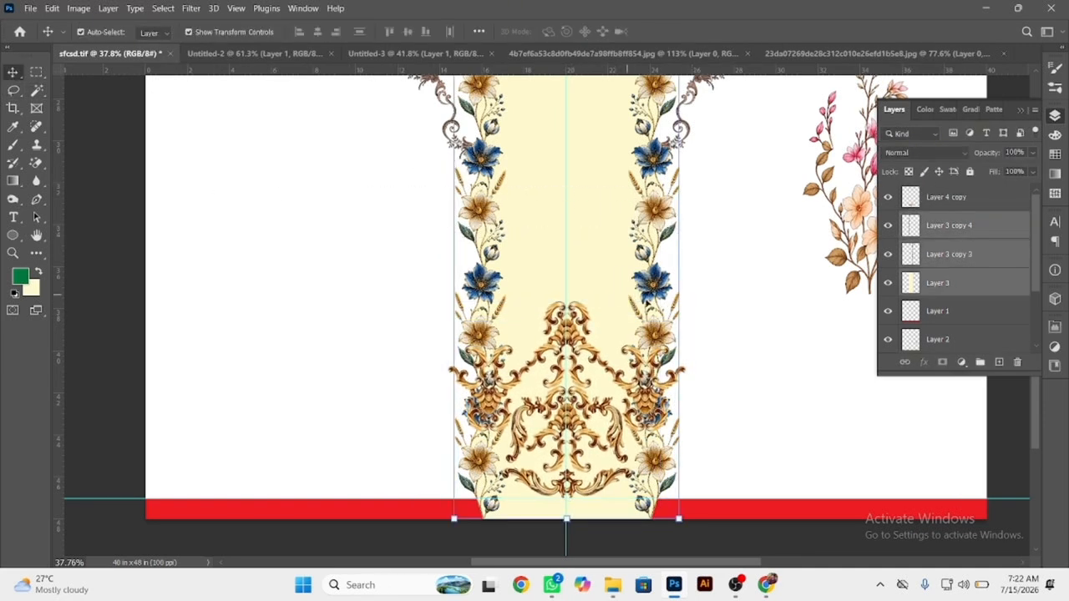
{"action": "left_click_drag", "start_coordinate": [651, 333], "coordinate": [652, 191]}
{"action": "left_click_drag", "start_coordinate": [654, 150], "coordinate": [653, 175]}
{"action": "left_click", "coordinate": [784, 396]}
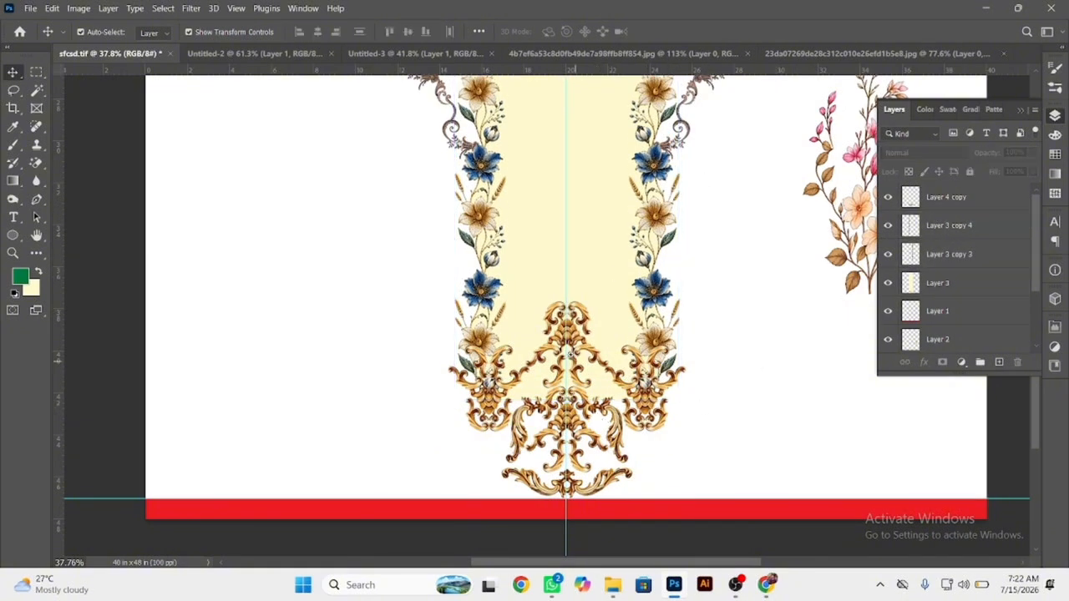
Paste the cut scroll arm, place it beside the gold motif's left side and flip it horizontally and vertically.
{"action": "scroll", "coordinate": [598, 363], "scroll_direction": "down", "scroll_amount": 4}
{"action": "scroll", "coordinate": [594, 359], "scroll_direction": "up", "scroll_amount": 3}
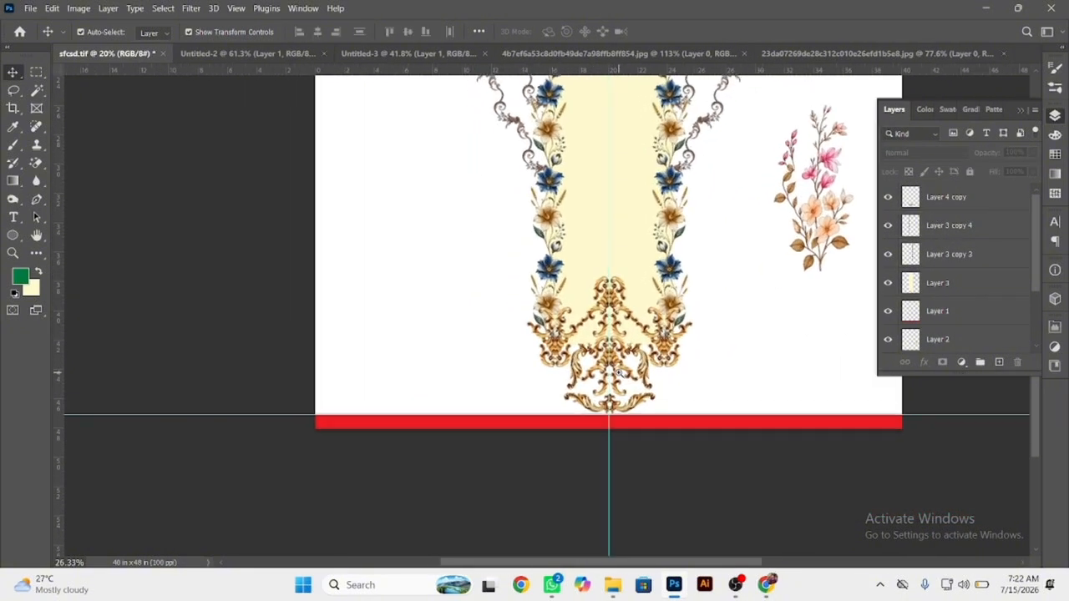
{"action": "key", "text": "ctrl+v"}
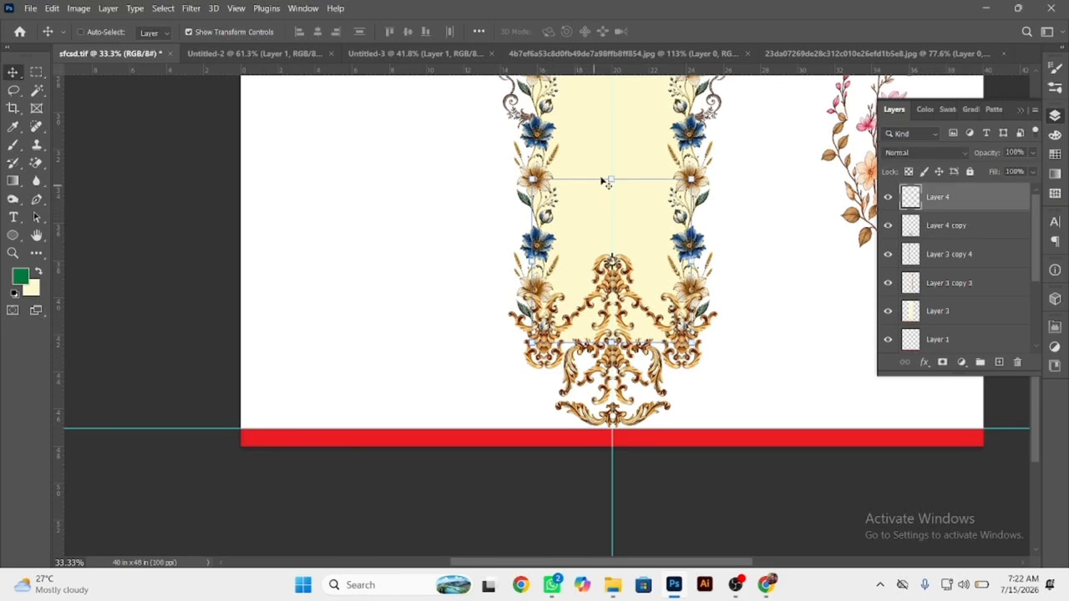
{"action": "left_click_drag", "start_coordinate": [575, 238], "coordinate": [412, 254]}
{"action": "left_click_drag", "start_coordinate": [512, 366], "coordinate": [438, 334]}
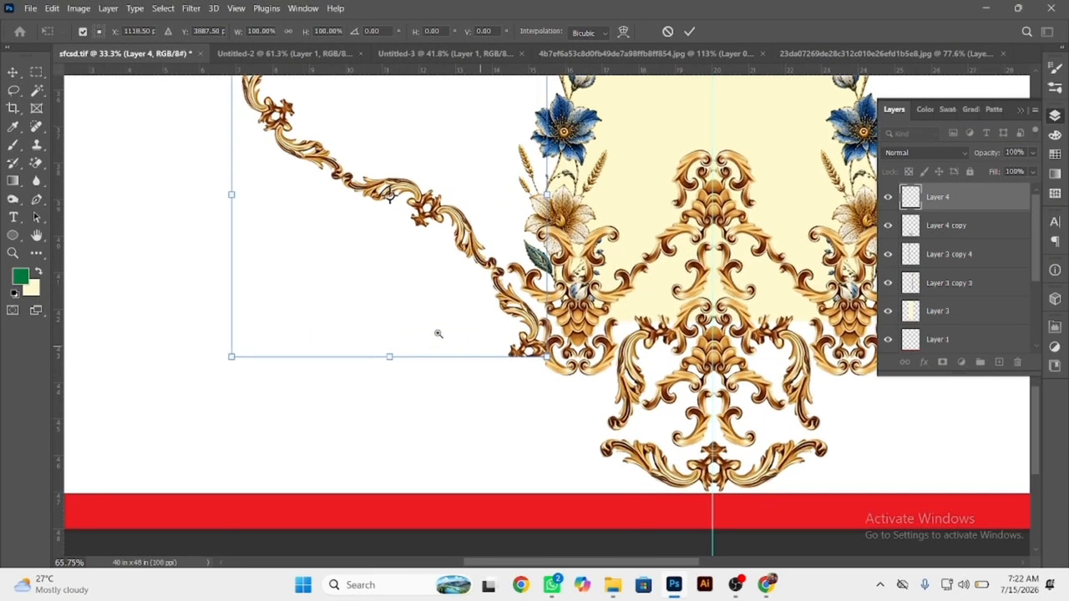
{"action": "right_click", "coordinate": [388, 334]}
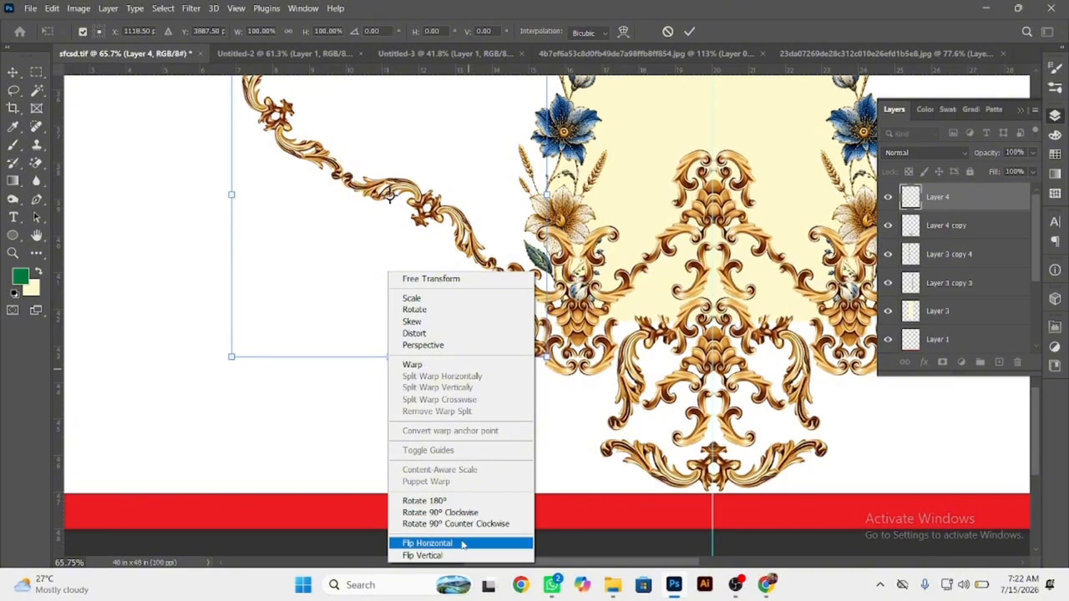
{"action": "left_click", "coordinate": [465, 540]}
{"action": "right_click", "coordinate": [475, 206]}
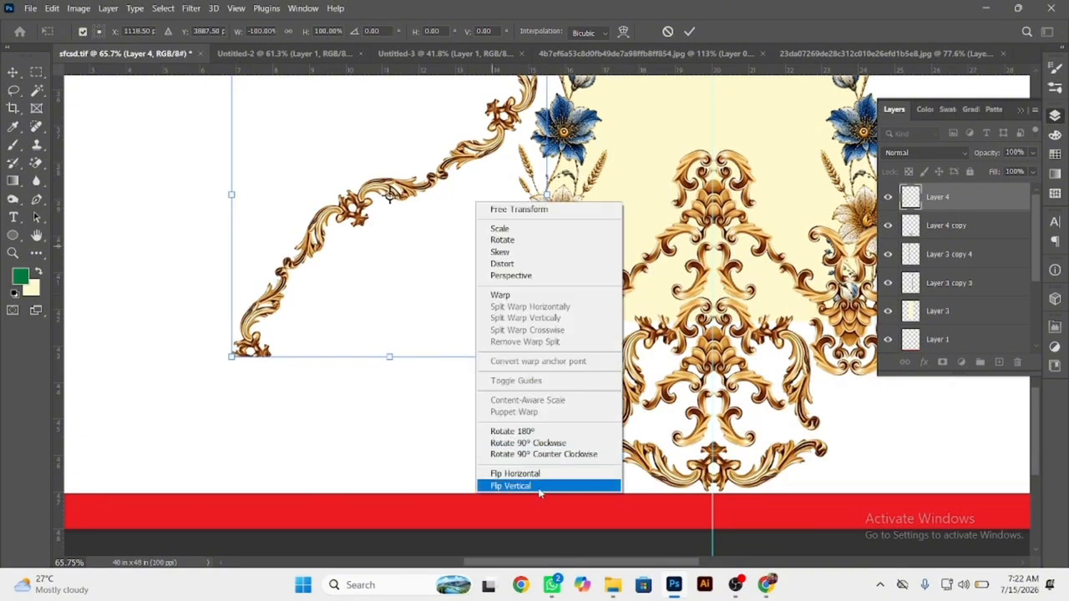
{"action": "left_click", "coordinate": [541, 488]}
Scale the pasted scroll arm to about 71.21% and attach its lower end to the left side of the gold motif.
{"action": "left_click_drag", "start_coordinate": [492, 303], "coordinate": [480, 322]}
{"action": "left_click_drag", "start_coordinate": [487, 276], "coordinate": [492, 260]}
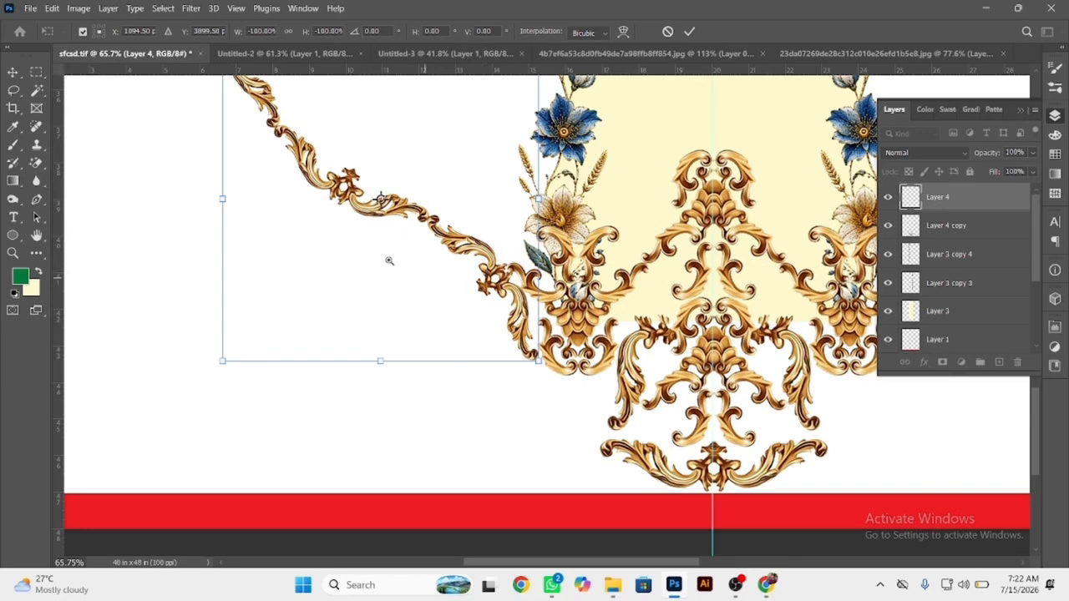
{"action": "scroll", "coordinate": [388, 261], "scroll_direction": "down", "scroll_amount": 3}
{"action": "left_click_drag", "start_coordinate": [272, 107], "coordinate": [347, 174]}
{"action": "scroll", "coordinate": [399, 267], "scroll_direction": "up", "scroll_amount": 2}
{"action": "scroll", "coordinate": [543, 298], "scroll_direction": "up", "scroll_amount": 3}
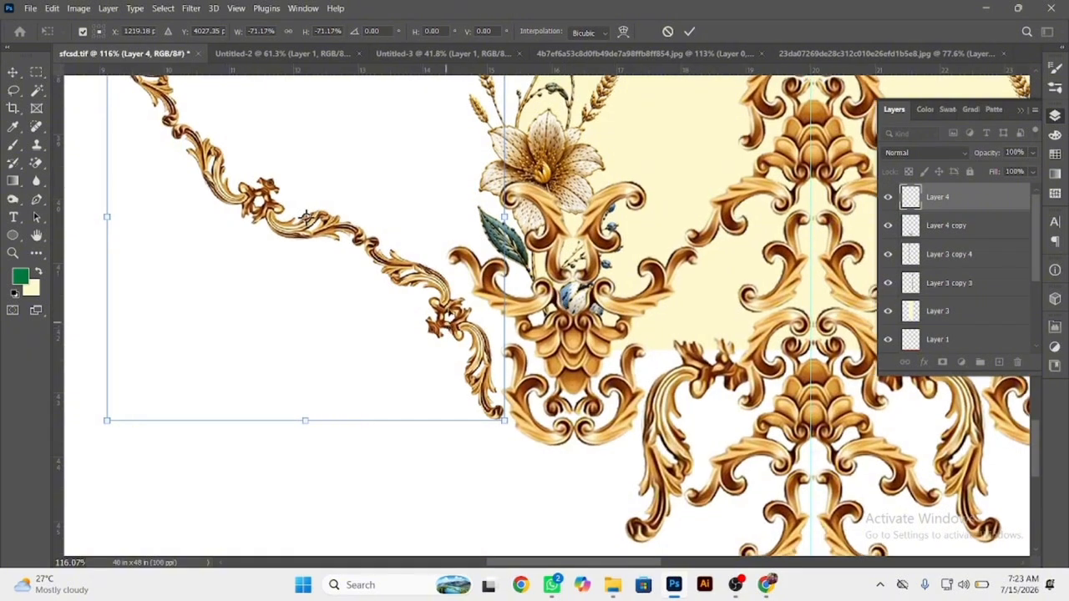
{"action": "mouse_move", "coordinate": [447, 324]}
{"action": "left_mouse_down"}
{"action": "mouse_move", "coordinate": [452, 304]}
{"action": "mouse_move", "coordinate": [455, 318]}
{"action": "left_mouse_up"}
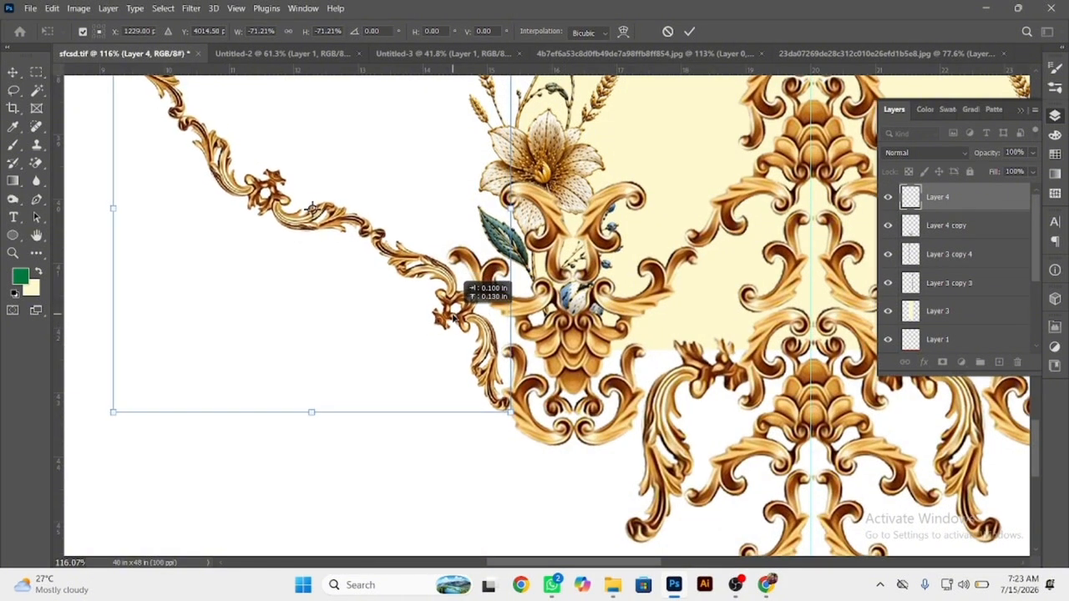
{"action": "key", "text": "Return"}
Marquee-select the upper-left end segment of the scroll arm and delete it.
{"action": "scroll", "coordinate": [303, 258], "scroll_direction": "down", "scroll_amount": 1}
{"action": "left_click_drag", "start_coordinate": [237, 176], "coordinate": [387, 315]}
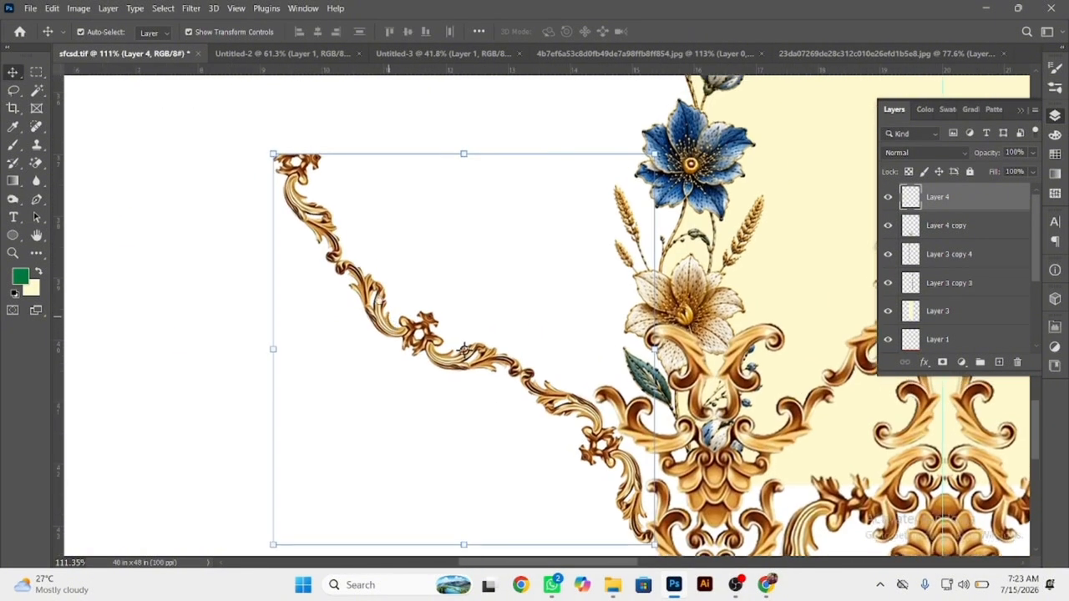
{"action": "left_click", "coordinate": [36, 72]}
{"action": "left_click_drag", "start_coordinate": [139, 100], "coordinate": [339, 315]}
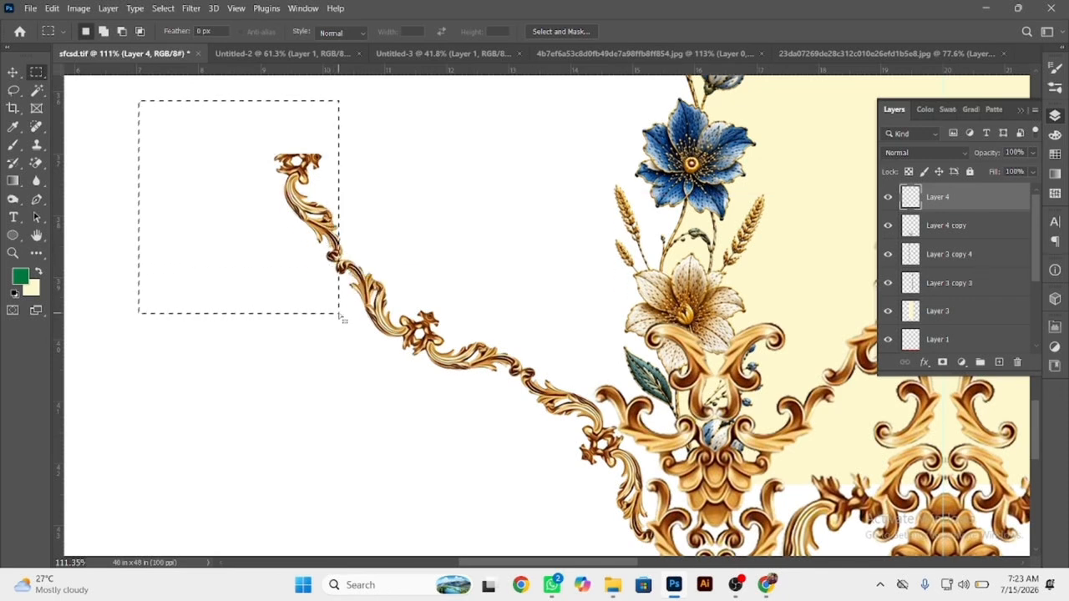
{"action": "key", "text": "Delete"}
{"action": "left_click", "coordinate": [13, 73]}
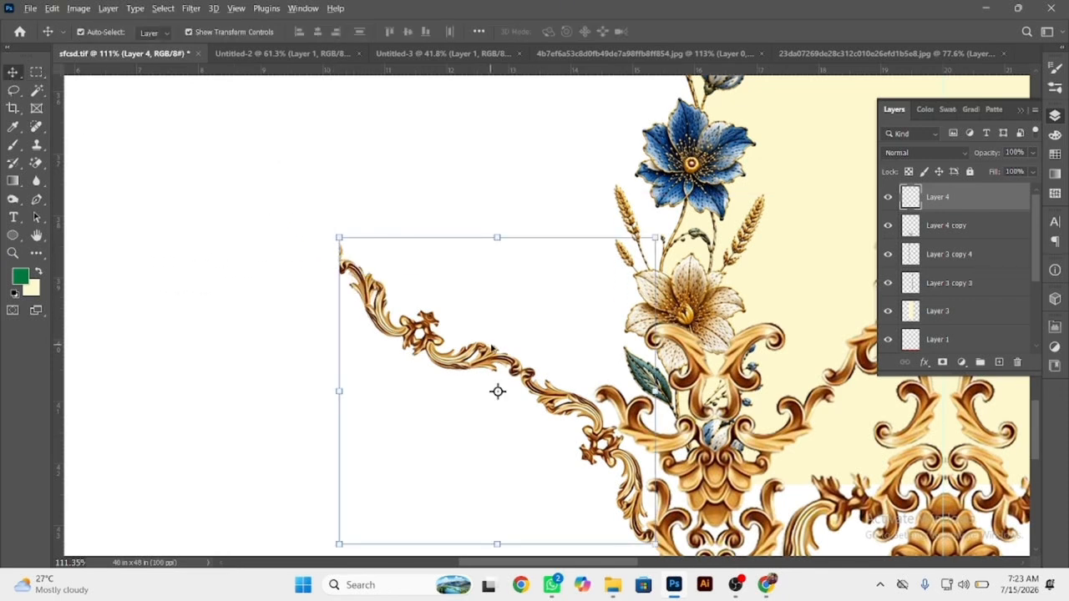
Duplicate the gold scroll arm, flip the copy horizontally and join it to the original's upper end to form a peaked arch.
{"action": "left_click_drag", "start_coordinate": [498, 391], "coordinate": [235, 391]}
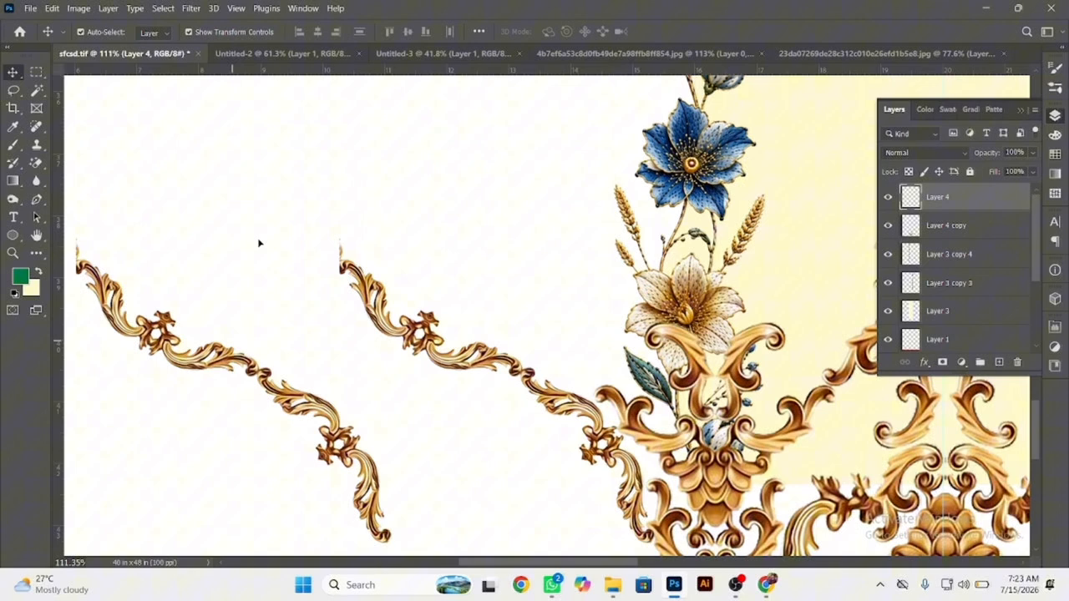
{"action": "right_click", "coordinate": [234, 390]}
{"action": "left_click", "coordinate": [313, 549]}
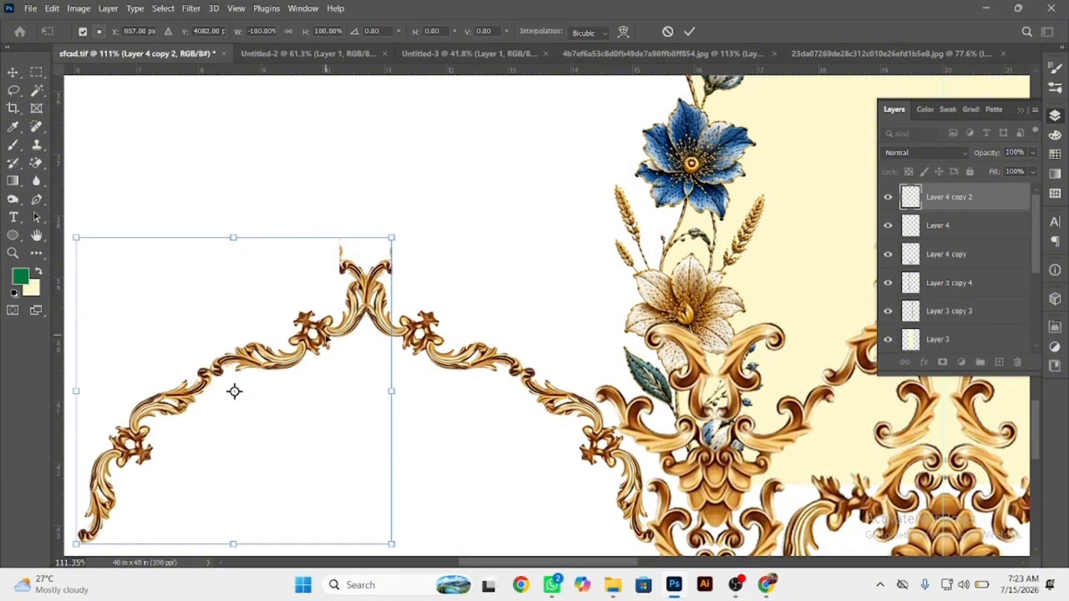
{"action": "left_click_drag", "start_coordinate": [301, 335], "coordinate": [248, 333]}
{"action": "key", "text": "Return"}
Merge the two scroll arms into one layer and duplicate the arch to its left, placing the lower scroll ends side by side.
{"action": "left_click", "coordinate": [384, 331], "text": "shift"}
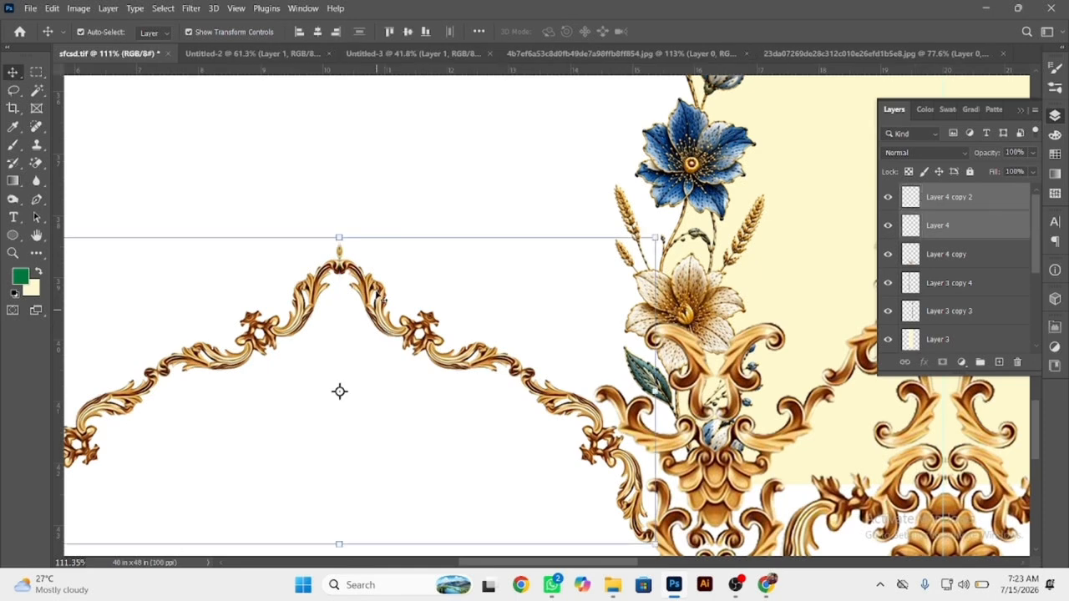
{"action": "left_click_drag", "start_coordinate": [354, 251], "coordinate": [278, 228]}
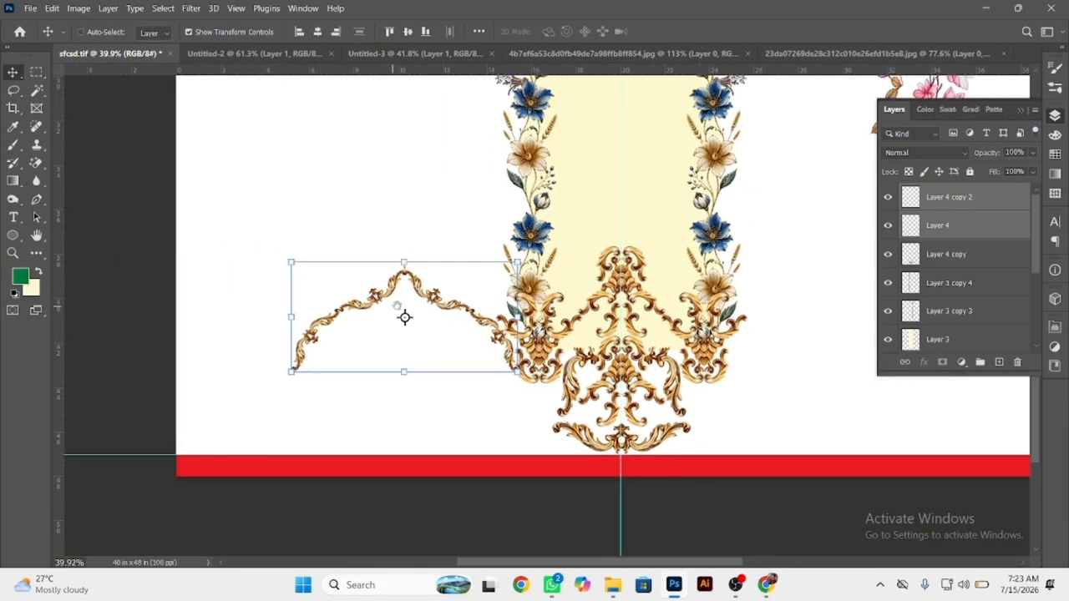
{"action": "key", "text": "ctrl+e"}
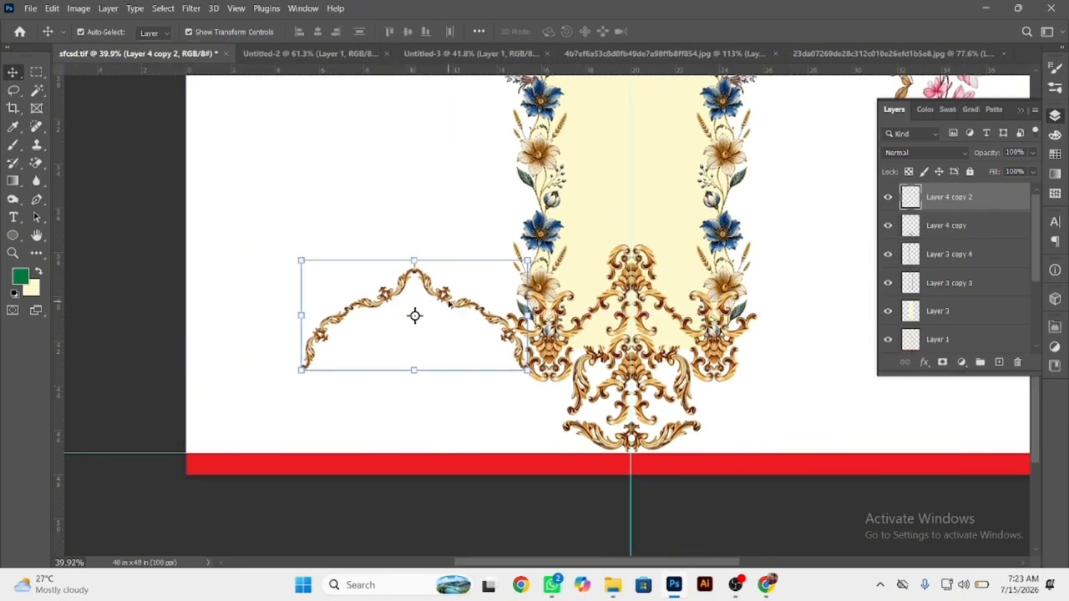
{"action": "left_click_drag", "start_coordinate": [449, 305], "coordinate": [228, 305]}
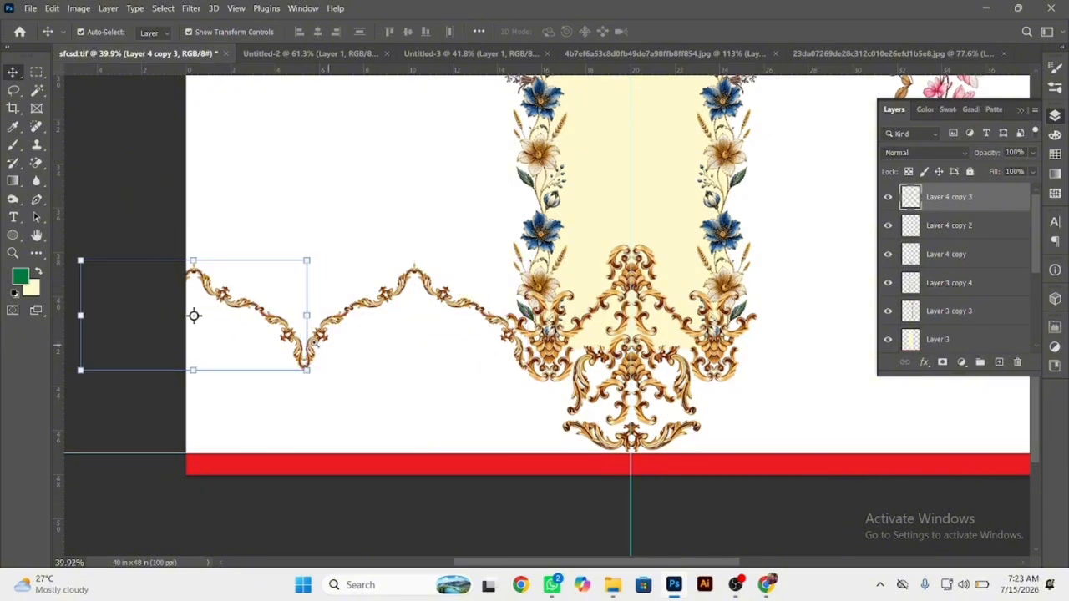
{"action": "scroll", "coordinate": [315, 343], "scroll_direction": "up", "scroll_amount": 5}
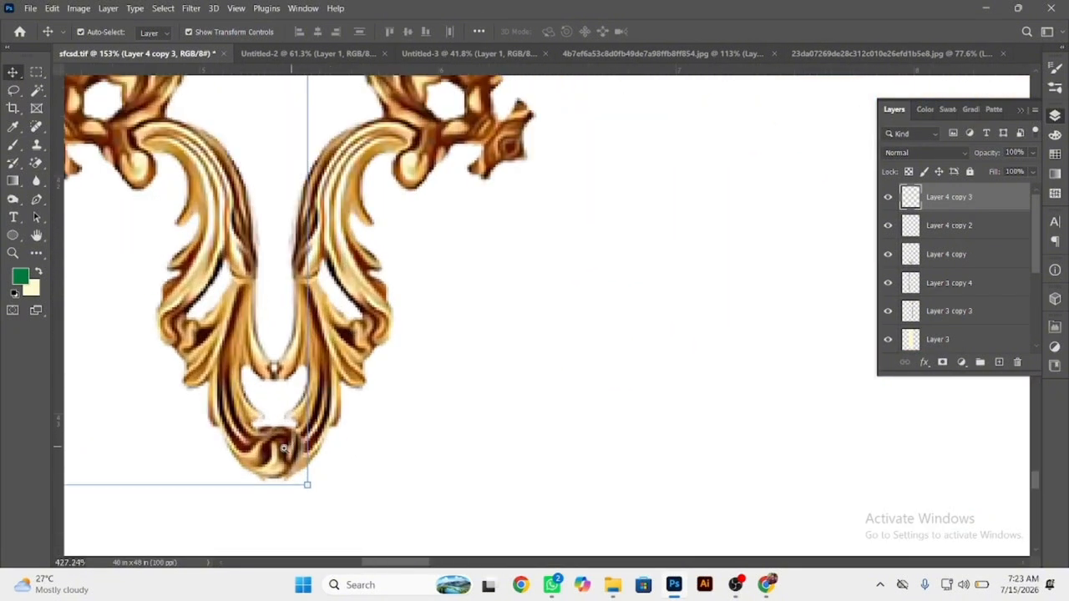
{"action": "left_click_drag", "start_coordinate": [284, 449], "coordinate": [227, 444]}
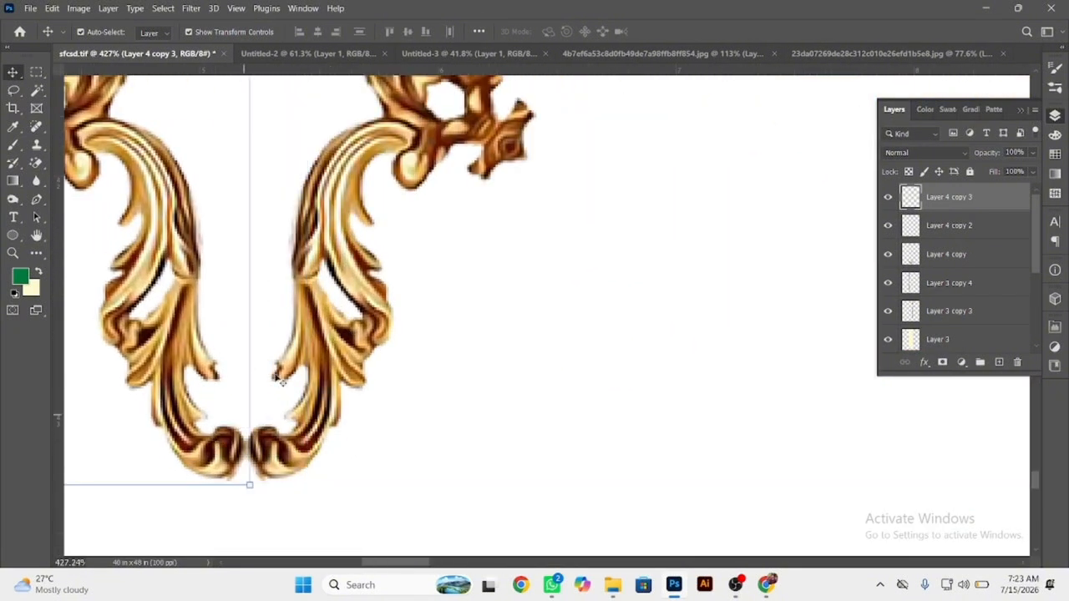
Merge both arches into one scalloped garland and place a duplicate on the other side of the central gold motif.
{"action": "left_click", "coordinate": [302, 337], "text": "shift"}
{"action": "key", "text": "ctrl+e"}
{"action": "left_click_drag", "start_coordinate": [393, 307], "coordinate": [205, 239]}
{"action": "left_click_drag", "start_coordinate": [443, 289], "coordinate": [394, 284]}
{"action": "left_click_drag", "start_coordinate": [393, 283], "coordinate": [601, 268]}
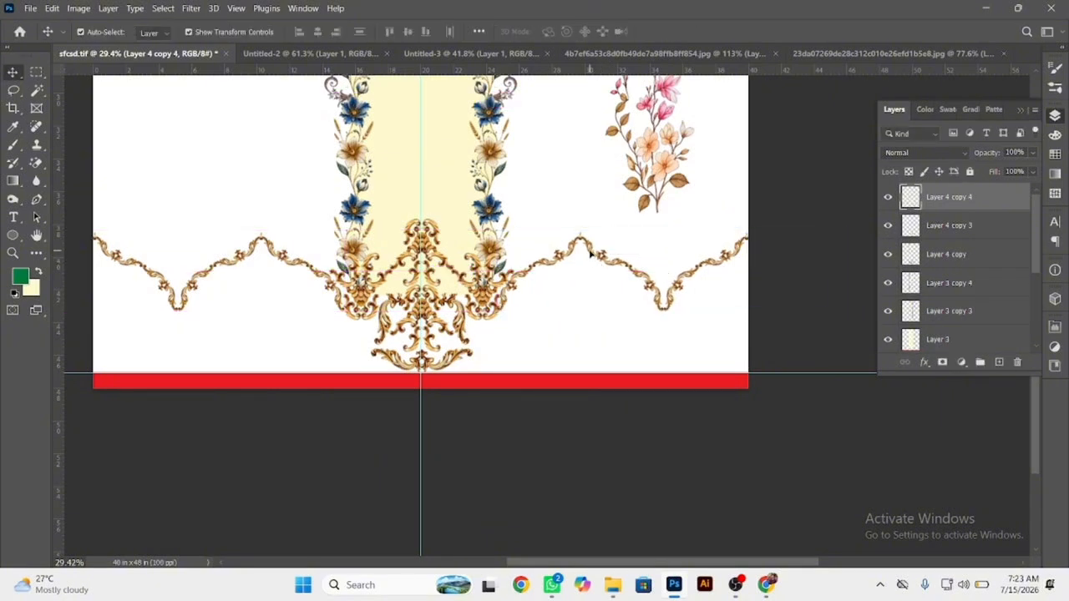
Clear the selection of the two garlands and save the document.
{"action": "left_click", "coordinate": [263, 243], "text": "ctrl+shift"}
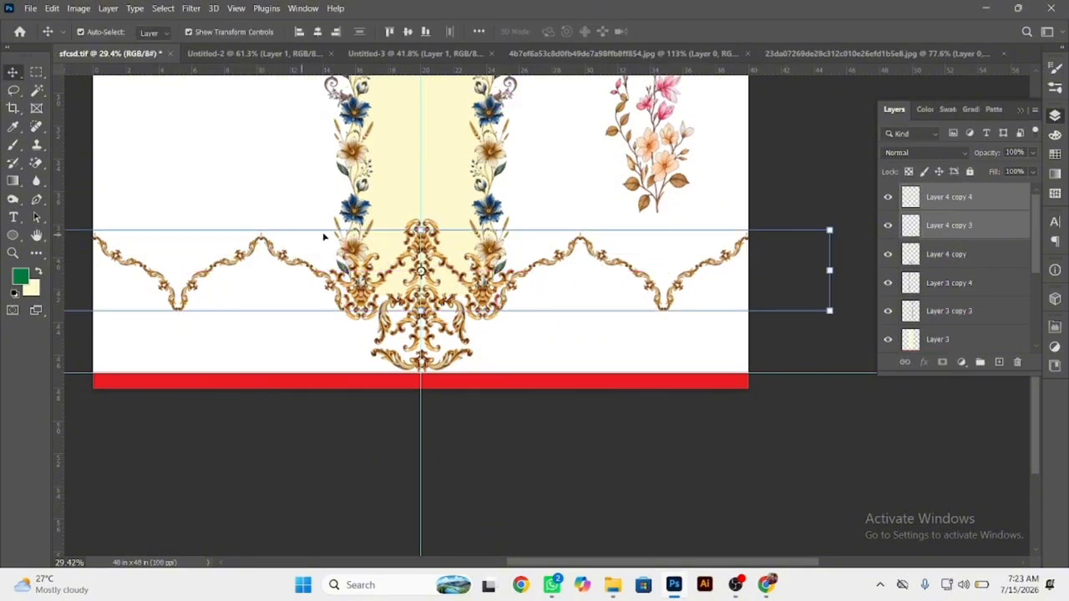
{"action": "left_click_drag", "start_coordinate": [421, 227], "coordinate": [499, 256]}
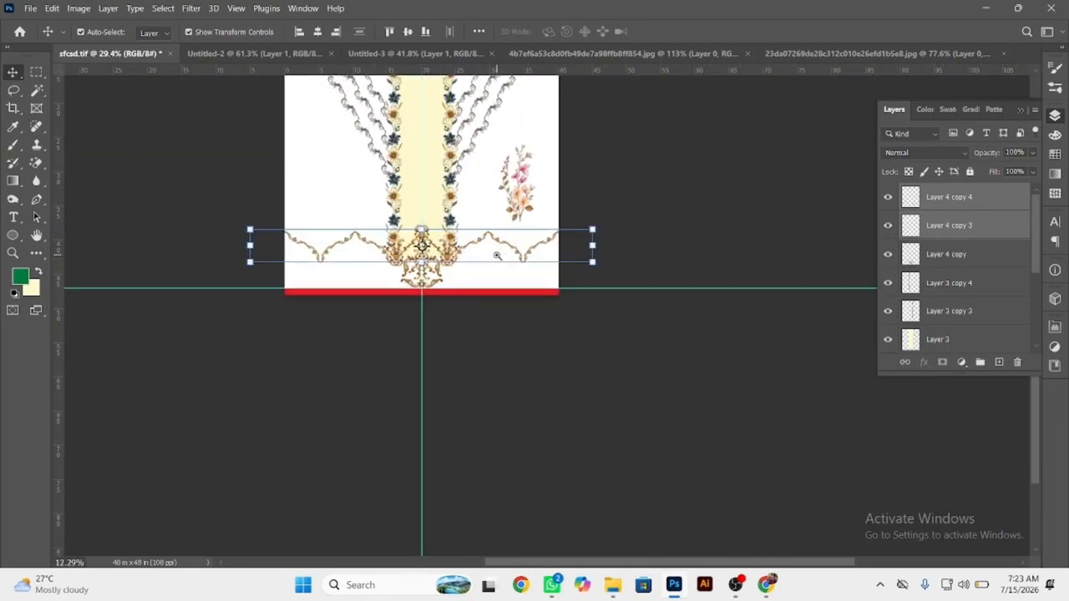
{"action": "left_click", "coordinate": [486, 381]}
{"action": "left_click_drag", "start_coordinate": [399, 245], "coordinate": [405, 417]}
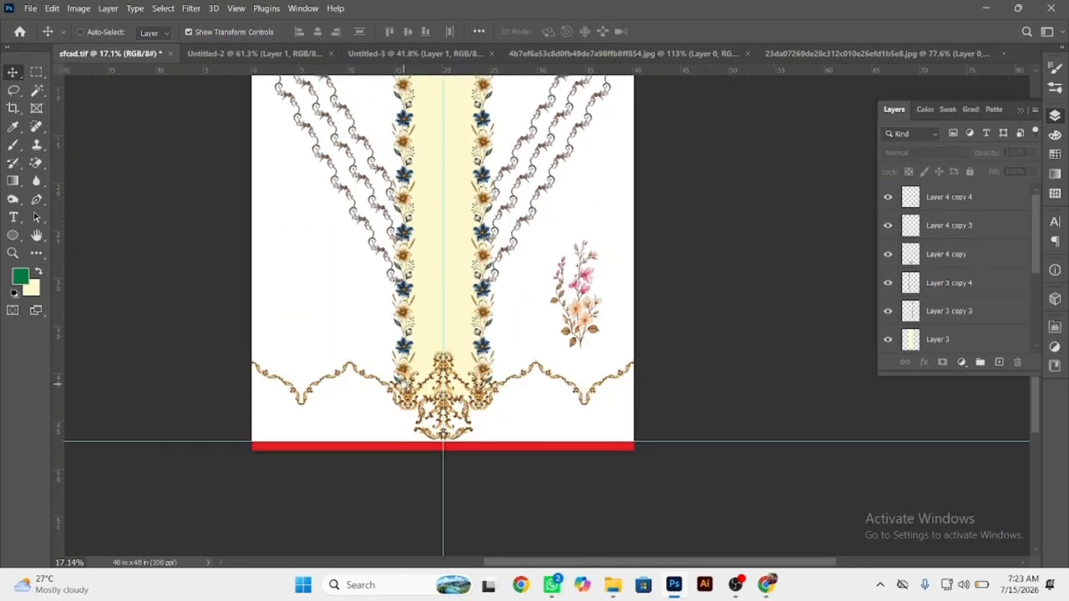
{"action": "left_click_drag", "start_coordinate": [418, 361], "coordinate": [401, 344]}
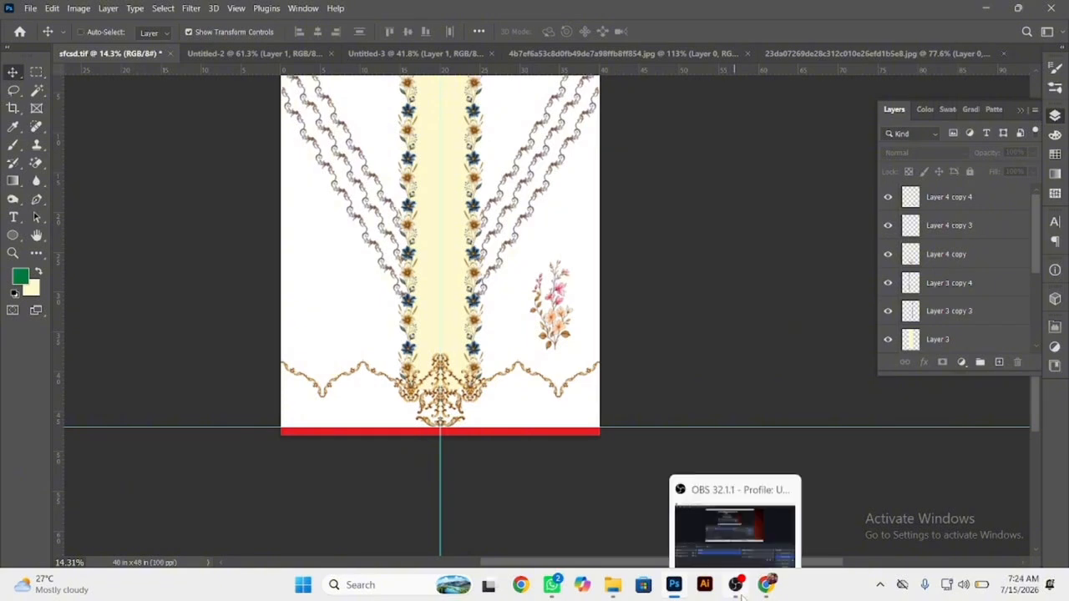
{"action": "key", "text": "ctrl+s"}
{"action": "left_click", "coordinate": [766, 585]}
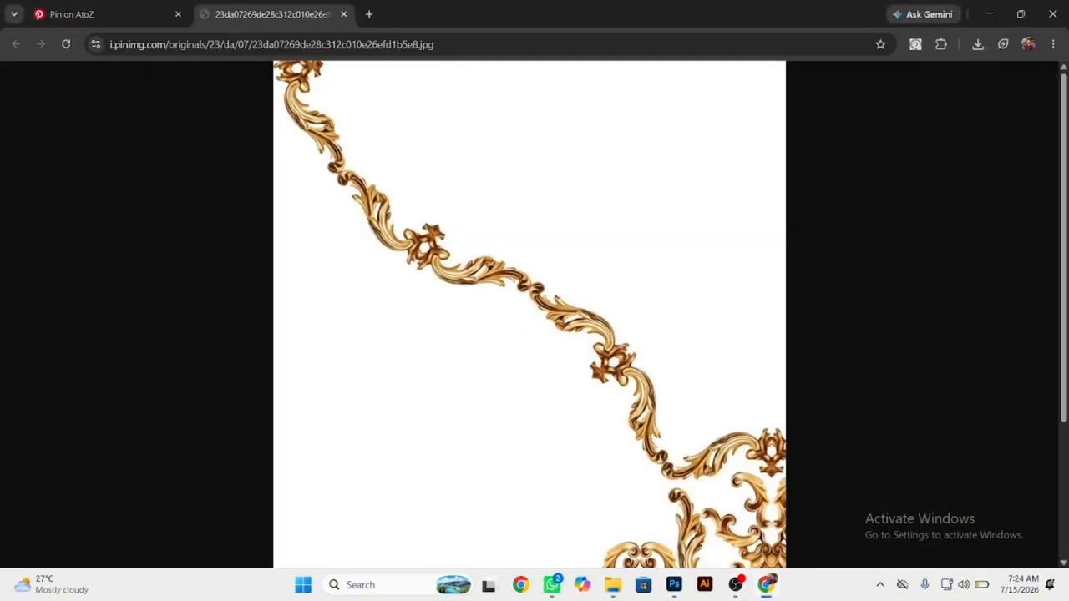
{"action": "left_click", "coordinate": [675, 584]}
{"action": "scroll", "coordinate": [368, 380], "scroll_direction": "up", "scroll_amount": 4}
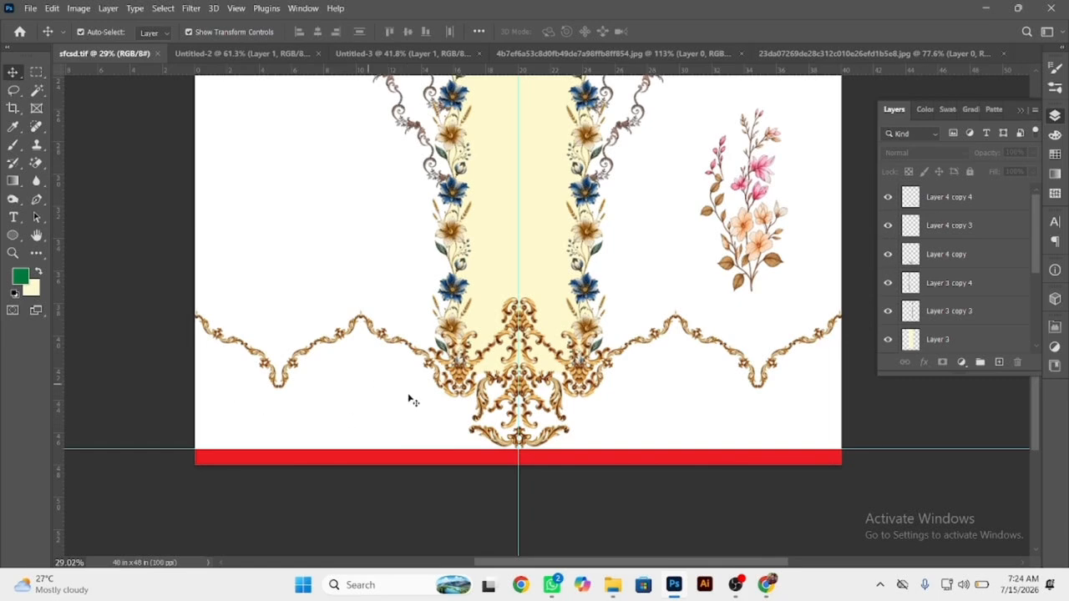
{"action": "scroll", "coordinate": [591, 409], "scroll_direction": "right", "scroll_amount": 3}
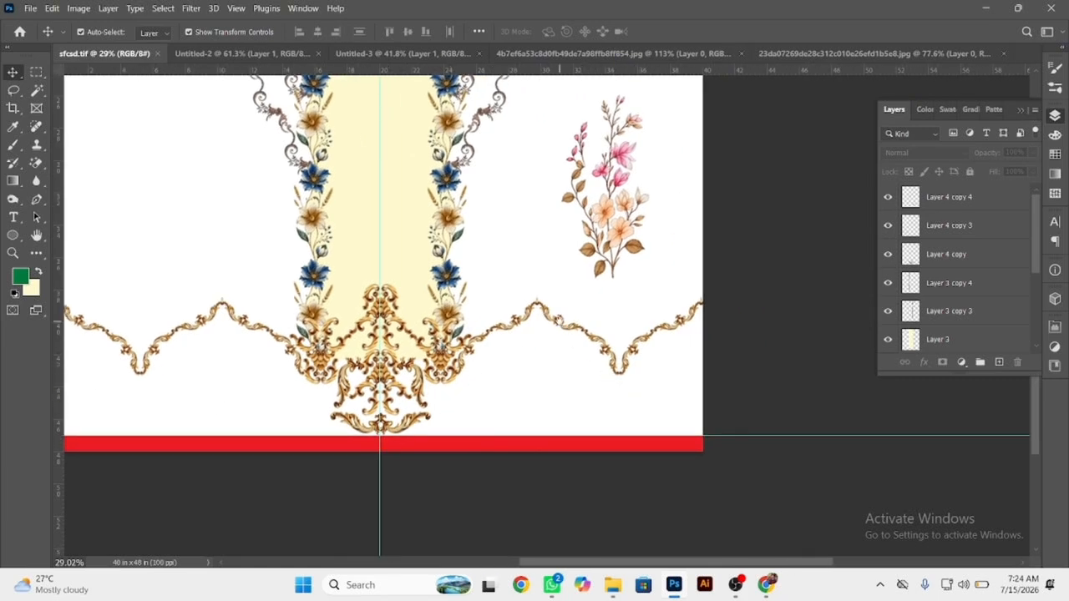
{"action": "left_click_drag", "start_coordinate": [560, 321], "coordinate": [663, 440]}
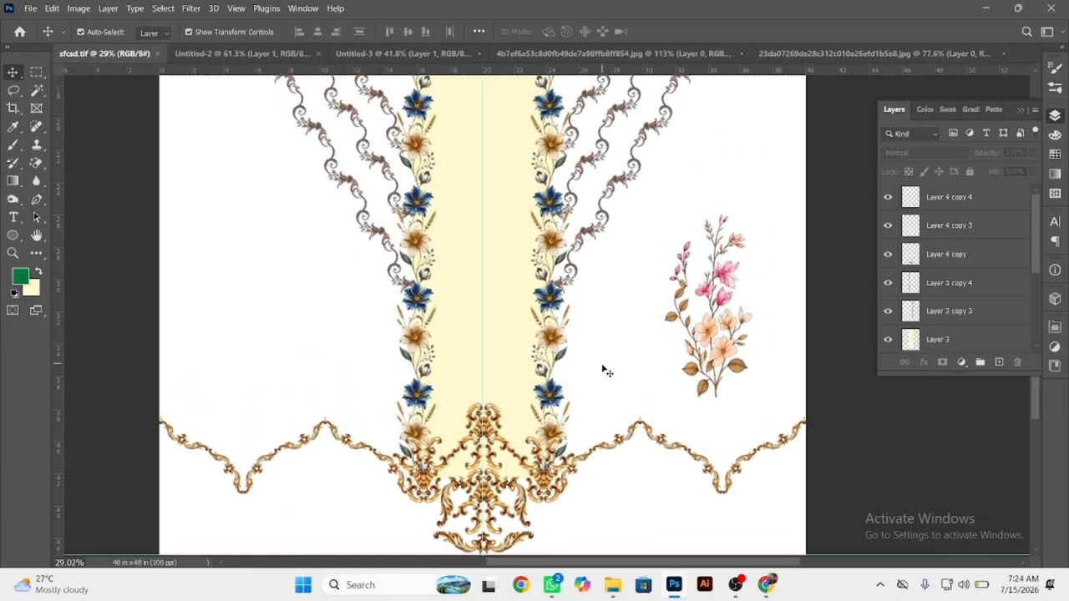
{"action": "scroll", "coordinate": [443, 343], "scroll_direction": "down", "scroll_amount": 3}
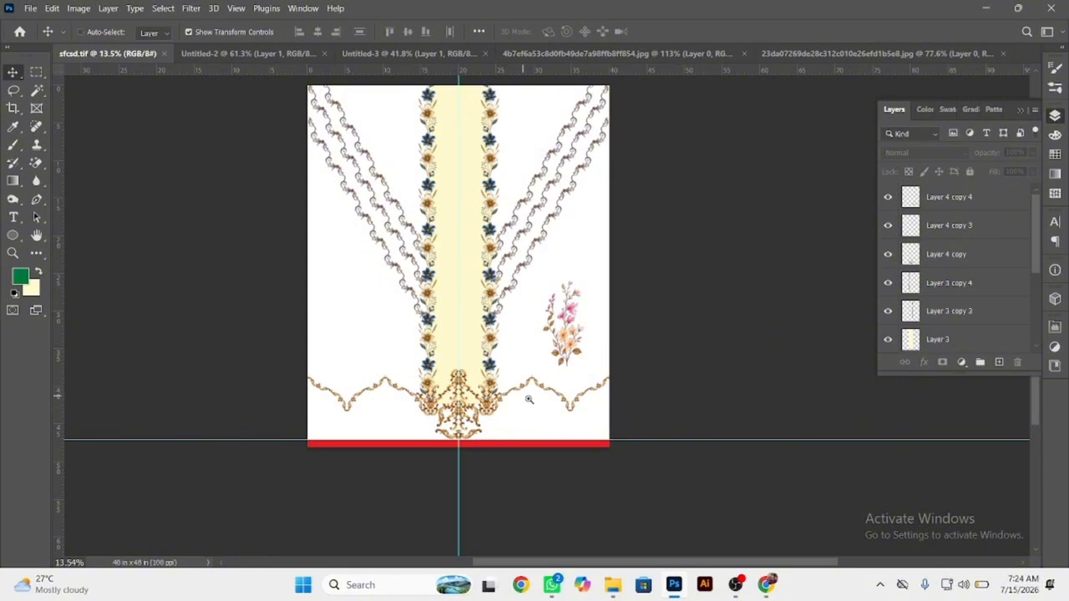
{"action": "scroll", "coordinate": [529, 399], "scroll_direction": "up", "scroll_amount": 2}
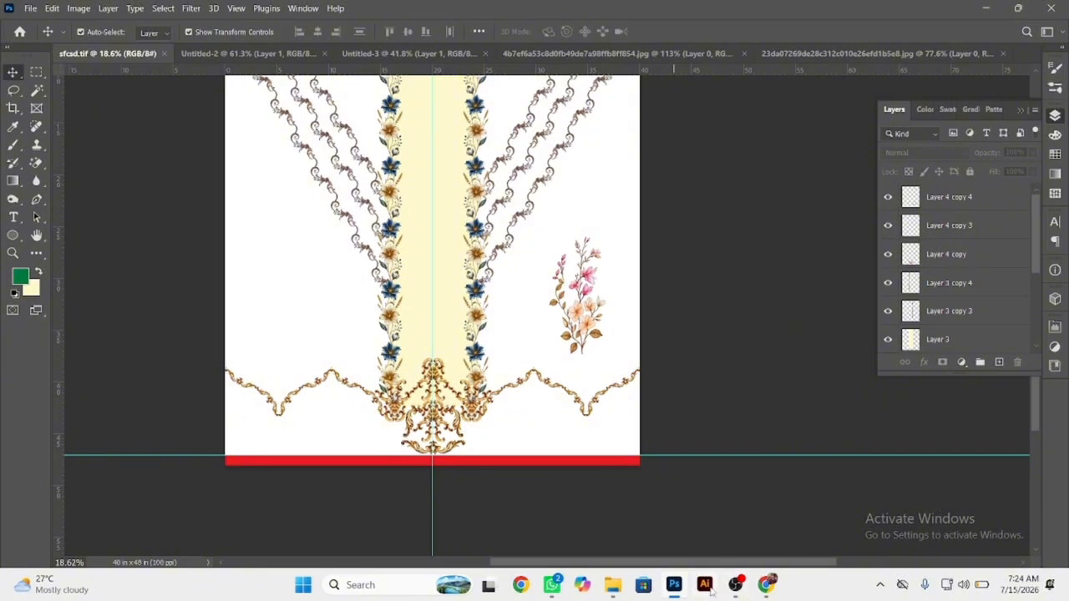
Switch to Chrome, close the scroll image page and browse the related Pinterest pins to open the beige baroque ornament with green gems.
{"action": "left_click", "coordinate": [767, 584]}
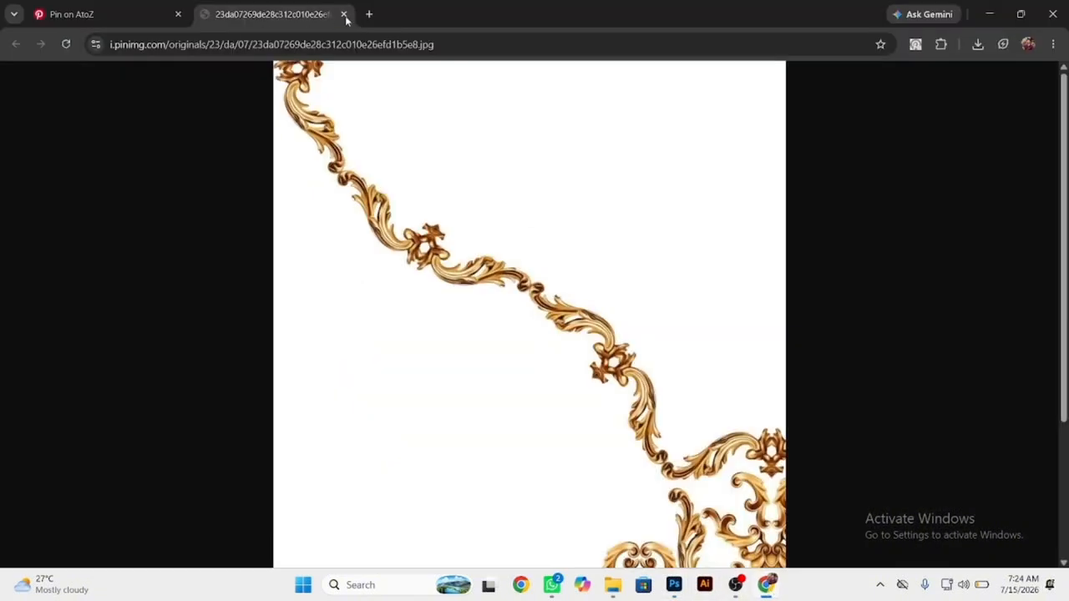
{"action": "left_click", "coordinate": [344, 15]}
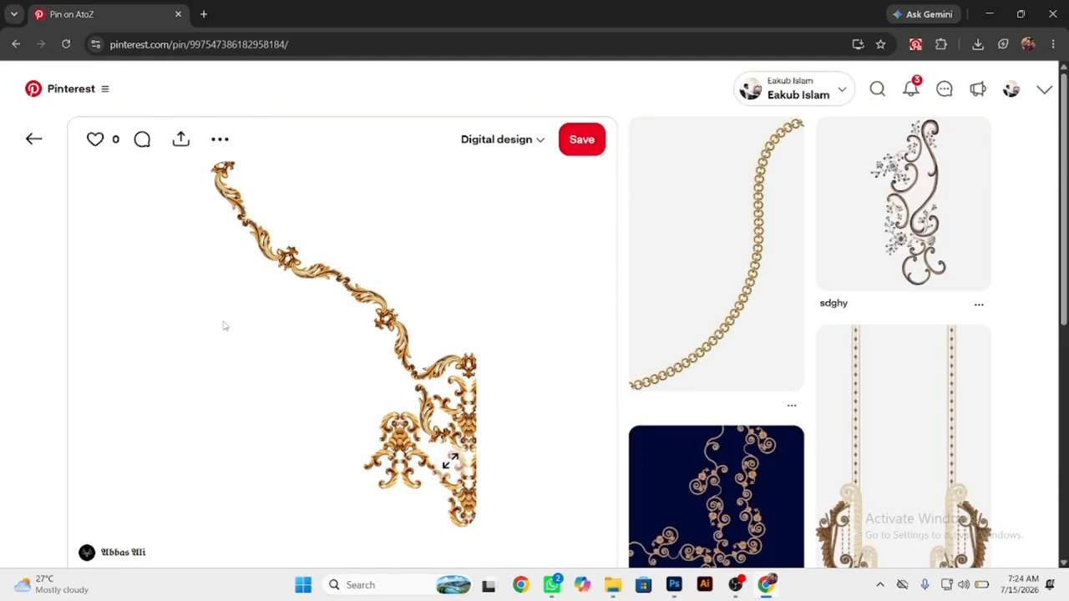
{"action": "scroll", "coordinate": [222, 326], "scroll_direction": "down", "scroll_amount": 5}
{"action": "scroll", "coordinate": [222, 326], "scroll_direction": "down", "scroll_amount": 2}
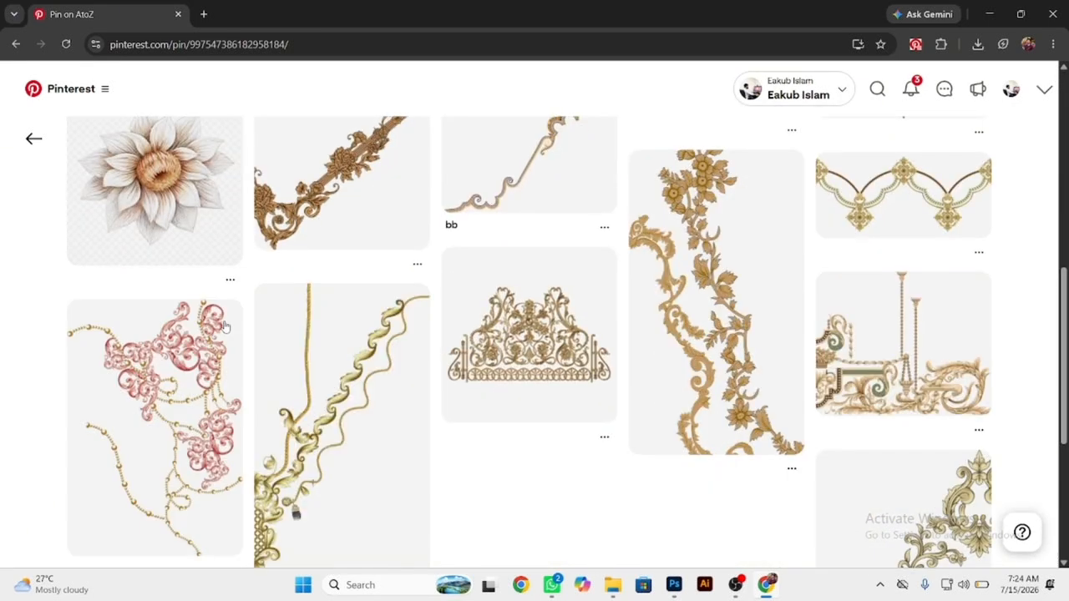
{"action": "scroll", "coordinate": [222, 326], "scroll_direction": "down", "scroll_amount": 1}
{"action": "scroll", "coordinate": [225, 327], "scroll_direction": "down", "scroll_amount": 6}
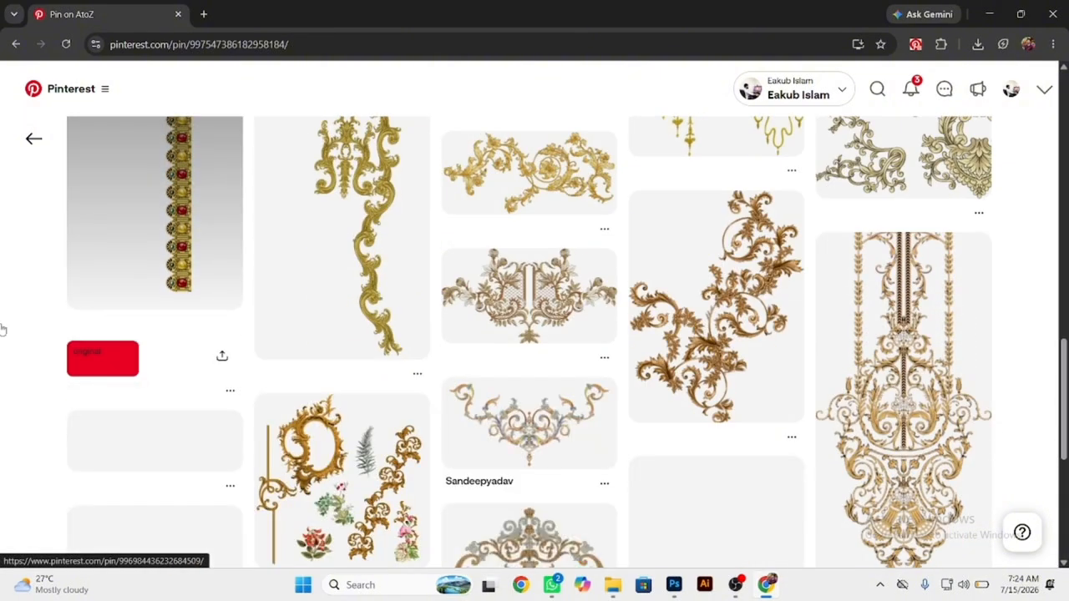
{"action": "right_click", "coordinate": [39, 214]}
{"action": "left_click", "coordinate": [267, 303]}
{"action": "scroll", "coordinate": [267, 304], "scroll_direction": "down", "scroll_amount": 3}
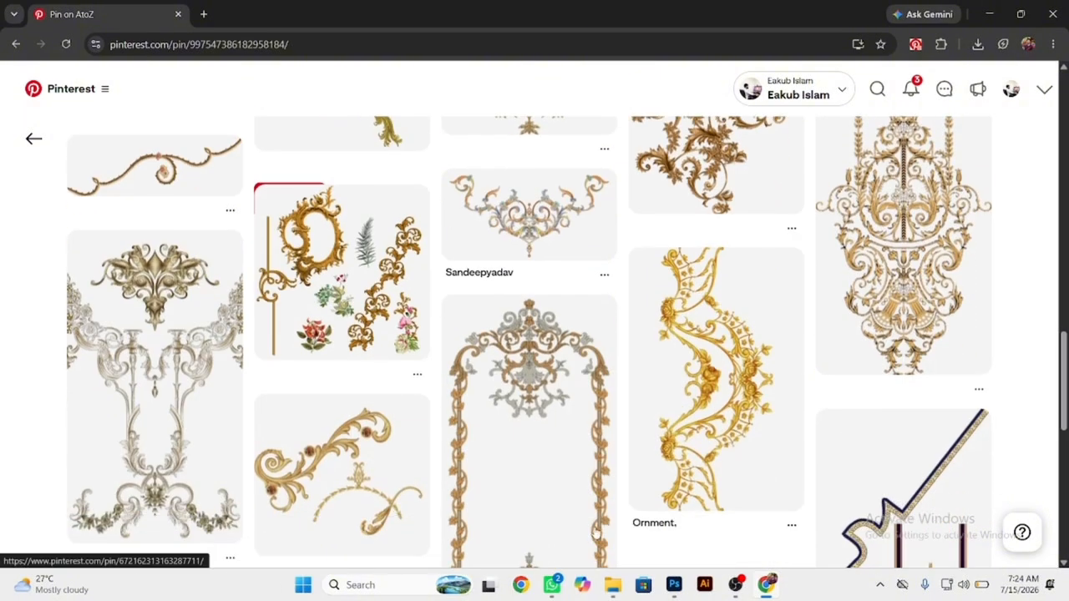
{"action": "scroll", "coordinate": [844, 242], "scroll_direction": "down", "scroll_amount": 8}
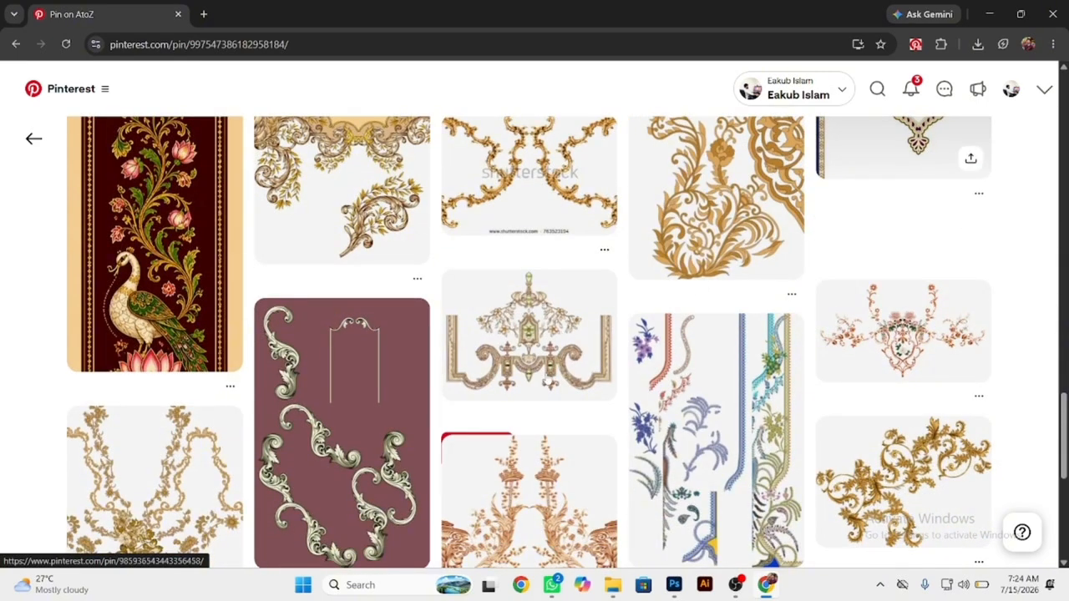
{"action": "left_click", "coordinate": [850, 314]}
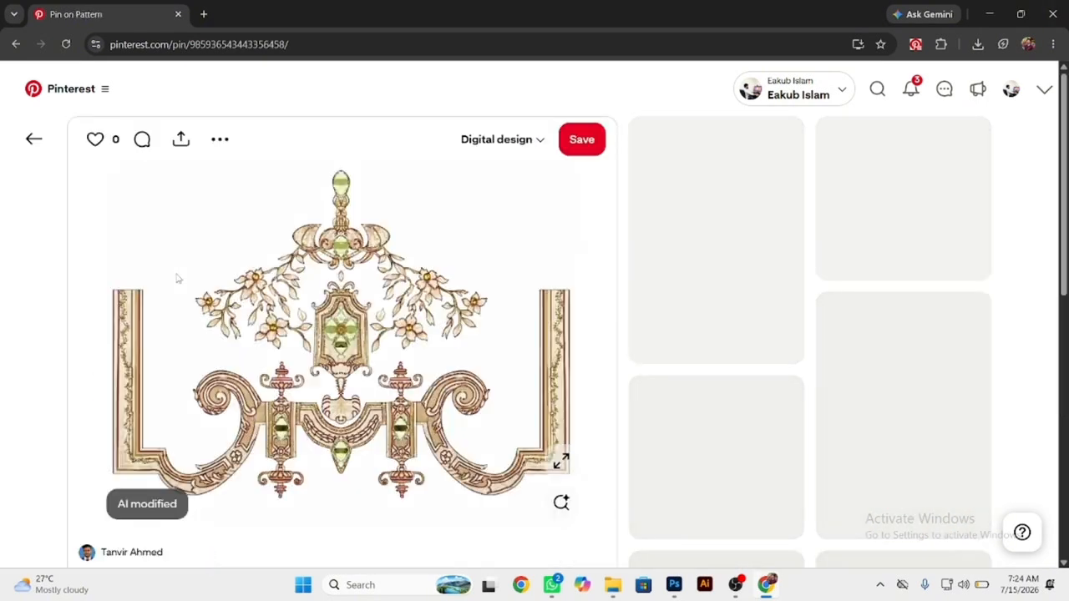
Run a visual search on the ornament pin, cropping the search area to its central gem and flower section.
{"action": "left_click", "coordinate": [562, 502]}
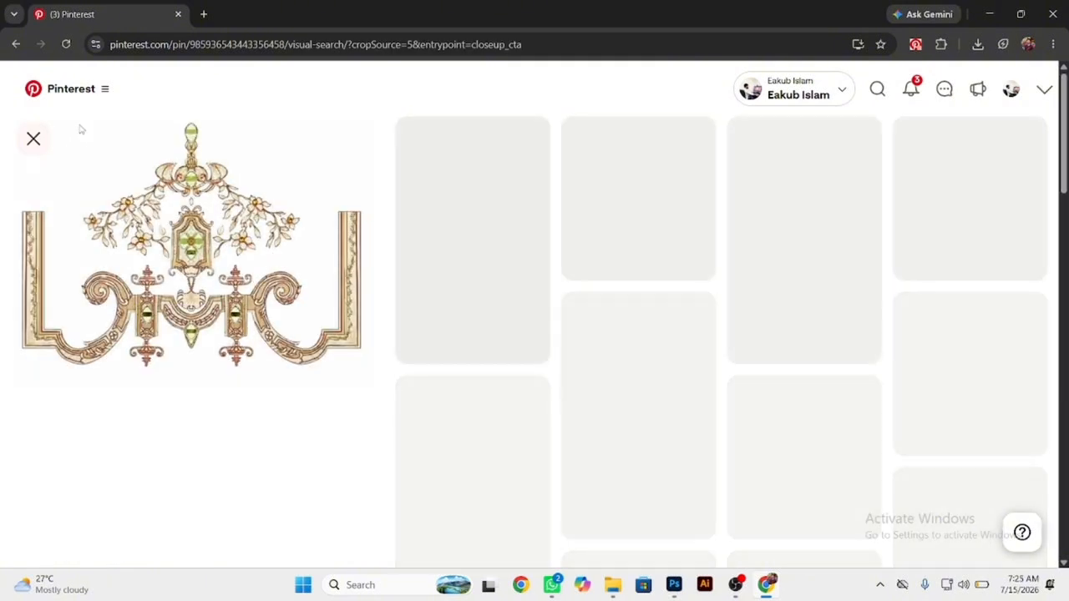
{"action": "left_click_drag", "start_coordinate": [26, 116], "coordinate": [276, 288]}
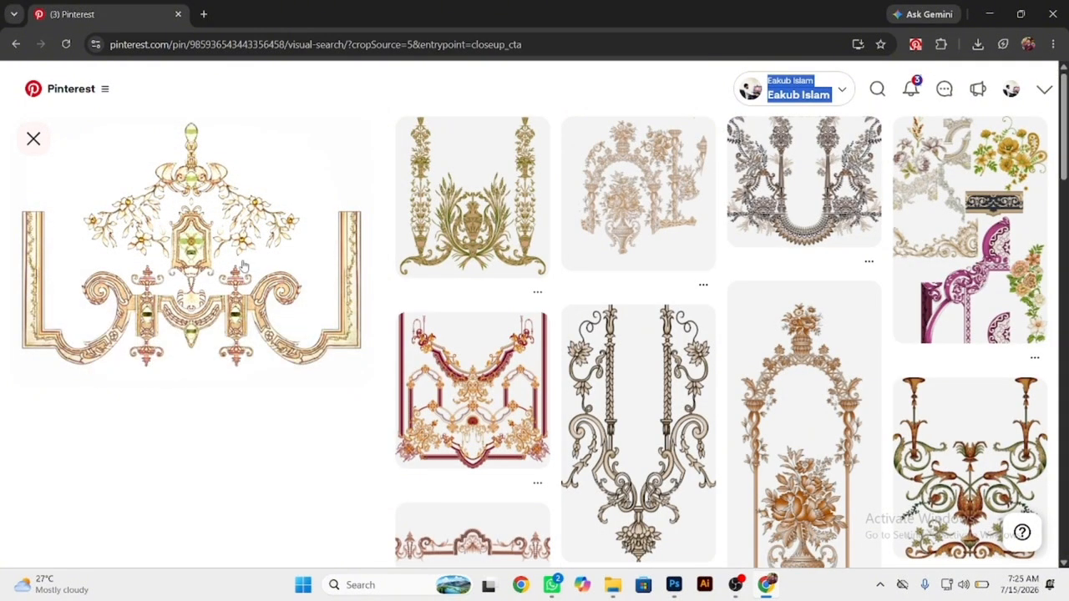
{"action": "left_click_drag", "start_coordinate": [72, 125], "coordinate": [318, 332]}
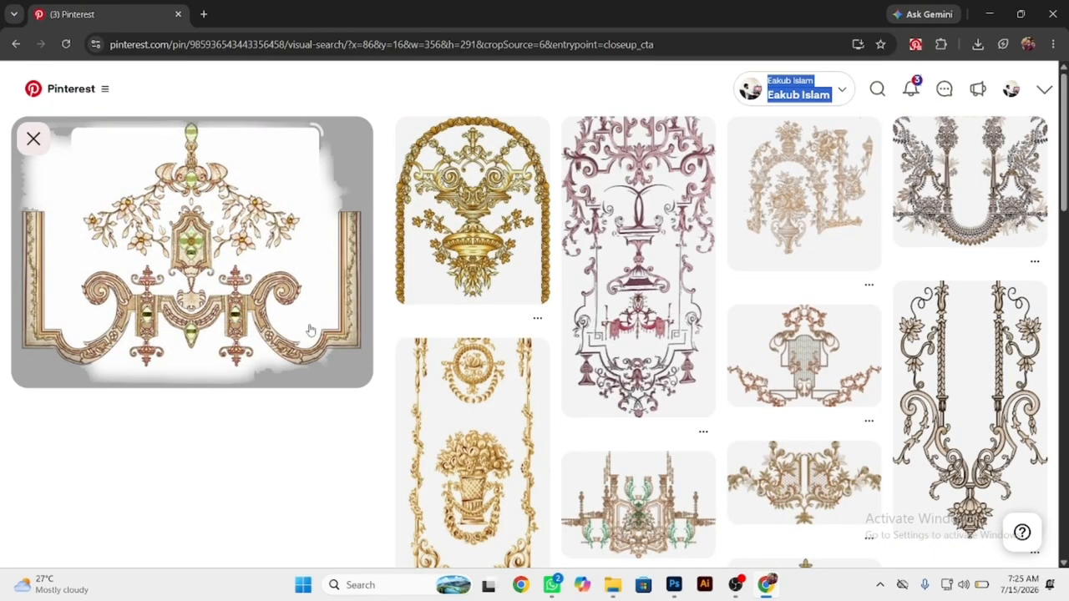
Browse the visually similar pins and open the original image of the gold rose bouquet ornament with a tassel.
{"action": "scroll", "coordinate": [795, 369], "scroll_direction": "down", "scroll_amount": 4}
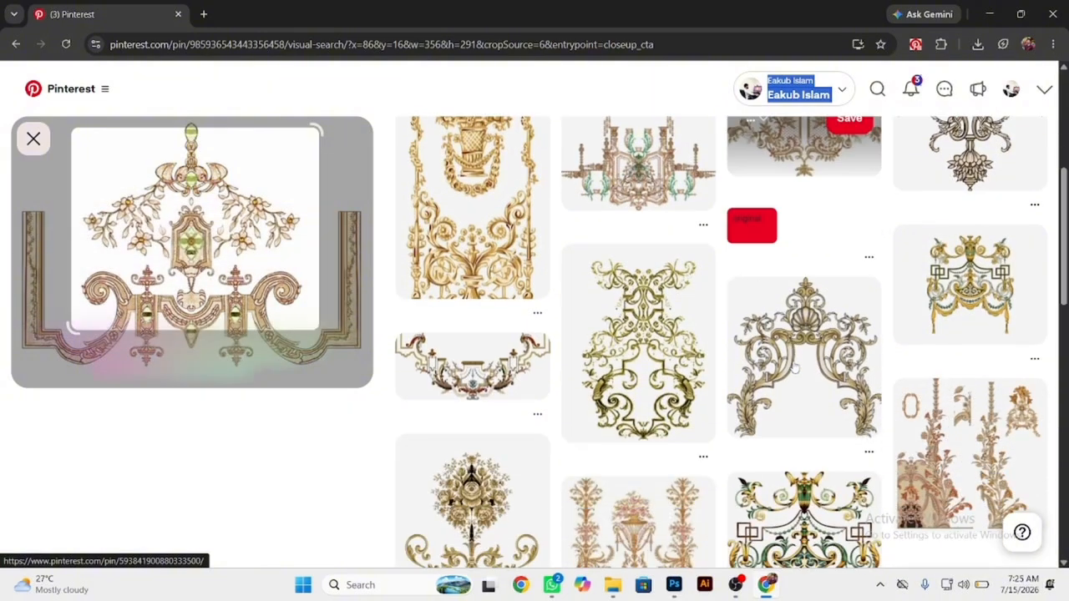
{"action": "scroll", "coordinate": [795, 369], "scroll_direction": "down", "scroll_amount": 4}
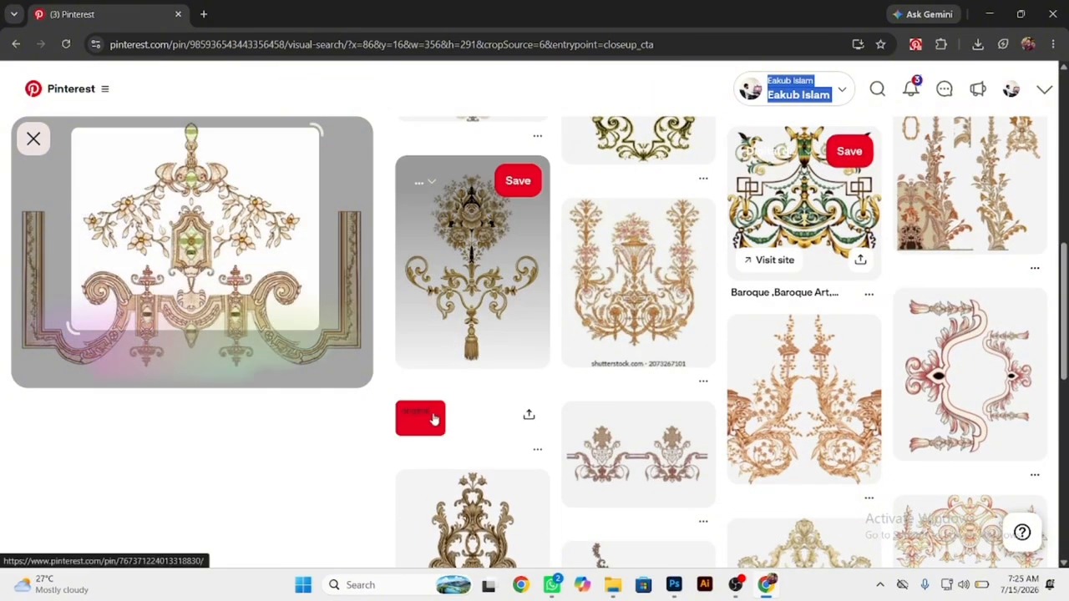
{"action": "left_click", "coordinate": [433, 424]}
Save the gold bouquet image to the Desktop as a PNG and show the downloaded file in its folder.
{"action": "right_click", "coordinate": [516, 262]}
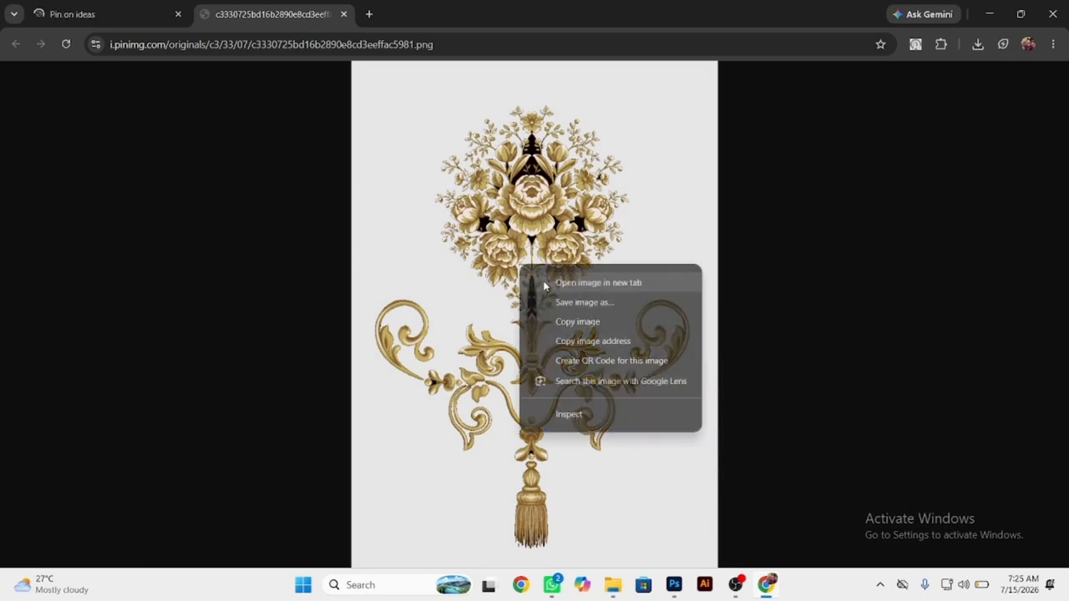
{"action": "left_click", "coordinate": [559, 306]}
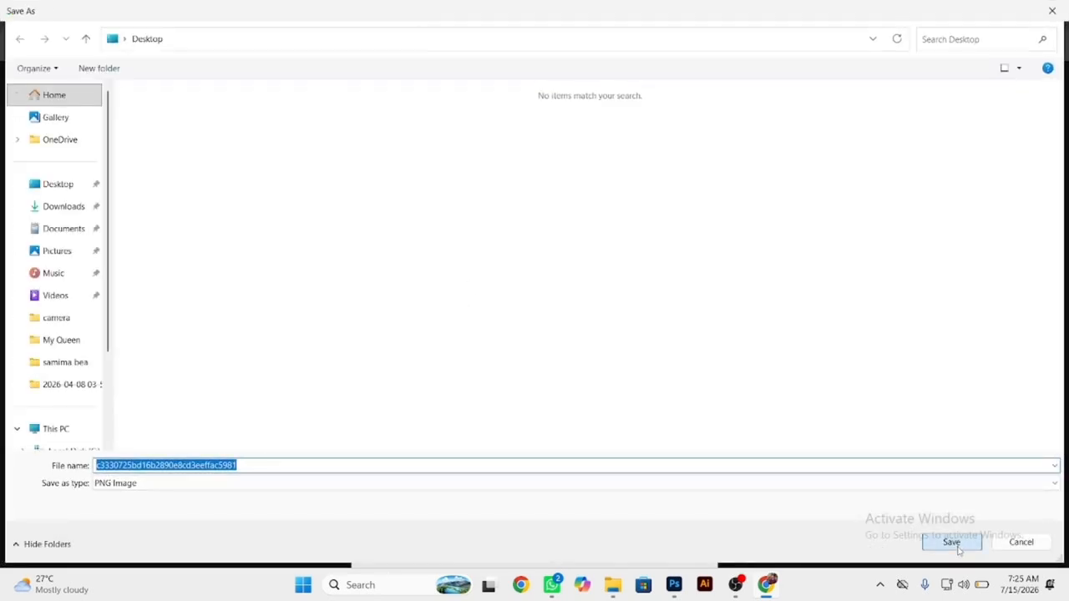
{"action": "left_click", "coordinate": [952, 543]}
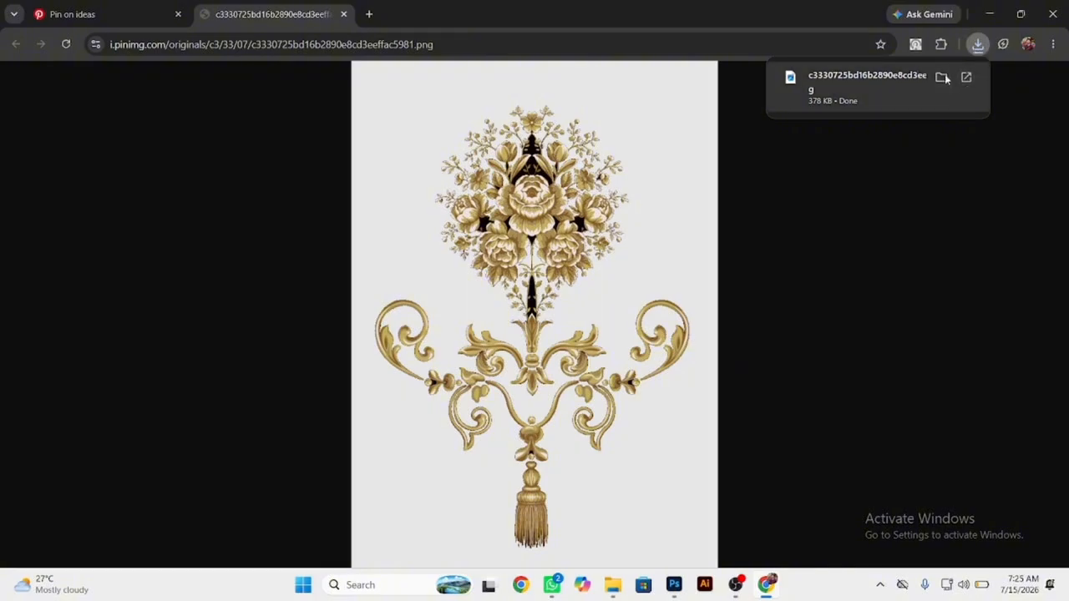
{"action": "left_click", "coordinate": [943, 76]}
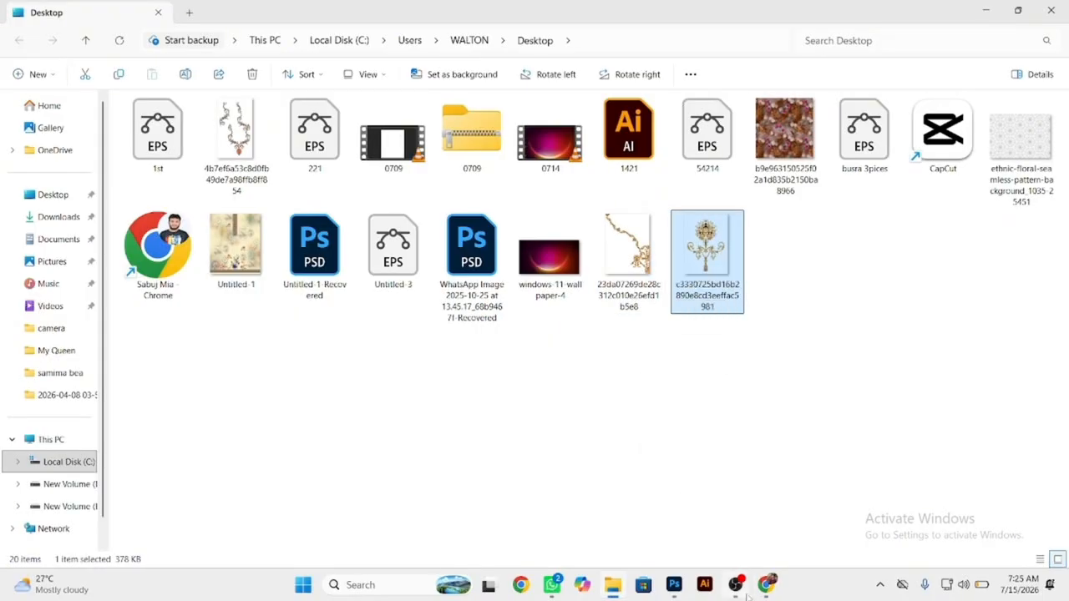
Switch to Photoshop and place the gold rose bouquet ornament in the blank area on the layout's left side.
{"action": "left_click_drag", "start_coordinate": [675, 590], "coordinate": [675, 590]}
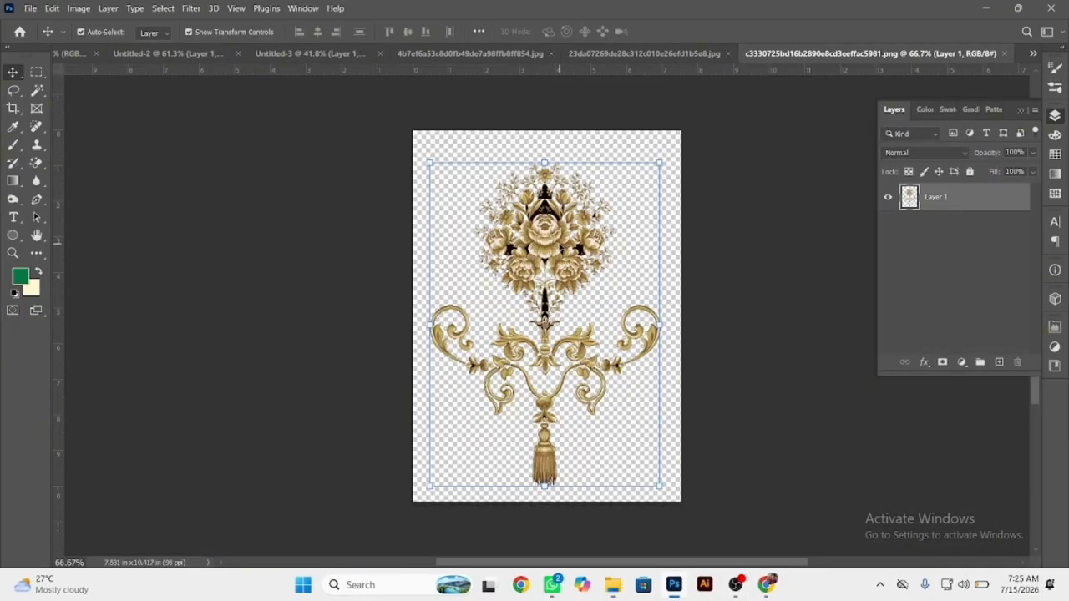
{"action": "left_click_drag", "start_coordinate": [522, 222], "coordinate": [258, 281]}
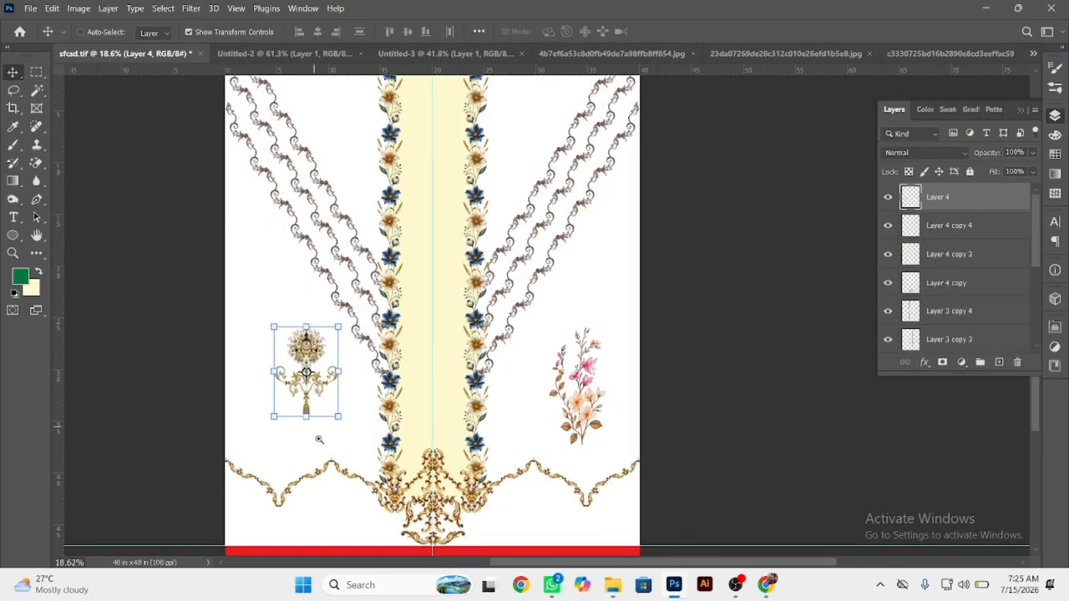
Lasso the scrolls and tassel below the gold rose bouquet and cut them out of the ornament's layer.
{"action": "left_click_drag", "start_coordinate": [325, 452], "coordinate": [408, 455]}
{"action": "left_click_drag", "start_coordinate": [319, 261], "coordinate": [353, 316]}
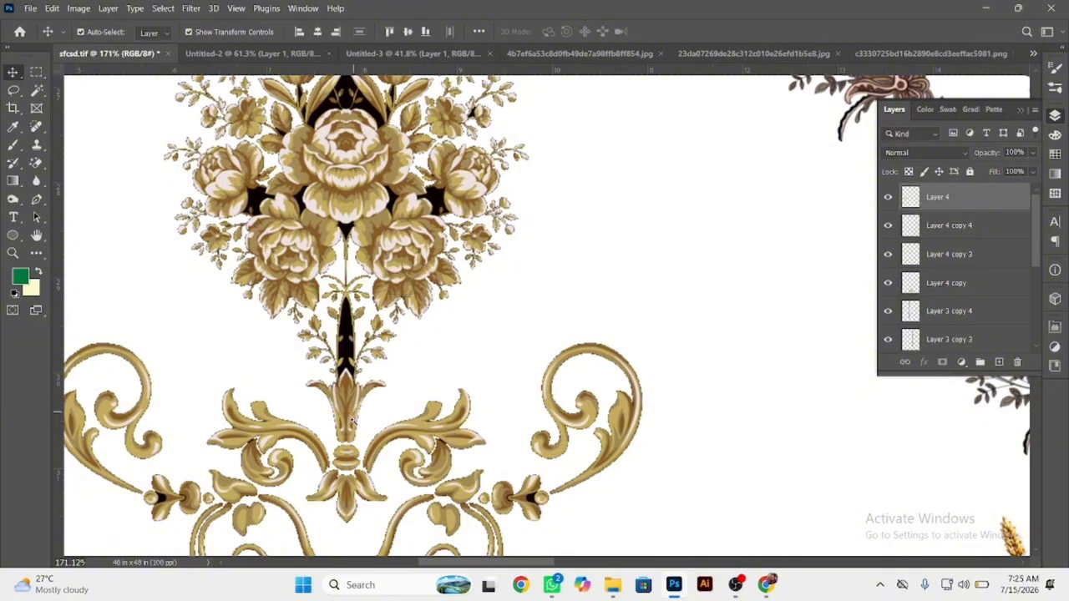
{"action": "left_click_drag", "start_coordinate": [352, 427], "coordinate": [379, 435]}
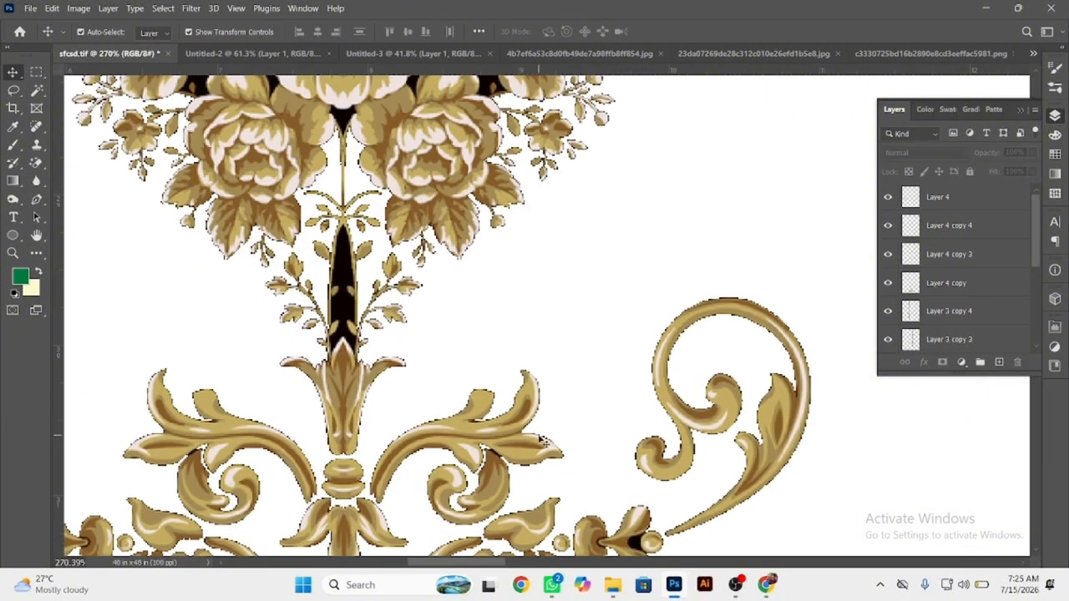
{"action": "key", "text": "l"}
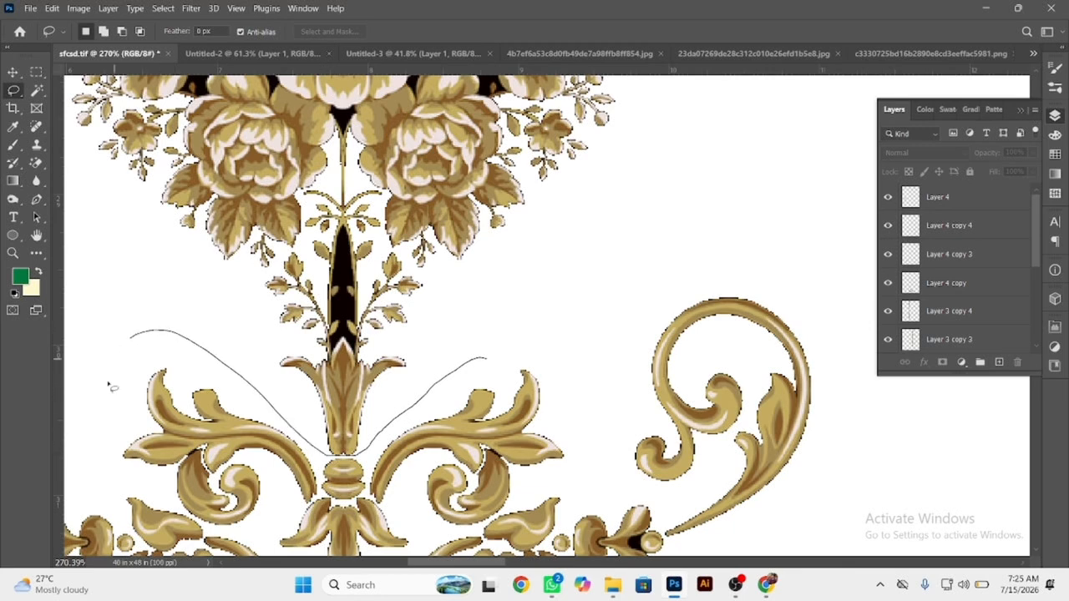
{"action": "mouse_move", "coordinate": [588, 463]}
{"action": "left_mouse_down"}
{"action": "mouse_move", "coordinate": [552, 366]}
{"action": "mouse_move", "coordinate": [768, 392]}
{"action": "mouse_move", "coordinate": [581, 530]}
{"action": "mouse_move", "coordinate": [497, 491]}
{"action": "left_mouse_up"}
{"action": "scroll", "coordinate": [501, 338], "scroll_direction": "down", "scroll_amount": 3}
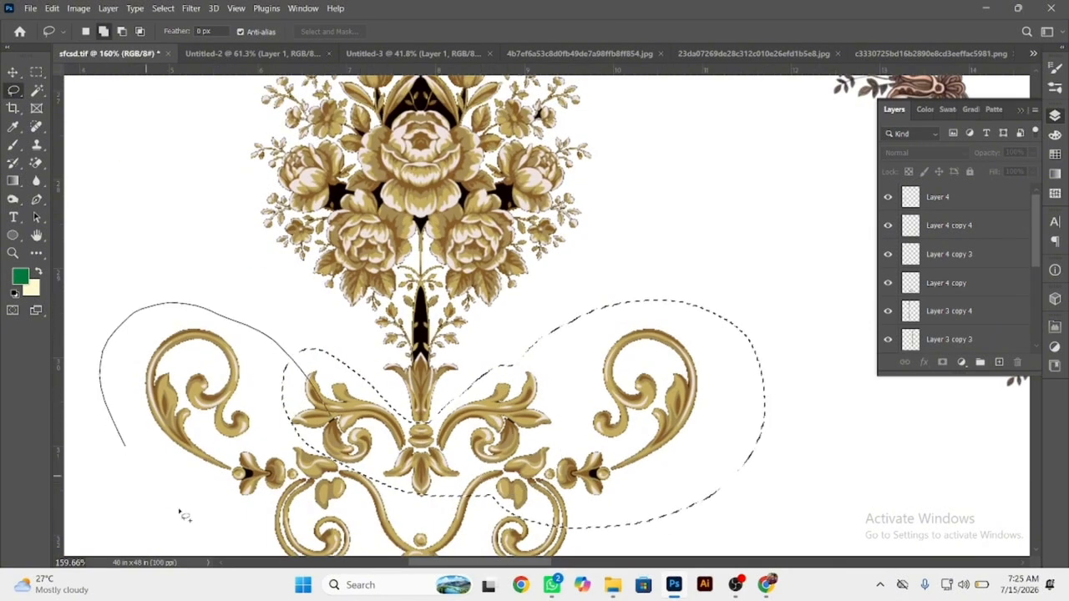
{"action": "left_click_drag", "start_coordinate": [386, 465], "coordinate": [350, 430]}
{"action": "scroll", "coordinate": [334, 426], "scroll_direction": "down", "scroll_amount": 3}
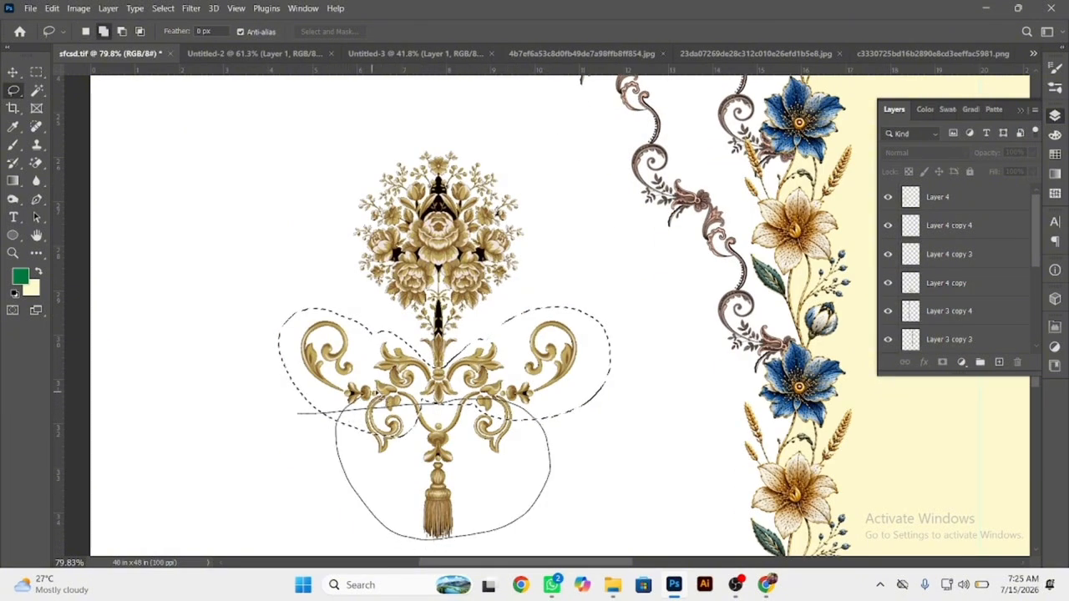
{"action": "left_click_drag", "start_coordinate": [411, 541], "coordinate": [409, 541]}
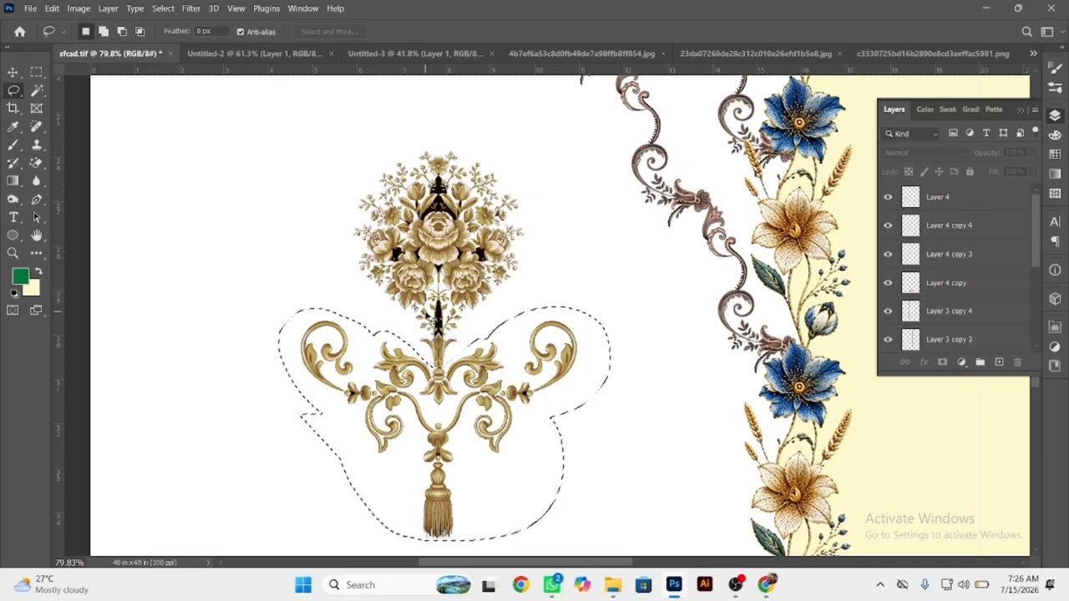
{"action": "right_click", "coordinate": [437, 220], "text": "ctrl"}
{"action": "left_click", "coordinate": [456, 227]}
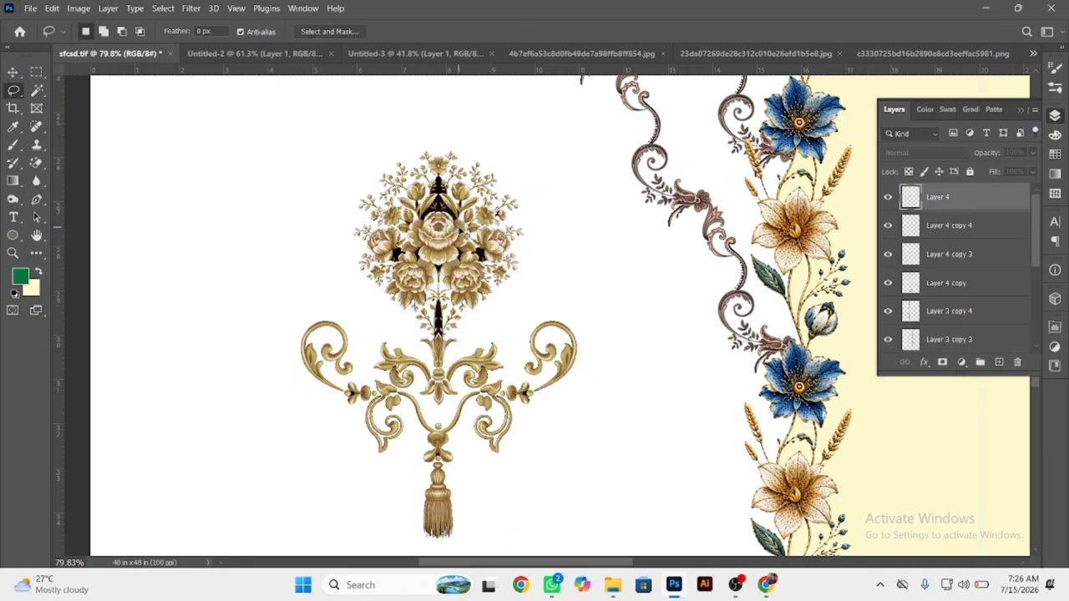
{"action": "key", "text": "ctrl+x"}
Move the rose bouquet under the left scallop peak and scale it to 146%, about 5.59 × 7.13 in.
{"action": "scroll", "coordinate": [454, 237], "scroll_direction": "down", "scroll_amount": 4}
{"action": "left_click_drag", "start_coordinate": [451, 243], "coordinate": [468, 151]}
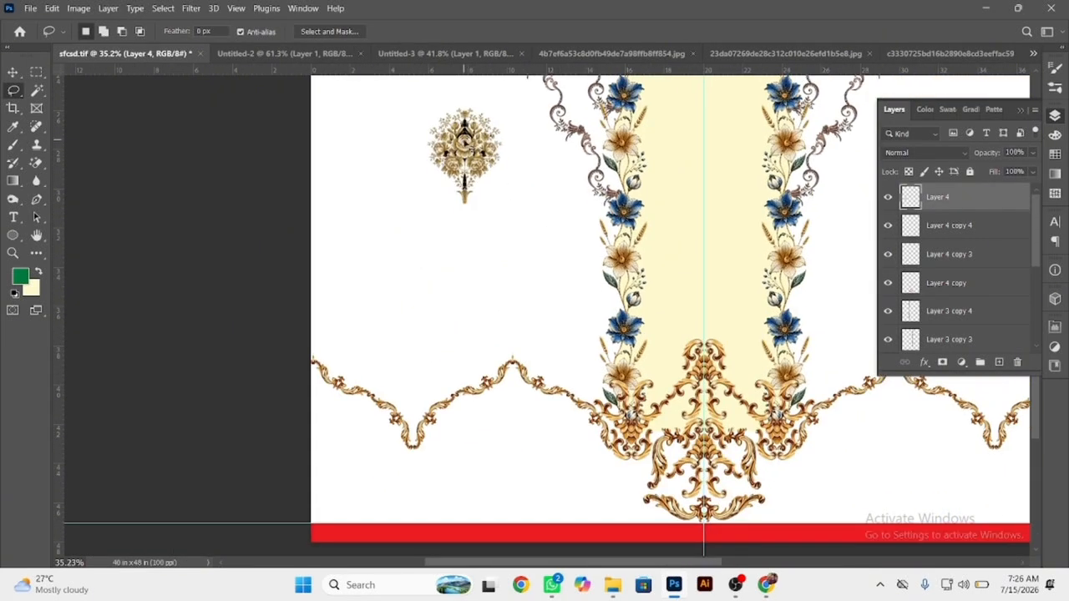
{"action": "left_click", "coordinate": [12, 73]}
{"action": "left_click_drag", "start_coordinate": [478, 111], "coordinate": [524, 457]}
{"action": "scroll", "coordinate": [523, 460], "scroll_direction": "up", "scroll_amount": 1}
{"action": "left_click_drag", "start_coordinate": [526, 403], "coordinate": [515, 260]}
{"action": "left_click_drag", "start_coordinate": [513, 311], "coordinate": [502, 274]}
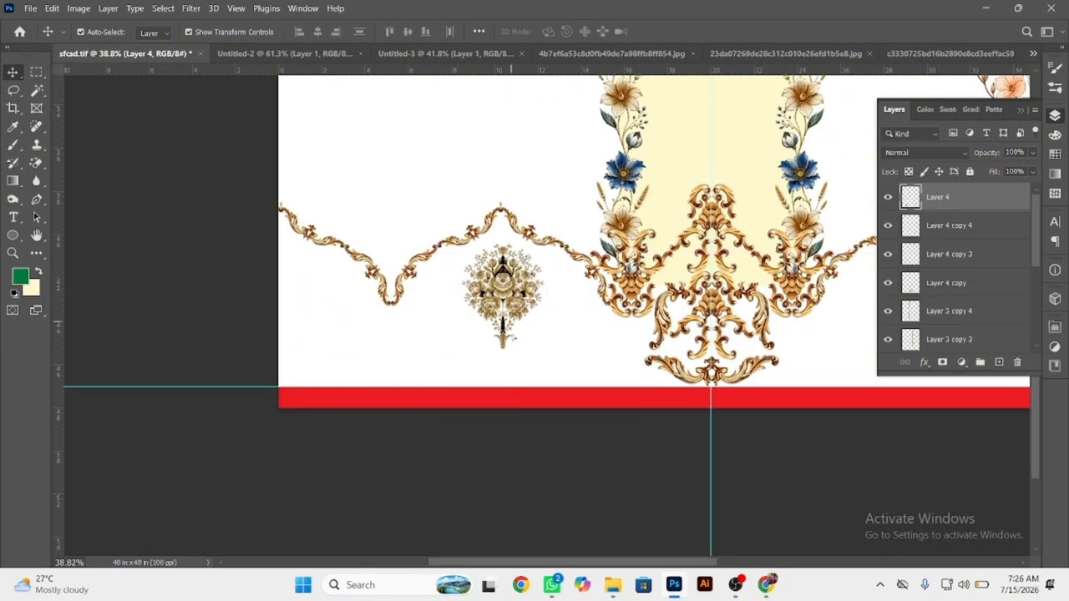
{"action": "left_click_drag", "start_coordinate": [502, 349], "coordinate": [502, 396]}
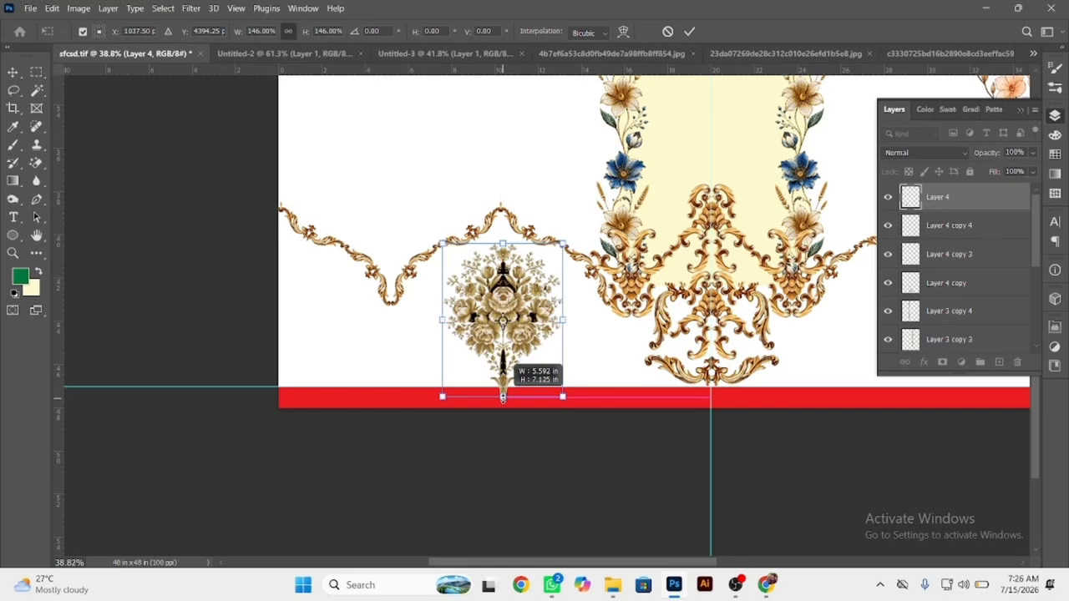
{"action": "key", "text": "Return"}
Duplicate the rose bouquet to the left canvas edge, the right scallop peak and the right canvas edge.
{"action": "left_click_drag", "start_coordinate": [504, 305], "coordinate": [280, 305]}
{"action": "left_click_drag", "start_coordinate": [556, 326], "coordinate": [741, 306]}
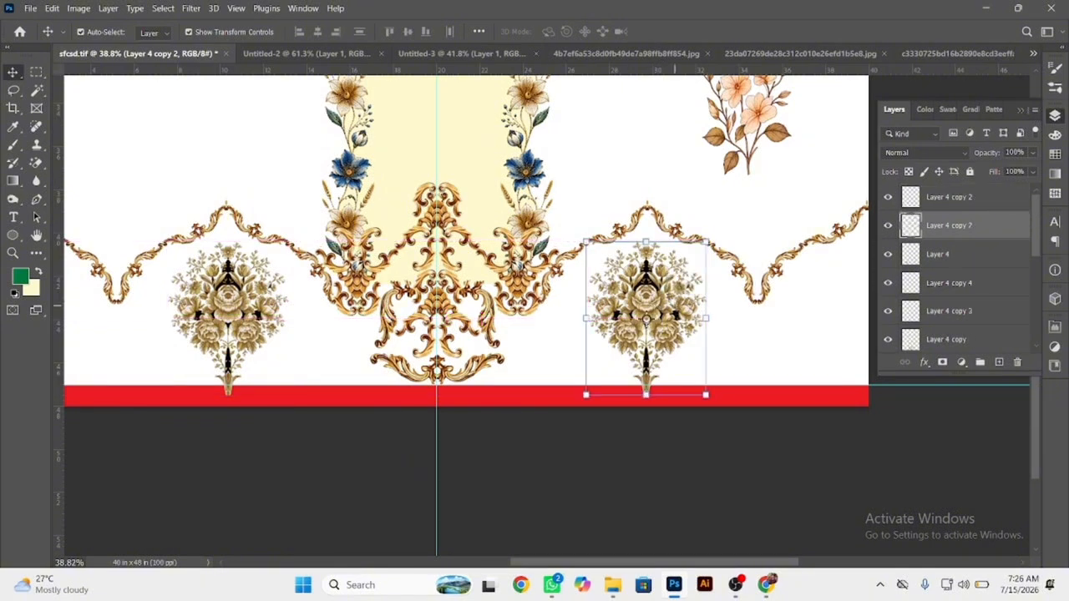
{"action": "scroll", "coordinate": [741, 307], "scroll_direction": "right", "scroll_amount": 3}
{"action": "left_click_drag", "start_coordinate": [509, 294], "coordinate": [732, 294]}
{"action": "left_click", "coordinate": [489, 294], "text": "shift"}
{"action": "left_click_drag", "start_coordinate": [481, 281], "coordinate": [819, 246]}
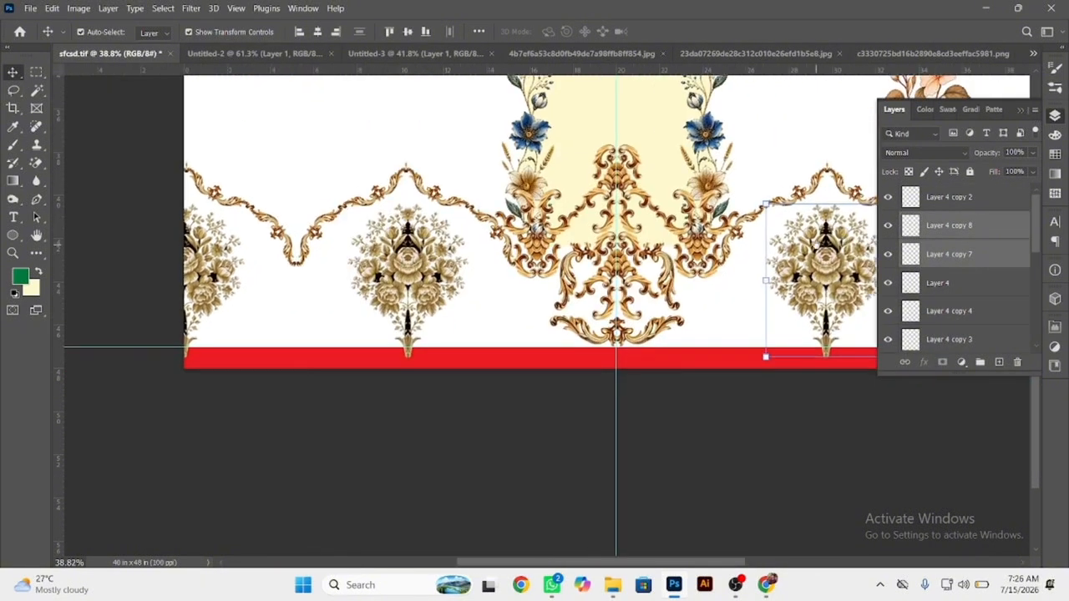
Select all four rose bouquet layers and merge them into one layer.
{"action": "left_click", "coordinate": [729, 280], "text": "shift"}
{"action": "left_click", "coordinate": [198, 264]}
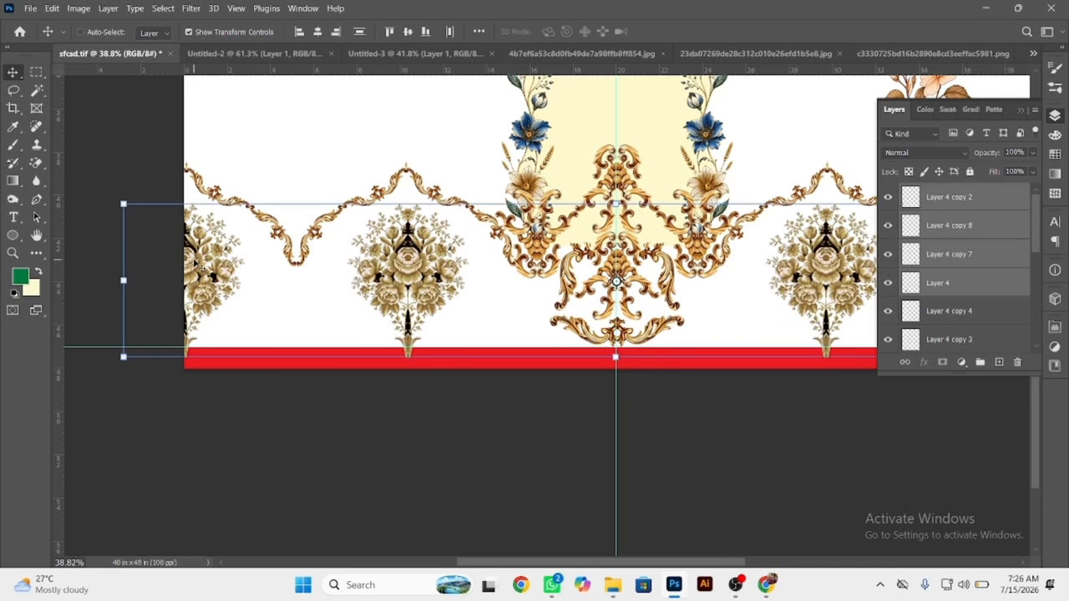
{"action": "scroll", "coordinate": [350, 276], "scroll_direction": "down", "scroll_amount": 1}
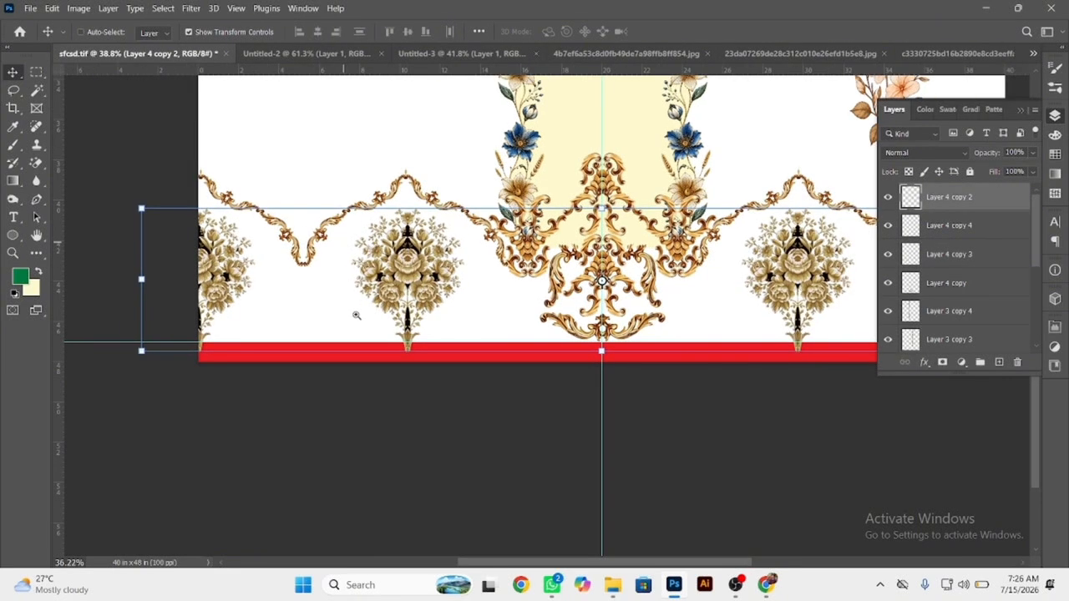
Bring the red bottom strip's layer to the front so it covers the bouquet stems.
{"action": "left_click", "coordinate": [342, 348], "text": "ctrl"}
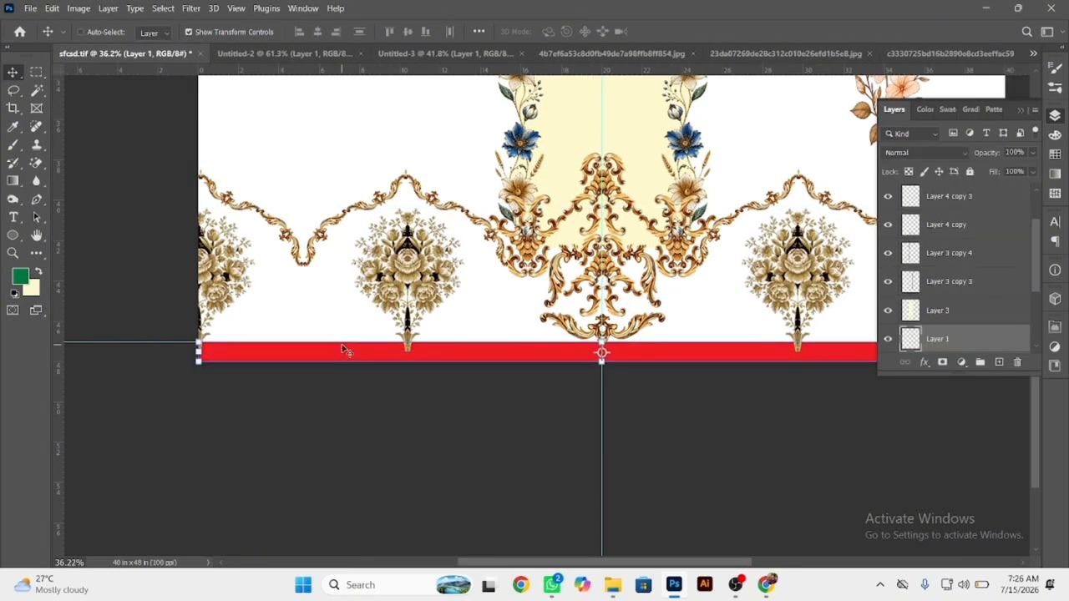
{"action": "key", "text": "ctrl+shift+bracketright"}
{"action": "key", "text": "Caps_Lock"}
{"action": "left_click", "coordinate": [296, 422]}
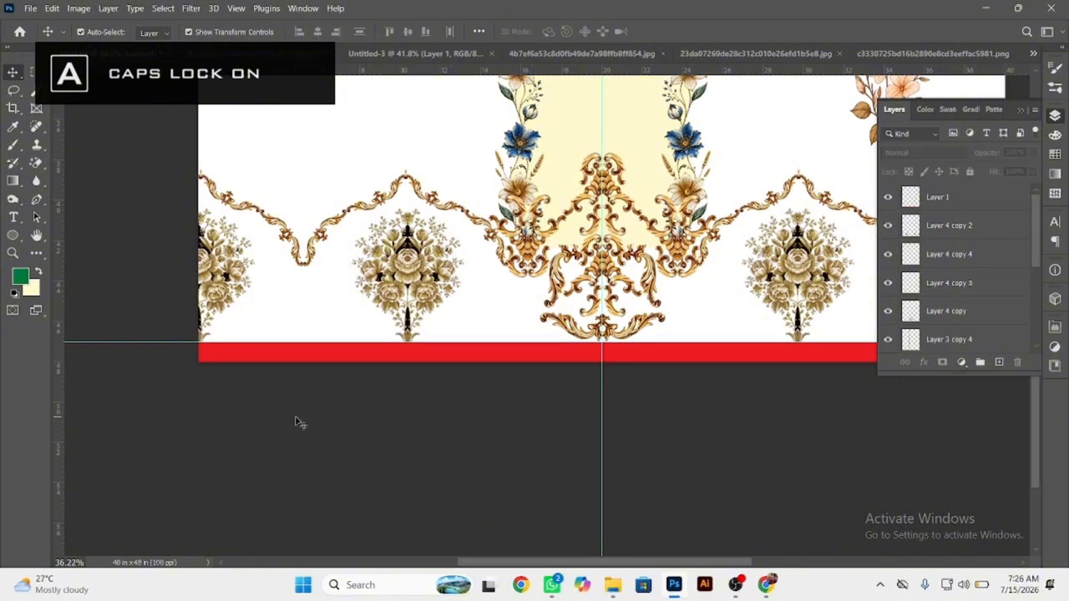
Paste the cut scroll-and-tassel ornament, scale it down and center it under the left scallop dip.
{"action": "key", "text": "ctrl+v"}
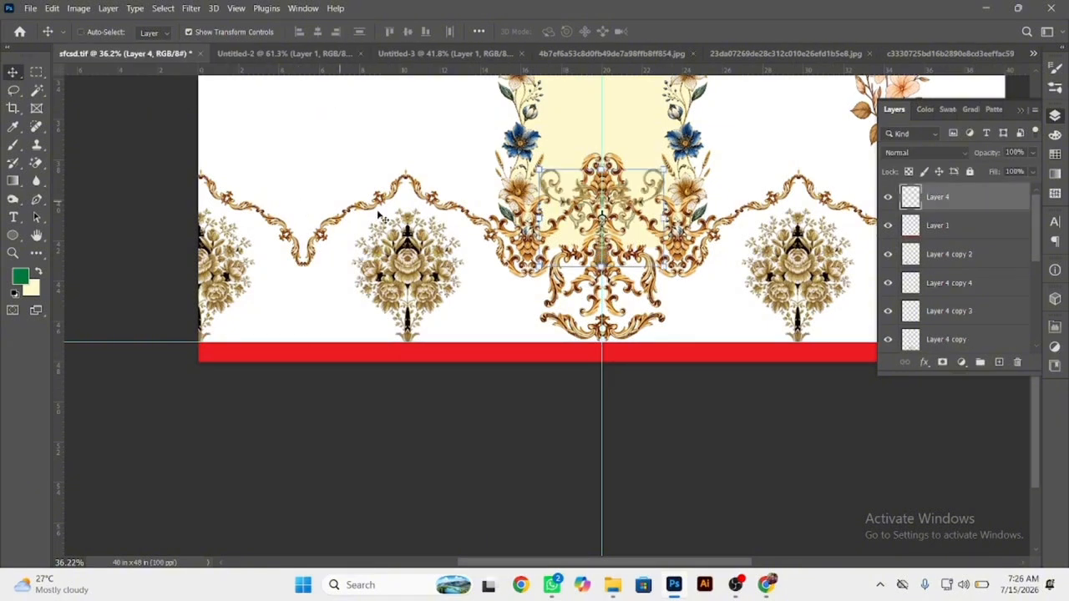
{"action": "key", "text": "ctrl+t"}
{"action": "left_click_drag", "start_coordinate": [577, 210], "coordinate": [333, 297]}
{"action": "scroll", "coordinate": [333, 298], "scroll_direction": "up", "scroll_amount": 2}
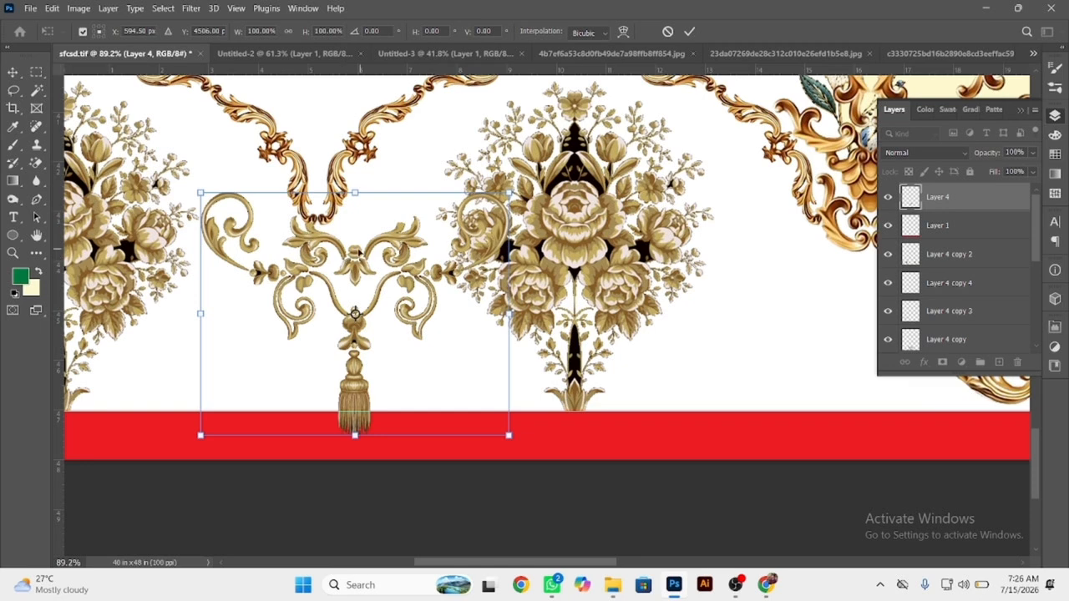
{"action": "left_click_drag", "start_coordinate": [355, 253], "coordinate": [303, 261]}
{"action": "left_click_drag", "start_coordinate": [300, 202], "coordinate": [318, 241]}
{"action": "left_click_drag", "start_coordinate": [312, 368], "coordinate": [316, 375]}
{"action": "key", "text": "Return"}
Duplicate the tassel ornament beside the left of the central baroque ornament and delete the copy's outer right scroll with the Lasso.
{"action": "scroll", "coordinate": [326, 253], "scroll_direction": "down", "scroll_amount": 2}
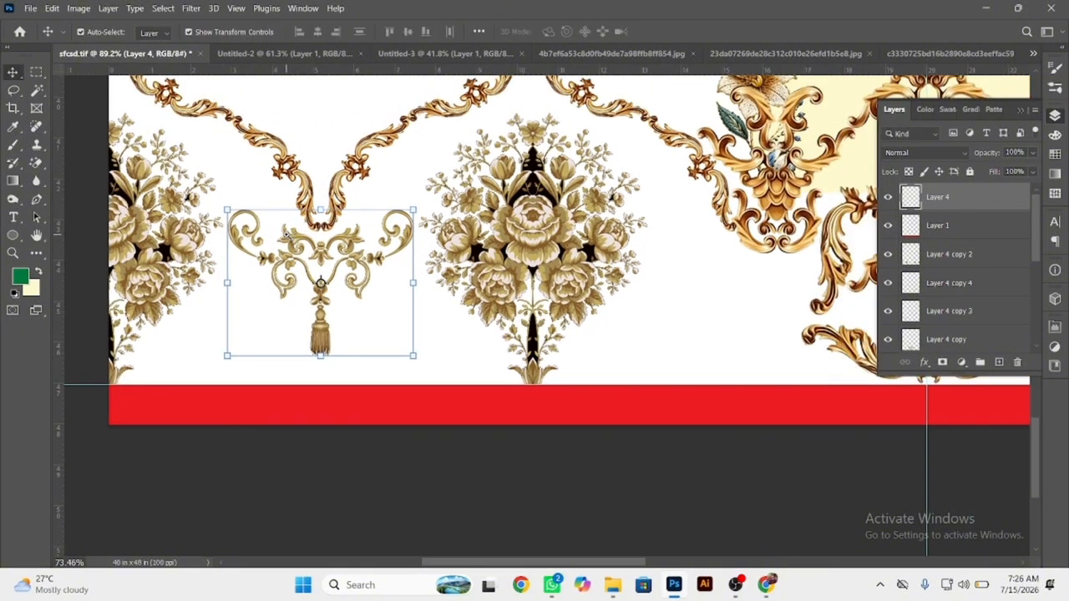
{"action": "key", "text": "Tab"}
{"action": "left_click_drag", "start_coordinate": [289, 313], "coordinate": [676, 324]}
{"action": "left_click_drag", "start_coordinate": [772, 213], "coordinate": [898, 260]}
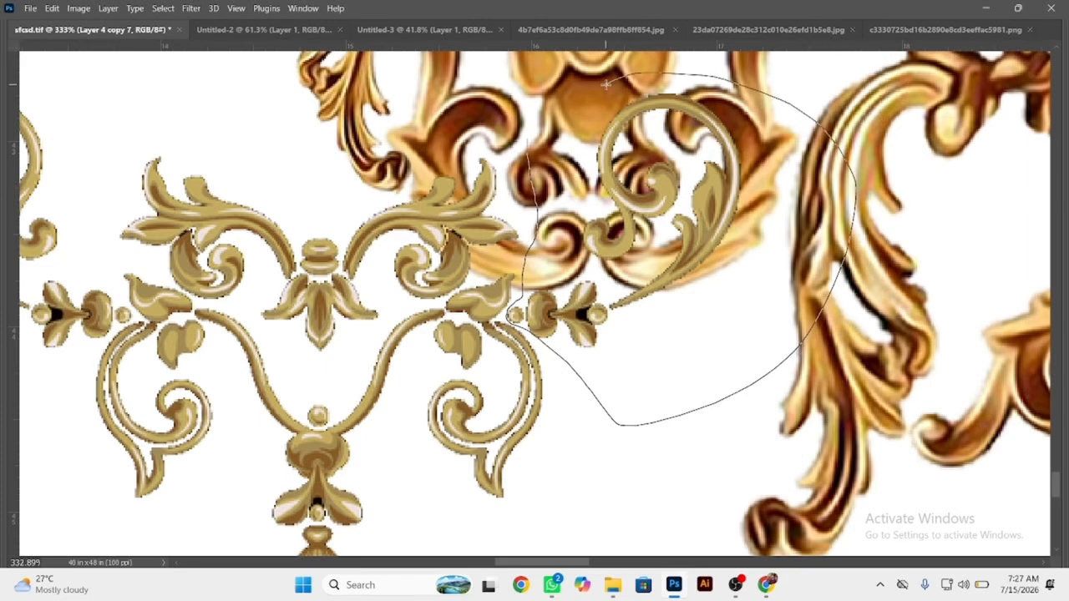
{"action": "left_click_drag", "start_coordinate": [606, 83], "coordinate": [606, 83]}
{"action": "key", "text": "Delete"}
{"action": "key", "text": "ctrl+d"}
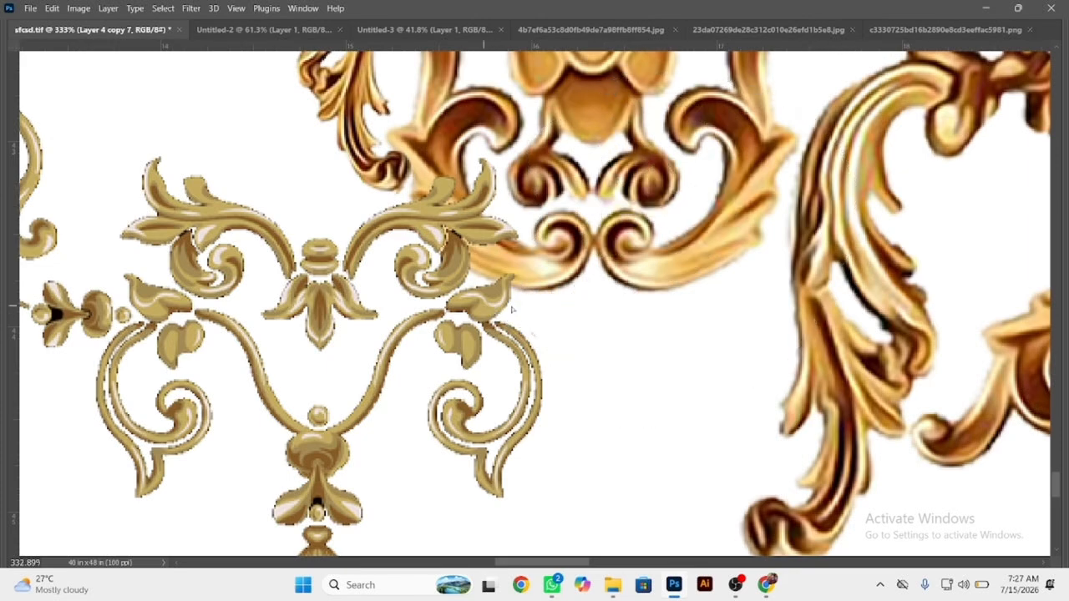
{"action": "left_click_drag", "start_coordinate": [512, 310], "coordinate": [770, 311]}
{"action": "left_click_drag", "start_coordinate": [610, 311], "coordinate": [611, 403]}
{"action": "scroll", "coordinate": [490, 281], "scroll_direction": "down", "scroll_amount": 8}
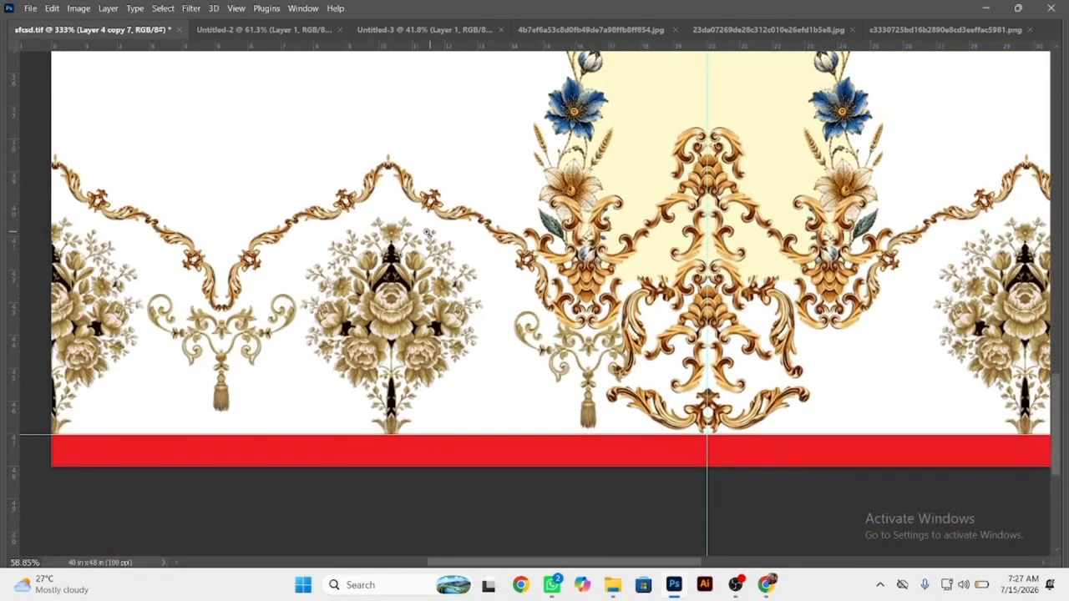
Duplicate both tassel ornaments to the right half, flip the copies horizontally and align them under the matching scallop dips.
{"action": "key", "text": "Tab"}
{"action": "left_click", "coordinate": [14, 74]}
{"action": "key", "text": "Tab"}
{"action": "scroll", "coordinate": [427, 336], "scroll_direction": "down", "scroll_amount": 4}
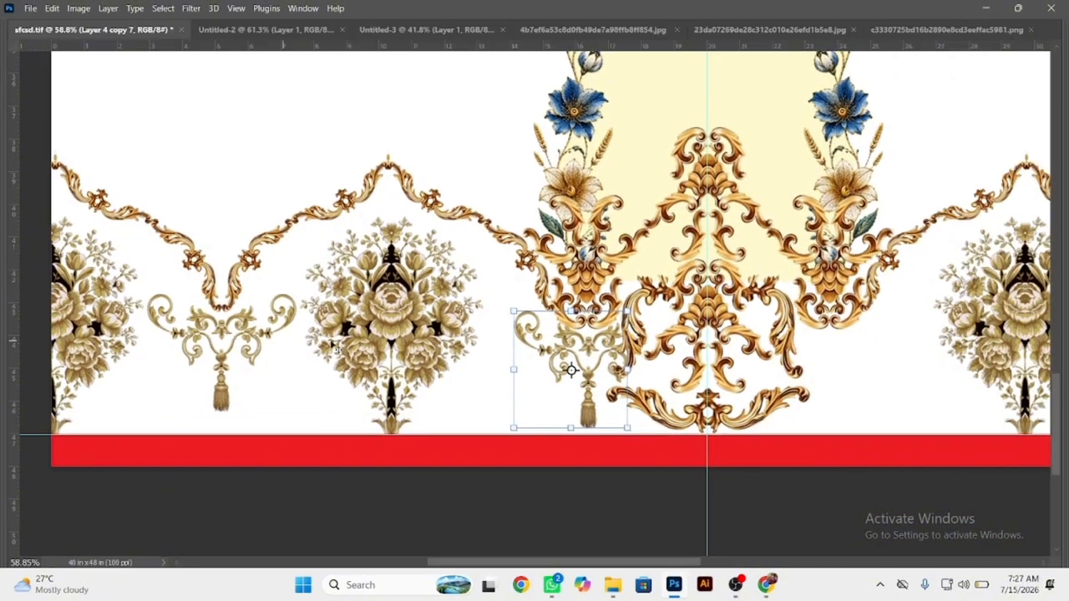
{"action": "left_click_drag", "start_coordinate": [591, 320], "coordinate": [379, 339]}
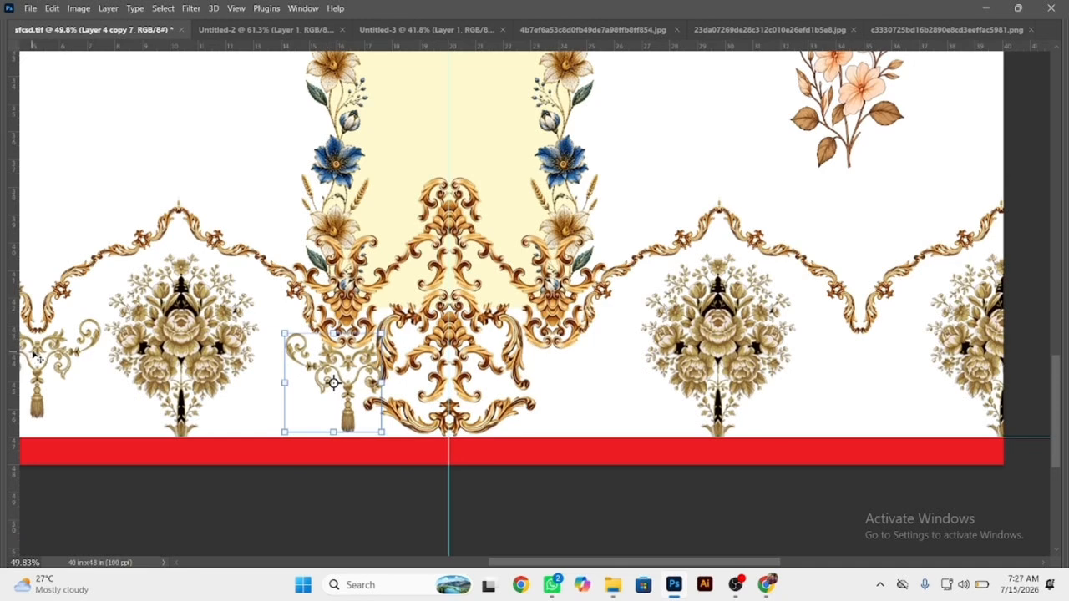
{"action": "left_click_drag", "start_coordinate": [39, 353], "coordinate": [558, 355]}
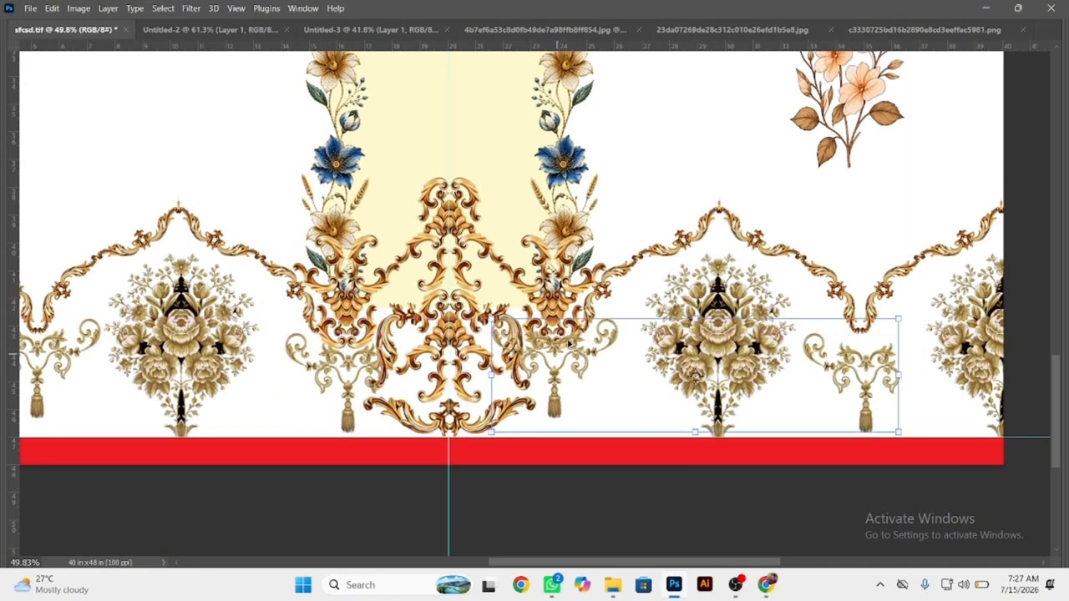
{"action": "right_click", "coordinate": [570, 371]}
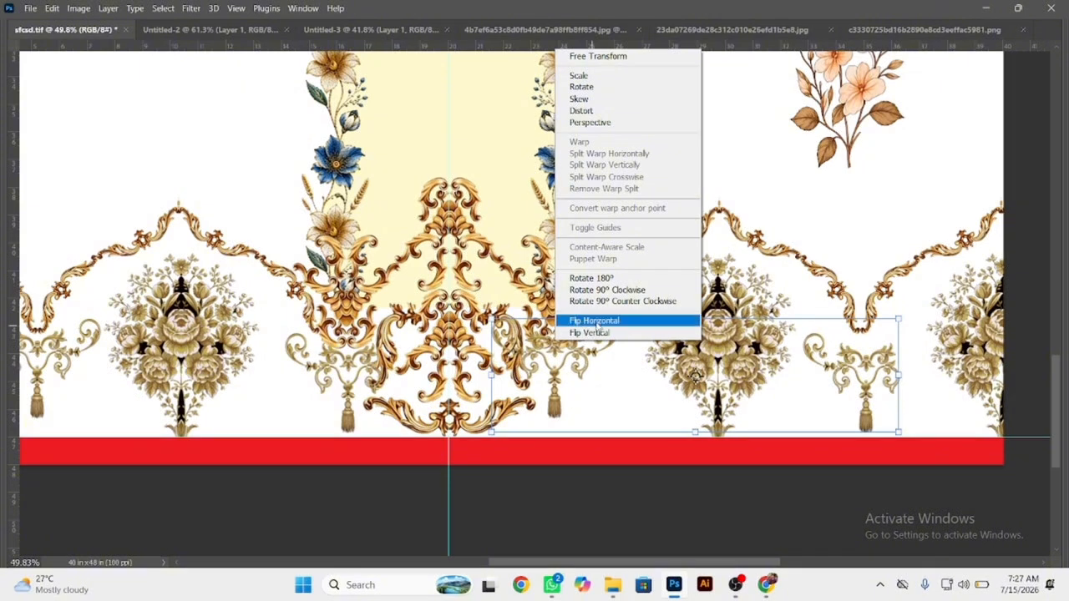
{"action": "left_click", "coordinate": [595, 321]}
{"action": "left_click_drag", "start_coordinate": [588, 358], "coordinate": [605, 356]}
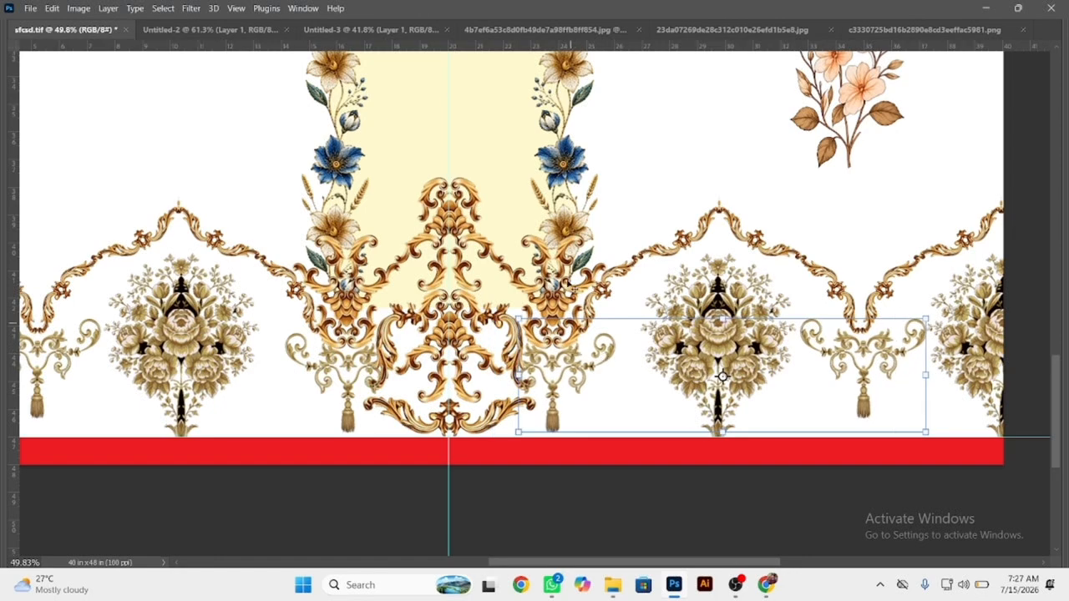
Duplicate the right and left gold scalloped borders and place each copy just above its original.
{"action": "left_click_drag", "start_coordinate": [563, 251], "coordinate": [409, 223]}
{"action": "left_click_drag", "start_coordinate": [533, 351], "coordinate": [481, 329]}
{"action": "left_click_drag", "start_coordinate": [610, 296], "coordinate": [681, 318]}
{"action": "left_click_drag", "start_coordinate": [594, 267], "coordinate": [558, 149]}
{"action": "left_click_drag", "start_coordinate": [372, 248], "coordinate": [694, 276]}
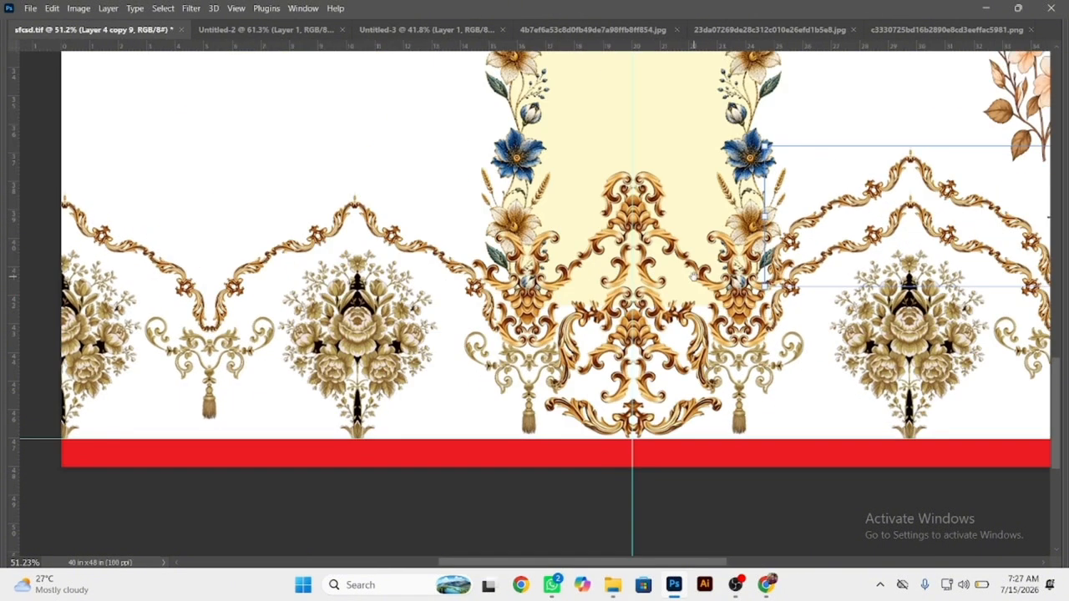
{"action": "left_click_drag", "start_coordinate": [410, 253], "coordinate": [408, 184]}
Select both upper scalloped border copies and align their bottom edges.
{"action": "left_click", "coordinate": [842, 202], "text": "shift"}
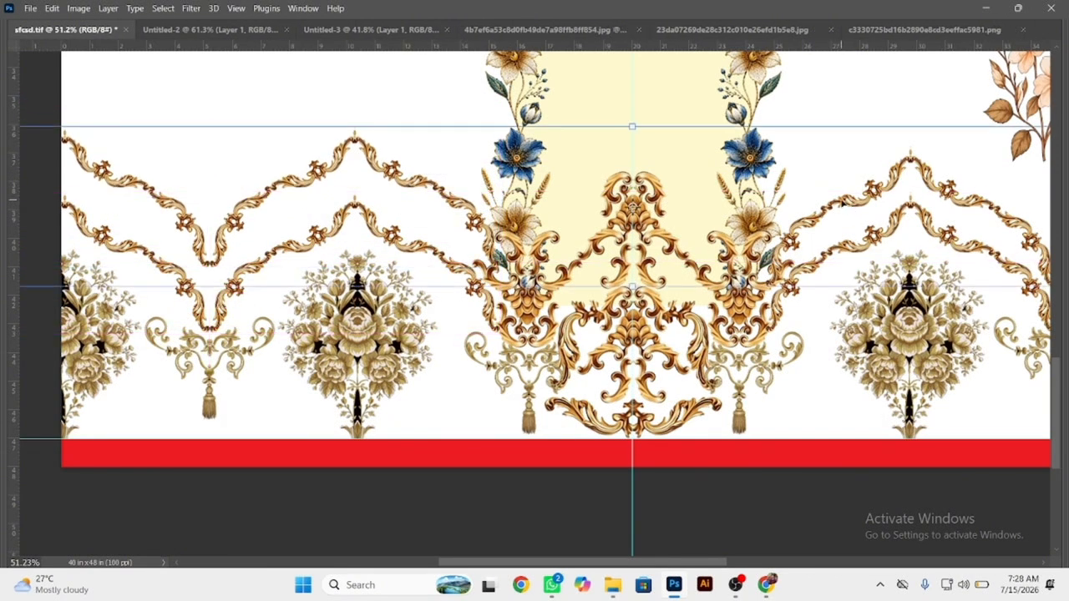
{"action": "key", "text": "Tab"}
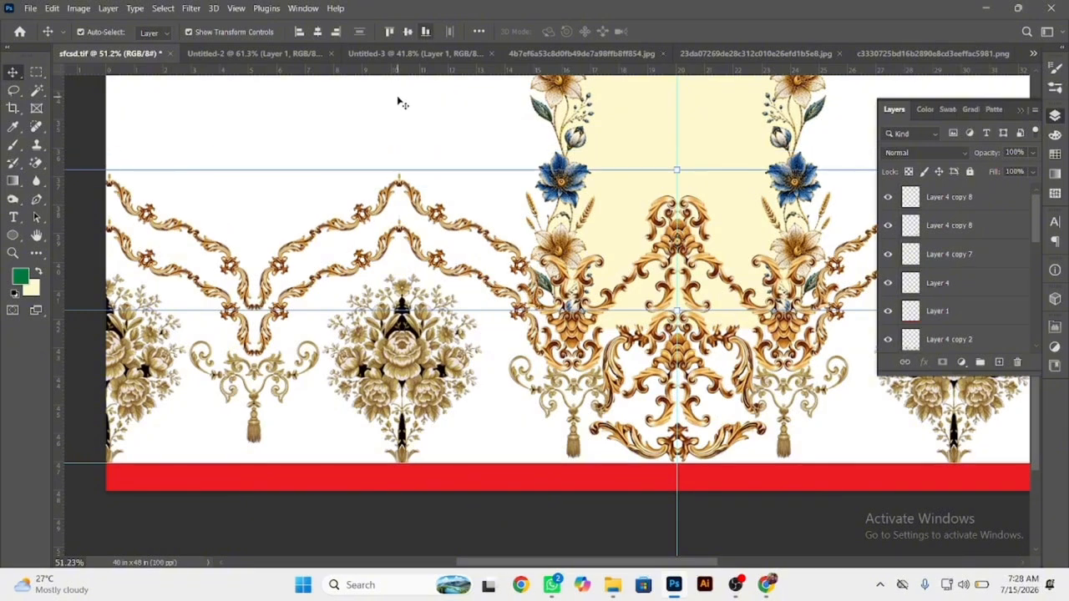
{"action": "key", "text": "Tab"}
Position the pink and peach floral spray above the right scallop dip and duplicate it above the left dip.
{"action": "scroll", "coordinate": [349, 347], "scroll_direction": "down", "scroll_amount": 5}
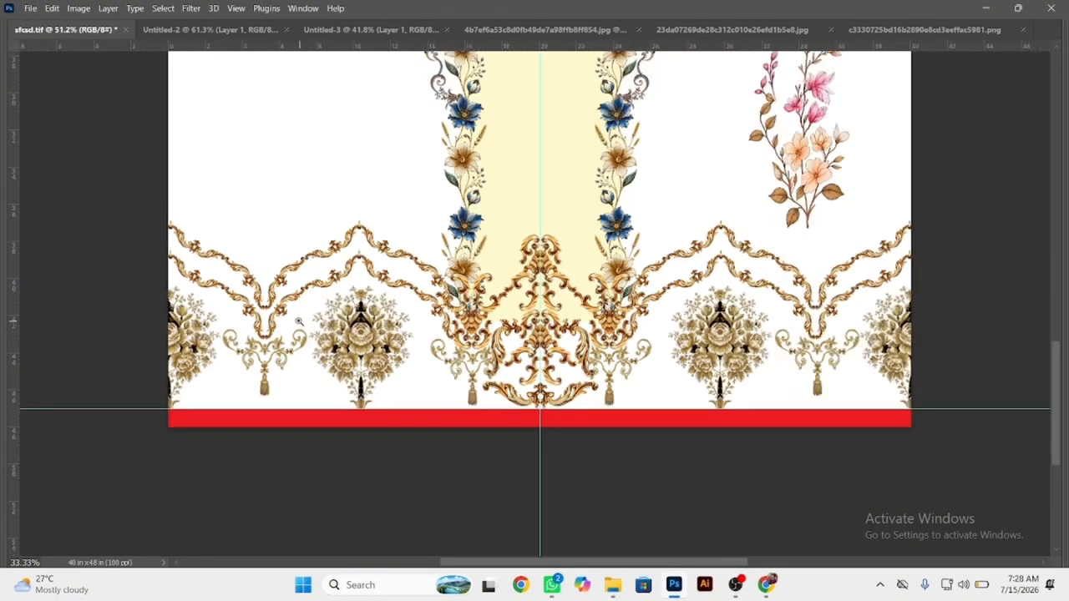
{"action": "scroll", "coordinate": [564, 434], "scroll_direction": "up", "scroll_amount": 4}
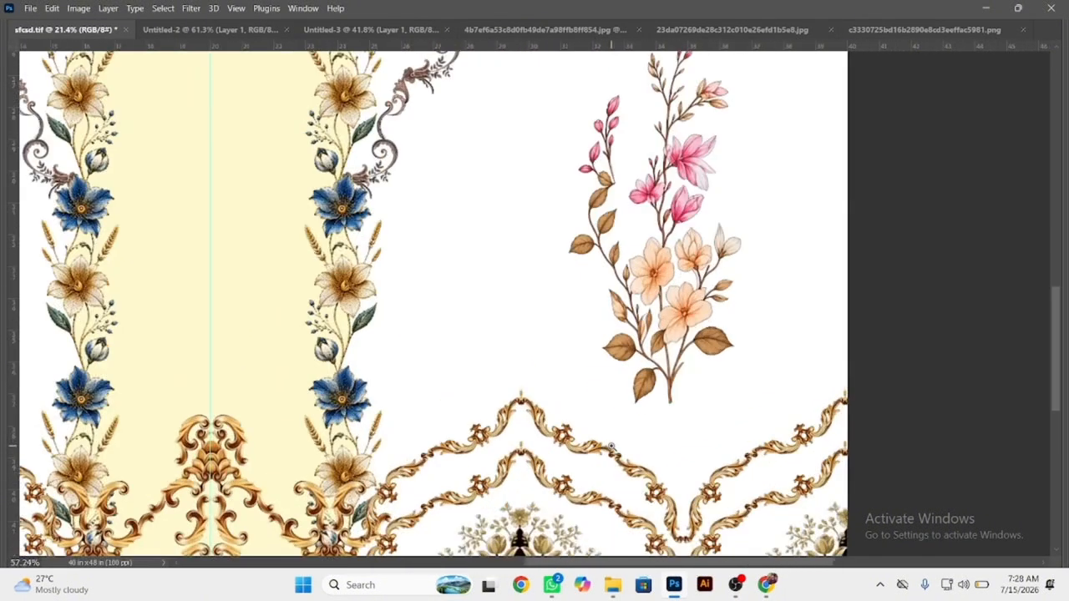
{"action": "left_click_drag", "start_coordinate": [699, 309], "coordinate": [82, 303]}
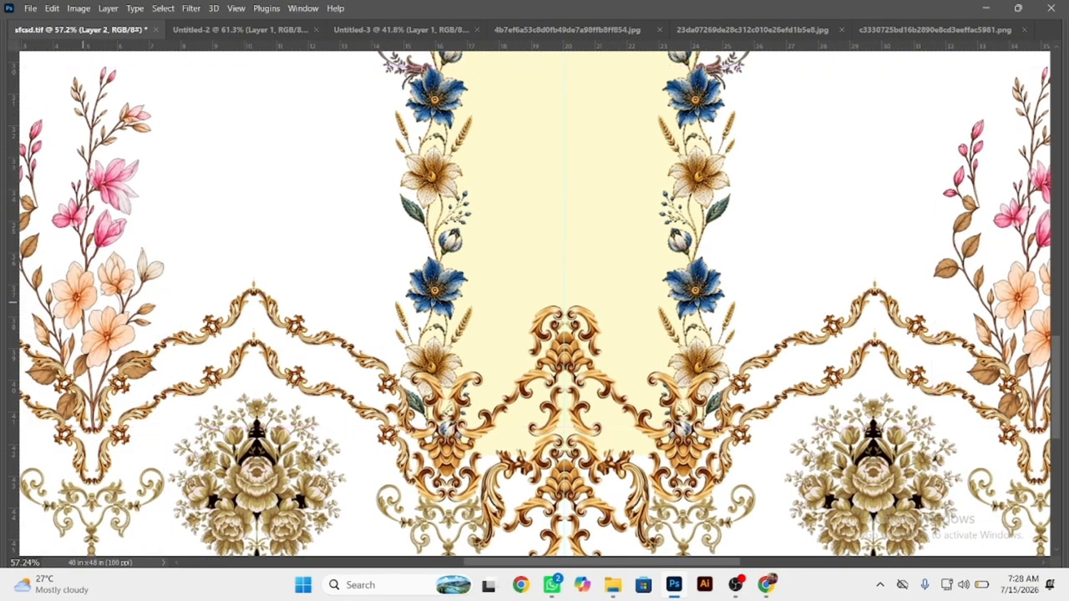
Flip the left pink and peach floral spray horizontally and move it about 1.05 in to align above the left scallop dip.
{"action": "left_click", "coordinate": [76, 246]}
{"action": "right_click", "coordinate": [138, 233]}
{"action": "left_click", "coordinate": [171, 502]}
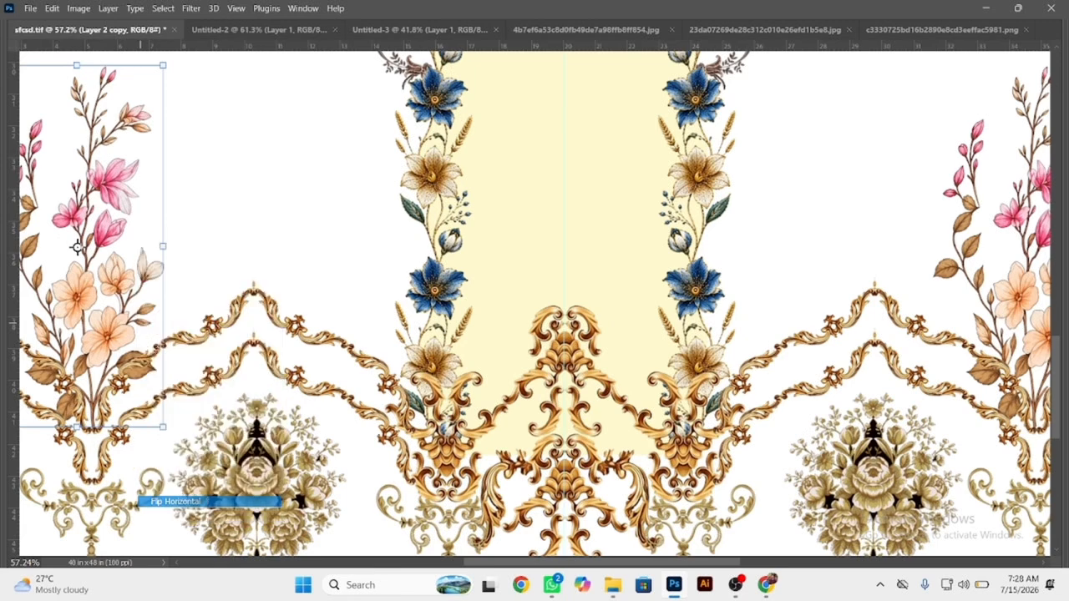
{"action": "left_click_drag", "start_coordinate": [77, 246], "coordinate": [111, 247]}
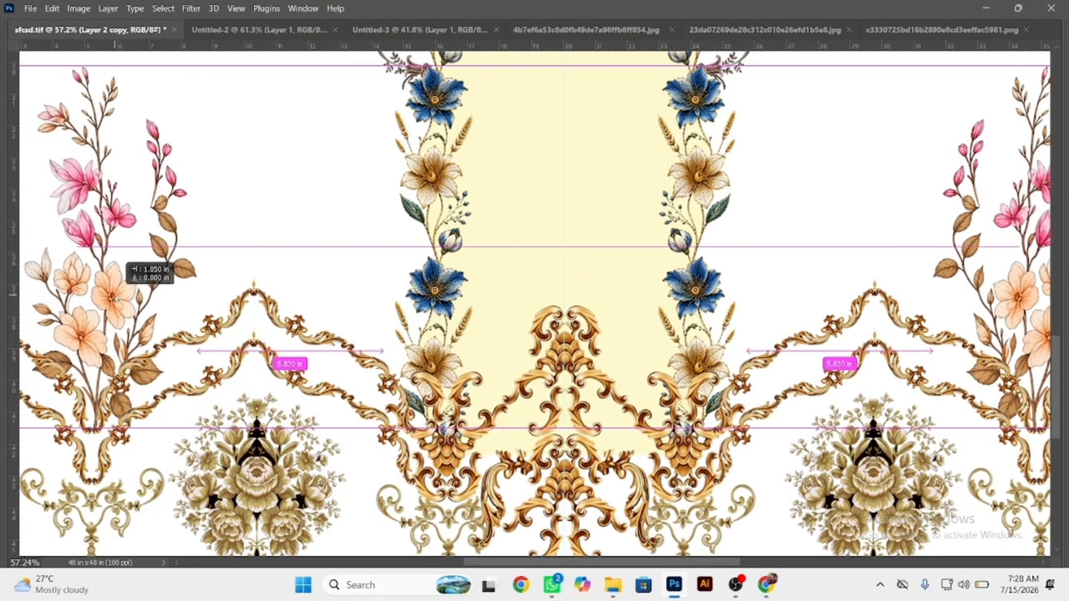
{"action": "left_click_drag", "start_coordinate": [117, 298], "coordinate": [118, 298]}
{"action": "left_click", "coordinate": [349, 280]}
{"action": "left_click_drag", "start_coordinate": [349, 281], "coordinate": [266, 240]}
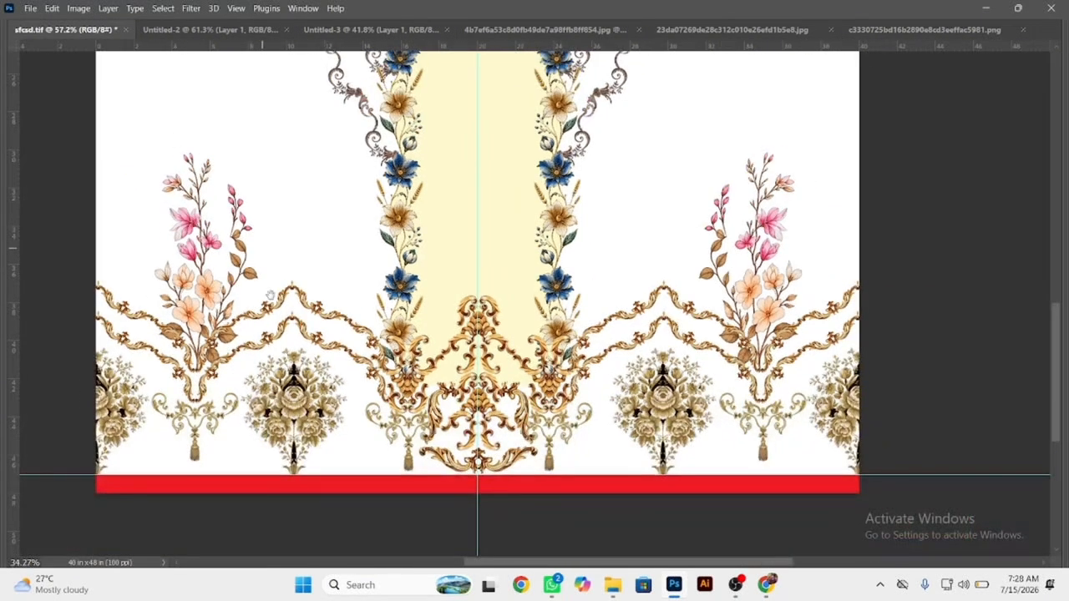
Review the whole textile layout and save the document.
{"action": "left_click_drag", "start_coordinate": [708, 331], "coordinate": [614, 291]}
{"action": "left_click_drag", "start_coordinate": [691, 281], "coordinate": [584, 387]}
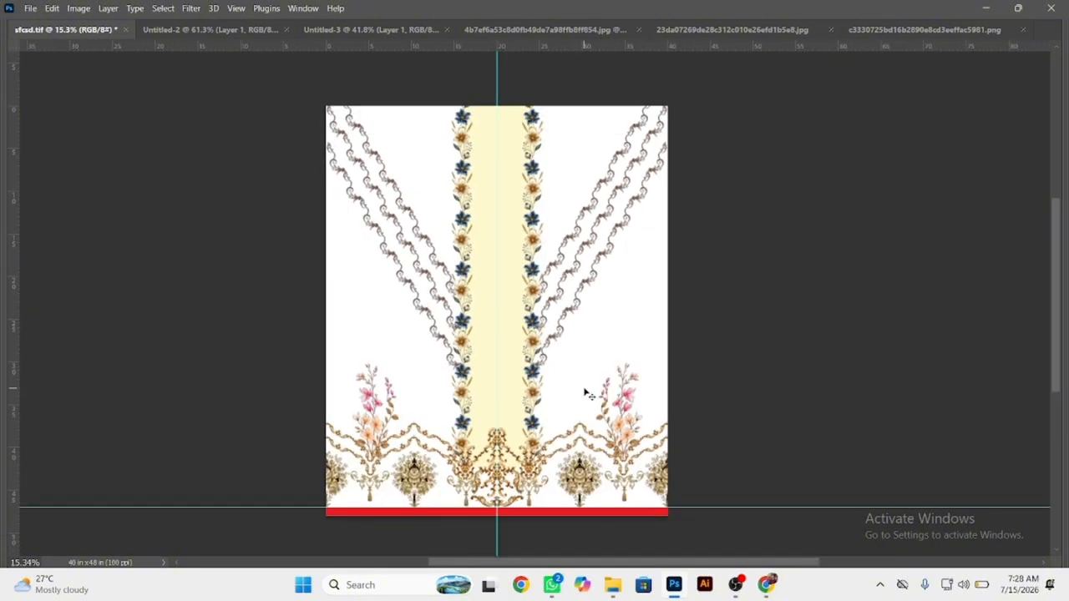
{"action": "key", "text": "ctrl+s"}
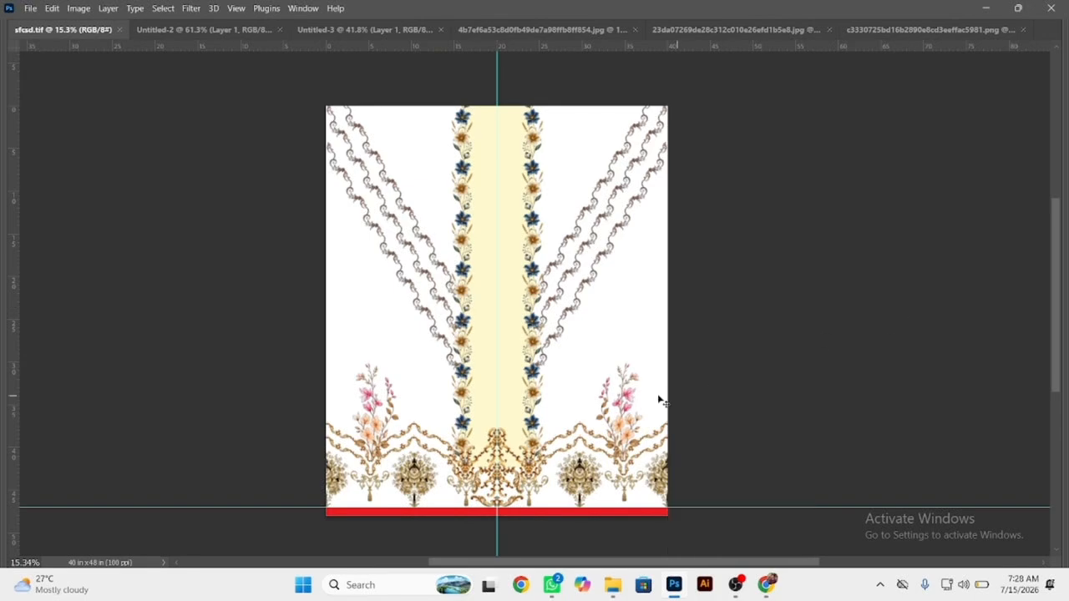
Switch to Chrome, close the full-size tassel ornament image, and look through the related Pinterest pins for another motif.
{"action": "left_click", "coordinate": [766, 585]}
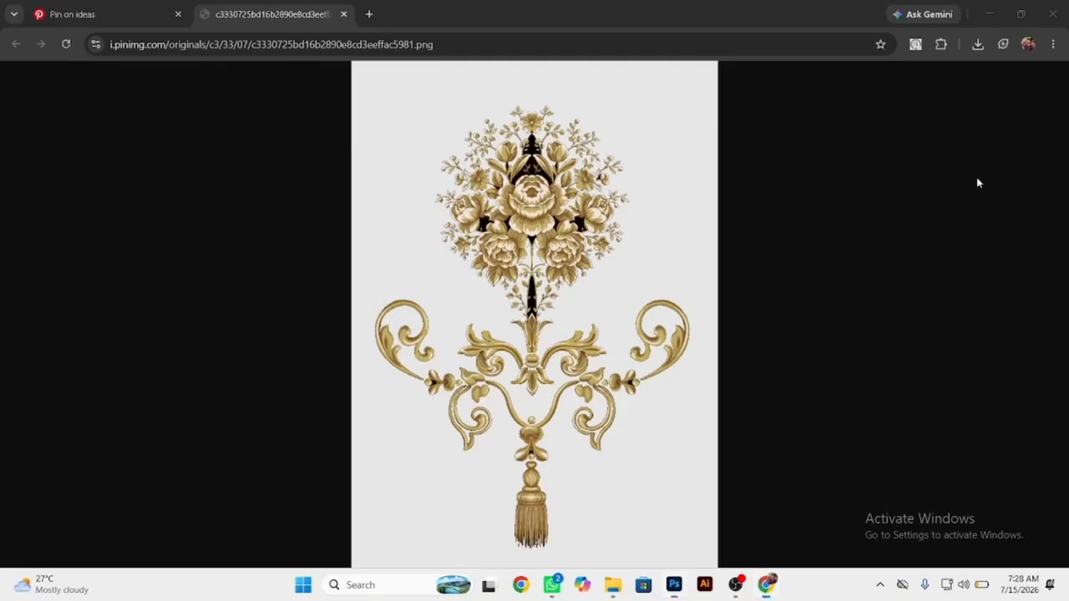
{"action": "left_click", "coordinate": [343, 14]}
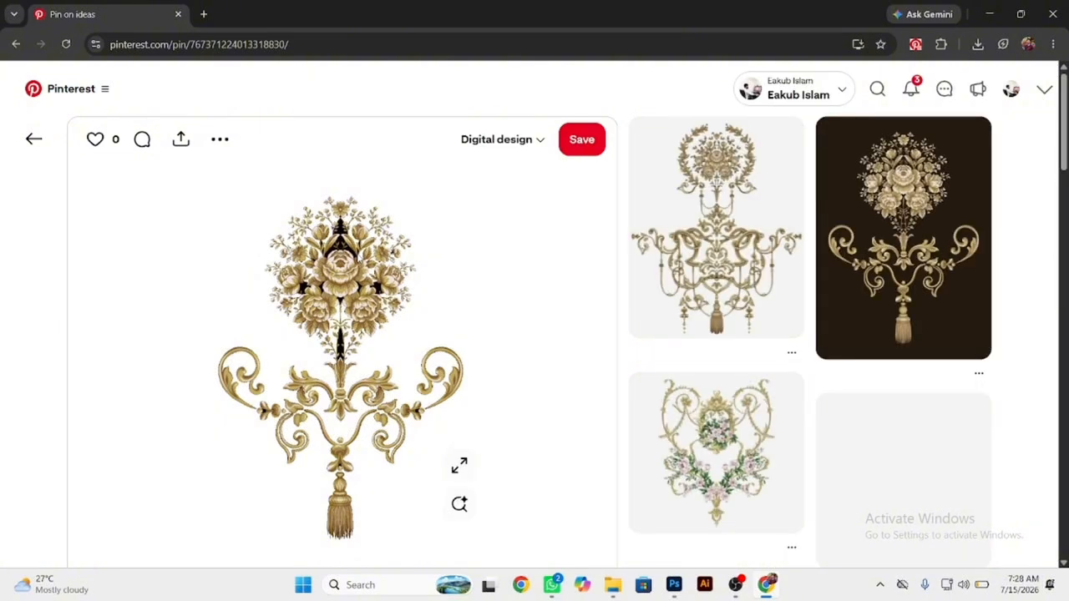
{"action": "scroll", "coordinate": [356, 259], "scroll_direction": "down", "scroll_amount": 3}
{"action": "scroll", "coordinate": [357, 259], "scroll_direction": "down", "scroll_amount": 2}
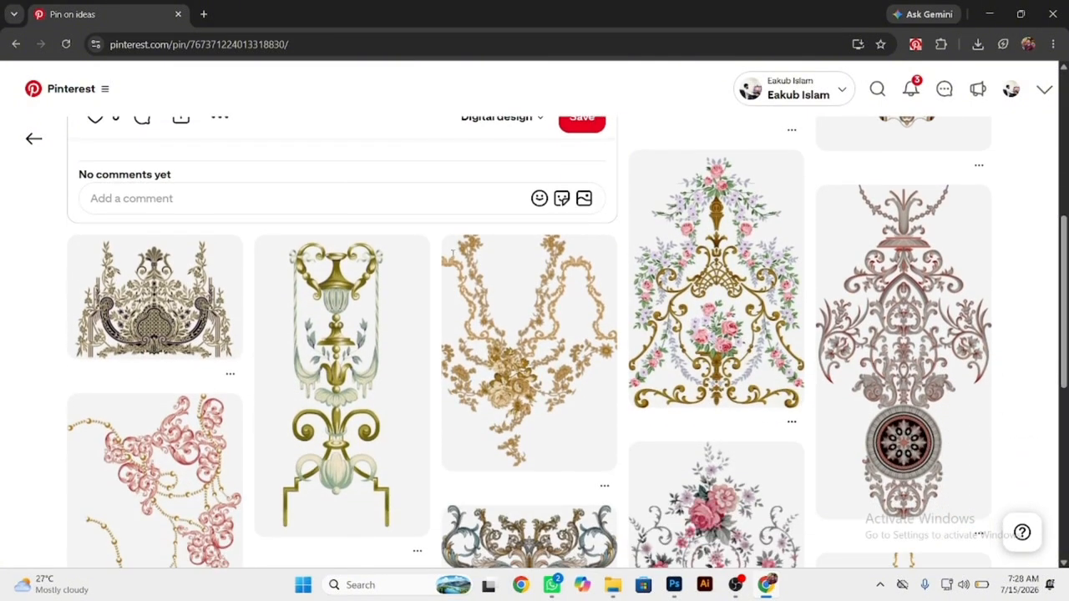
{"action": "scroll", "coordinate": [1, 367], "scroll_direction": "down", "scroll_amount": 5}
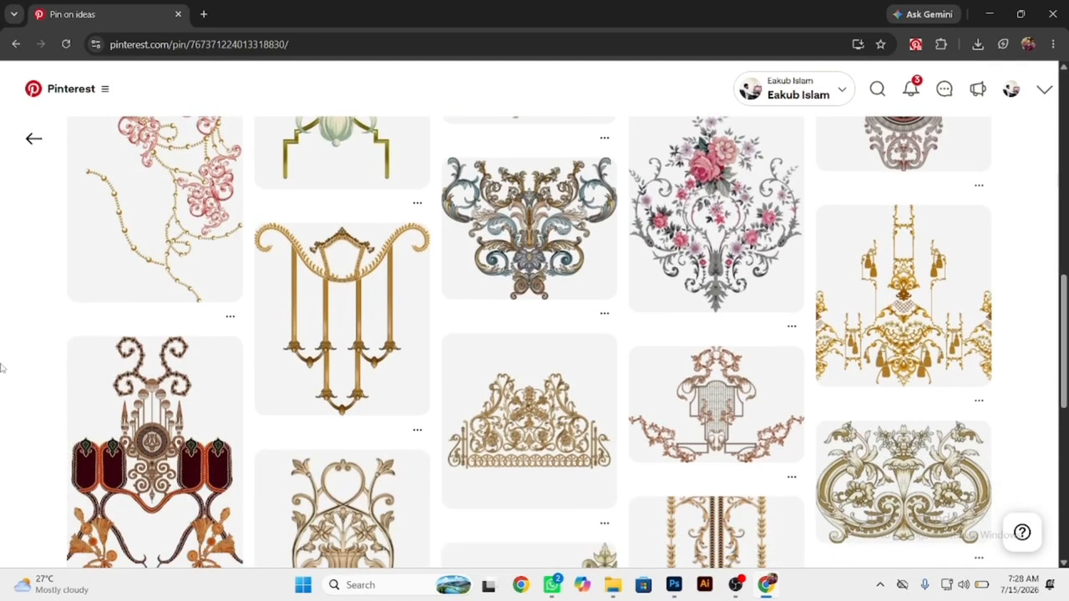
{"action": "scroll", "coordinate": [1, 367], "scroll_direction": "down", "scroll_amount": 1}
Open the Pinterest home feed and browse it for floral motifs suited to the textile layout.
{"action": "left_click", "coordinate": [70, 92]}
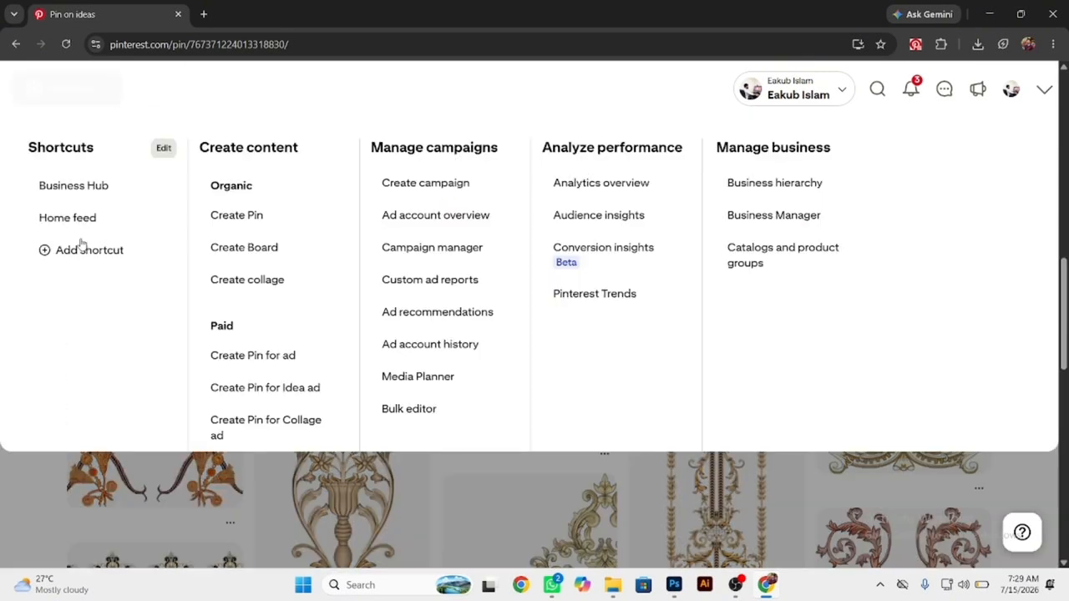
{"action": "left_click", "coordinate": [82, 220]}
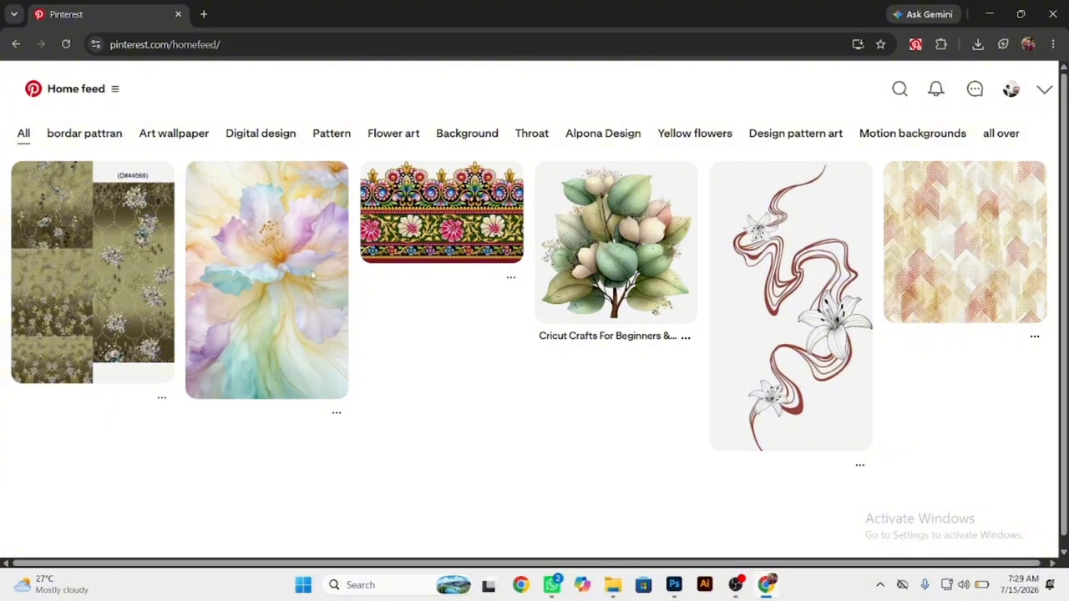
{"action": "scroll", "coordinate": [3, 283], "scroll_direction": "down", "scroll_amount": 3}
{"action": "scroll", "coordinate": [24, 287], "scroll_direction": "up", "scroll_amount": 3}
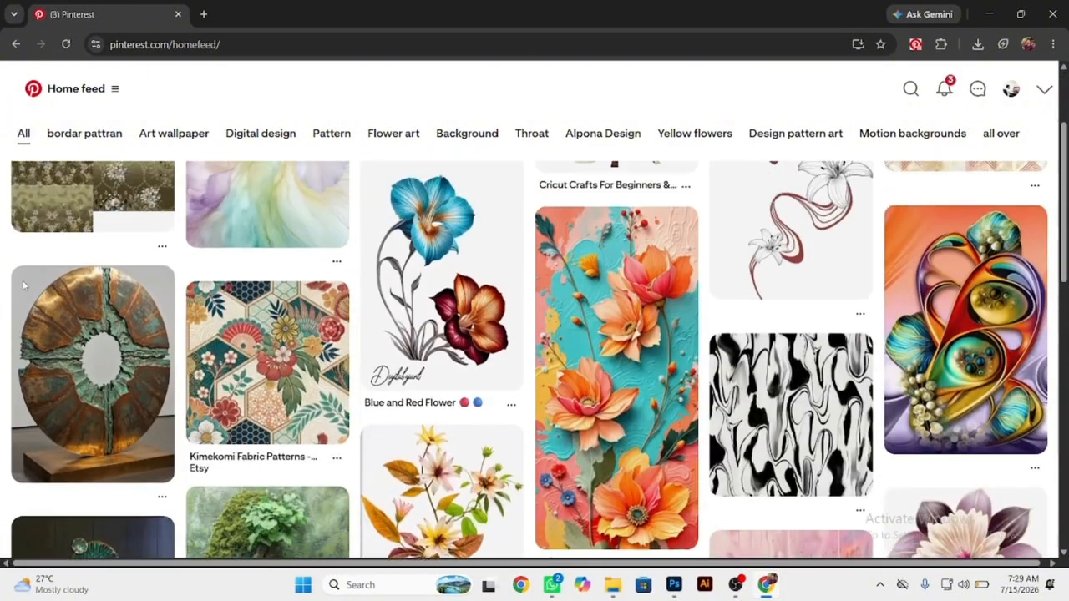
{"action": "scroll", "coordinate": [24, 286], "scroll_direction": "down", "scroll_amount": 15}
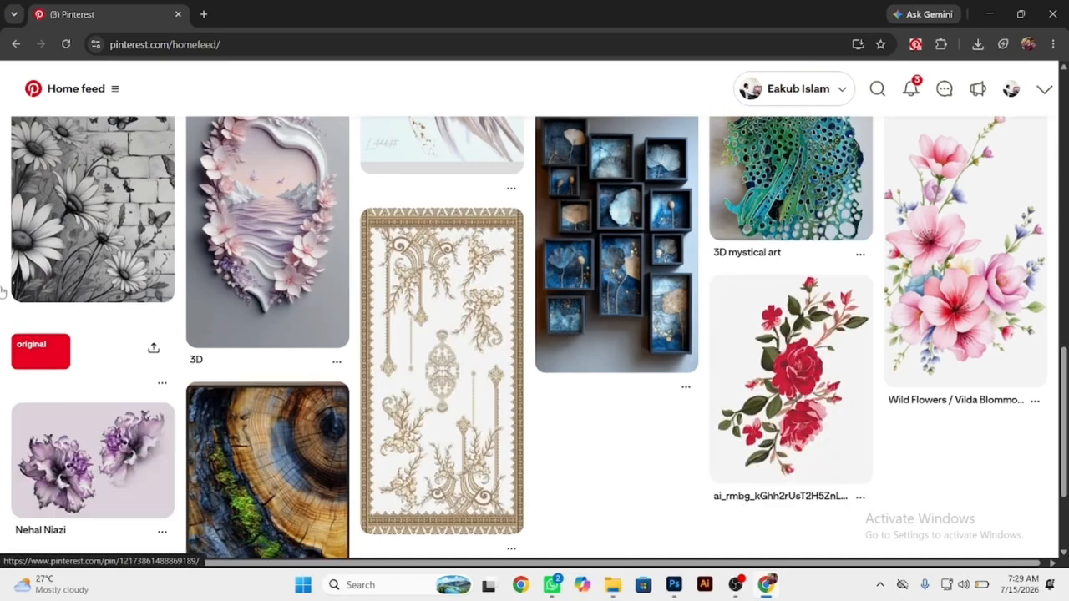
{"action": "scroll", "coordinate": [3, 289], "scroll_direction": "down", "scroll_amount": 2}
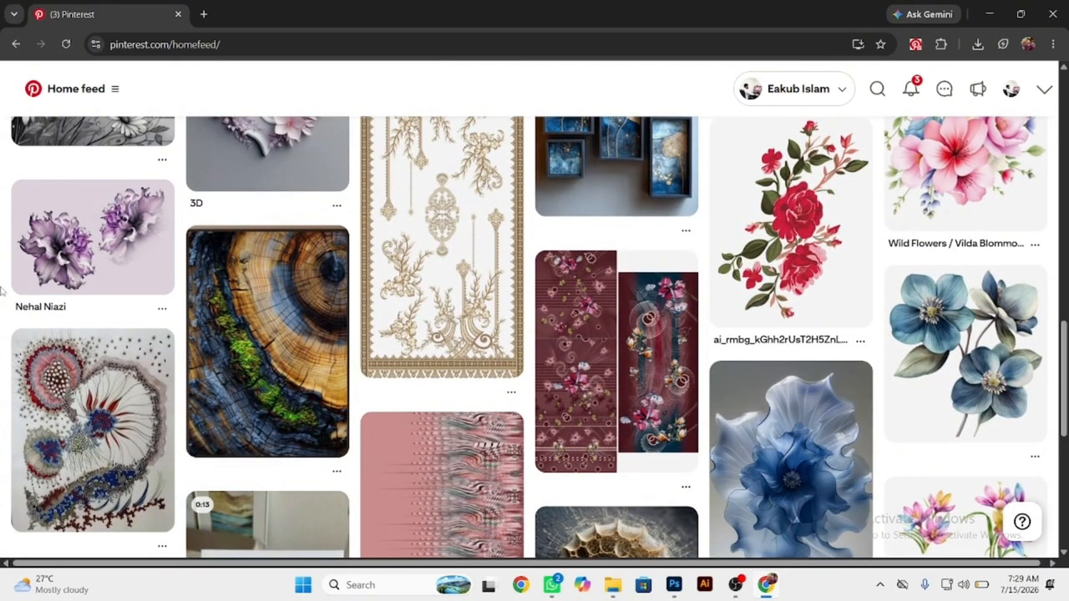
{"action": "scroll", "coordinate": [3, 289], "scroll_direction": "down", "scroll_amount": 3}
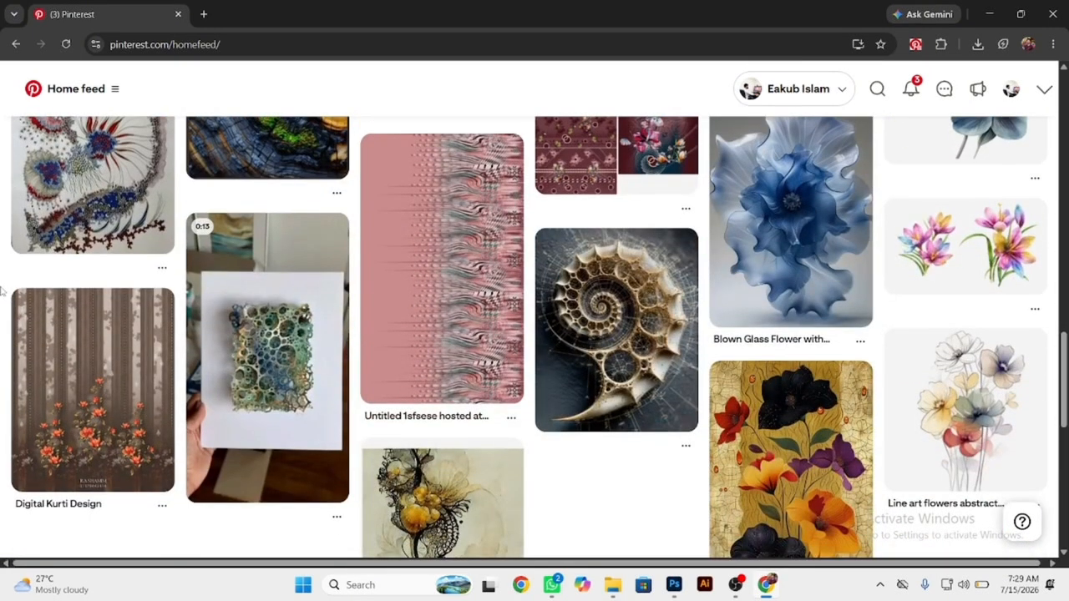
{"action": "scroll", "coordinate": [4, 289], "scroll_direction": "down", "scroll_amount": 3}
{"action": "scroll", "coordinate": [4, 289], "scroll_direction": "down", "scroll_amount": 4}
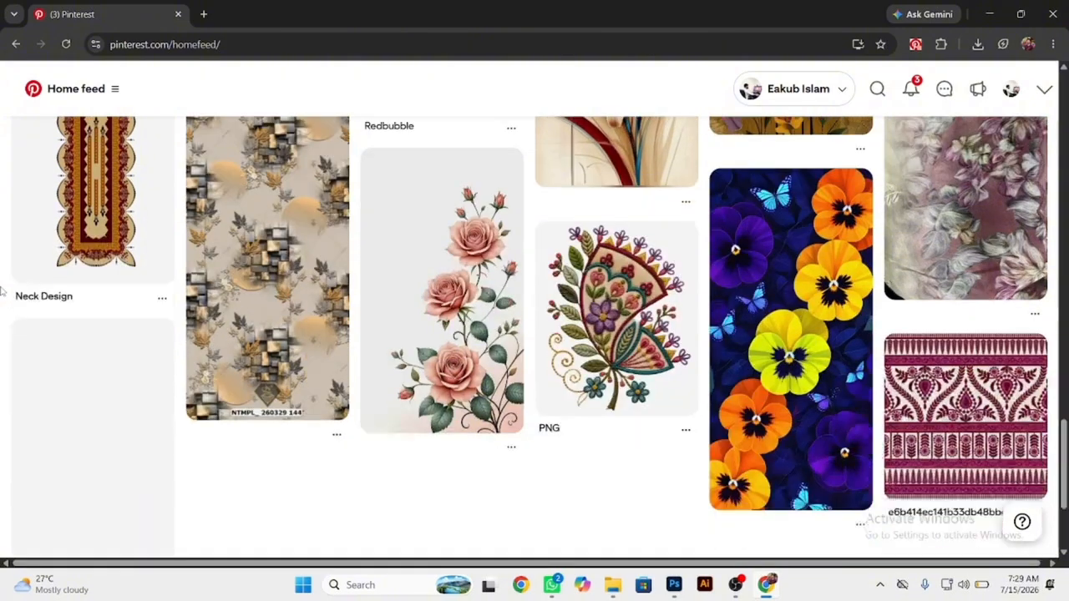
{"action": "scroll", "coordinate": [4, 289], "scroll_direction": "down", "scroll_amount": 3}
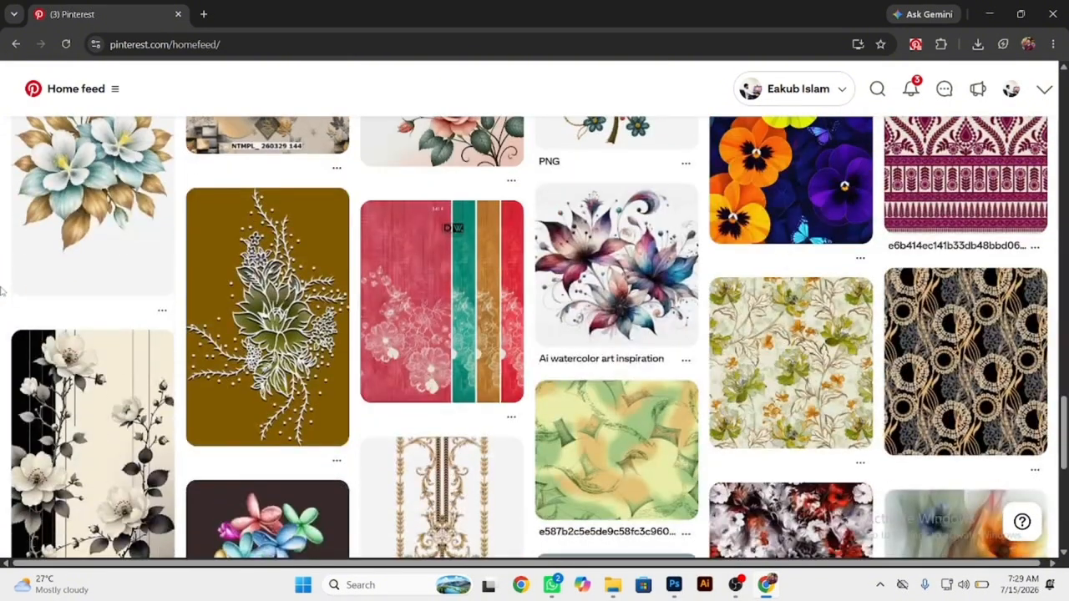
{"action": "scroll", "coordinate": [3, 289], "scroll_direction": "down", "scroll_amount": 5}
{"action": "scroll", "coordinate": [3, 289], "scroll_direction": "down", "scroll_amount": 3}
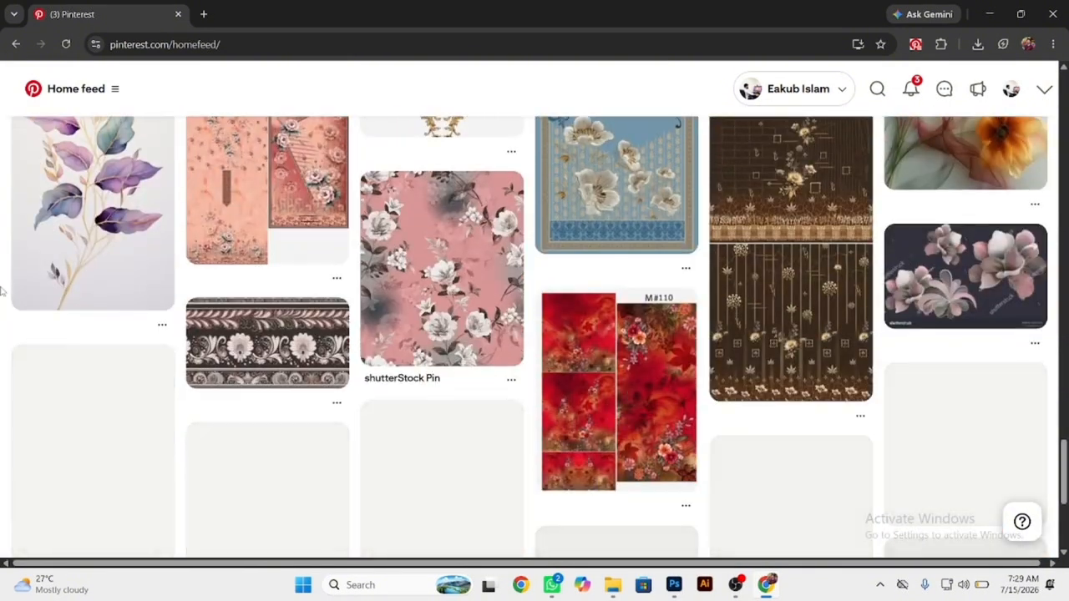
{"action": "scroll", "coordinate": [3, 289], "scroll_direction": "down", "scroll_amount": 2}
{"action": "scroll", "coordinate": [3, 290], "scroll_direction": "down", "scroll_amount": 2}
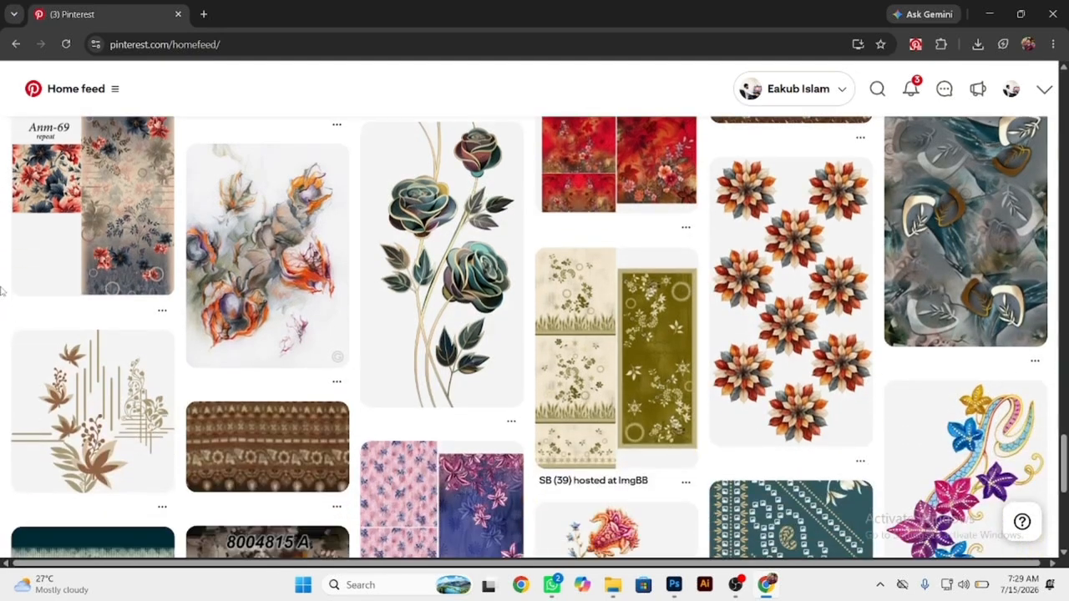
{"action": "scroll", "coordinate": [4, 301], "scroll_direction": "down", "scroll_amount": 4}
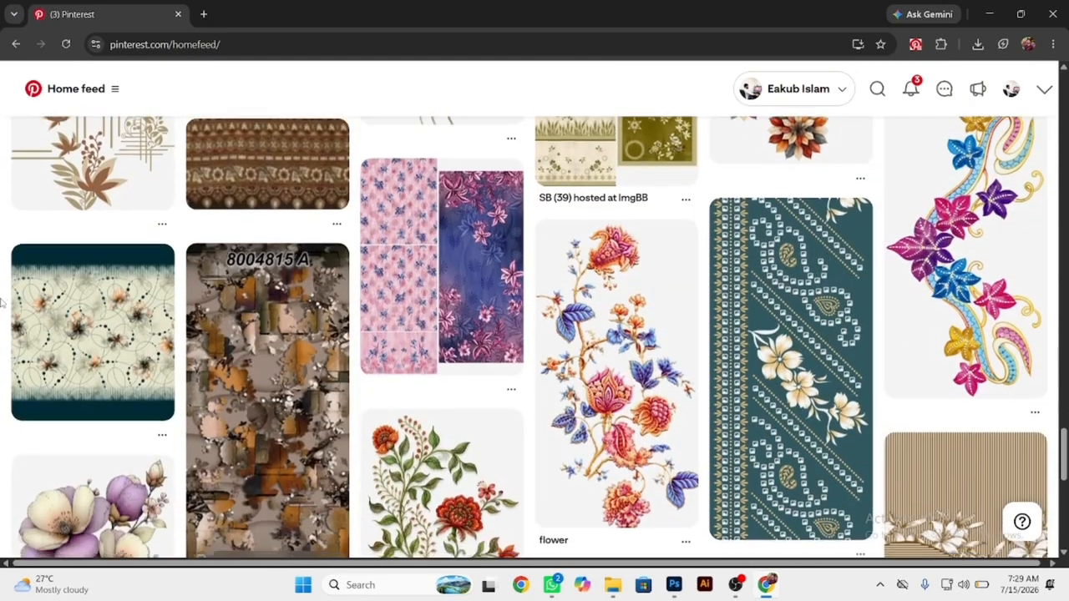
{"action": "scroll", "coordinate": [3, 303], "scroll_direction": "down", "scroll_amount": 8}
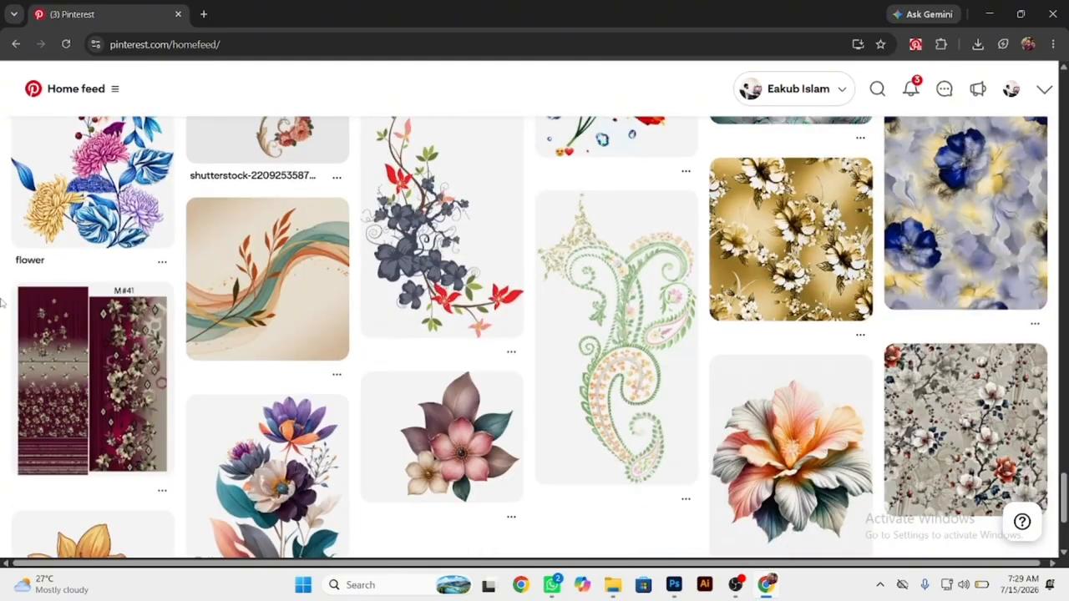
{"action": "scroll", "coordinate": [3, 303], "scroll_direction": "down", "scroll_amount": 3}
{"action": "scroll", "coordinate": [3, 304], "scroll_direction": "down", "scroll_amount": 3}
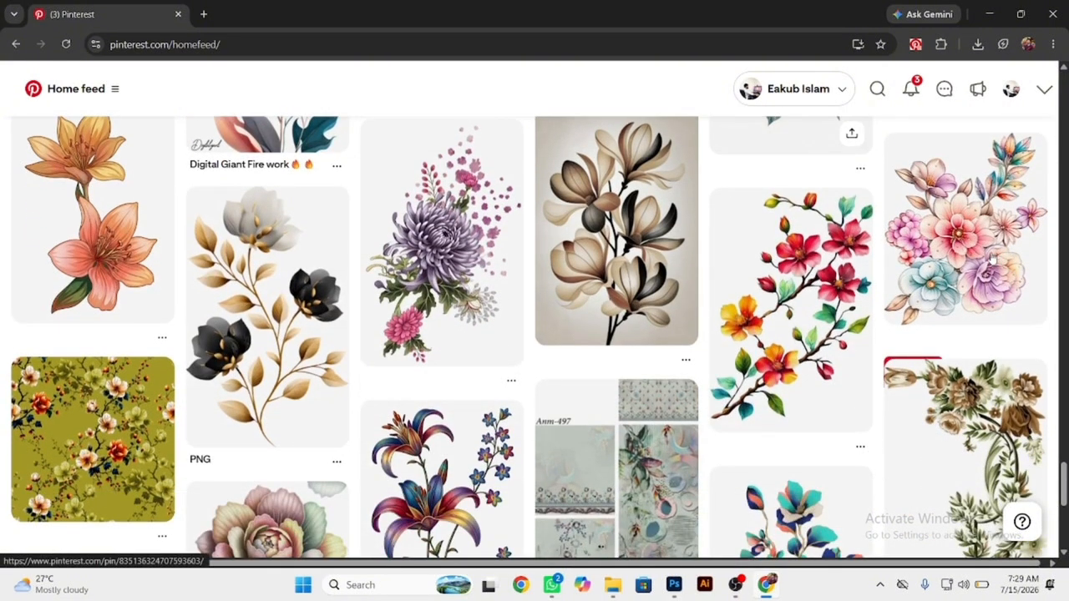
View the pastel flower bouquet pin and continue browsing the home feed for more floral and leaf motifs.
{"action": "left_click", "coordinate": [993, 260]}
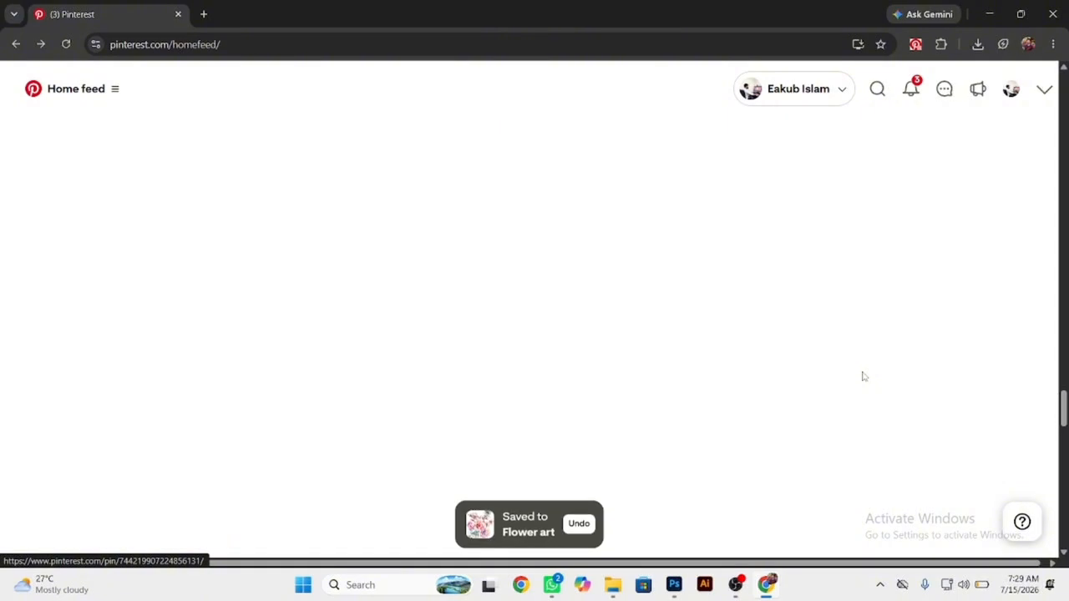
{"action": "scroll", "coordinate": [747, 455], "scroll_direction": "down", "scroll_amount": 2}
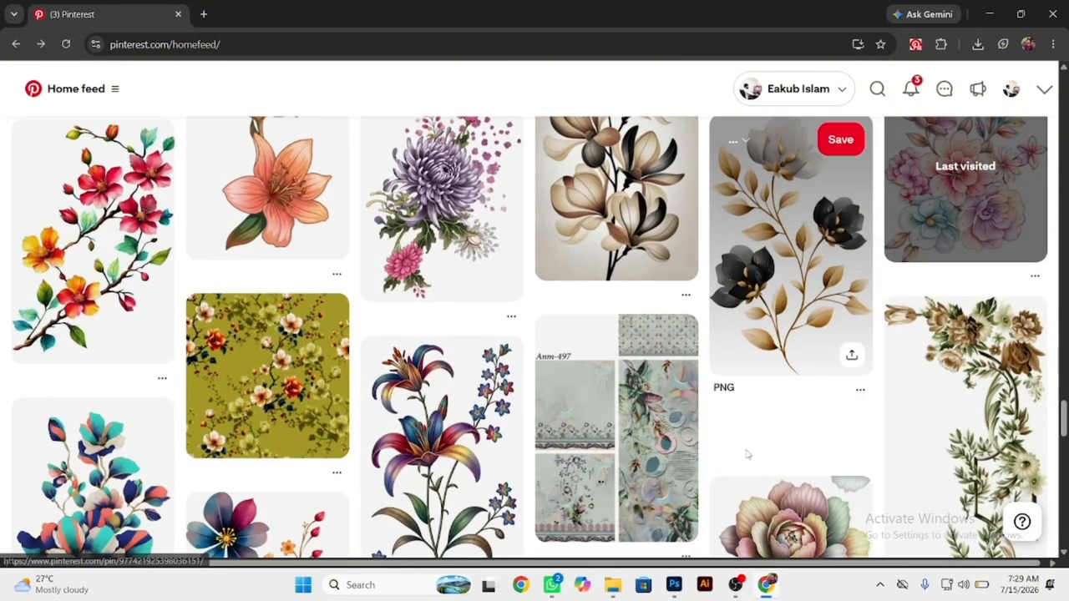
{"action": "scroll", "coordinate": [747, 455], "scroll_direction": "up", "scroll_amount": 5}
{"action": "scroll", "coordinate": [747, 455], "scroll_direction": "up", "scroll_amount": 6}
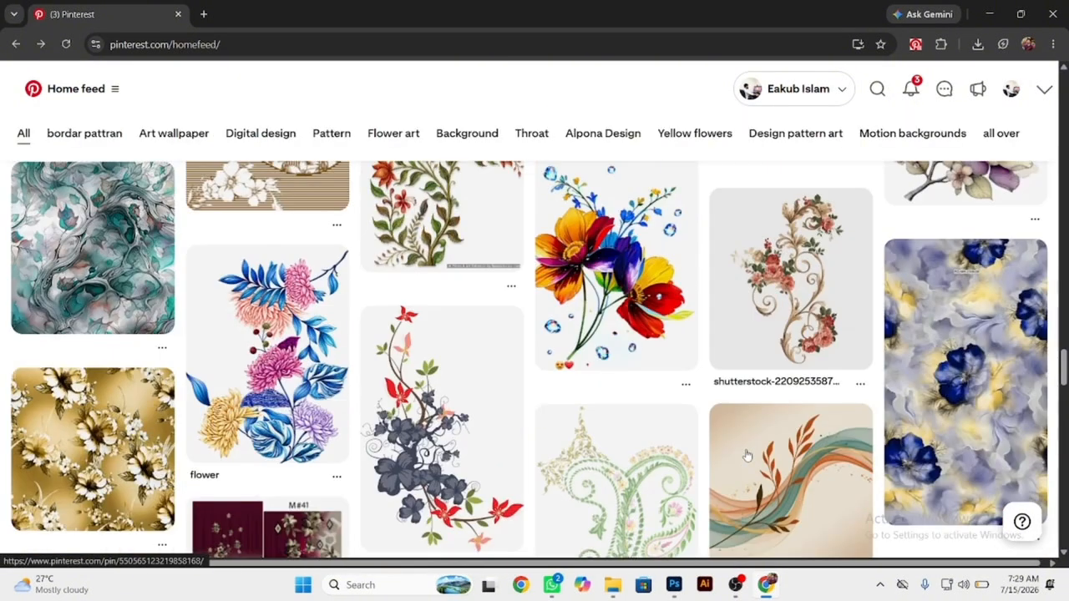
{"action": "scroll", "coordinate": [748, 455], "scroll_direction": "down", "scroll_amount": 5}
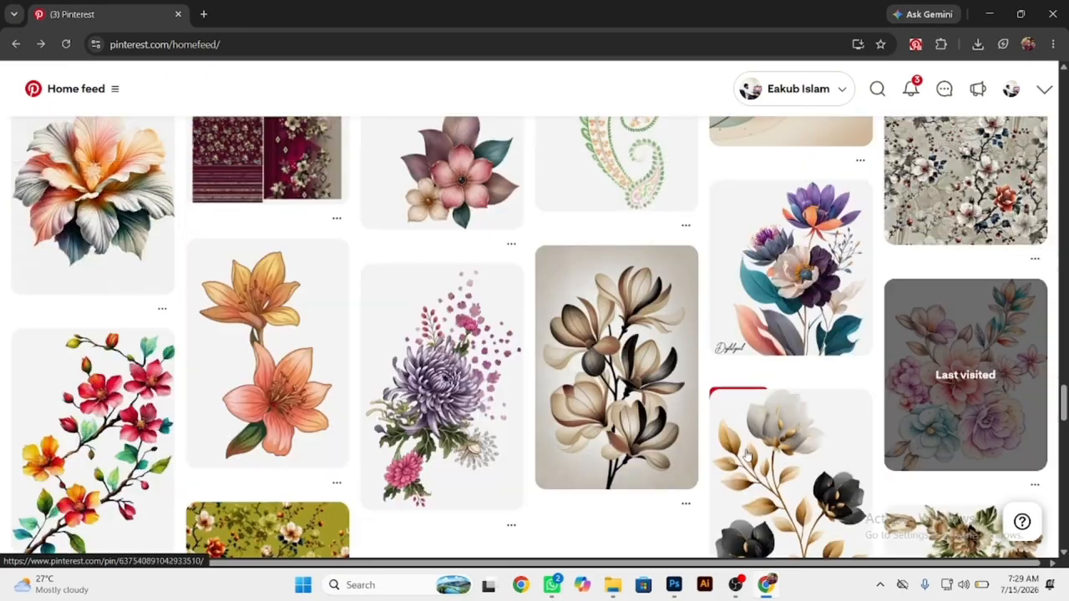
{"action": "scroll", "coordinate": [748, 455], "scroll_direction": "down", "scroll_amount": 3}
{"action": "scroll", "coordinate": [1065, 251], "scroll_direction": "down", "scroll_amount": 5}
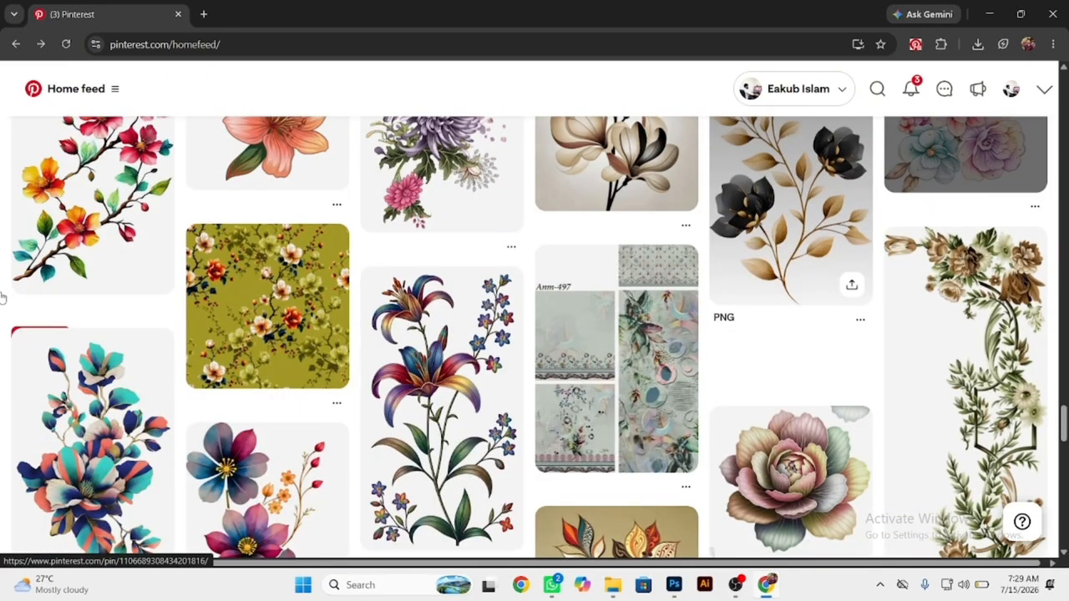
{"action": "scroll", "coordinate": [3, 326], "scroll_direction": "down", "scroll_amount": 2}
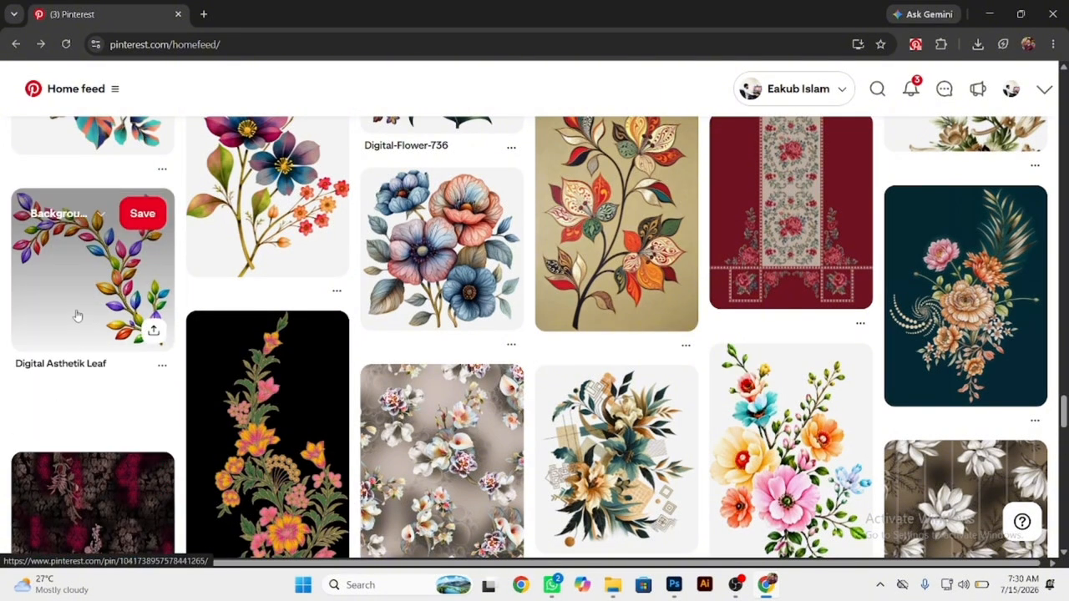
Open the full-size image of the Digital Asthetik Leaf pin and save it as a PNG on the Desktop.
{"action": "left_click", "coordinate": [41, 401]}
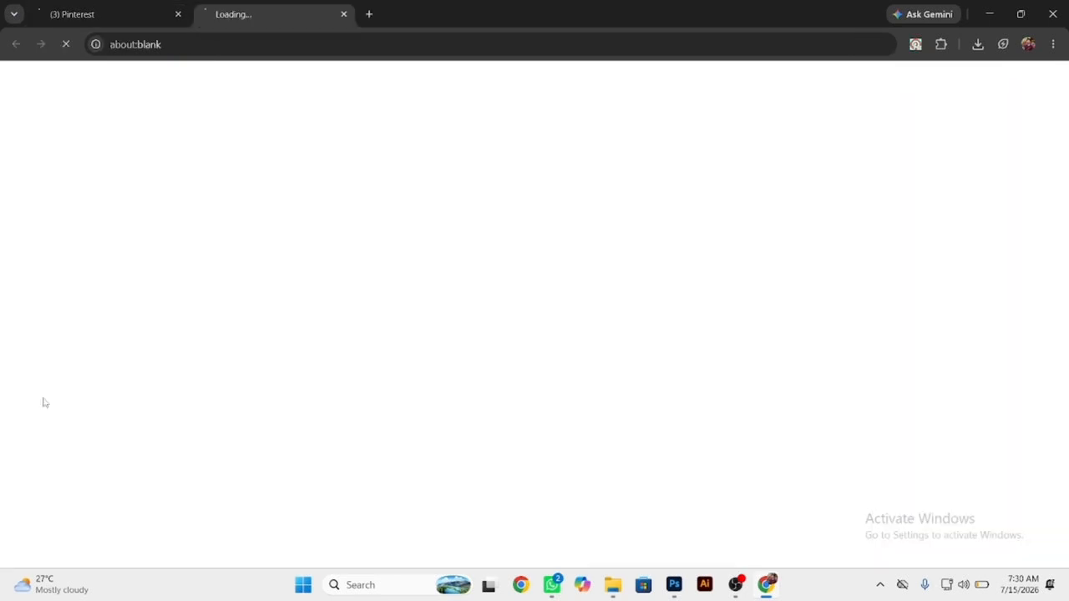
{"action": "left_click", "coordinate": [543, 299]}
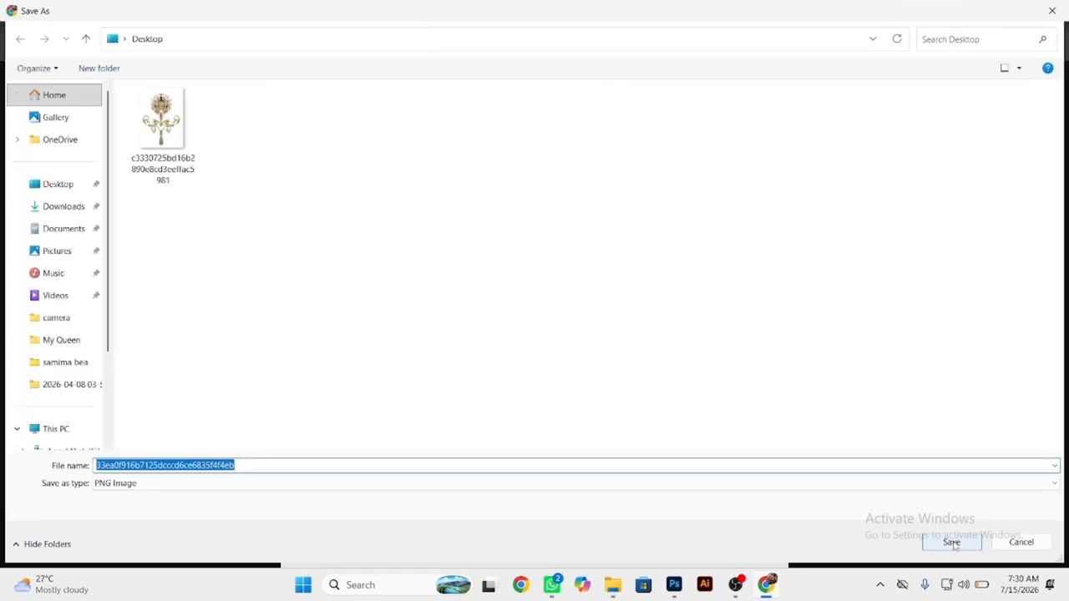
{"action": "left_click", "coordinate": [951, 542]}
Locate the downloaded multicolour leaf branch PNG in its folder and open it in Photoshop as a separate document.
{"action": "left_click", "coordinate": [977, 44]}
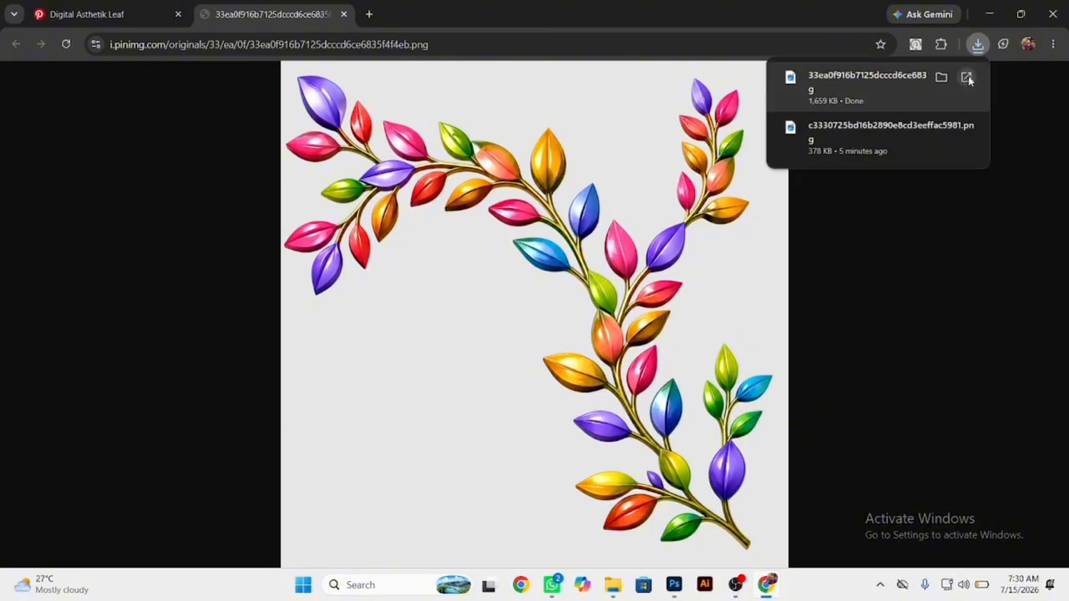
{"action": "left_click", "coordinate": [941, 76]}
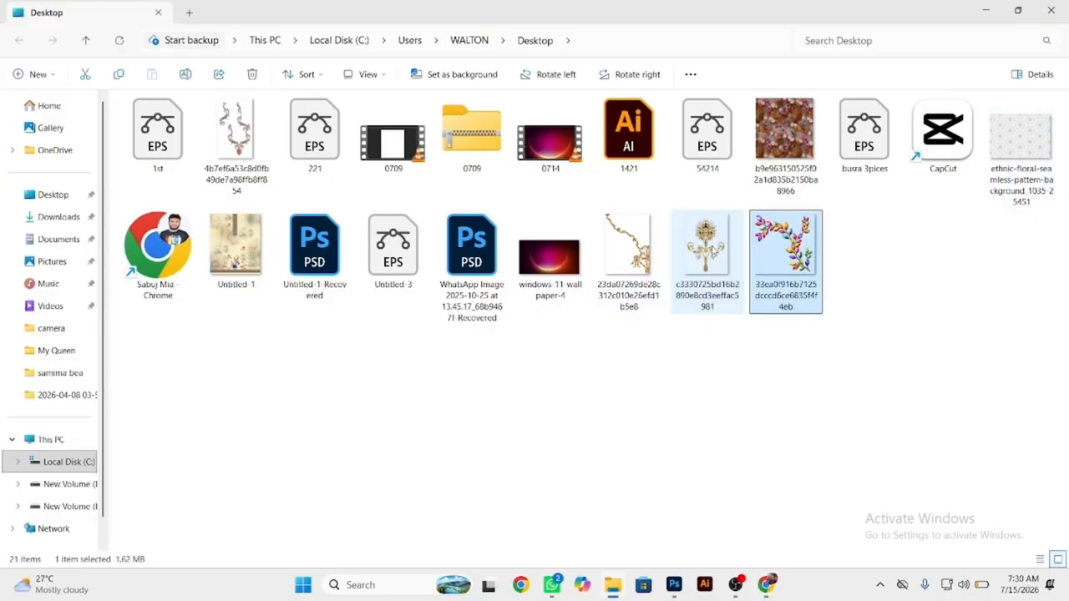
{"action": "left_click_drag", "start_coordinate": [789, 251], "coordinate": [802, 7]}
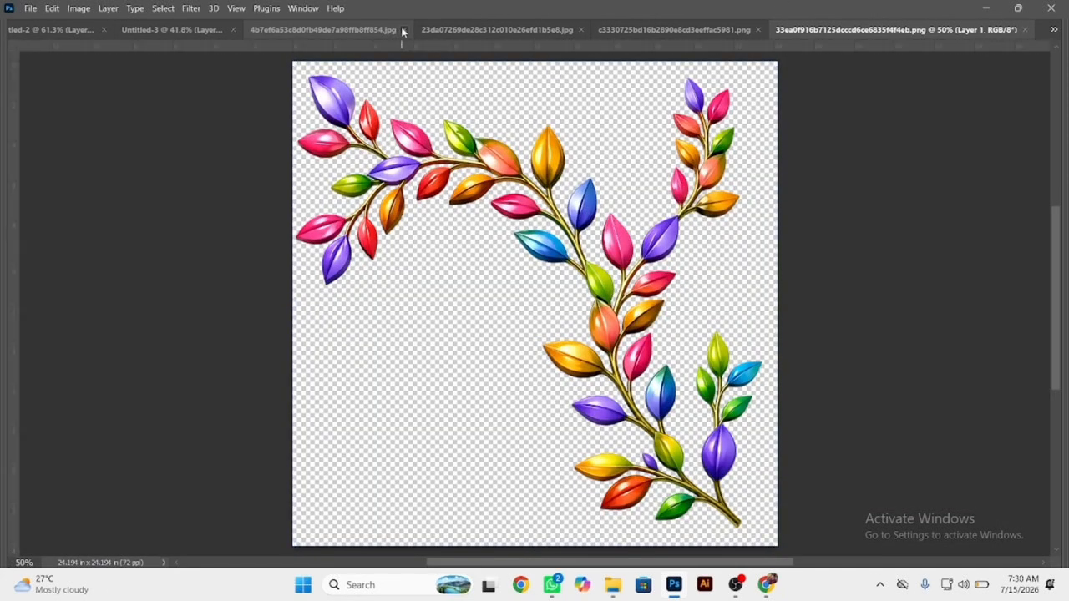
Close the brown scroll ornament source image without saving its changes.
{"action": "left_click", "coordinate": [402, 30]}
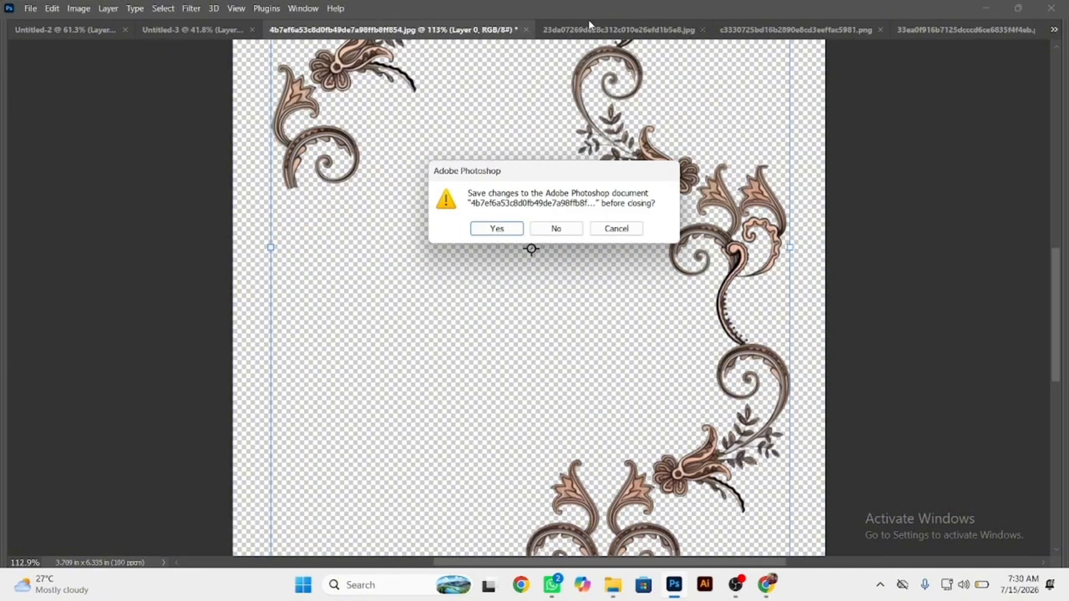
{"action": "left_click", "coordinate": [555, 228]}
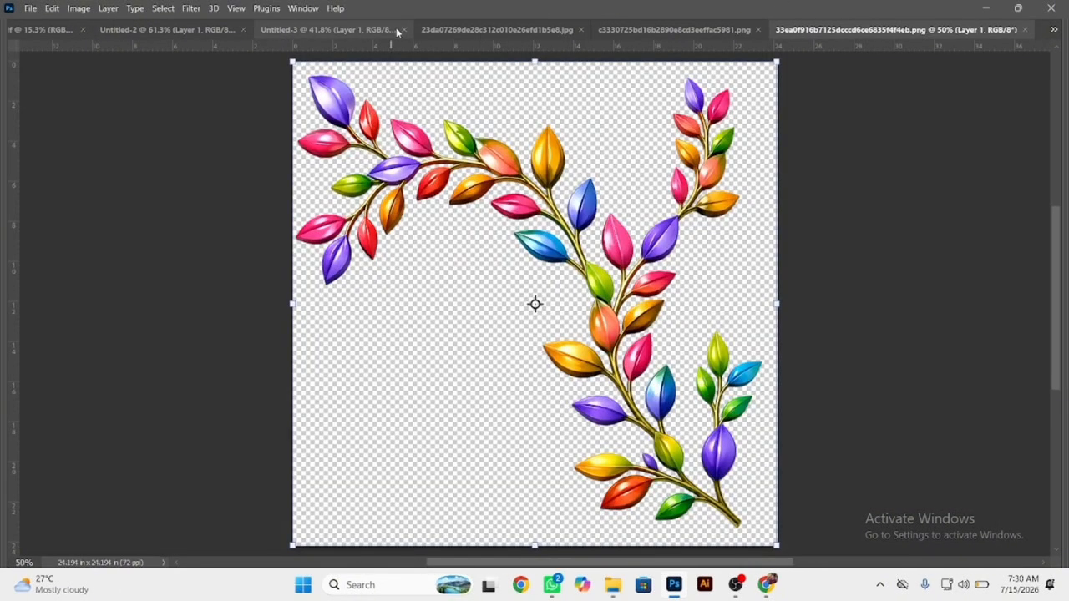
Close the Untitled-3, gold scroll JPG and c3330725 PNG source documents without saving their changes.
{"action": "left_click", "coordinate": [405, 30]}
{"action": "left_click", "coordinate": [554, 227]}
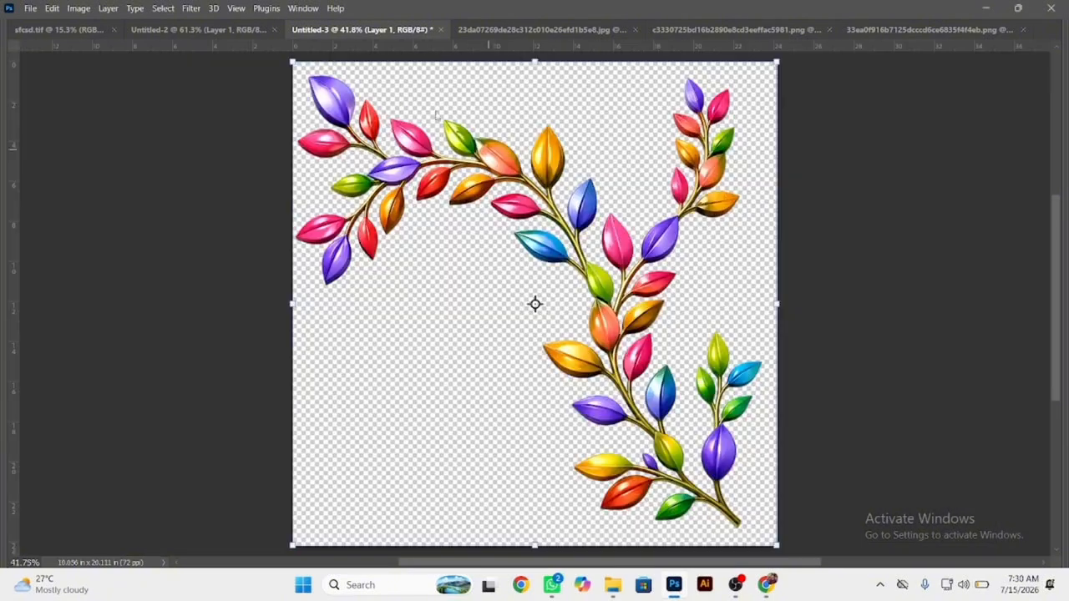
{"action": "left_click", "coordinate": [517, 29]}
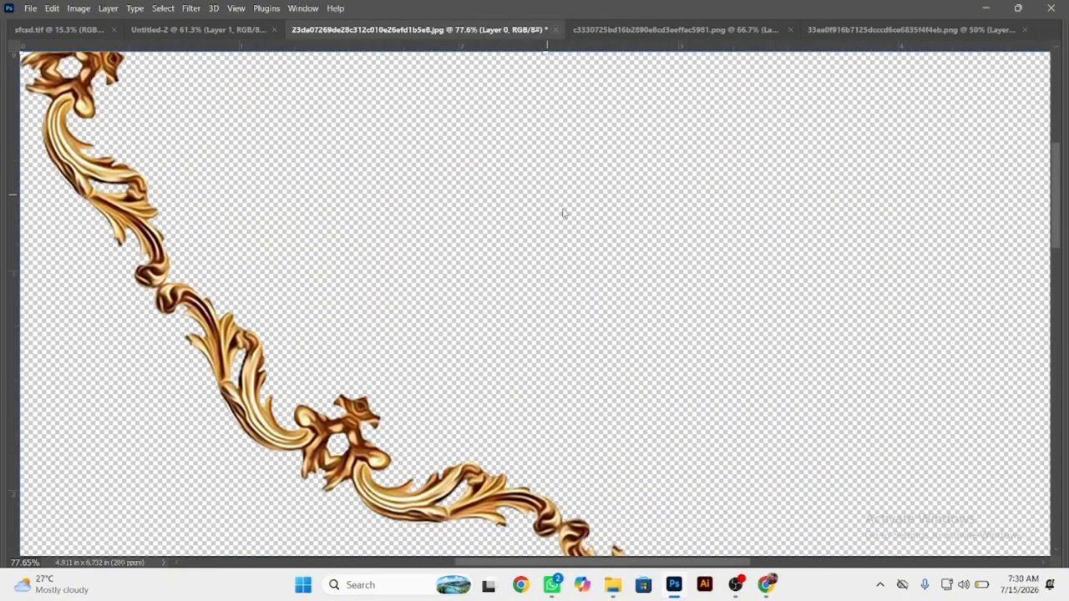
{"action": "left_click", "coordinate": [558, 238]}
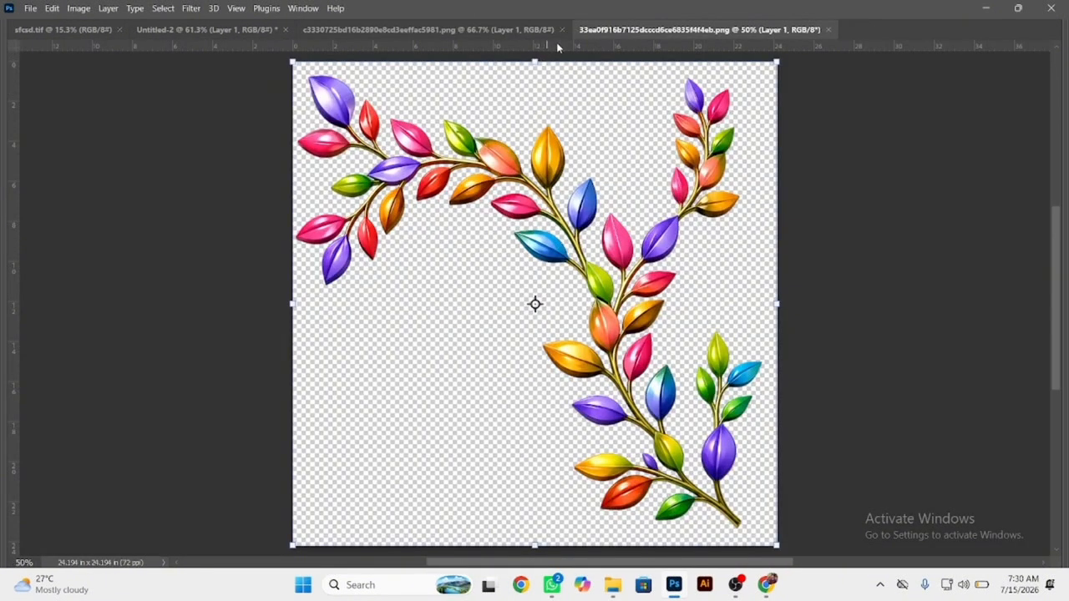
{"action": "left_click", "coordinate": [562, 30]}
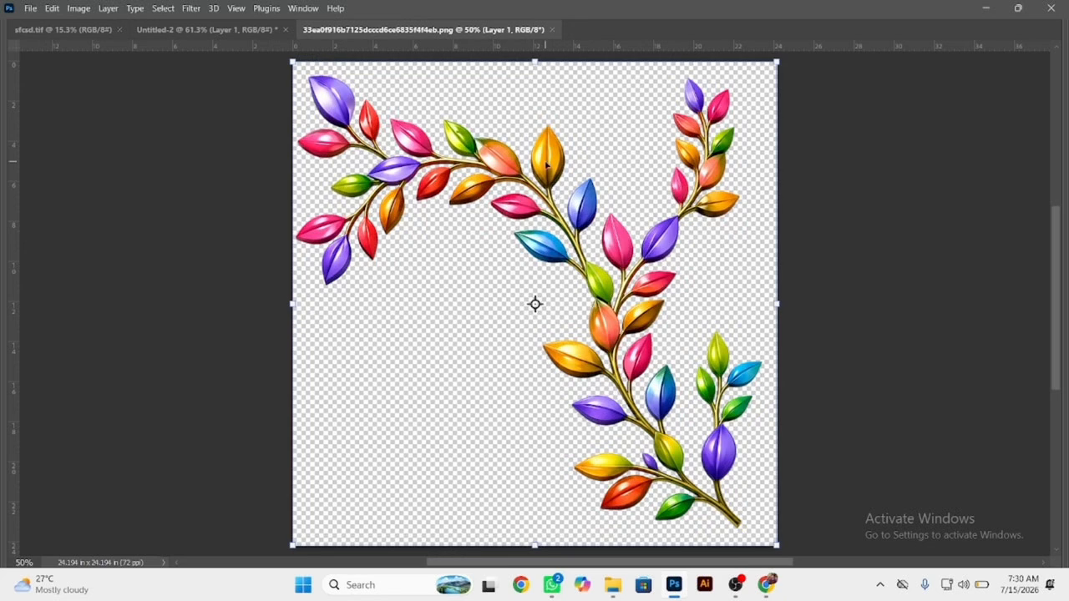
Copy the multicolour leaf branch into sfcsd.tif at about 6.4 inches square, beside the lower-left floral spray.
{"action": "left_click_drag", "start_coordinate": [546, 163], "coordinate": [414, 363]}
{"action": "left_click_drag", "start_coordinate": [444, 321], "coordinate": [482, 349]}
{"action": "left_click_drag", "start_coordinate": [393, 256], "coordinate": [419, 418]}
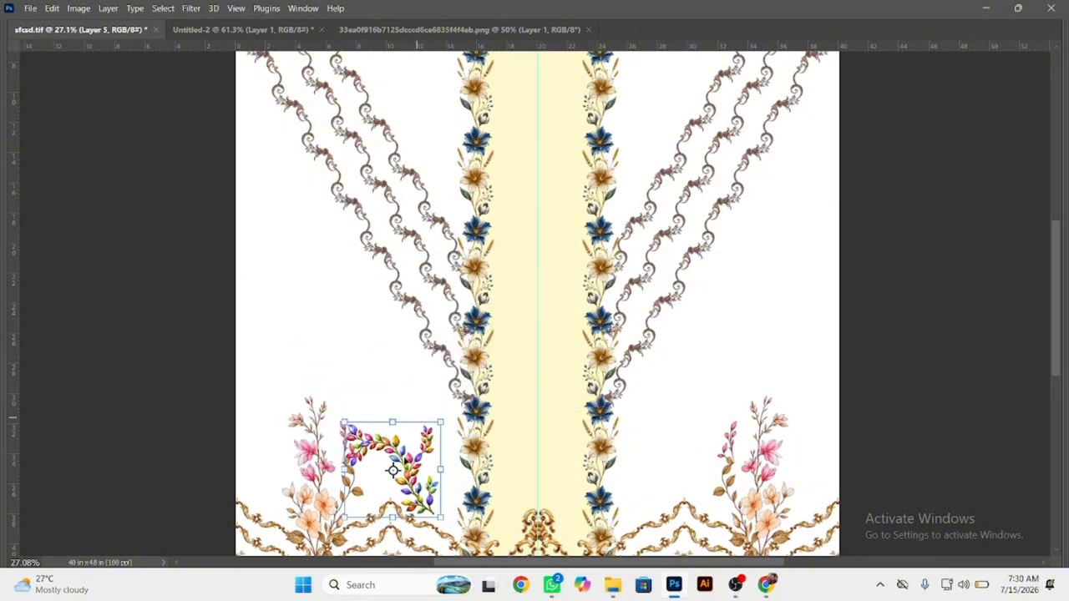
{"action": "key", "text": "Return"}
Move the multicolour leaf branch up and right, clear of the scalloped gold border between the floral spray and the central band.
{"action": "left_click_drag", "start_coordinate": [399, 348], "coordinate": [402, 313]}
{"action": "scroll", "coordinate": [401, 312], "scroll_direction": "down", "scroll_amount": 3}
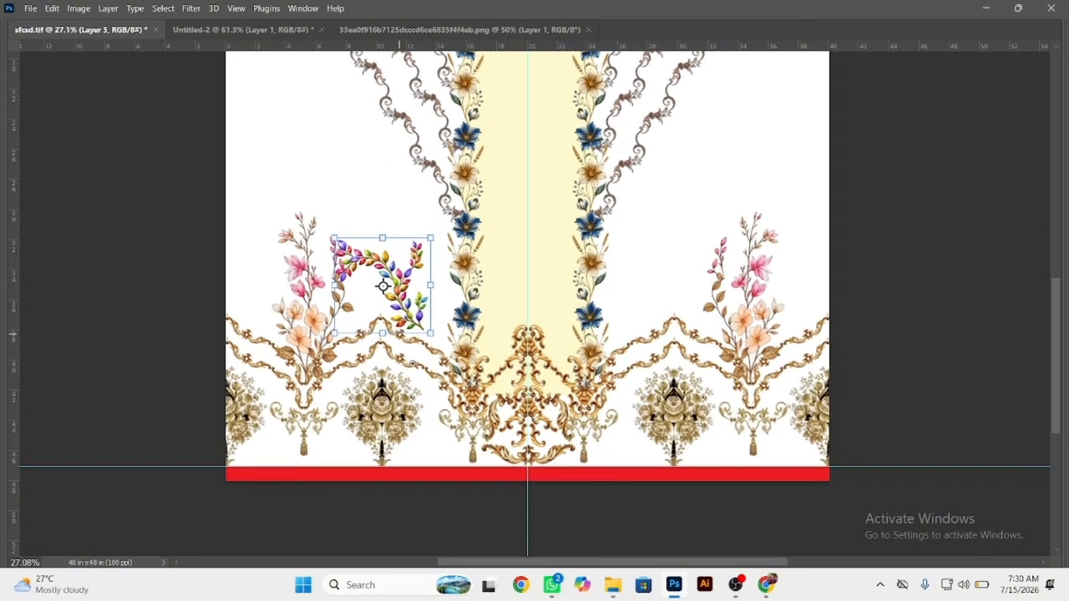
{"action": "scroll", "coordinate": [446, 382], "scroll_direction": "up", "scroll_amount": 4}
{"action": "left_click_drag", "start_coordinate": [392, 248], "coordinate": [423, 138]}
{"action": "key", "text": "ctrl+t"}
{"action": "scroll", "coordinate": [423, 136], "scroll_direction": "up", "scroll_amount": 7}
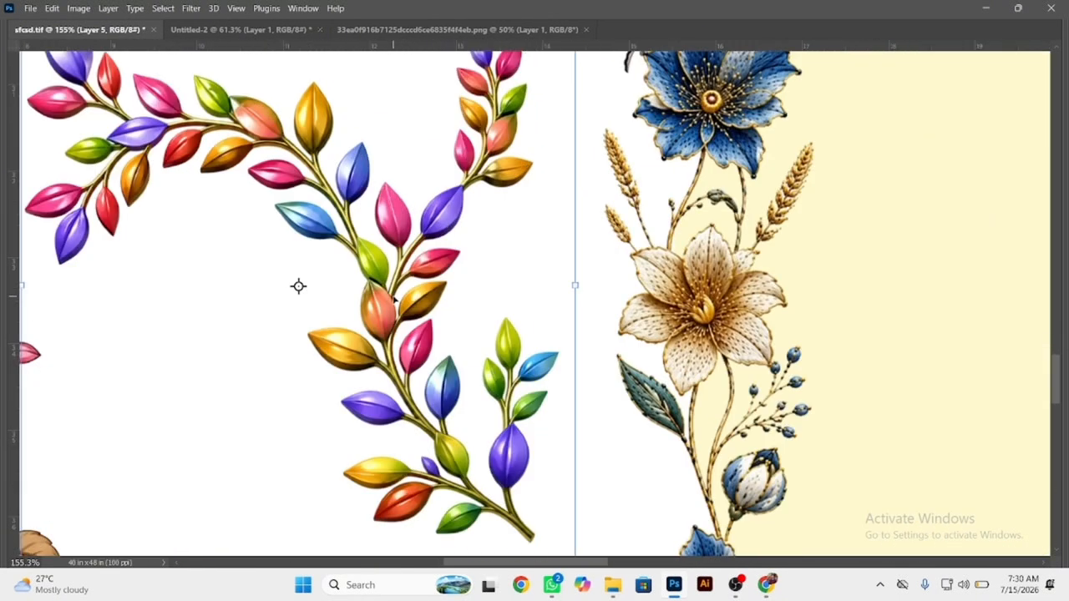
{"action": "key", "text": "Return"}
{"action": "key", "text": "ctrl+t"}
{"action": "key", "text": "Return"}
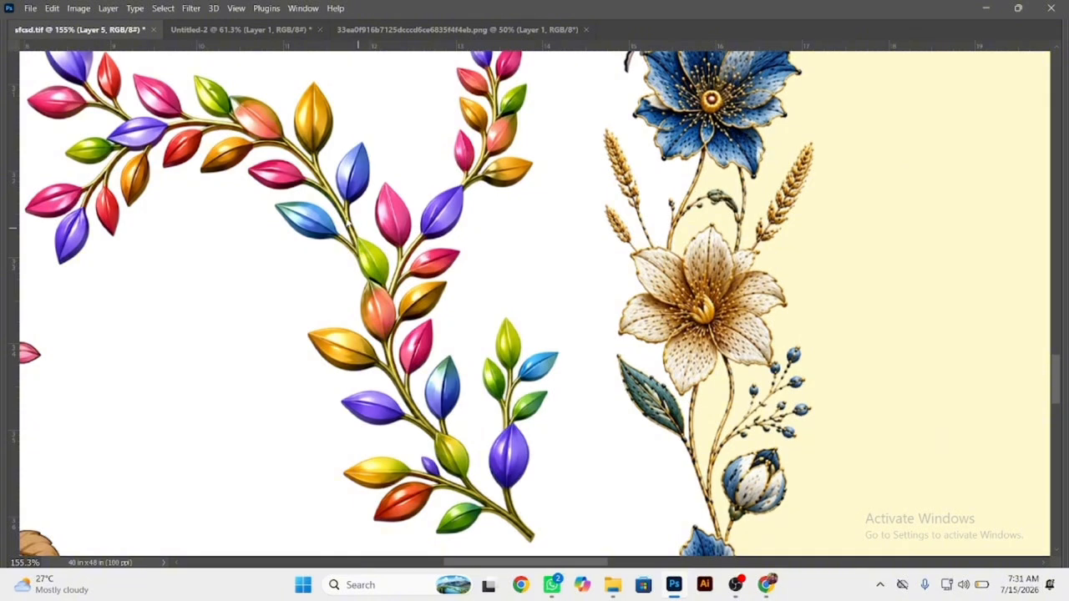
Lasso the arching left stem of the multicolour branch on Layer 5 and cut it away, keeping the upright sprig.
{"action": "scroll", "coordinate": [349, 223], "scroll_direction": "up", "scroll_amount": 4}
{"action": "left_click_drag", "start_coordinate": [375, 118], "coordinate": [393, 164]}
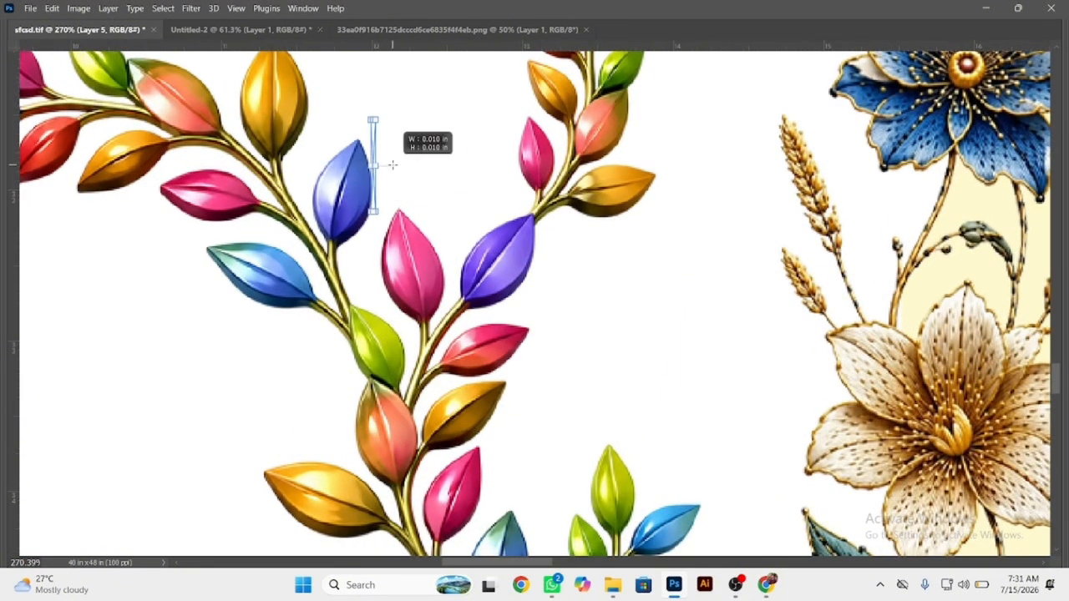
{"action": "key", "text": "ctrl+z"}
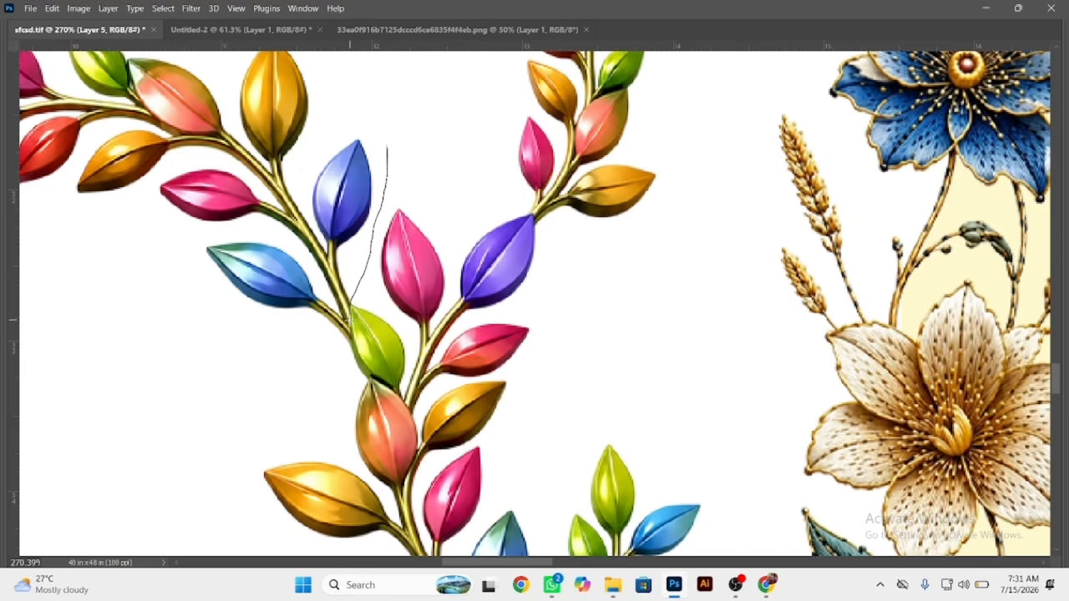
{"action": "mouse_move", "coordinate": [334, 369]}
{"action": "left_mouse_down"}
{"action": "mouse_move", "coordinate": [117, 172]}
{"action": "mouse_move", "coordinate": [405, 108]}
{"action": "mouse_move", "coordinate": [390, 148]}
{"action": "left_mouse_up"}
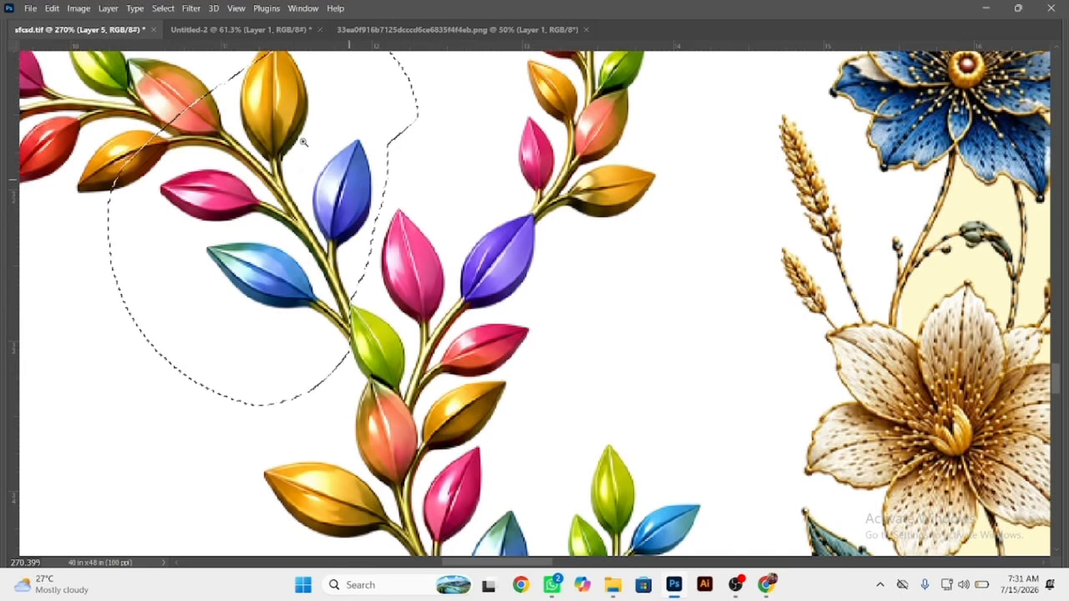
{"action": "scroll", "coordinate": [362, 183], "scroll_direction": "down", "scroll_amount": 3}
{"action": "scroll", "coordinate": [549, 294], "scroll_direction": "down", "scroll_amount": 3}
{"action": "mouse_move", "coordinate": [575, 275]}
{"action": "left_mouse_down"}
{"action": "mouse_move", "coordinate": [422, 157]}
{"action": "mouse_move", "coordinate": [276, 177]}
{"action": "mouse_move", "coordinate": [210, 277]}
{"action": "mouse_move", "coordinate": [245, 446]}
{"action": "mouse_move", "coordinate": [482, 454]}
{"action": "mouse_move", "coordinate": [512, 394]}
{"action": "left_mouse_up"}
{"action": "mouse_move", "coordinate": [319, 190]}
{"action": "left_mouse_down"}
{"action": "mouse_move", "coordinate": [207, 197]}
{"action": "mouse_move", "coordinate": [306, 260]}
{"action": "left_mouse_up"}
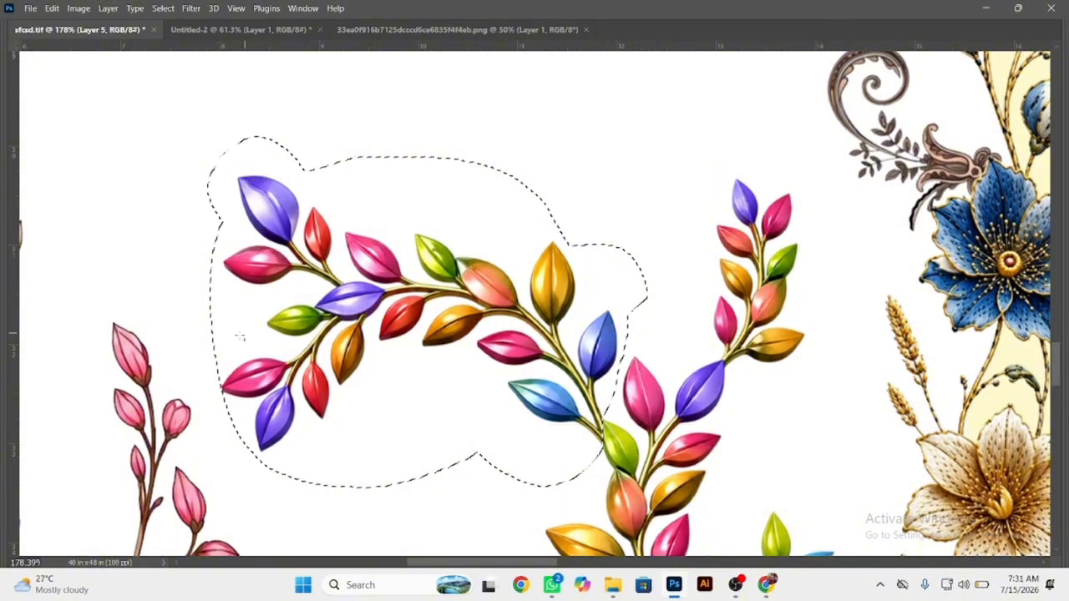
{"action": "mouse_move", "coordinate": [233, 338]}
{"action": "left_mouse_down"}
{"action": "mouse_move", "coordinate": [351, 406]}
{"action": "mouse_move", "coordinate": [348, 386]}
{"action": "left_mouse_up"}
{"action": "key", "text": "ctrl+x"}
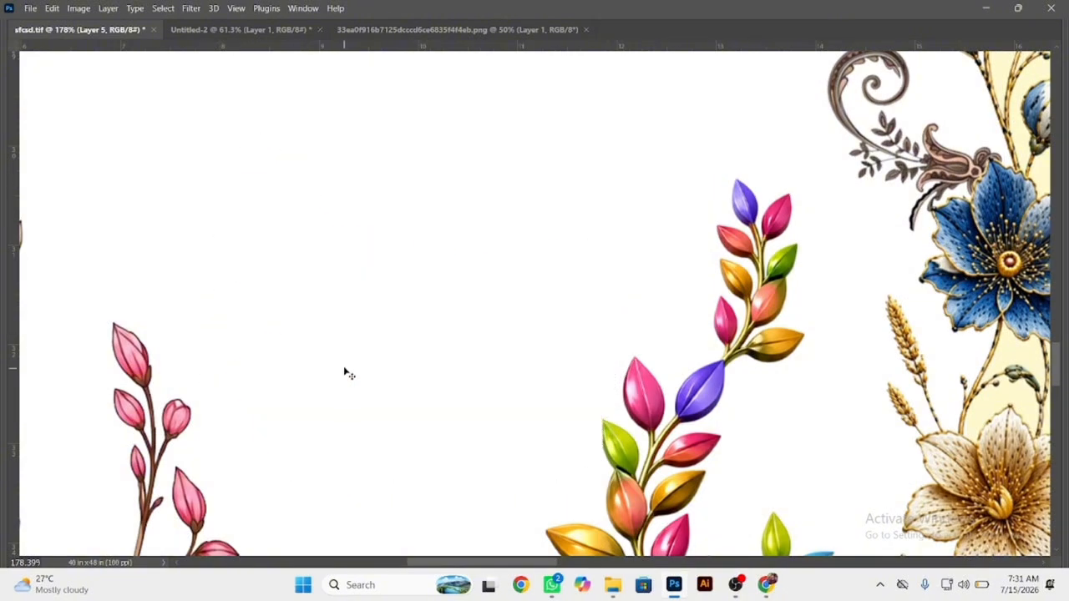
{"action": "scroll", "coordinate": [464, 287], "scroll_direction": "down", "scroll_amount": 5}
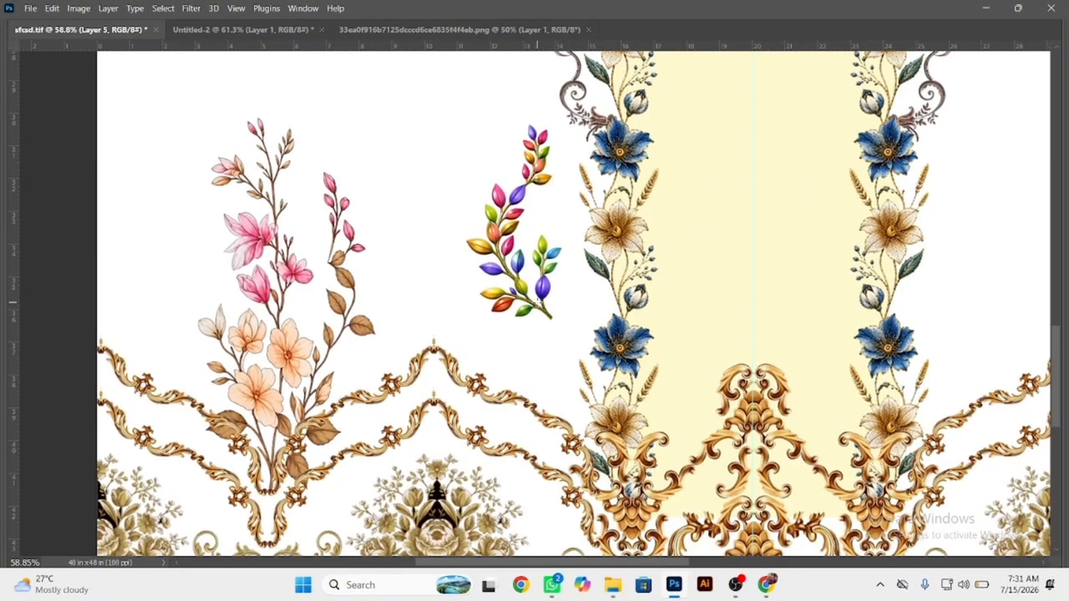
Bring the hidden workspace tools and layer list back into view, leaving the leaf sprig's size and position as they are.
{"action": "key", "text": "ctrl+t"}
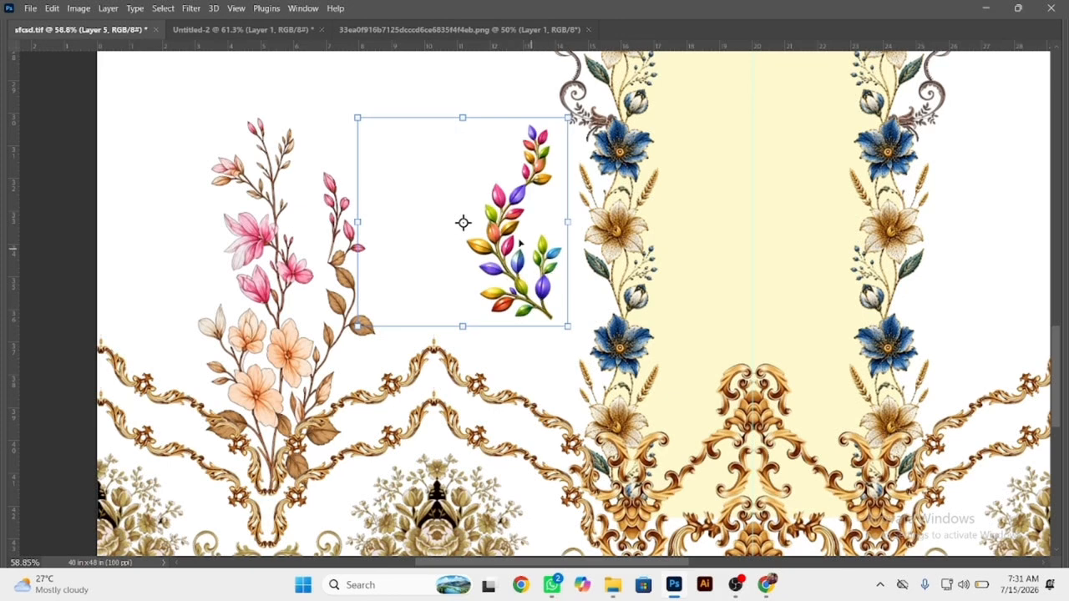
{"action": "key", "text": "Caps_Lock"}
{"action": "key", "text": "Tab"}
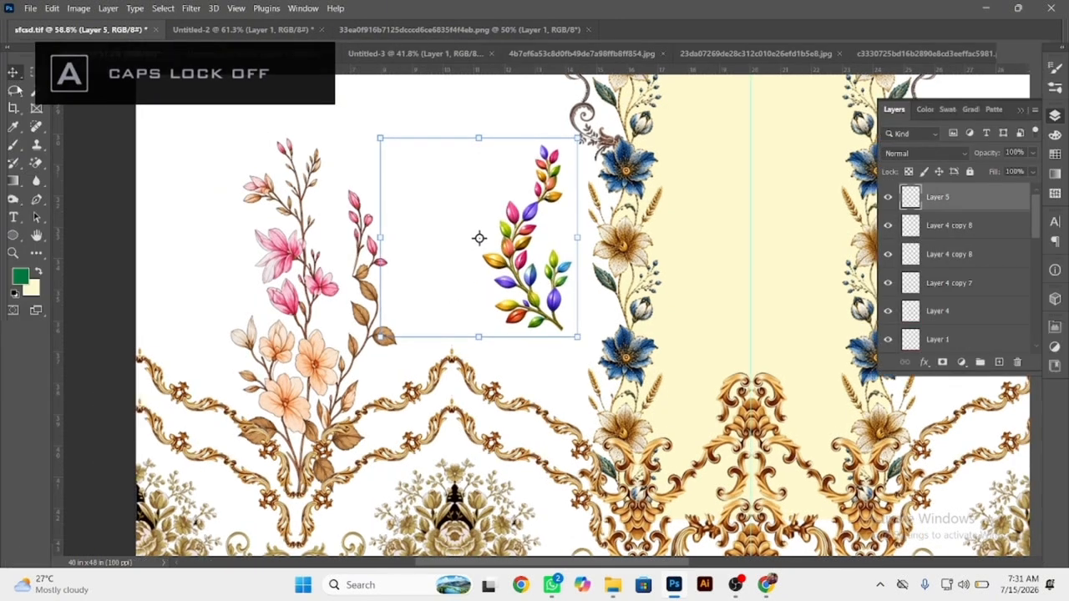
{"action": "key", "text": "Return"}
{"action": "key", "text": "m"}
{"action": "left_click_drag", "start_coordinate": [287, 224], "coordinate": [470, 414]}
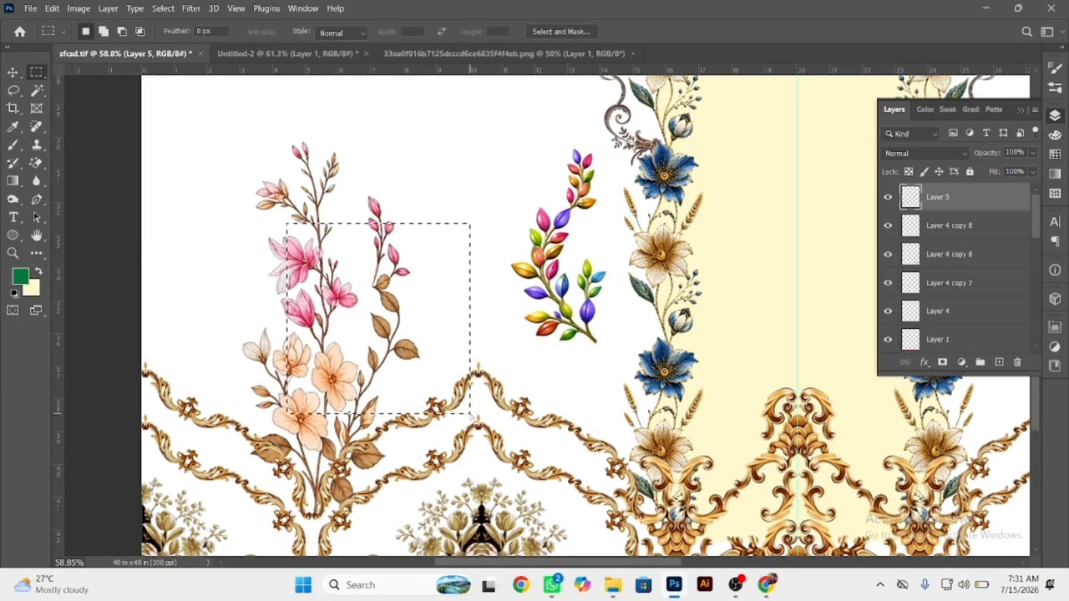
{"action": "left_click_drag", "start_coordinate": [289, 104], "coordinate": [493, 264]}
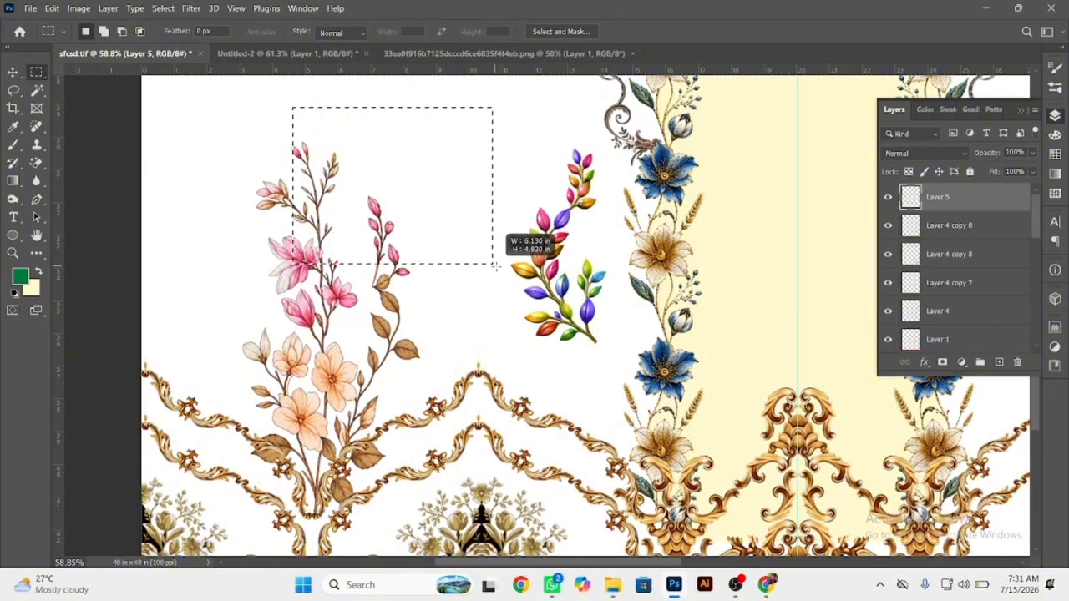
{"action": "key", "text": "ctrl+d"}
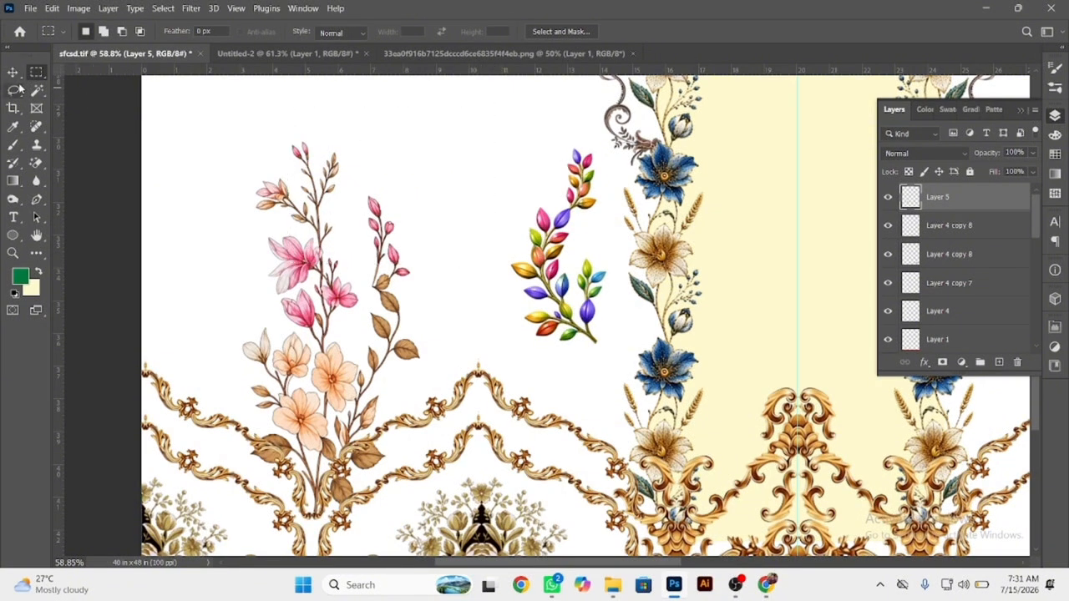
Scale the leaf sprig to about 66.79%, rotate it about -36.76°, and place it on the gold border slope left of the central floral band.
{"action": "left_click", "coordinate": [13, 72]}
{"action": "left_click_drag", "start_coordinate": [563, 242], "coordinate": [516, 286]}
{"action": "left_click_drag", "start_coordinate": [570, 363], "coordinate": [553, 402]}
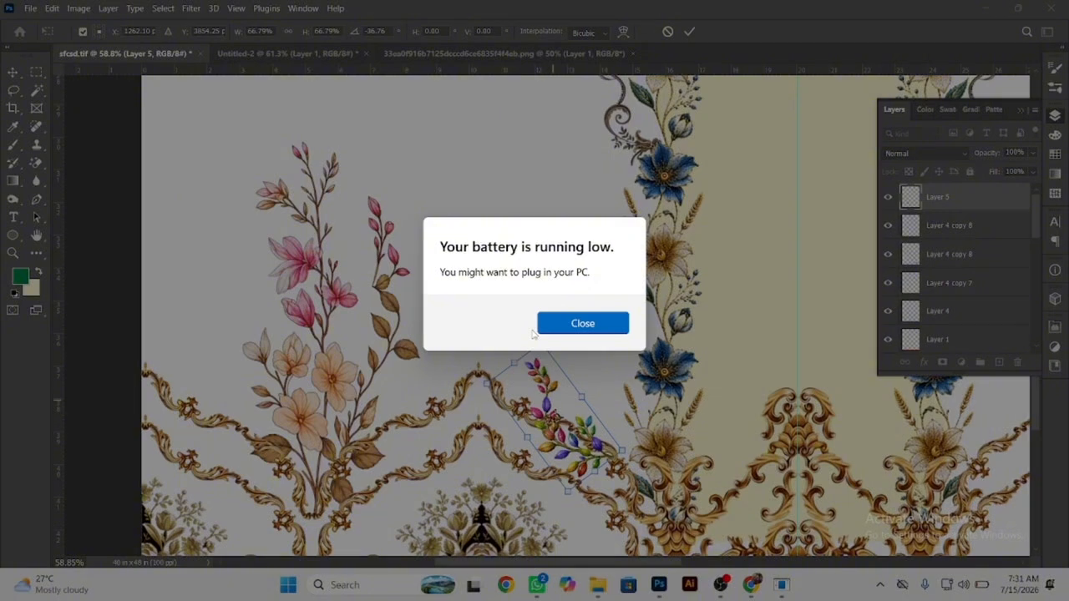
Dismiss the low-battery notice, flip the leaf sprig horizontally and fit it along the gold border slope beside the central floral band.
{"action": "left_click", "coordinate": [535, 332]}
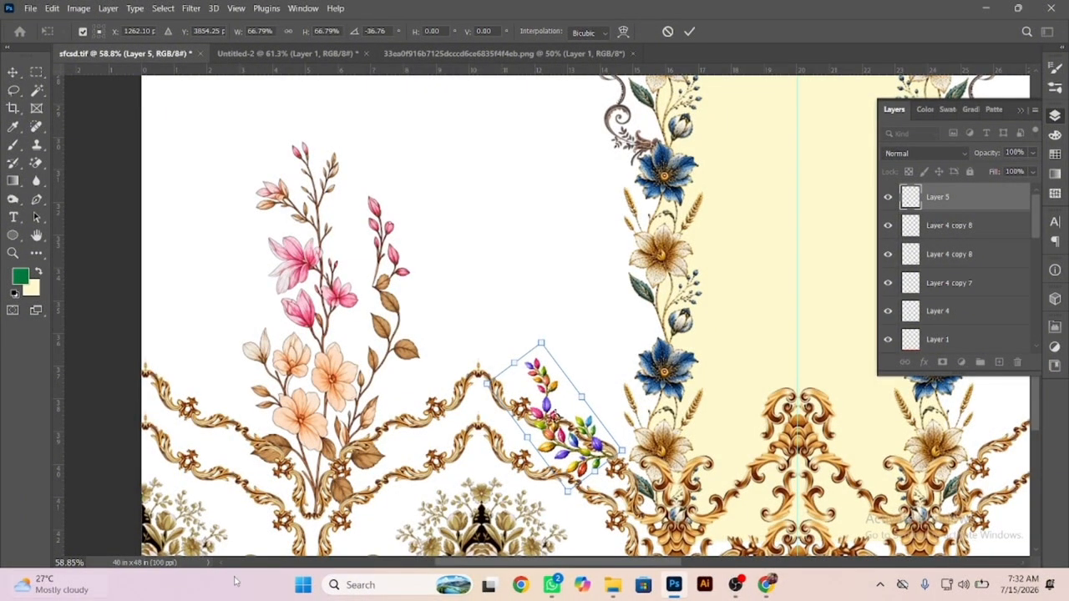
{"action": "scroll", "coordinate": [590, 451], "scroll_direction": "up", "scroll_amount": 6}
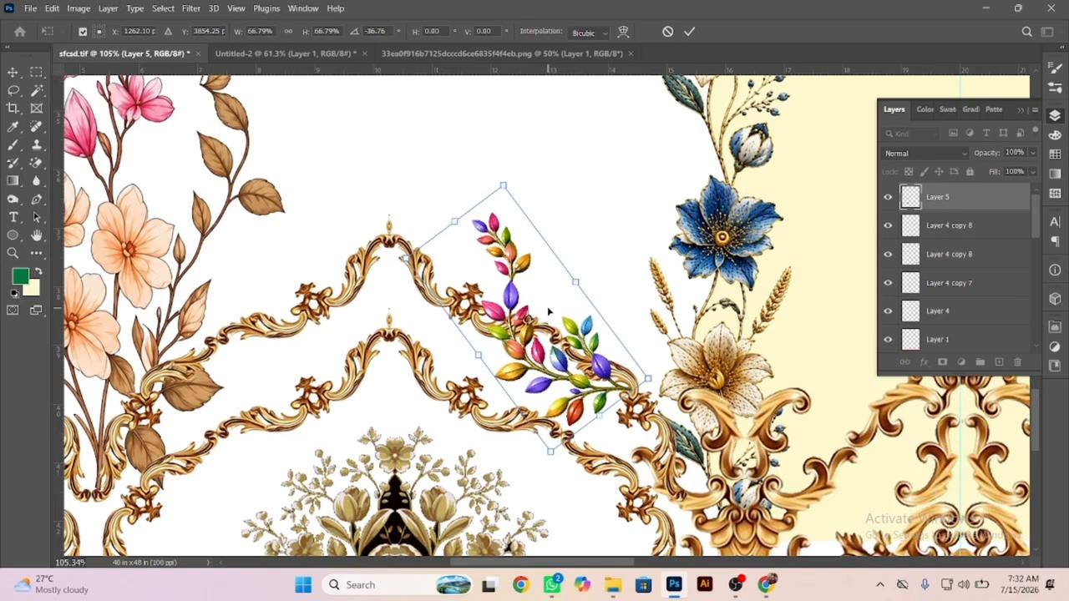
{"action": "right_click", "coordinate": [549, 312]}
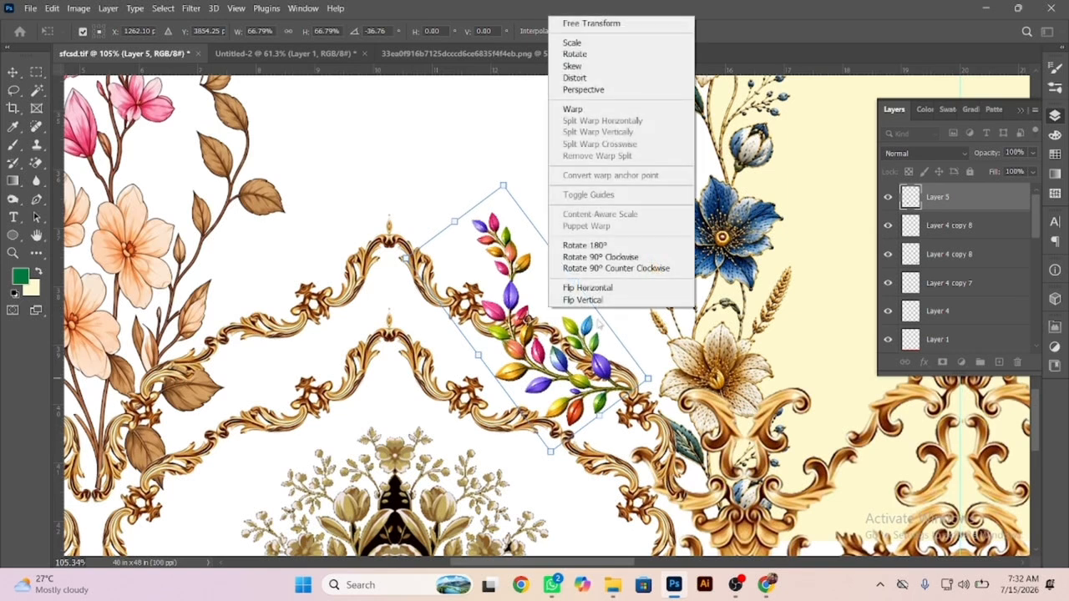
{"action": "left_click", "coordinate": [573, 288]}
{"action": "left_click_drag", "start_coordinate": [585, 291], "coordinate": [383, 228]}
{"action": "key", "text": "Return"}
Duplicate the leaf sprig up to the gold border's peak and lasso away the copy's leaves extending left of the peak.
{"action": "left_click_drag", "start_coordinate": [477, 259], "coordinate": [544, 299]}
{"action": "key", "text": "l"}
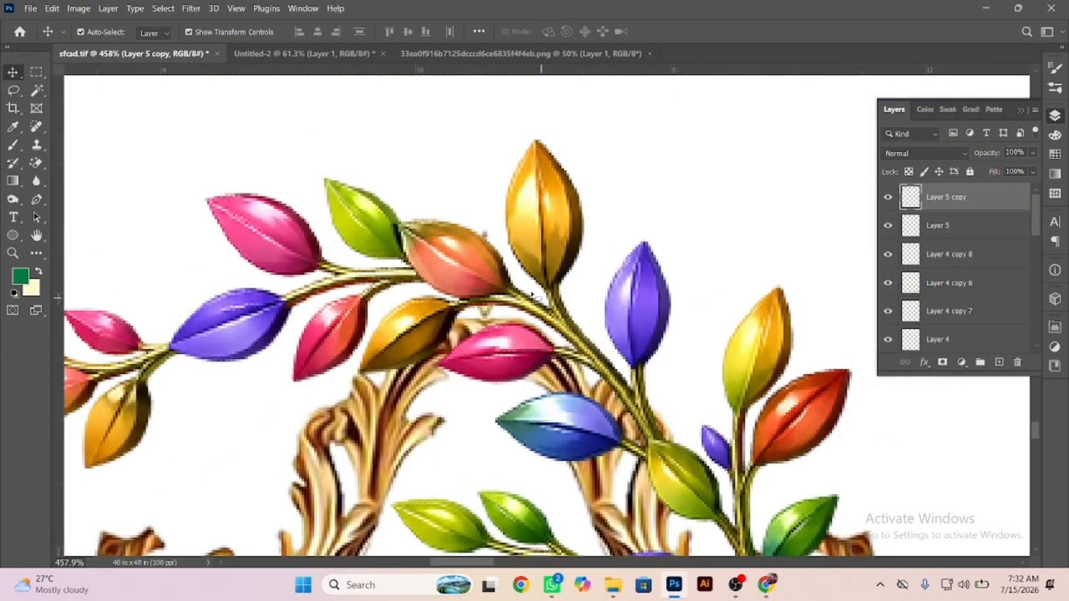
{"action": "left_click_drag", "start_coordinate": [401, 228], "coordinate": [421, 278]}
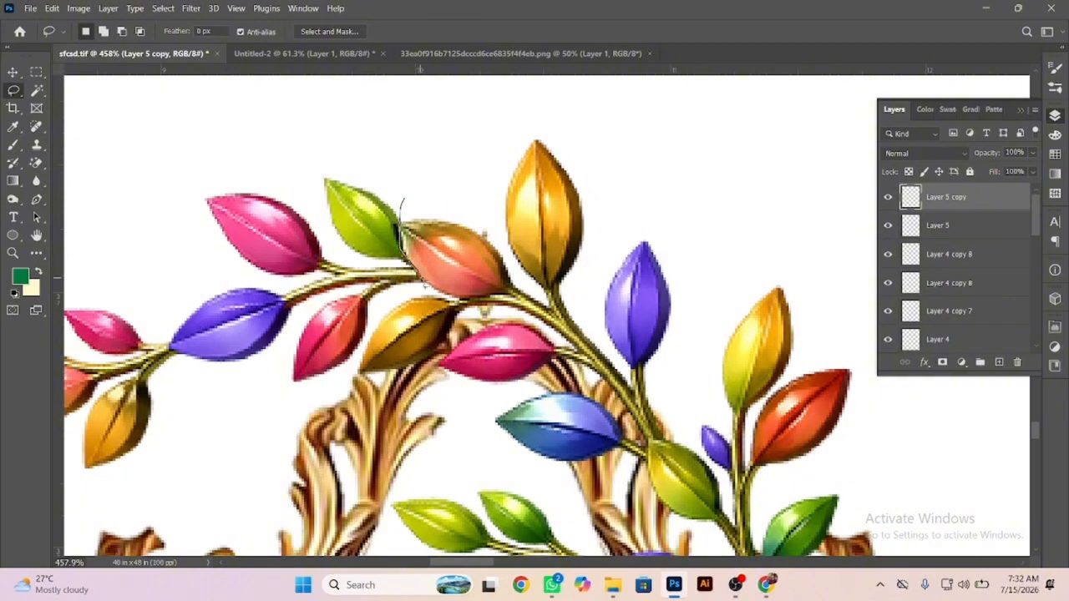
{"action": "mouse_move", "coordinate": [364, 361]}
{"action": "left_mouse_down"}
{"action": "mouse_move", "coordinate": [140, 232]}
{"action": "mouse_move", "coordinate": [382, 143]}
{"action": "left_mouse_up"}
{"action": "key", "text": "ctrl+0"}
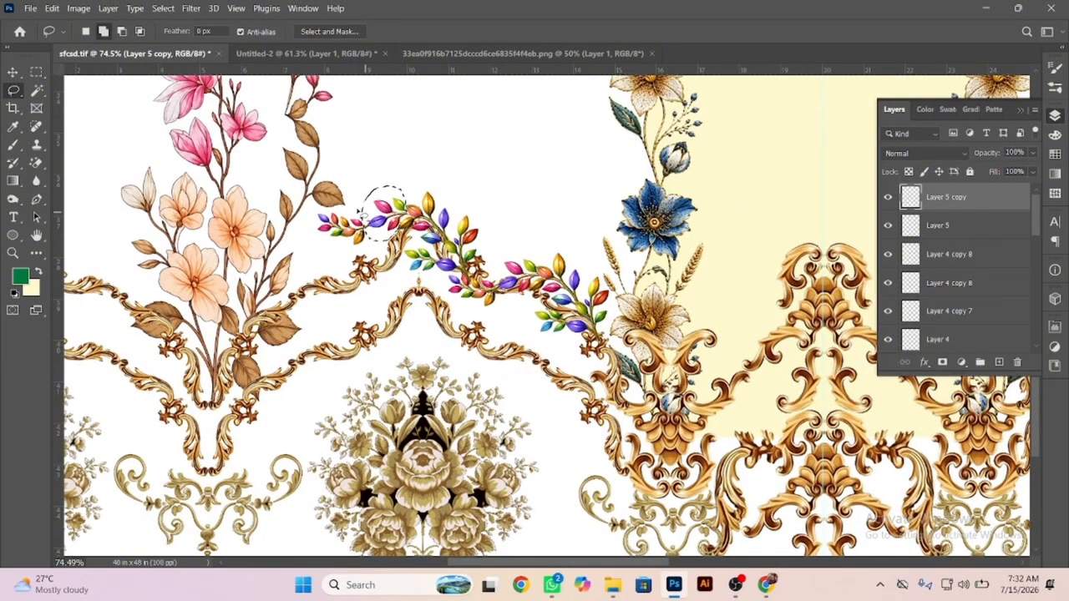
{"action": "mouse_move", "coordinate": [362, 213]}
{"action": "left_mouse_down"}
{"action": "mouse_move", "coordinate": [372, 245]}
{"action": "mouse_move", "coordinate": [382, 231]}
{"action": "left_mouse_up"}
{"action": "key", "text": "Delete"}
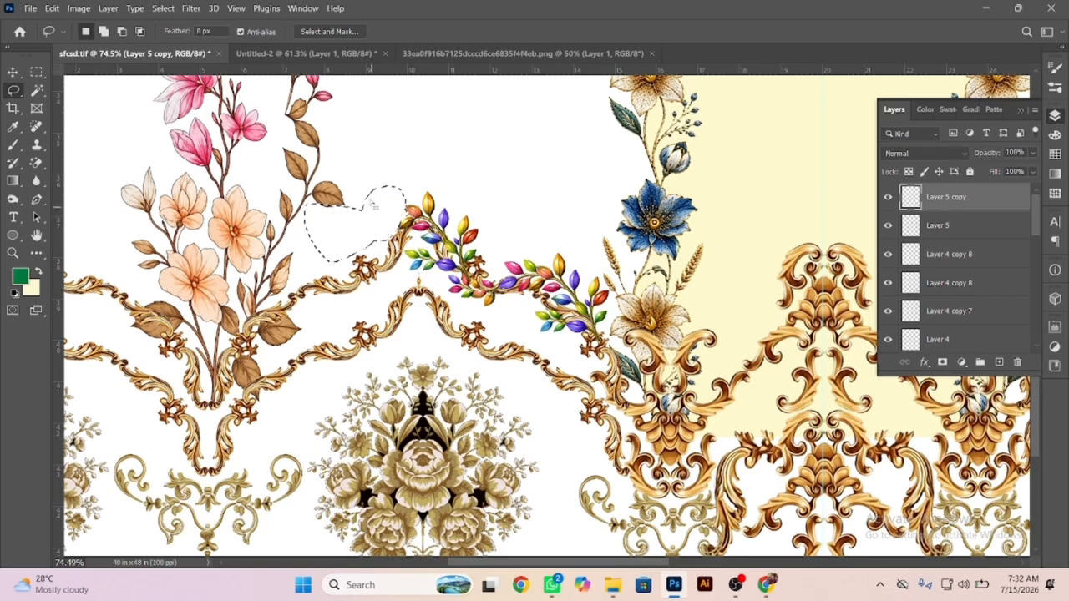
{"action": "key", "text": "ctrl+d"}
Merge the two leaf sprig layers and clear the leftover pixels to the left of the merged garland.
{"action": "left_click", "coordinate": [13, 72]}
{"action": "scroll", "coordinate": [470, 269], "scroll_direction": "up", "scroll_amount": 4}
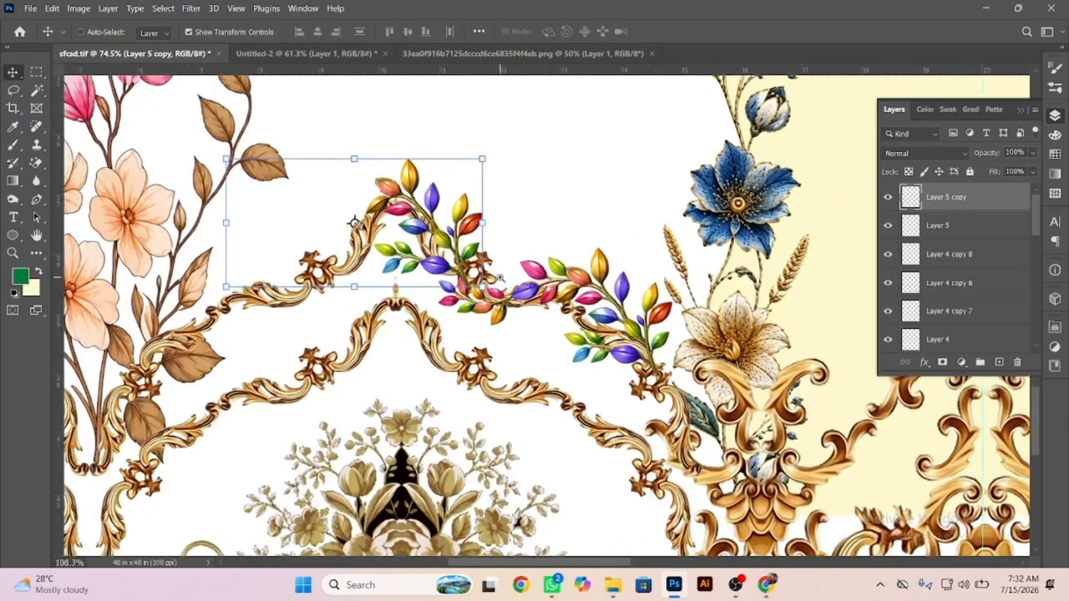
{"action": "left_click", "coordinate": [538, 273], "text": "shift"}
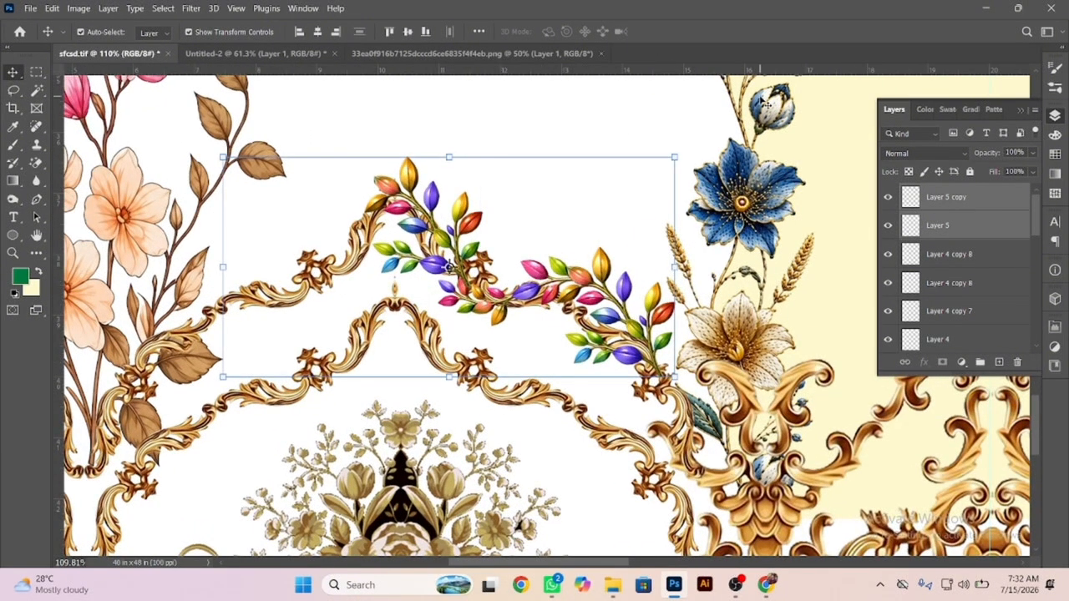
{"action": "key", "text": "ctrl+e"}
{"action": "left_click_drag", "start_coordinate": [446, 298], "coordinate": [558, 280]}
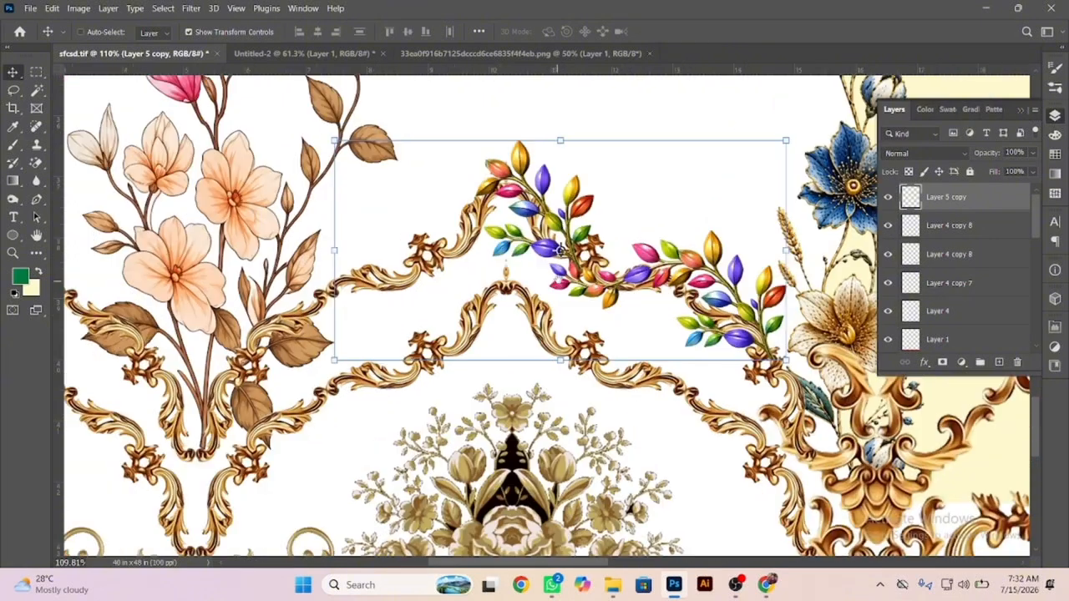
{"action": "key", "text": "m"}
{"action": "left_click_drag", "start_coordinate": [186, 107], "coordinate": [470, 391]}
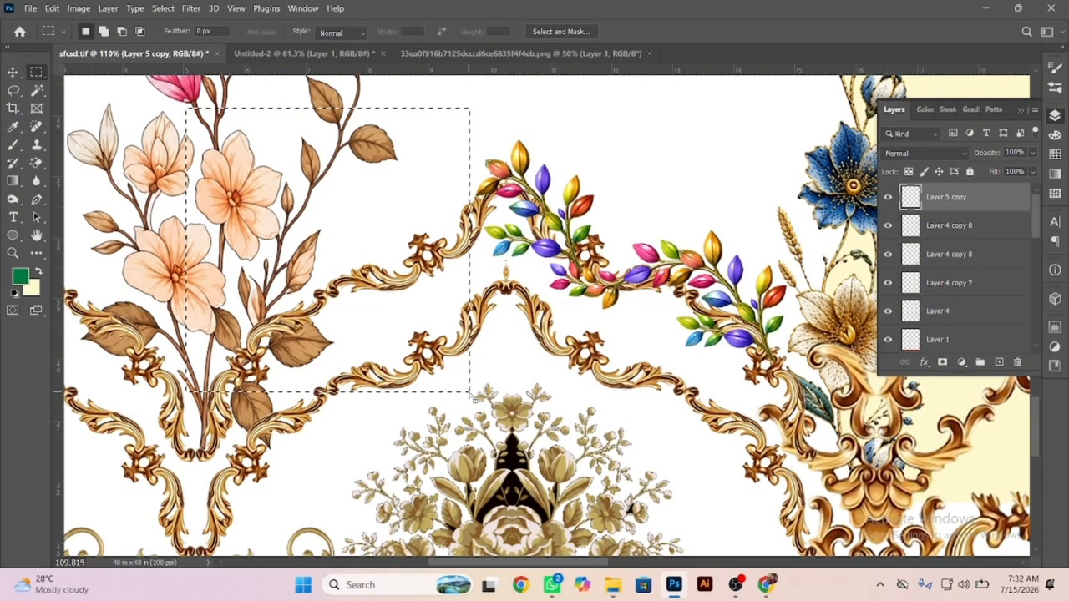
{"action": "key", "text": "ctrl+d"}
{"action": "key", "text": "v"}
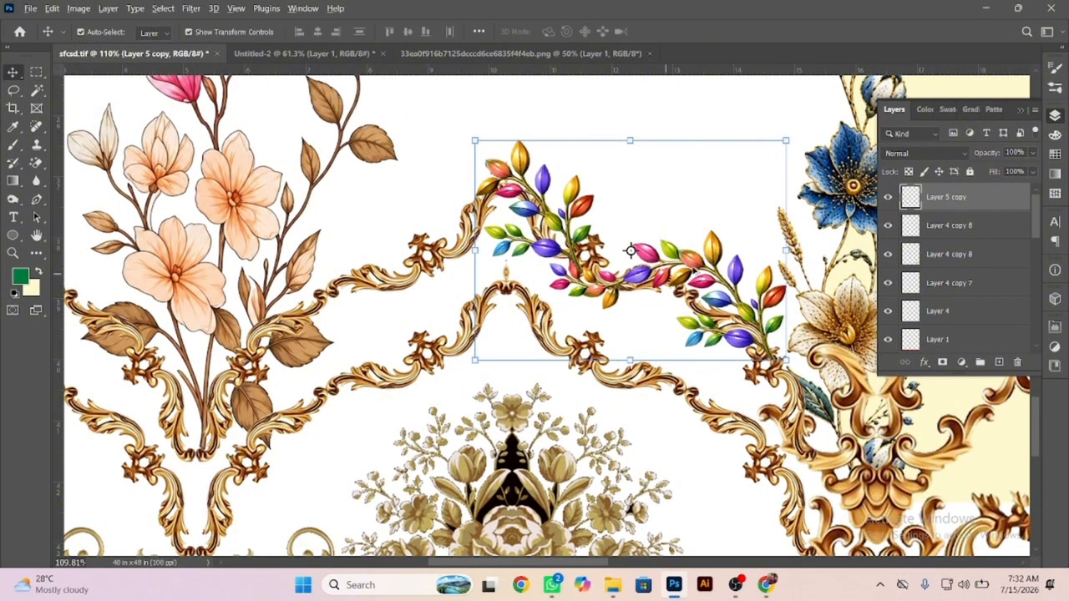
Duplicate the merged leaf garland to the left, flip the copy horizontally and align it as a mirror image across the border's peak.
{"action": "left_click_drag", "start_coordinate": [717, 246], "coordinate": [450, 246]}
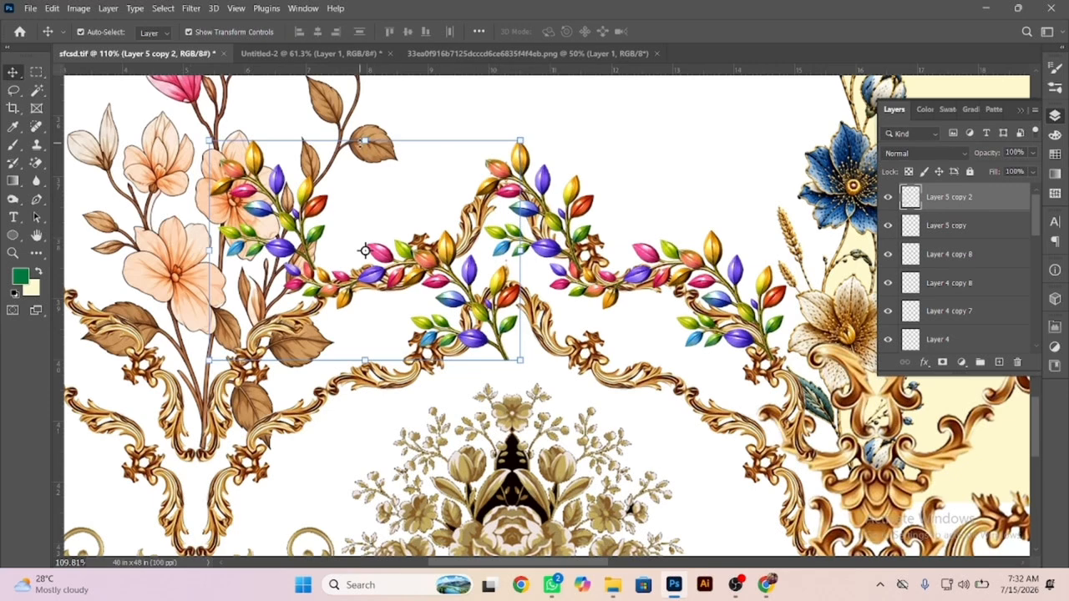
{"action": "right_click", "coordinate": [368, 173]}
{"action": "left_click", "coordinate": [407, 446]}
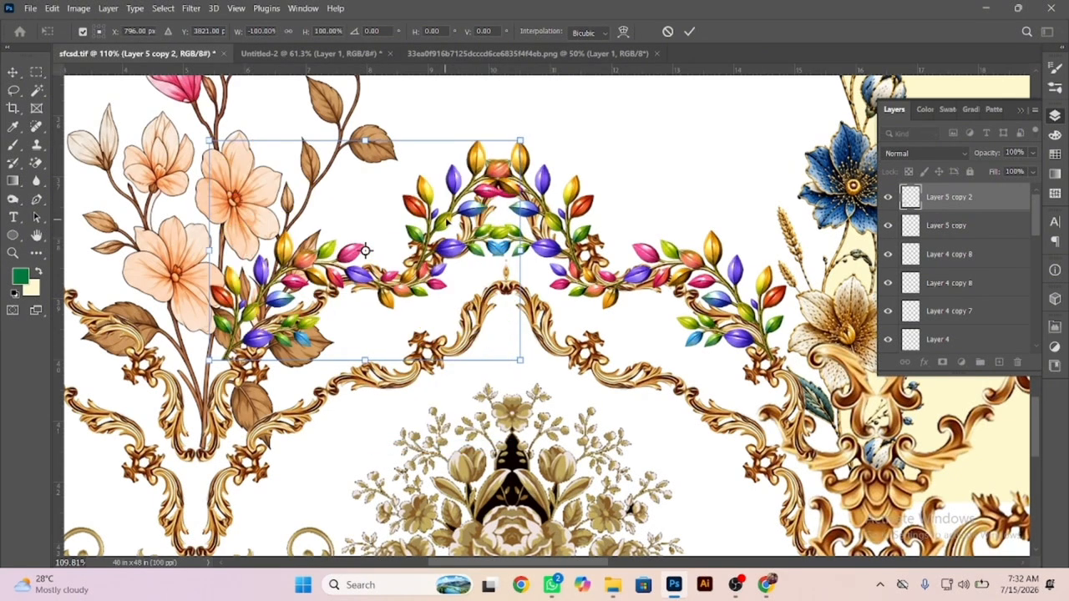
{"action": "left_click_drag", "start_coordinate": [457, 188], "coordinate": [437, 199]}
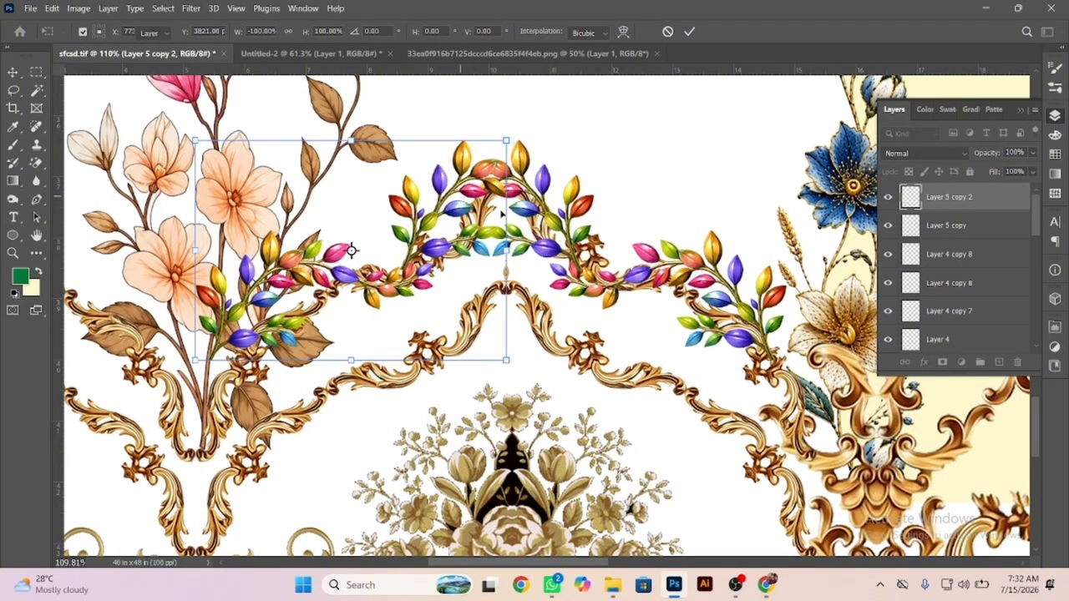
{"action": "key", "text": "Return"}
Move both garland halves together down and right onto the upper gold border scallop and merge them into one layer.
{"action": "left_click", "coordinate": [491, 249], "text": "shift"}
{"action": "left_click_drag", "start_coordinate": [491, 249], "coordinate": [508, 269]}
{"action": "key", "text": "ctrl+e"}
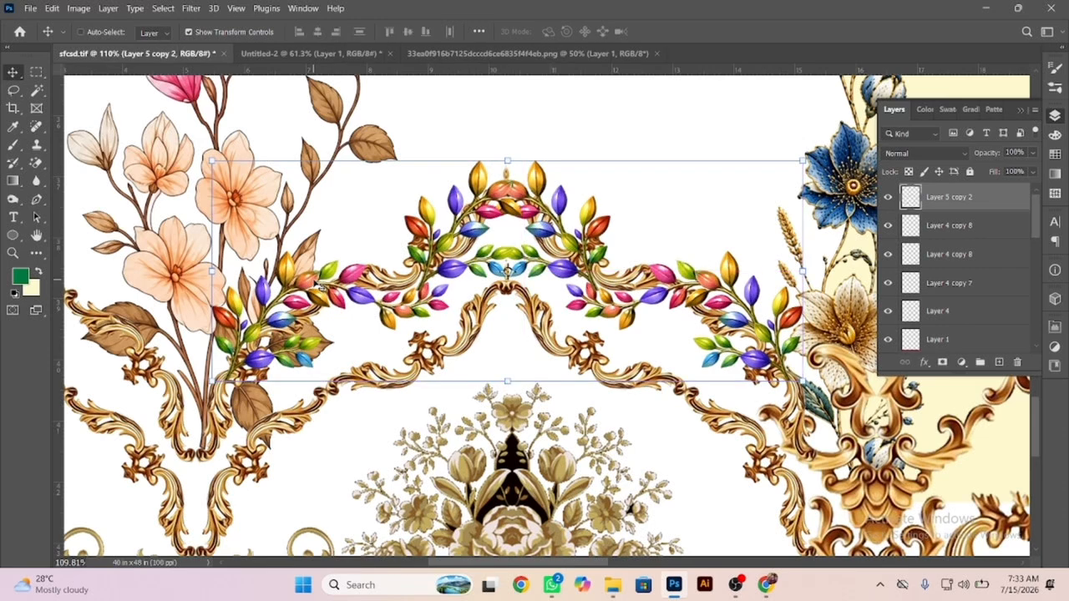
Hide the workspace tools and duplicate the full leaf garland onto the half scallop at the canvas's left edge.
{"action": "left_click_drag", "start_coordinate": [441, 255], "coordinate": [685, 218]}
{"action": "key", "text": "Tab"}
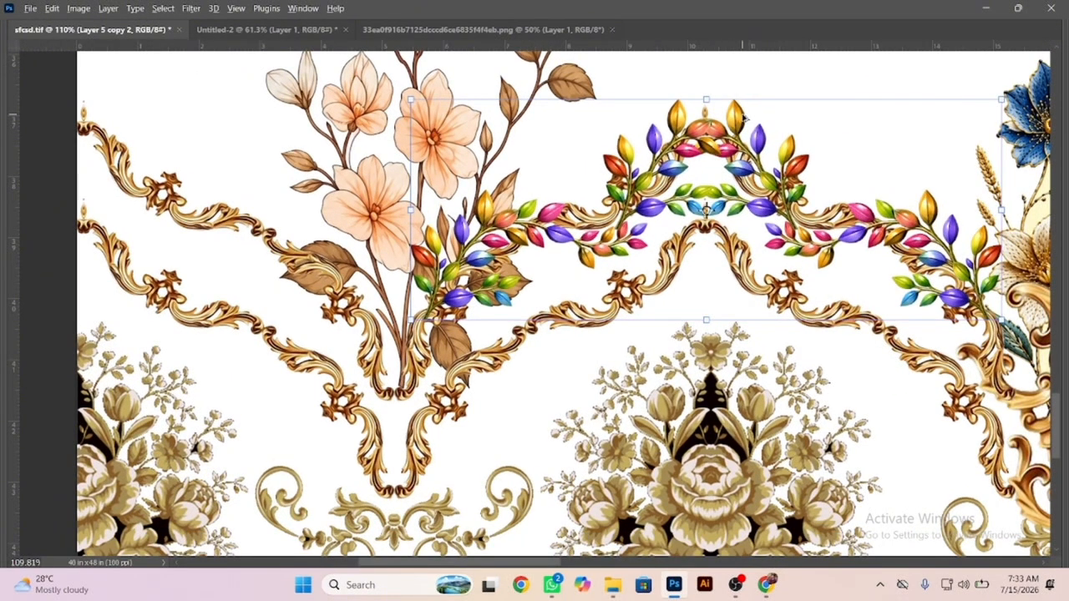
{"action": "left_click_drag", "start_coordinate": [739, 120], "coordinate": [130, 135]}
Bring the left pink and peach floral spray in front of the leaf garlands.
{"action": "left_click", "coordinate": [403, 234]}
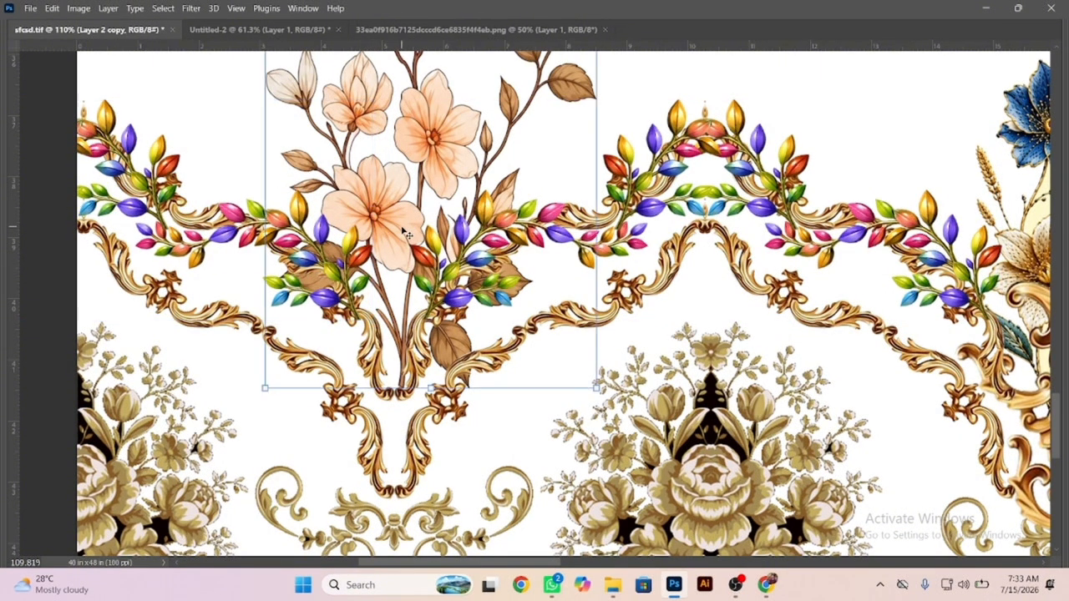
{"action": "key", "text": "ctrl+bracketright"}
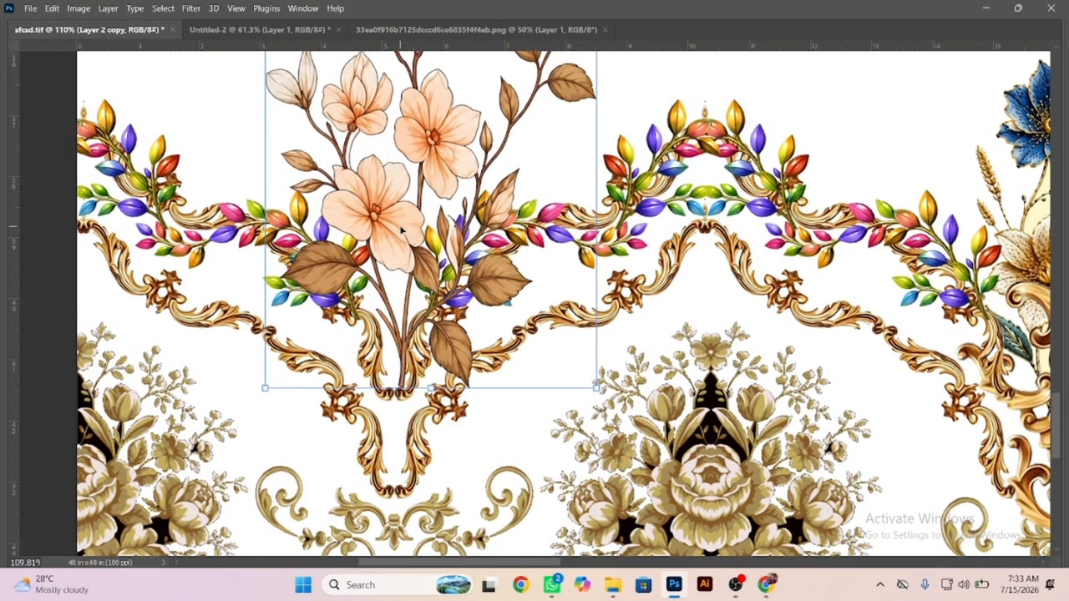
Select both leaf garlands on the left half and duplicate them onto the matching gold border scallops on the right half.
{"action": "left_click_drag", "start_coordinate": [468, 335], "coordinate": [292, 288]}
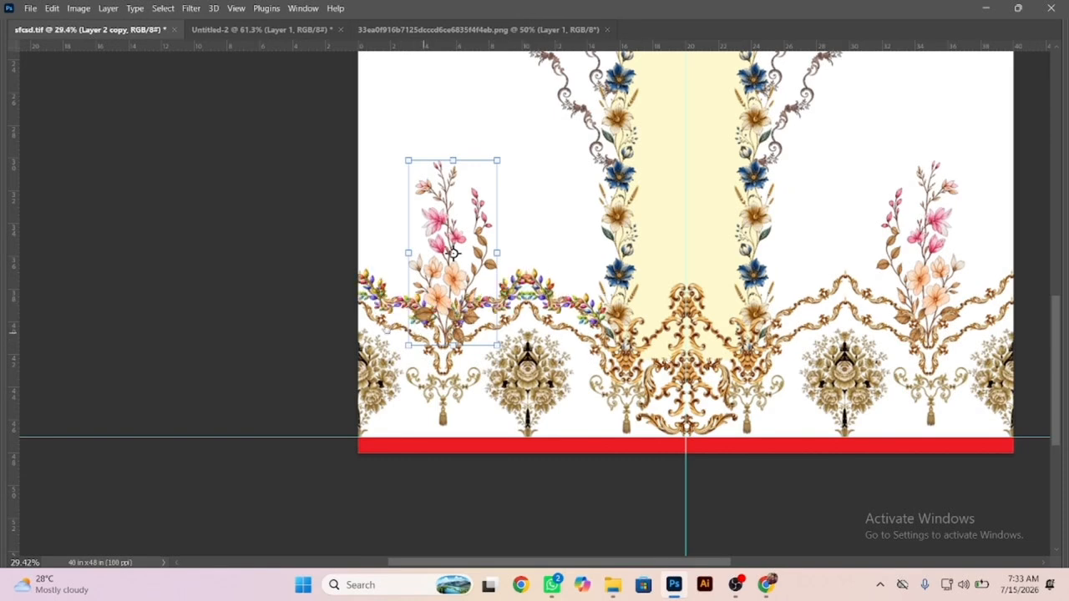
{"action": "left_click_drag", "start_coordinate": [671, 358], "coordinate": [328, 322]}
{"action": "left_click", "coordinate": [185, 243]}
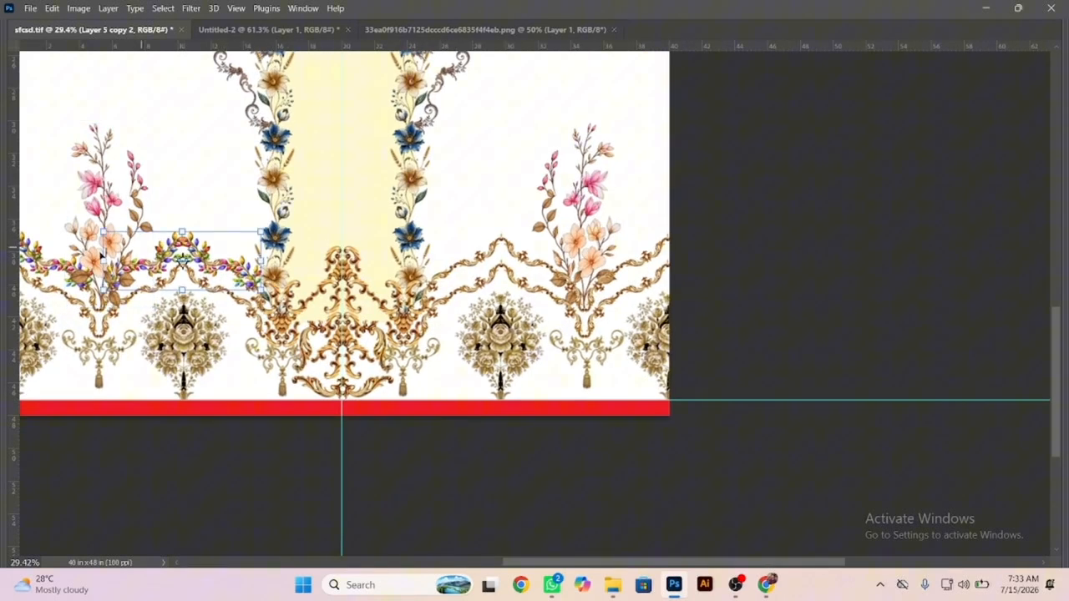
{"action": "left_click", "coordinate": [29, 242], "text": "shift"}
{"action": "left_click_drag", "start_coordinate": [32, 242], "coordinate": [513, 208]}
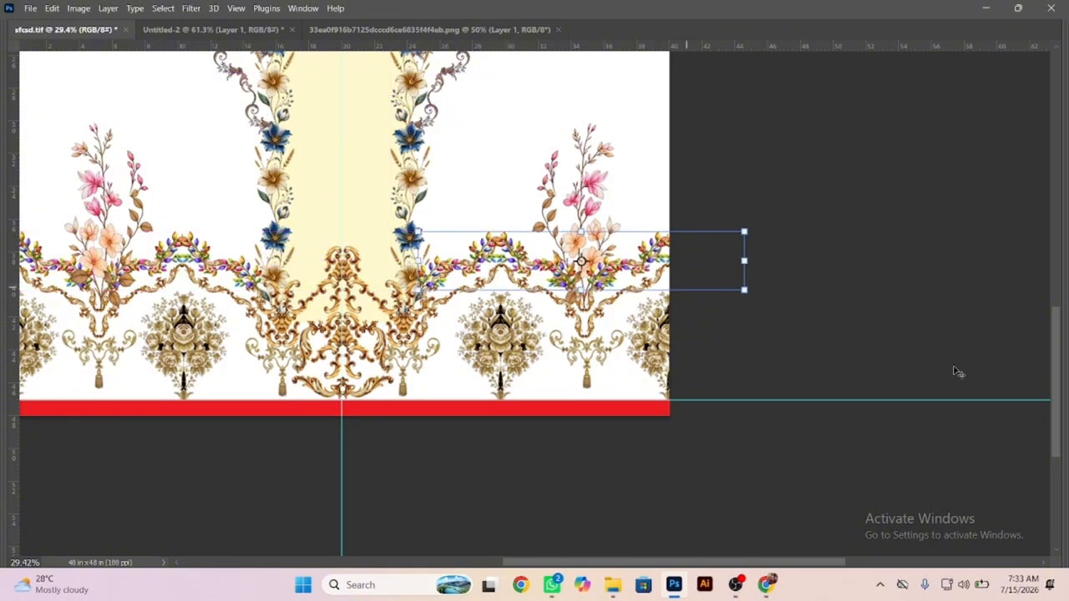
Bring the right floral spray on Layer 2 in front of the duplicated leaf garlands.
{"action": "left_click", "coordinate": [918, 342]}
{"action": "left_click", "coordinate": [577, 240]}
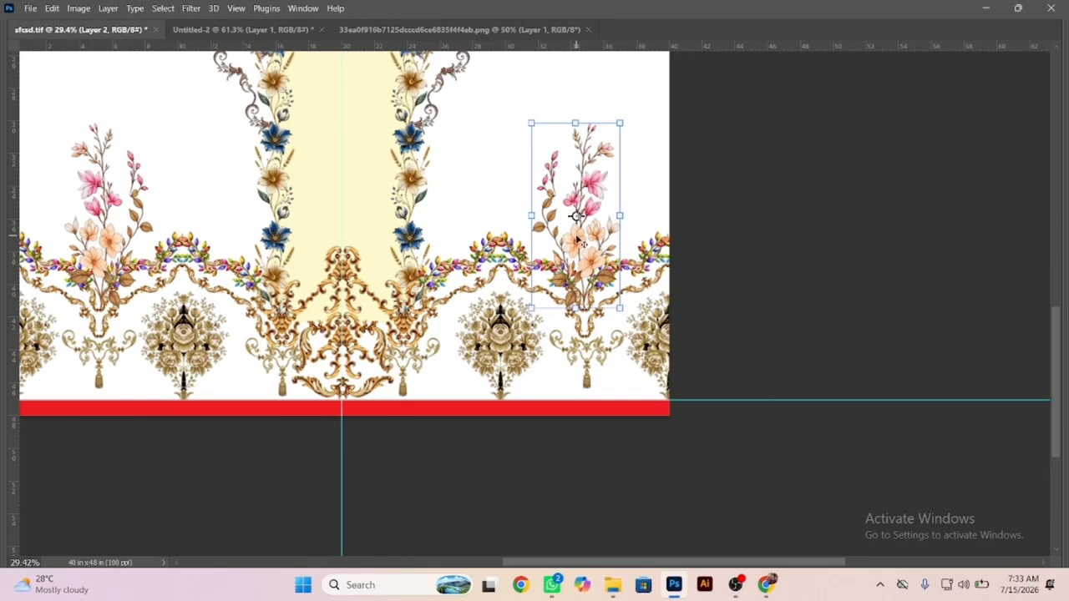
{"action": "left_click", "coordinate": [710, 272]}
Start a pen path at the canvas's left edge and trace the lower gold border past its first knot ornament.
{"action": "left_click_drag", "start_coordinate": [492, 296], "coordinate": [817, 309]}
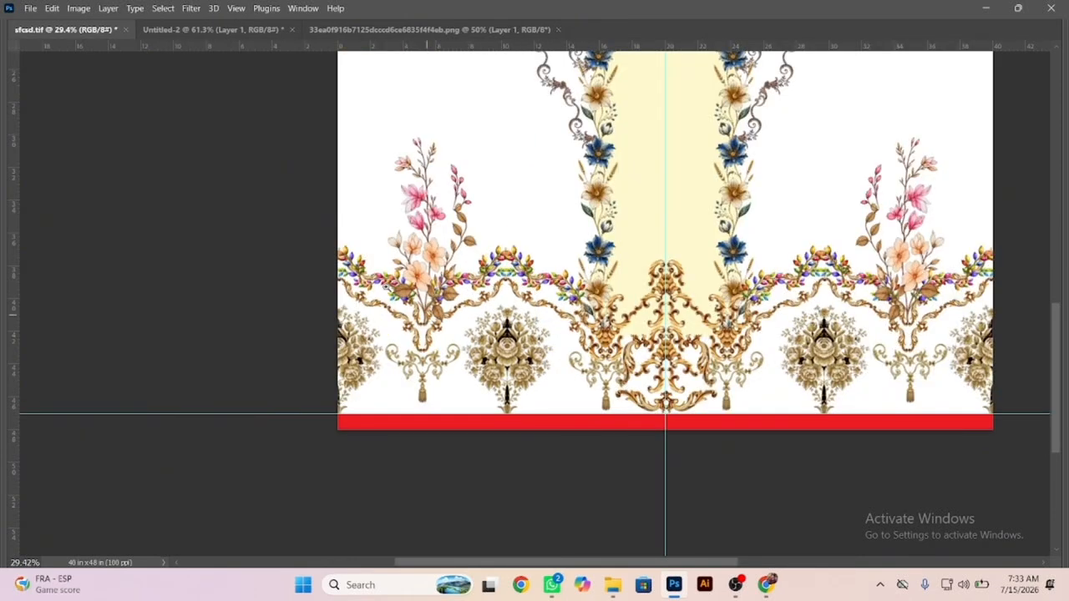
{"action": "scroll", "coordinate": [387, 288], "scroll_direction": "up", "scroll_amount": 3}
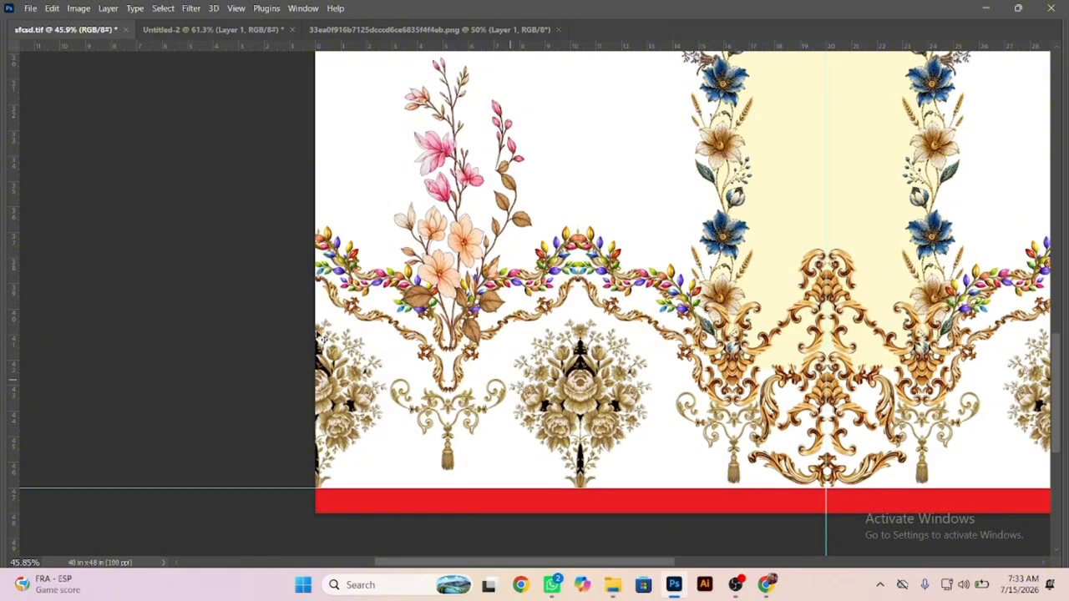
{"action": "scroll", "coordinate": [318, 284], "scroll_direction": "up", "scroll_amount": 8}
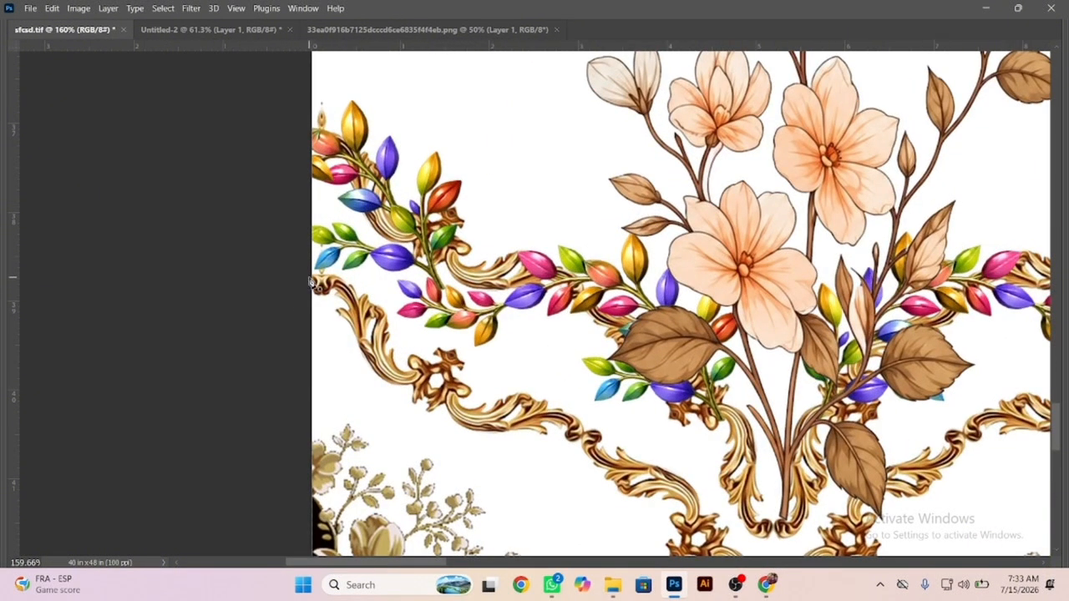
{"action": "left_click", "coordinate": [382, 361]}
{"action": "left_click", "coordinate": [410, 376]}
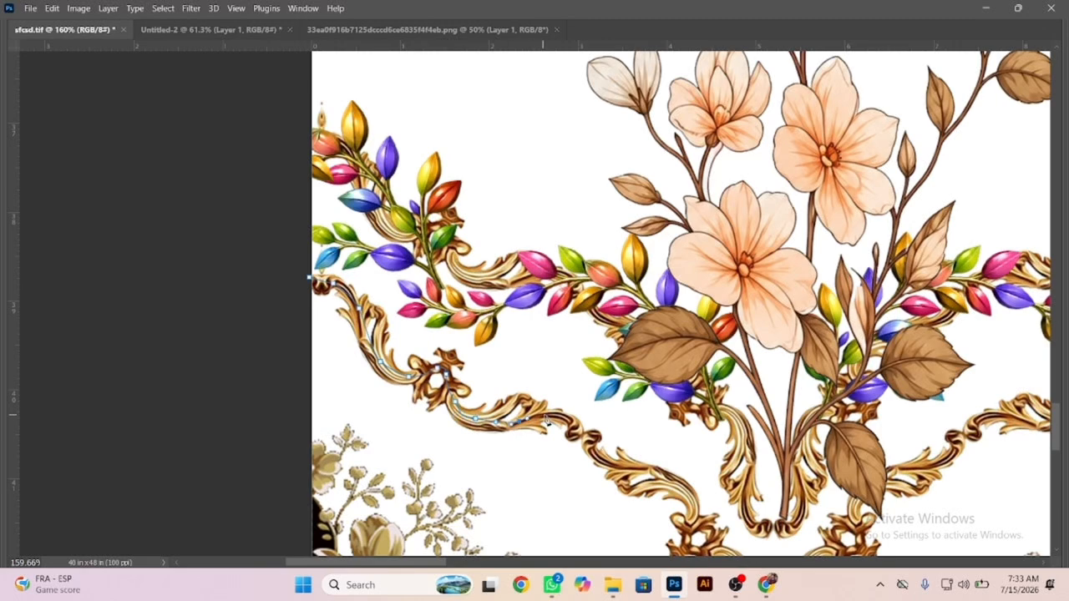
{"action": "scroll", "coordinate": [568, 430], "scroll_direction": "up", "scroll_amount": 6}
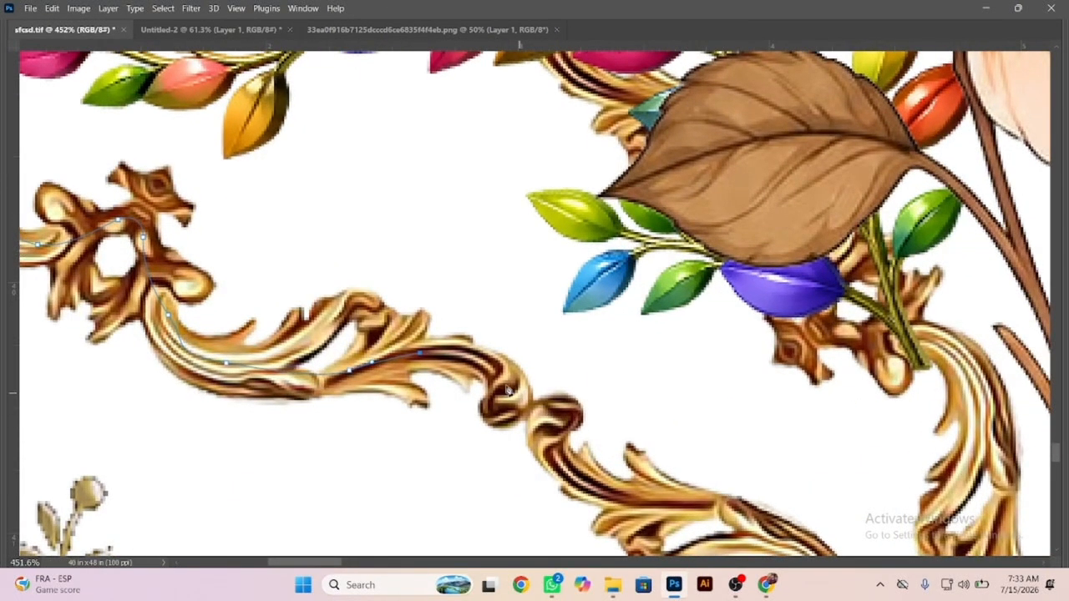
Extend the path along the lower gold border, through the knot above the valley and down the valley's left side.
{"action": "left_click", "coordinate": [503, 382]}
{"action": "left_click_drag", "start_coordinate": [583, 474], "coordinate": [609, 496]}
{"action": "left_click_drag", "start_coordinate": [701, 519], "coordinate": [773, 535]}
{"action": "left_click_drag", "start_coordinate": [773, 534], "coordinate": [447, 327]}
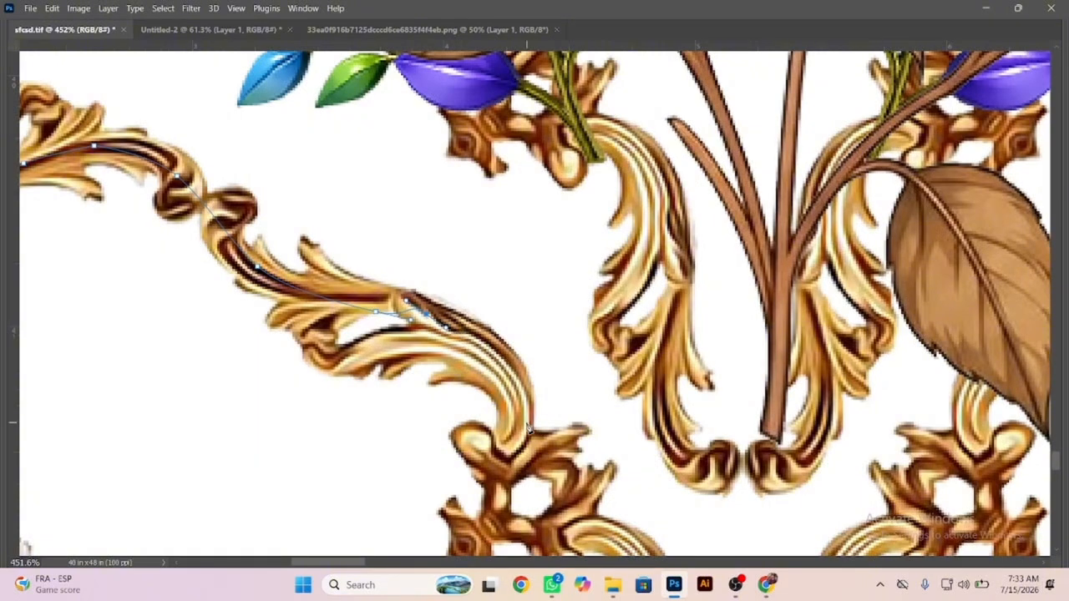
{"action": "left_click_drag", "start_coordinate": [525, 428], "coordinate": [520, 457]}
{"action": "left_click_drag", "start_coordinate": [625, 545], "coordinate": [381, 269]}
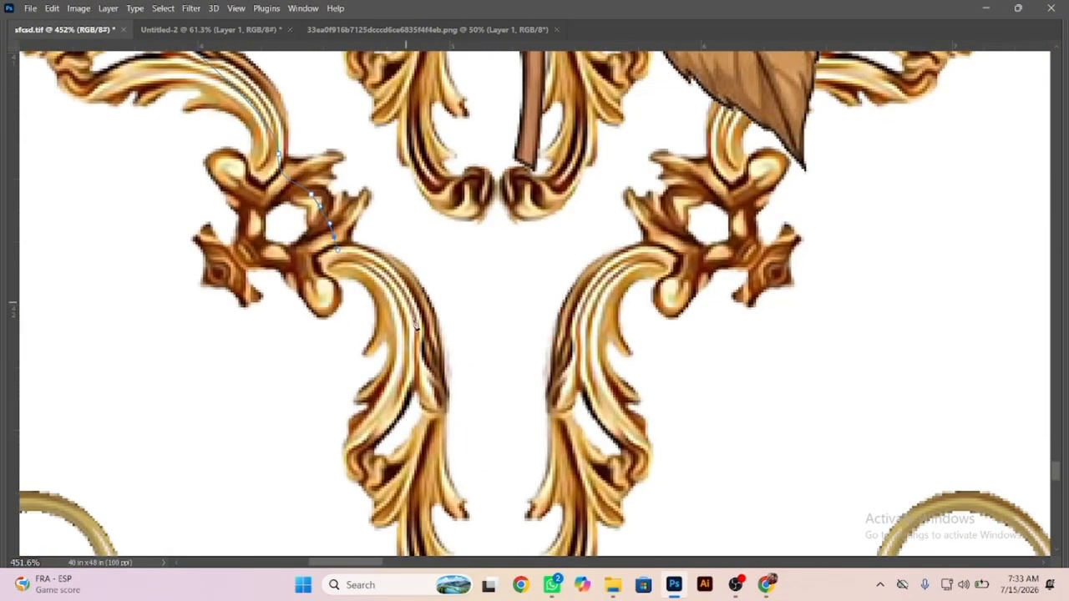
{"action": "left_click_drag", "start_coordinate": [421, 511], "coordinate": [397, 332]}
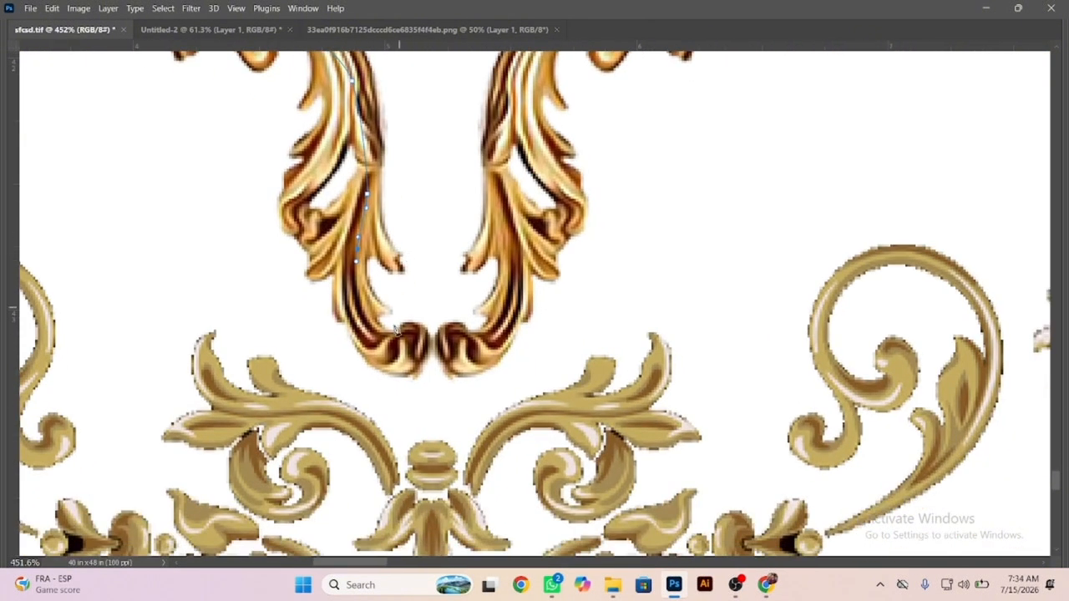
Carry the path across the valley below the floral spray and up the right side to the border's scroll joint.
{"action": "left_click_drag", "start_coordinate": [511, 288], "coordinate": [420, 377]}
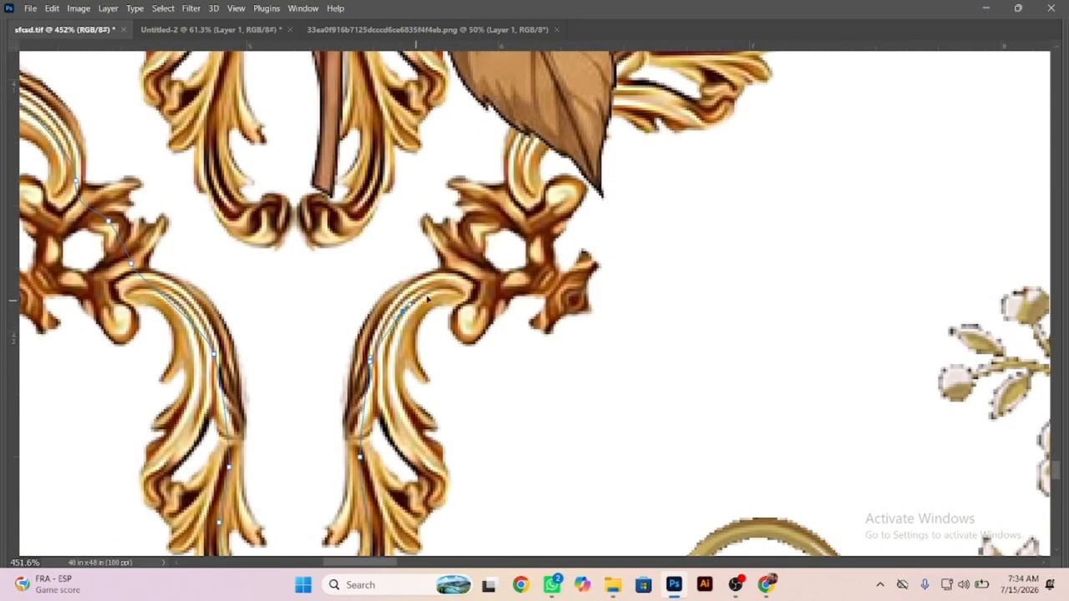
{"action": "left_click_drag", "start_coordinate": [564, 124], "coordinate": [447, 380]}
{"action": "left_click_drag", "start_coordinate": [561, 348], "coordinate": [587, 341]}
{"action": "left_click_drag", "start_coordinate": [628, 296], "coordinate": [639, 269]}
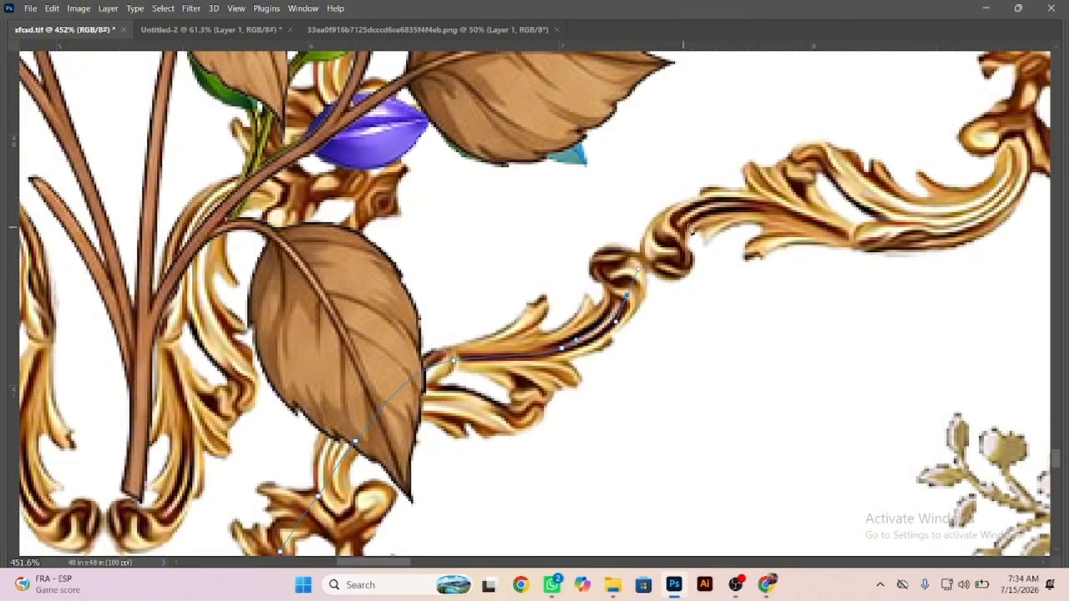
Extend the path from the scroll joint along the lower gold border, past the knot ornament and up the arch's left side.
{"action": "left_click_drag", "start_coordinate": [691, 222], "coordinate": [708, 213]}
{"action": "left_click_drag", "start_coordinate": [931, 230], "coordinate": [946, 223]}
{"action": "left_click_drag", "start_coordinate": [889, 333], "coordinate": [404, 406]}
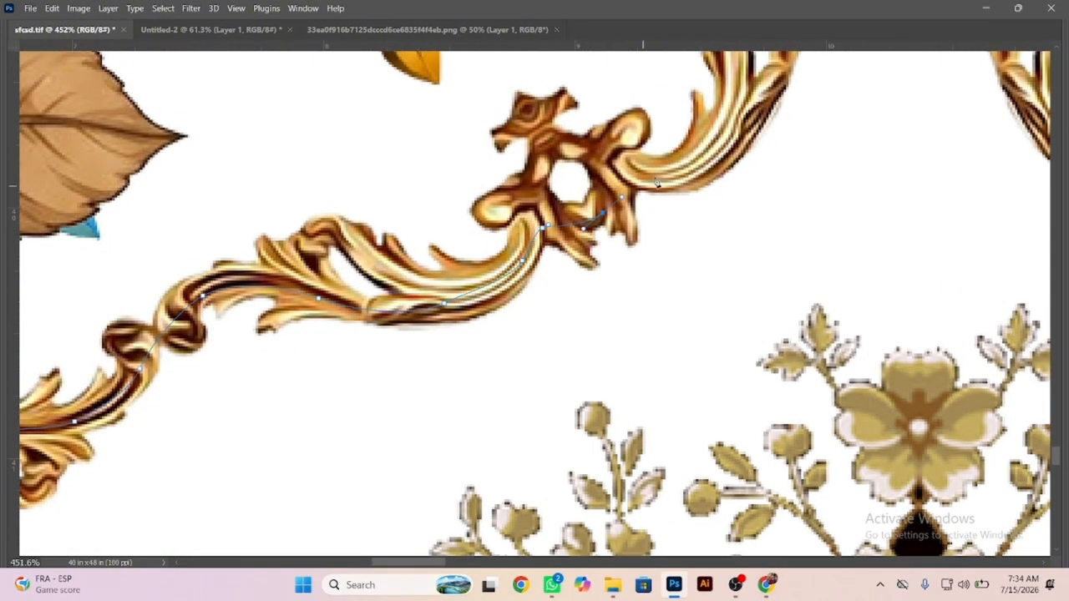
{"action": "left_click_drag", "start_coordinate": [748, 107], "coordinate": [566, 400]}
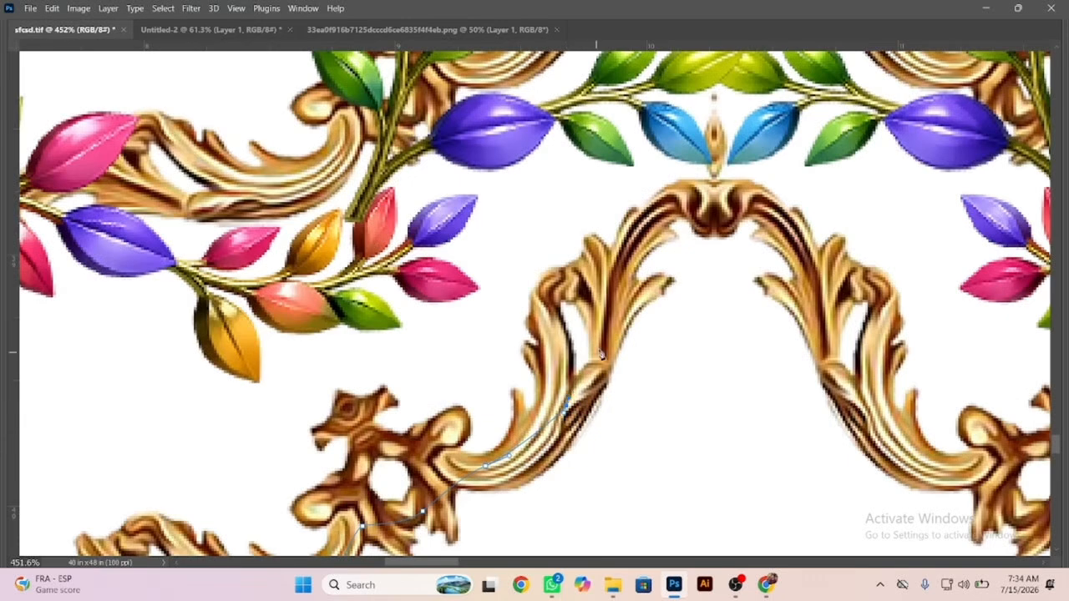
Carry the path over the arch peak, down its right side and past the knot to the border's second scroll joint.
{"action": "mouse_move", "coordinate": [602, 355]}
{"action": "left_mouse_down"}
{"action": "mouse_move", "coordinate": [659, 243]}
{"action": "mouse_move", "coordinate": [695, 208]}
{"action": "mouse_move", "coordinate": [771, 215]}
{"action": "mouse_move", "coordinate": [836, 323]}
{"action": "mouse_move", "coordinate": [836, 374]}
{"action": "mouse_move", "coordinate": [901, 458]}
{"action": "mouse_move", "coordinate": [959, 478]}
{"action": "mouse_move", "coordinate": [1007, 474]}
{"action": "left_mouse_up"}
{"action": "left_click_drag", "start_coordinate": [784, 466], "coordinate": [504, 340]}
{"action": "mouse_move", "coordinate": [182, 451]}
{"action": "left_mouse_down"}
{"action": "mouse_move", "coordinate": [282, 477]}
{"action": "mouse_move", "coordinate": [399, 449]}
{"action": "mouse_move", "coordinate": [487, 483]}
{"action": "mouse_move", "coordinate": [543, 525]}
{"action": "left_mouse_up"}
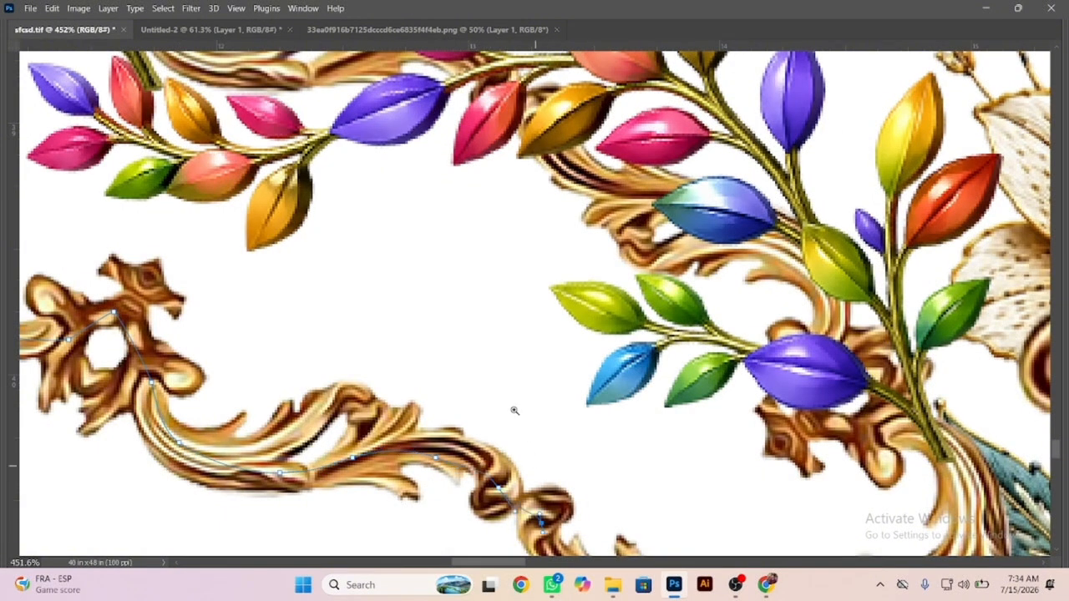
Continue the path down the border through the lower knot to the scroll end beside the gold vase ornament.
{"action": "mouse_move", "coordinate": [514, 411]}
{"action": "left_mouse_down"}
{"action": "mouse_move", "coordinate": [480, 401]}
{"action": "mouse_move", "coordinate": [276, 210]}
{"action": "left_mouse_up"}
{"action": "left_click_drag", "start_coordinate": [319, 277], "coordinate": [390, 296]}
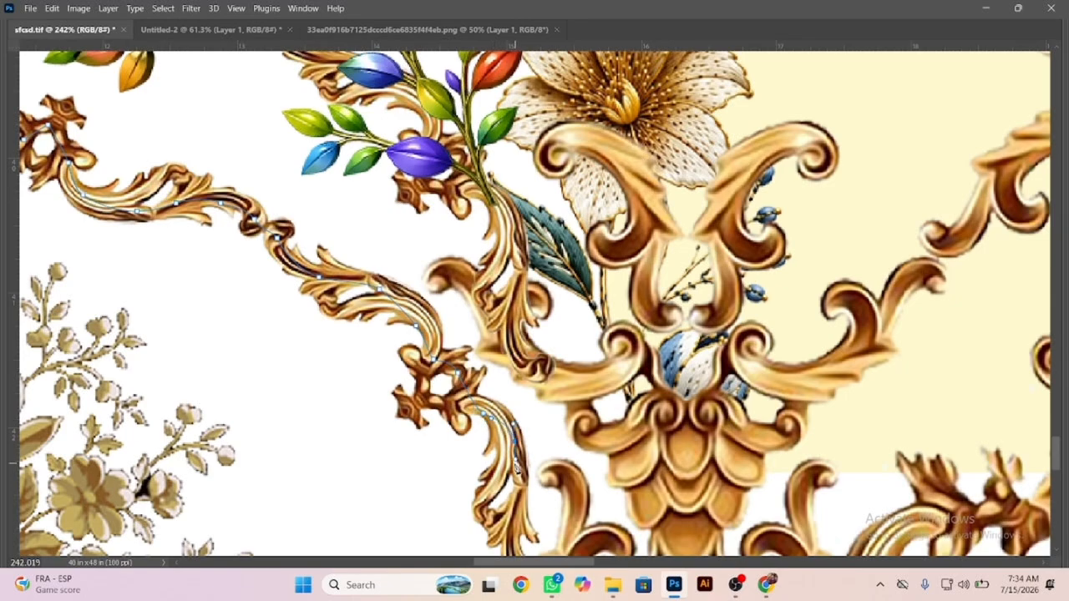
{"action": "left_click_drag", "start_coordinate": [495, 466], "coordinate": [357, 197]}
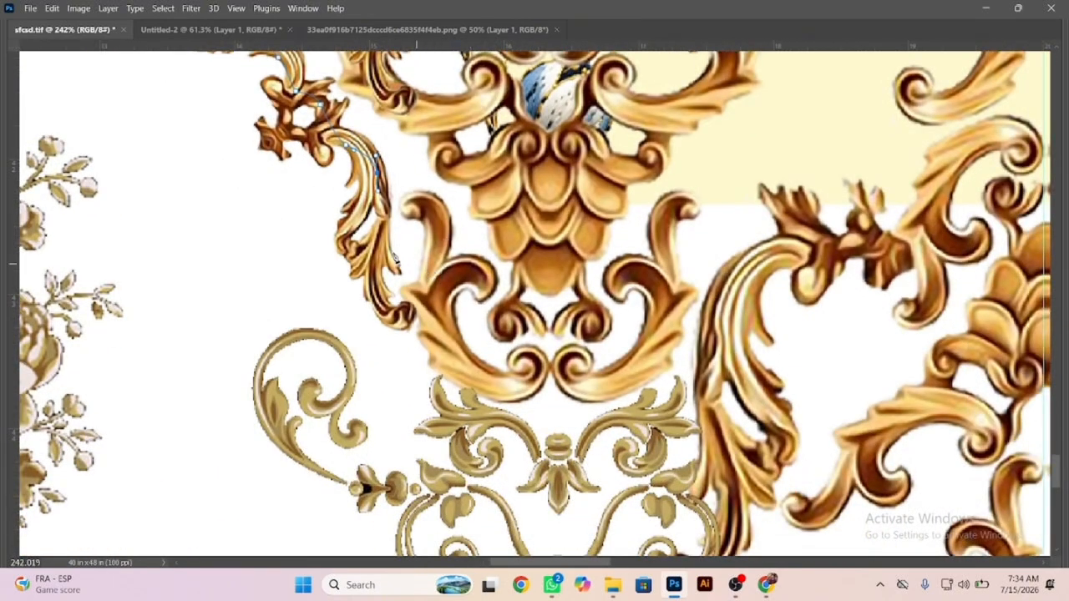
{"action": "mouse_move", "coordinate": [375, 271]}
{"action": "left_mouse_down"}
{"action": "mouse_move", "coordinate": [375, 288]}
{"action": "mouse_move", "coordinate": [409, 314]}
{"action": "left_mouse_up"}
Trace the path around the base of the gold vase ornament and up its right-hand scroll.
{"action": "left_click_drag", "start_coordinate": [429, 322], "coordinate": [441, 336]}
{"action": "left_click_drag", "start_coordinate": [486, 374], "coordinate": [508, 380]}
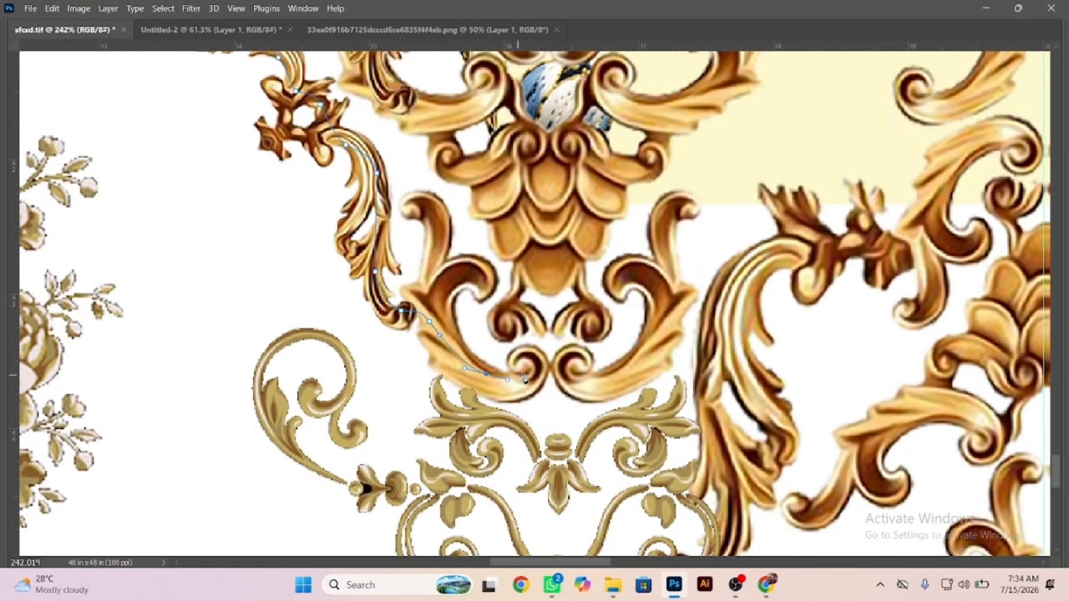
{"action": "left_click_drag", "start_coordinate": [554, 340], "coordinate": [476, 341]}
{"action": "left_click_drag", "start_coordinate": [606, 341], "coordinate": [678, 343]}
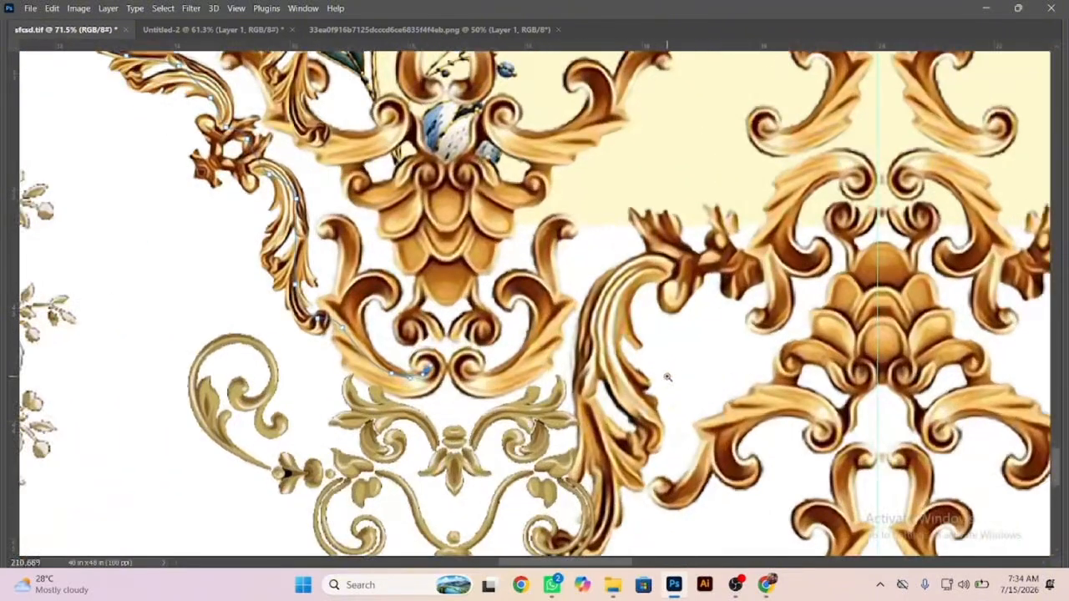
{"action": "left_click_drag", "start_coordinate": [552, 318], "coordinate": [573, 286]}
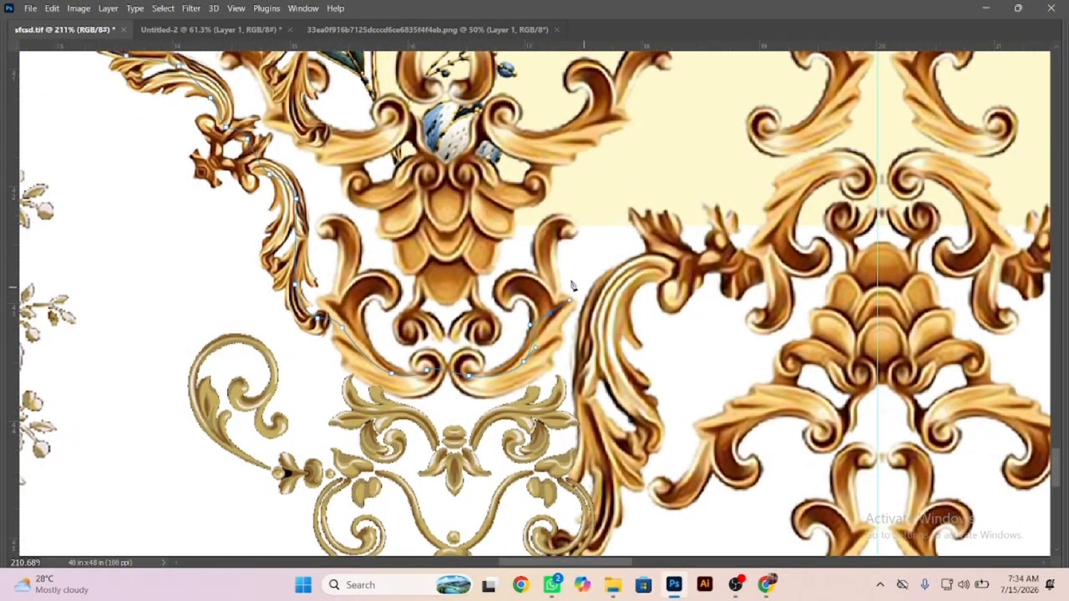
Lead the path from the vase ornament's right scroll over the cream panel to the vertical centre guide.
{"action": "left_click_drag", "start_coordinate": [543, 238], "coordinate": [557, 207]}
{"action": "left_click_drag", "start_coordinate": [589, 187], "coordinate": [625, 179]}
{"action": "left_click_drag", "start_coordinate": [737, 183], "coordinate": [847, 176]}
{"action": "left_click", "coordinate": [876, 176]}
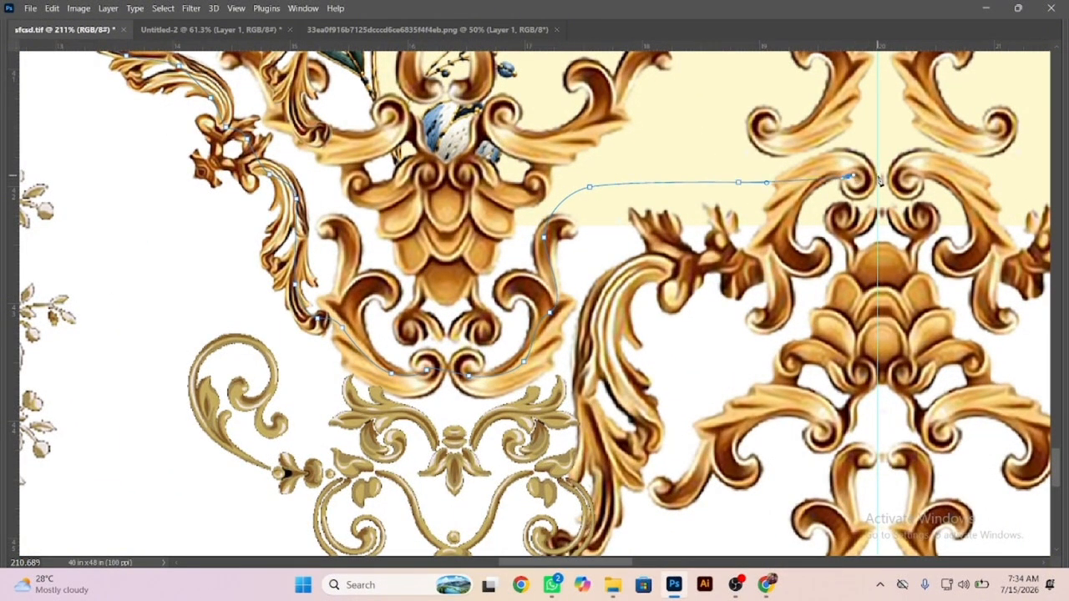
Run the path straight down beside the centre guide, below the canvas and up outside its left edge.
{"action": "left_click_drag", "start_coordinate": [869, 227], "coordinate": [768, 169]}
{"action": "scroll", "coordinate": [869, 218], "scroll_direction": "up", "scroll_amount": 2}
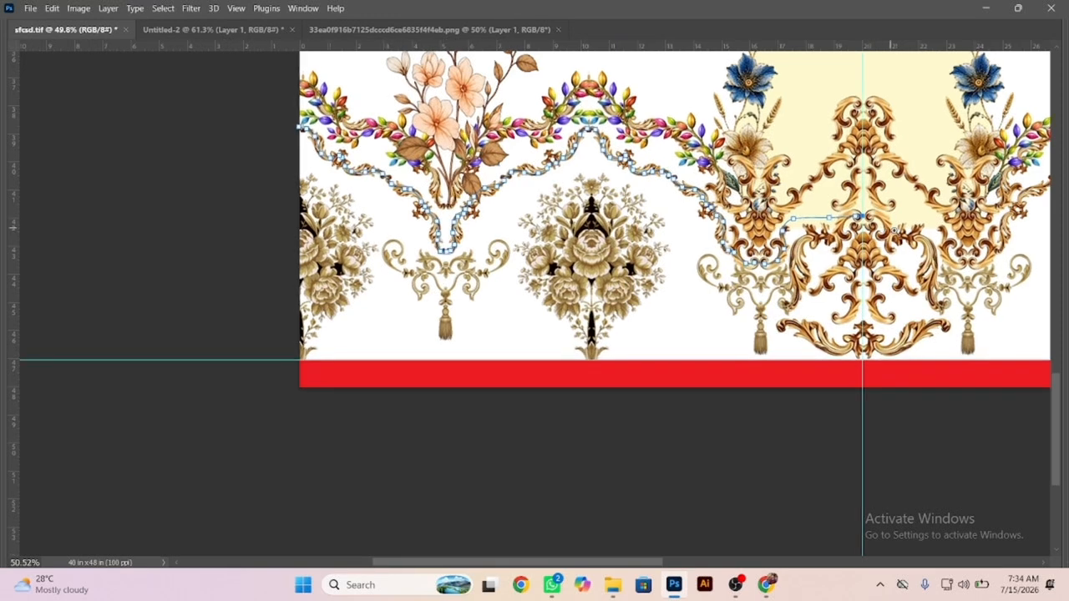
{"action": "left_click", "coordinate": [865, 444]}
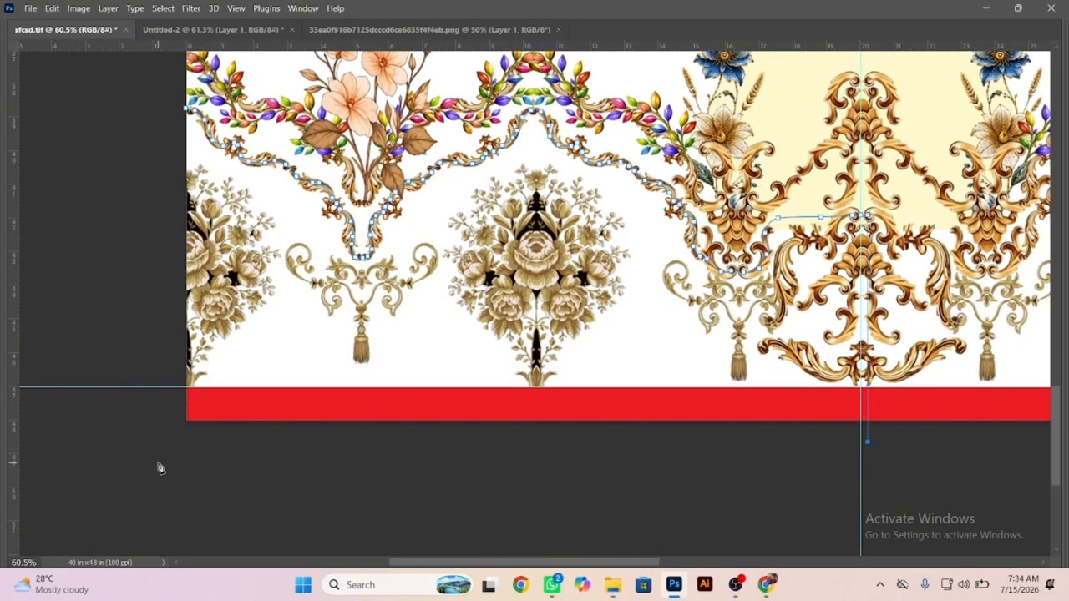
{"action": "left_click", "coordinate": [158, 441]}
{"action": "left_click", "coordinate": [157, 178]}
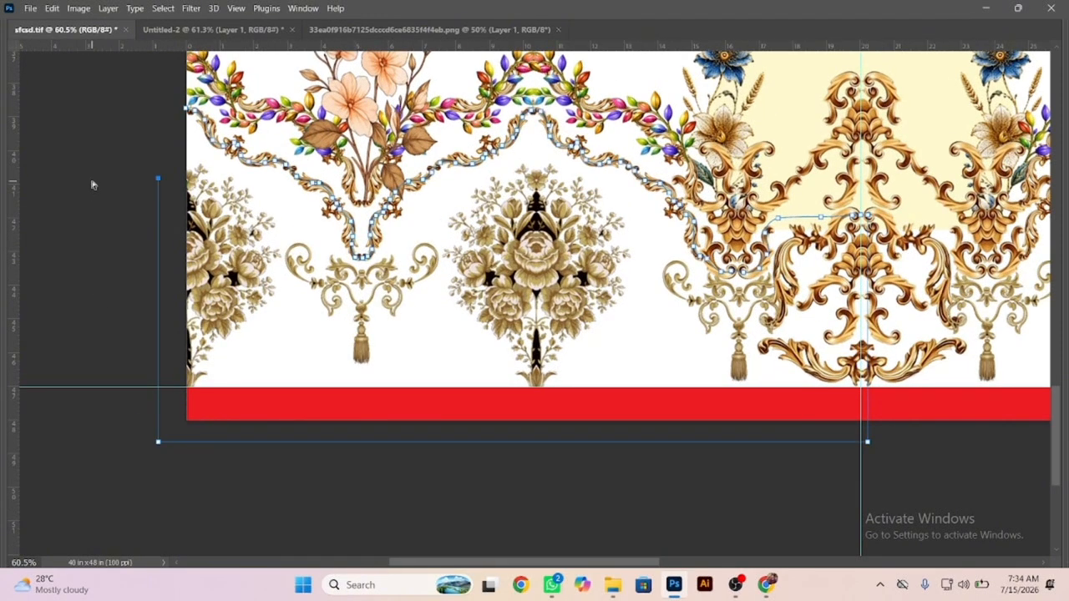
Convert the path to a selection and fill it with the cream swatch colour on a new layer.
{"action": "key", "text": "ctrl+Return"}
{"action": "key", "text": "ctrl+shift+n"}
{"action": "key", "text": "Return"}
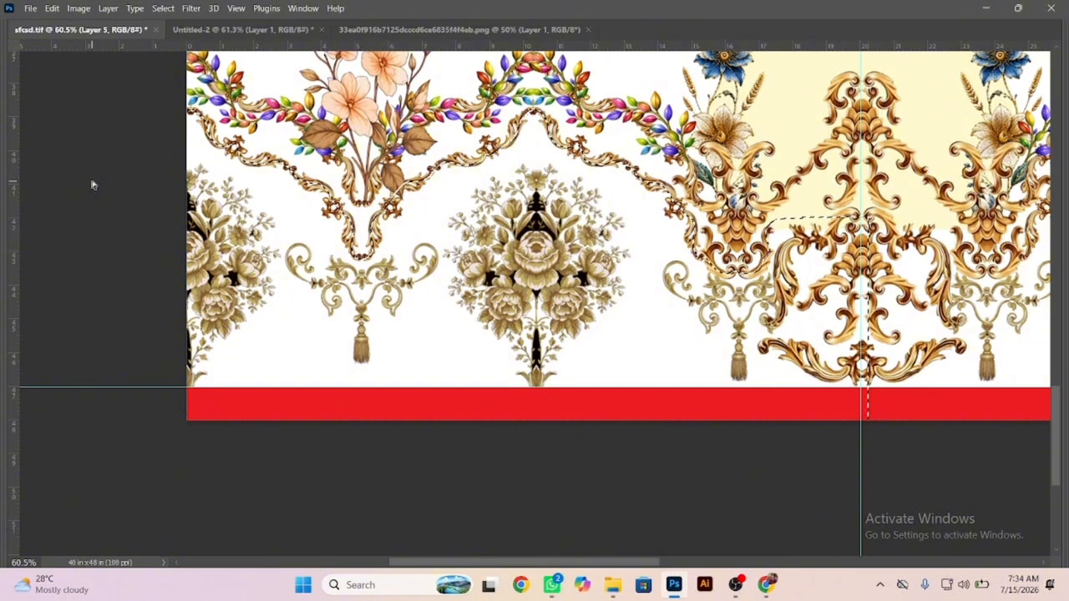
{"action": "key", "text": "alt+BackSpace"}
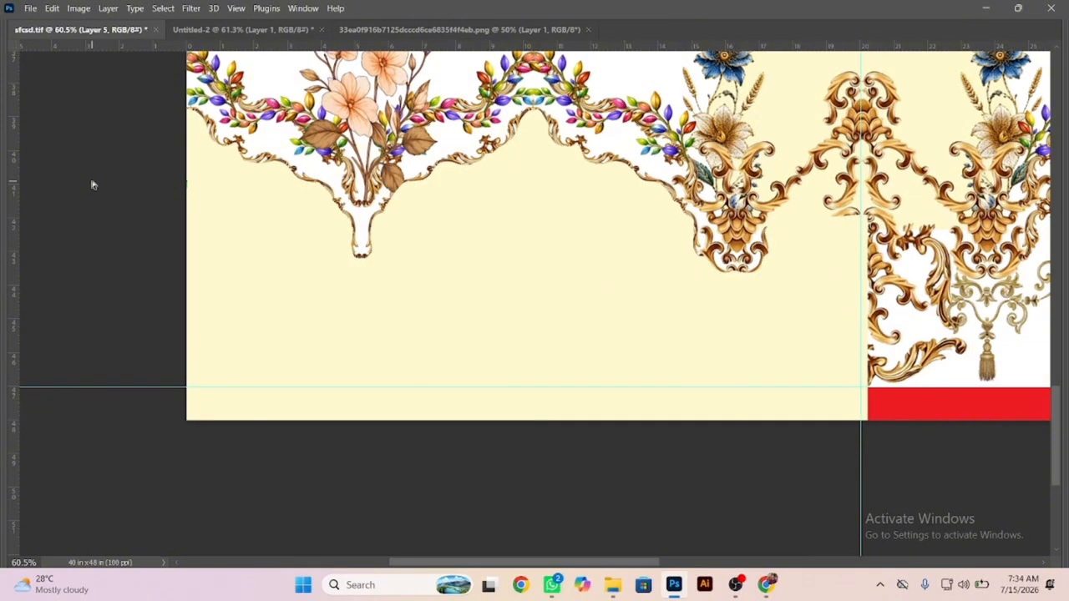
Send the cream shape's layer behind the gold borders, bouquets and red strip.
{"action": "key", "text": "Caps_Lock"}
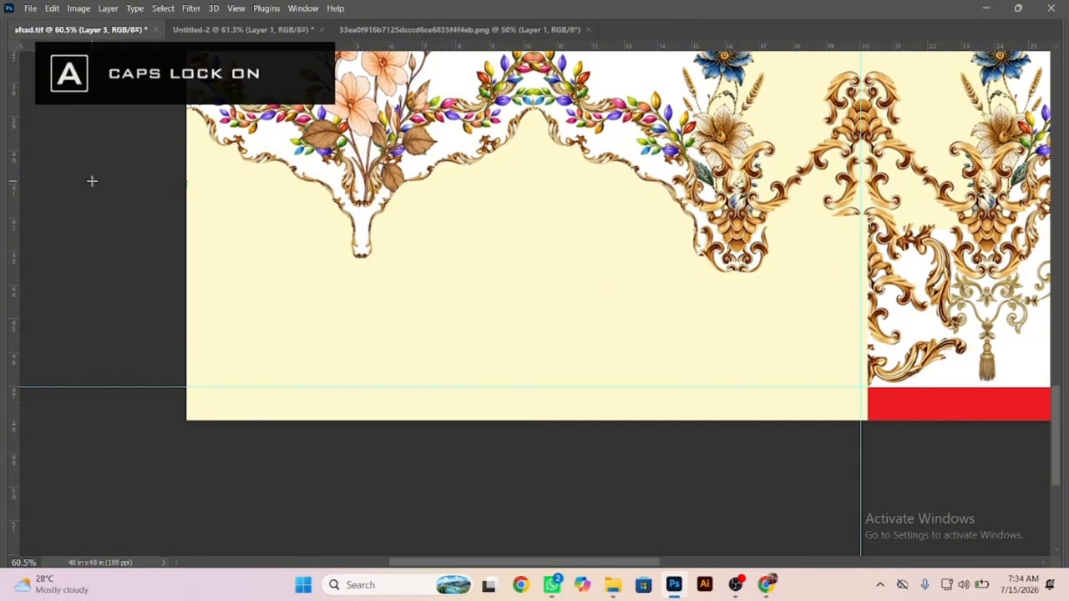
{"action": "key", "text": "Tab"}
{"action": "key", "text": "v"}
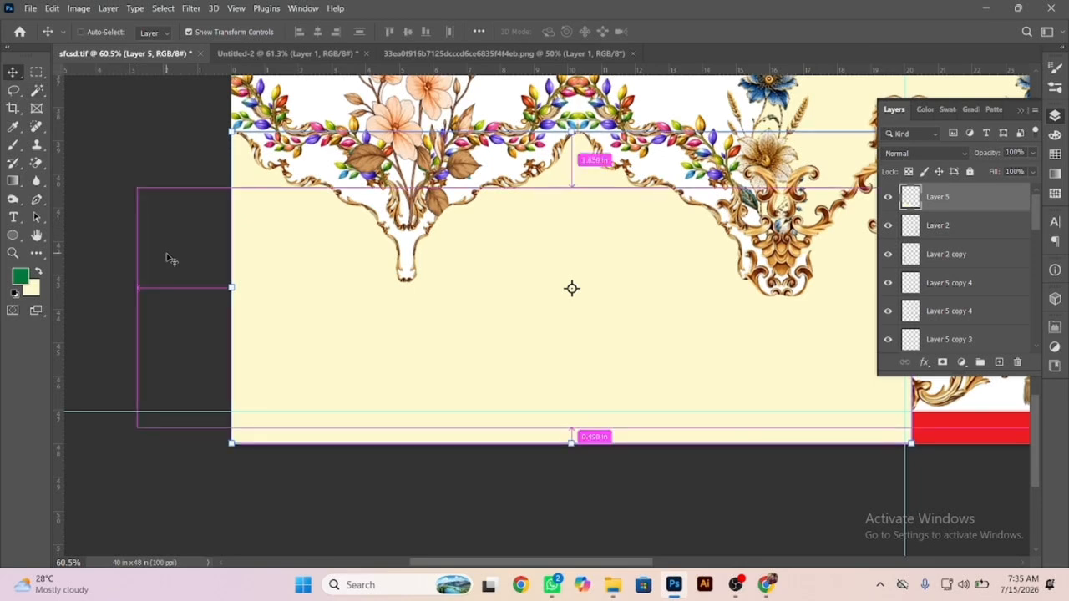
{"action": "key", "text": "ctrl+shift+bracketleft"}
{"action": "key", "text": "Caps_Lock"}
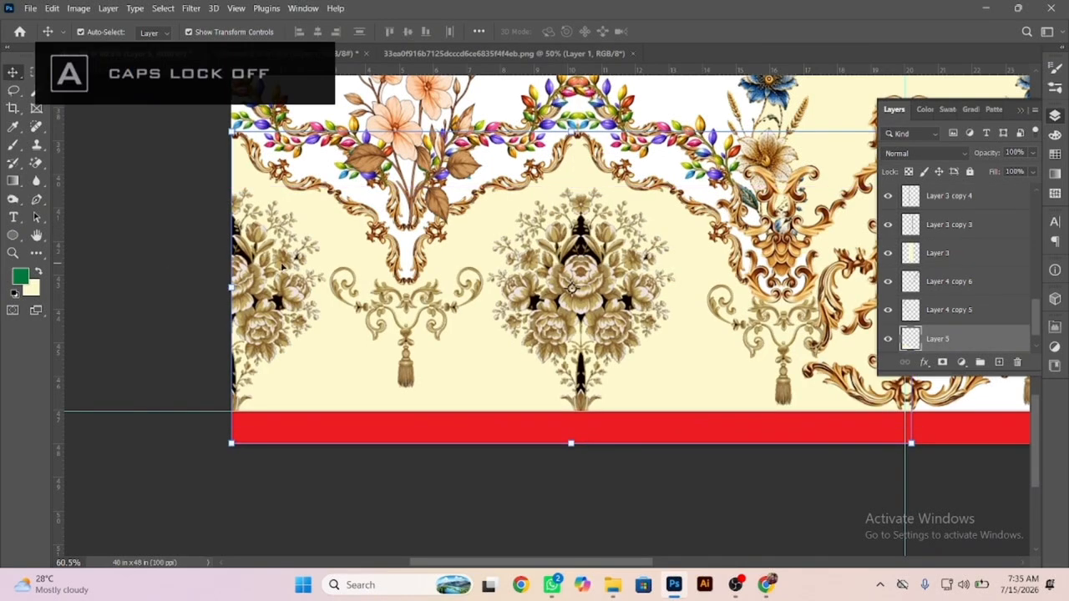
Duplicate the cream shape onto the right half of the layout and flip the copy horizontally.
{"action": "left_click_drag", "start_coordinate": [327, 264], "coordinate": [224, 232]}
{"action": "left_click_drag", "start_coordinate": [516, 289], "coordinate": [189, 316]}
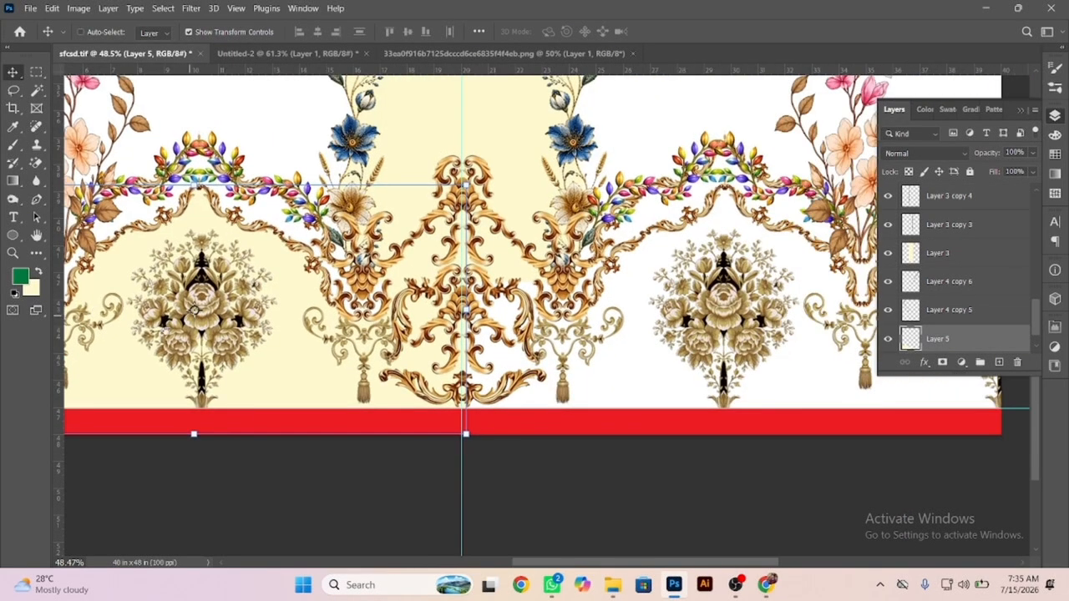
{"action": "left_click", "coordinate": [160, 379], "text": "ctrl"}
{"action": "left_click_drag", "start_coordinate": [160, 379], "coordinate": [623, 376]}
{"action": "right_click", "coordinate": [548, 321]}
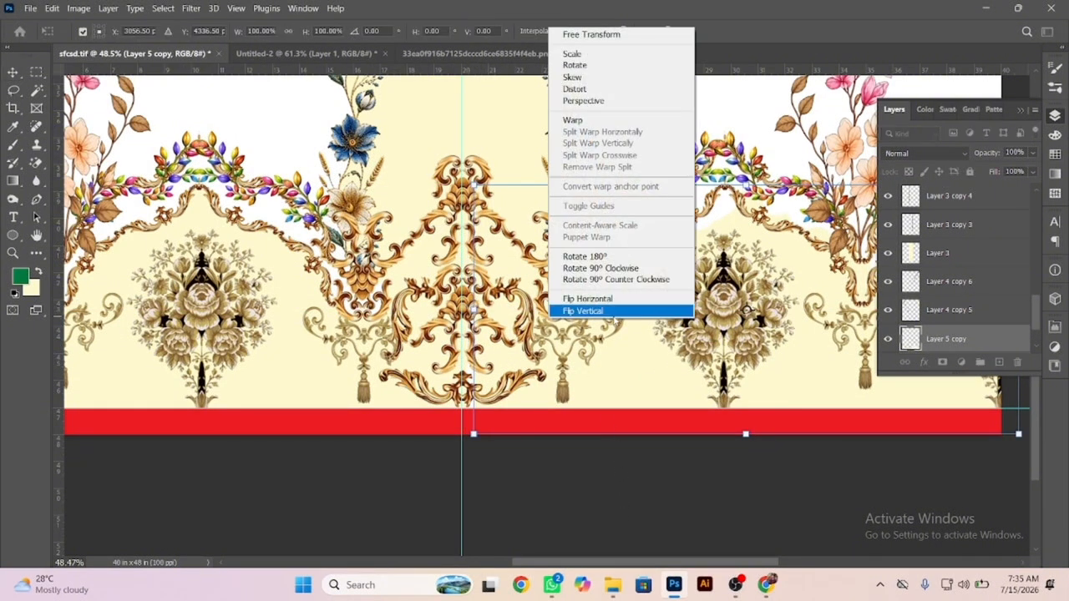
{"action": "left_click", "coordinate": [604, 299]}
Align the flipped cream shape with the canvas's right edge so it meets the left half at the centre guide.
{"action": "key", "text": "Tab"}
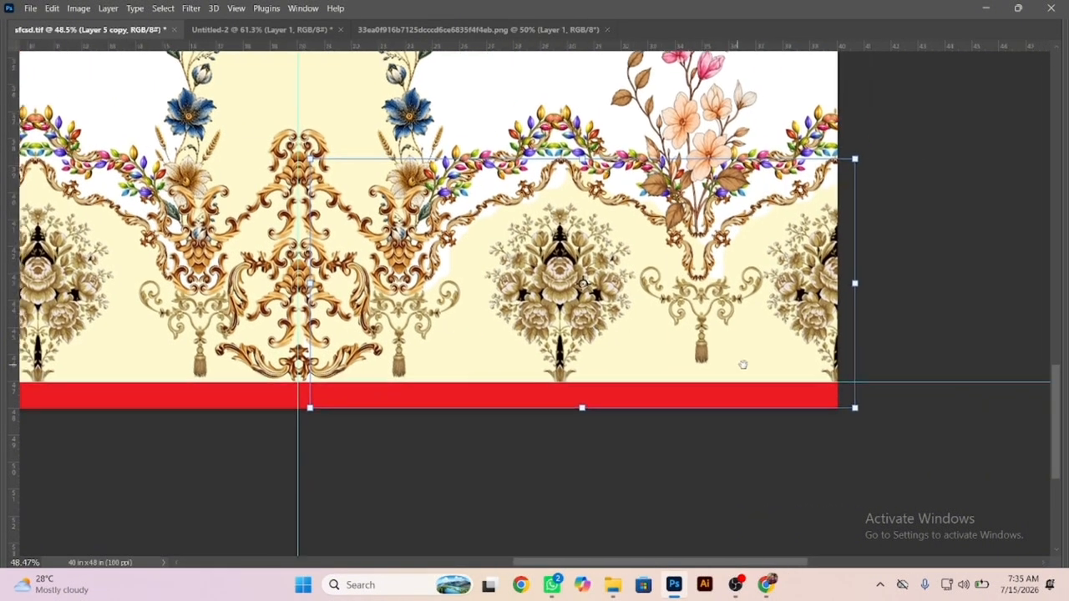
{"action": "scroll", "coordinate": [742, 365], "scroll_direction": "right", "scroll_amount": 2}
{"action": "left_click_drag", "start_coordinate": [723, 351], "coordinate": [693, 342]}
{"action": "scroll", "coordinate": [316, 386], "scroll_direction": "left", "scroll_amount": 8}
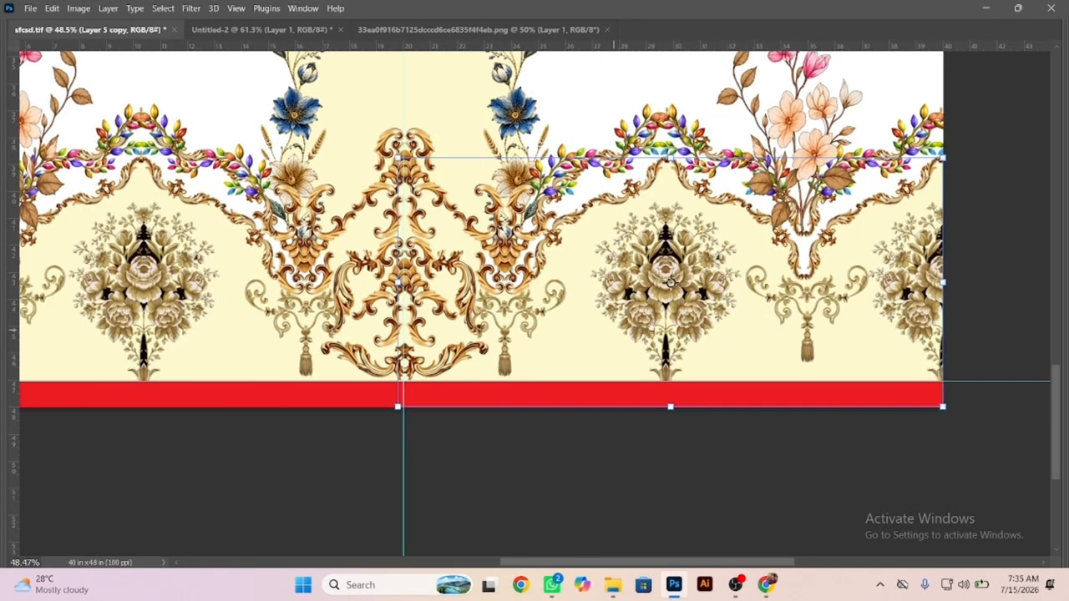
{"action": "key", "text": "Return"}
Merge the left and right cream shapes into one layer.
{"action": "left_click", "coordinate": [254, 359], "text": "shift"}
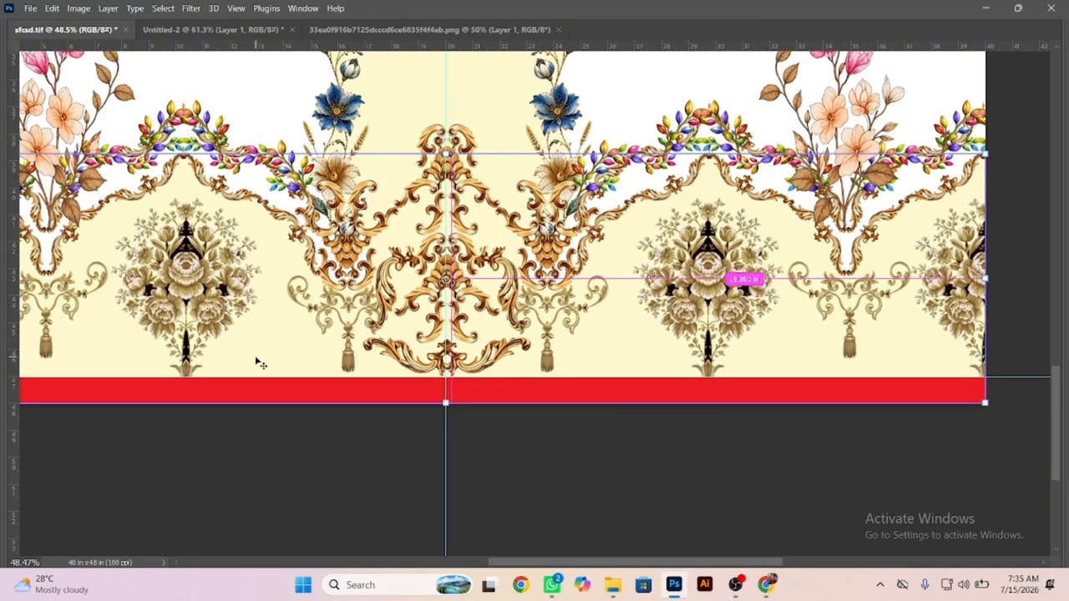
{"action": "key", "text": "ctrl+e"}
{"action": "scroll", "coordinate": [637, 233], "scroll_direction": "down", "scroll_amount": 3}
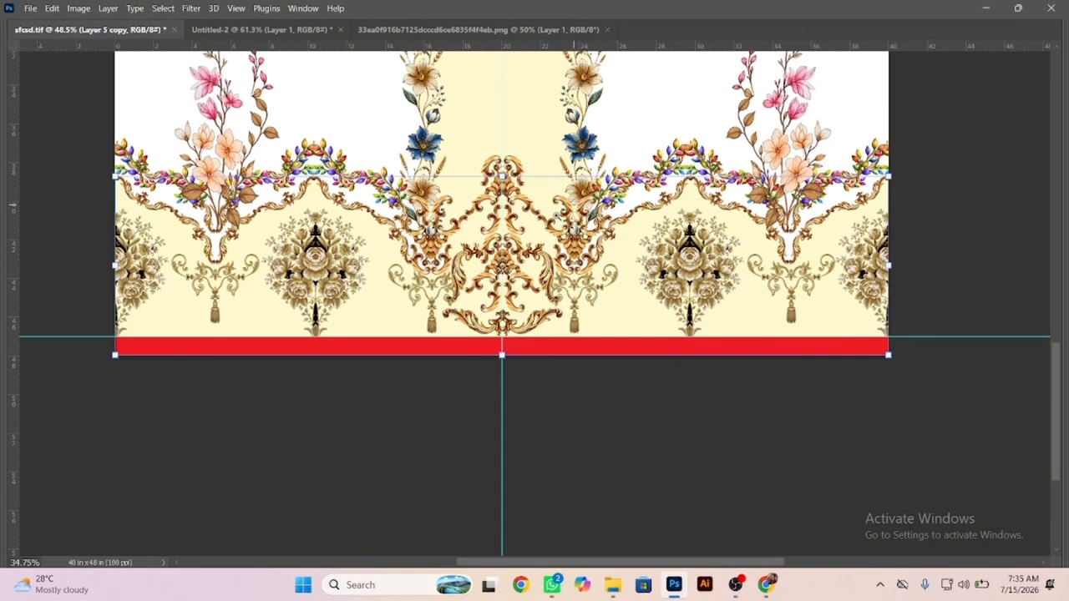
{"action": "scroll", "coordinate": [356, 162], "scroll_direction": "up", "scroll_amount": 5}
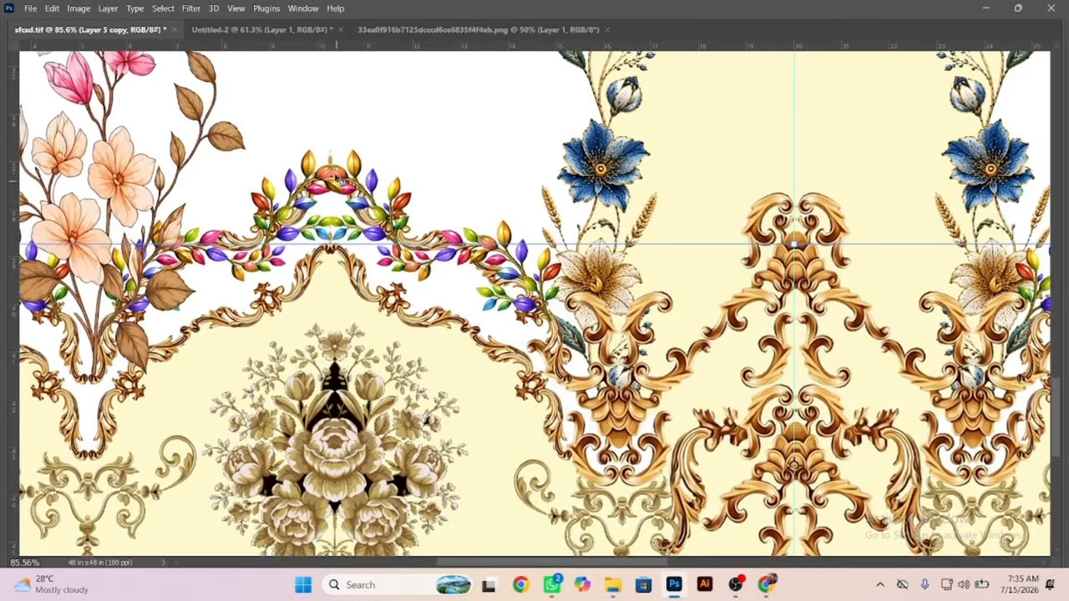
Duplicate the merged cream shape upward and place the copy, filled with green, behind the original.
{"action": "left_click_drag", "start_coordinate": [325, 305], "coordinate": [341, 210]}
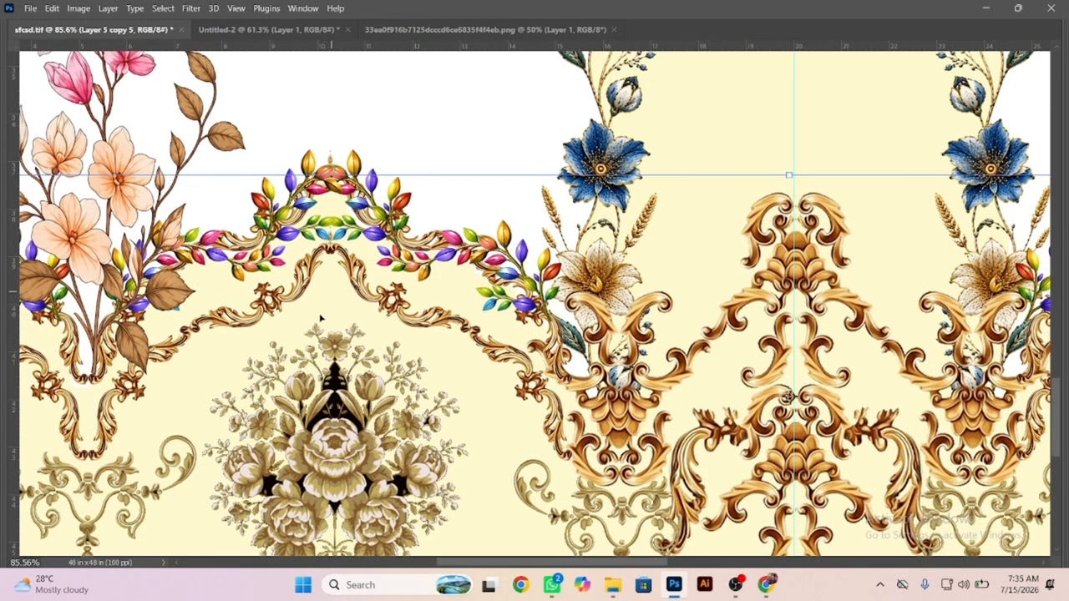
{"action": "key", "text": "Tab"}
{"action": "key", "text": "Caps_Lock"}
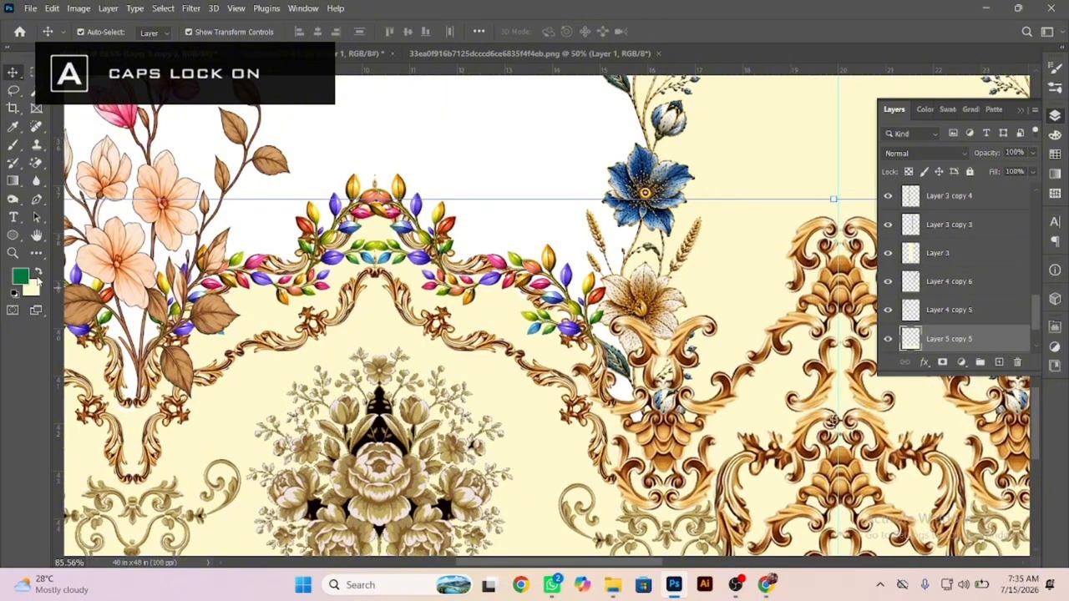
{"action": "left_click", "coordinate": [38, 273]}
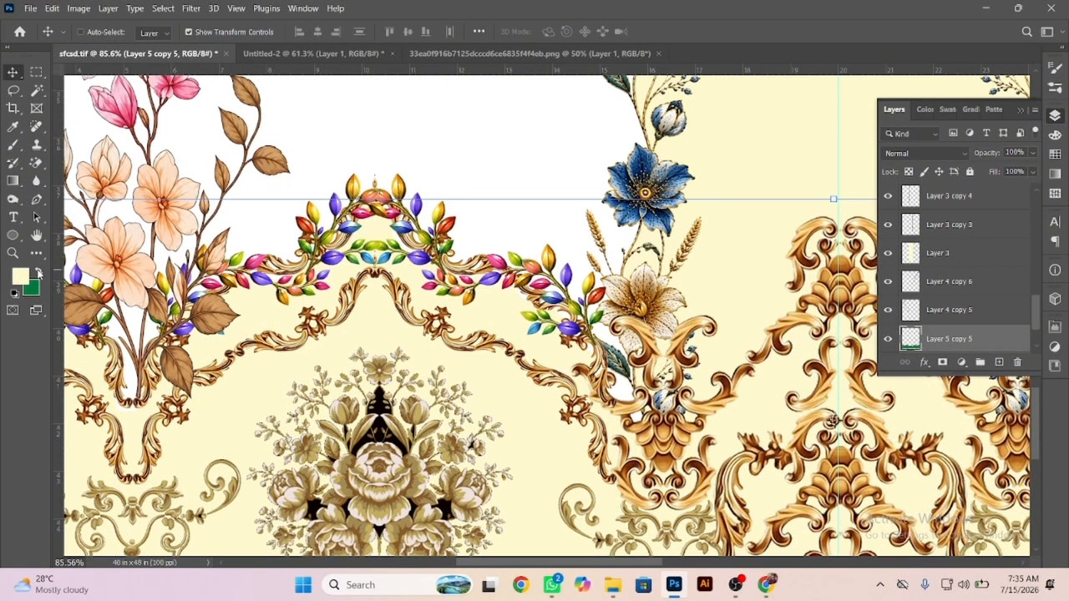
{"action": "key", "text": "ctrl+BackSpace"}
{"action": "key", "text": "ctrl+["}
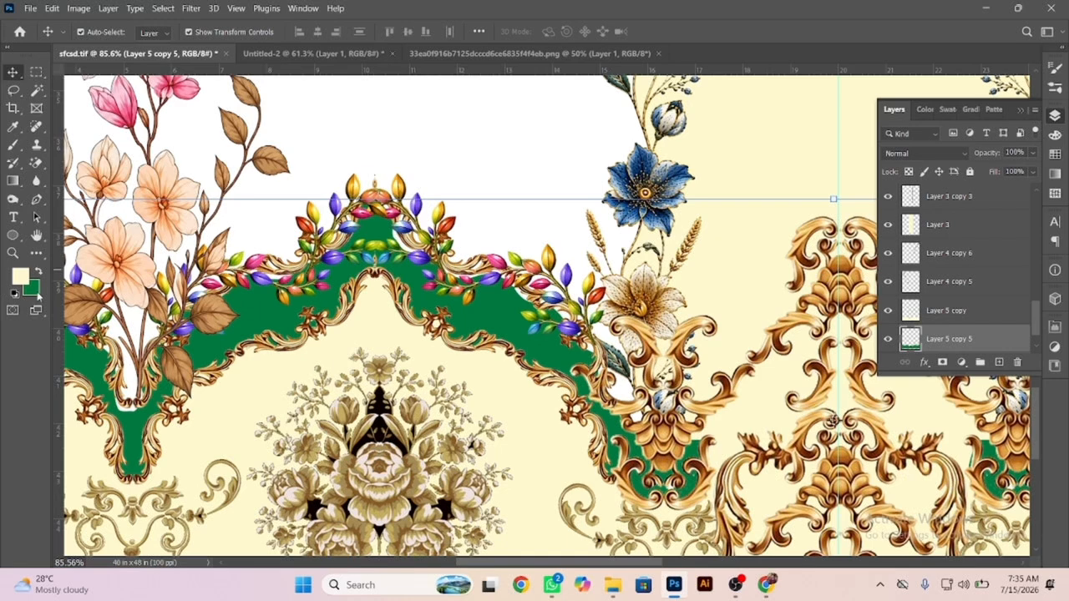
Set the background colour to grey c6c6c6 and recolour the rear copy with it.
{"action": "left_click", "coordinate": [38, 294]}
{"action": "left_click", "coordinate": [256, 398]}
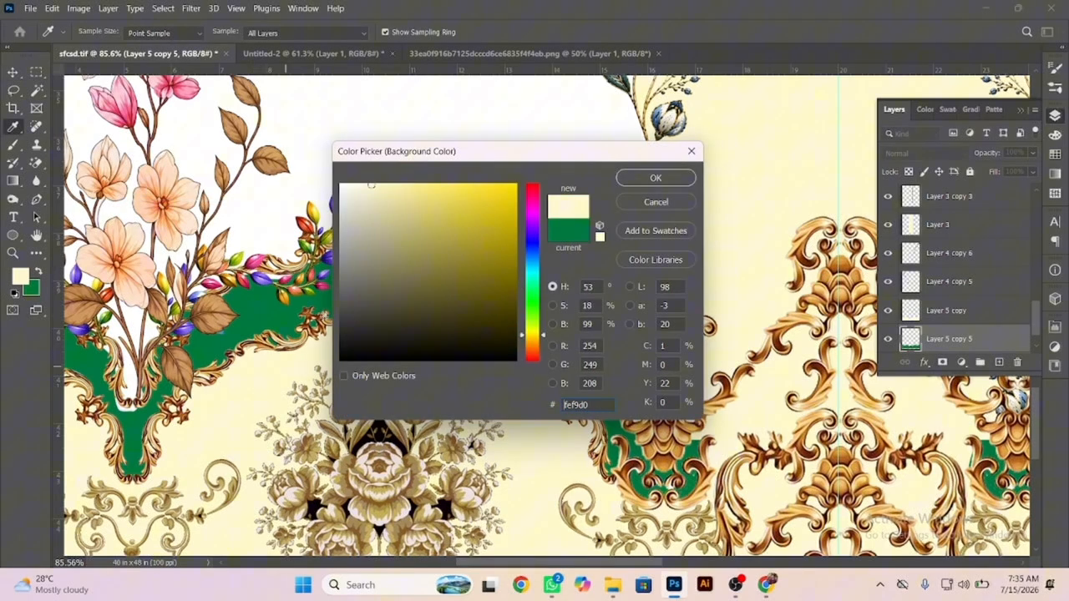
{"action": "left_click", "coordinate": [412, 194]}
{"action": "left_click", "coordinate": [397, 206]}
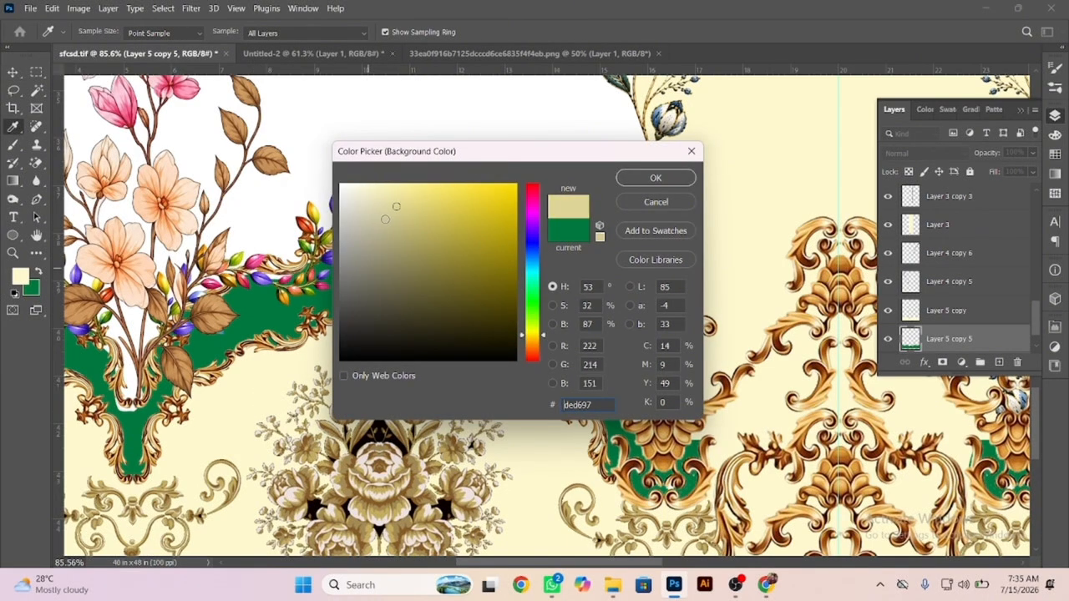
{"action": "left_click_drag", "start_coordinate": [405, 212], "coordinate": [339, 224]}
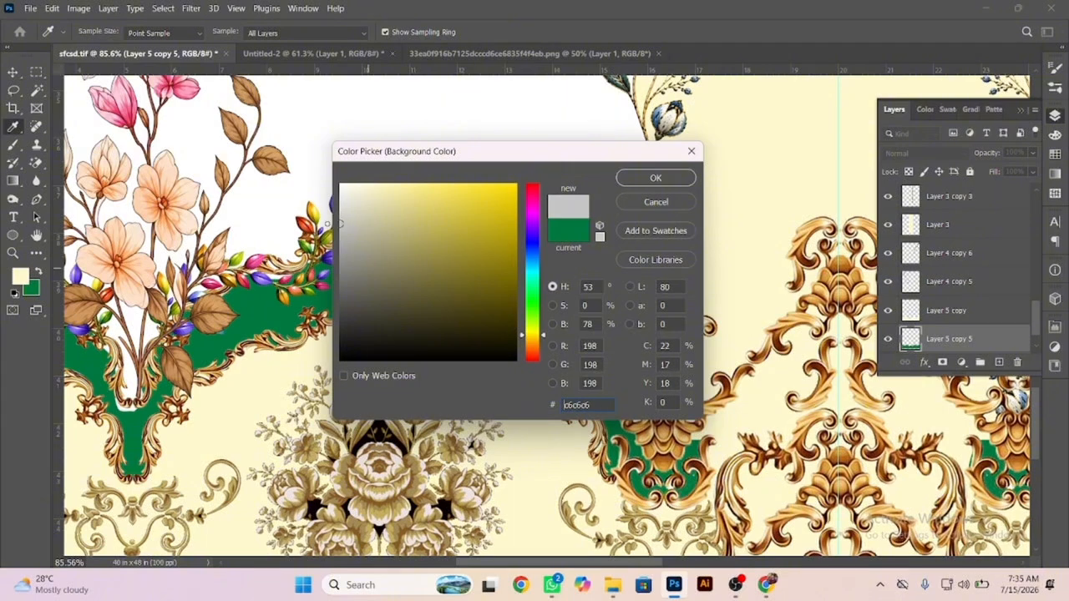
{"action": "left_click", "coordinate": [656, 178]}
{"action": "key", "text": "v"}
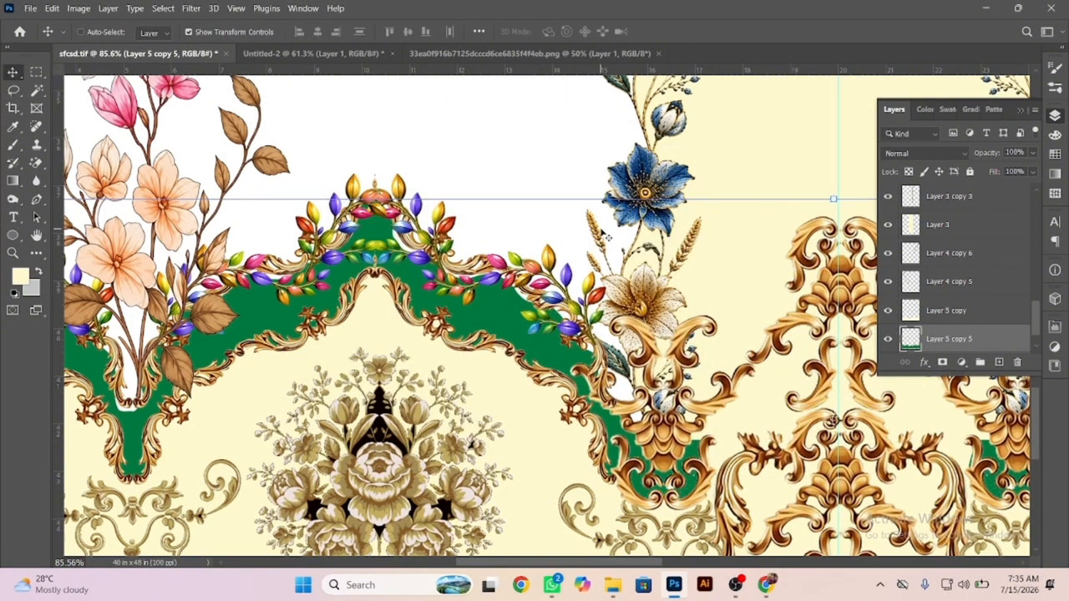
{"action": "key", "text": "ctrl+shift+BackSpace"}
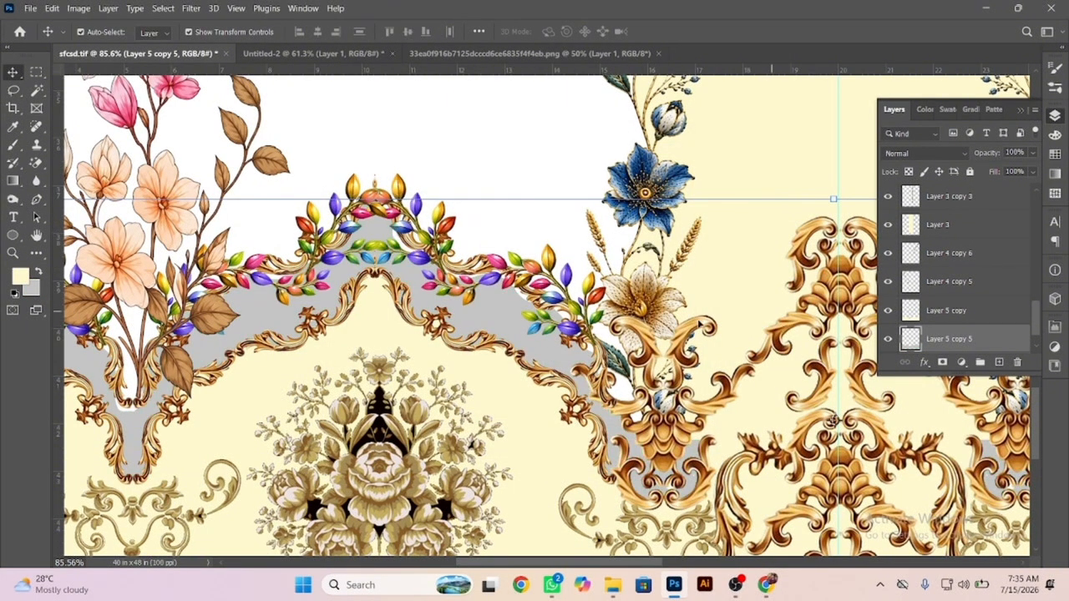
Nudge the grey shape down 0.2 inches behind the leaf garlands.
{"action": "left_click_drag", "start_coordinate": [487, 291], "coordinate": [508, 314]}
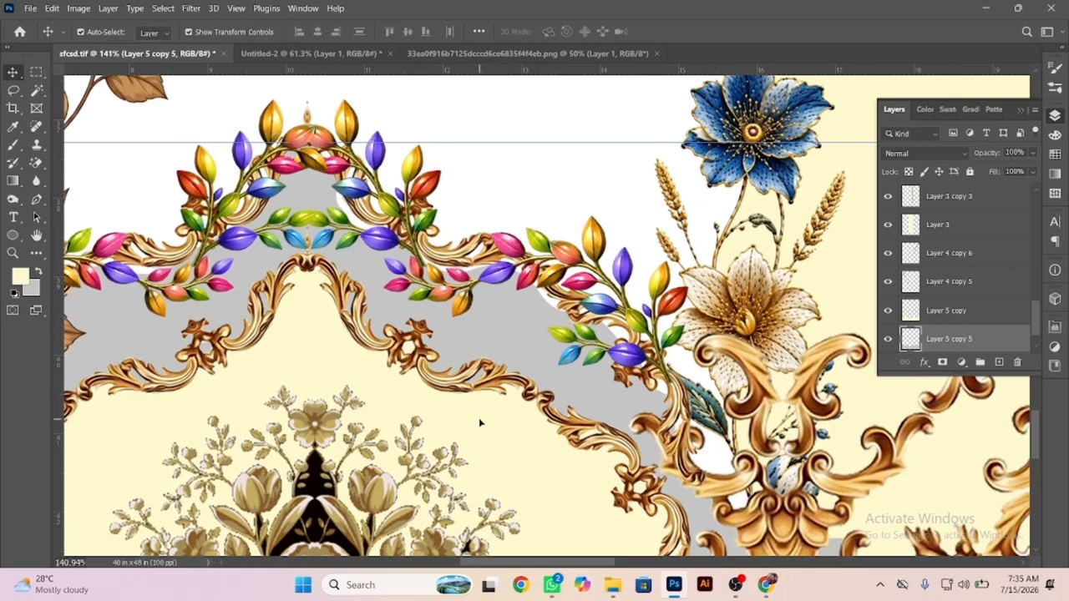
{"action": "key", "text": "shift+Down"}
{"action": "key", "text": "shift+Down"}
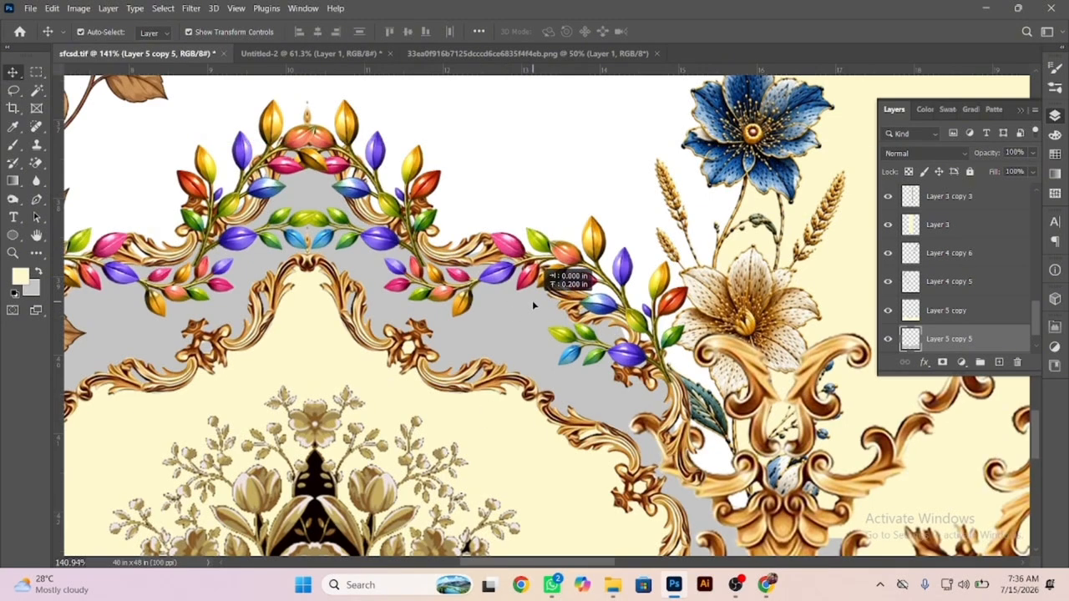
Deselect the grey shape and start a Pen path at the canvas's left edge beside the upper end of the lowest left-hand scroll vine.
{"action": "left_click_drag", "start_coordinate": [484, 315], "coordinate": [428, 289]}
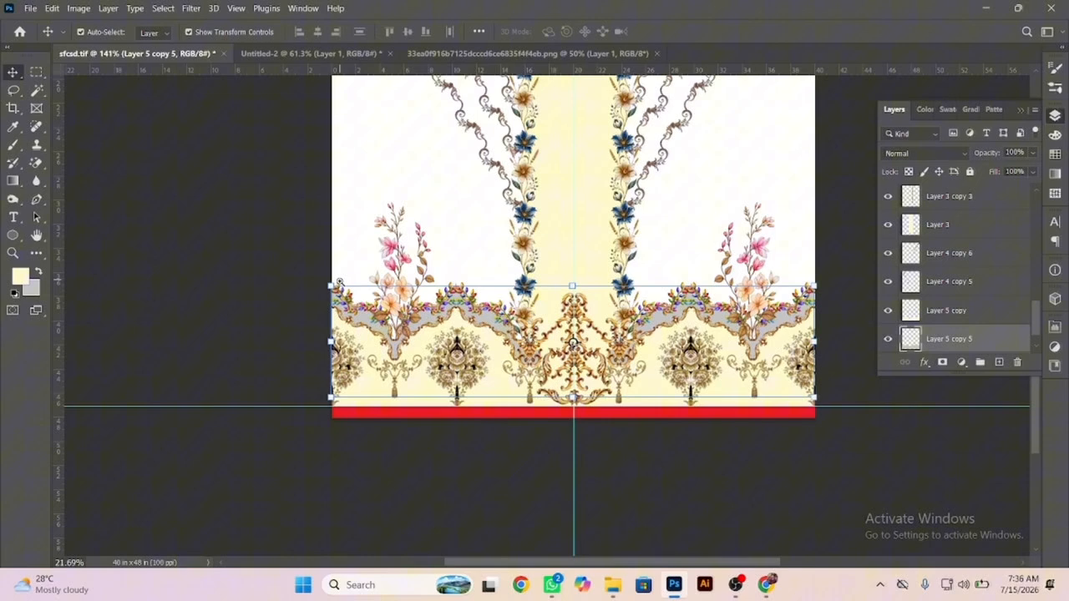
{"action": "left_click", "coordinate": [455, 226], "text": "ctrl"}
{"action": "left_click_drag", "start_coordinate": [604, 291], "coordinate": [573, 369]}
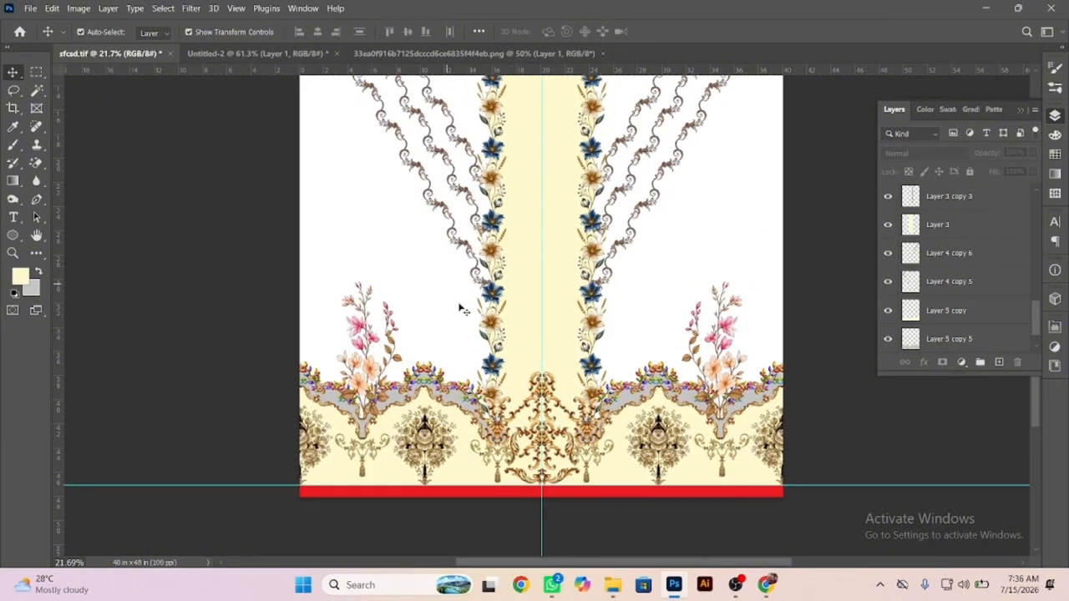
{"action": "left_click_drag", "start_coordinate": [593, 361], "coordinate": [586, 394]}
{"action": "left_click_drag", "start_coordinate": [625, 326], "coordinate": [600, 380]}
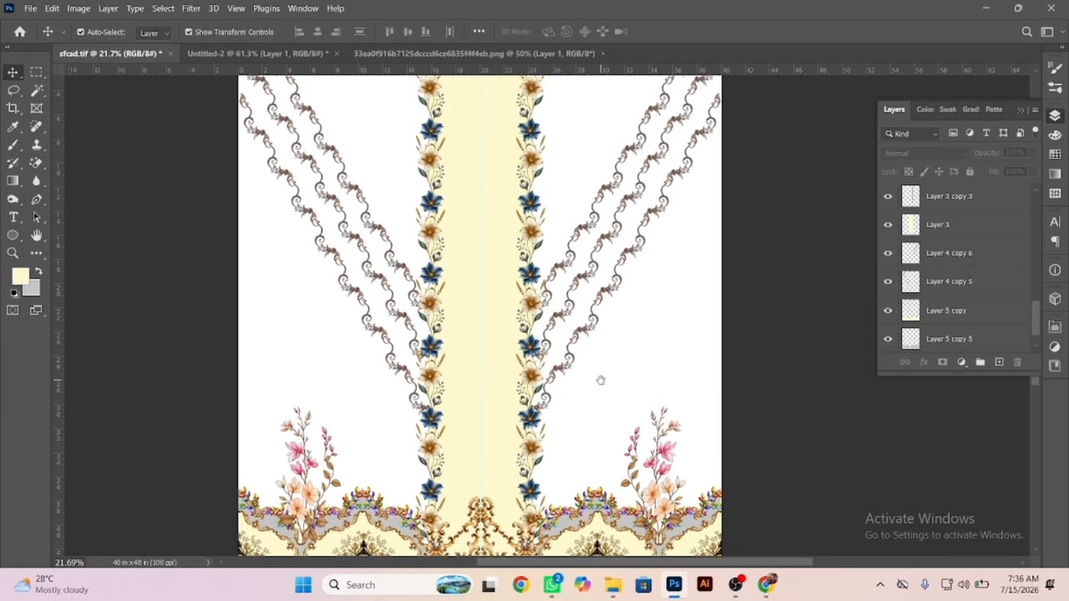
{"action": "left_click_drag", "start_coordinate": [310, 243], "coordinate": [343, 346]}
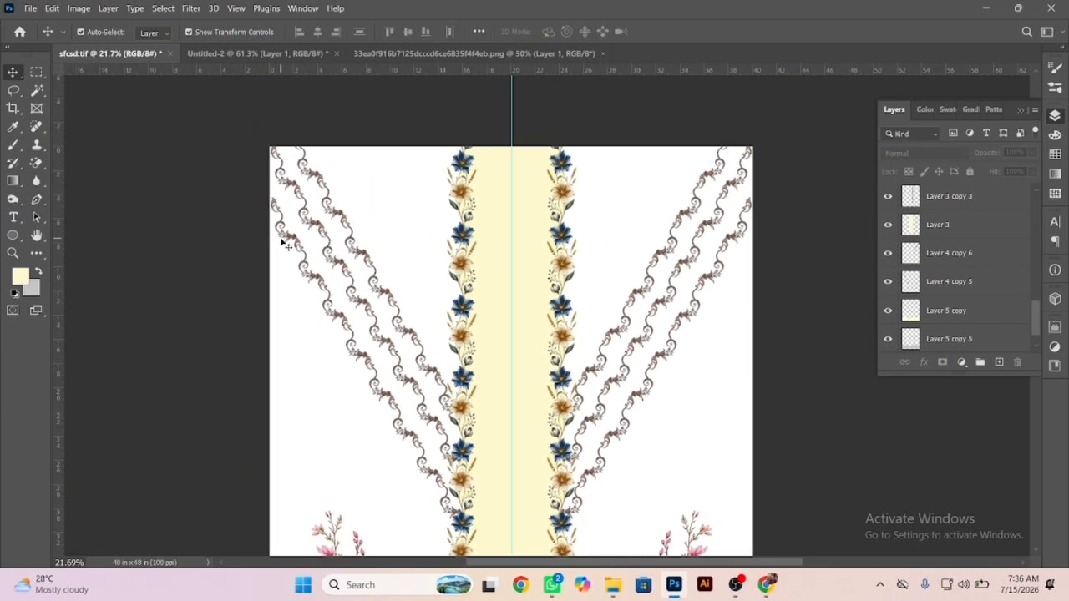
{"action": "key", "text": "p"}
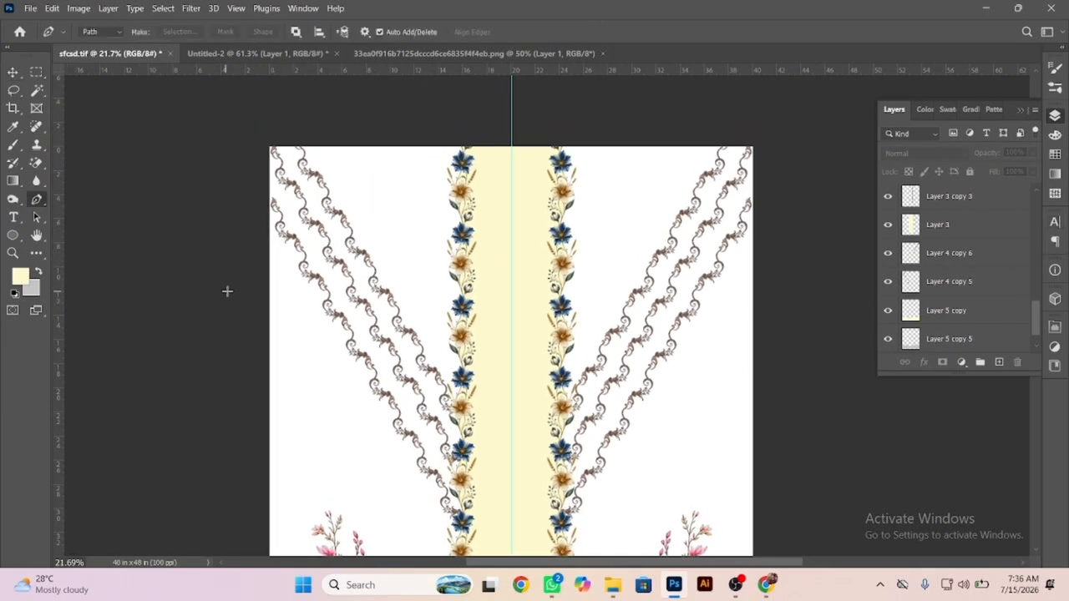
{"action": "left_click_drag", "start_coordinate": [268, 198], "coordinate": [304, 238]}
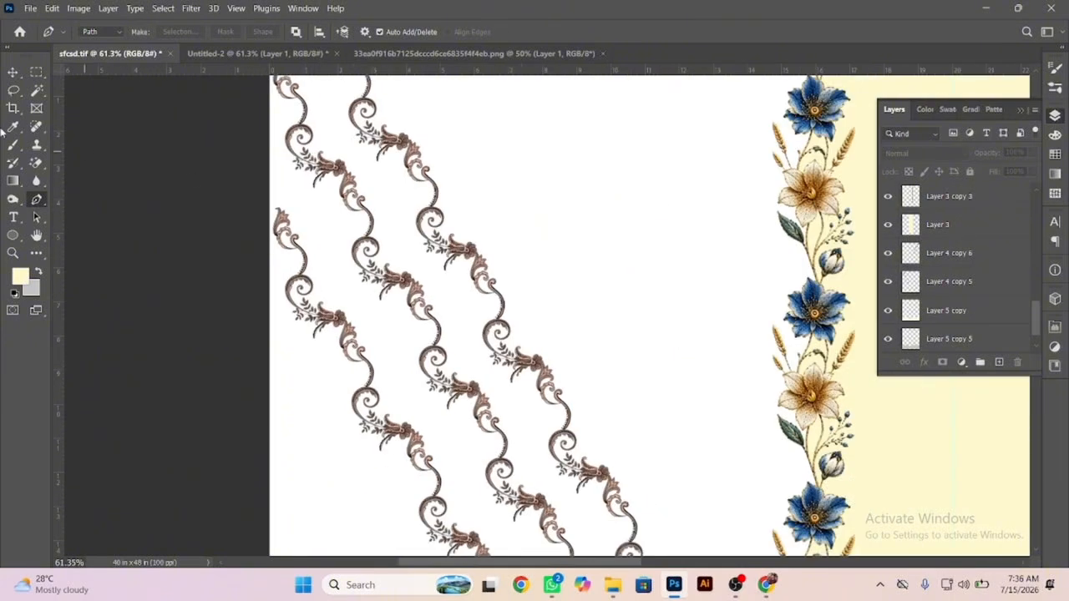
{"action": "left_click", "coordinate": [259, 224]}
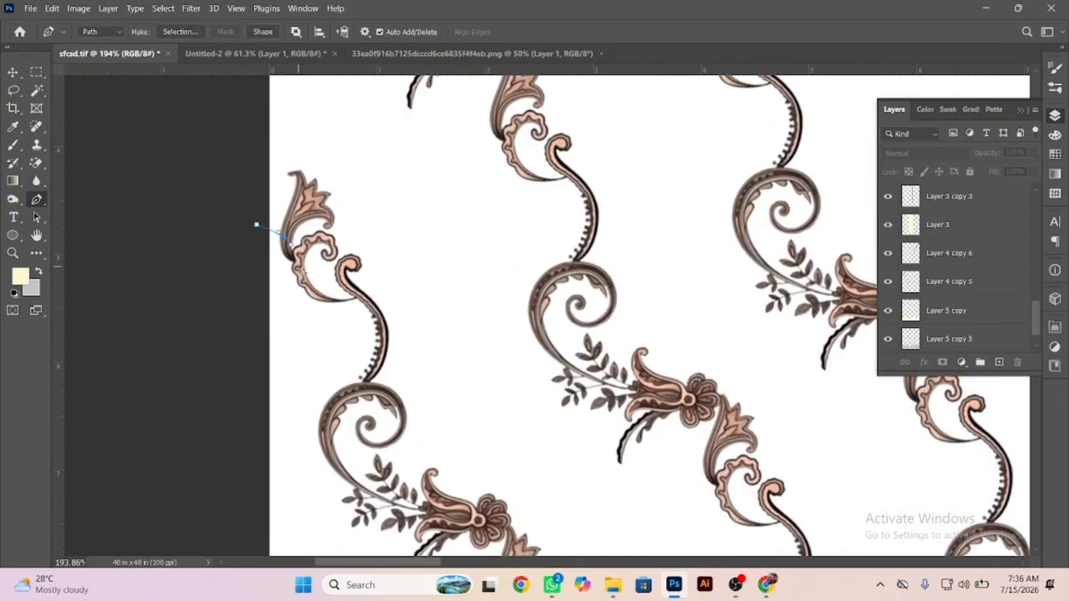
Trace the path along the vine's first curved stem, around the outer curve of the first spiral and into the first tulip-shaped flower.
{"action": "scroll", "coordinate": [361, 306], "scroll_direction": "up", "scroll_amount": 5}
{"action": "left_click_drag", "start_coordinate": [355, 324], "coordinate": [507, 291]}
{"action": "left_click_drag", "start_coordinate": [439, 449], "coordinate": [495, 189]}
{"action": "left_click_drag", "start_coordinate": [479, 290], "coordinate": [459, 343]}
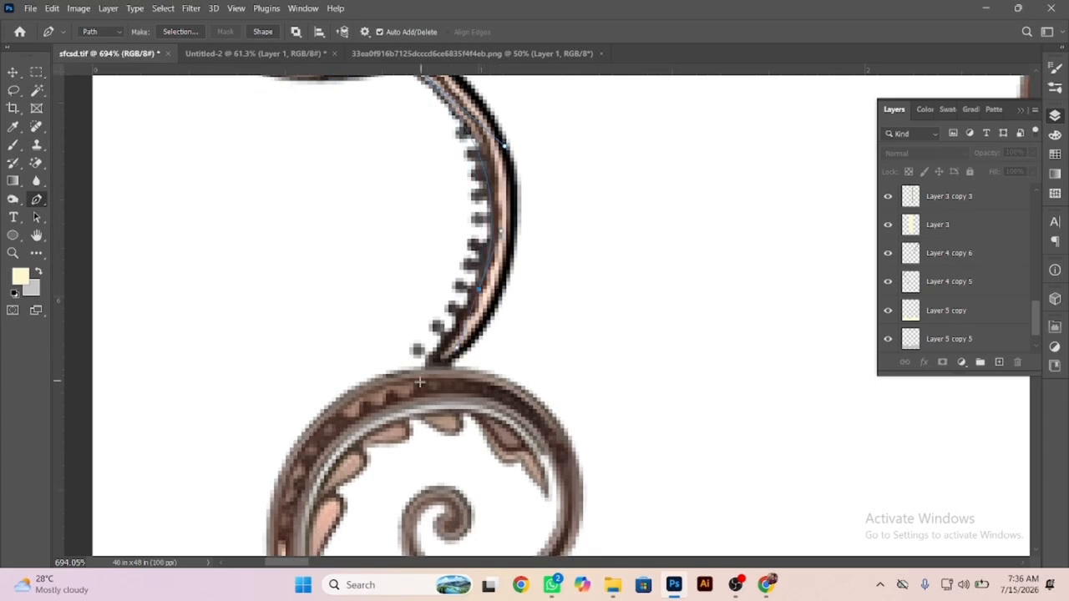
{"action": "left_click_drag", "start_coordinate": [417, 386], "coordinate": [402, 396]}
{"action": "left_click_drag", "start_coordinate": [325, 444], "coordinate": [312, 466]}
{"action": "left_click_drag", "start_coordinate": [393, 329], "coordinate": [546, 36]}
{"action": "left_click_drag", "start_coordinate": [466, 336], "coordinate": [499, 380]}
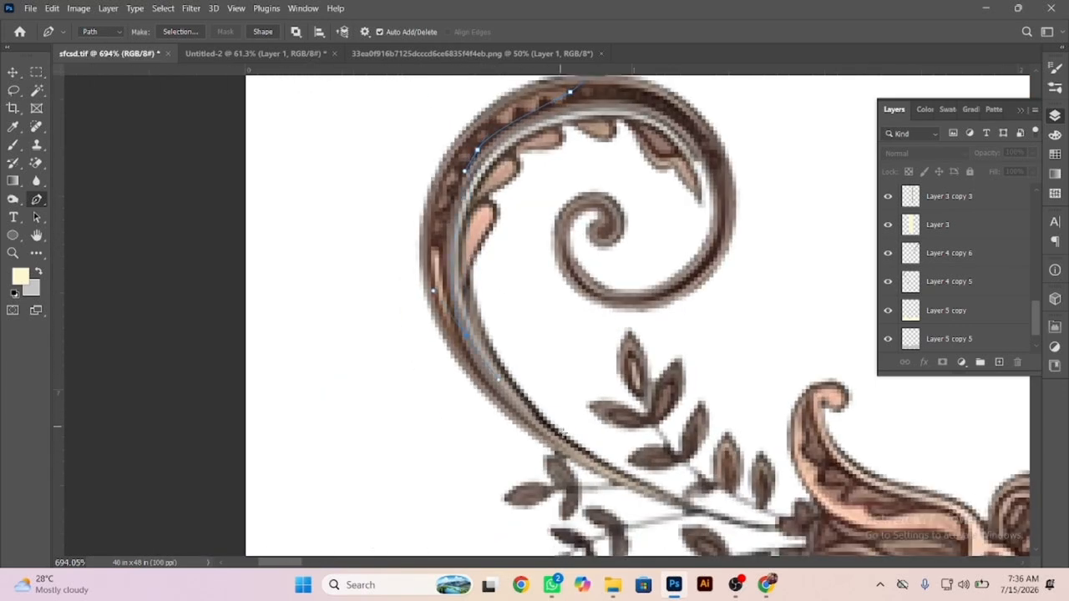
{"action": "left_click_drag", "start_coordinate": [578, 456], "coordinate": [612, 477]}
{"action": "left_click_drag", "start_coordinate": [585, 422], "coordinate": [142, 180]}
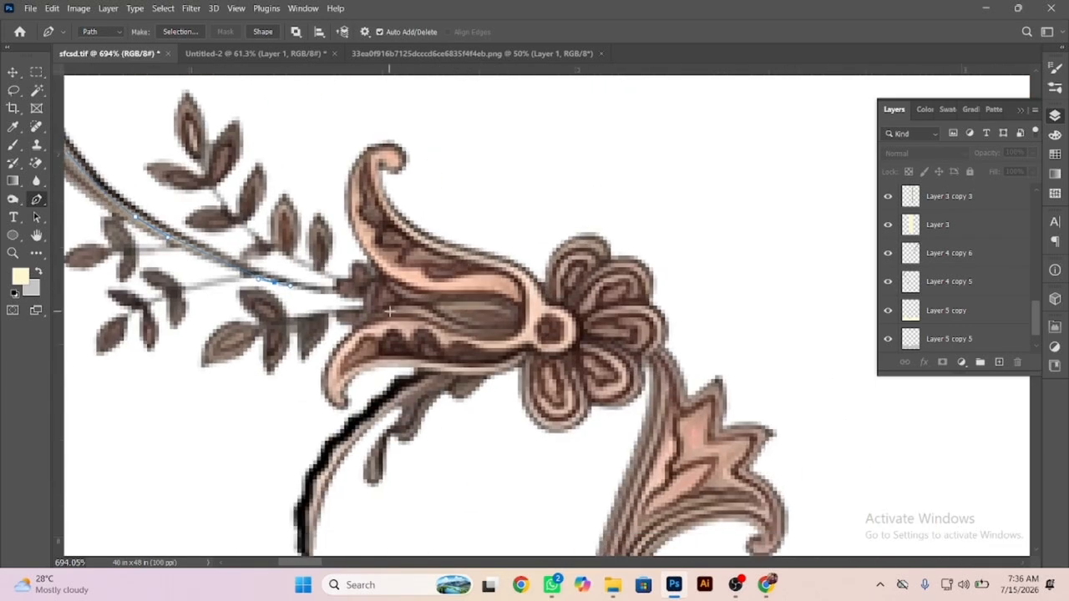
{"action": "left_click_drag", "start_coordinate": [372, 302], "coordinate": [418, 304]}
Continue the path from the first flower through the leaf and scalloped crescent, down the second stem onto the second spiral.
{"action": "left_click_drag", "start_coordinate": [669, 390], "coordinate": [671, 115]}
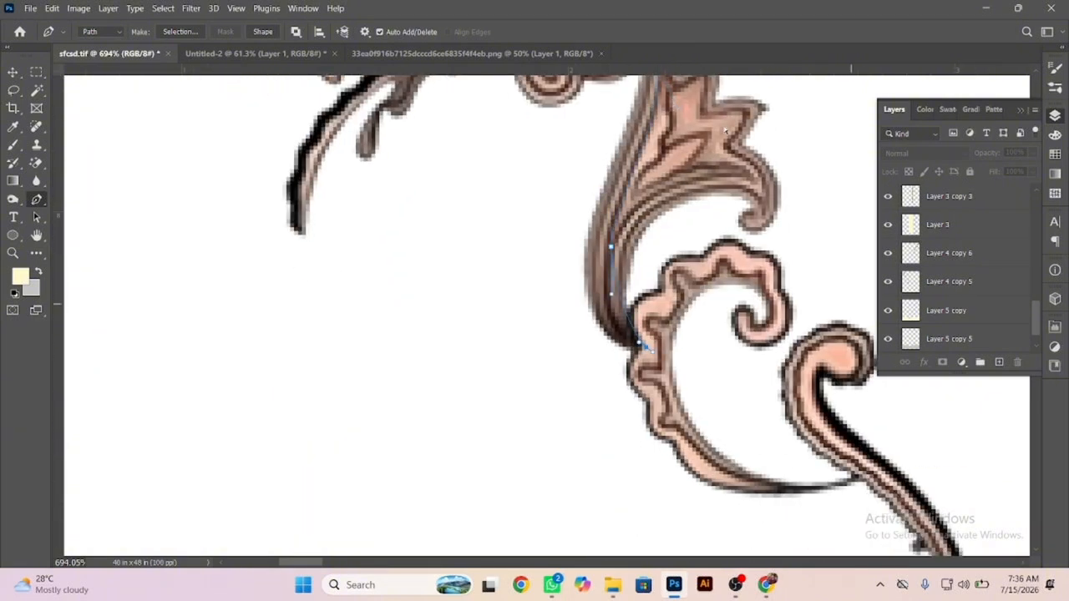
{"action": "left_click_drag", "start_coordinate": [501, 231], "coordinate": [282, 108]}
{"action": "left_click_drag", "start_coordinate": [648, 357], "coordinate": [798, 321]}
{"action": "key", "text": "ctrl+z"}
{"action": "left_click_drag", "start_coordinate": [643, 352], "coordinate": [710, 394]}
{"action": "left_click_drag", "start_coordinate": [736, 476], "coordinate": [646, 167]}
{"action": "left_click_drag", "start_coordinate": [616, 291], "coordinate": [577, 320]}
{"action": "left_click_drag", "start_coordinate": [492, 396], "coordinate": [469, 432]}
{"action": "left_click_drag", "start_coordinate": [465, 505], "coordinate": [371, 198]}
Hide the interface panels and extend the path through the second flower and its leaf to the tip of the scalloped crescent.
{"action": "key", "text": "Tab"}
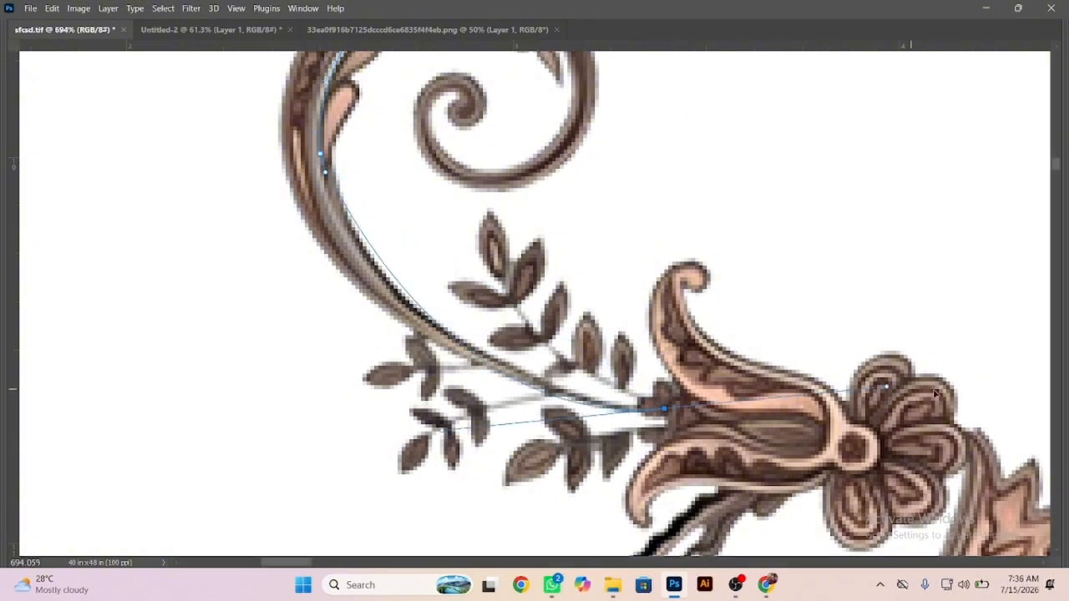
{"action": "left_click_drag", "start_coordinate": [664, 409], "coordinate": [300, 248]}
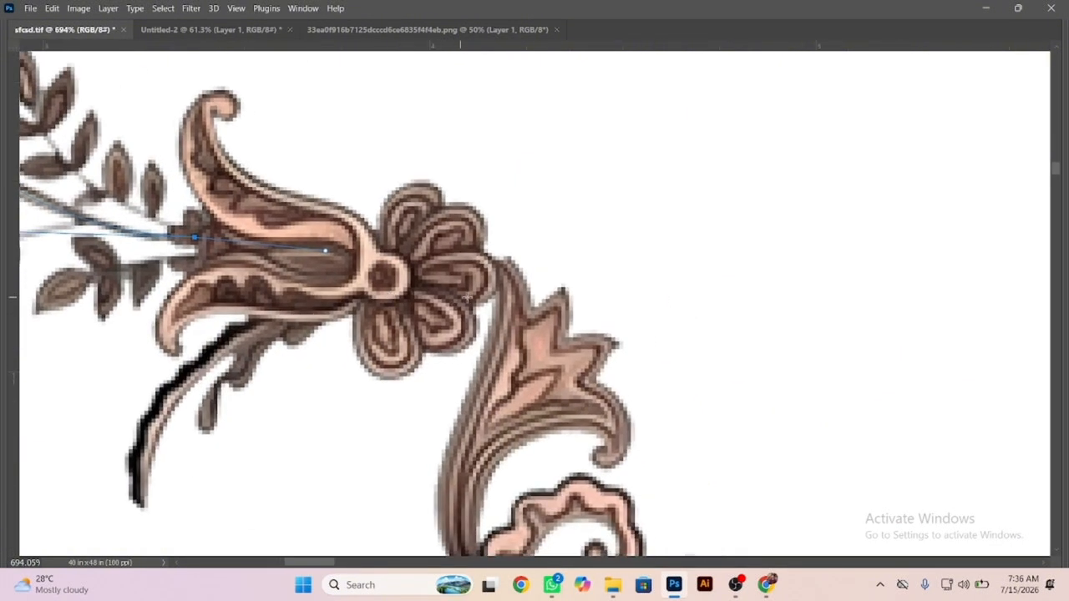
{"action": "left_click_drag", "start_coordinate": [465, 280], "coordinate": [481, 282]}
{"action": "left_click_drag", "start_coordinate": [473, 483], "coordinate": [466, 500]}
{"action": "left_click_drag", "start_coordinate": [457, 461], "coordinate": [371, 130]}
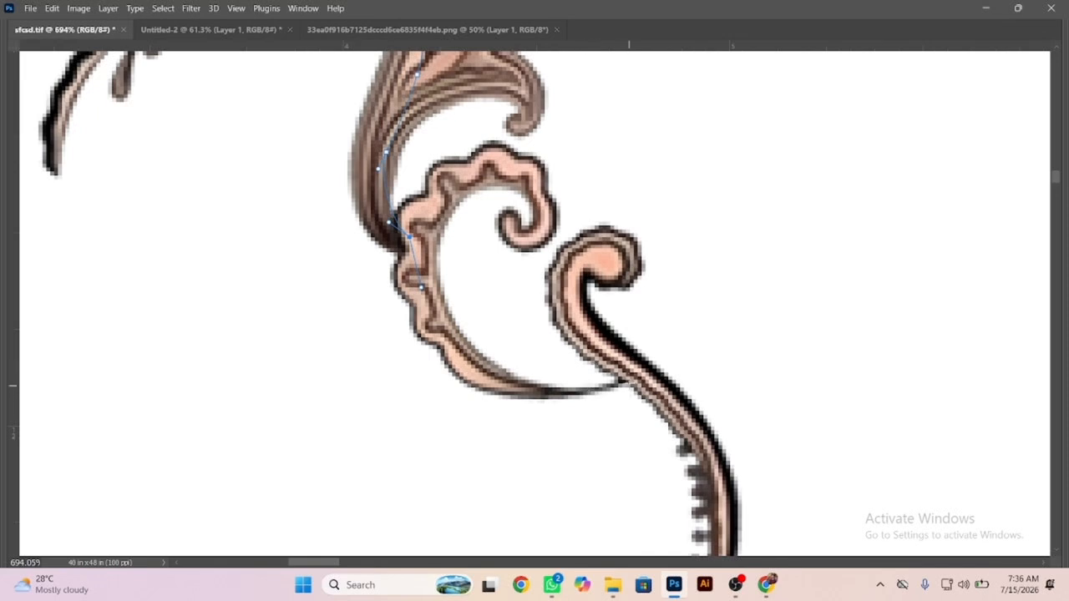
{"action": "left_click_drag", "start_coordinate": [631, 383], "coordinate": [803, 333]}
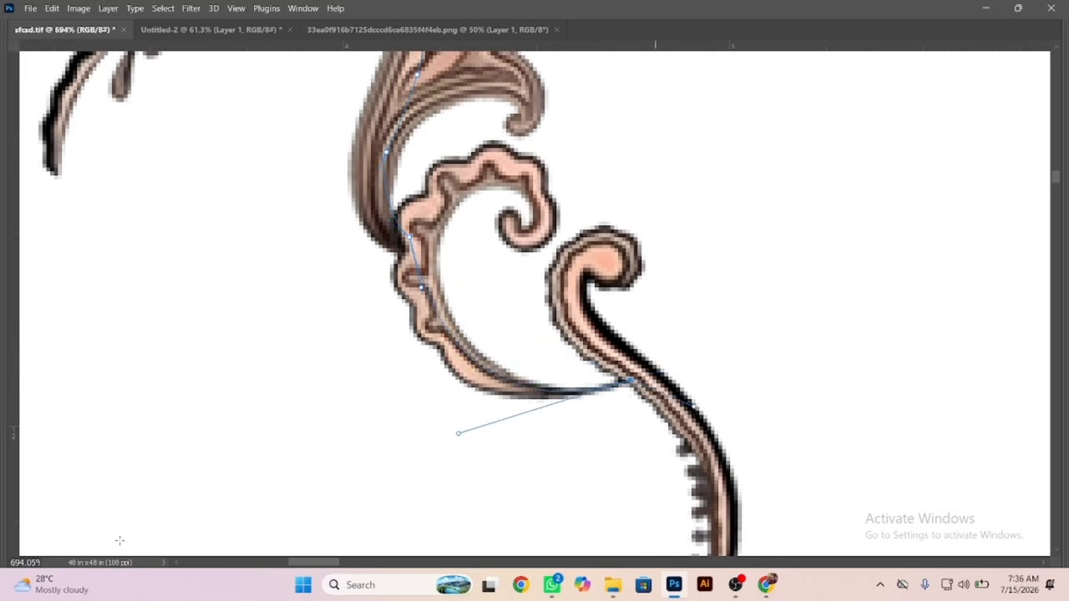
Extend the path down the third stem and around the third spiral through the third flower.
{"action": "left_click_drag", "start_coordinate": [706, 528], "coordinate": [517, 305]}
{"action": "left_click_drag", "start_coordinate": [459, 407], "coordinate": [685, 177]}
{"action": "left_click_drag", "start_coordinate": [676, 327], "coordinate": [716, 404]}
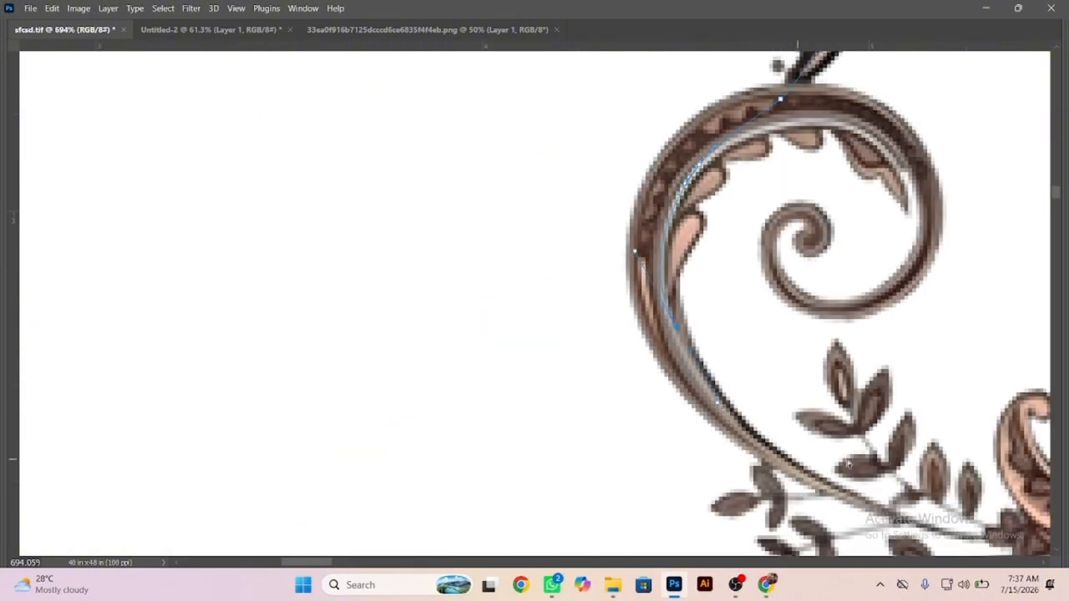
{"action": "left_click_drag", "start_coordinate": [848, 464], "coordinate": [538, 294]}
{"action": "left_click_drag", "start_coordinate": [785, 392], "coordinate": [535, 157]}
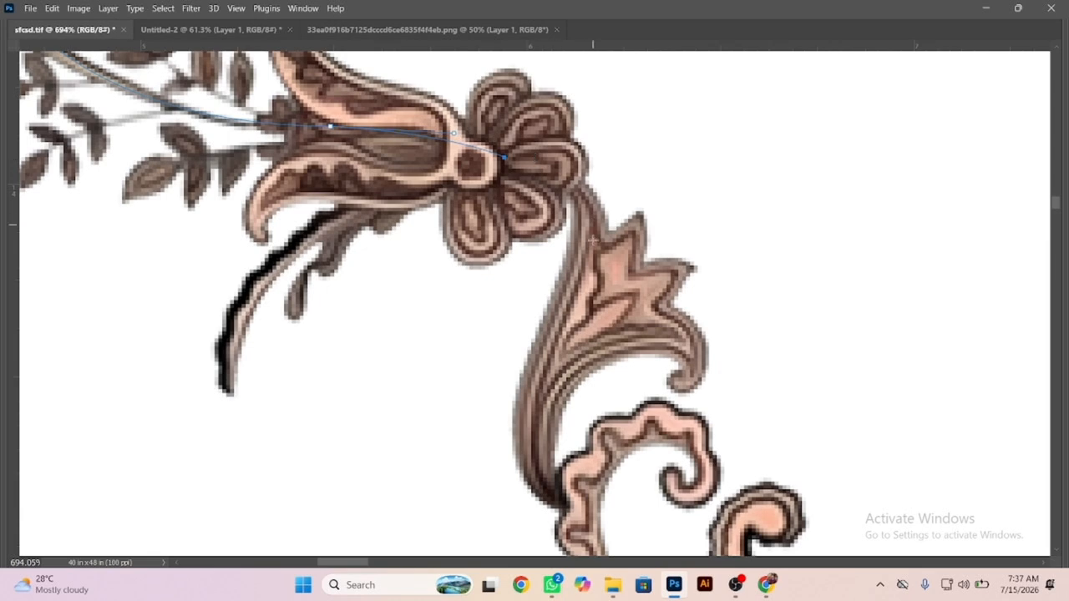
Trace the path through the leaf and crescent below the third flower and down the fourth stem onto its spiral.
{"action": "left_click_drag", "start_coordinate": [593, 230], "coordinate": [587, 289]}
{"action": "left_click_drag", "start_coordinate": [543, 378], "coordinate": [535, 406]}
{"action": "left_click_drag", "start_coordinate": [543, 478], "coordinate": [504, 216]}
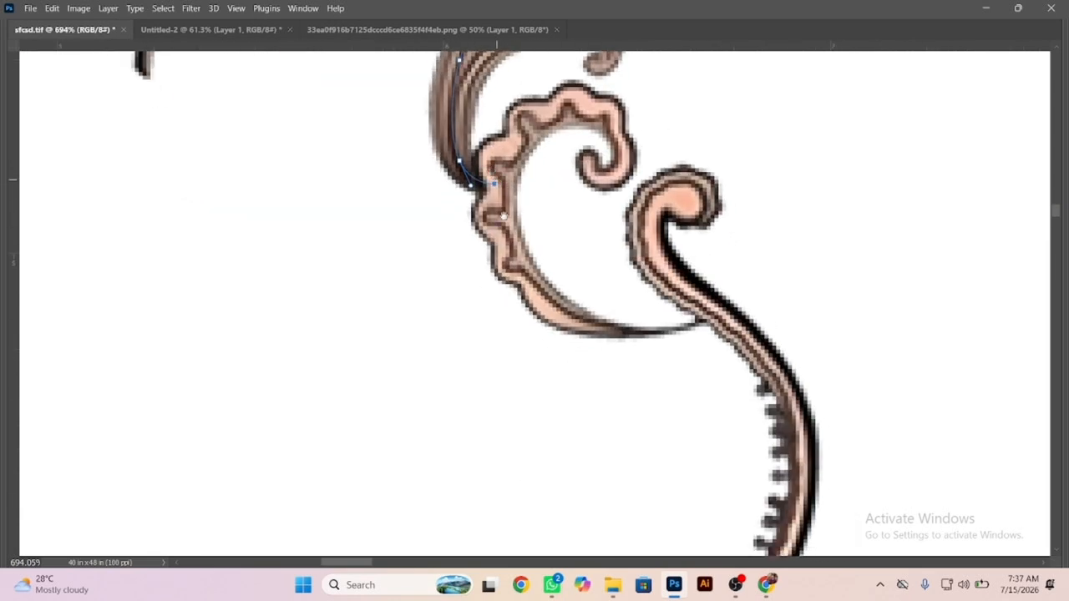
{"action": "mouse_move", "coordinate": [709, 321]}
{"action": "left_mouse_down"}
{"action": "mouse_move", "coordinate": [936, 286]}
{"action": "mouse_move", "coordinate": [796, 378]}
{"action": "left_mouse_up"}
{"action": "left_click_drag", "start_coordinate": [803, 423], "coordinate": [632, 176]}
{"action": "left_click_drag", "start_coordinate": [617, 269], "coordinate": [601, 295]}
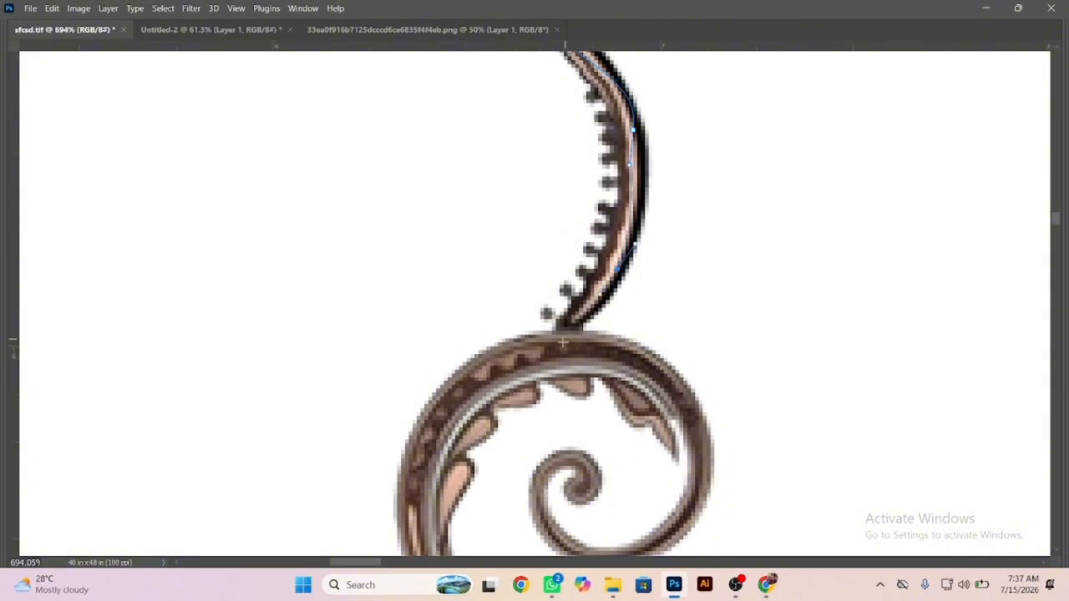
{"action": "left_click_drag", "start_coordinate": [552, 350], "coordinate": [531, 365]}
Curve the path along the fourth spiral and through the fourth flower to its petals.
{"action": "left_click_drag", "start_coordinate": [541, 437], "coordinate": [463, 173]}
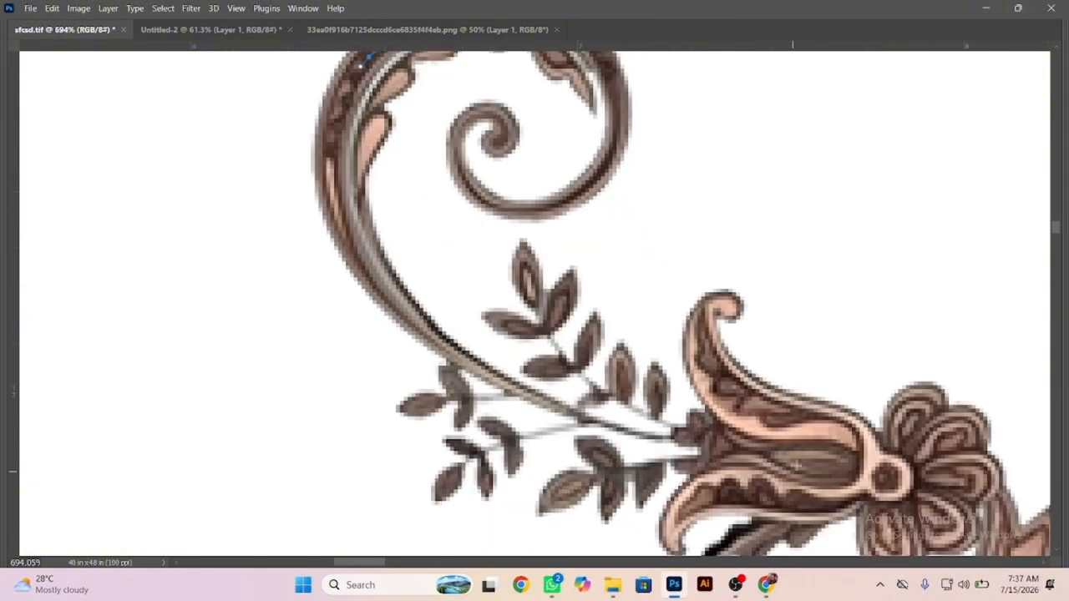
{"action": "left_click_drag", "start_coordinate": [725, 436], "coordinate": [1017, 406]}
{"action": "key", "text": "ctrl+z"}
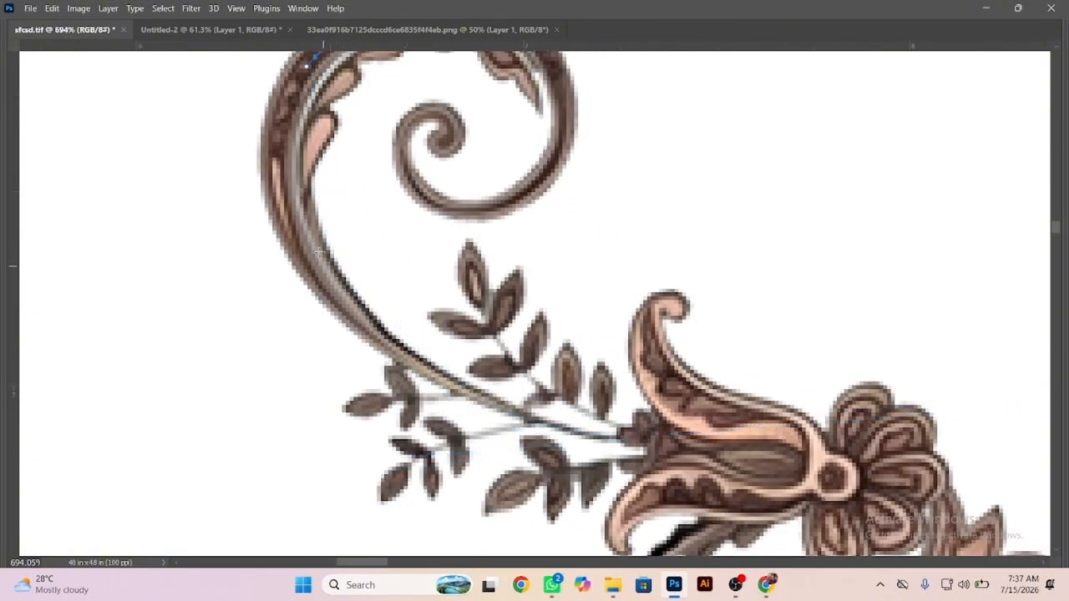
{"action": "left_click_drag", "start_coordinate": [320, 250], "coordinate": [389, 347]}
{"action": "left_click_drag", "start_coordinate": [682, 429], "coordinate": [889, 400]}
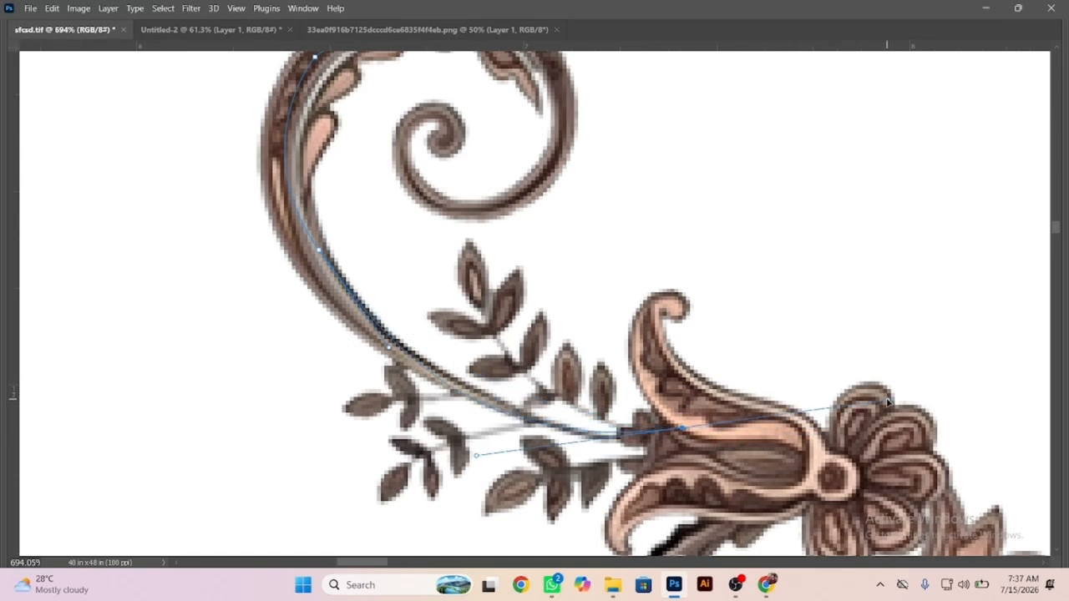
{"action": "left_click", "coordinate": [682, 428], "text": "alt"}
{"action": "left_click", "coordinate": [838, 461]}
{"action": "left_click", "coordinate": [902, 493]}
Continue the path through the leaf and crescent below the fourth flower and down the fifth stem onto the fifth spiral.
{"action": "left_click_drag", "start_coordinate": [899, 465], "coordinate": [562, 208]}
{"action": "left_click_drag", "start_coordinate": [618, 281], "coordinate": [599, 390]}
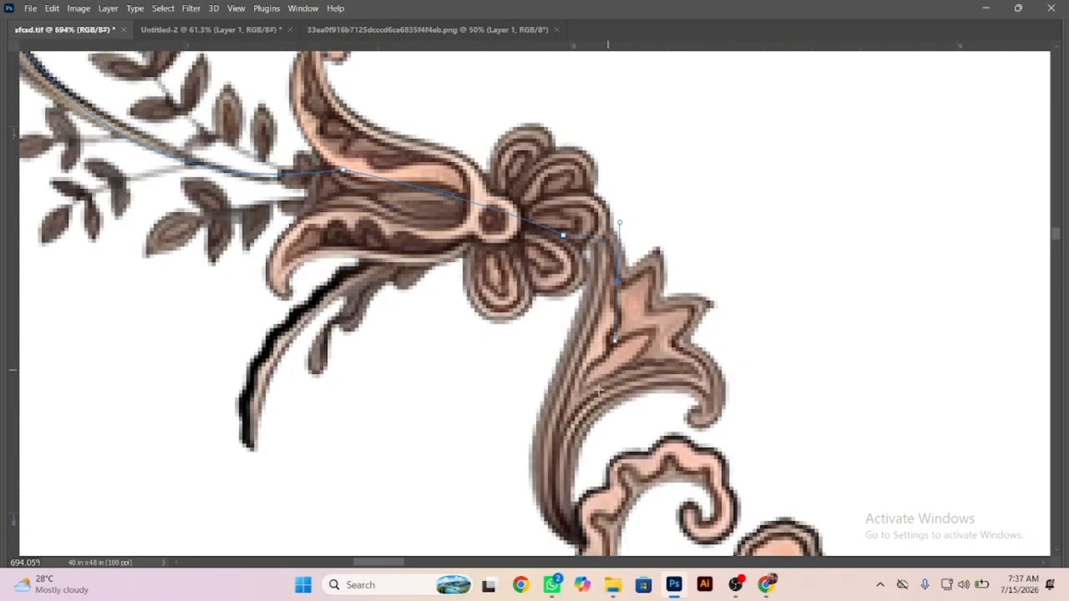
{"action": "left_click_drag", "start_coordinate": [627, 527], "coordinate": [519, 223]}
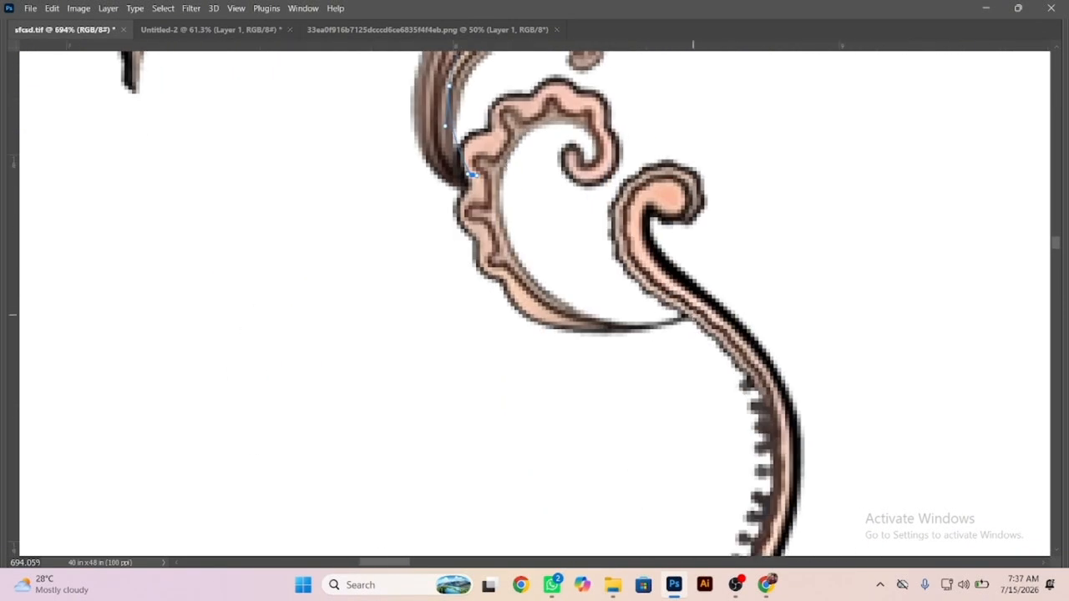
{"action": "left_click_drag", "start_coordinate": [692, 315], "coordinate": [772, 359]}
{"action": "left_click_drag", "start_coordinate": [789, 450], "coordinate": [658, 185]}
{"action": "left_click_drag", "start_coordinate": [607, 307], "coordinate": [581, 324]}
{"action": "left_click_drag", "start_coordinate": [494, 404], "coordinate": [469, 435]}
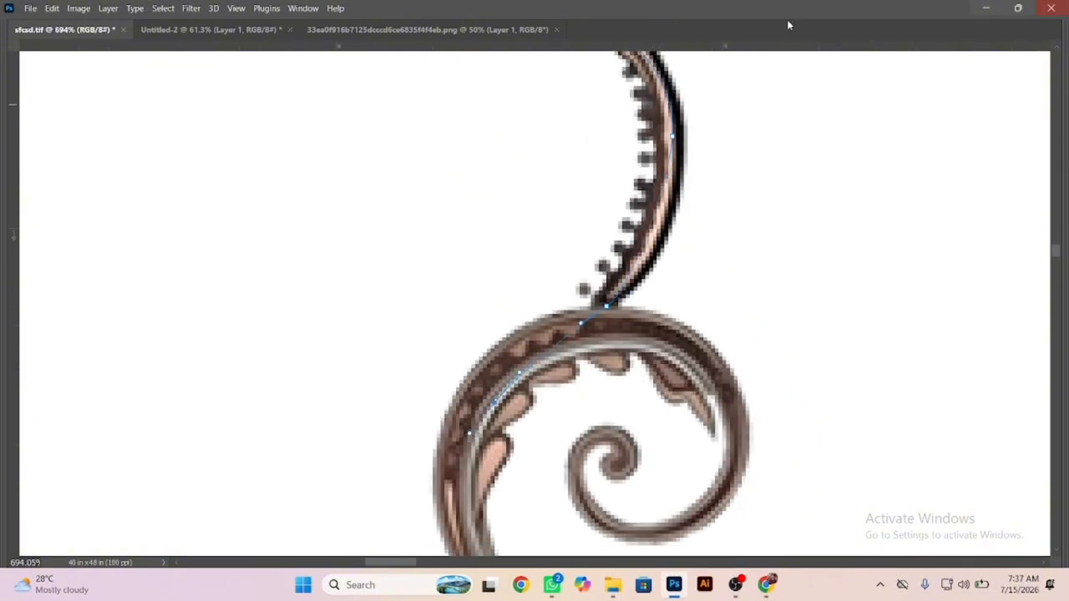
Extend the path along the fifth spiral, flower, leaf and crescent onto the sixth stem.
{"action": "left_click_drag", "start_coordinate": [537, 536], "coordinate": [502, 267]}
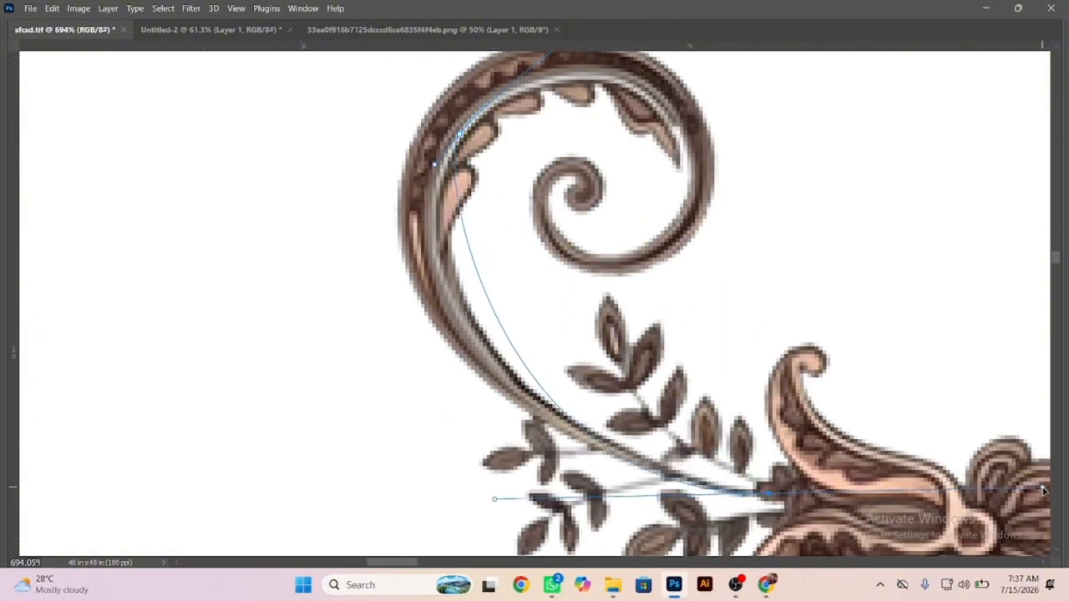
{"action": "left_click_drag", "start_coordinate": [664, 443], "coordinate": [417, 253]}
{"action": "left_click_drag", "start_coordinate": [577, 304], "coordinate": [819, 380]}
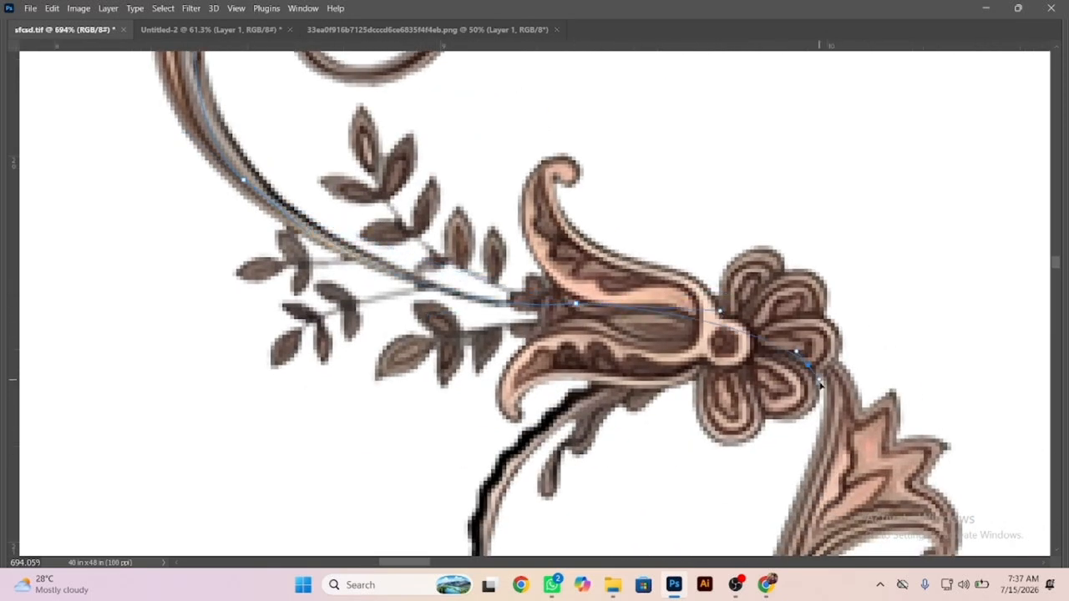
{"action": "left_click_drag", "start_coordinate": [798, 455], "coordinate": [457, 54]}
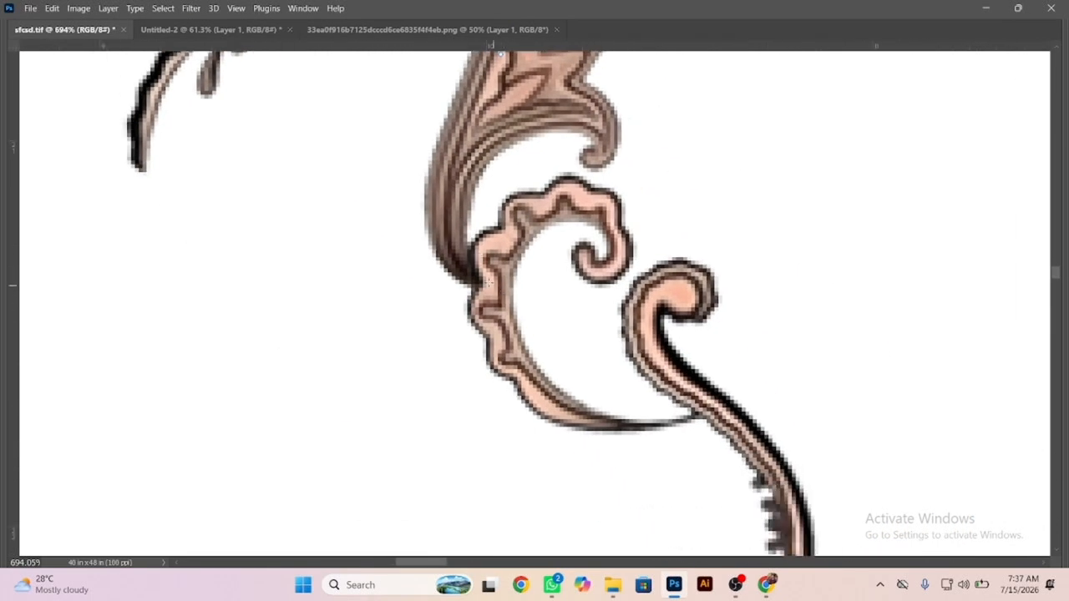
{"action": "left_click_drag", "start_coordinate": [490, 280], "coordinate": [539, 366]}
{"action": "left_click_drag", "start_coordinate": [699, 415], "coordinate": [791, 461]}
{"action": "left_click_drag", "start_coordinate": [795, 534], "coordinate": [639, 240]}
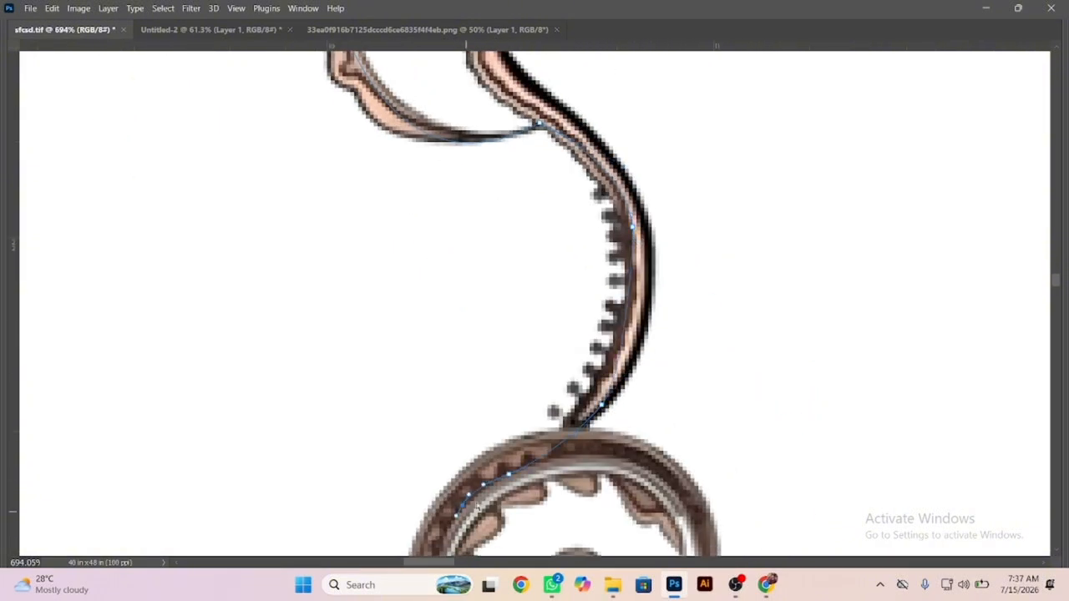
Trace the path around the sixth spiral and through the sixth flower, adding an anchor on the spiral's lower curve.
{"action": "scroll", "coordinate": [819, 533], "scroll_direction": "down", "scroll_amount": 5}
{"action": "left_click_drag", "start_coordinate": [799, 536], "coordinate": [1044, 532]}
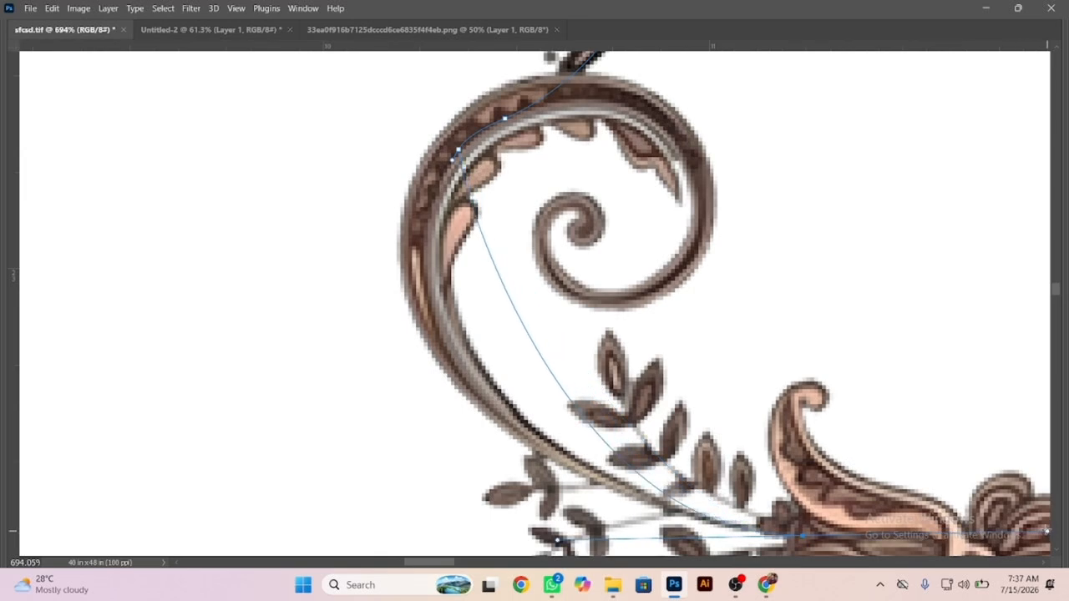
{"action": "key", "text": "ctrl+z"}
{"action": "left_click_drag", "start_coordinate": [618, 413], "coordinate": [354, 271]}
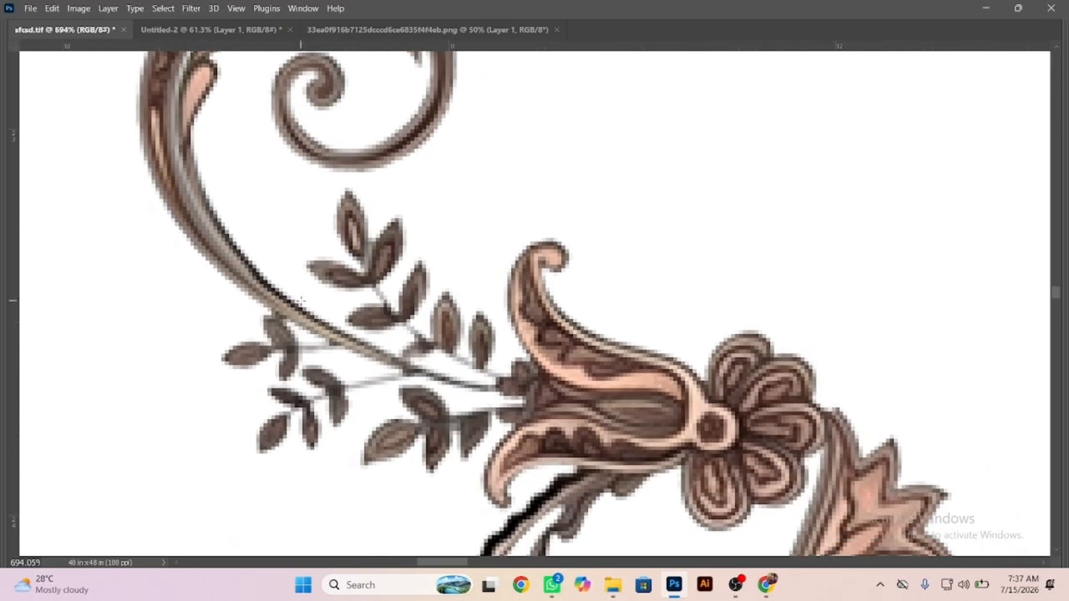
{"action": "left_click_drag", "start_coordinate": [301, 300], "coordinate": [478, 400]}
{"action": "left_click", "coordinate": [581, 388]}
{"action": "left_click_drag", "start_coordinate": [739, 434], "coordinate": [844, 436]}
Continue the path through the leaf and crescent below the sixth flower and down the seventh stem onto the seventh spiral.
{"action": "left_click_drag", "start_coordinate": [851, 512], "coordinate": [740, 165]}
{"action": "left_click_drag", "start_coordinate": [732, 379], "coordinate": [409, 293]}
{"action": "left_click_drag", "start_coordinate": [585, 339], "coordinate": [667, 390]}
{"action": "left_click_drag", "start_coordinate": [675, 487], "coordinate": [679, 514]}
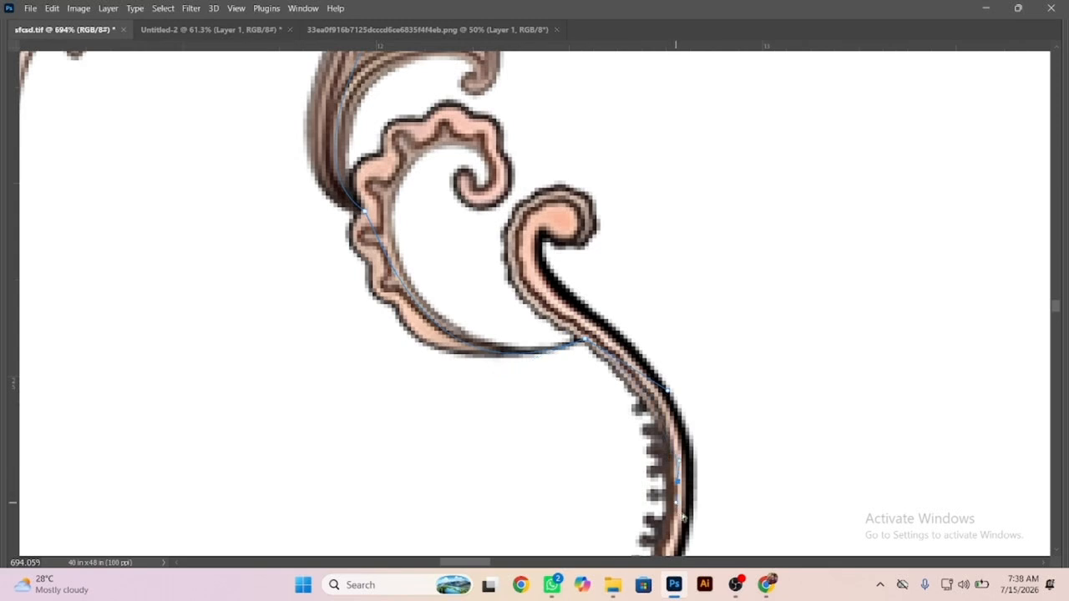
{"action": "scroll", "coordinate": [680, 511], "scroll_direction": "down", "scroll_amount": 5}
{"action": "left_click_drag", "start_coordinate": [671, 472], "coordinate": [491, 173]}
{"action": "left_click_drag", "start_coordinate": [470, 270], "coordinate": [453, 288]}
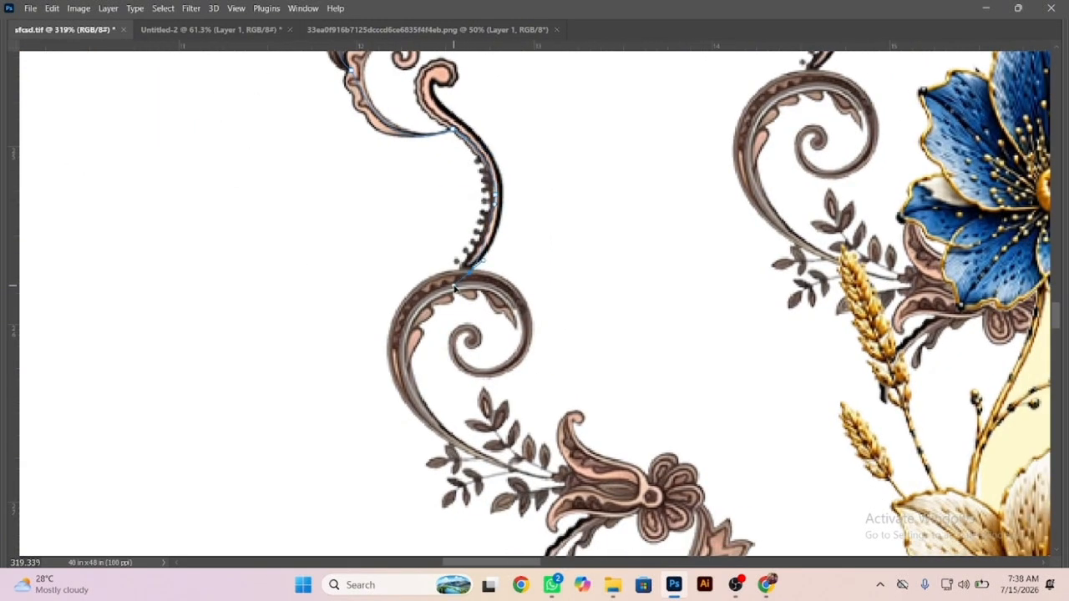
Trace the path around the seventh spiral and through the seventh flower, leaf and crescent onto the next stem.
{"action": "left_click_drag", "start_coordinate": [578, 482], "coordinate": [838, 547]}
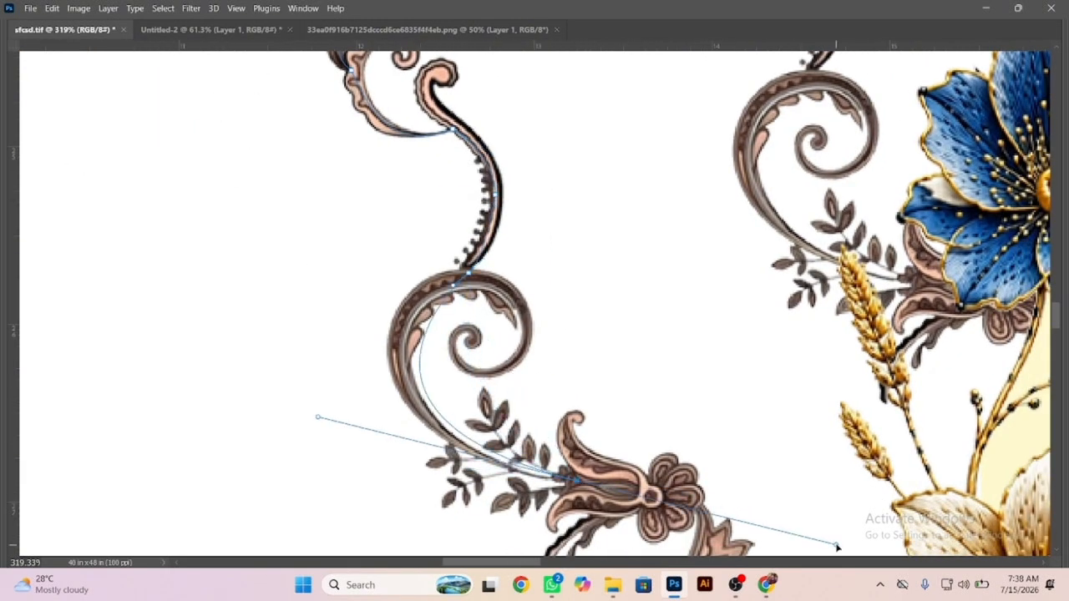
{"action": "key", "text": "ctrl+z"}
{"action": "left_click_drag", "start_coordinate": [423, 410], "coordinate": [468, 457]}
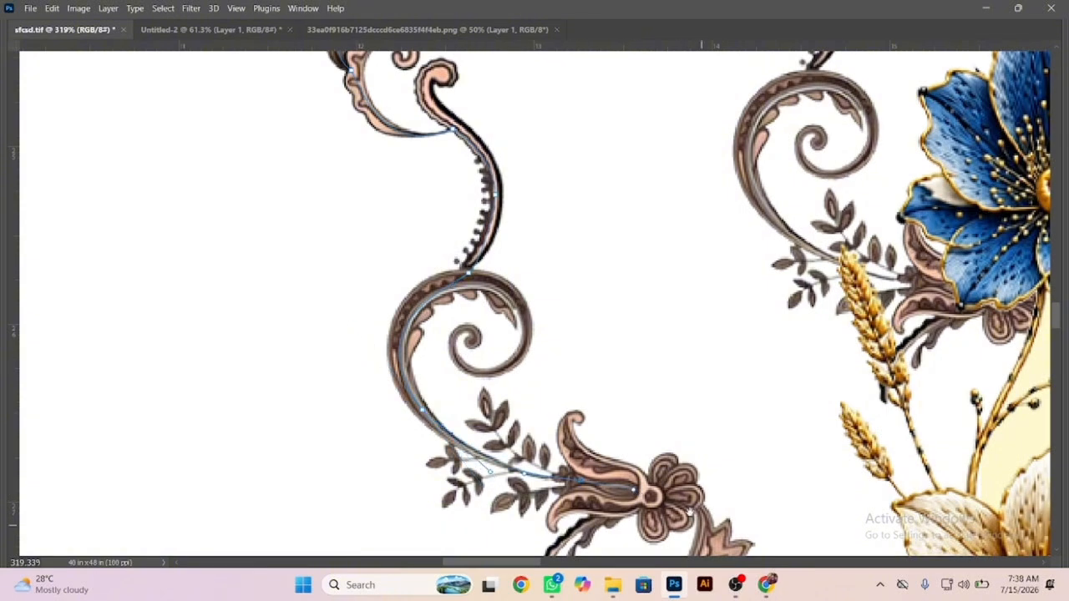
{"action": "left_click_drag", "start_coordinate": [690, 511], "coordinate": [505, 351]}
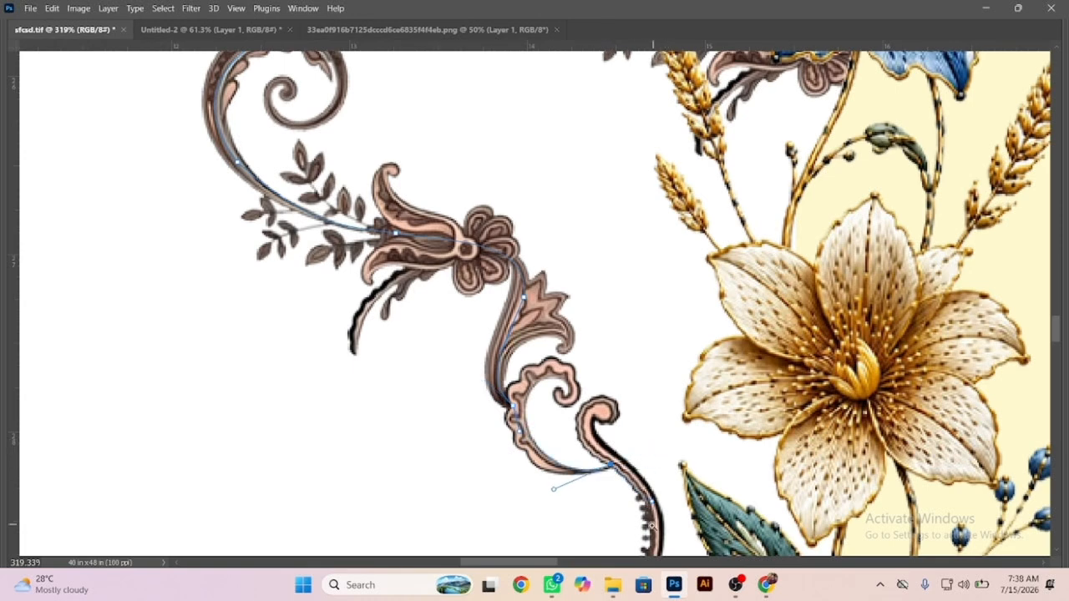
Continue the path down the last stem, around the last spiral and through its flower into the vertical floral border.
{"action": "left_click_drag", "start_coordinate": [658, 462], "coordinate": [586, 162]}
{"action": "left_click_drag", "start_coordinate": [553, 308], "coordinate": [507, 377]}
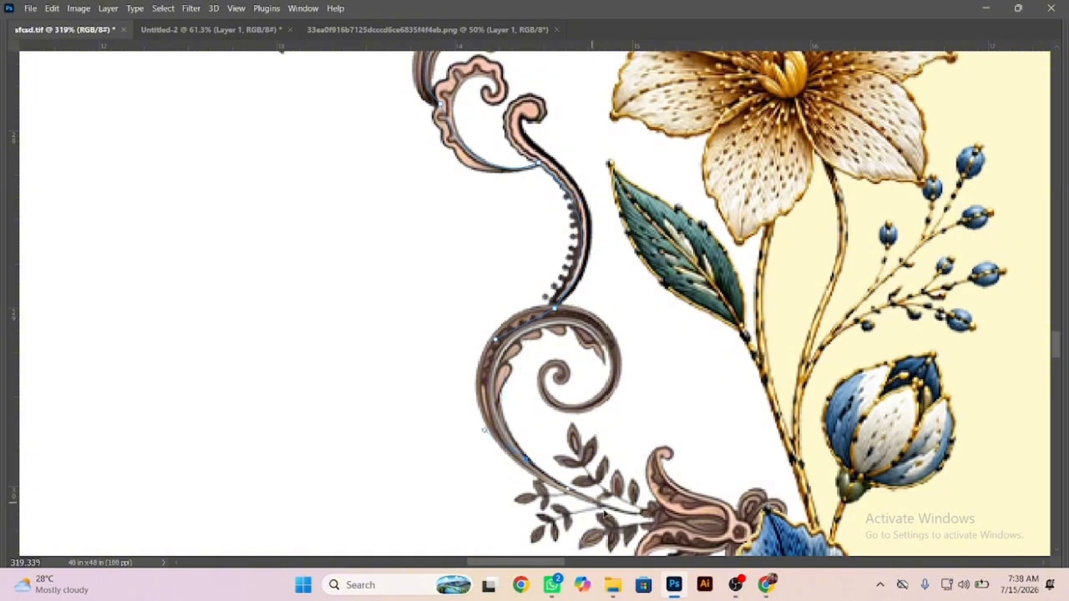
{"action": "left_click_drag", "start_coordinate": [670, 518], "coordinate": [552, 284]}
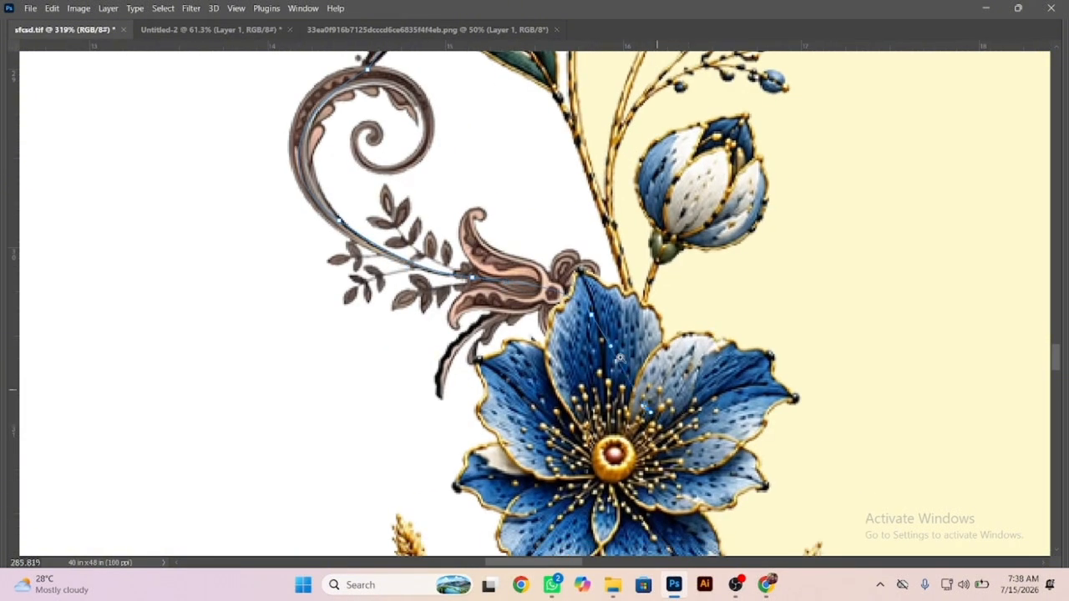
Run the path to the centre guide, up above the canvas and back to its start, and load it as a selection.
{"action": "scroll", "coordinate": [620, 357], "scroll_direction": "down", "scroll_amount": 10}
{"action": "scroll", "coordinate": [752, 383], "scroll_direction": "down", "scroll_amount": 5}
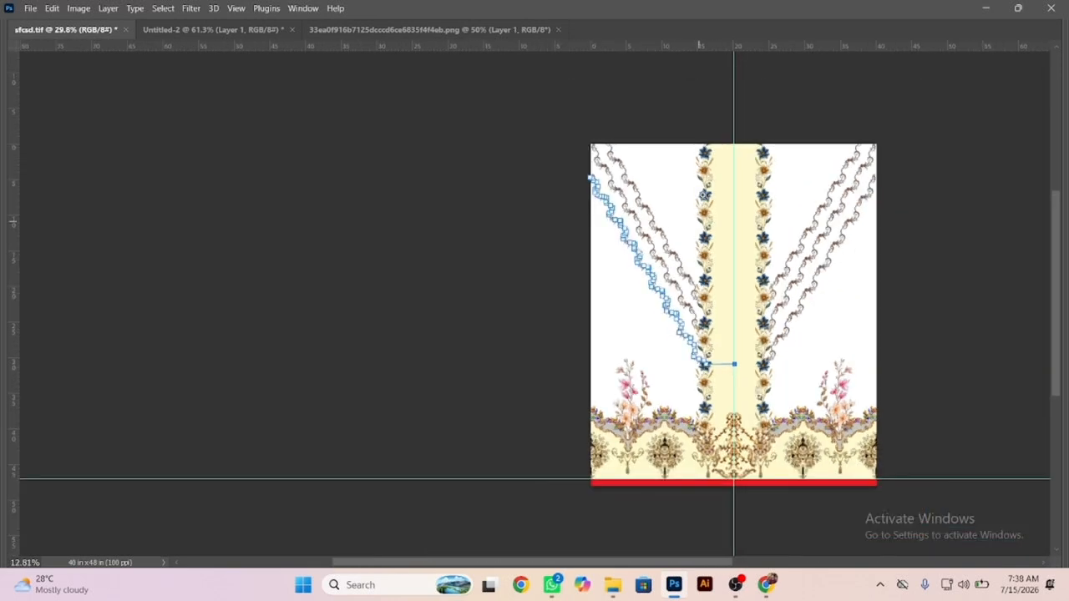
{"action": "left_click", "coordinate": [714, 154]}
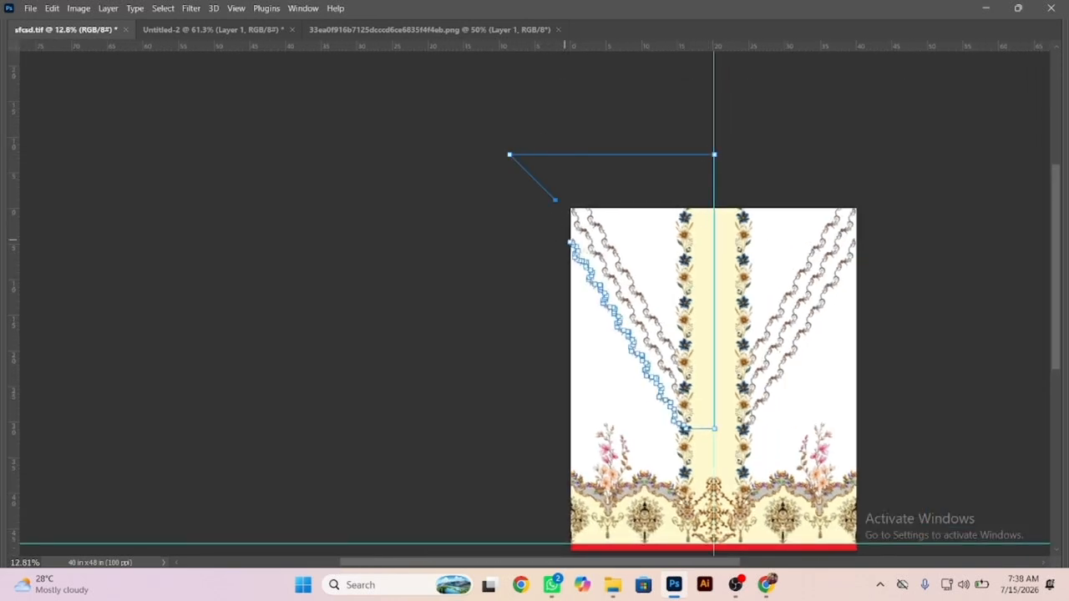
{"action": "scroll", "coordinate": [596, 260], "scroll_direction": "up", "scroll_amount": 3}
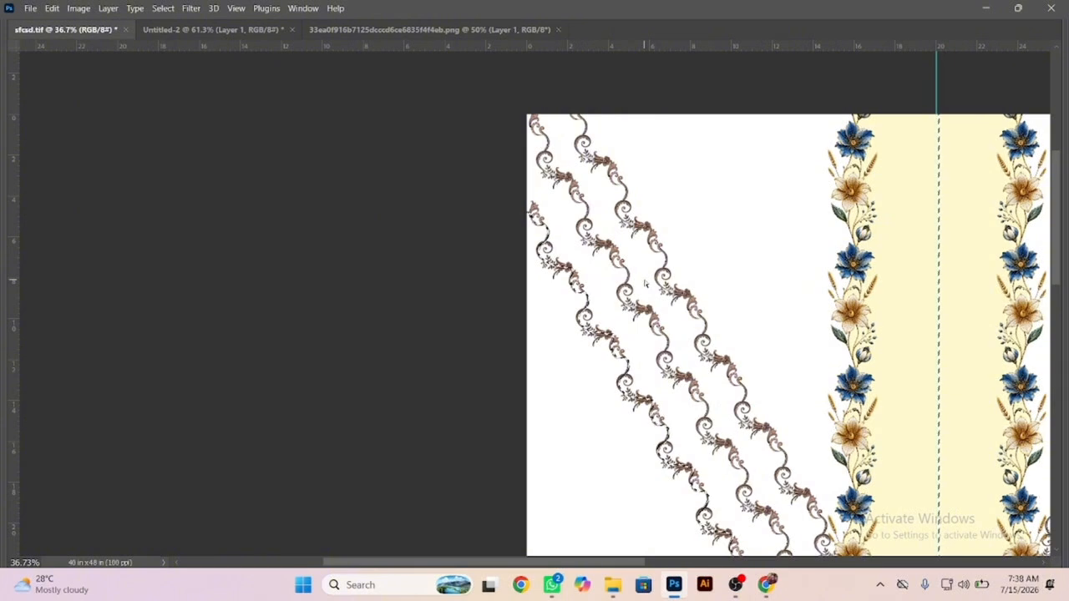
Fill the selected area with light grey on a new layer and send that layer behind the vines and floral borders.
{"action": "key", "text": "ctrl+shift+n"}
{"action": "key", "text": "Return"}
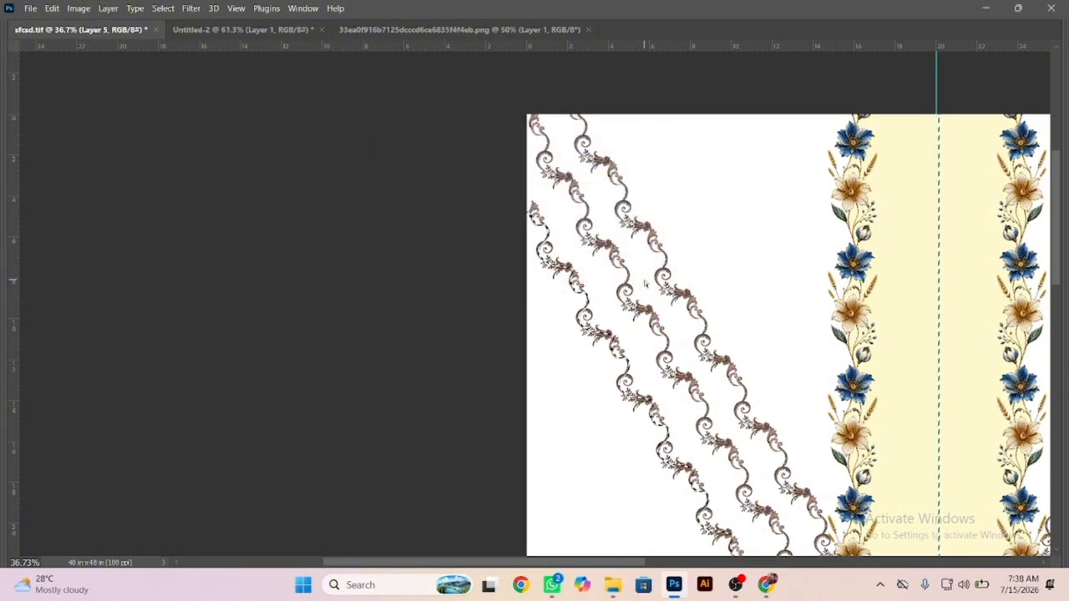
{"action": "key", "text": "alt+BackSpace"}
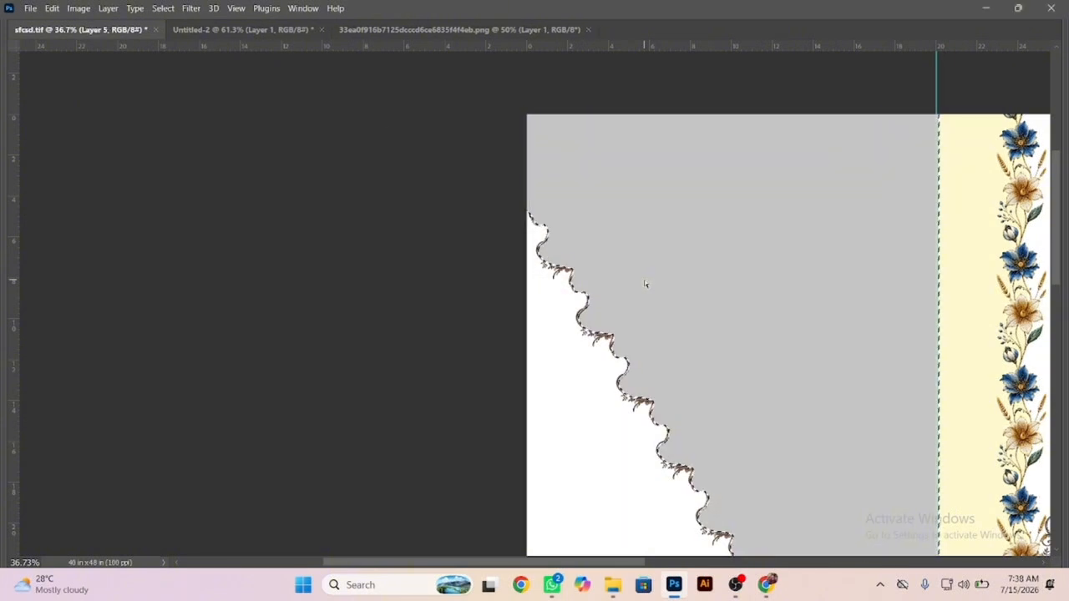
{"action": "key", "text": "ctrl+bracketleft"}
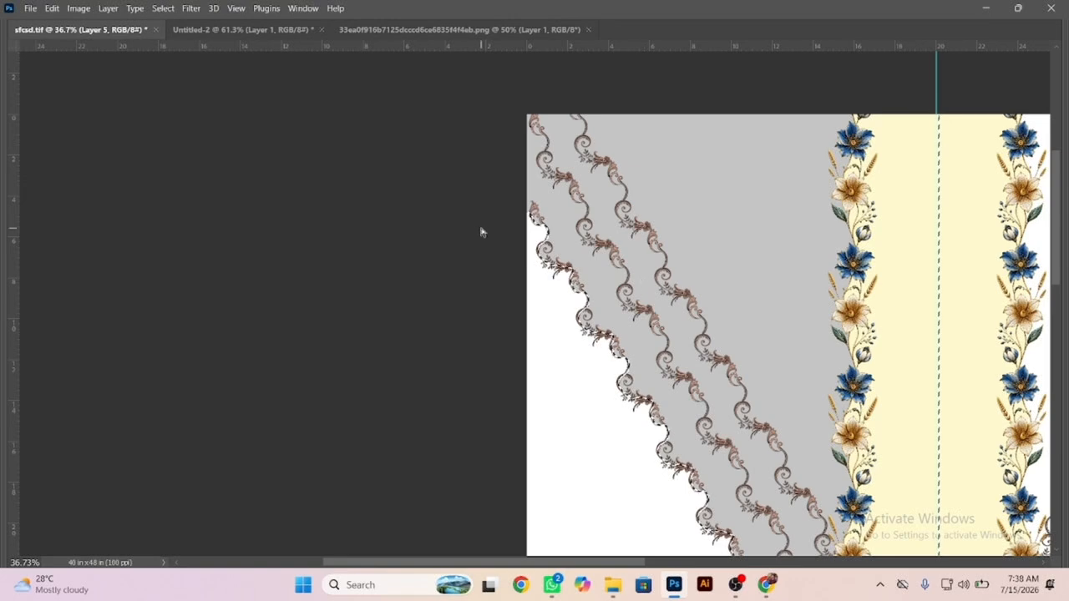
Show the hidden panels, undo the unwanted change to the grey fill and clear the selection.
{"action": "key", "text": "Caps_Lock"}
{"action": "key", "text": "Tab"}
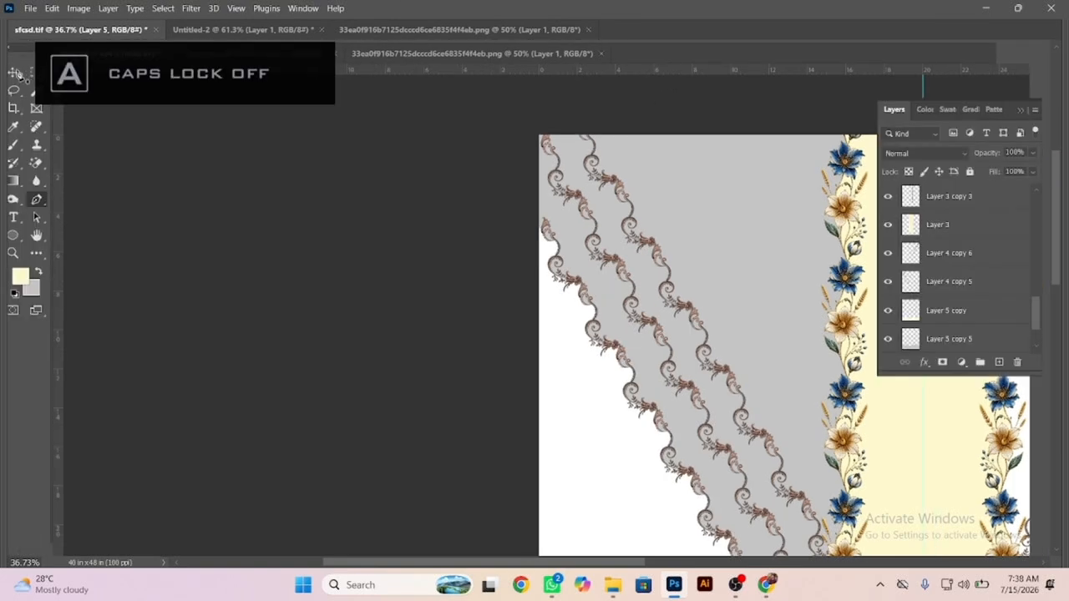
{"action": "key", "text": "Tab"}
{"action": "key", "text": "Tab"}
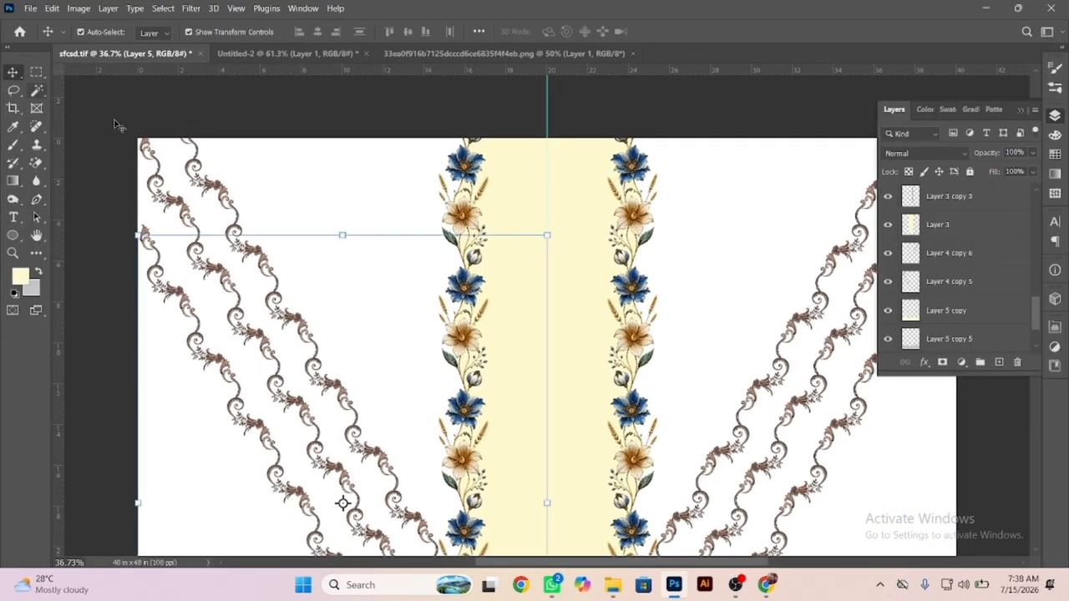
{"action": "key", "text": "ctrl+z"}
{"action": "key", "text": "ctrl+z"}
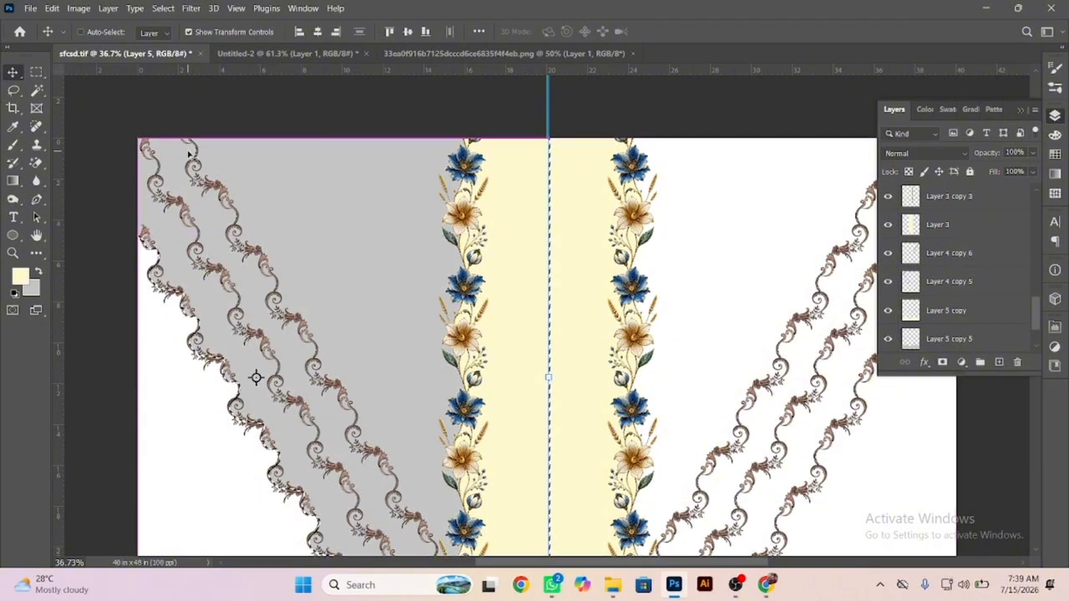
{"action": "key", "text": "ctrl+d"}
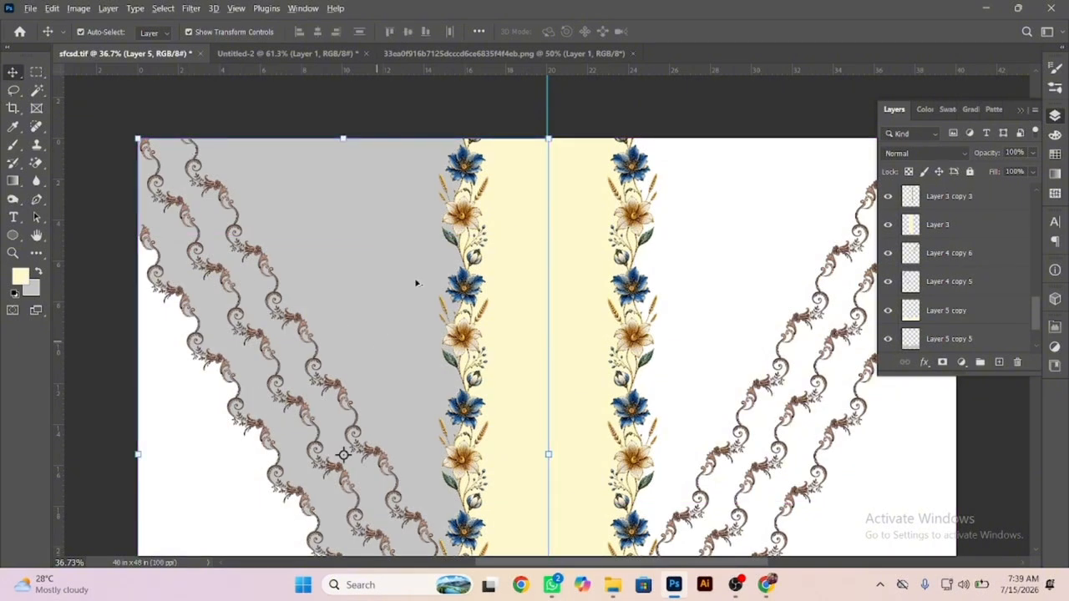
Duplicate the grey fill upward, set the background colour to a69b42 and recolour the copy with it.
{"action": "left_click_drag", "start_coordinate": [416, 284], "coordinate": [468, 165]}
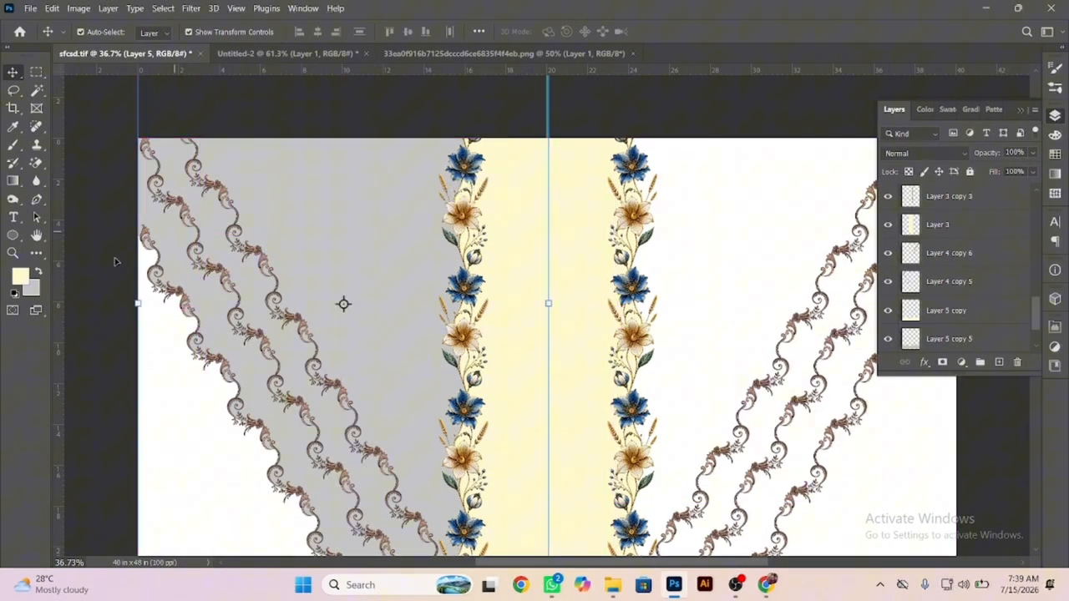
{"action": "left_click", "coordinate": [31, 287]}
{"action": "left_click", "coordinate": [447, 245]}
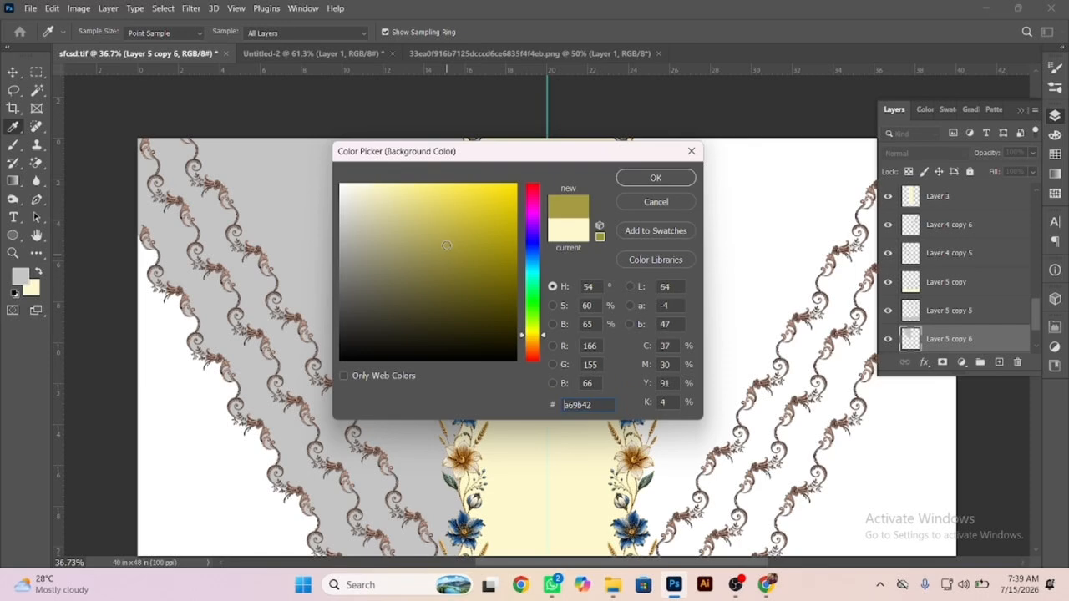
{"action": "key", "text": "Return"}
{"action": "key", "text": "ctrl+shift+BackSpace"}
Position the olive copy so its scalloped edge follows the innermost diagonal vine.
{"action": "left_click_drag", "start_coordinate": [376, 226], "coordinate": [341, 221]}
{"action": "scroll", "coordinate": [193, 163], "scroll_direction": "up", "scroll_amount": 10}
{"action": "scroll", "coordinate": [341, 220], "scroll_direction": "down", "scroll_amount": 10}
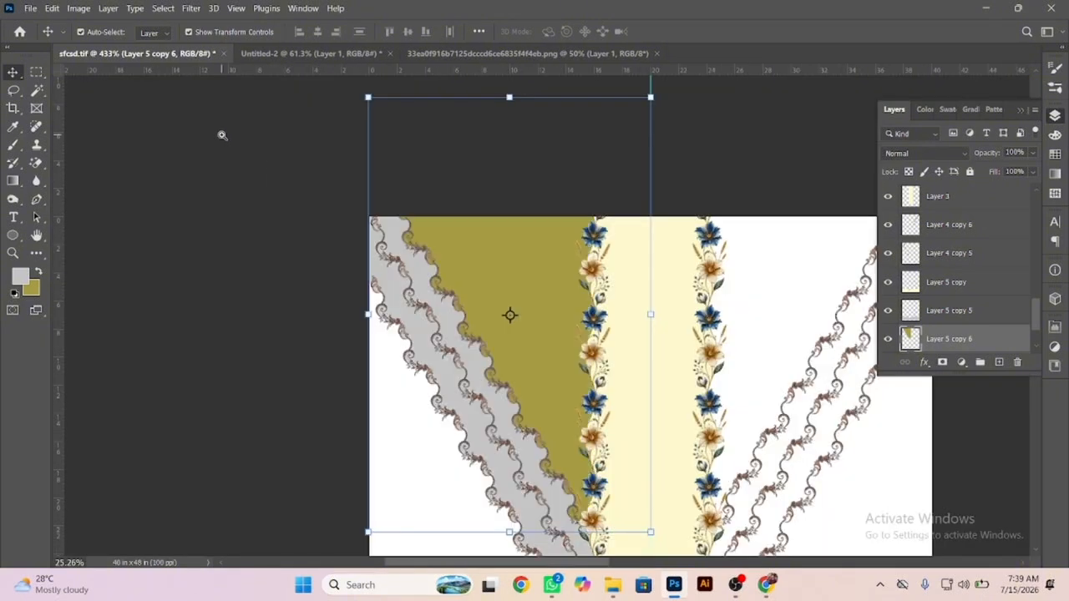
Cut the olive copy's shape out of the grey layer to leave only the vine band, and delete the olive copy.
{"action": "left_click", "coordinate": [471, 363]}
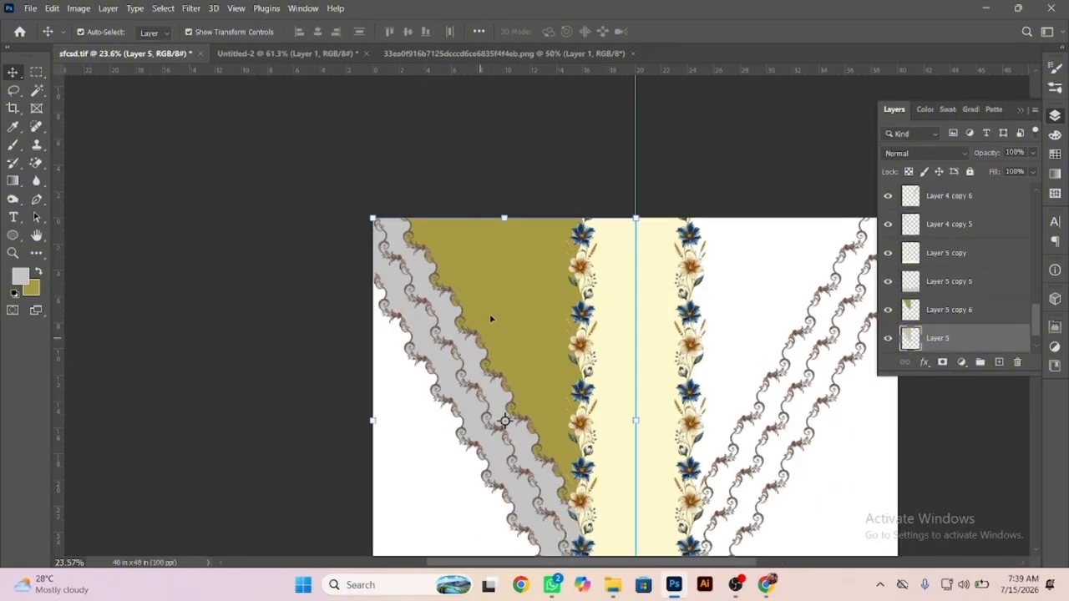
{"action": "left_click", "coordinate": [493, 299]}
{"action": "left_click", "coordinate": [909, 311], "text": "ctrl"}
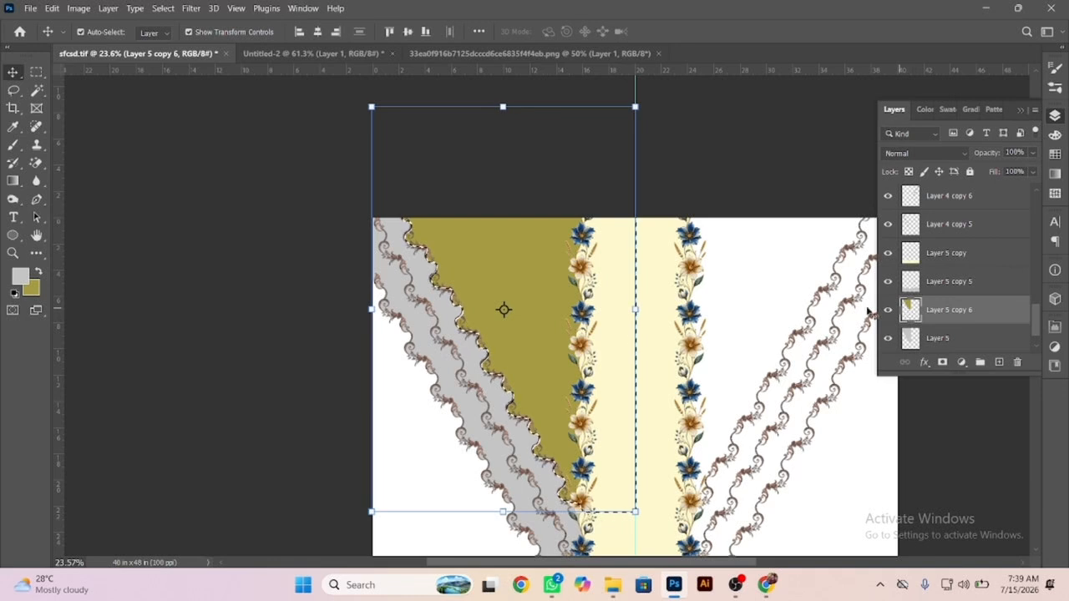
{"action": "right_click", "coordinate": [470, 415]}
{"action": "left_click", "coordinate": [484, 419]}
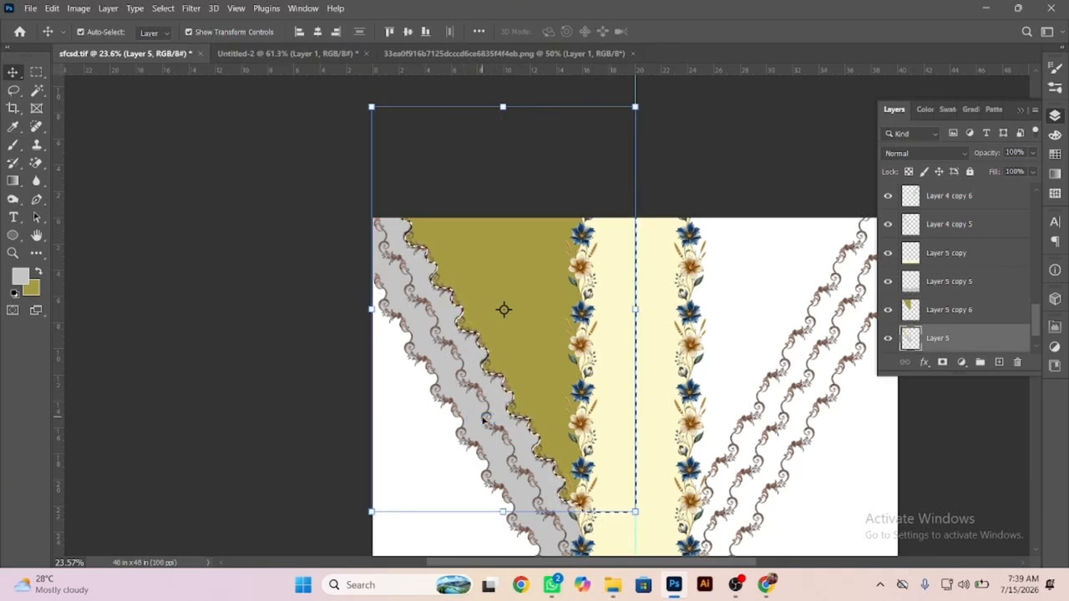
{"action": "key", "text": "ctrl+d"}
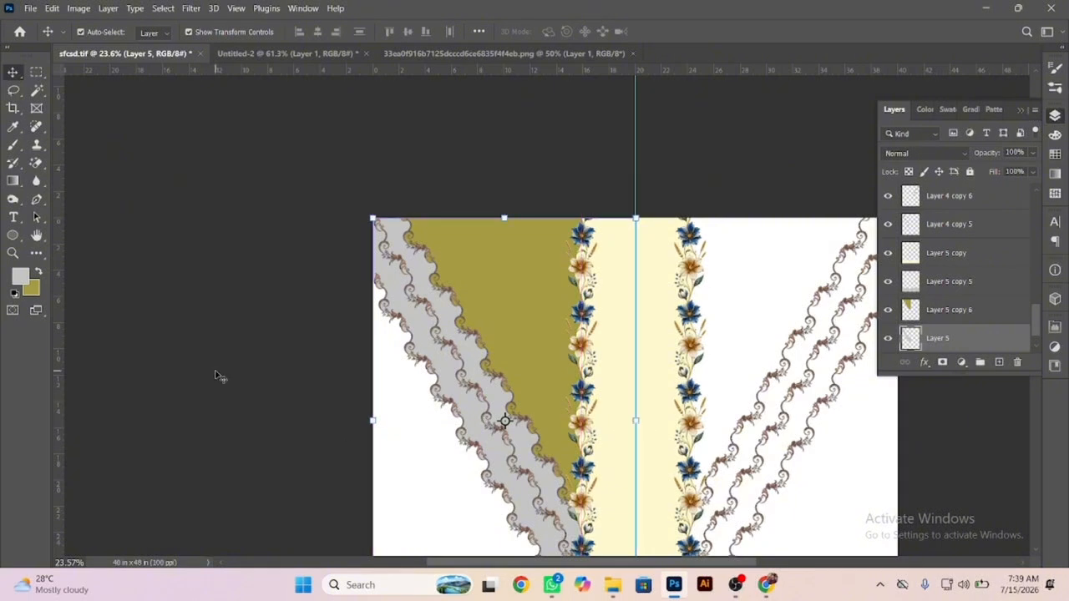
{"action": "left_click", "coordinate": [220, 376]}
{"action": "left_click_drag", "start_coordinate": [514, 316], "coordinate": [276, 386]}
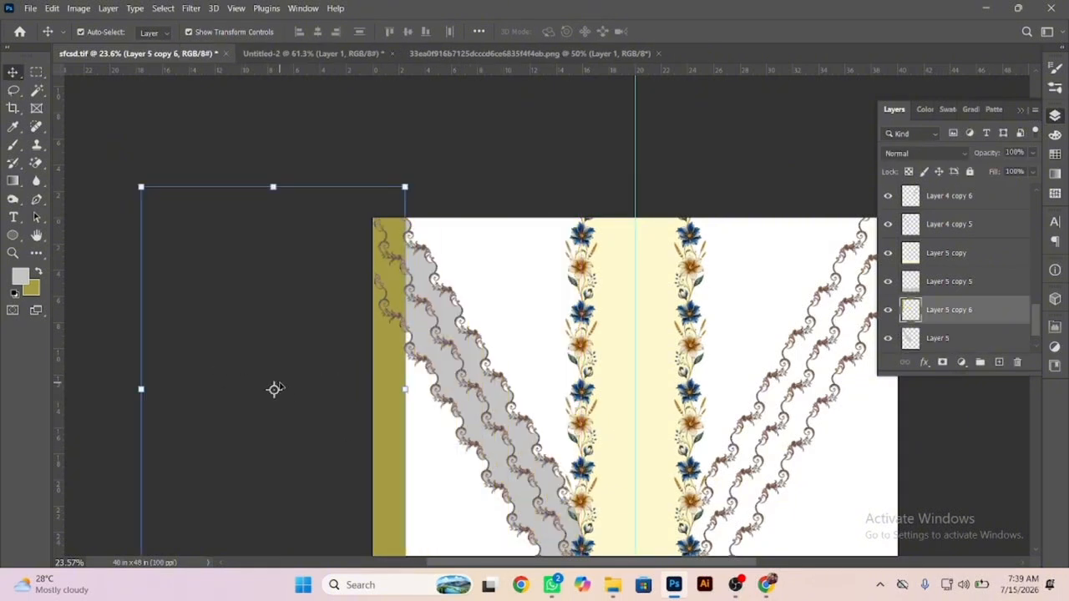
{"action": "key", "text": "Delete"}
Duplicate the grey diagonal band, flip the copy horizontally and place it behind the mirrored vines on the opposite side.
{"action": "left_click_drag", "start_coordinate": [559, 475], "coordinate": [426, 276]}
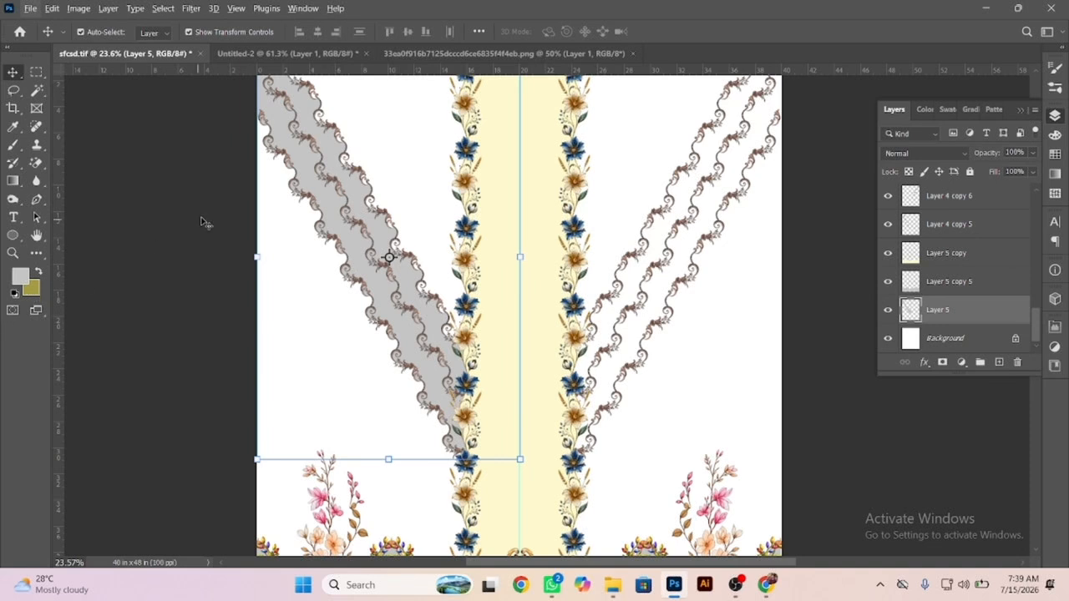
{"action": "left_click_drag", "start_coordinate": [330, 213], "coordinate": [405, 181]}
{"action": "key", "text": "ctrl+t"}
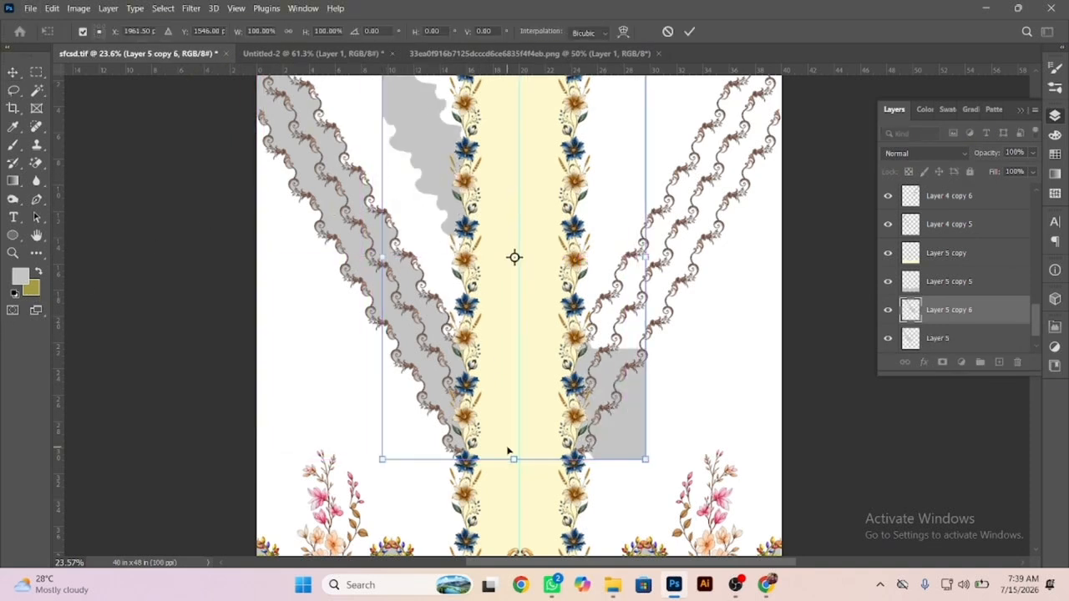
{"action": "right_click", "coordinate": [467, 267]}
{"action": "left_click", "coordinate": [535, 538]}
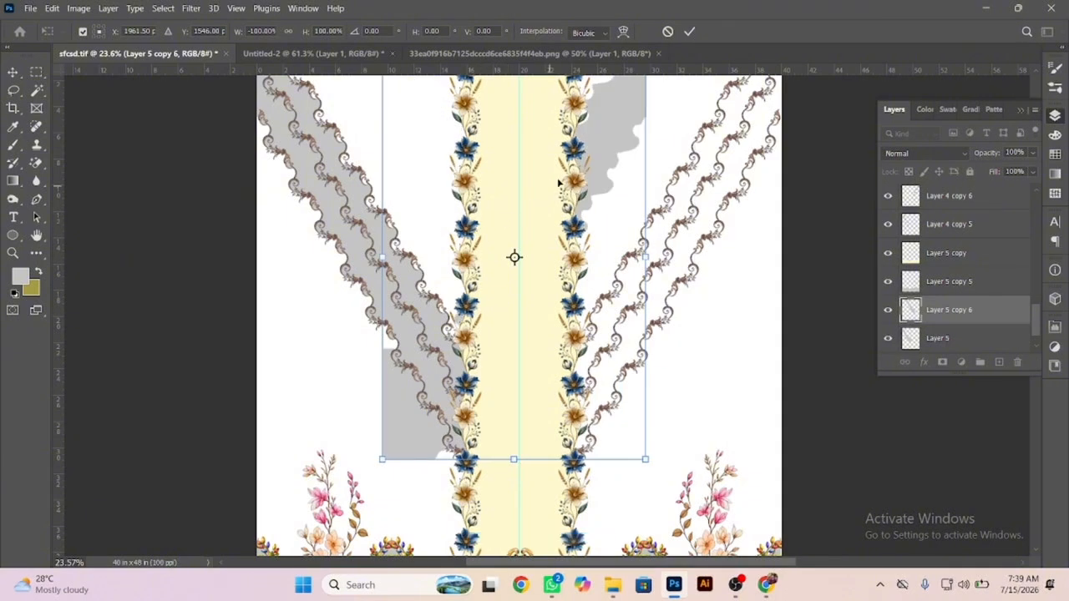
{"action": "left_click_drag", "start_coordinate": [624, 179], "coordinate": [481, 353]}
{"action": "left_click_drag", "start_coordinate": [468, 296], "coordinate": [603, 295]}
{"action": "key", "text": "Return"}
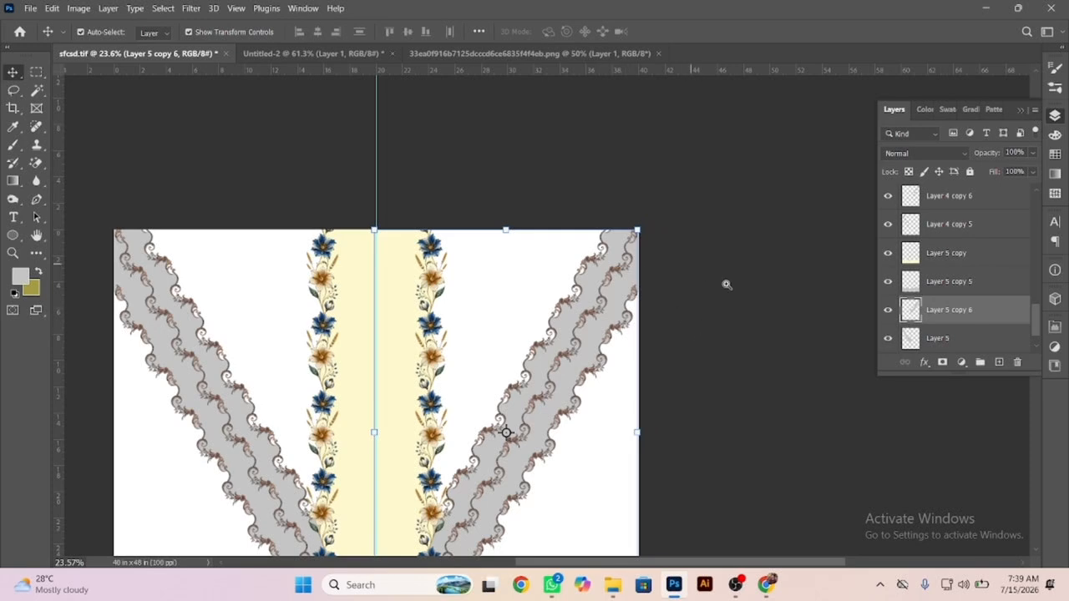
Align the mirrored grey band precisely with the outer edge of the canvas and its vines.
{"action": "left_click_drag", "start_coordinate": [726, 285], "coordinate": [835, 320]}
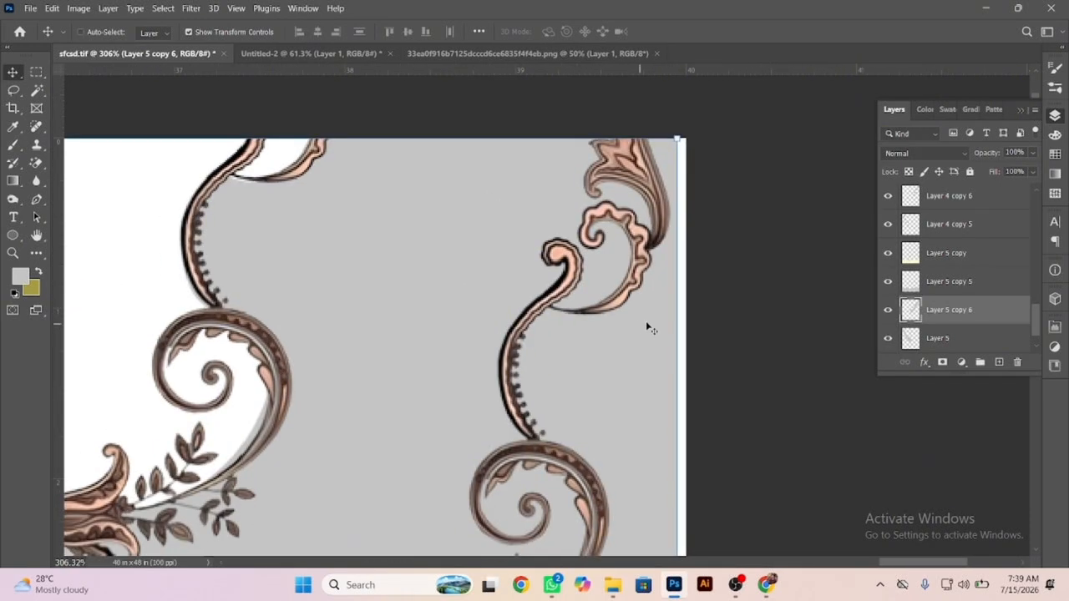
{"action": "left_click_drag", "start_coordinate": [647, 322], "coordinate": [665, 334]}
{"action": "left_click", "coordinate": [774, 381]}
{"action": "left_click_drag", "start_coordinate": [599, 324], "coordinate": [259, 205]}
{"action": "left_click_drag", "start_coordinate": [498, 452], "coordinate": [612, 355]}
{"action": "left_click", "coordinate": [612, 352]}
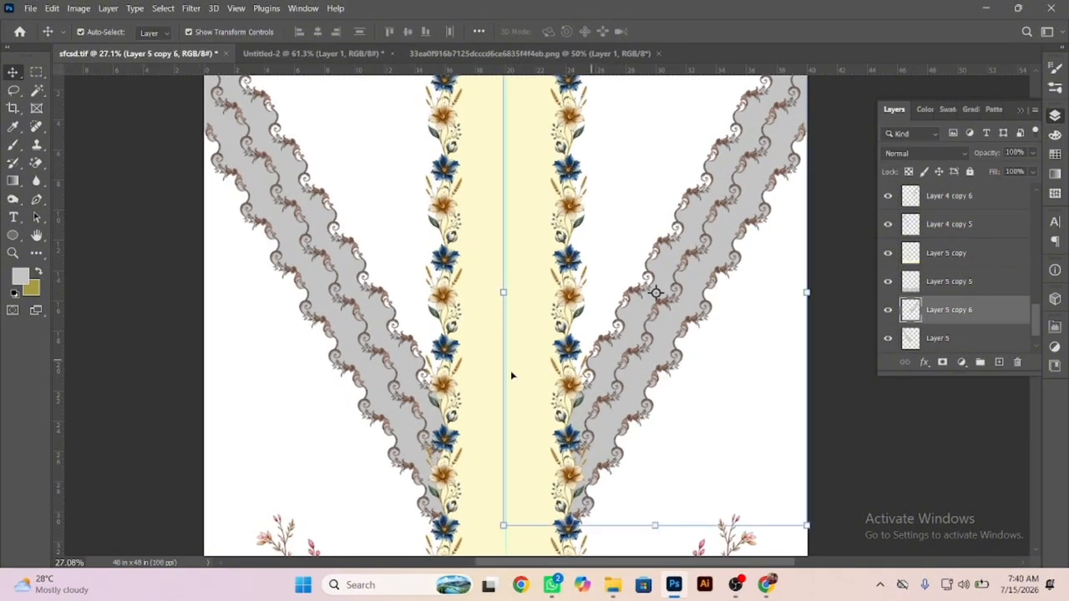
Merge the two grey bands into one layer, fill them with the cream sampled from the central panel, and deselect the layer.
{"action": "left_click", "coordinate": [390, 345], "text": "shift"}
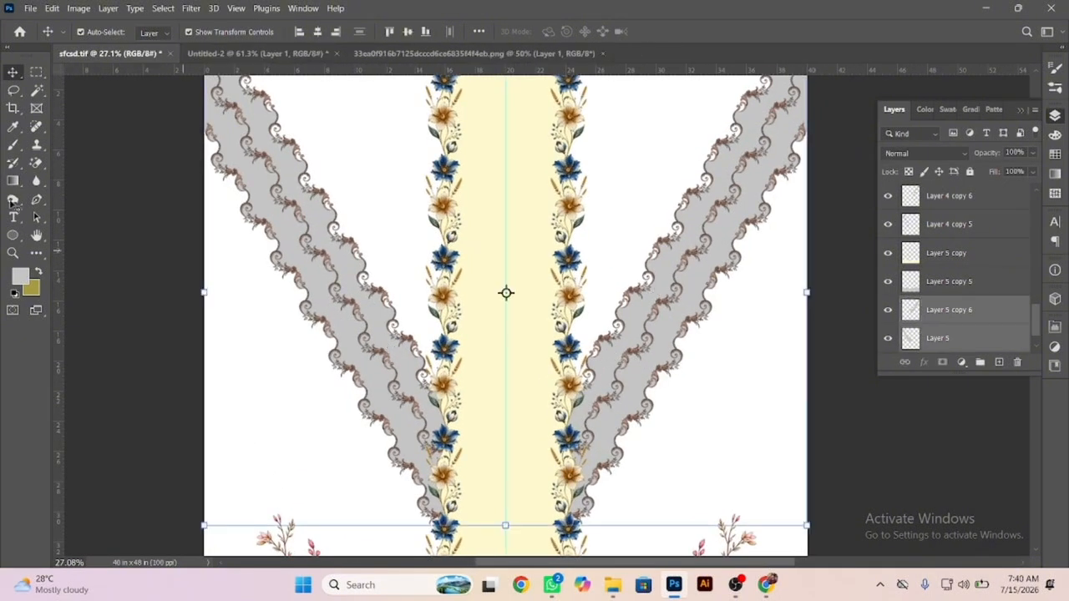
{"action": "key", "text": "ctrl+e"}
{"action": "left_click", "coordinate": [31, 294]}
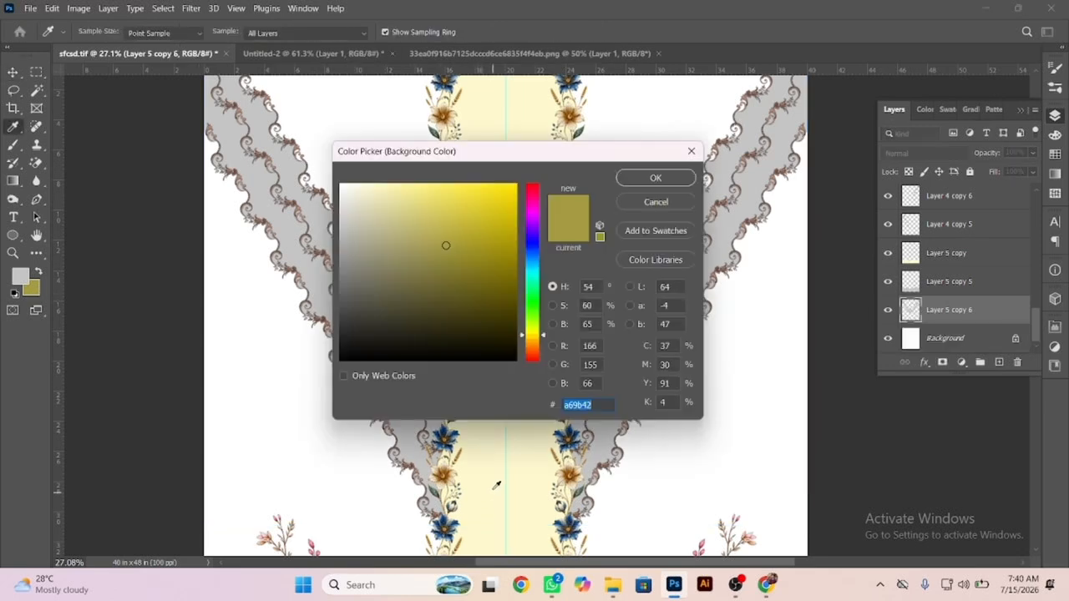
{"action": "left_click", "coordinate": [497, 485]}
{"action": "key", "text": "Return"}
{"action": "key", "text": "v"}
{"action": "key", "text": "ctrl+shift+BackSpace"}
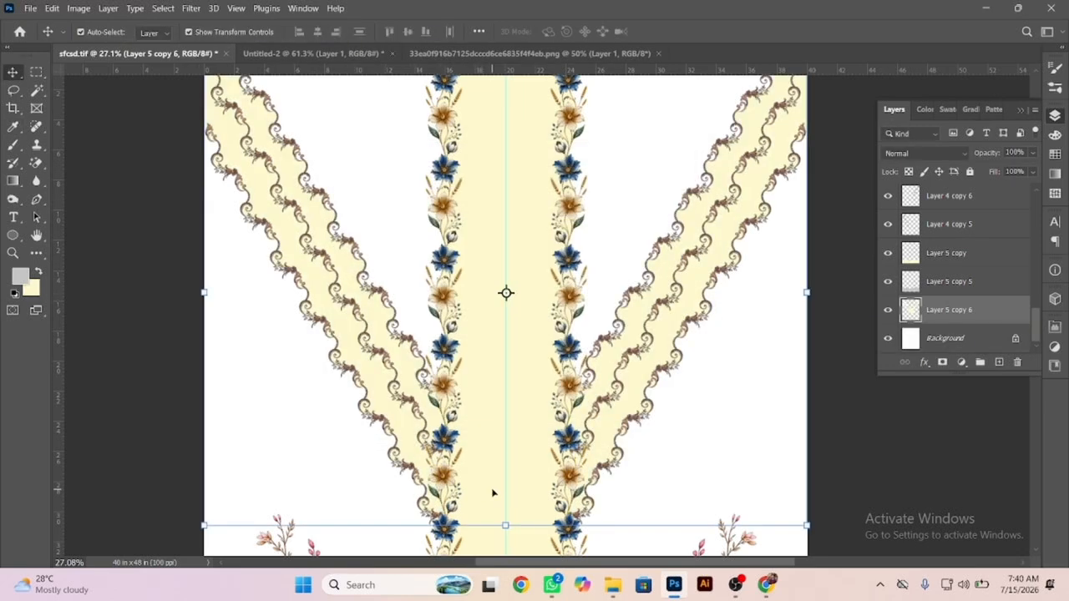
{"action": "scroll", "coordinate": [480, 238], "scroll_direction": "down", "scroll_amount": 3}
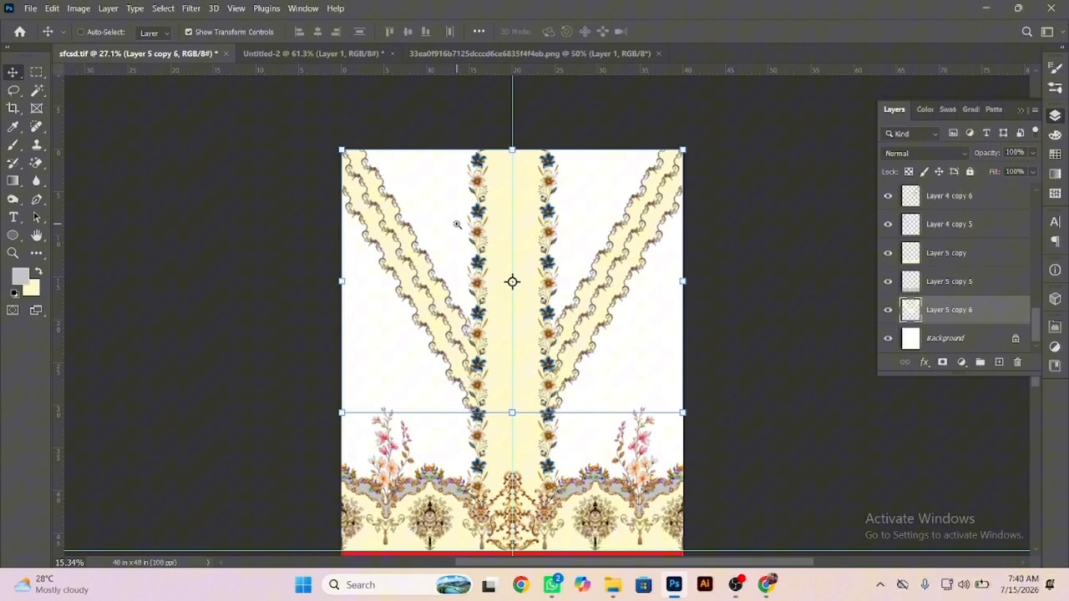
{"action": "left_click", "coordinate": [758, 418], "text": "ctrl"}
{"action": "left_click_drag", "start_coordinate": [555, 390], "coordinate": [581, 323]}
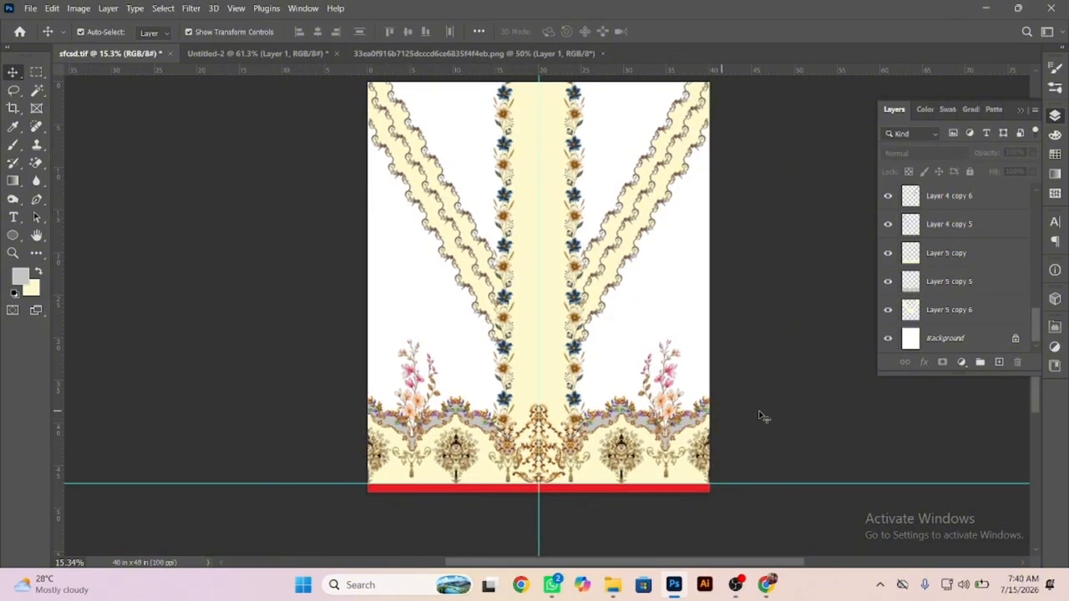
{"action": "left_click_drag", "start_coordinate": [595, 197], "coordinate": [600, 288]}
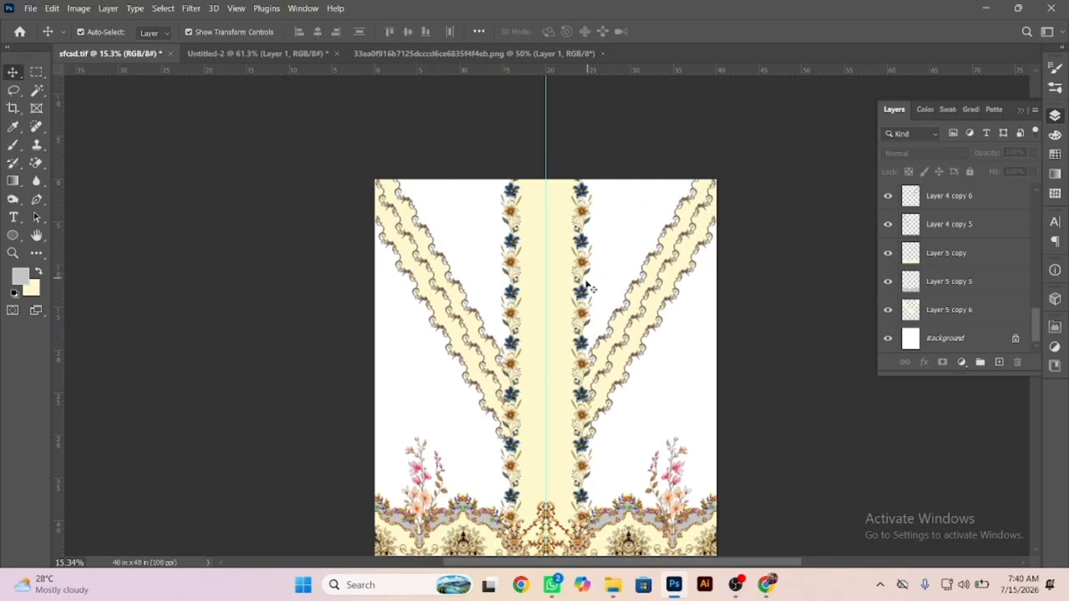
Outline the V-shaped area between the two diagonal vine bands with a closed Pen tool path and convert it to a selection.
{"action": "left_click", "coordinate": [36, 201]}
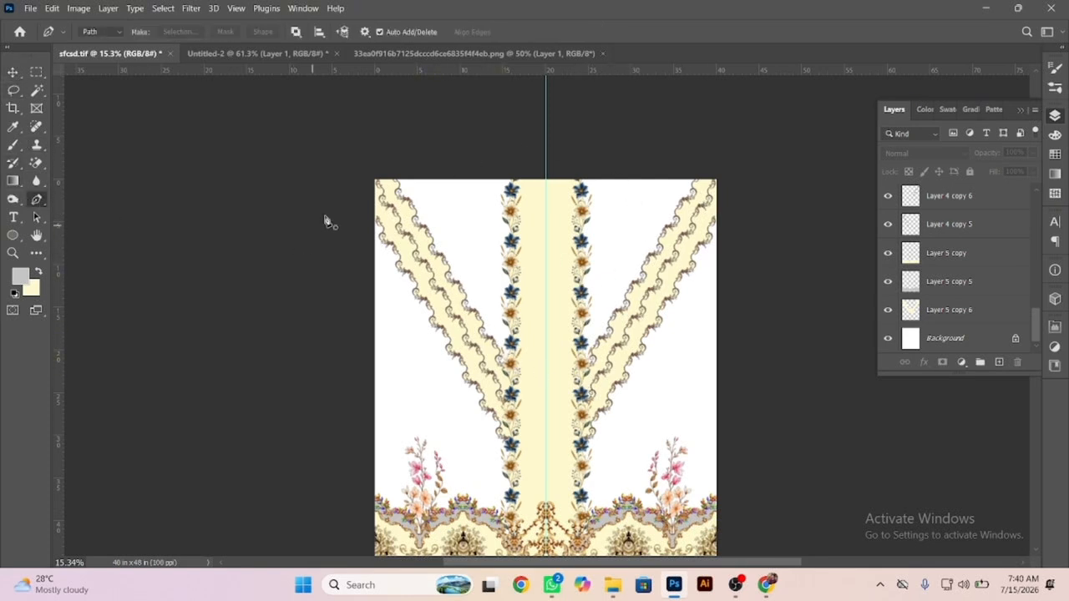
{"action": "left_click", "coordinate": [369, 183]}
{"action": "left_click", "coordinate": [534, 414]}
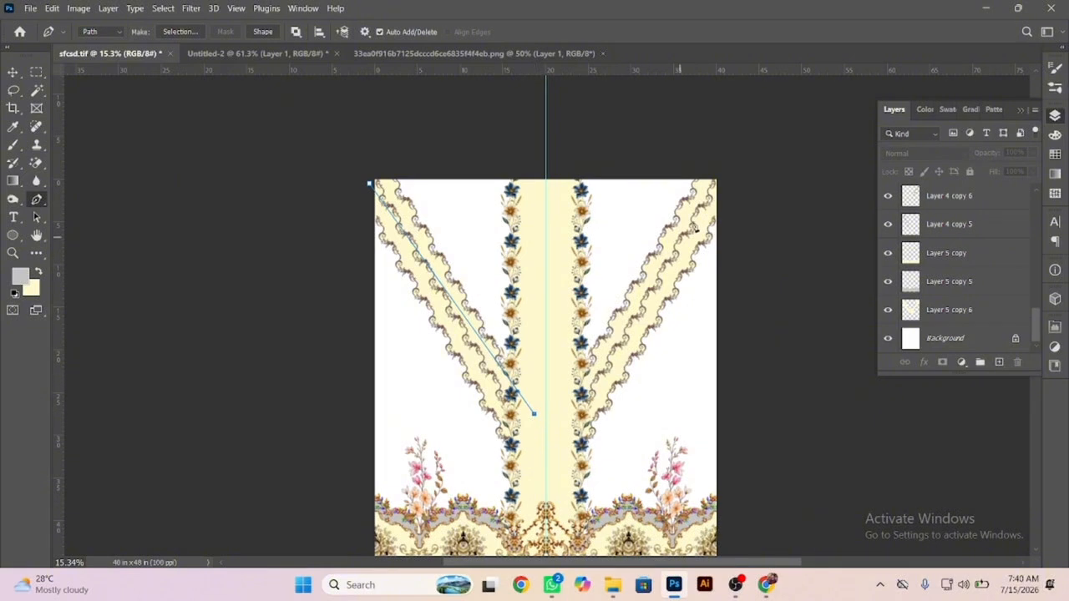
{"action": "left_click", "coordinate": [354, 116]}
{"action": "key", "text": "ctrl+Return"}
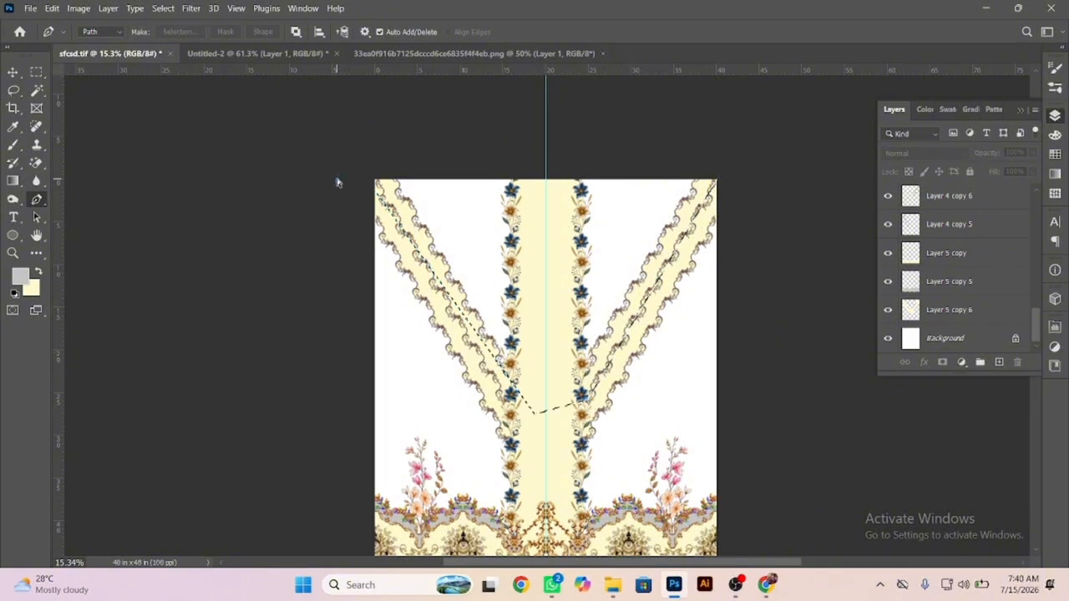
Fill the V-shaped selection with the cream background colour on a new layer and send that layer behind all the artwork.
{"action": "key", "text": "ctrl+shift+n"}
{"action": "key", "text": "Return"}
{"action": "key", "text": "ctrl+BackSpace"}
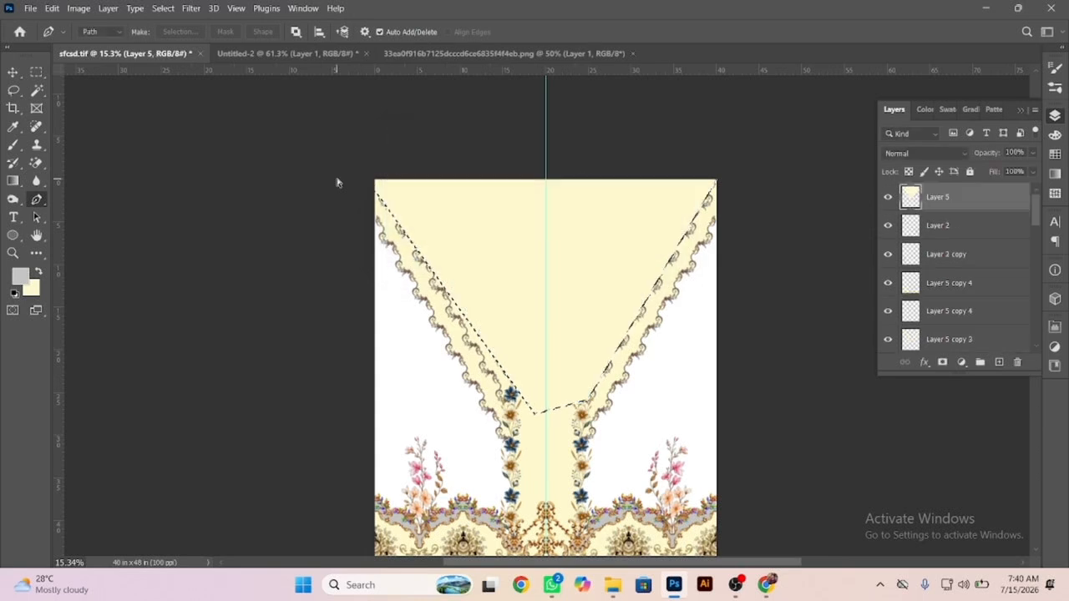
{"action": "key", "text": "ctrl+shift+bracketleft"}
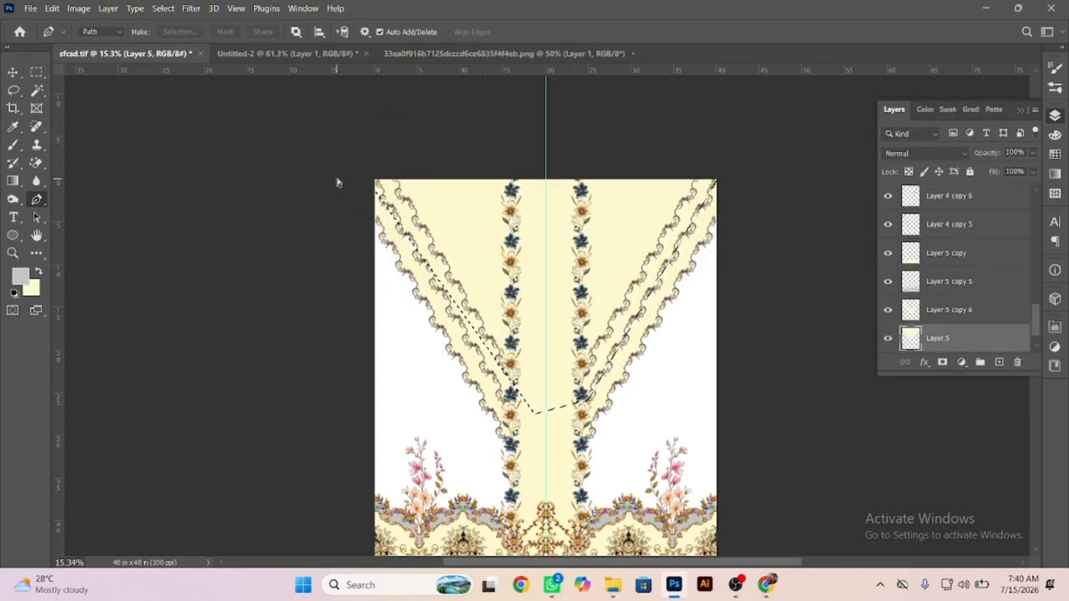
Set the background colour to c5c5c5, refill the V-shaped selection on its layer with this grey, and deselect.
{"action": "scroll", "coordinate": [338, 183], "scroll_direction": "up", "scroll_amount": 1}
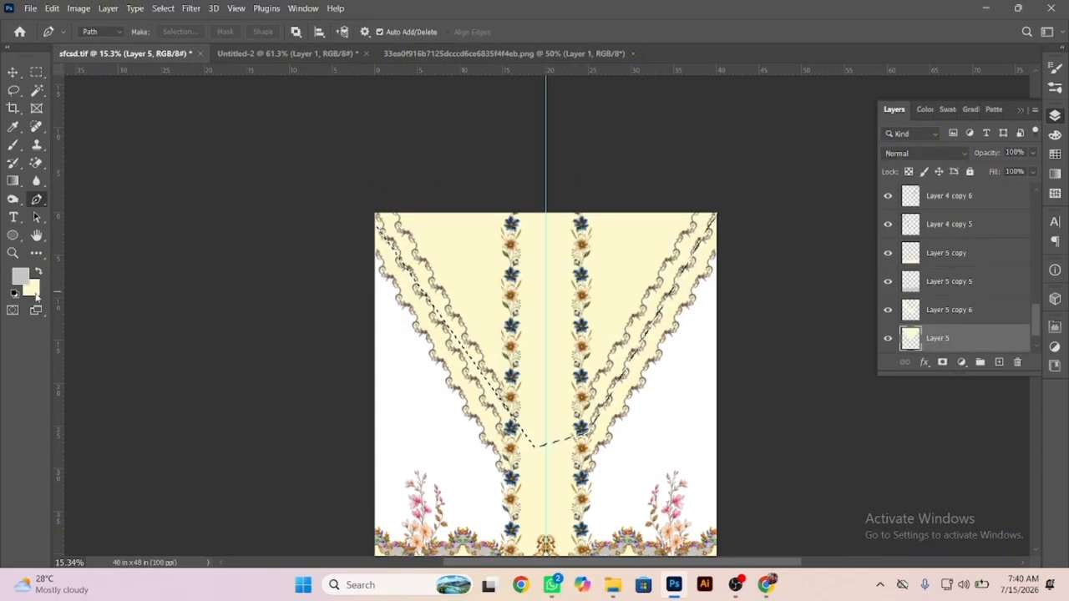
{"action": "left_click", "coordinate": [31, 289]}
{"action": "type", "text": "c5c5c5"}
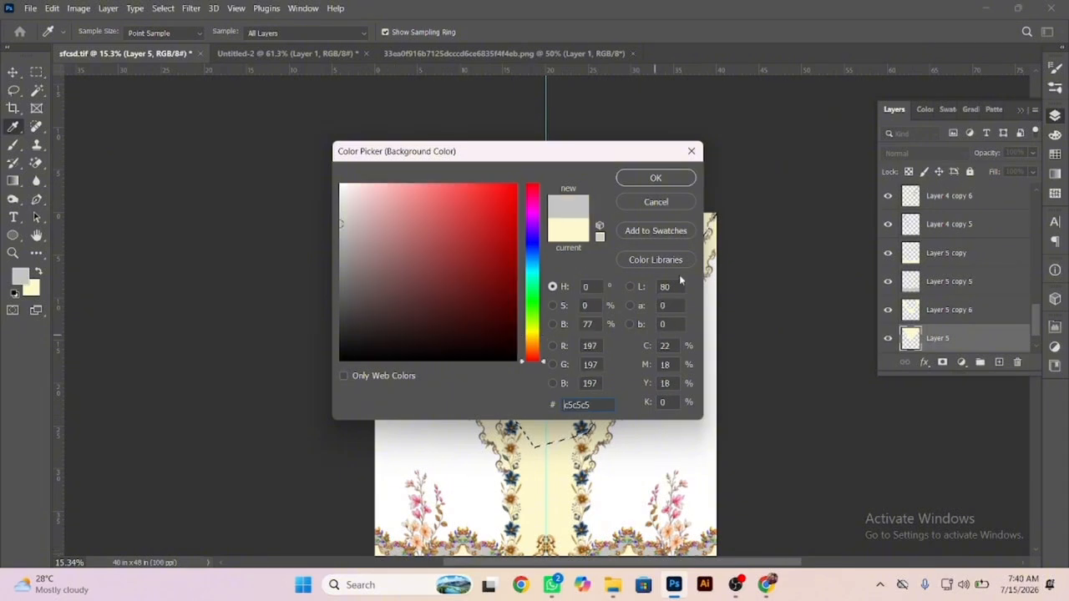
{"action": "left_click", "coordinate": [656, 179]}
{"action": "key", "text": "p"}
{"action": "key", "text": "ctrl+BackSpace"}
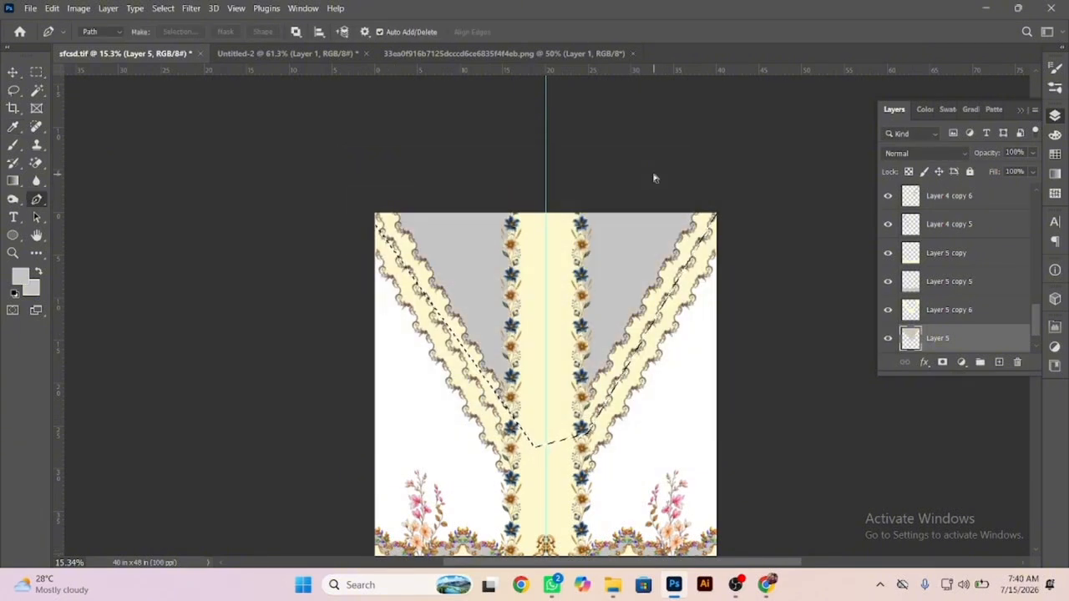
{"action": "key", "text": "ctrl+d"}
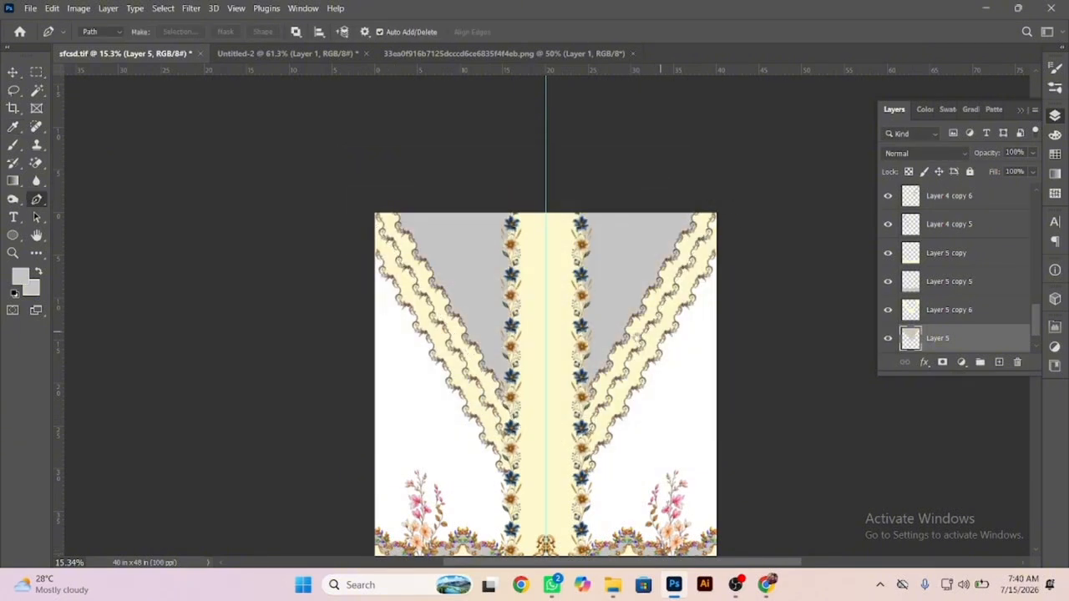
Select the grey V-shaped layer together with the grey scalloped border layer and set their blend mode to Luminosity.
{"action": "left_click_drag", "start_coordinate": [637, 337], "coordinate": [613, 229]}
{"action": "key", "text": "v"}
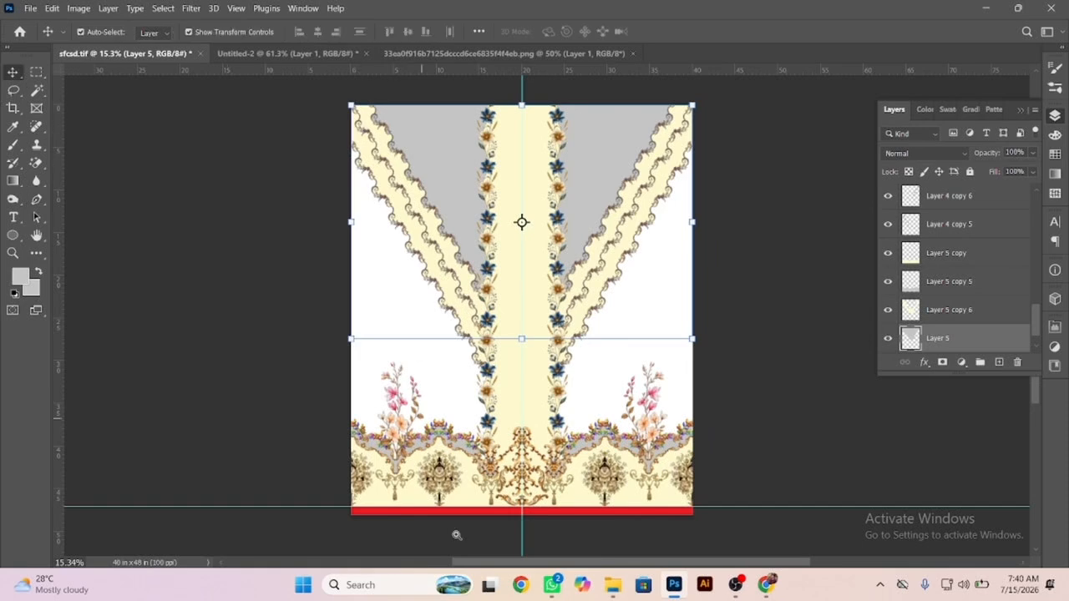
{"action": "scroll", "coordinate": [464, 472], "scroll_direction": "up", "scroll_amount": 5}
{"action": "left_click", "coordinate": [948, 281], "text": "ctrl"}
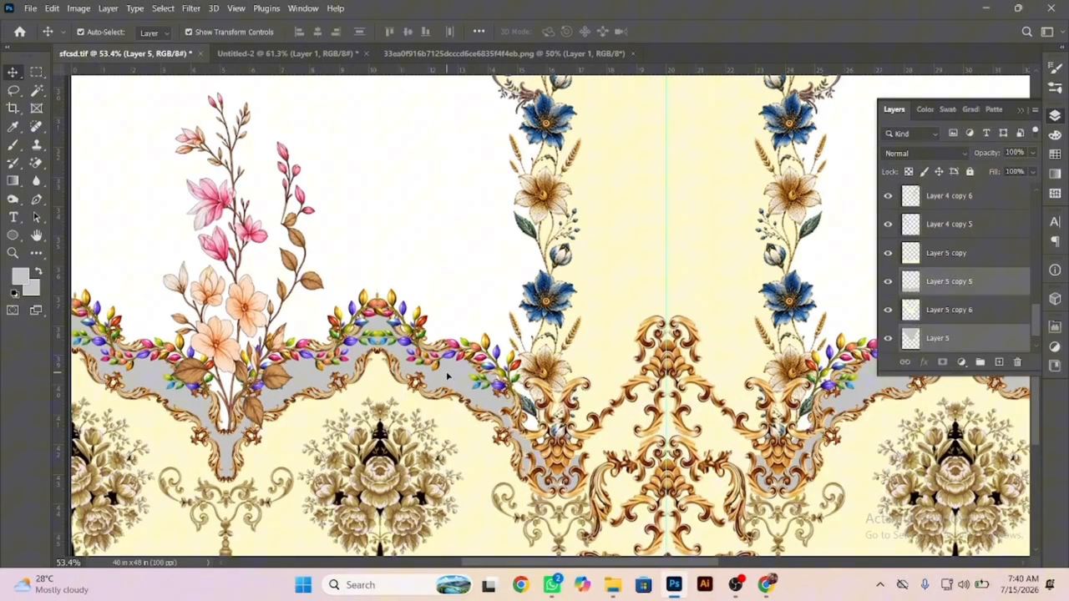
{"action": "left_click", "coordinate": [923, 153]}
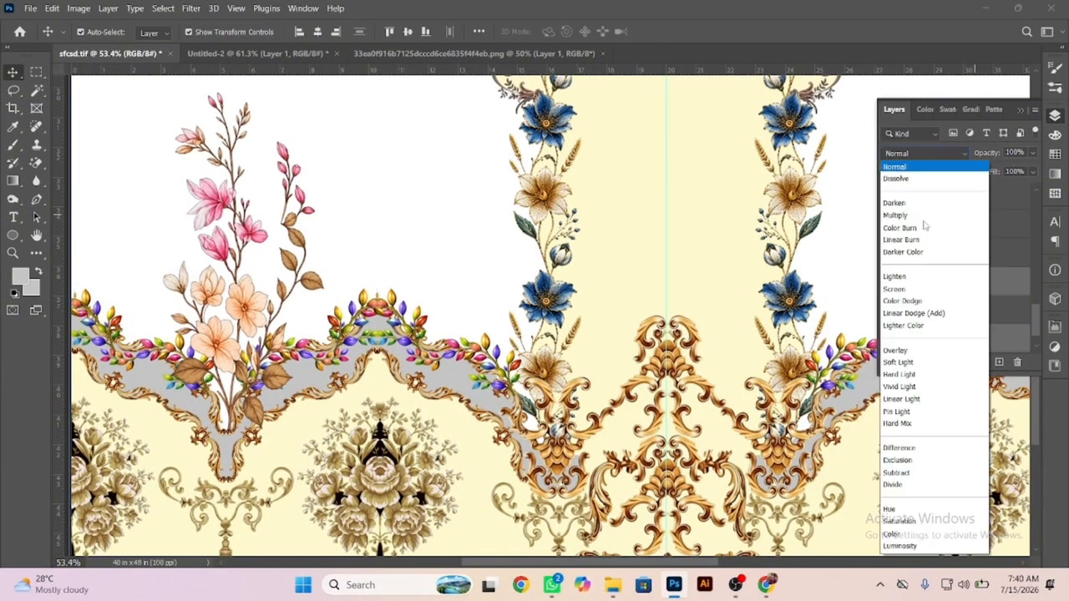
{"action": "left_click", "coordinate": [904, 547]}
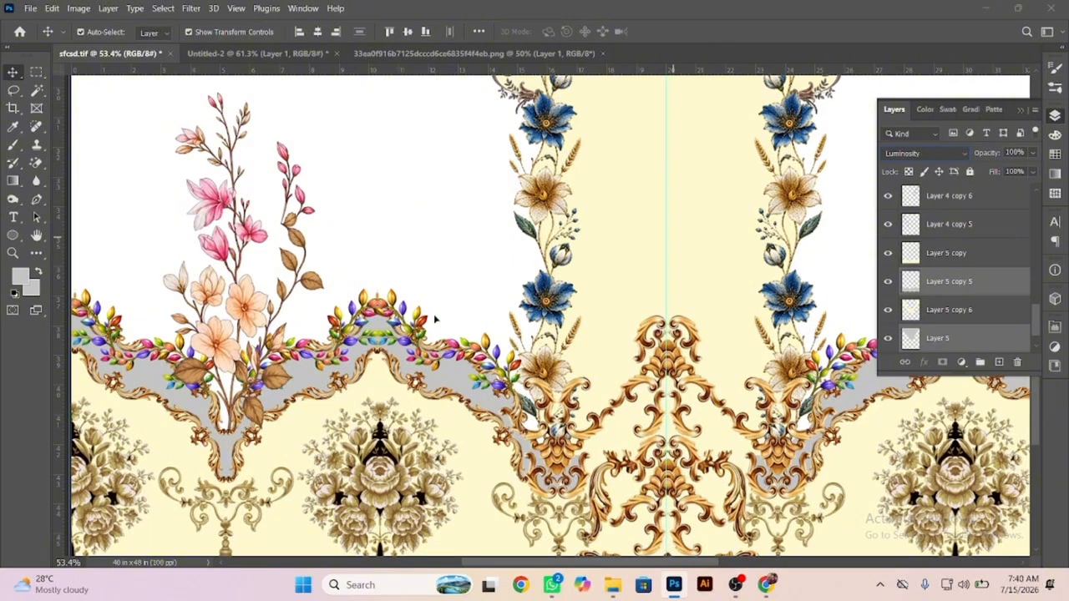
Select the white Background layer and add a Solid Color fill layer directly above it.
{"action": "scroll", "coordinate": [314, 246], "scroll_direction": "down", "scroll_amount": 10}
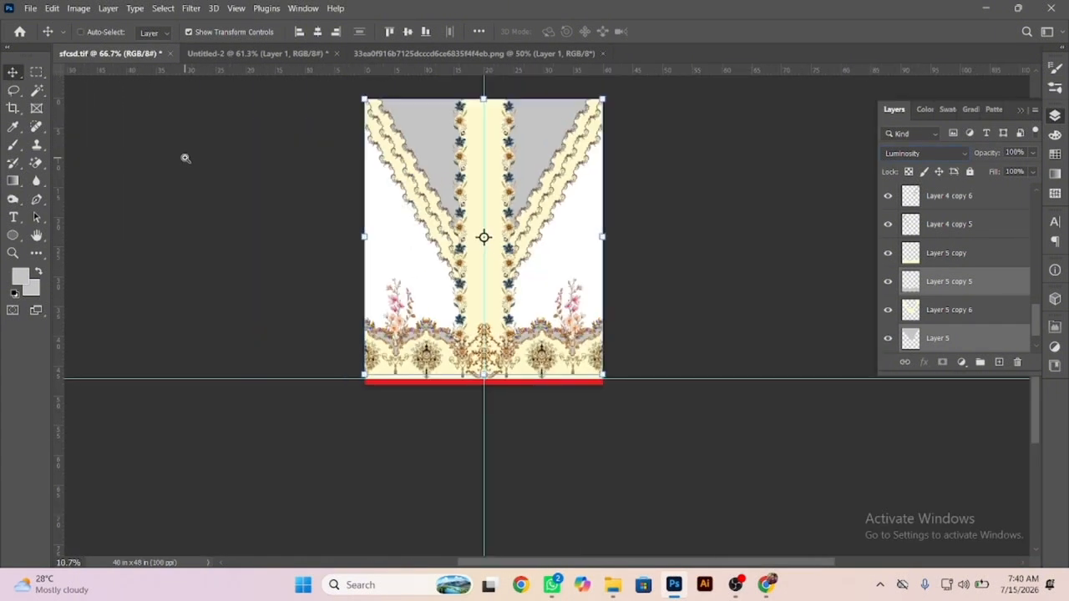
{"action": "scroll", "coordinate": [489, 147], "scroll_direction": "up", "scroll_amount": 2}
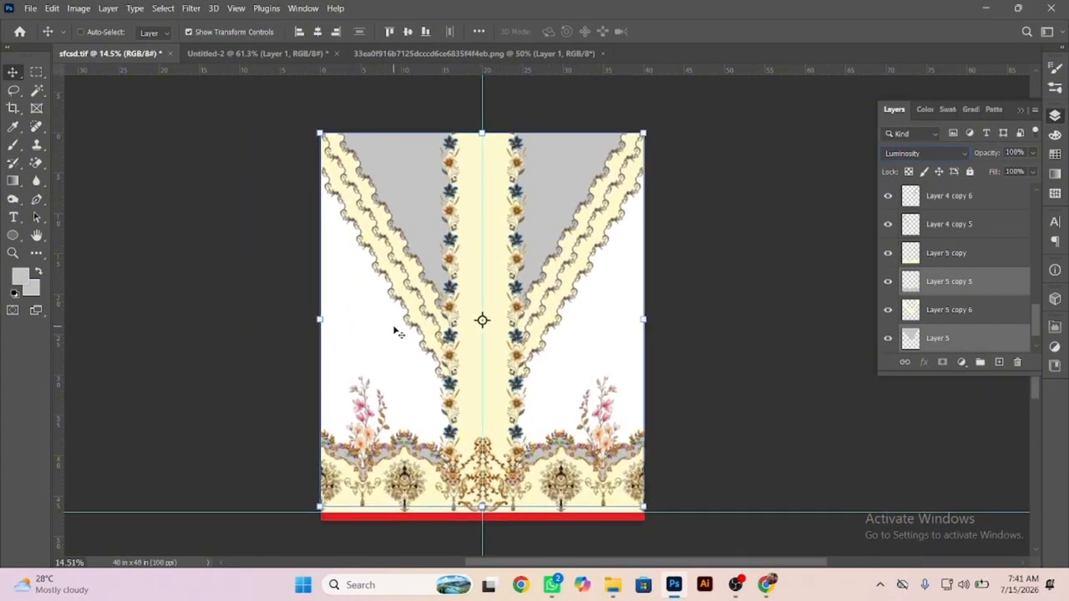
{"action": "right_click", "coordinate": [394, 329]}
{"action": "left_click", "coordinate": [412, 335]}
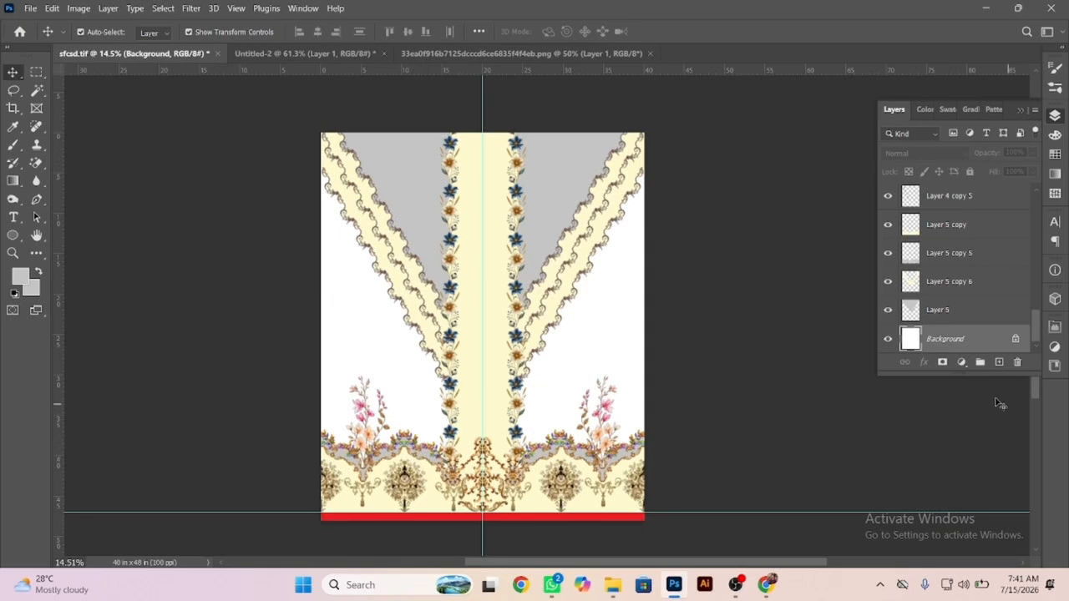
{"action": "left_click", "coordinate": [941, 362]}
{"action": "key", "text": "ctrl+z"}
{"action": "left_click", "coordinate": [962, 362]}
{"action": "left_click", "coordinate": [982, 121]}
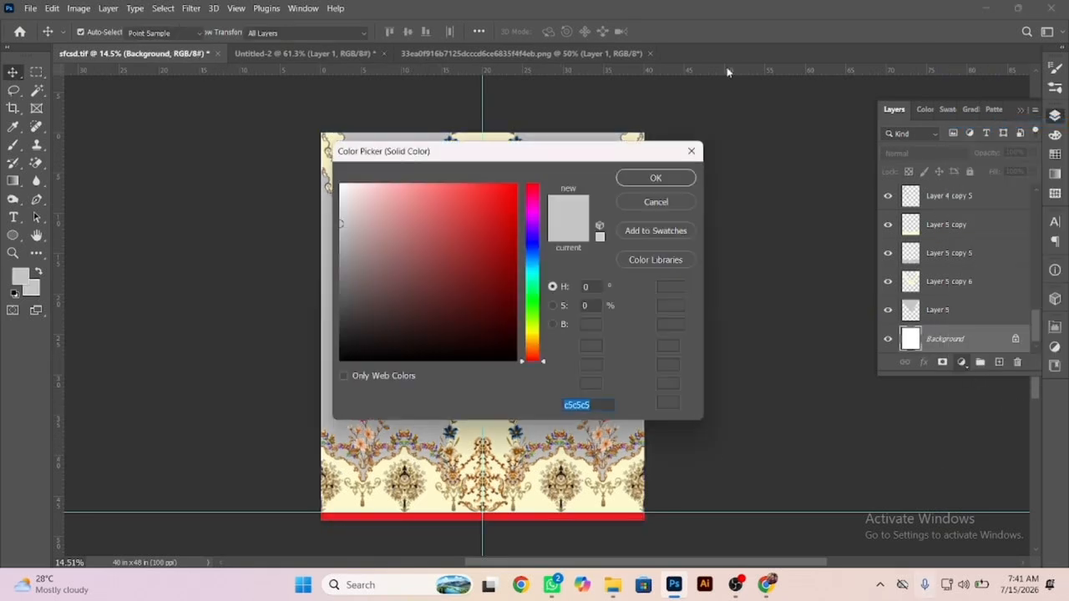